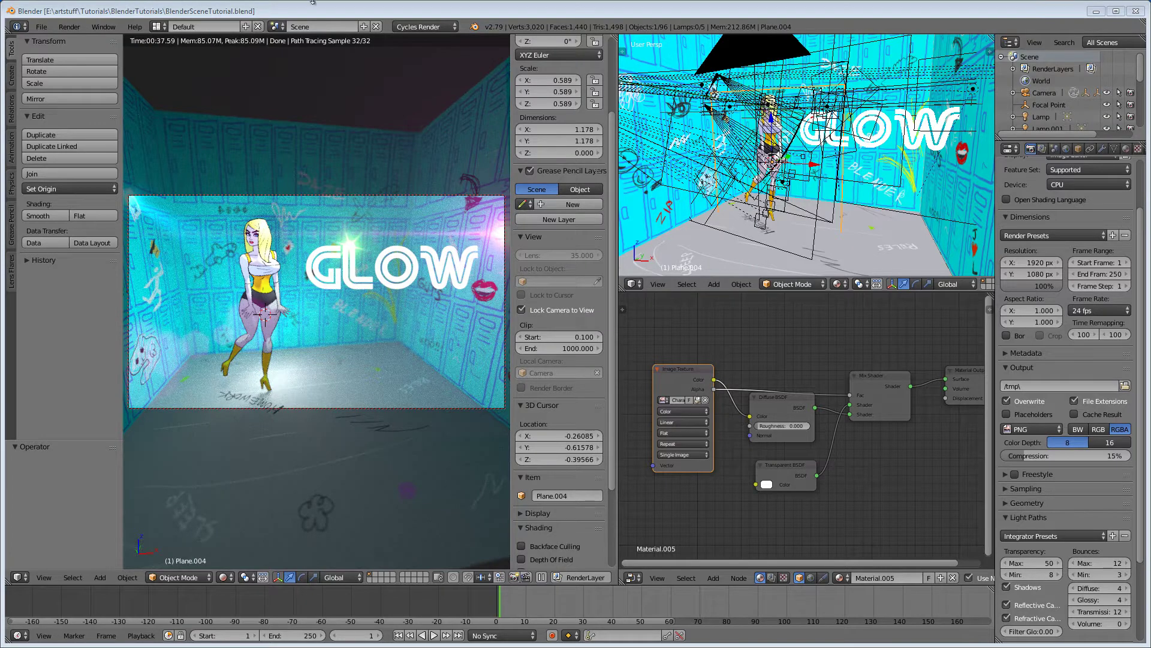
drag(6, 46, 654, 46)
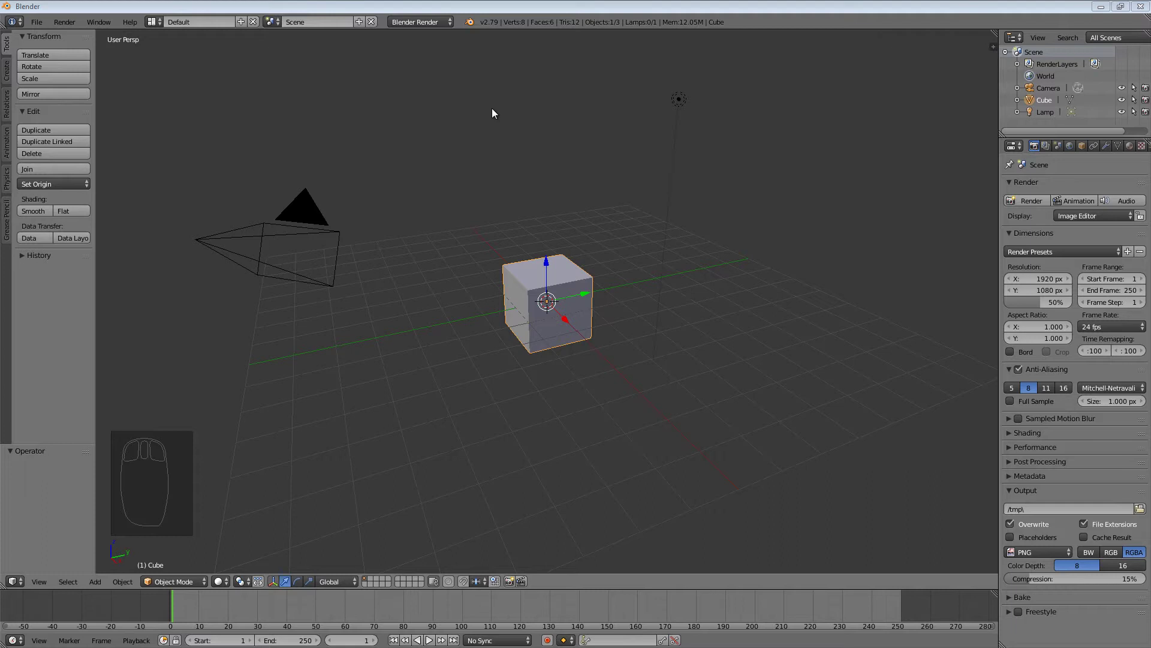
- Select the default camera, cube and lamp in turn to review the scene's starting objects
right_click(301, 200)
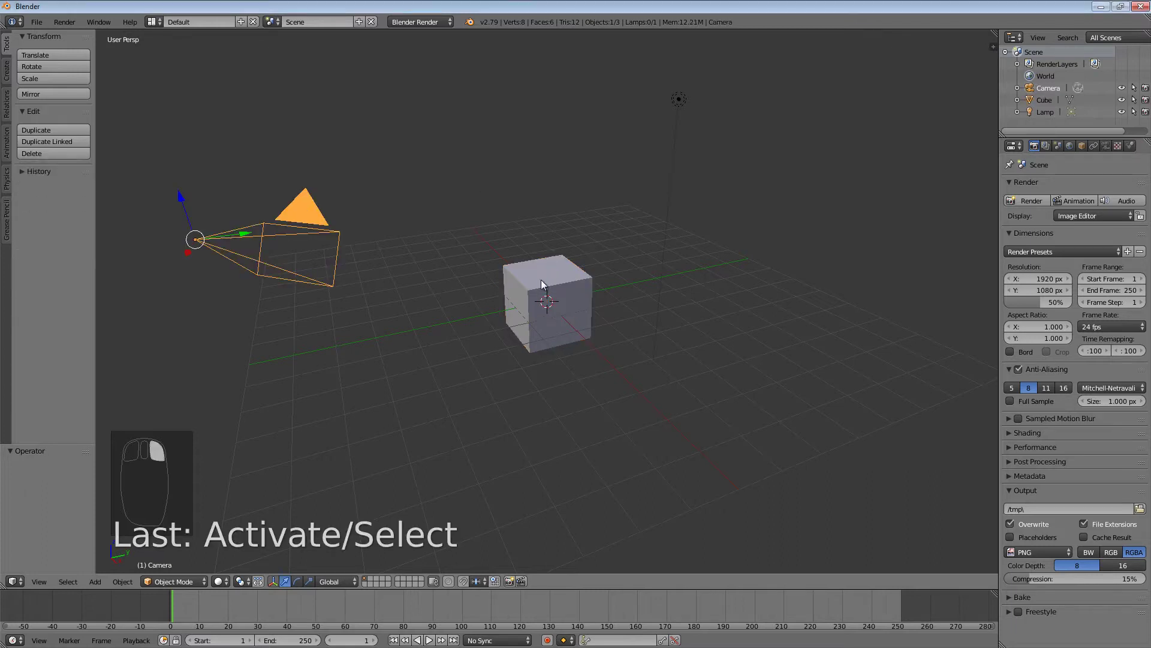
right_click(557, 274)
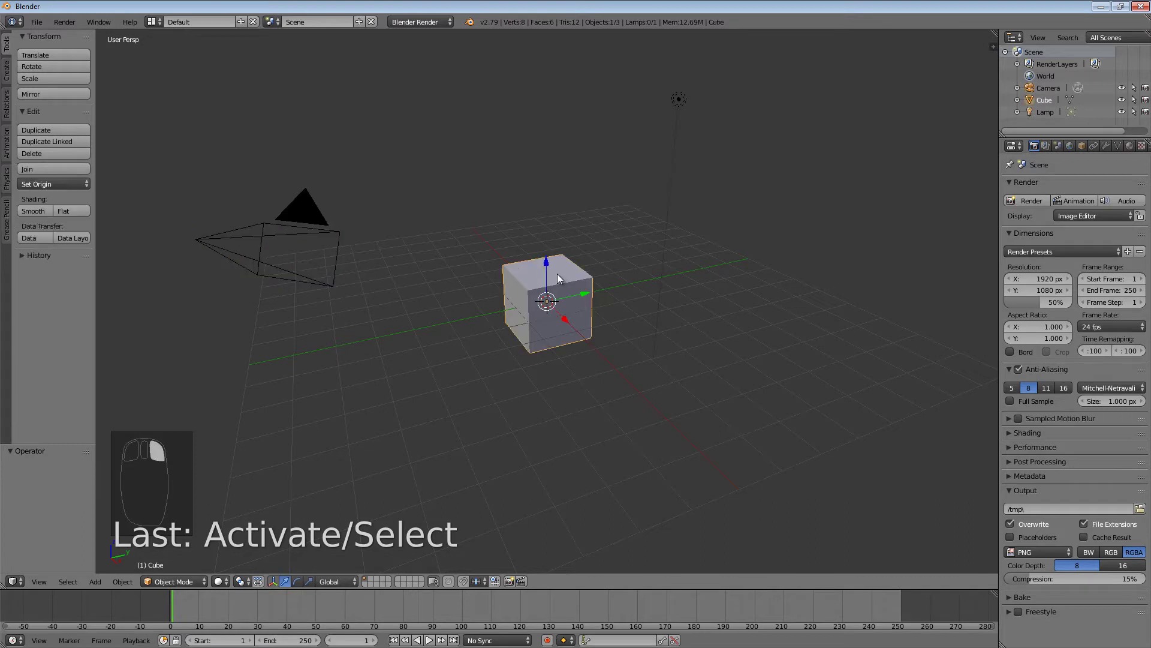
right_click(680, 100)
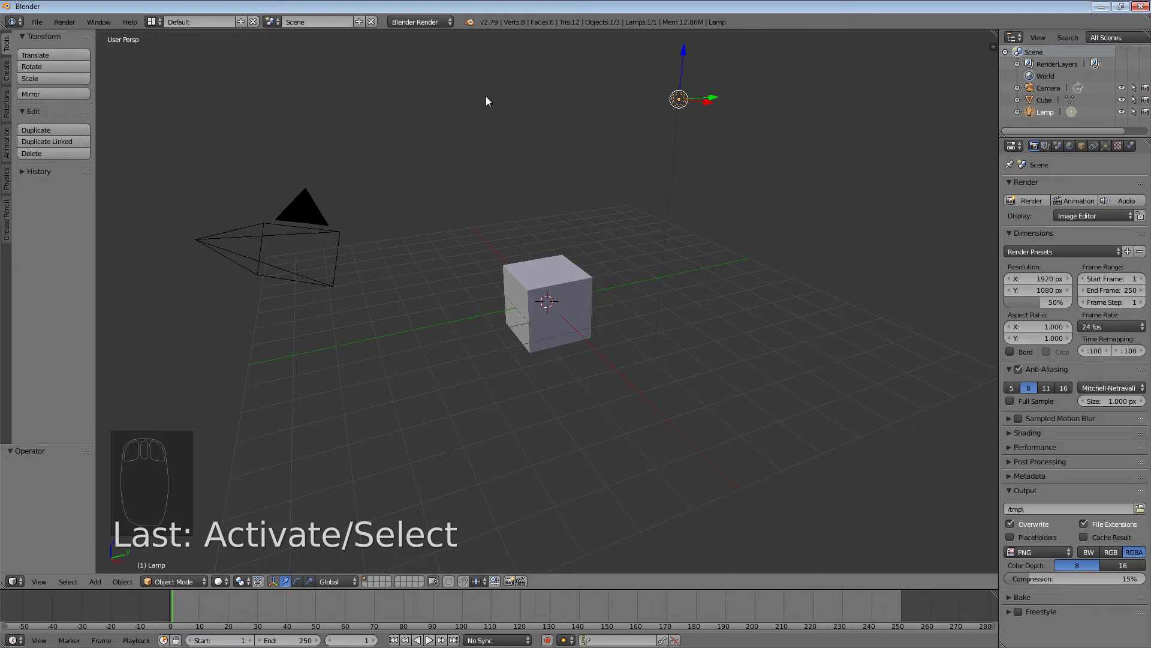
click(439, 23)
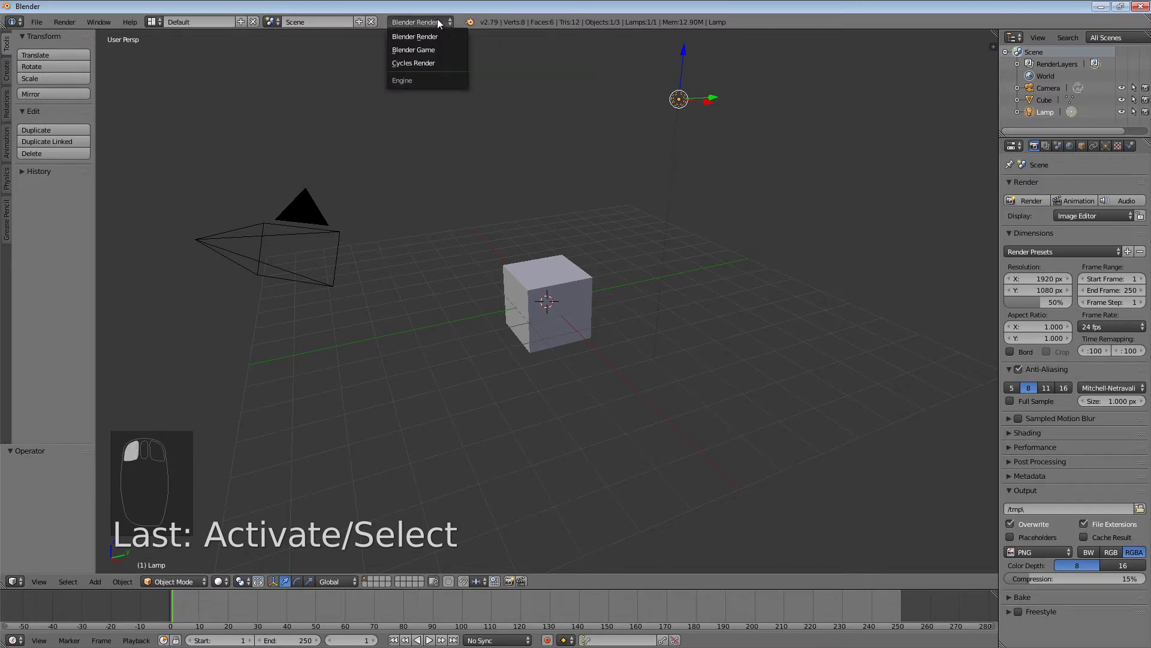
click(428, 63)
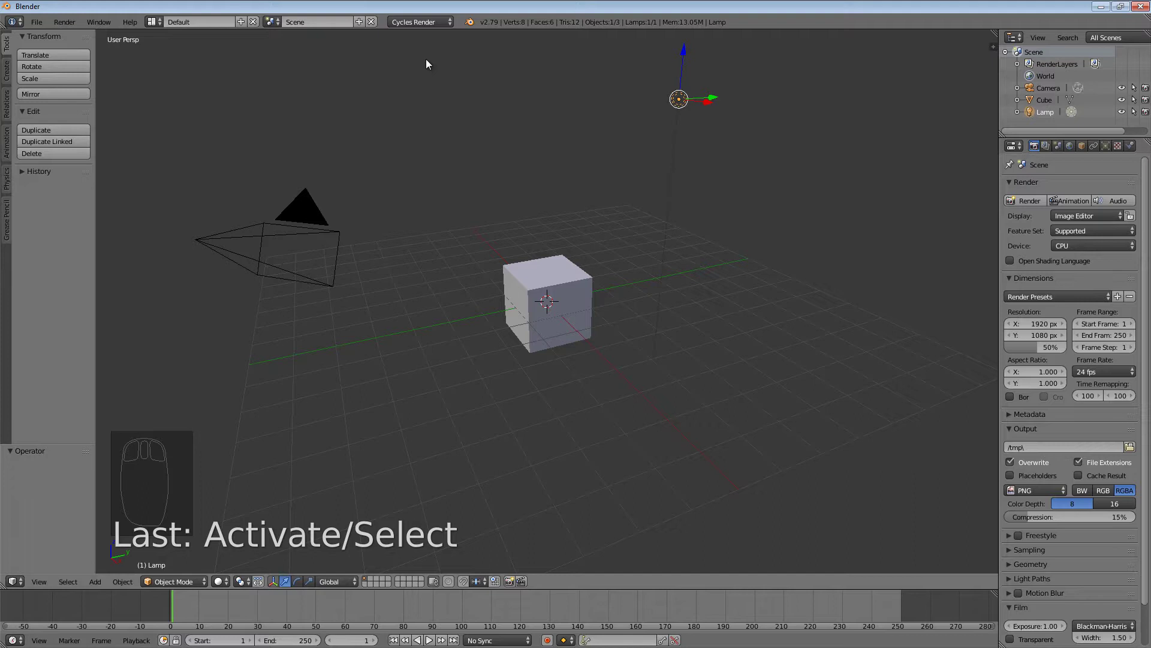
click(426, 22)
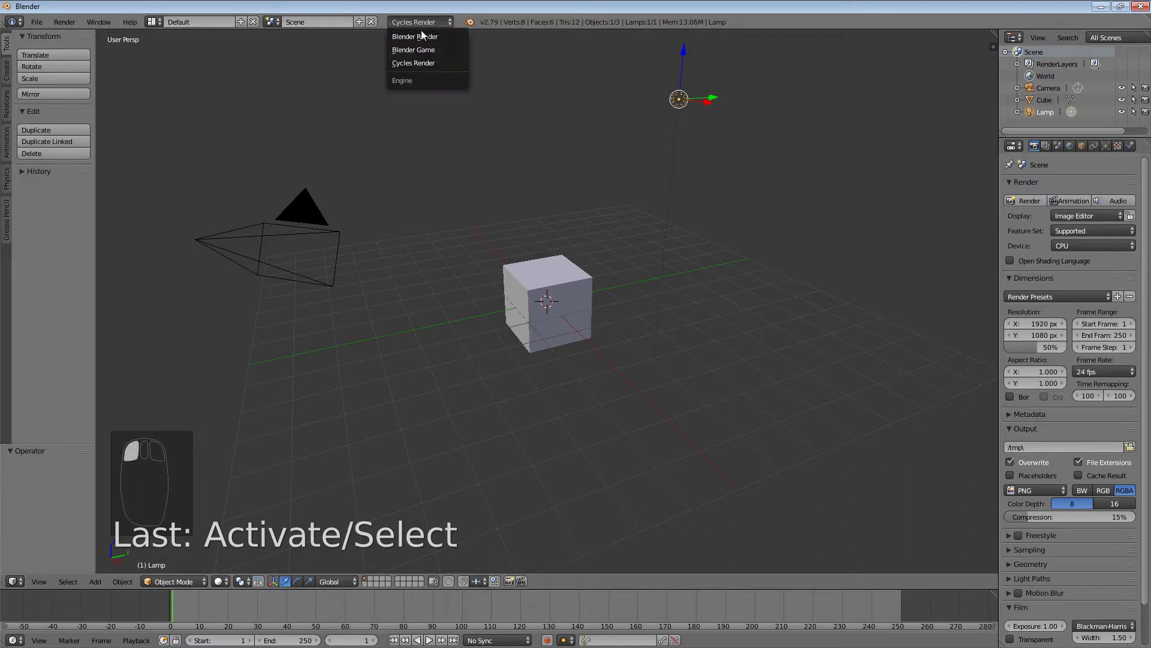
click(423, 34)
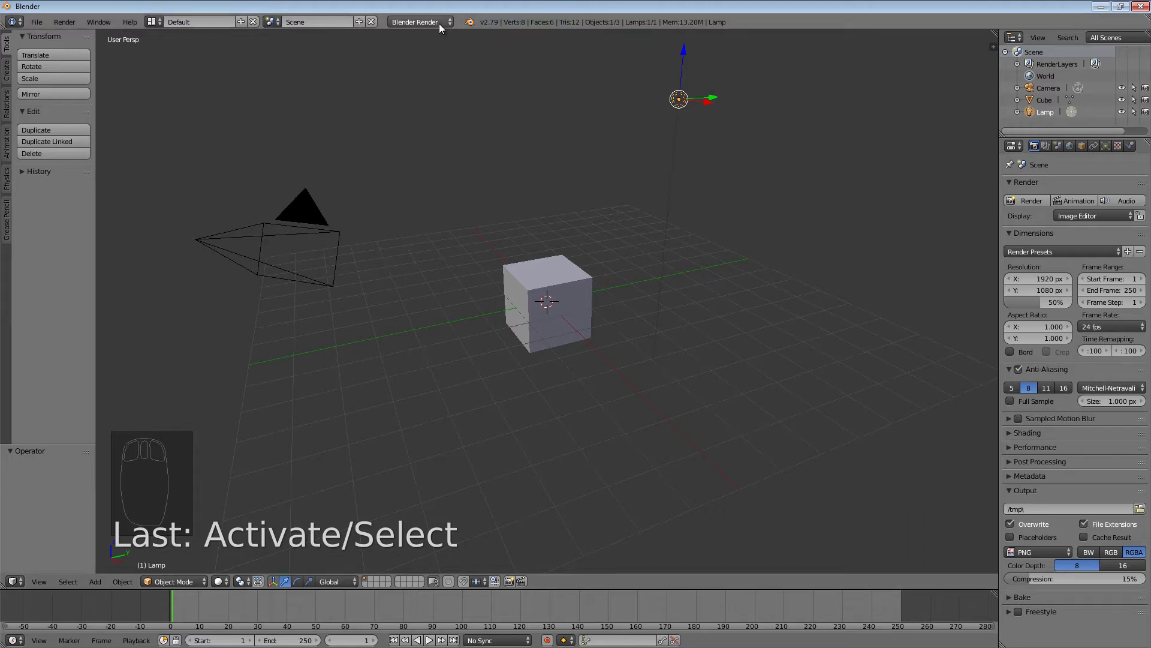
- Set the render engine to Cycles Render
click(439, 23)
click(421, 63)
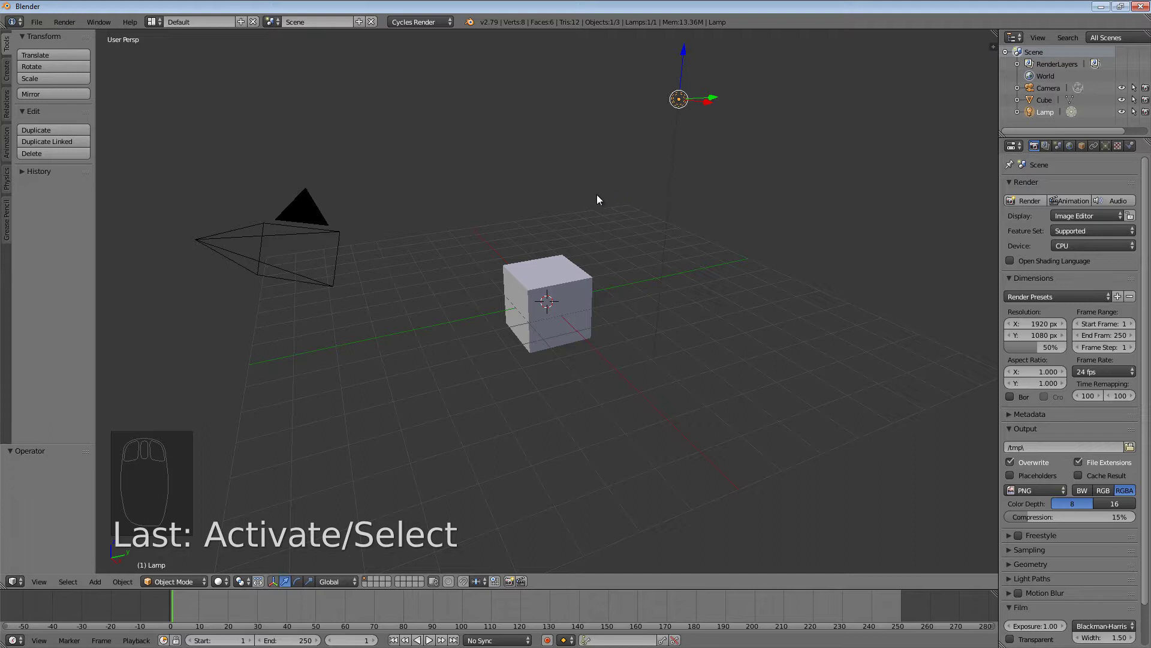
- Delete the default cube and add a mesh plane in its place at the scene's centre
right_click(560, 273)
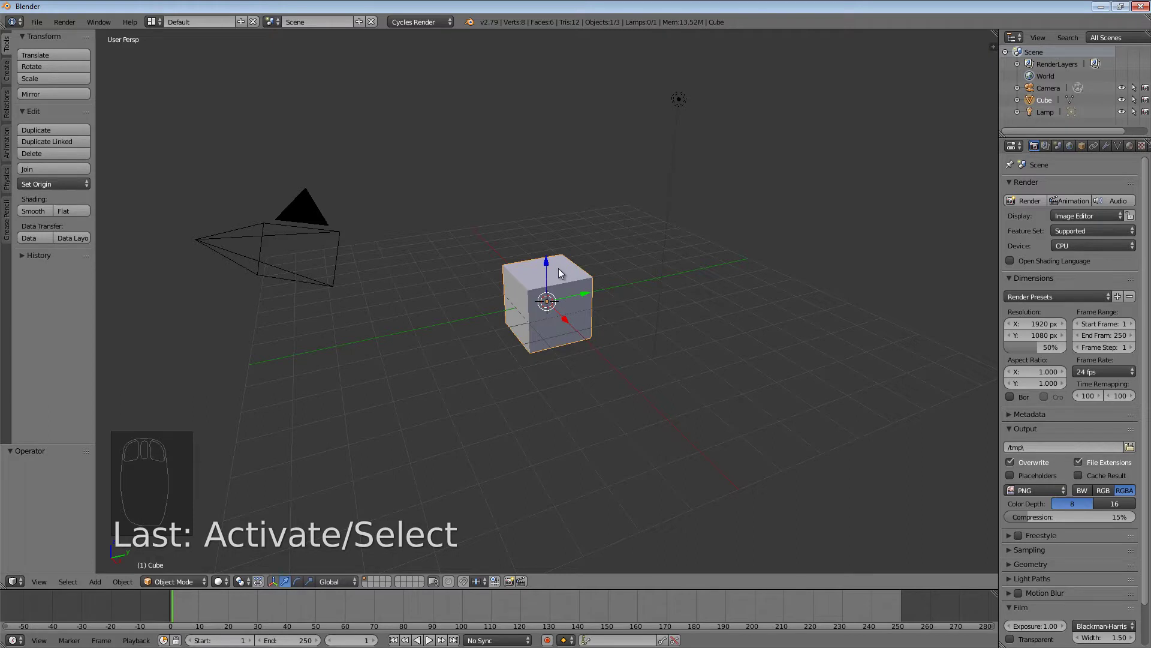
key(Delete)
click(559, 270)
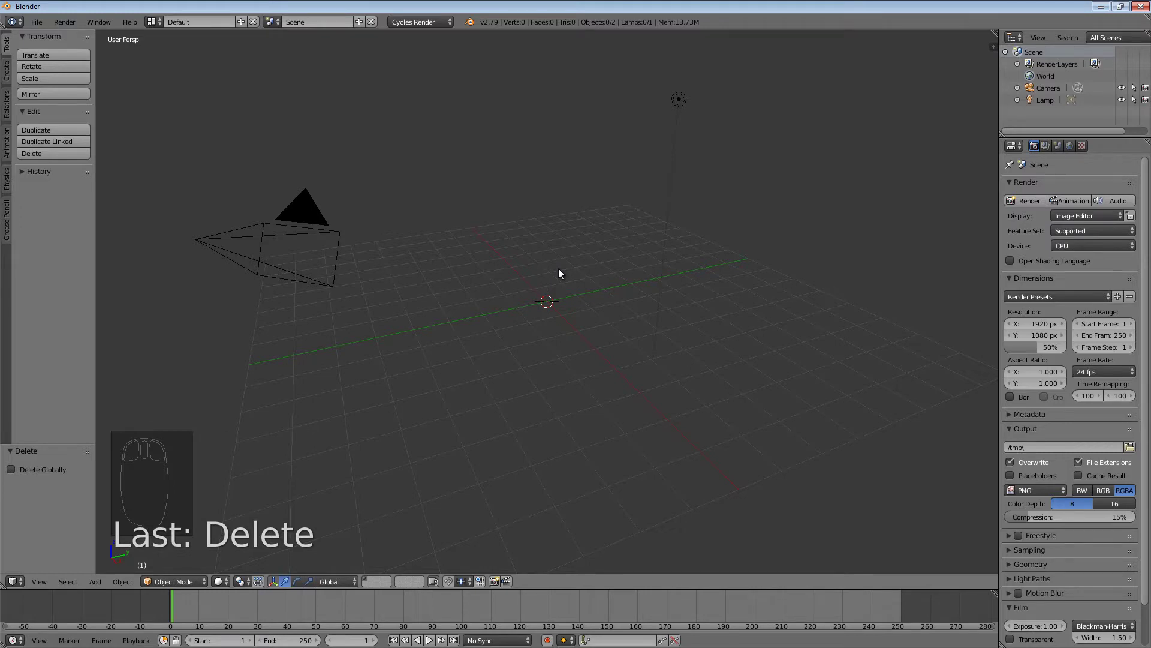
key(shift+a)
mouse_move(558, 270)
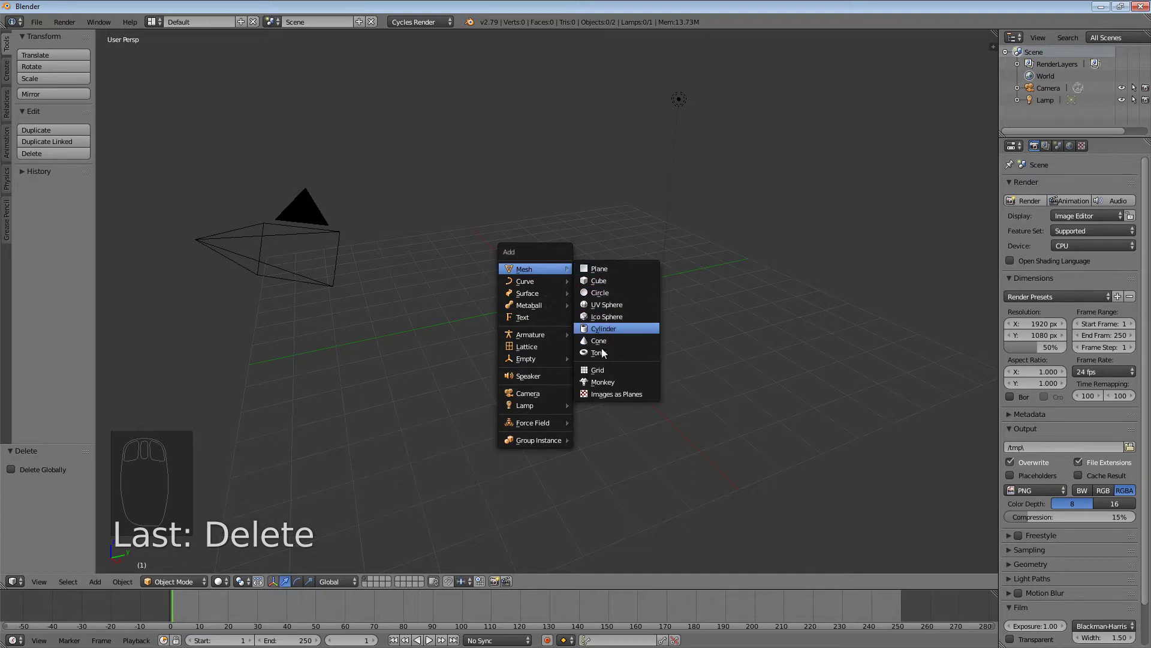
click(604, 268)
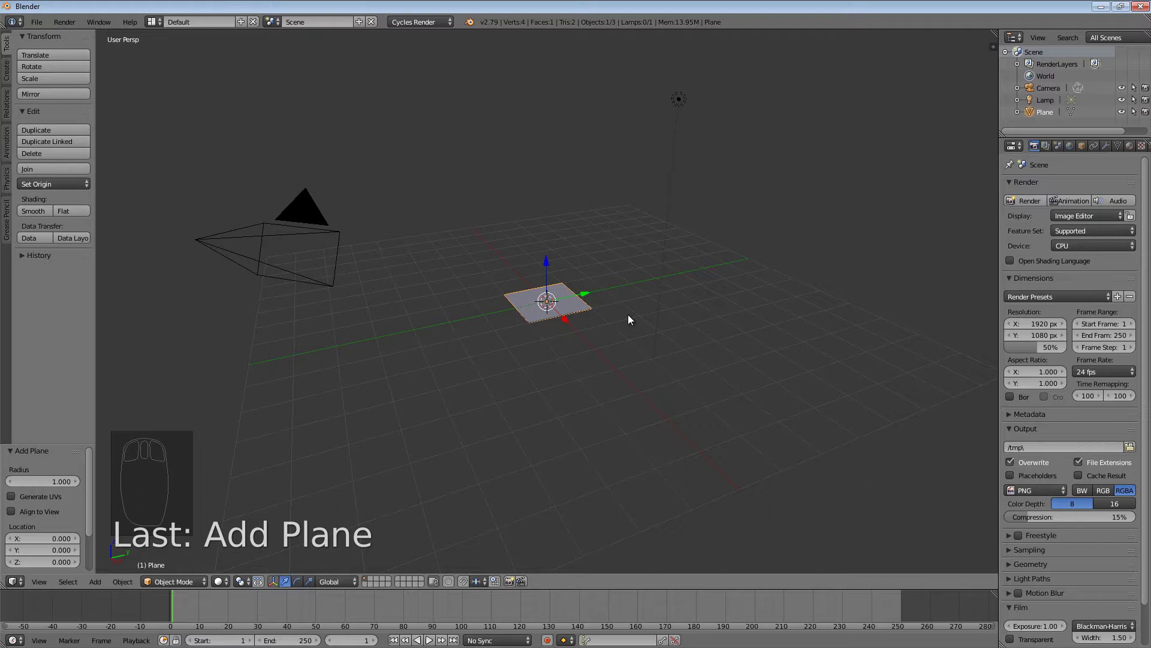
- Rotate the plane 90° around the global X axis so it stands upright
key(r)
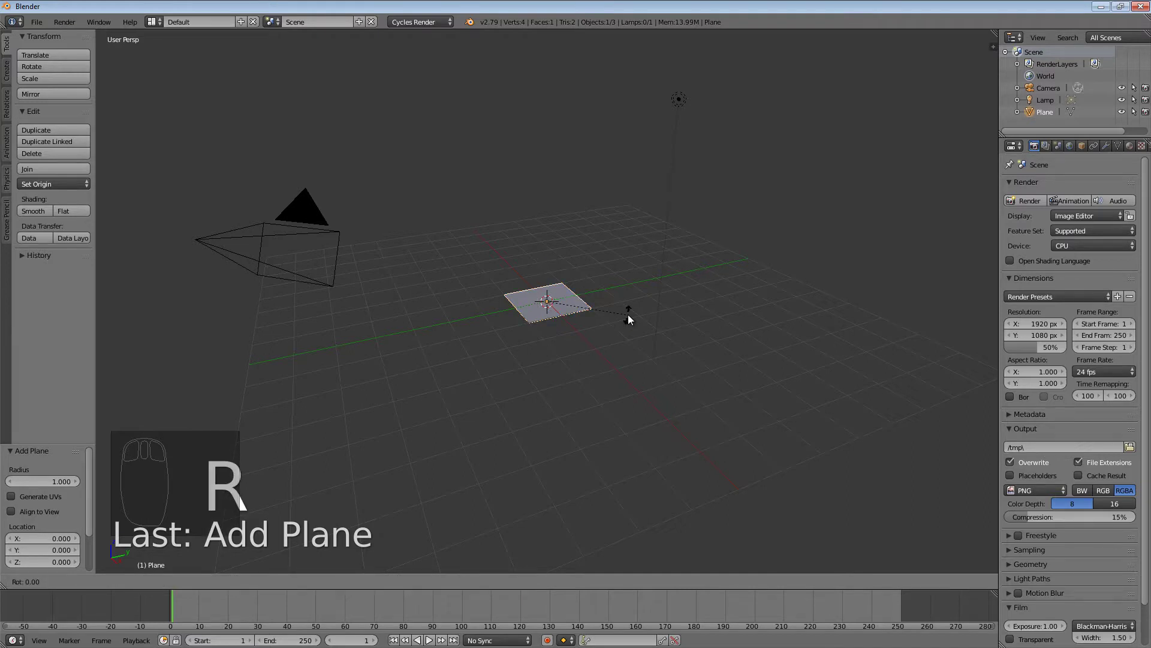
key(x)
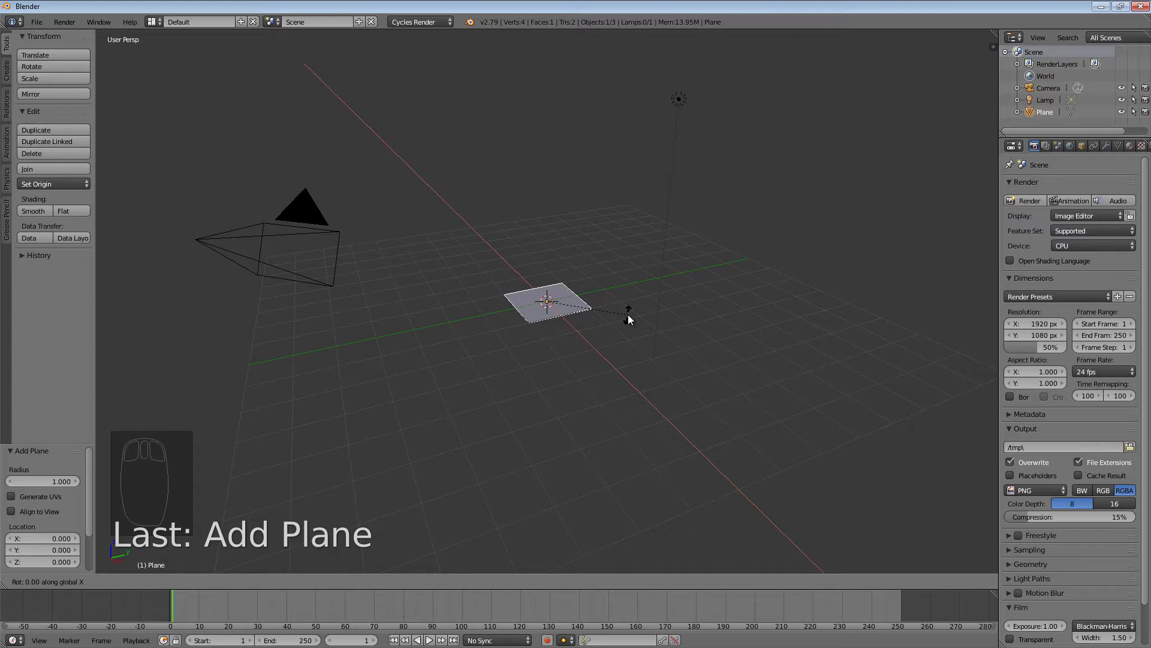
text(90)
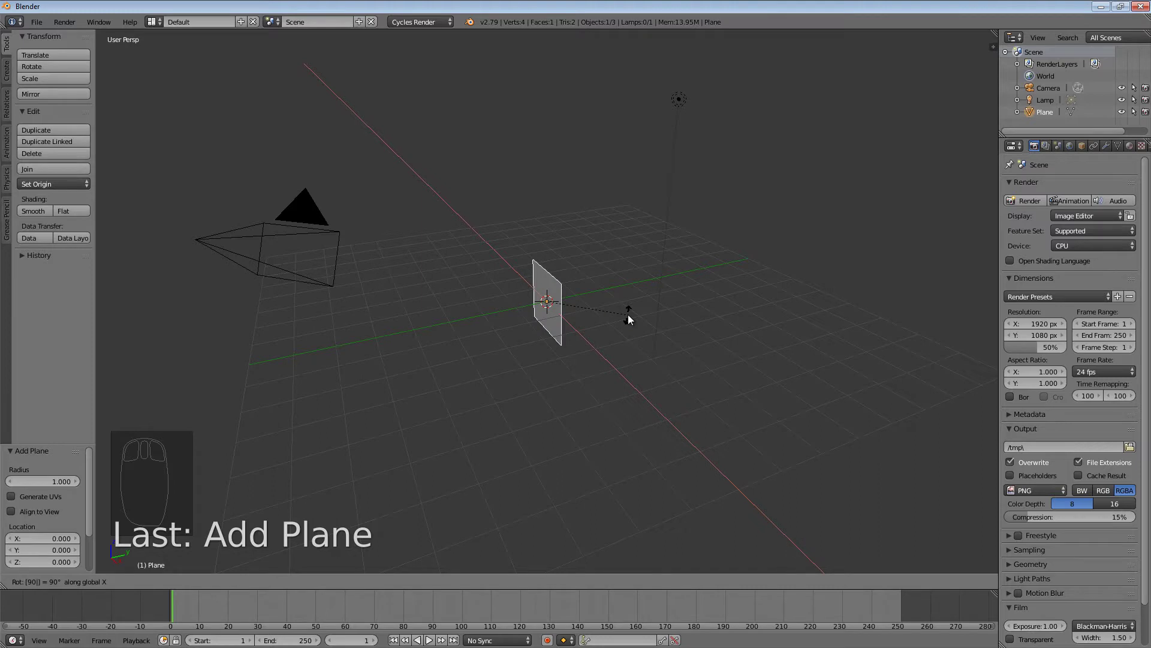
key(Return)
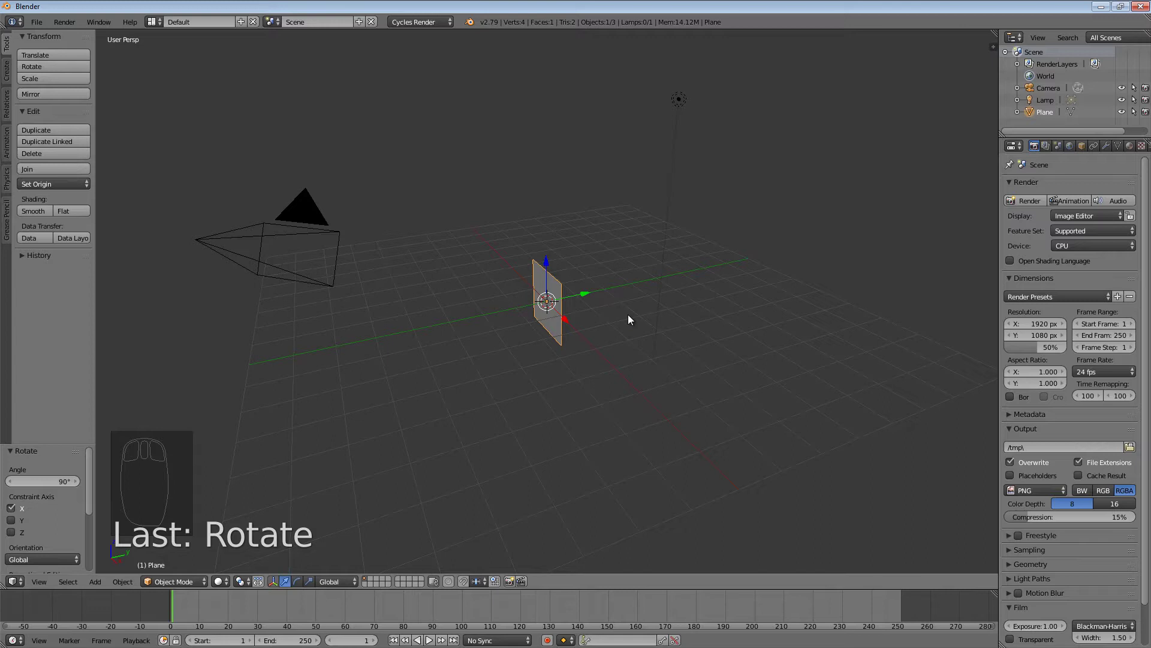
- Show the upright plane in front view, enlarged to fill most of the viewport height
middle_drag(628, 315, 651, 320)
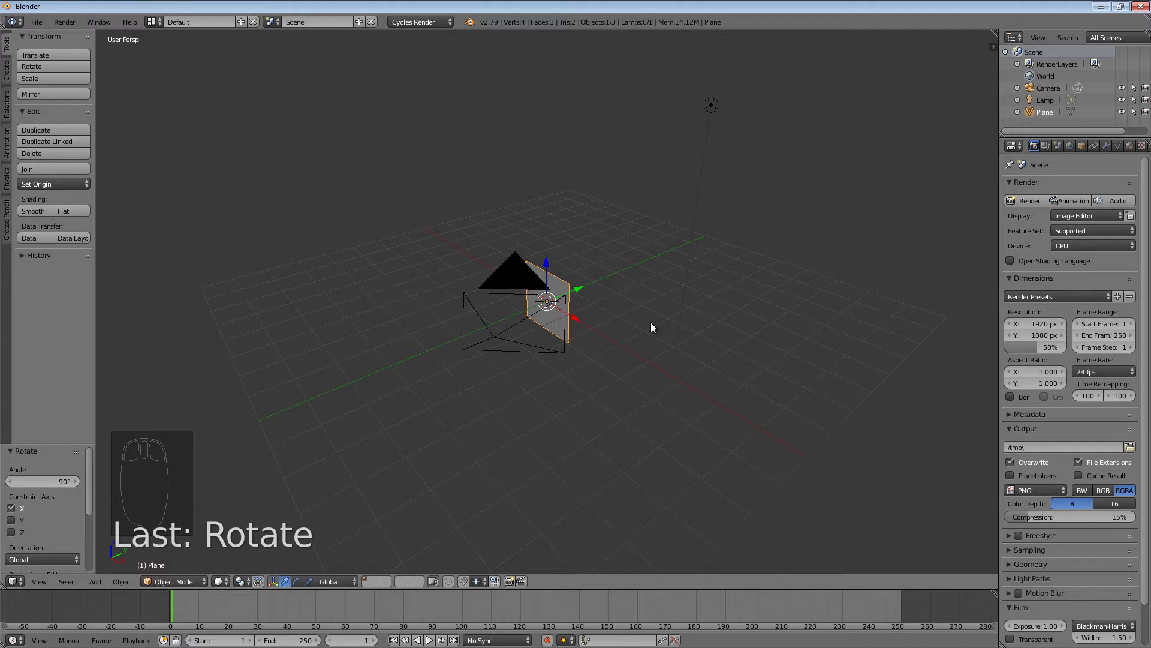
key(KP_1)
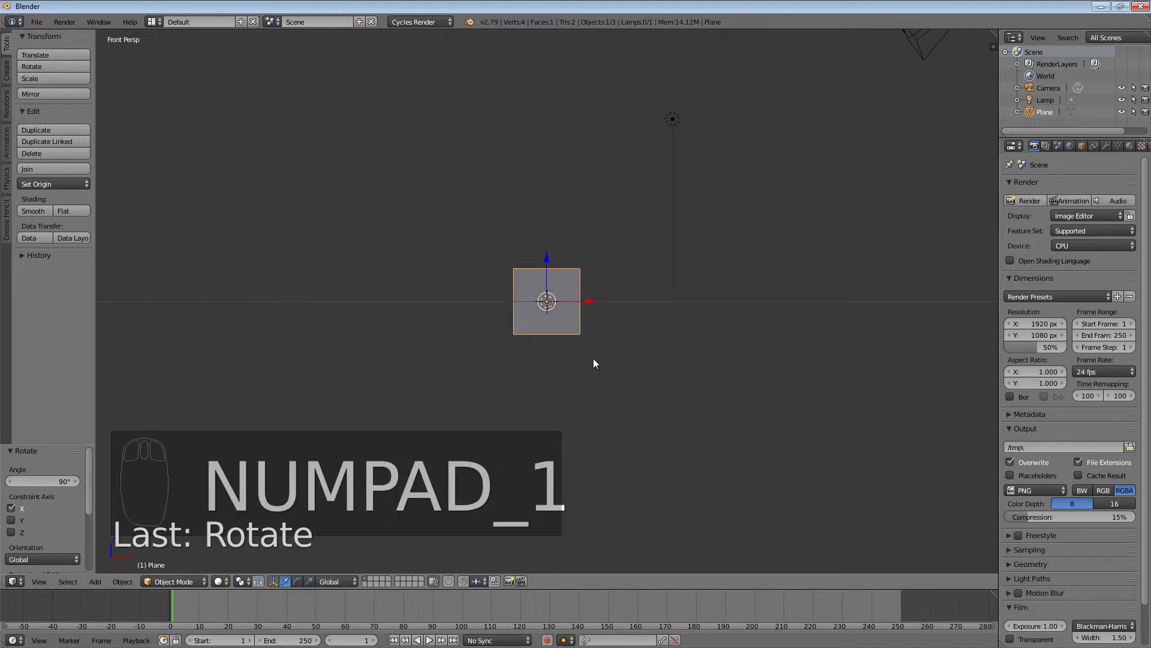
scroll(588, 361, up, 6)
scroll(591, 365, up, 4)
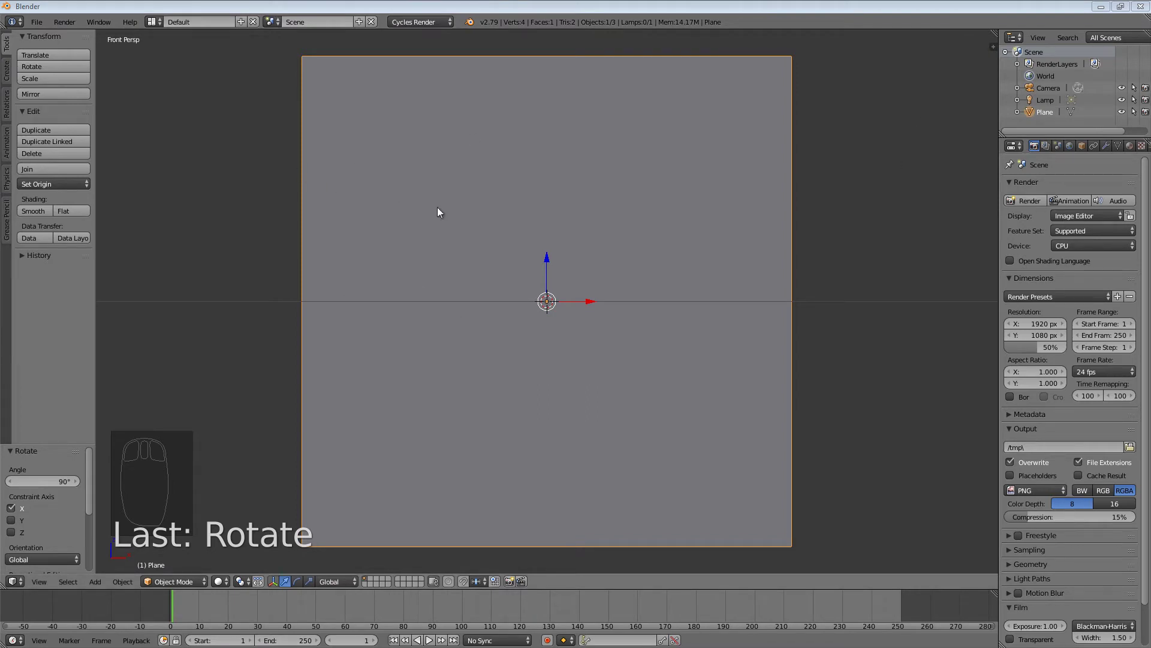
- Examine the Character.png image in Windows Photo Viewer, then move its window out of the way
right_click(503, 211)
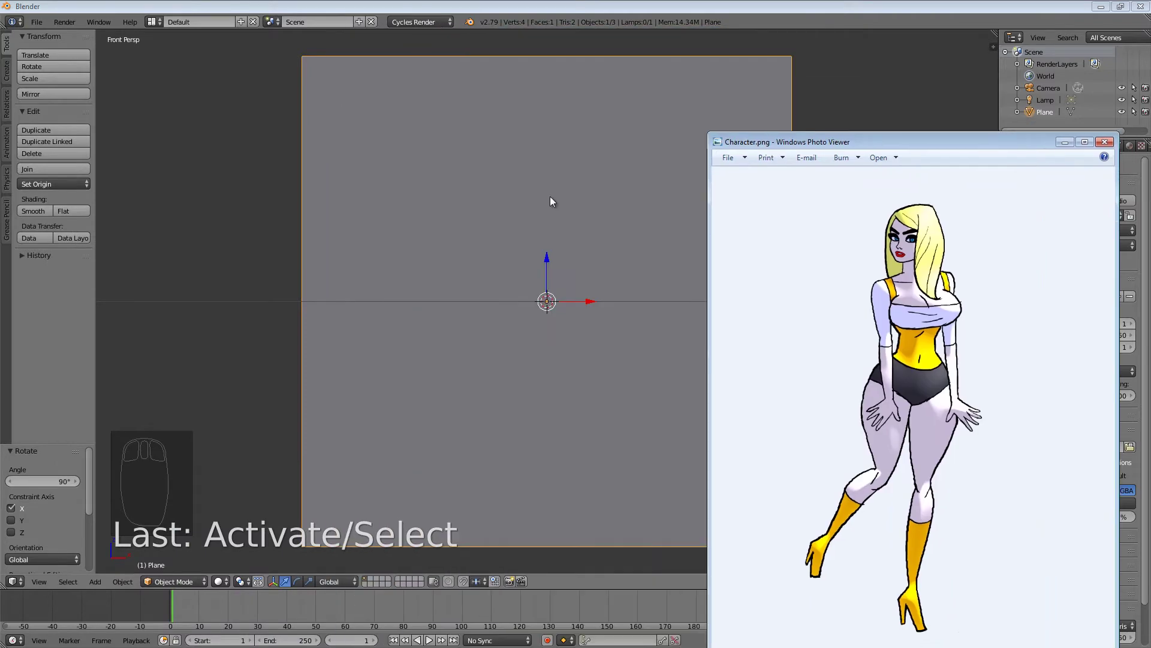
drag(882, 144, 787, 139)
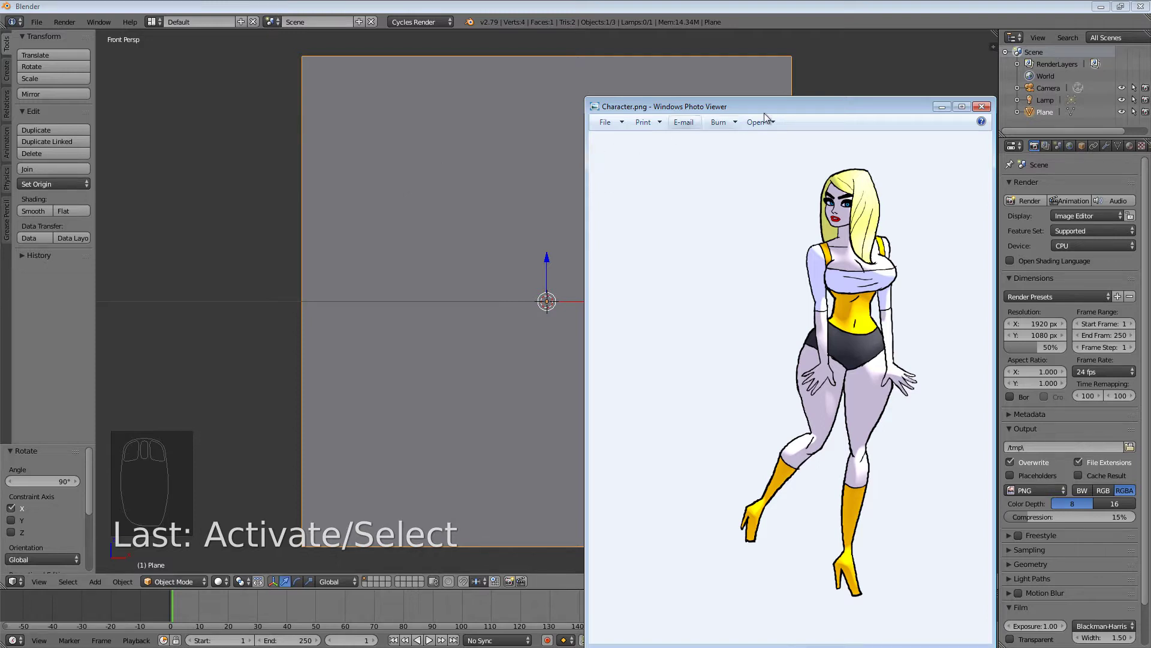
drag(786, 110, 0, 70)
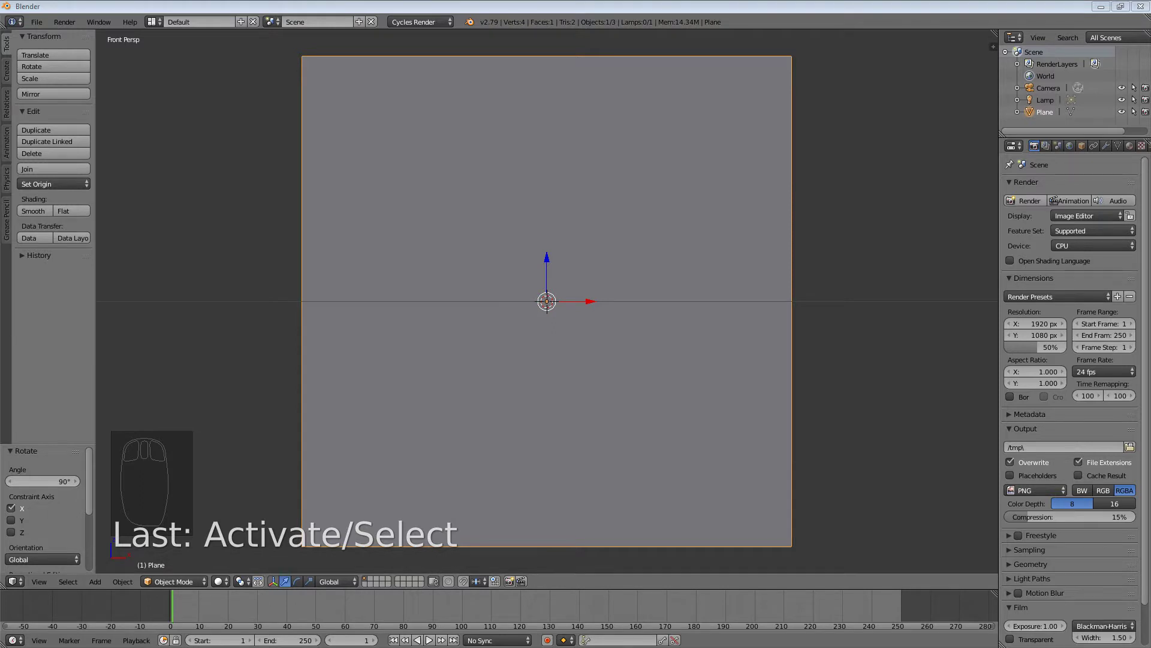
- Split the 3D view into two side-by-side areas and change the new area to the Node Editor
click(995, 31)
drag(996, 31, 474, 34)
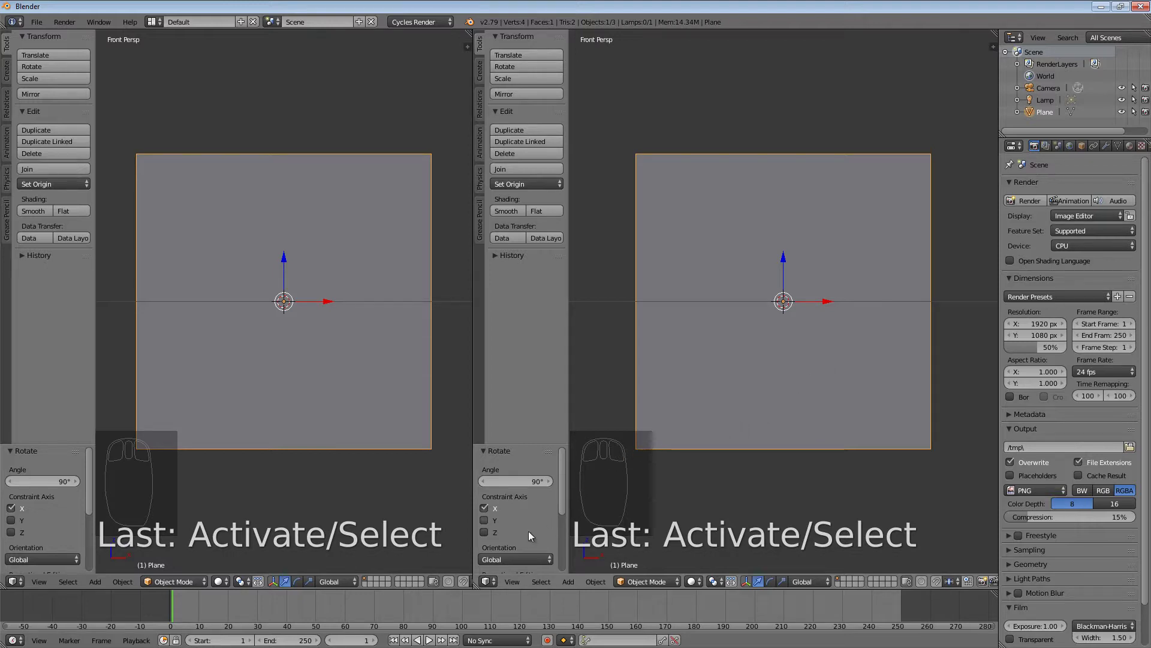
click(486, 581)
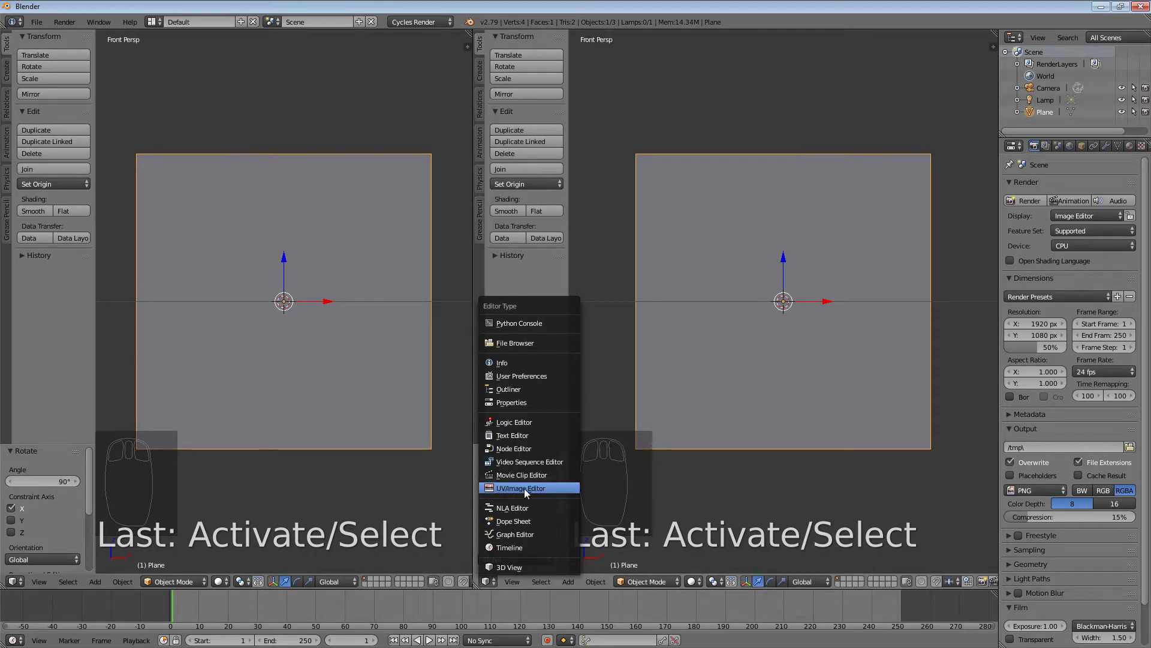
click(517, 449)
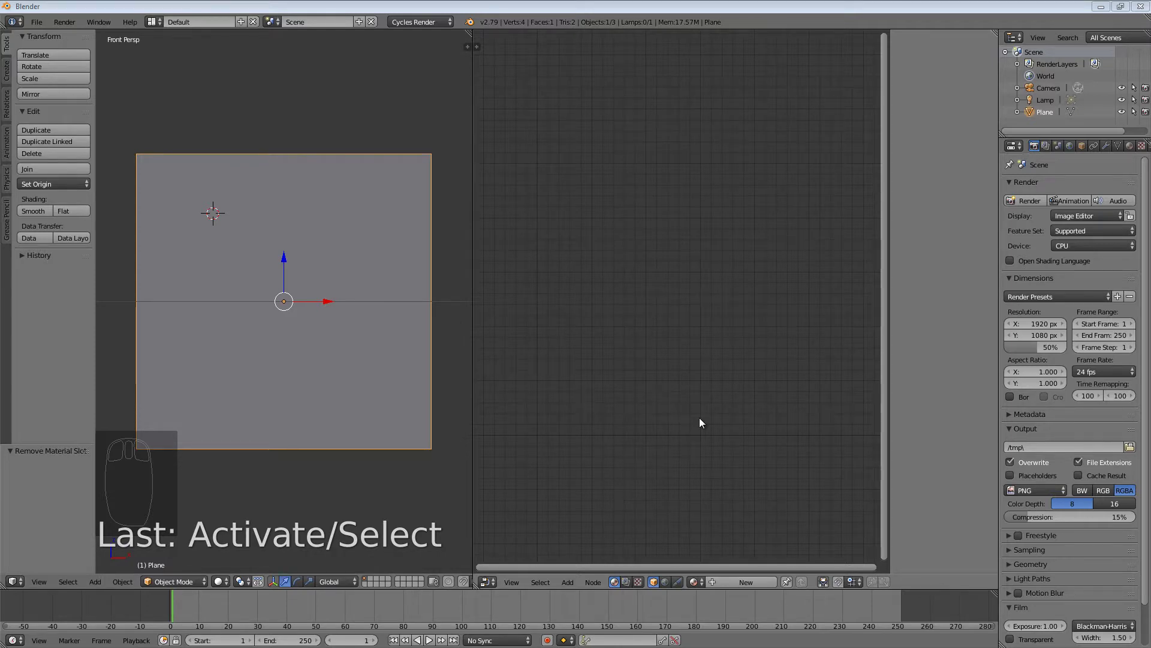
- Create a new material for the plane
right_click(368, 222)
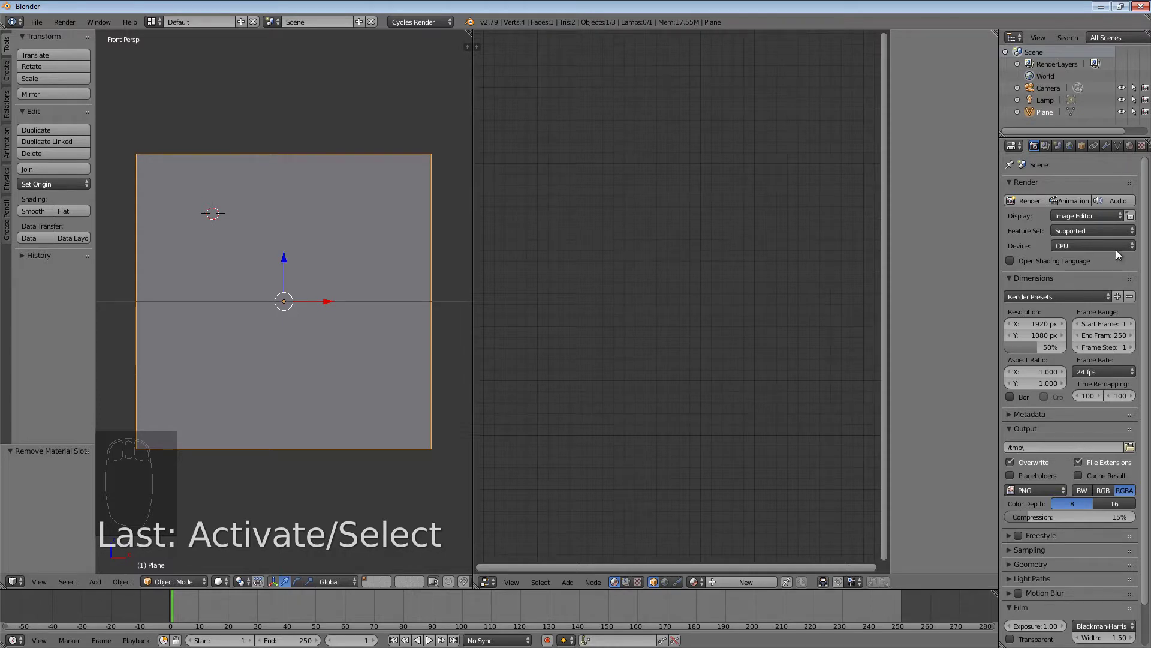
click(1130, 146)
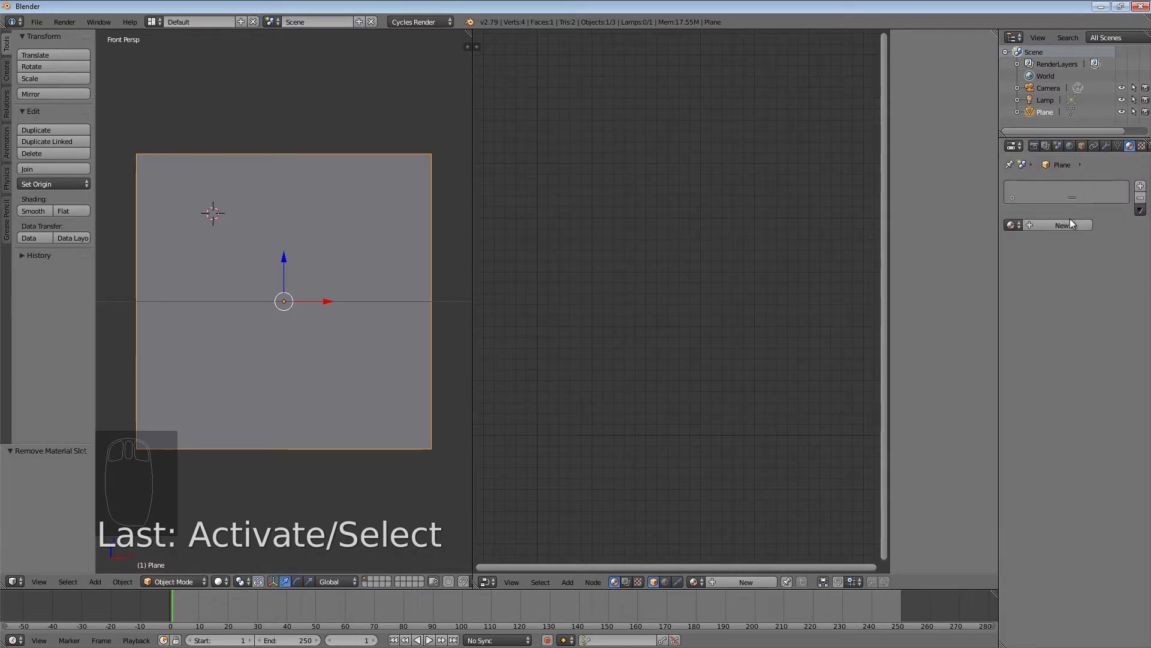
click(1063, 226)
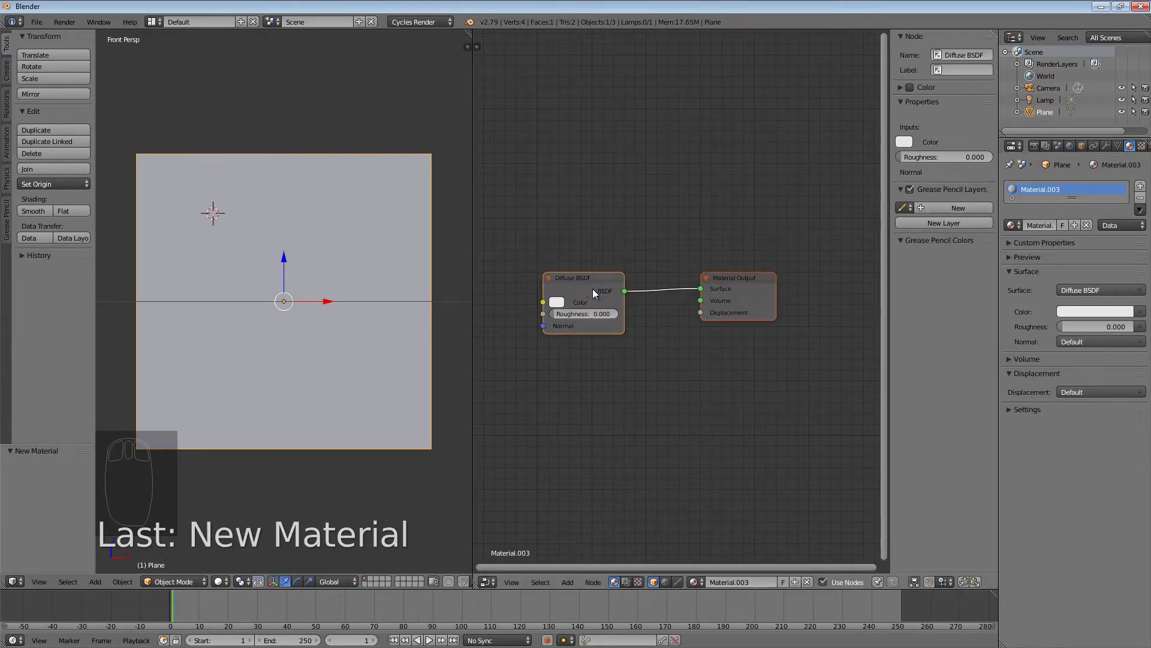
- Reposition the Diffuse BSDF and Material Output nodes side by side with space between them, leaving the Diffuse BSDF node selected
drag(589, 276, 614, 261)
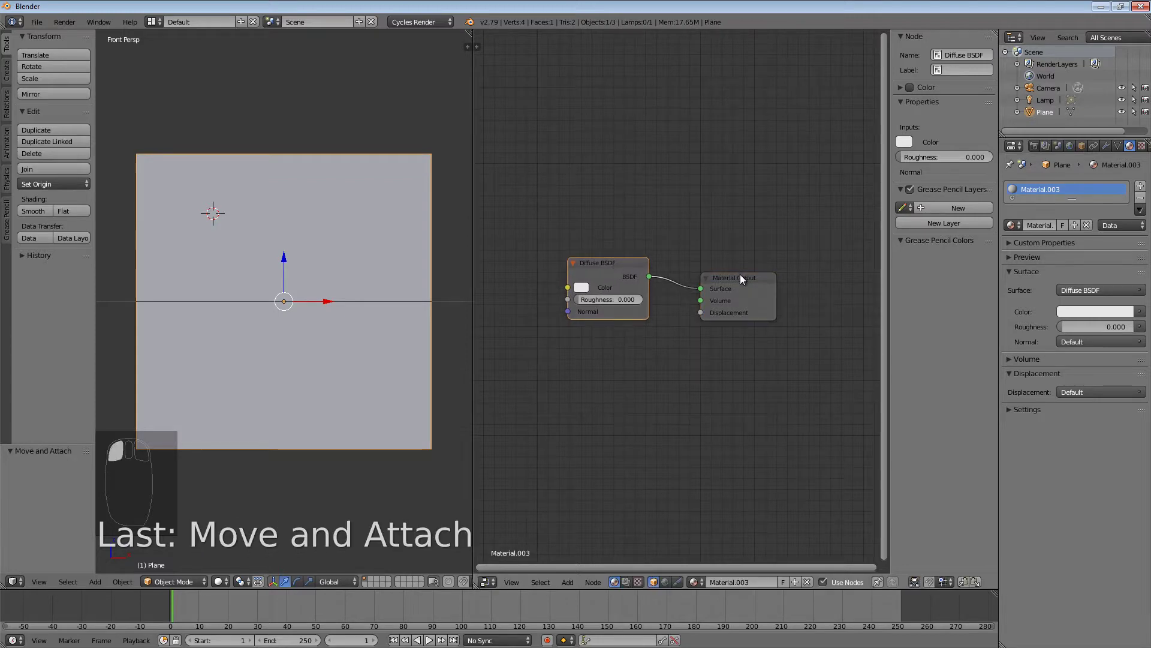
drag(740, 272, 753, 258)
drag(617, 261, 630, 261)
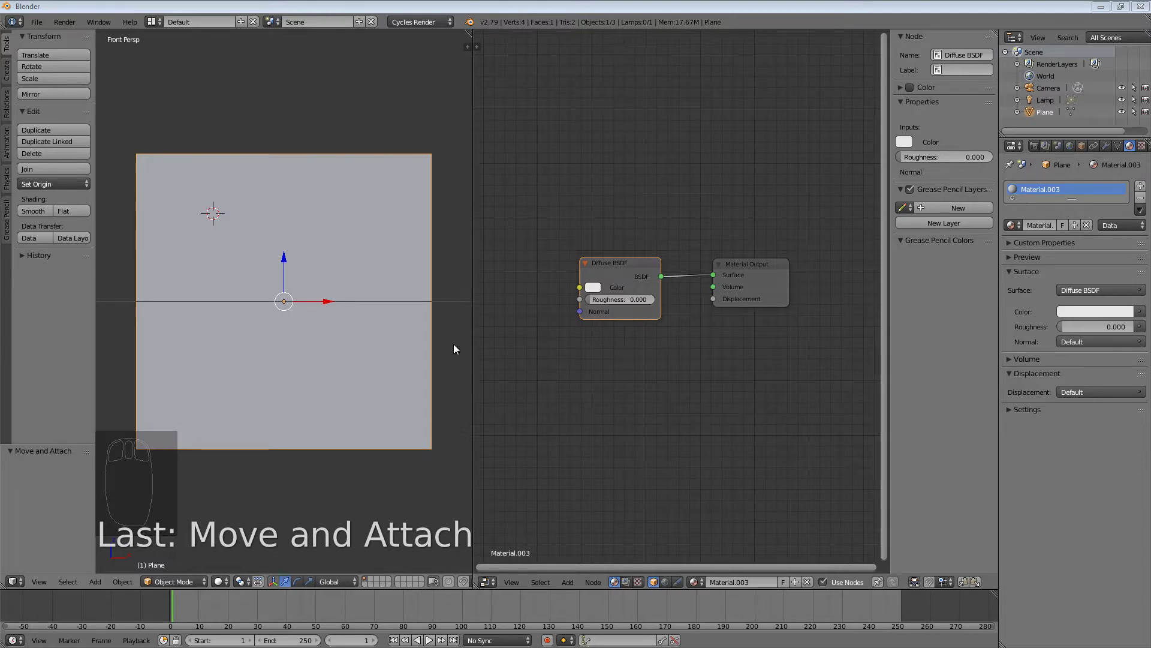
drag(636, 258, 587, 334)
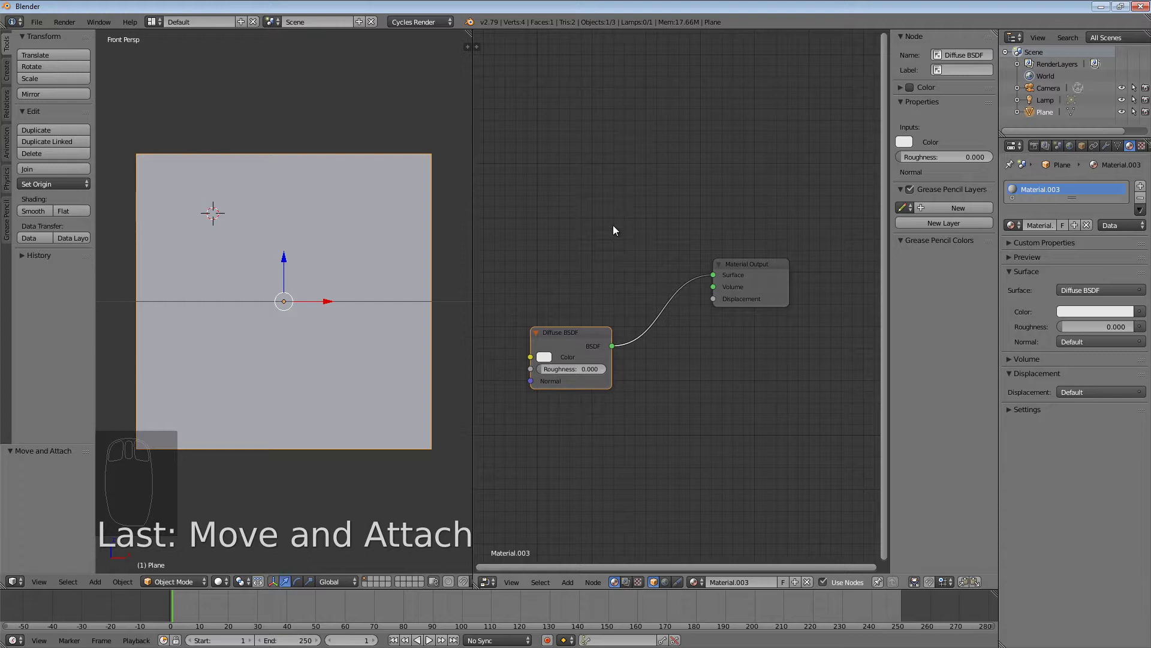
drag(560, 332, 568, 250)
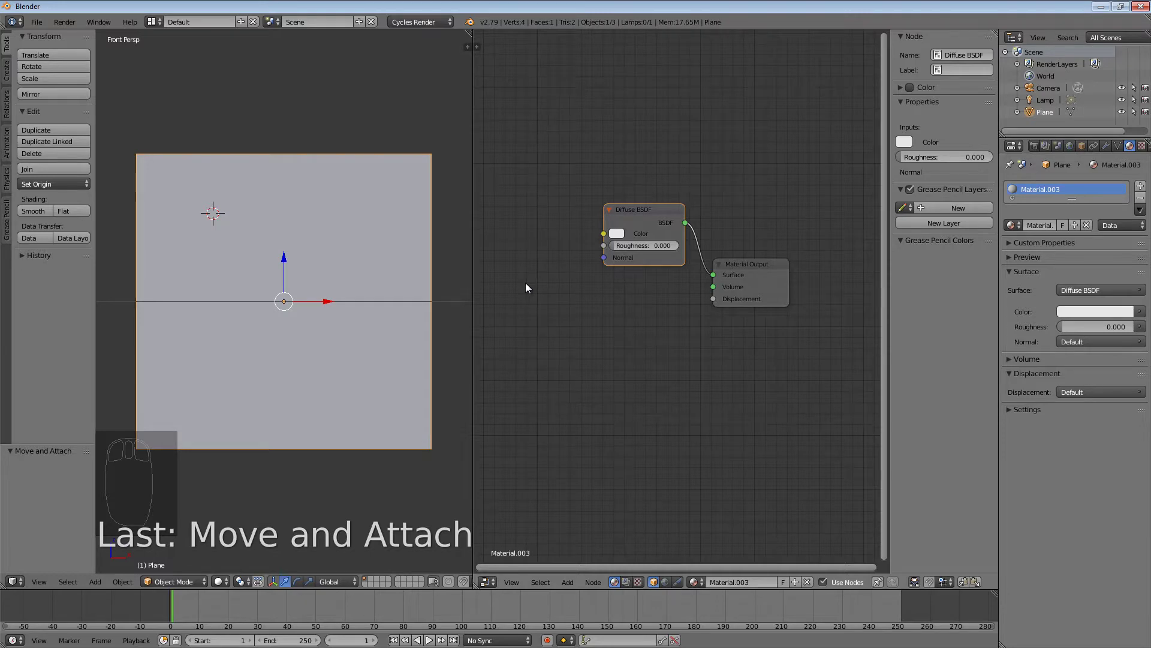
drag(649, 210, 613, 260)
scroll(640, 348, up, 3)
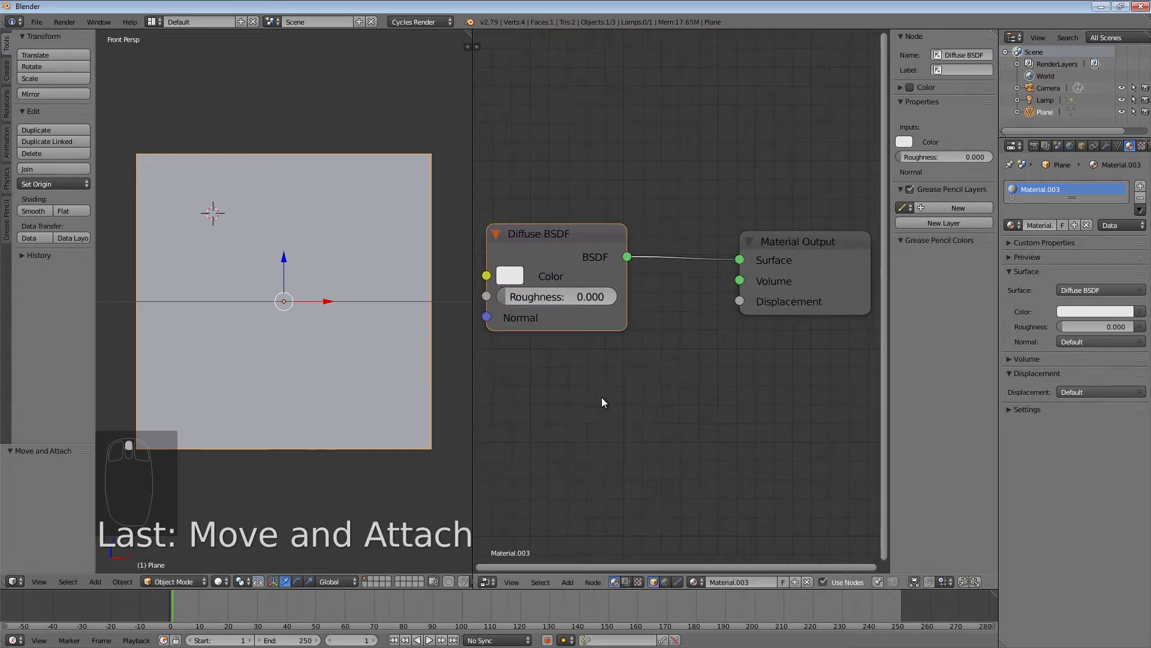
middle_drag(619, 392, 674, 314)
click(652, 223)
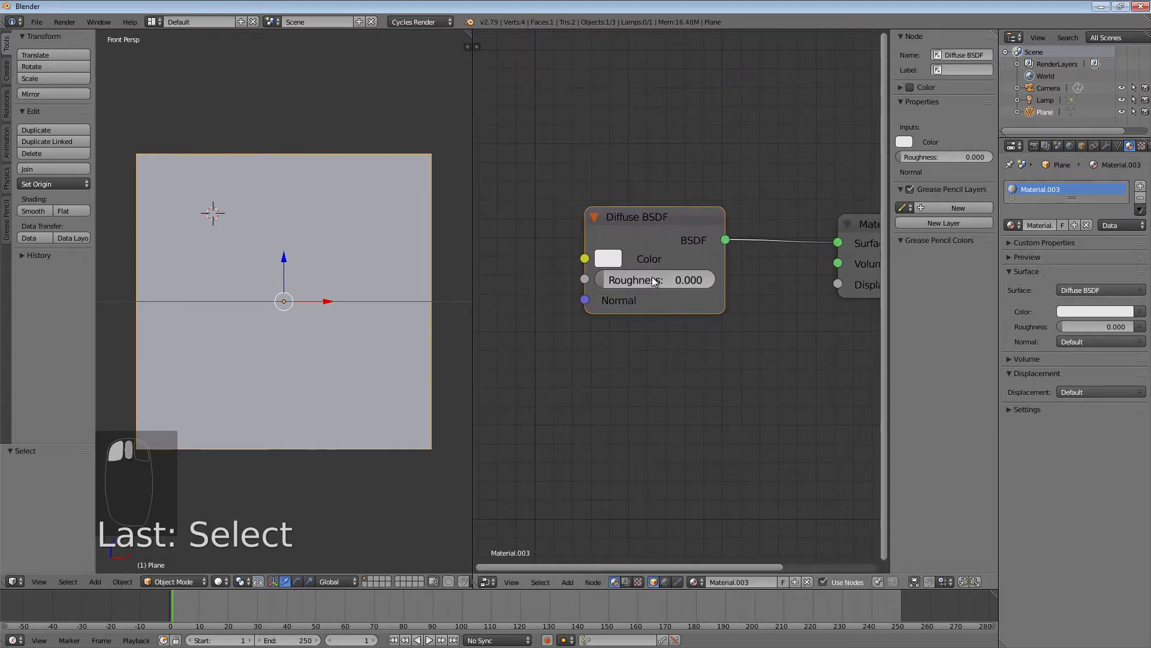
- Reposition the Diffuse BSDF node slightly in the node graph, keeping it to the left of the Material Output node
scroll(648, 297, up, 2)
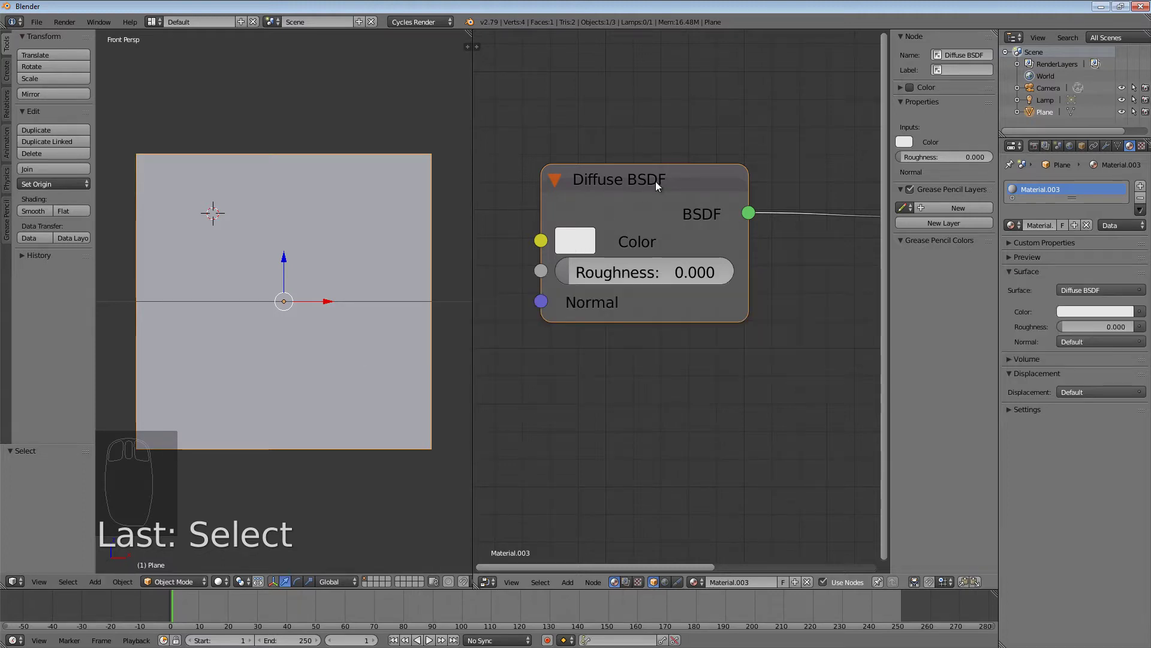
drag(656, 181, 617, 183)
scroll(775, 314, down, 2)
scroll(775, 320, down, 1)
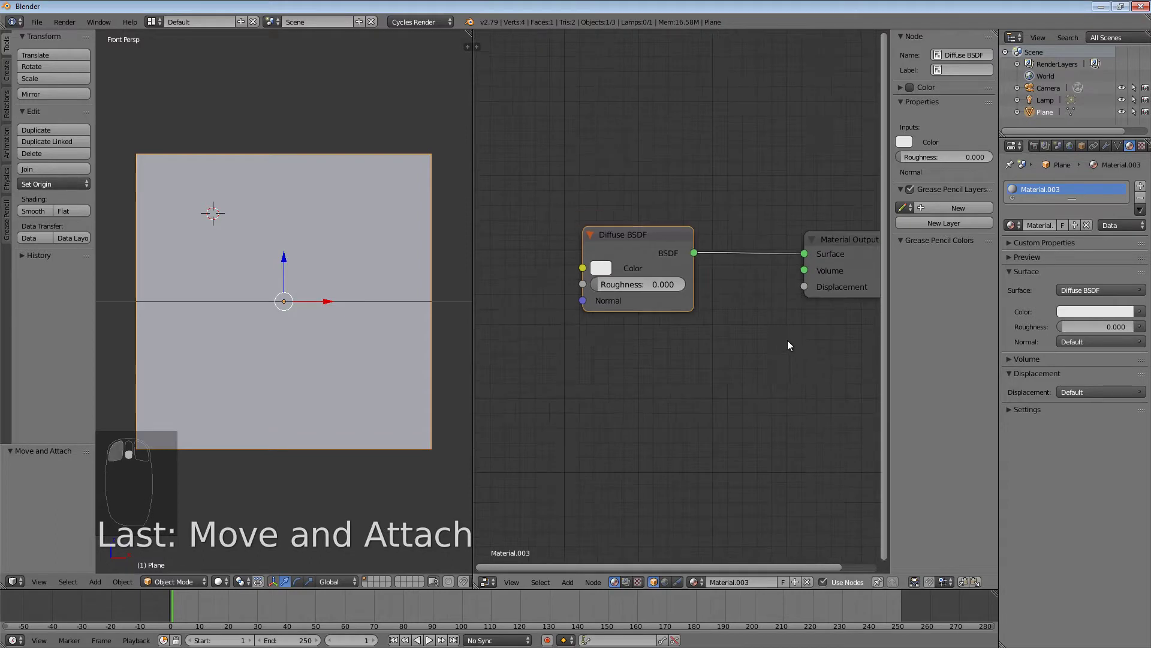
middle_drag(787, 340, 665, 357)
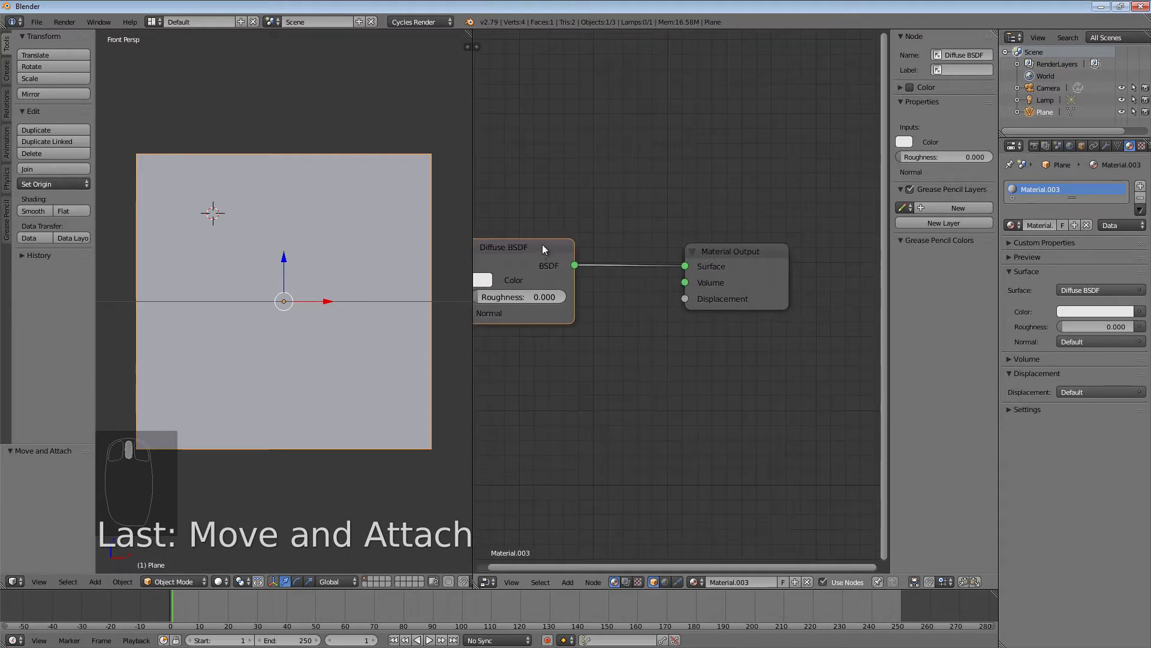
drag(559, 256, 580, 245)
- Move the Material Output and Diffuse BSDF nodes closer together, leaving Material Output selected and empty space left of the Diffuse BSDF
click(711, 263)
scroll(703, 348, up, 3)
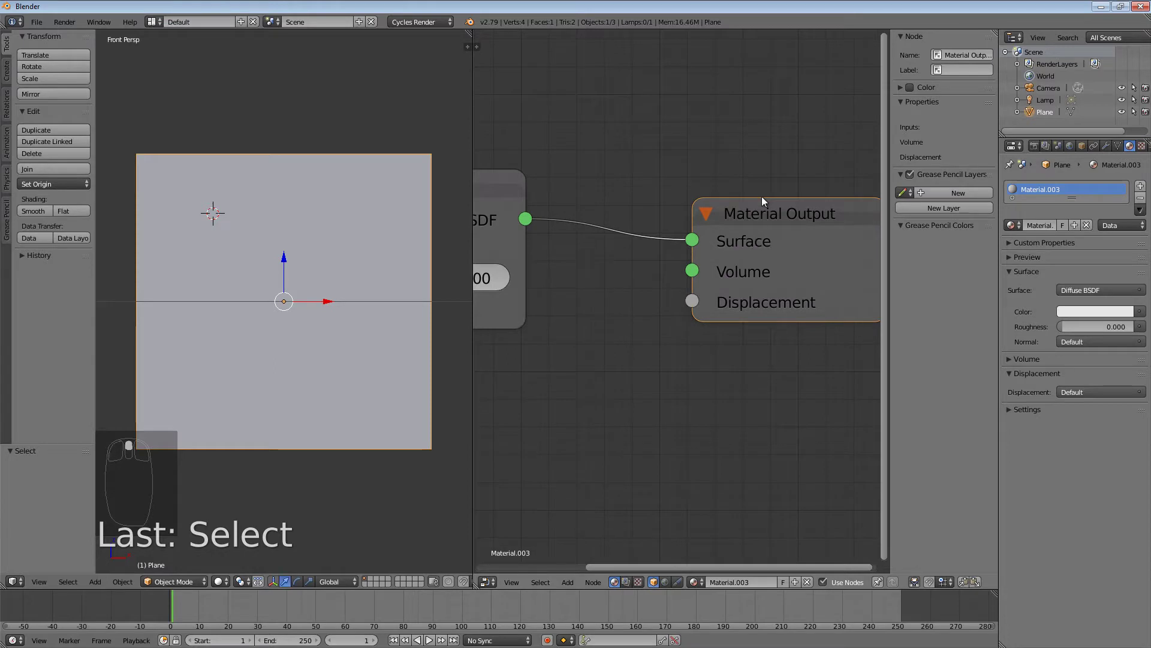
drag(761, 196, 726, 179)
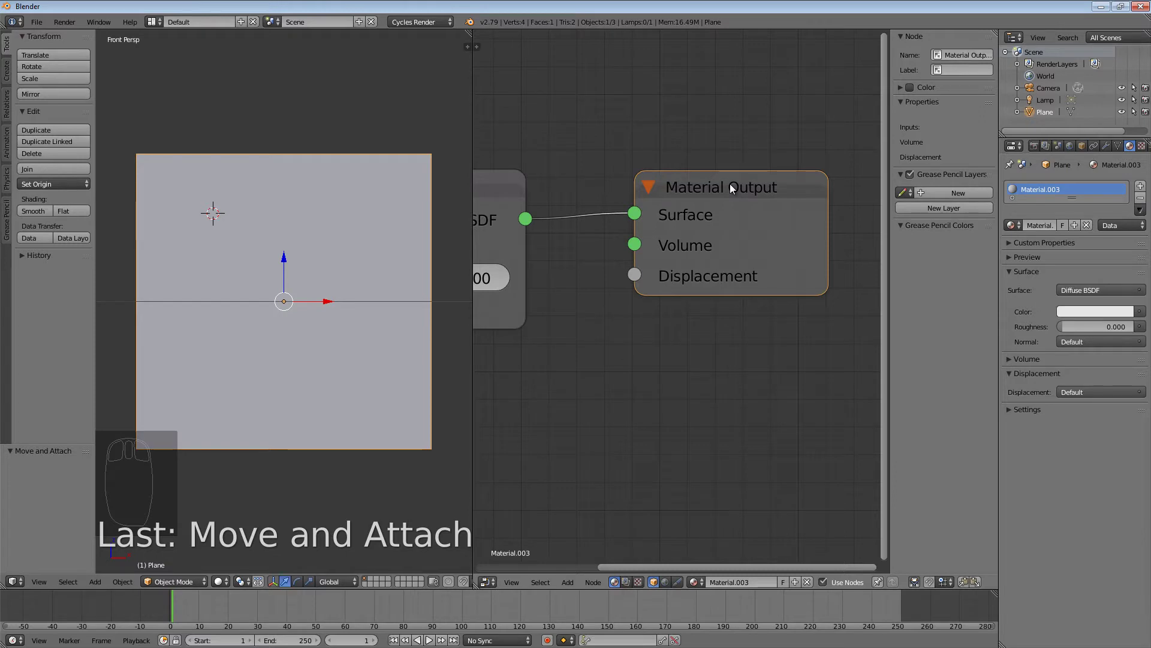
drag(732, 187, 759, 206)
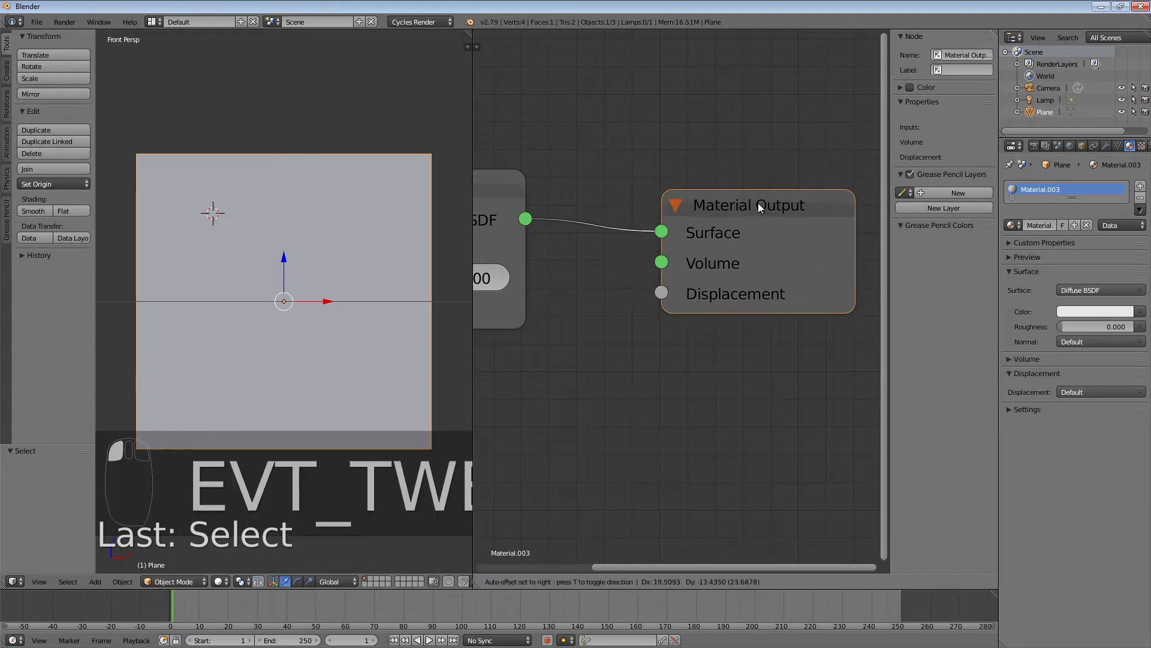
click(501, 187)
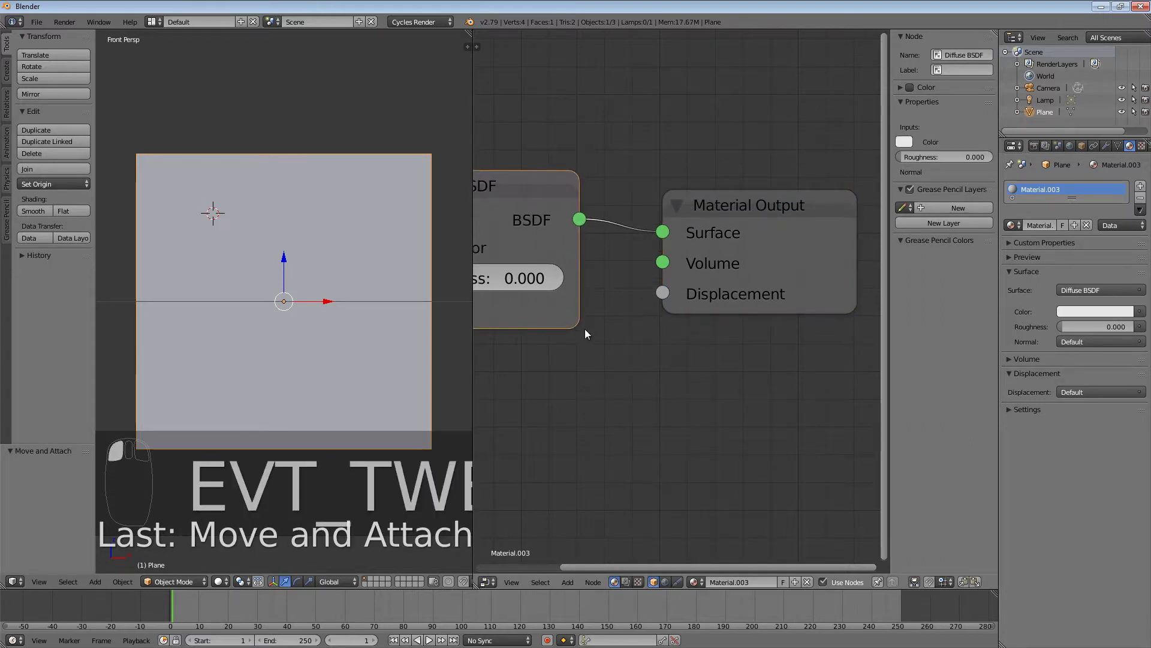
scroll(586, 333, down, 3)
middle_drag(560, 378, 764, 340)
click(789, 218)
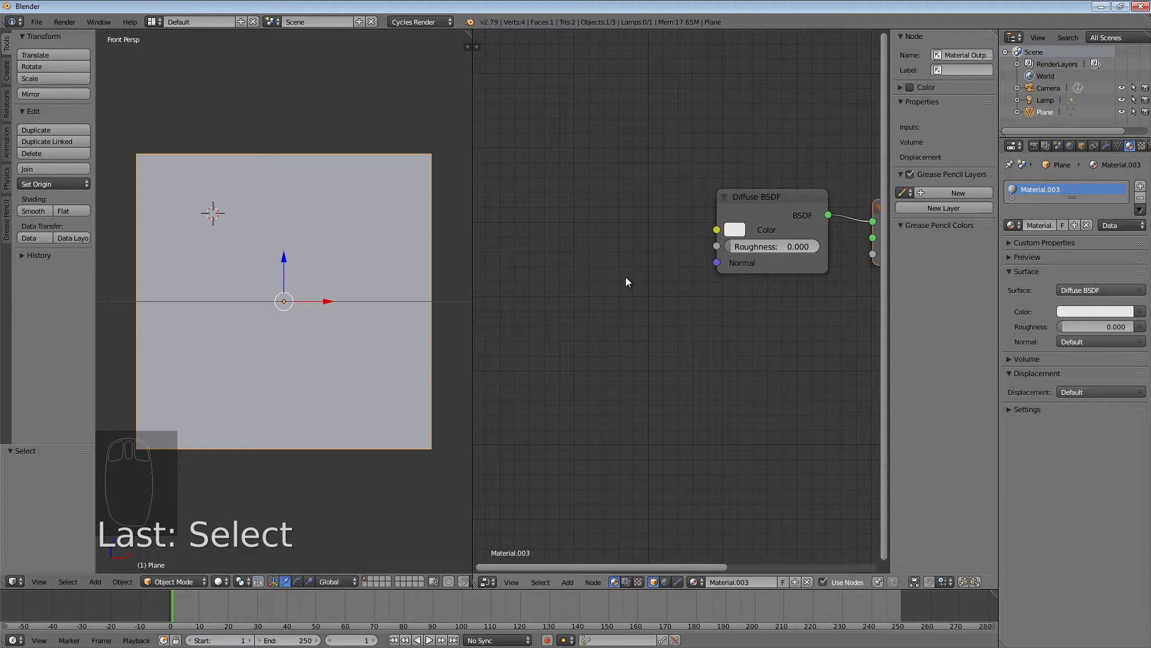
- Add an Image Texture node to the left of the Diffuse BSDF node
click(614, 237)
key(shift+a)
mouse_move(596, 298)
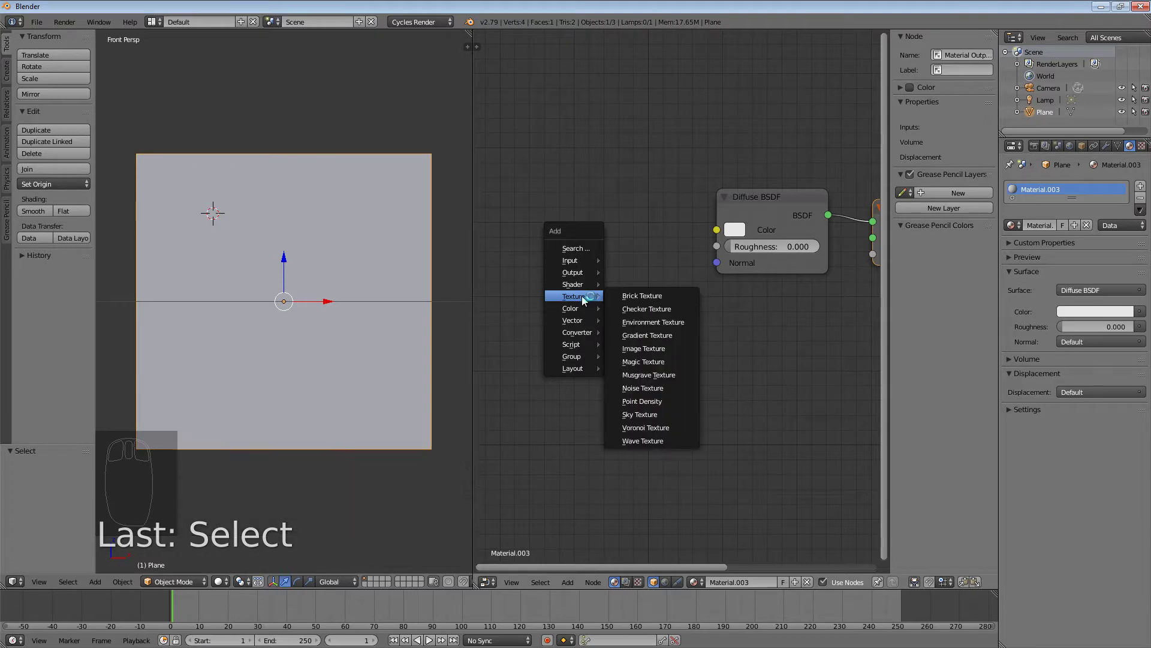
click(643, 348)
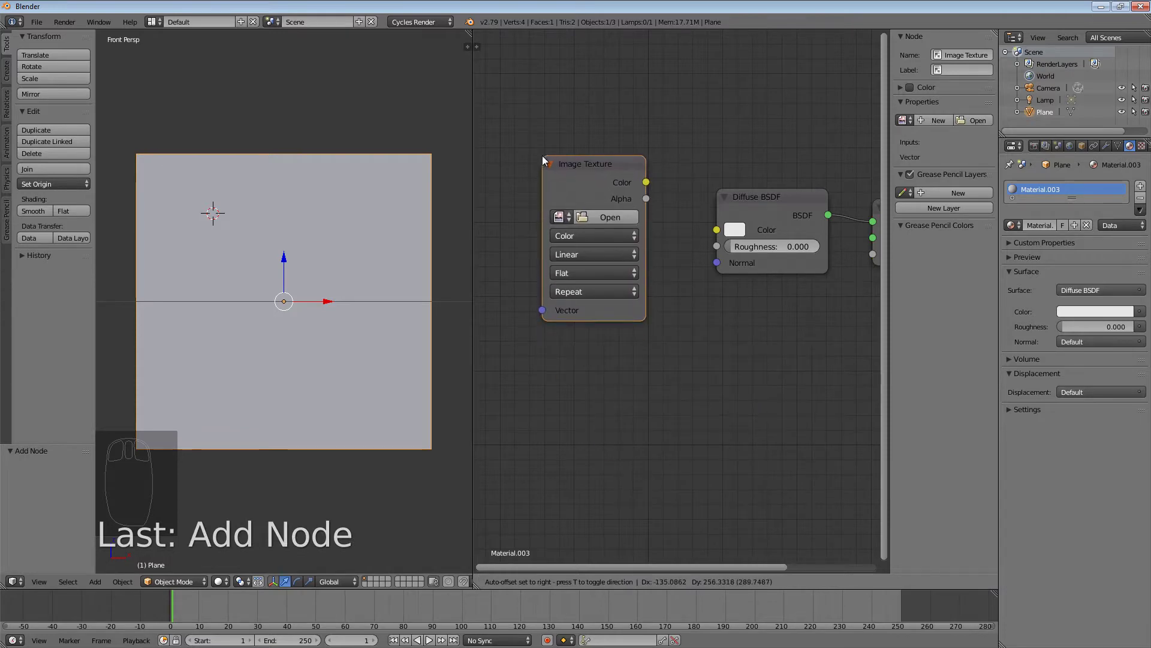
click(542, 155)
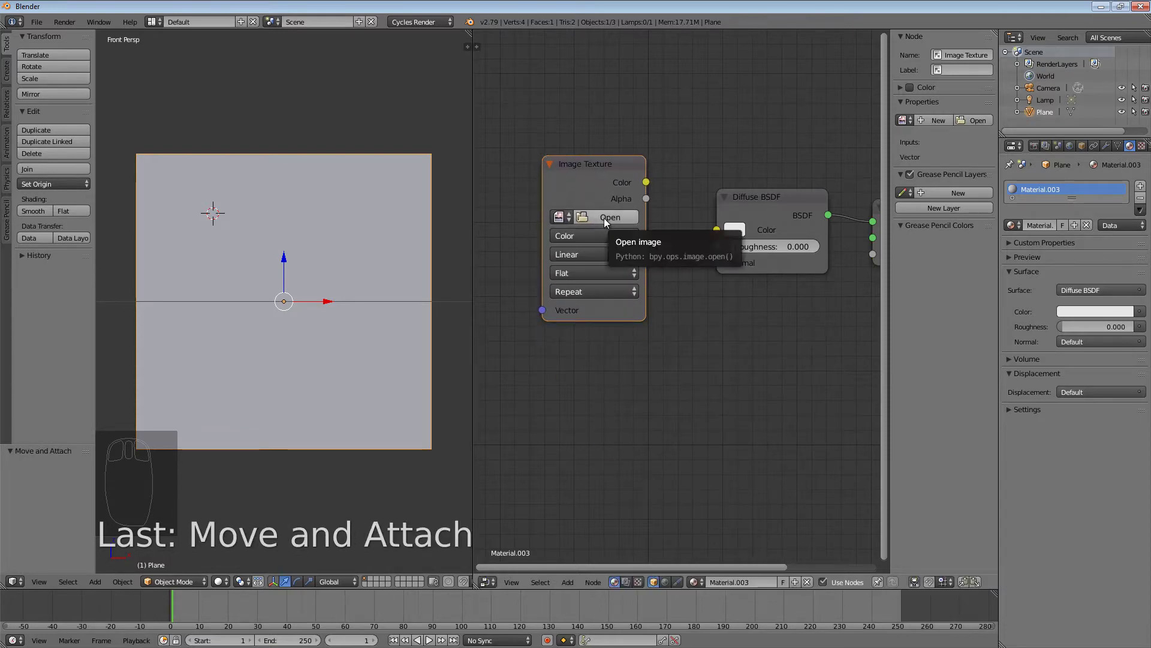
- Load LockerWall-01.png from the BlenderTutorials folder into the Image Texture node, with the files displayed as thumbnails
click(603, 217)
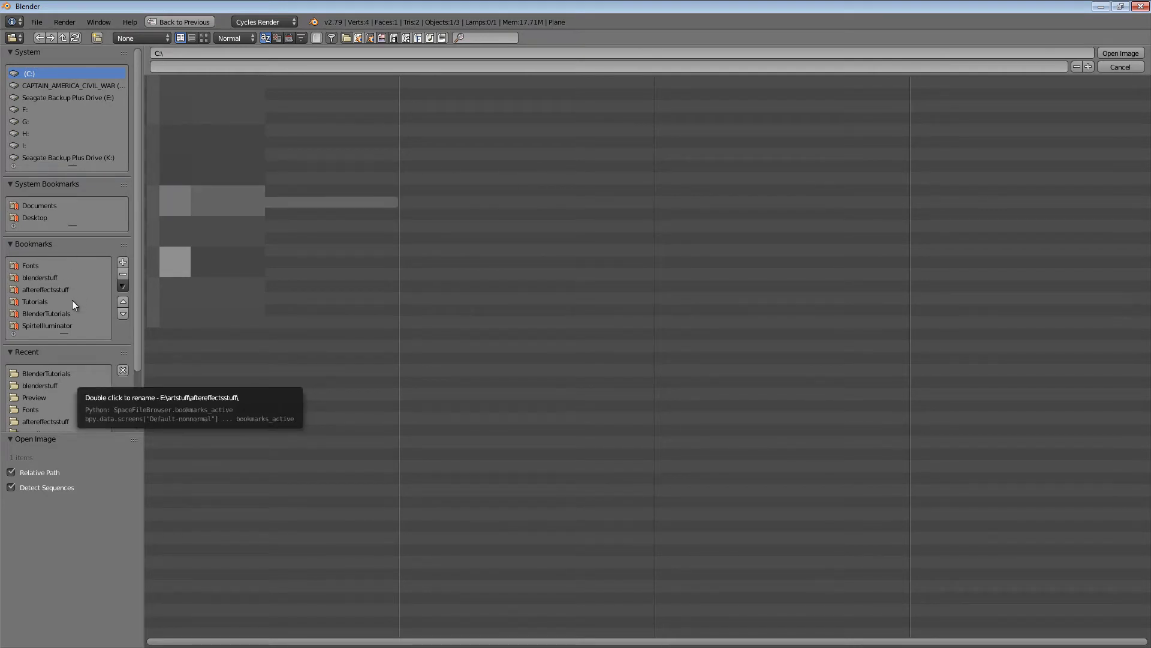
click(65, 313)
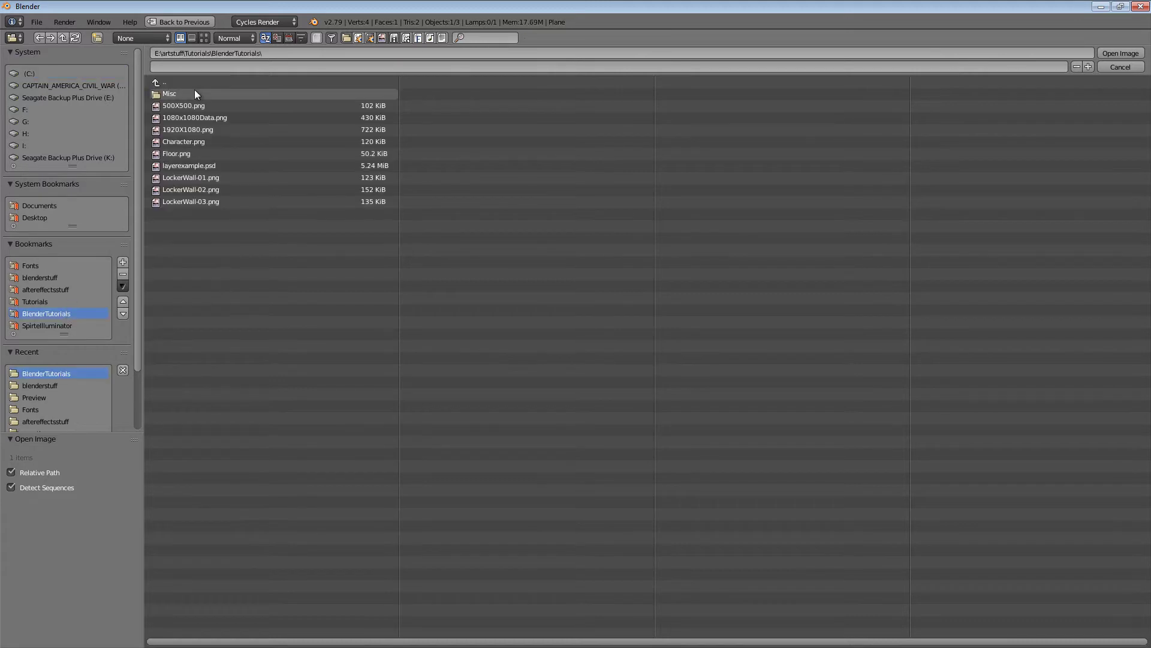
click(203, 37)
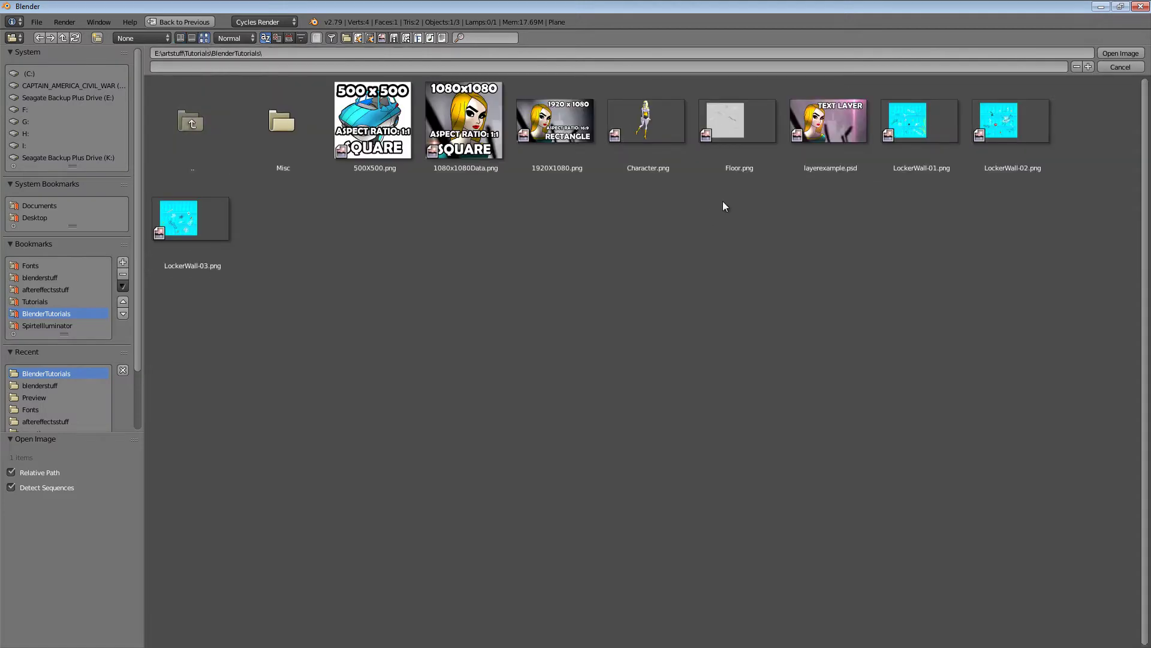
click(927, 131)
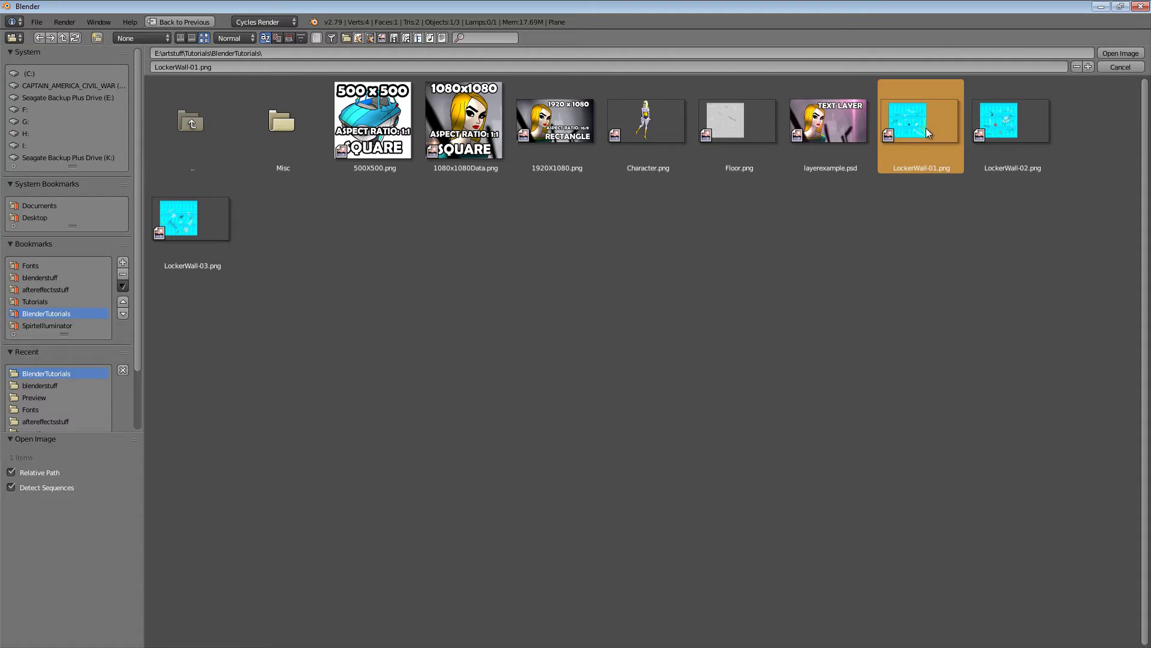
double_click(926, 128)
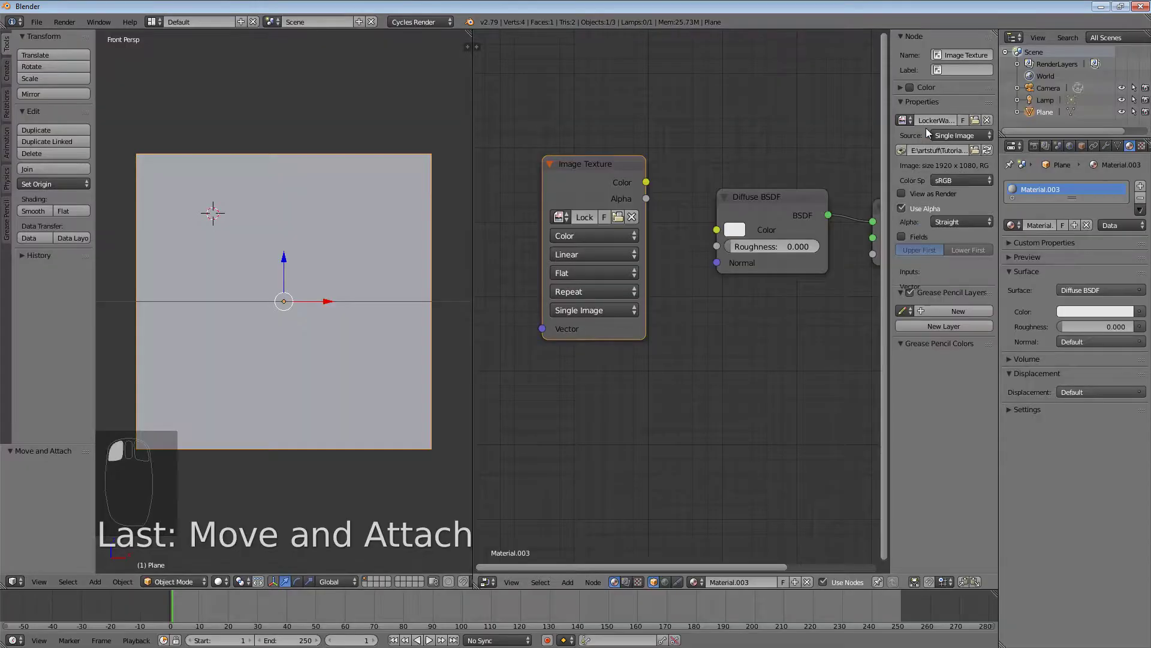
- Link the Image Texture node's Color output to the Diffuse BSDF node's Color input
scroll(714, 291, down, 3)
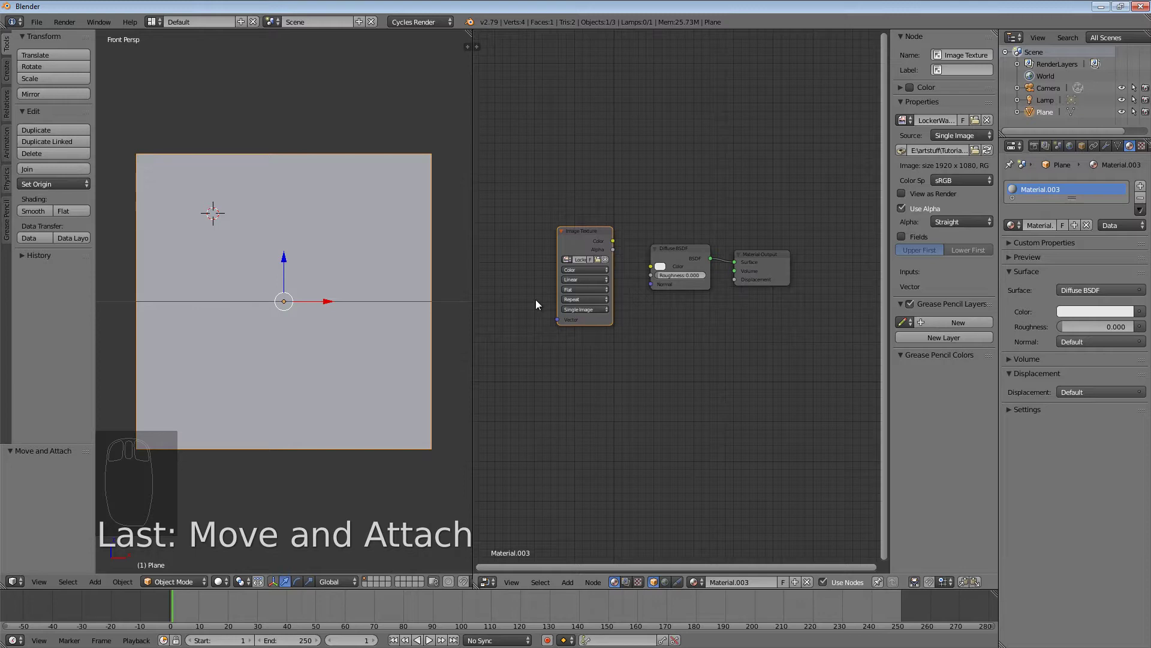
scroll(667, 219, up, 3)
click(665, 220)
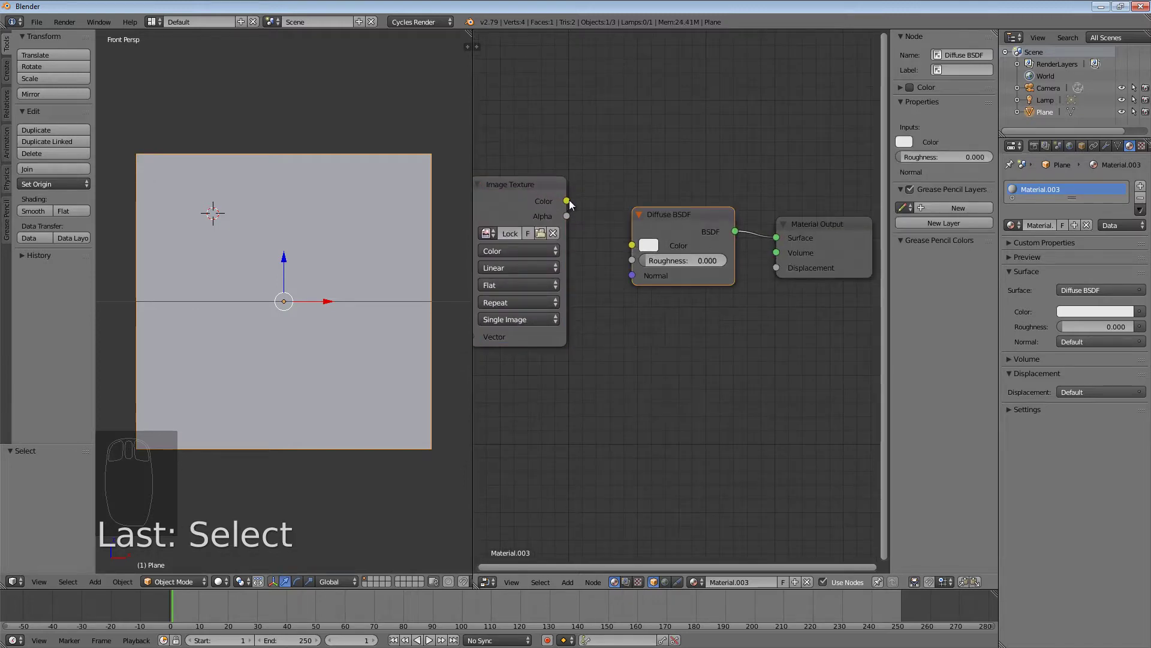
drag(572, 205, 632, 246)
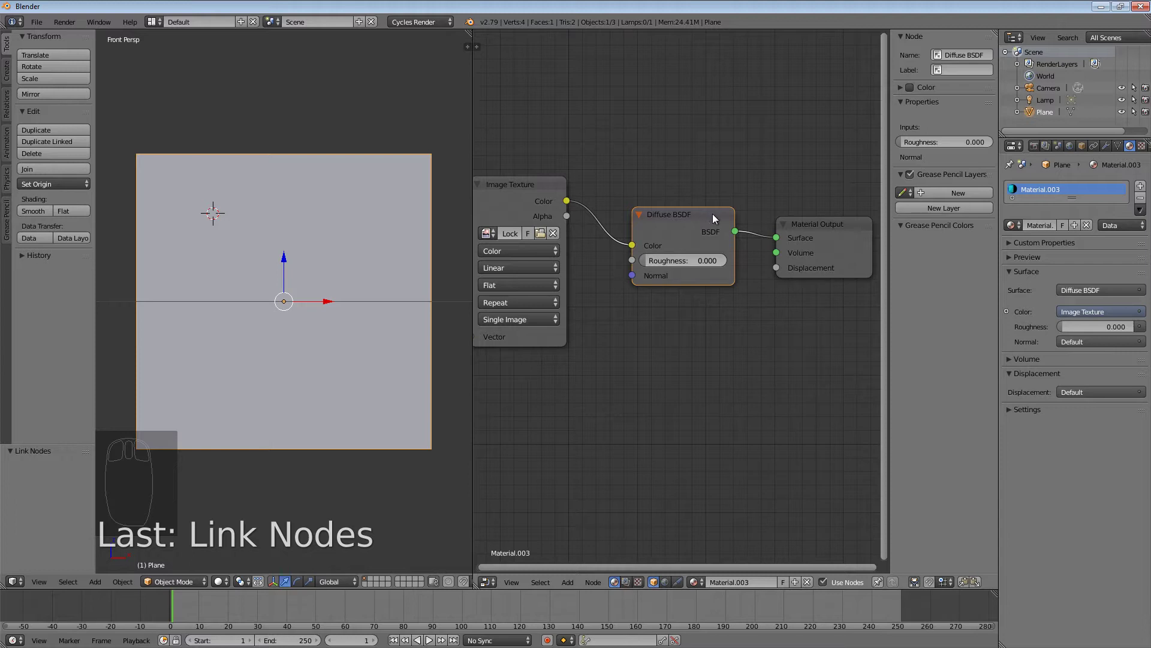
- Move the Image Texture node slightly closer to the Diffuse BSDF node
click(812, 223)
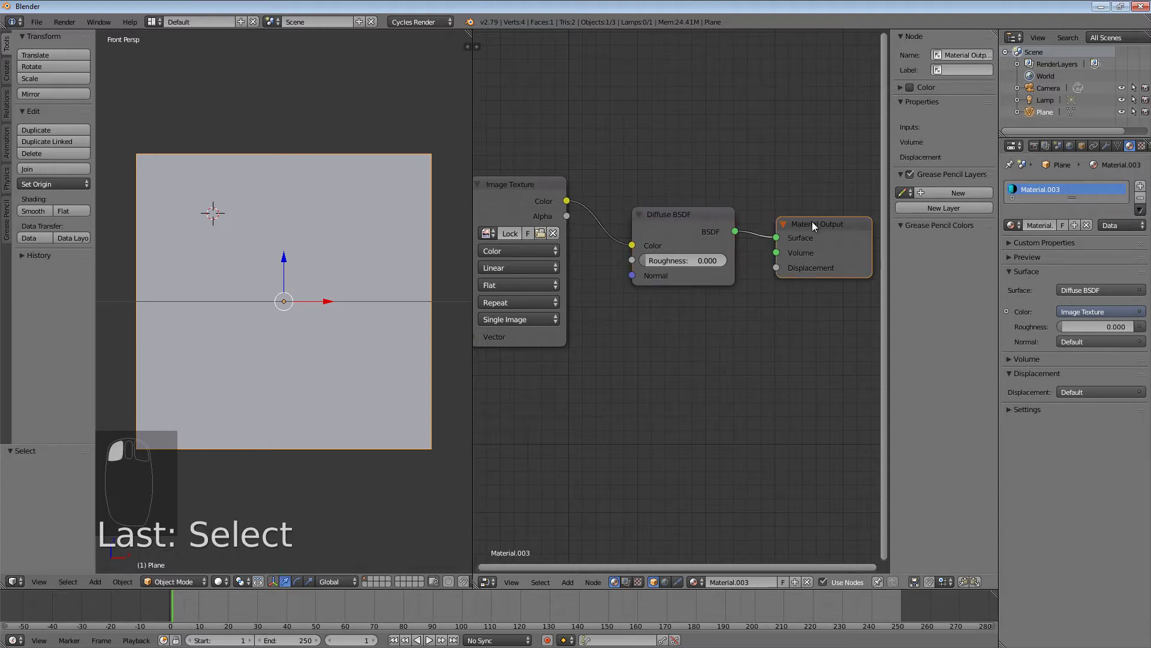
scroll(593, 364, down, 1)
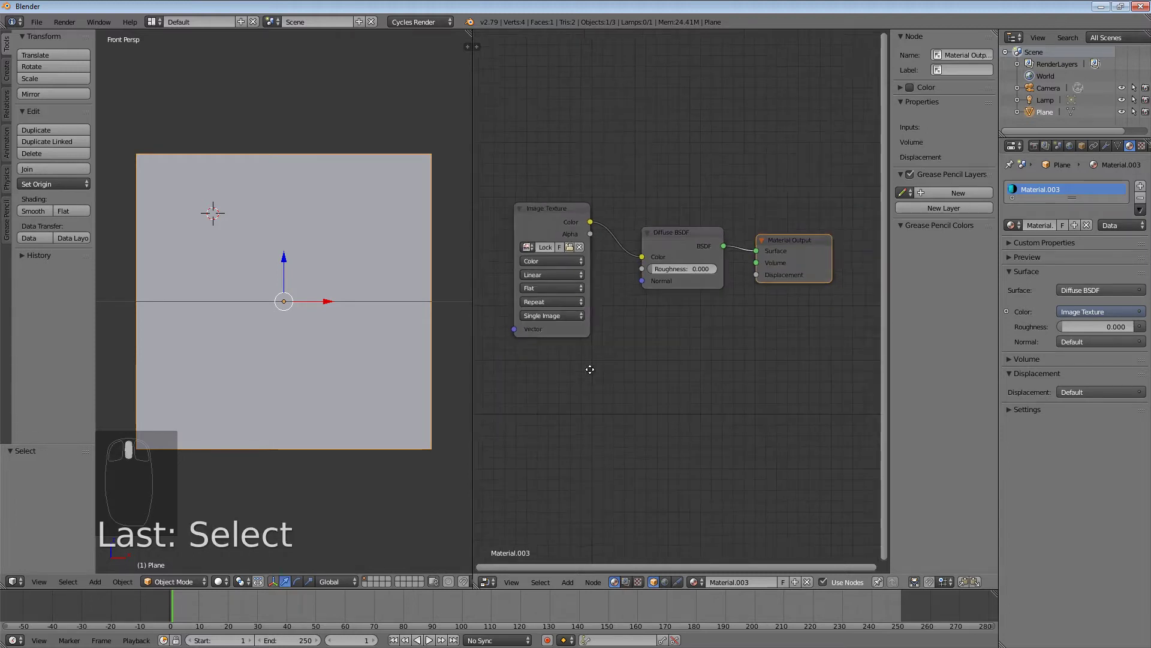
middle_drag(588, 367, 637, 360)
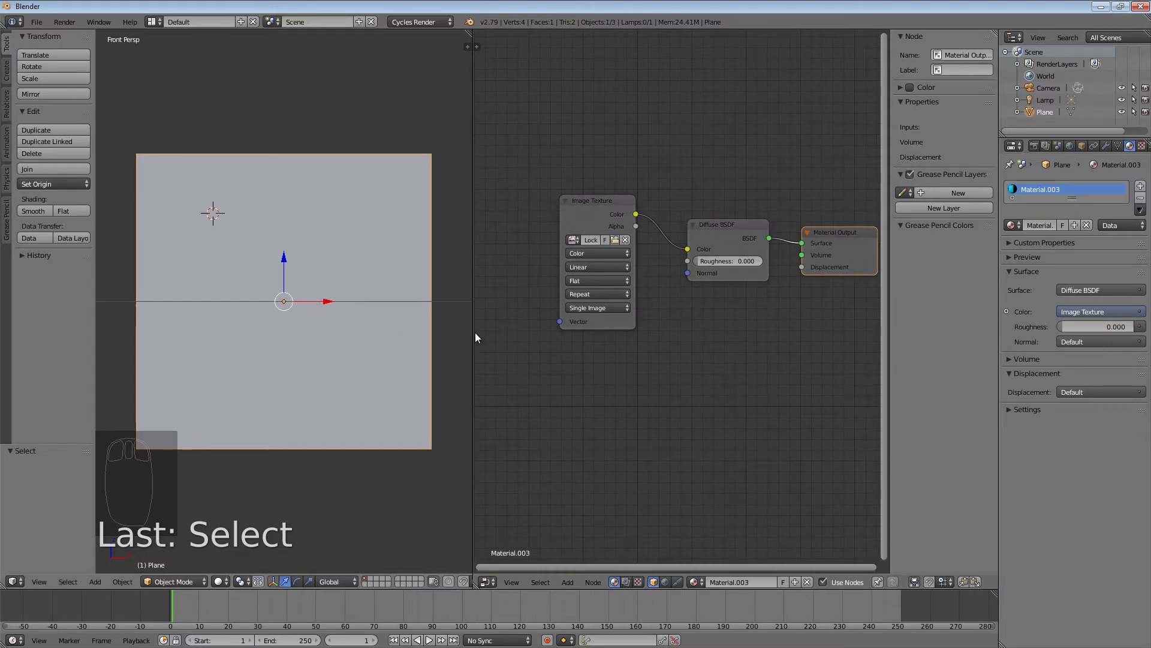
scroll(662, 365, down, 1)
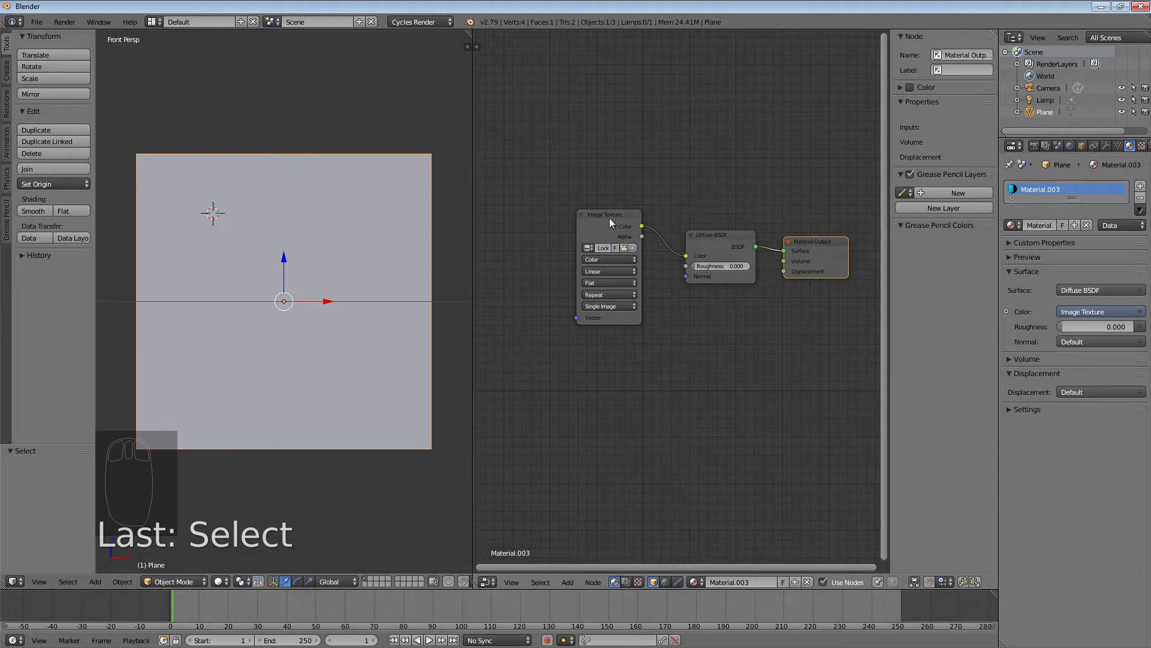
drag(606, 214, 616, 213)
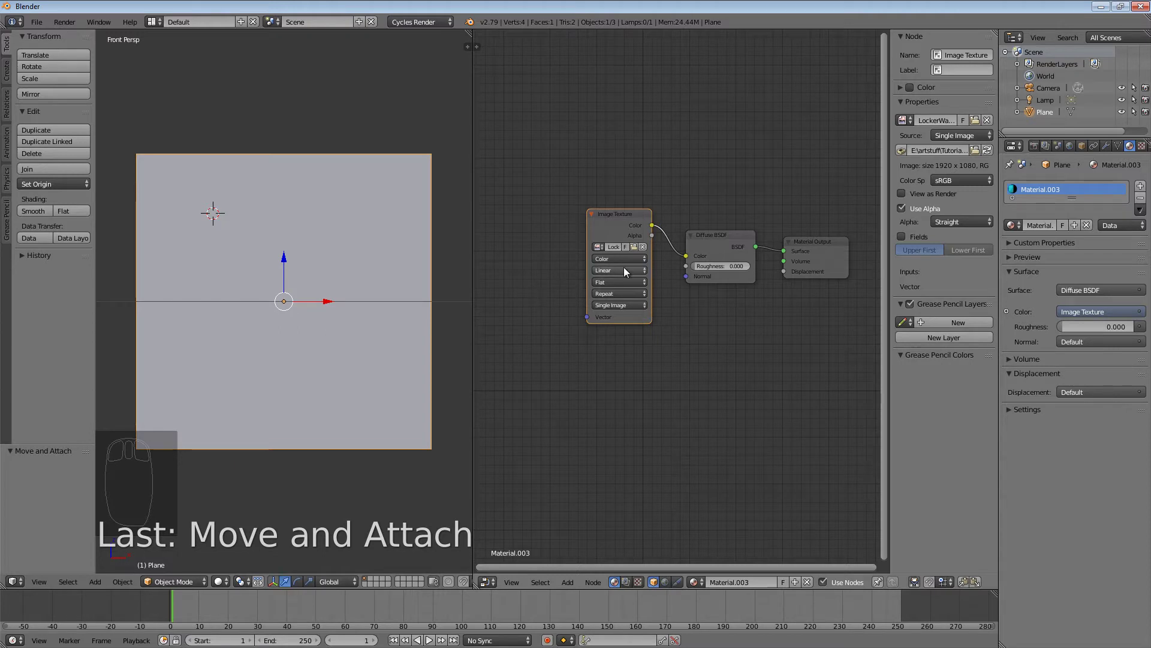
- Place the 3D cursor below the plane, select the plane, and switch the viewport shading to Material
click(212, 492)
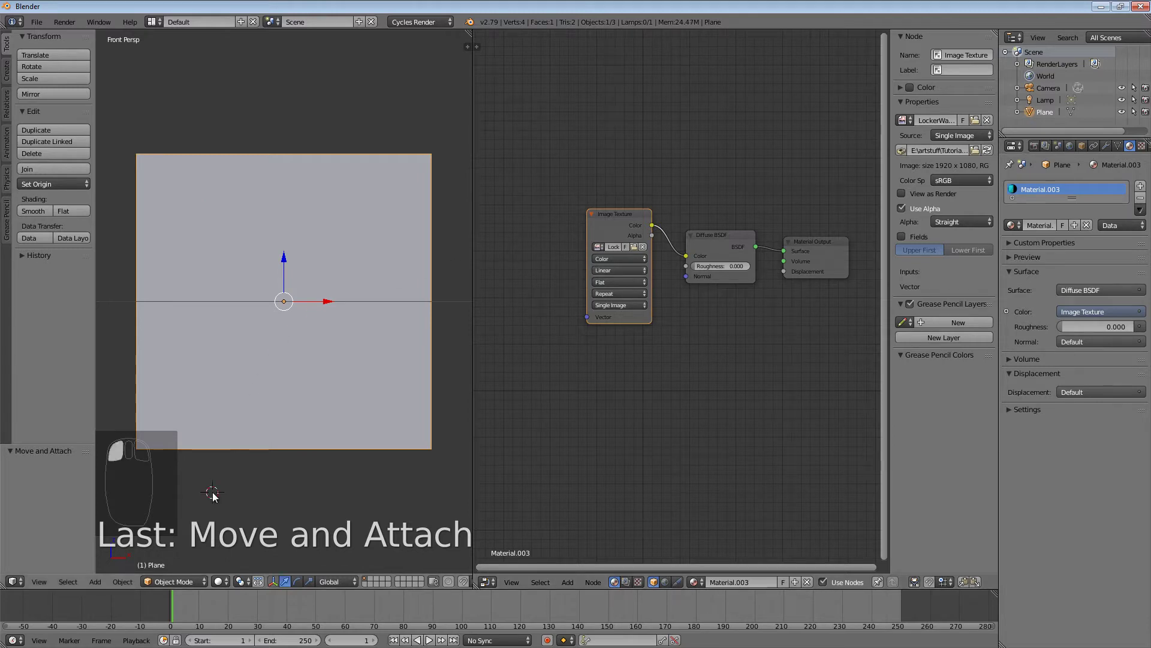
right_click(272, 379)
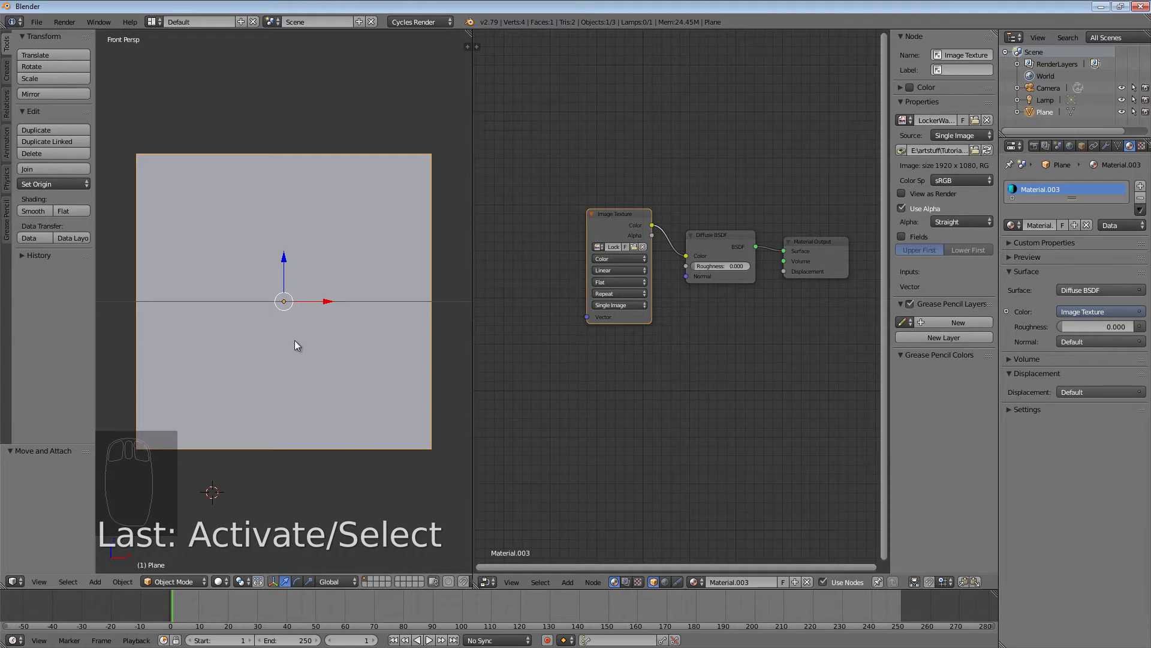
click(219, 582)
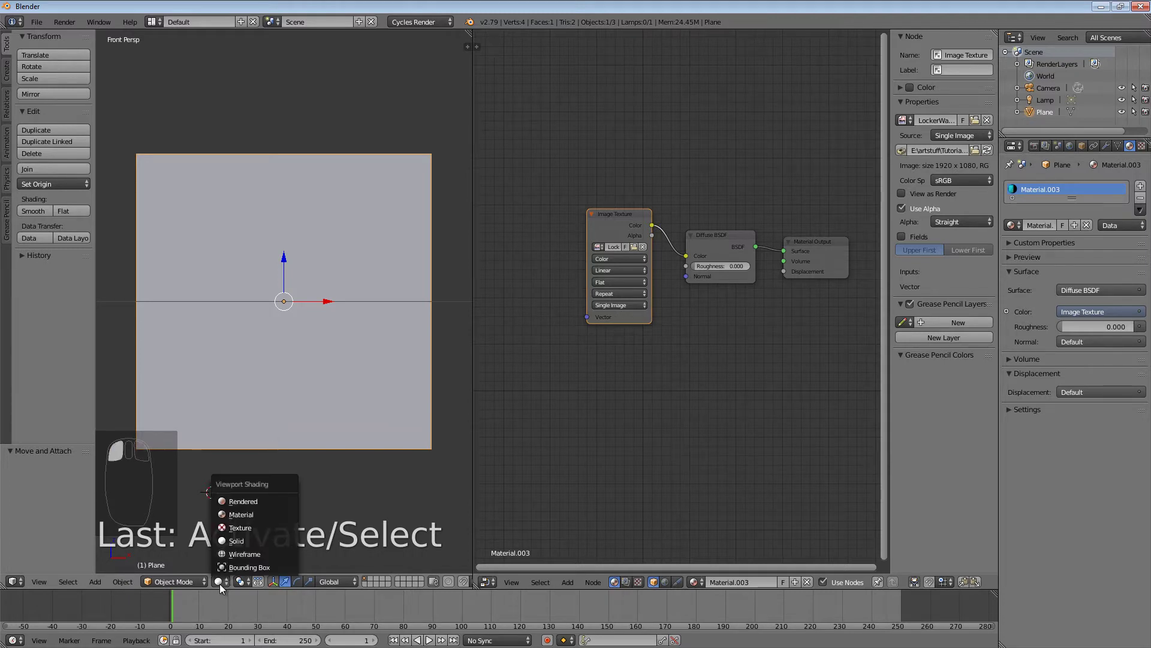
click(239, 515)
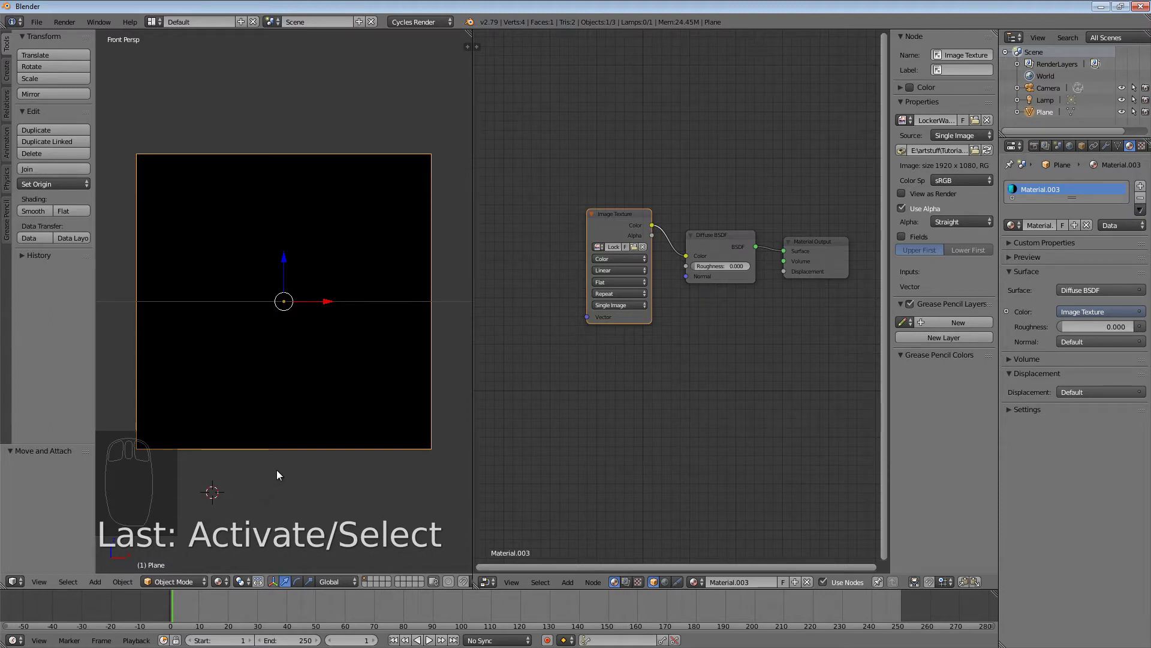
- Examine the plane's material preview from several angles and nudge the Image Texture node down and closer to the Diffuse BSDF
mouse_move(308, 438)
middle_down()
mouse_move(304, 498)
mouse_move(306, 432)
middle_up()
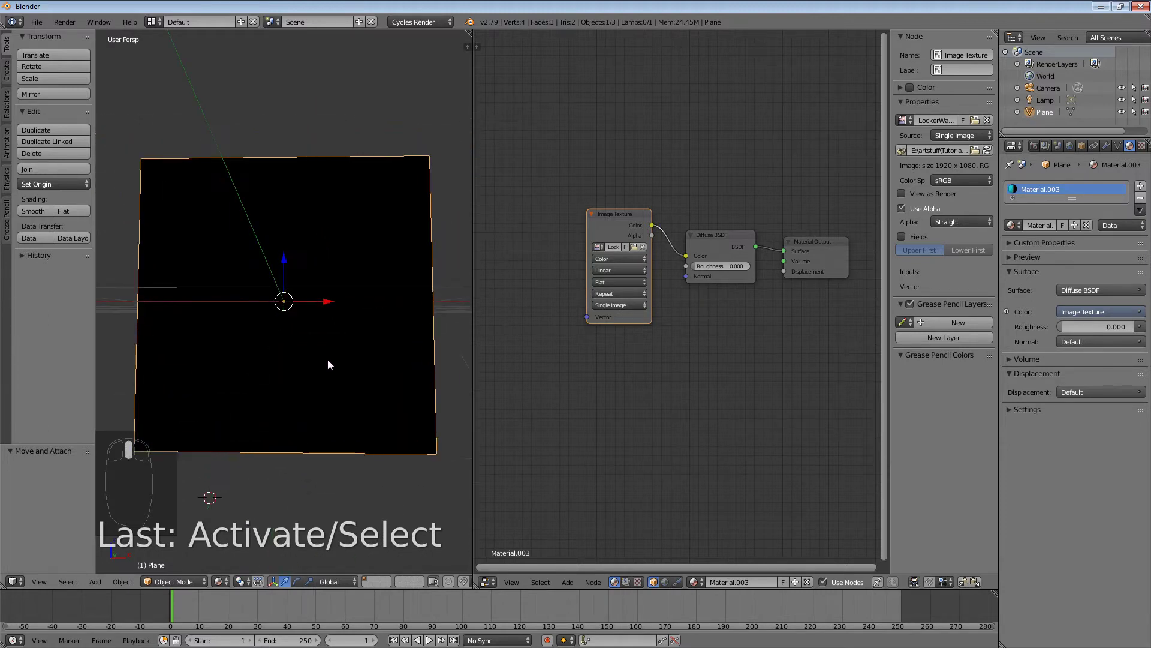
middle_drag(329, 363, 365, 318)
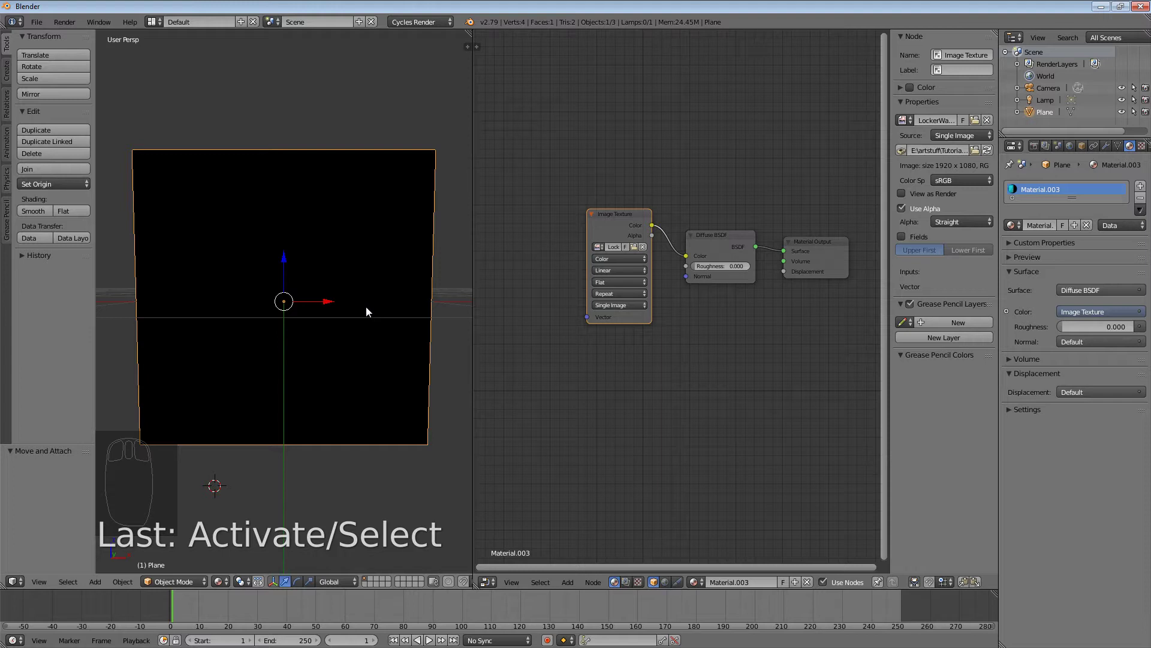
middle_drag(323, 398, 342, 401)
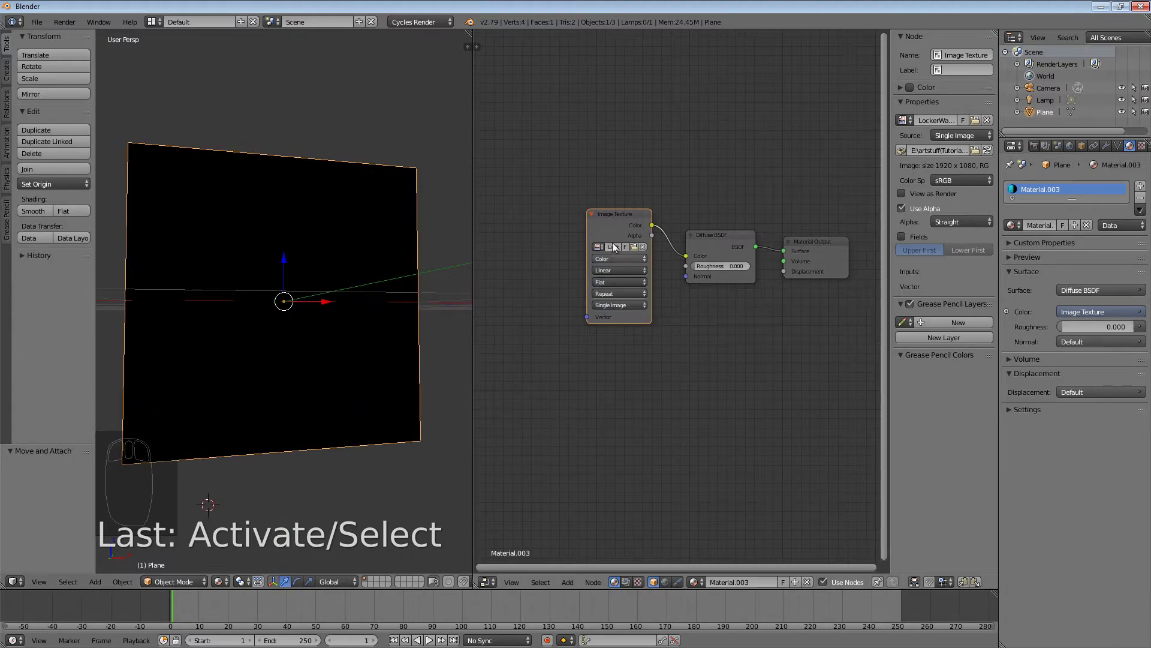
drag(612, 213, 619, 225)
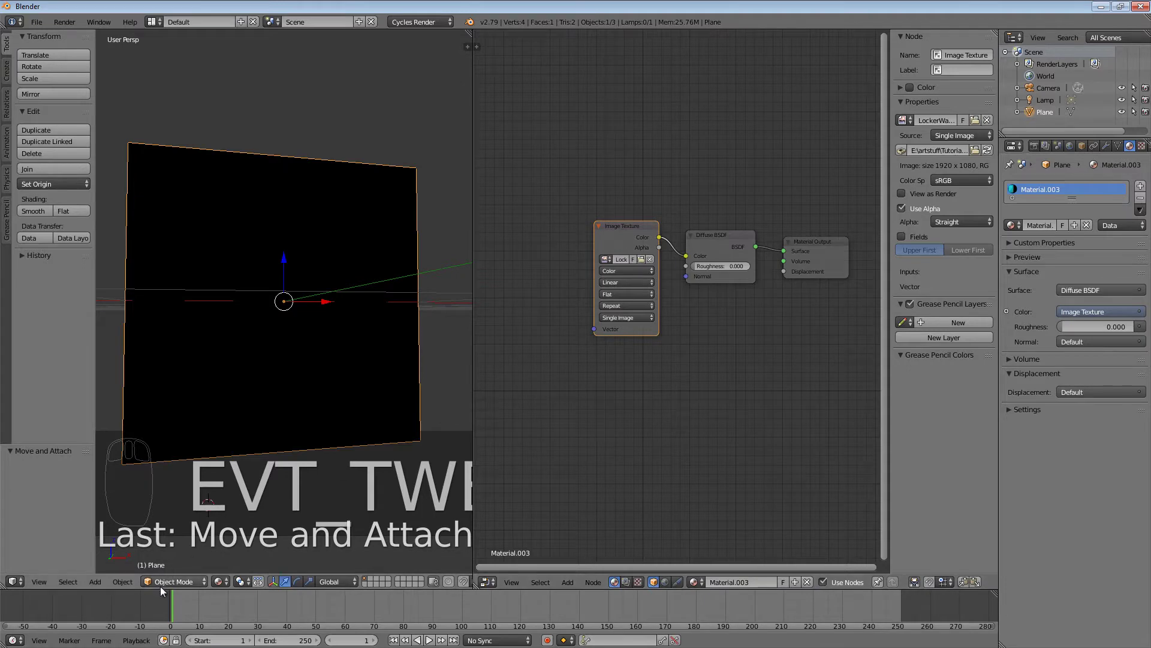
- Examine the black plane from several angles with the viewport shading kept at Material
click(219, 582)
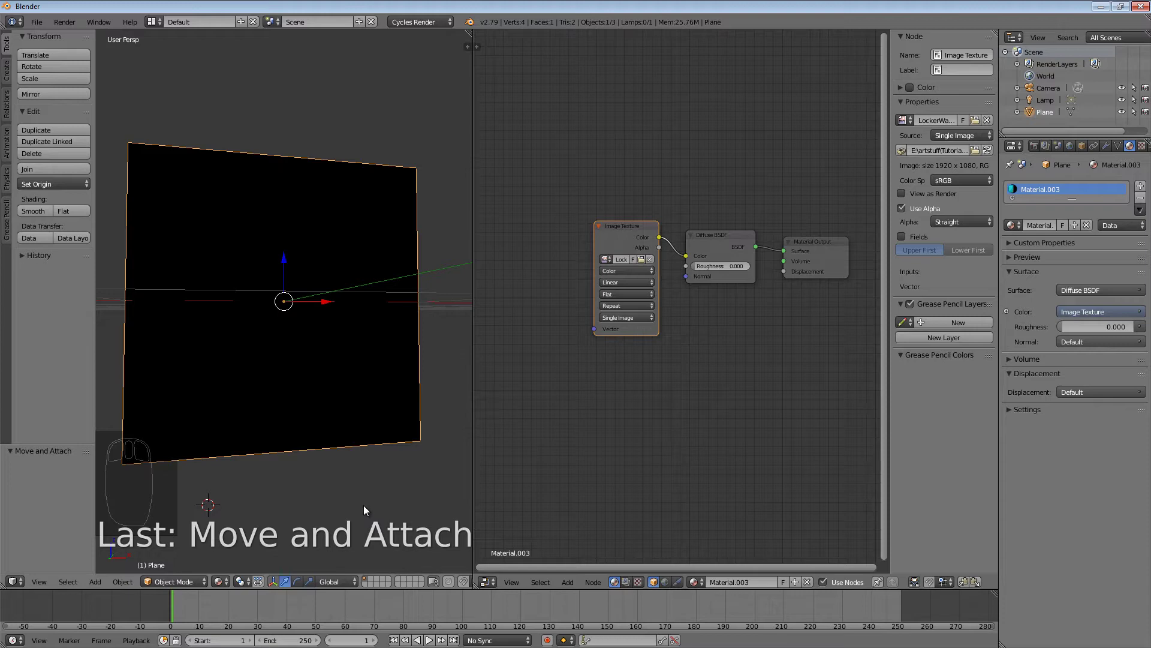
middle_drag(398, 310, 343, 364)
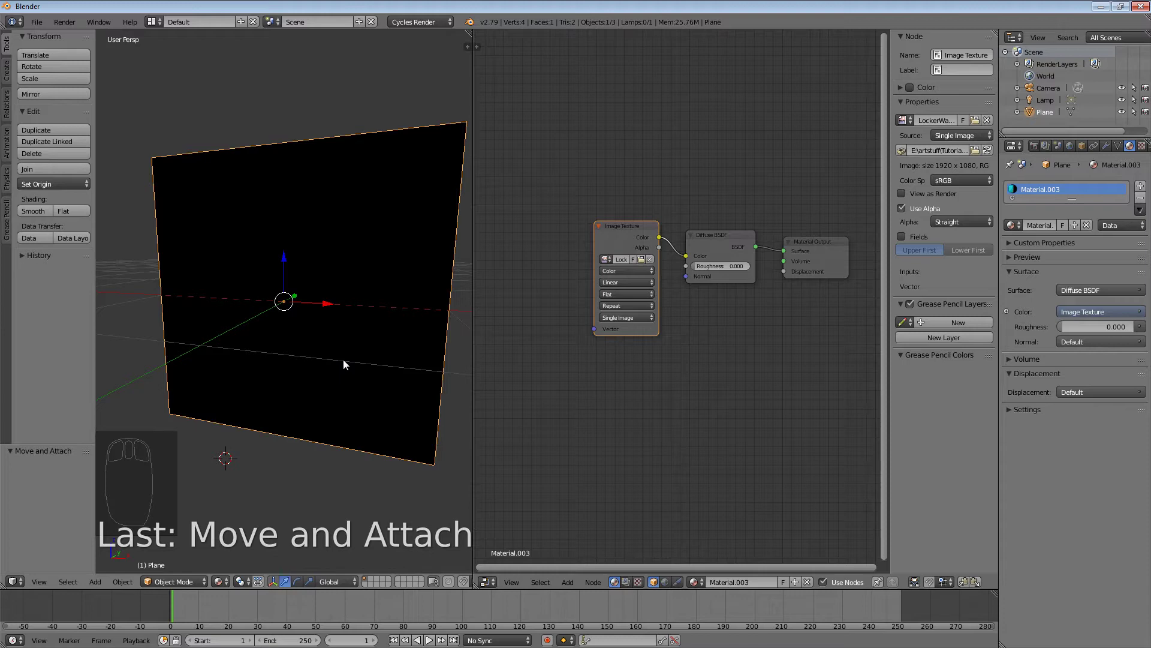
click(219, 581)
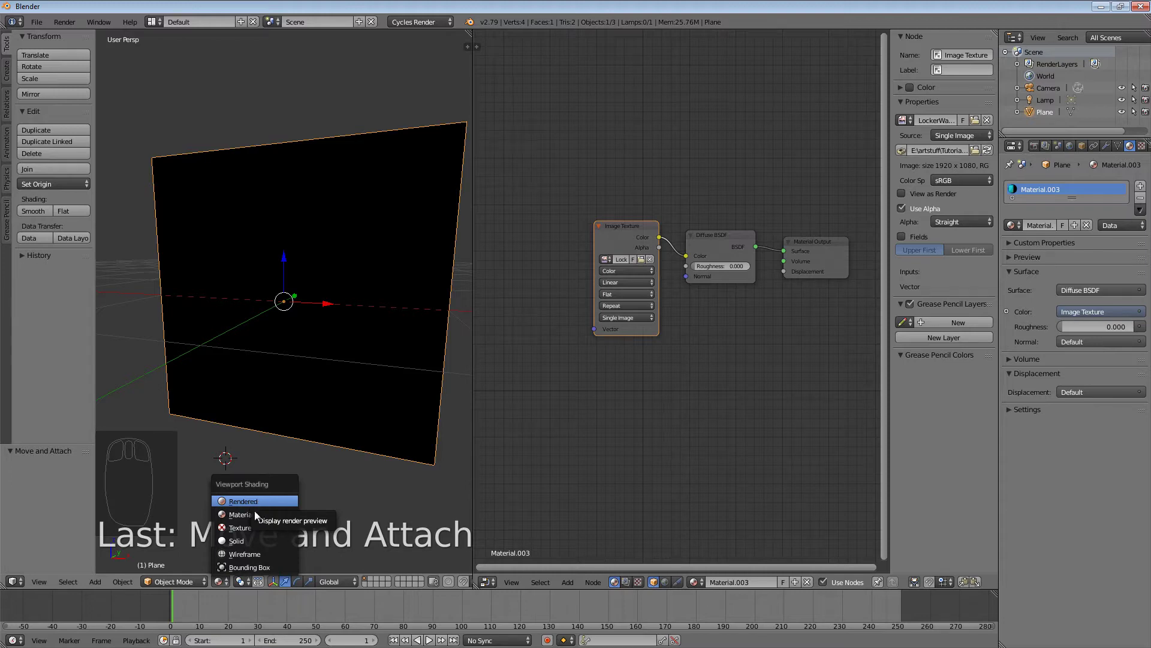
click(254, 510)
click(220, 581)
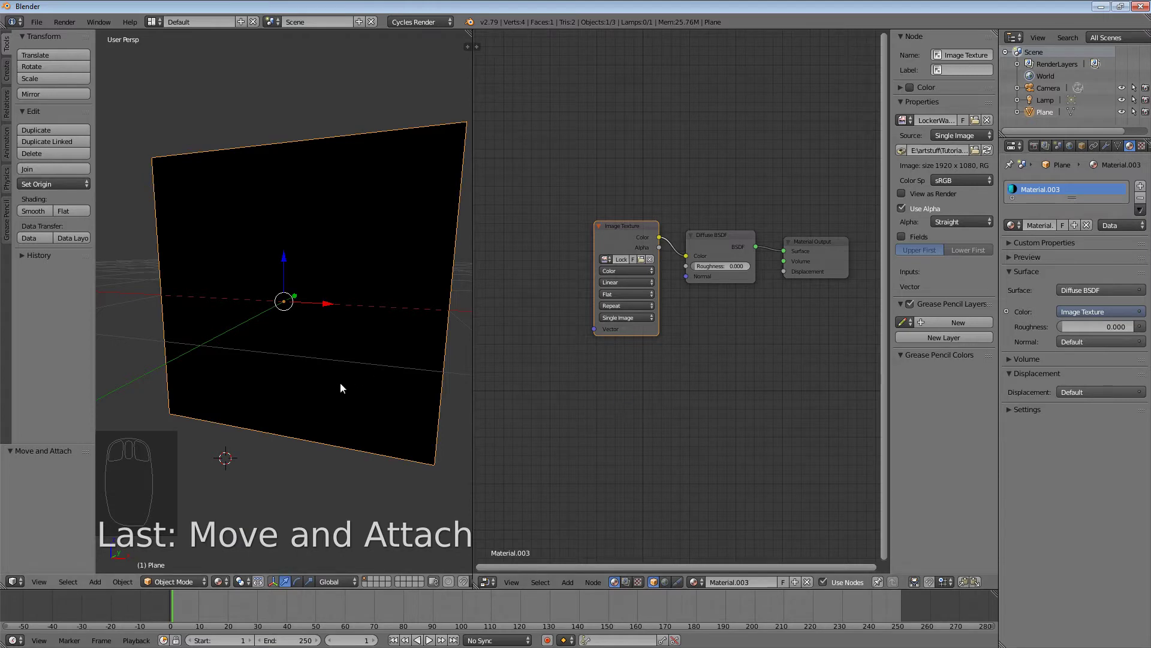
middle_drag(340, 388, 348, 419)
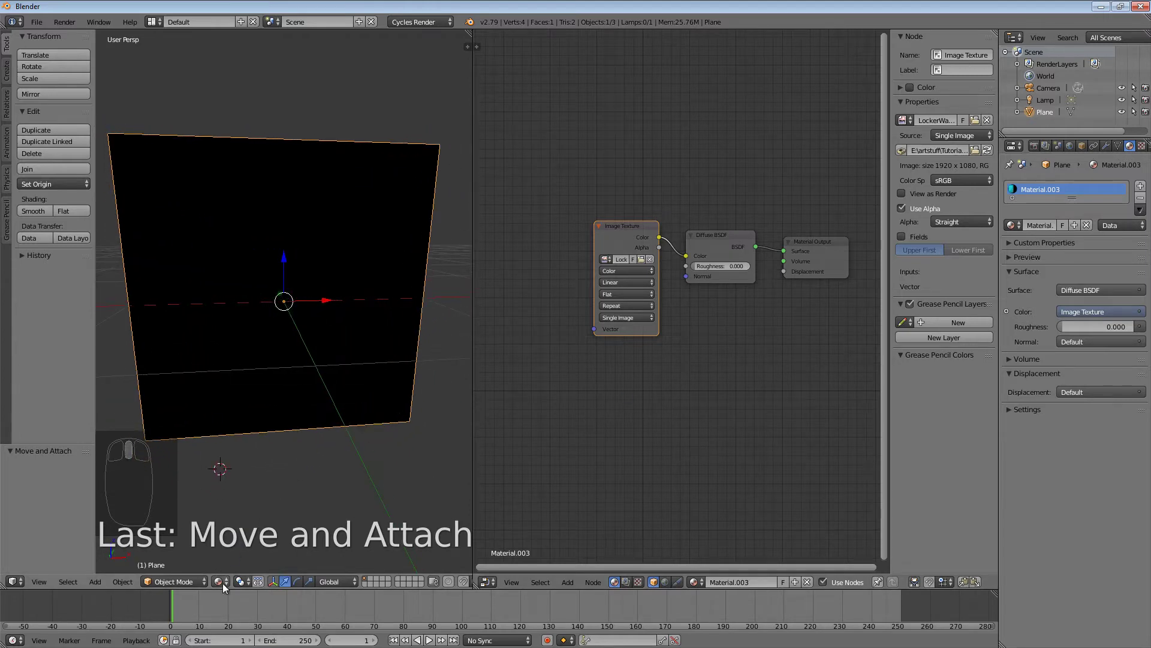
drag(220, 581, 247, 513)
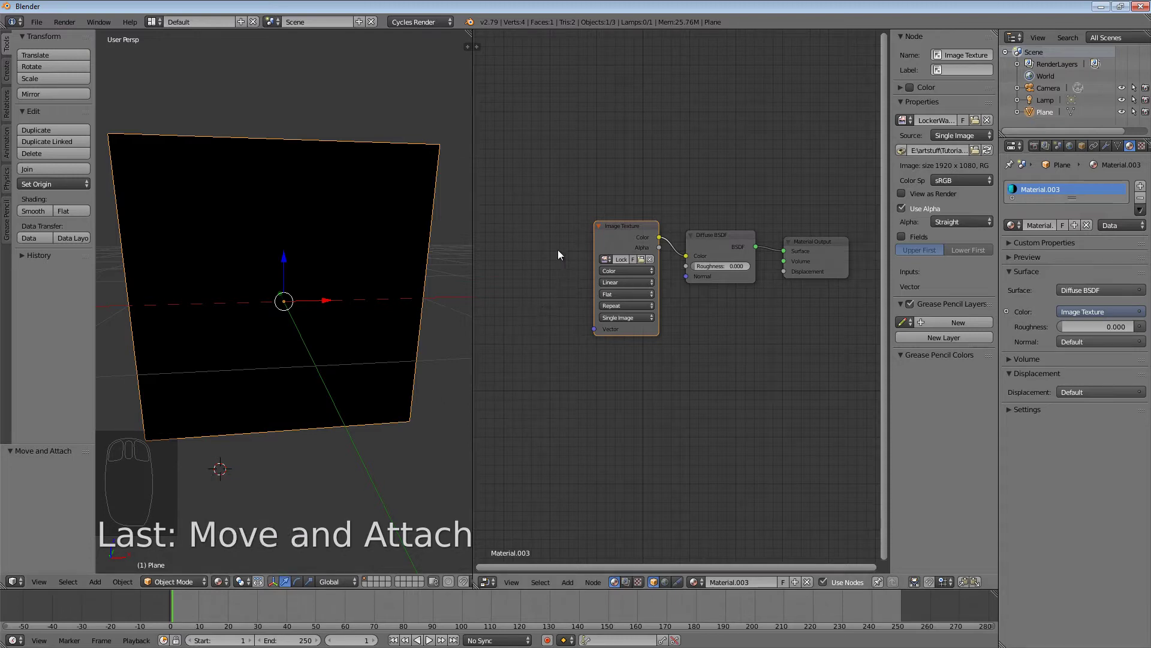
click(488, 288)
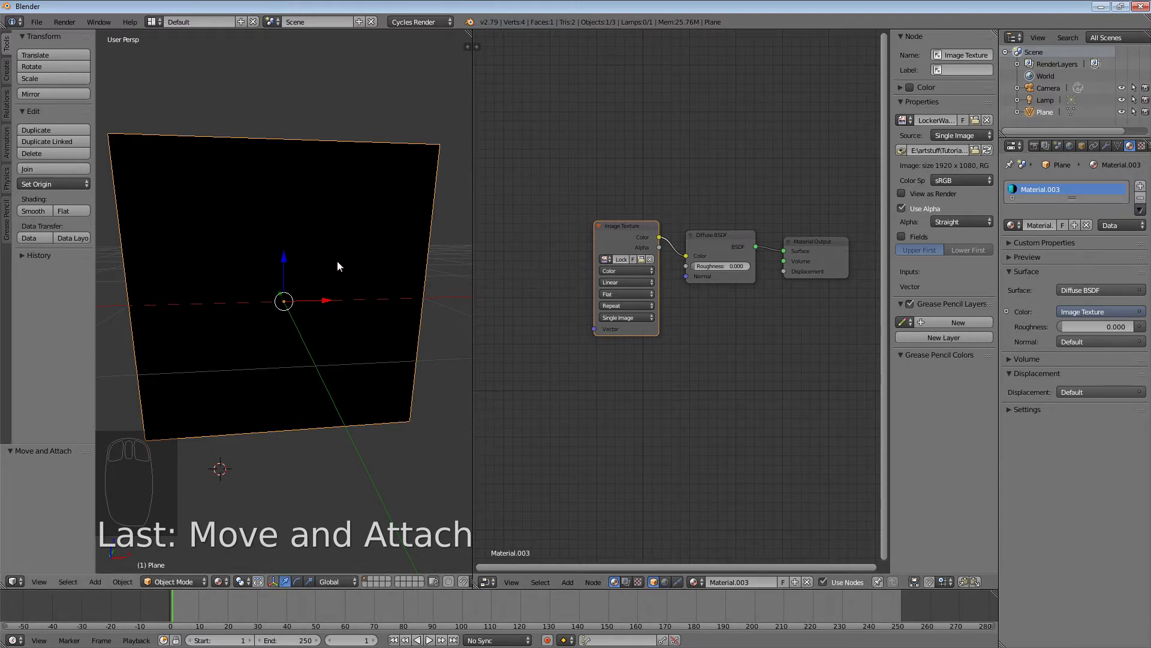
middle_drag(337, 262, 333, 240)
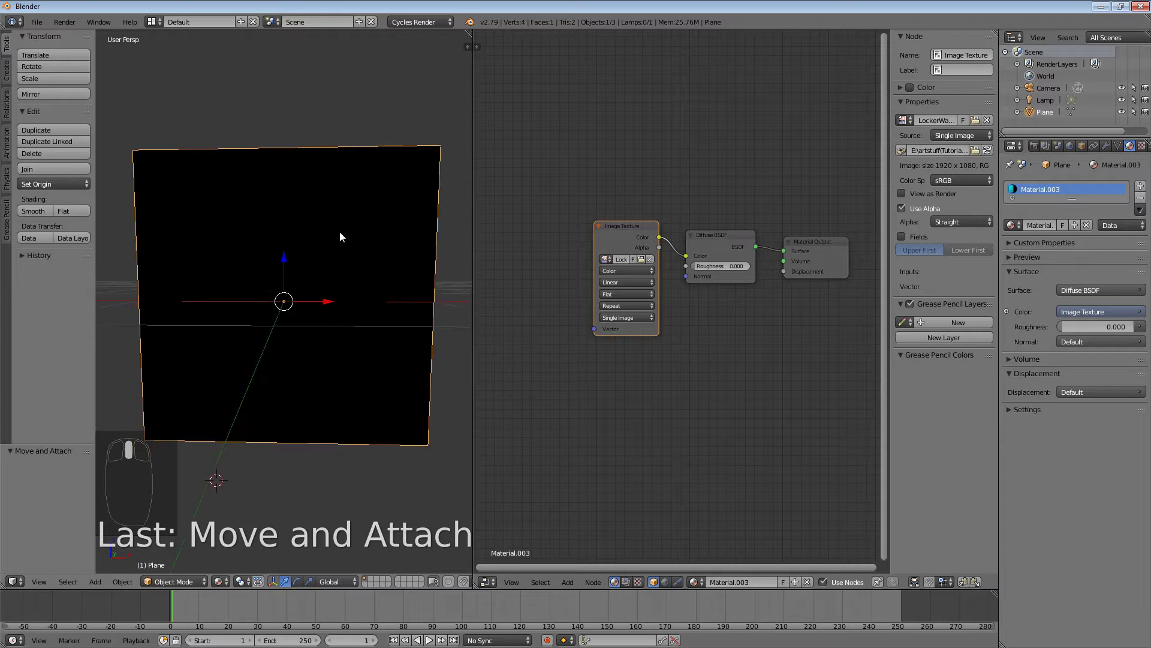
- Switch the plane to Edit Mode and select all of its geometry
click(187, 585)
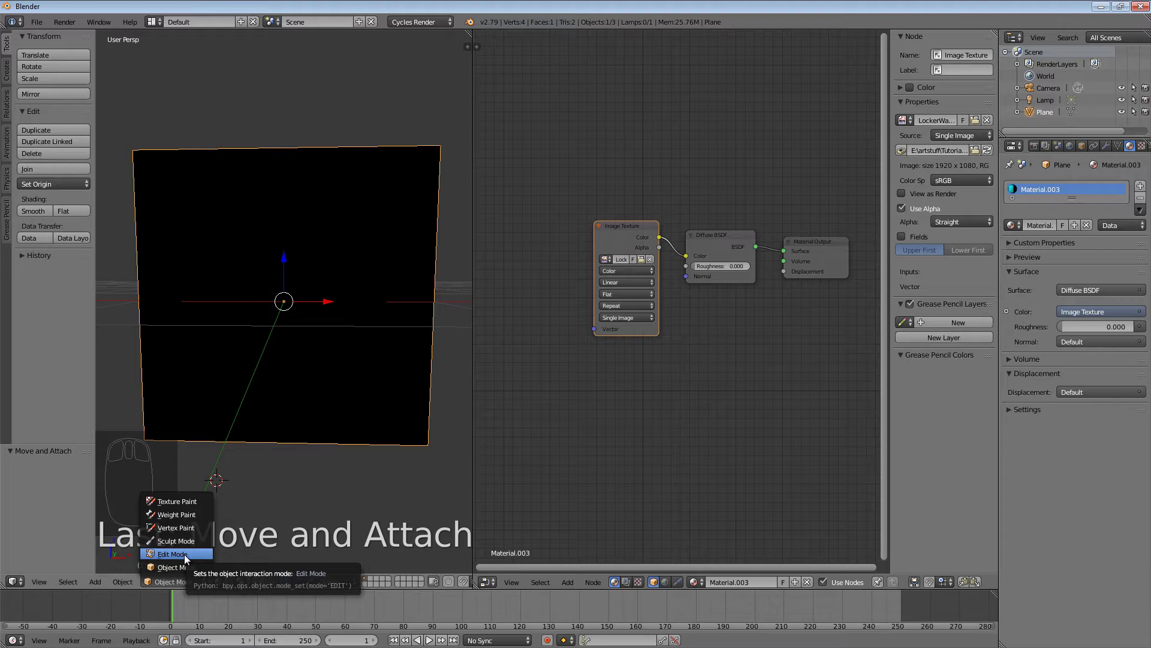
click(179, 554)
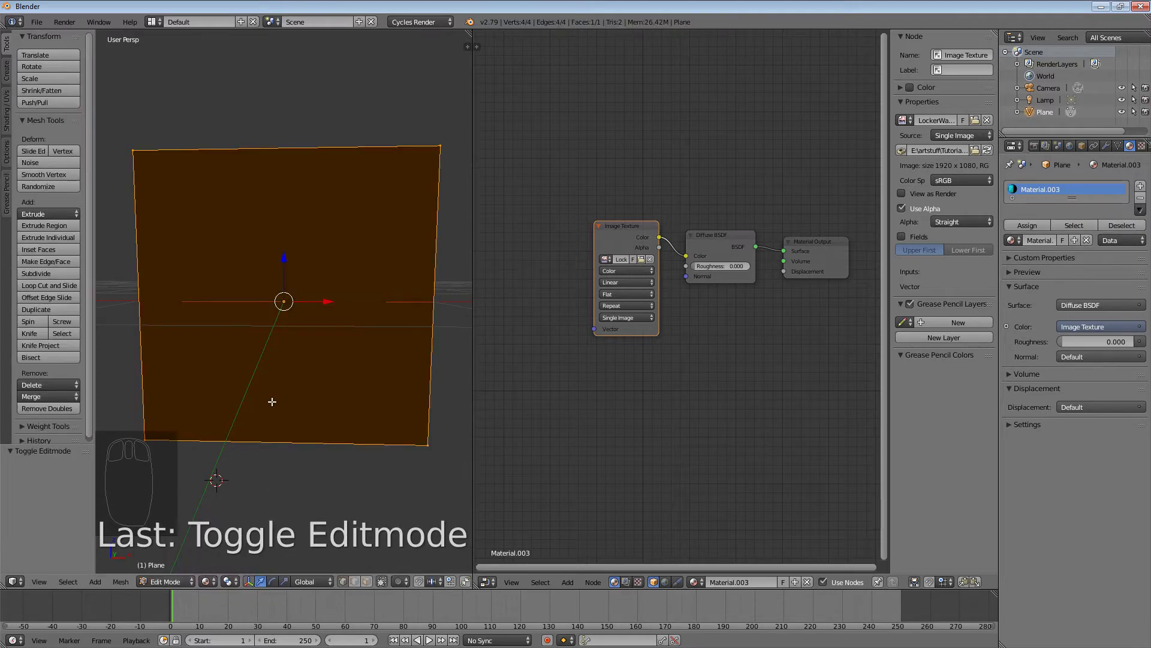
middle_drag(300, 386, 295, 339)
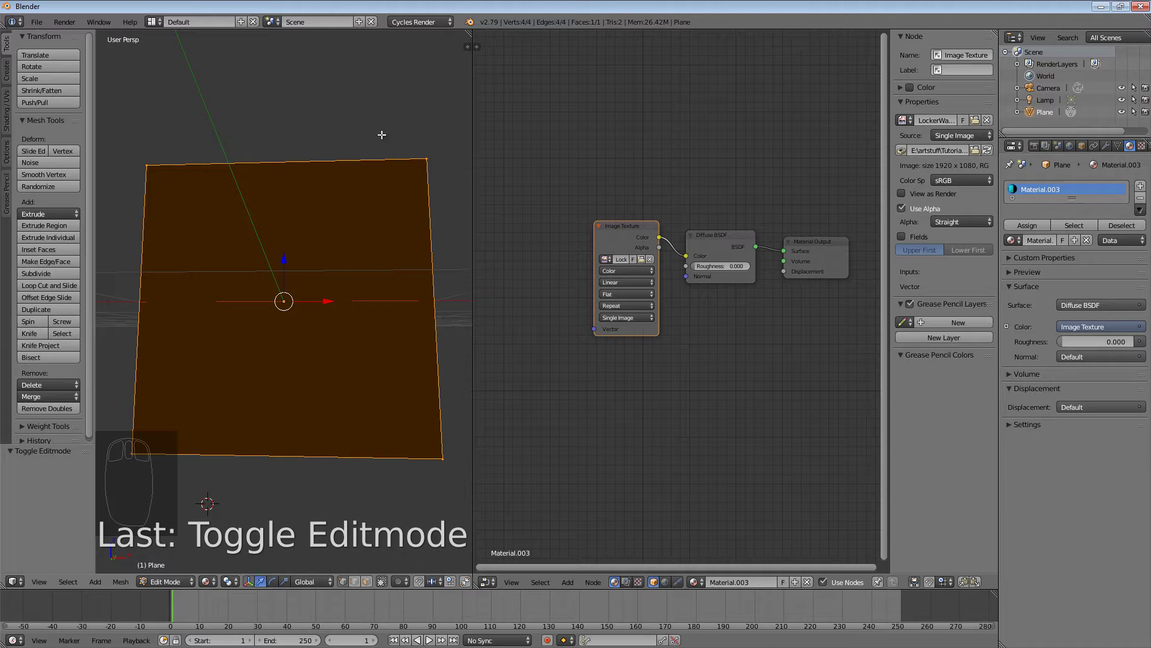
key(a)
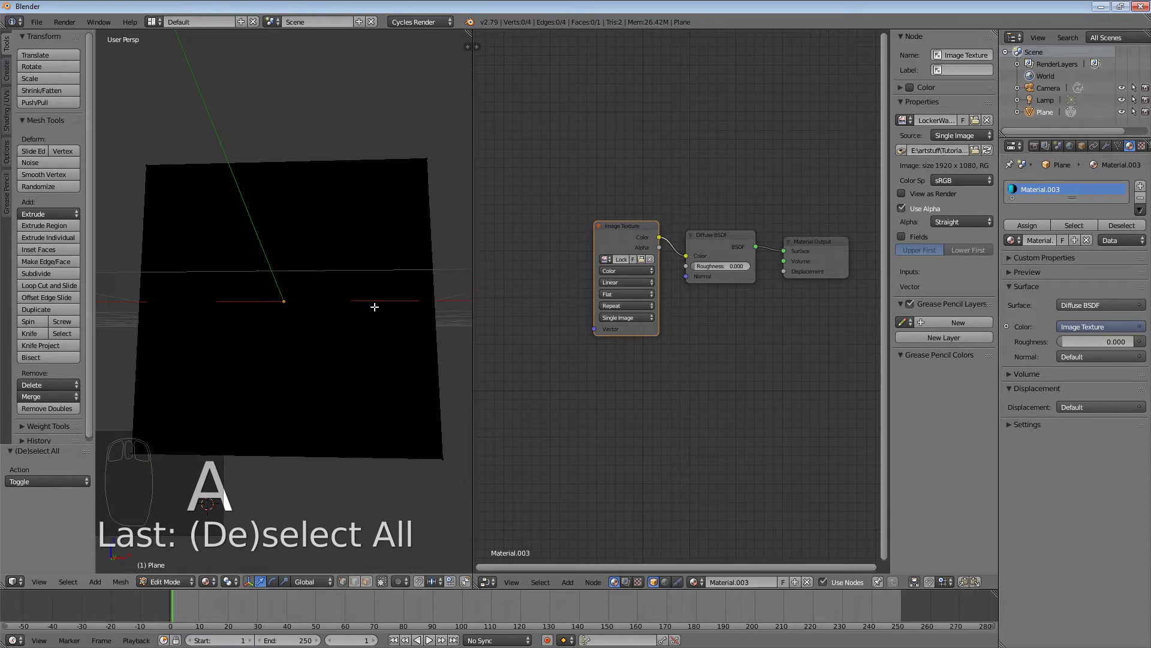
key(a)
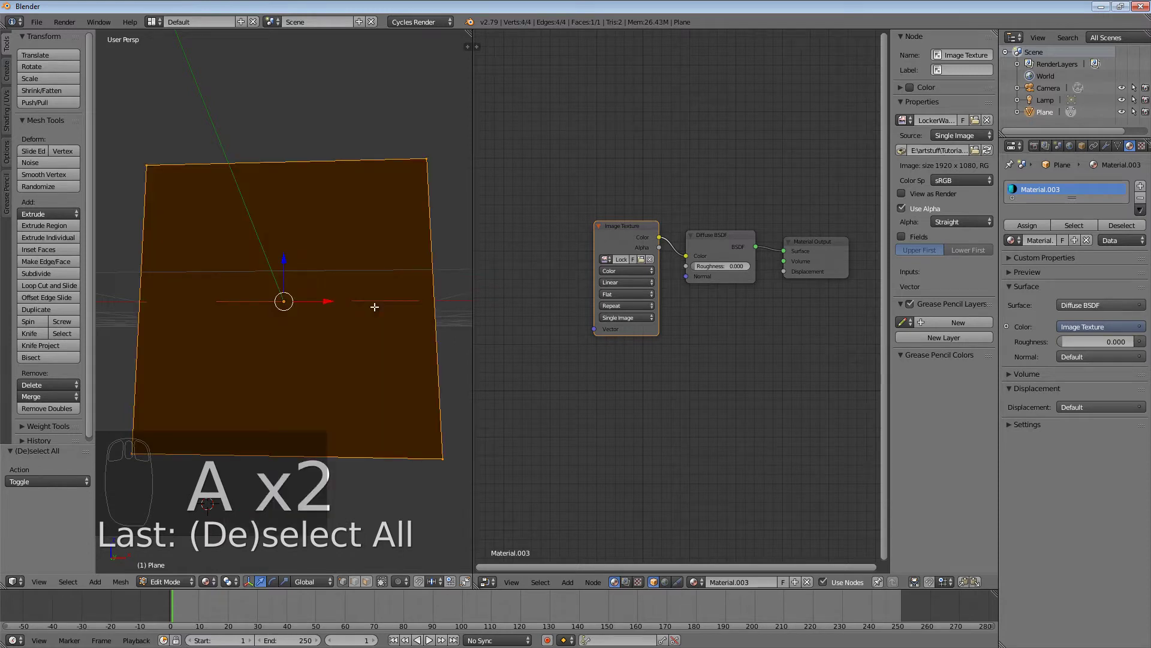
mouse_move(374, 307)
middle_down()
mouse_move(372, 330)
mouse_move(381, 305)
middle_up()
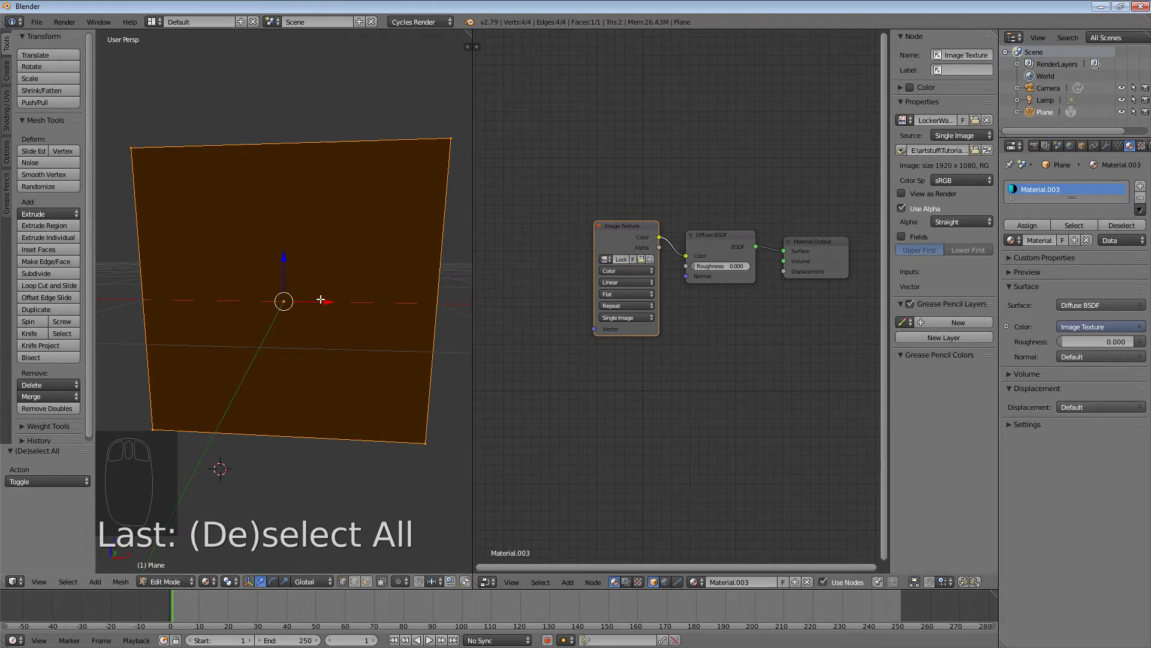
- UV-map the selected plane with the standard Unwrap method and check the texture on it
key(u)
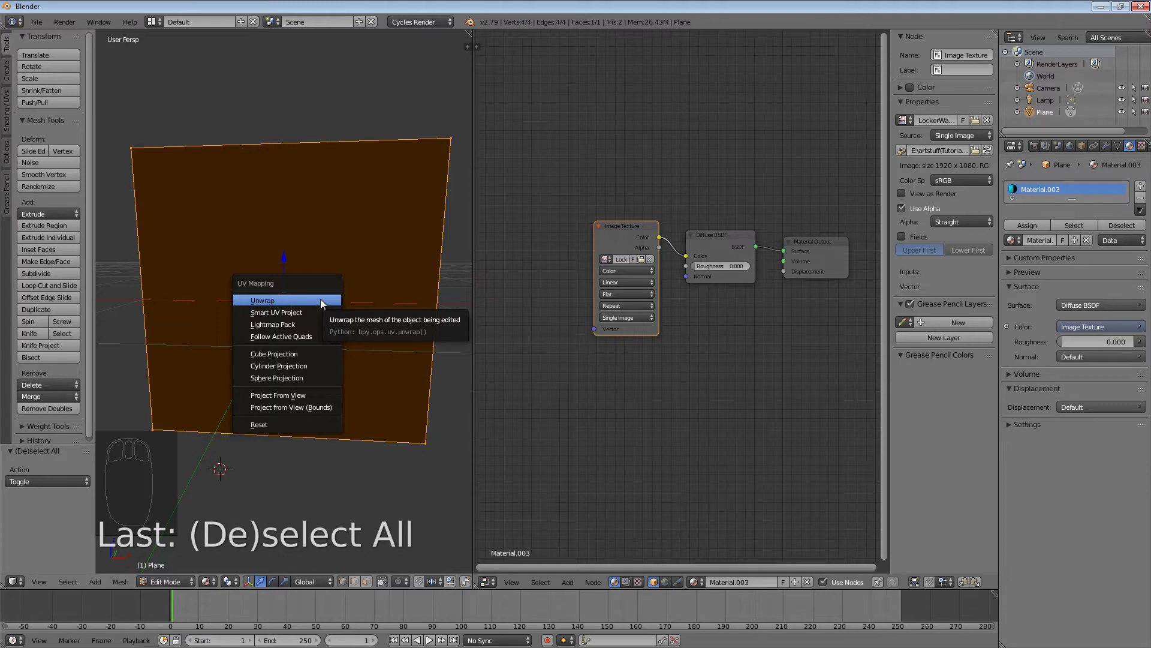
click(321, 298)
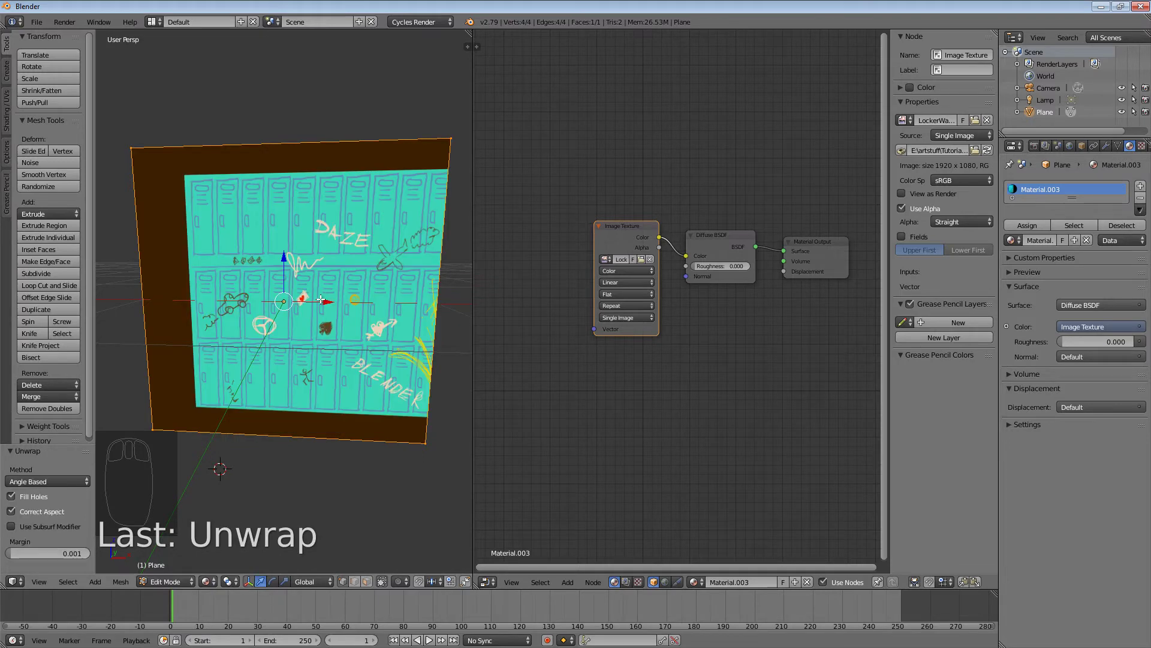
scroll(320, 300, down, 3)
scroll(336, 318, up, 3)
mouse_move(350, 335)
middle_down()
mouse_move(360, 327)
mouse_move(351, 325)
middle_up()
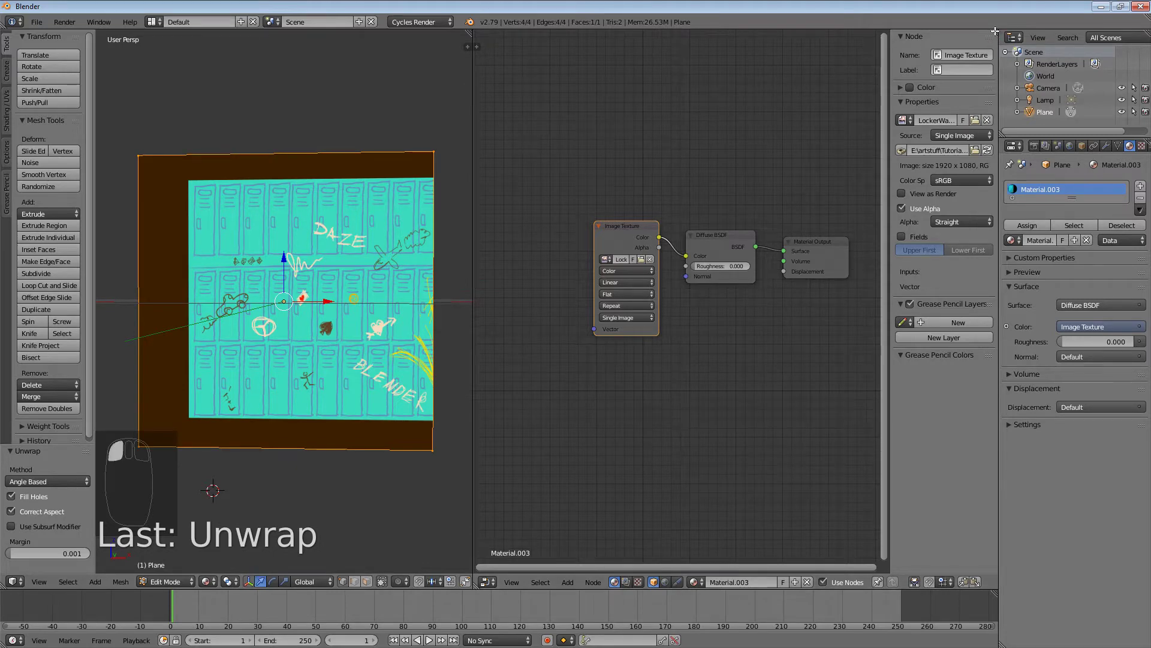
- Split the node editor area horizontally and turn the upper half into a UV/Image Editor
drag(995, 31, 944, 323)
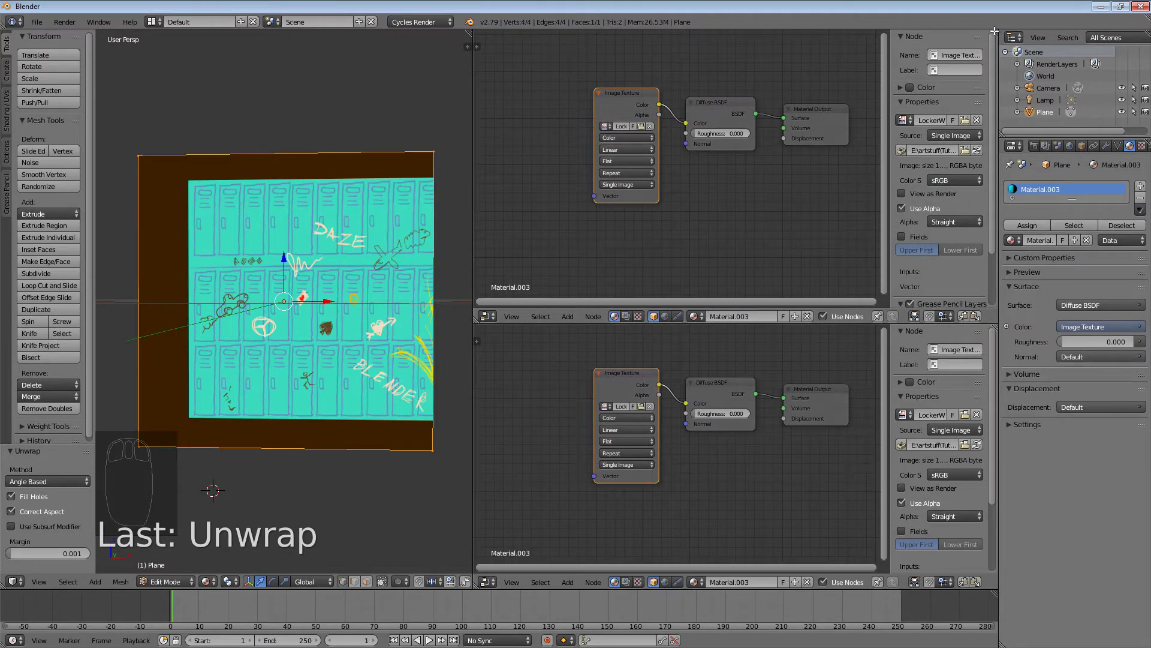
click(485, 317)
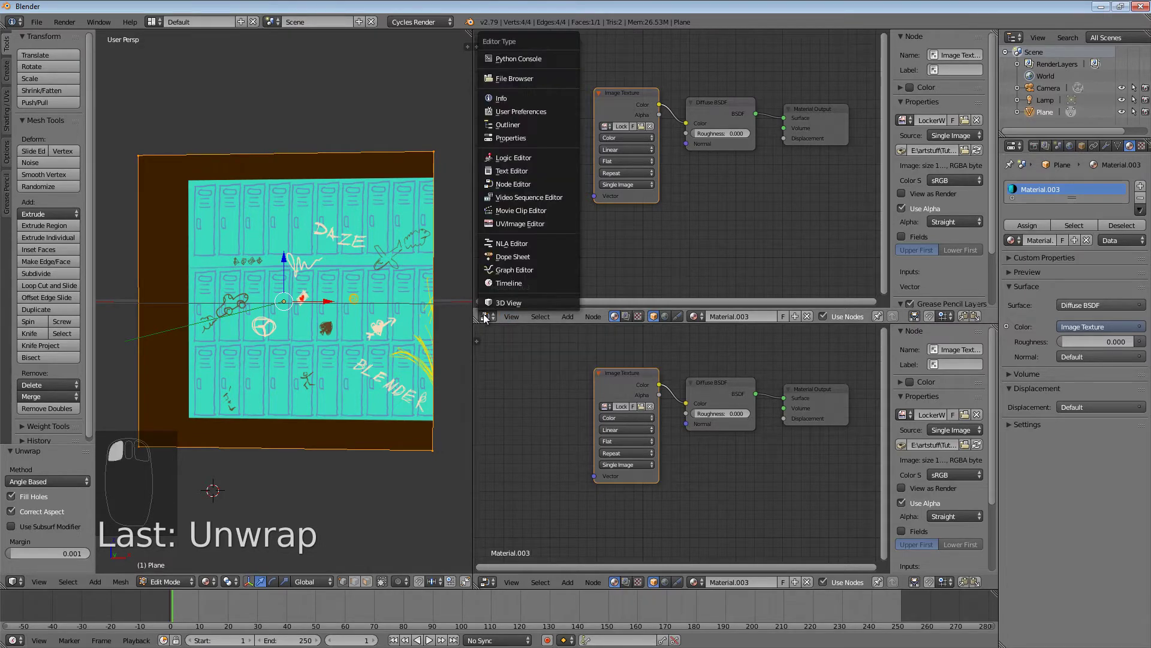
click(502, 224)
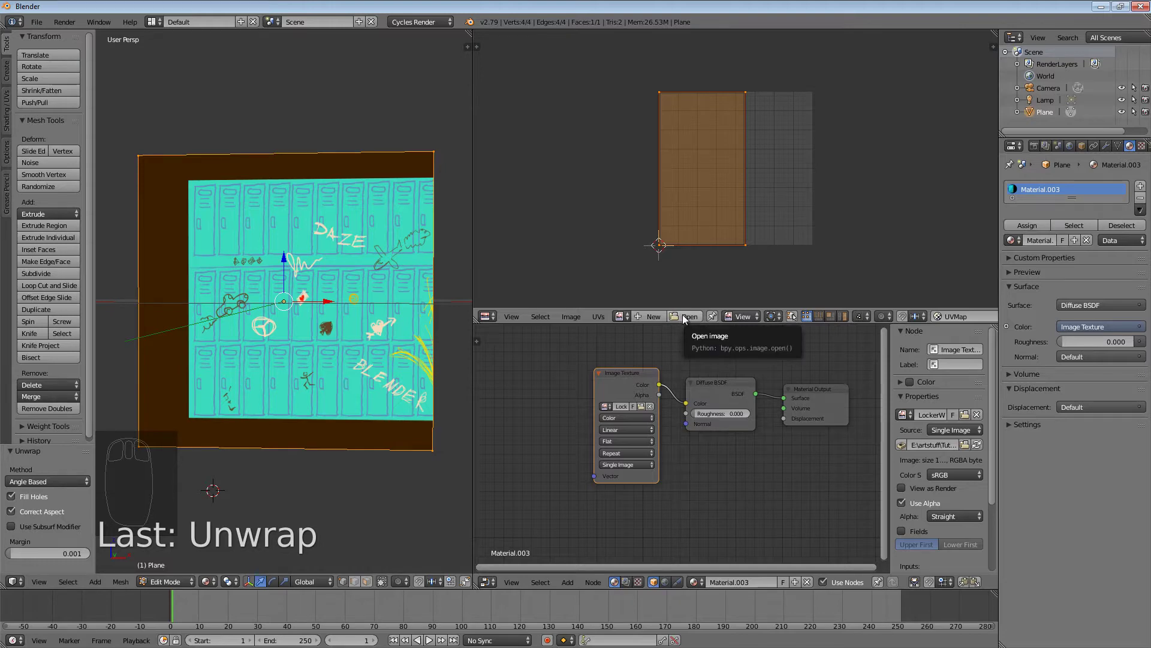
- Display LockerWall-01.png behind the plane's UV layout in the UV/Image Editor
click(623, 315)
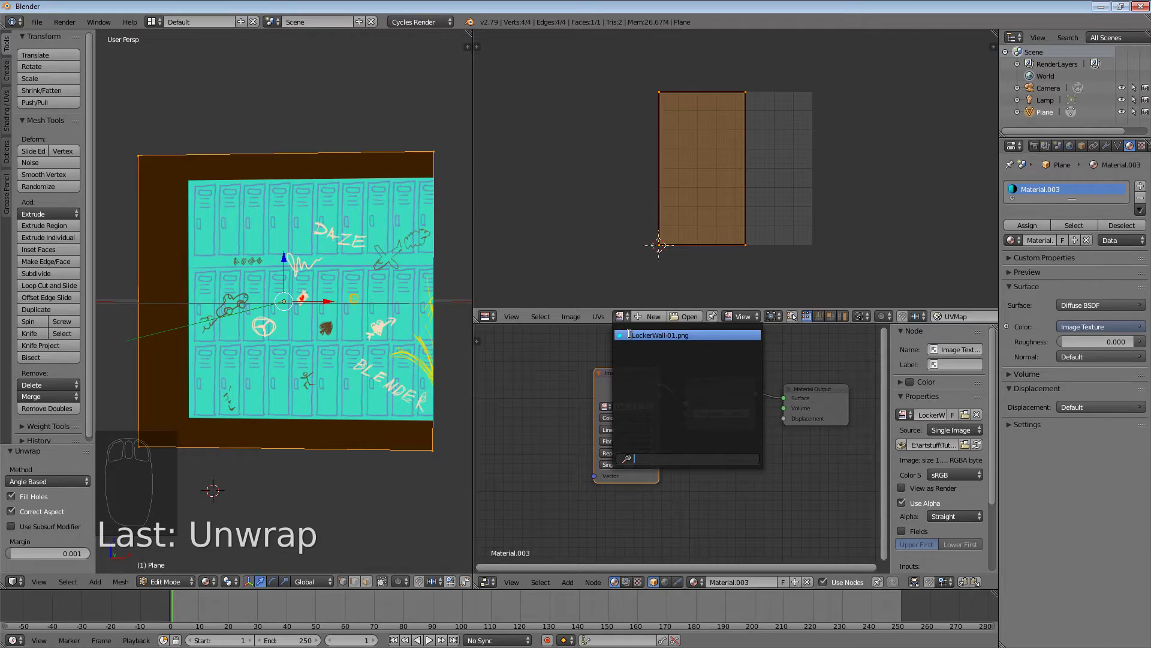
click(629, 334)
scroll(638, 218, down, 4)
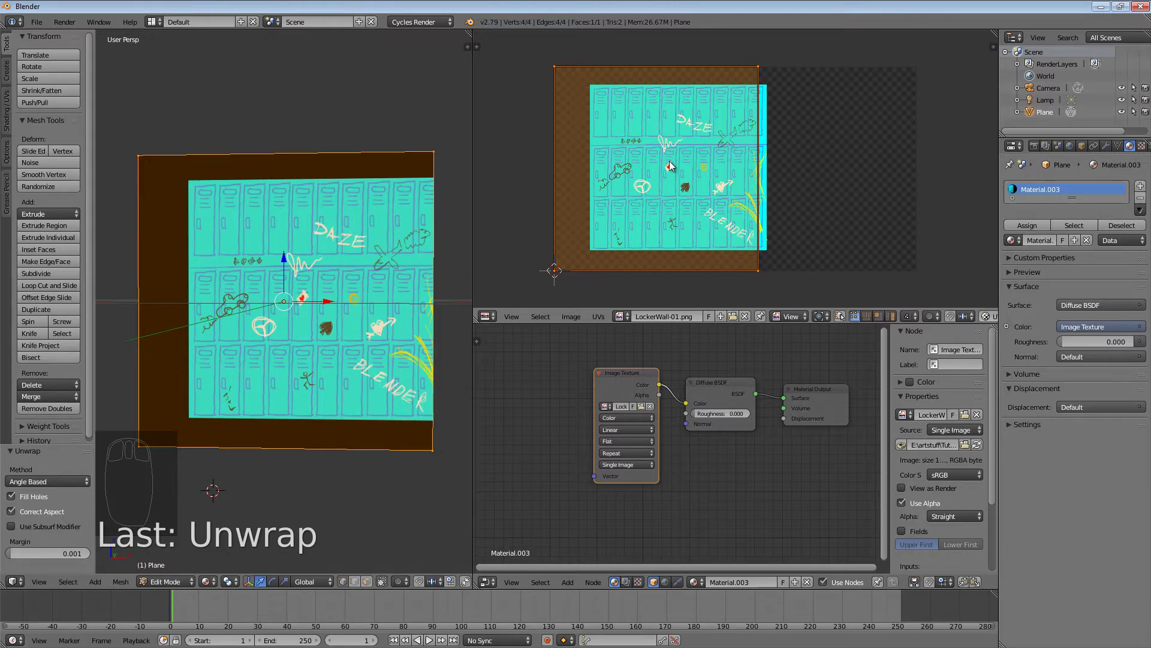
- Move the UV square by about 0.109 in X and 0.006 in Y, and scale it to about 0.893 around the lockers
key(g)
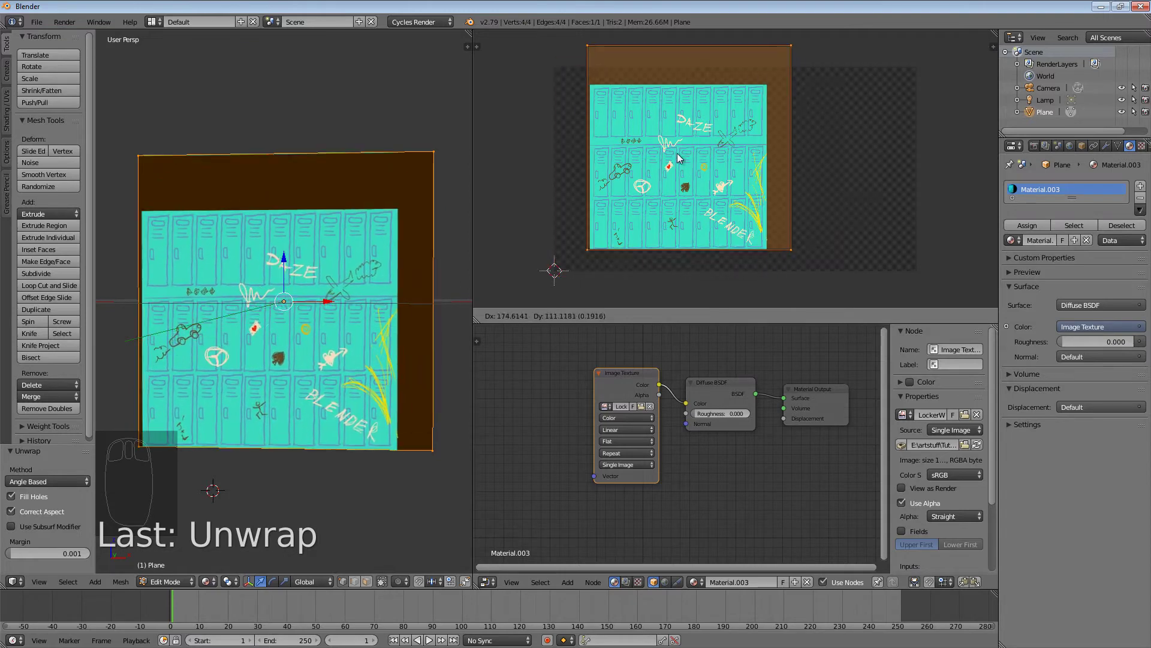
mouse_move(691, 163)
mouse_down()
mouse_move(699, 173)
mouse_move(693, 165)
mouse_up()
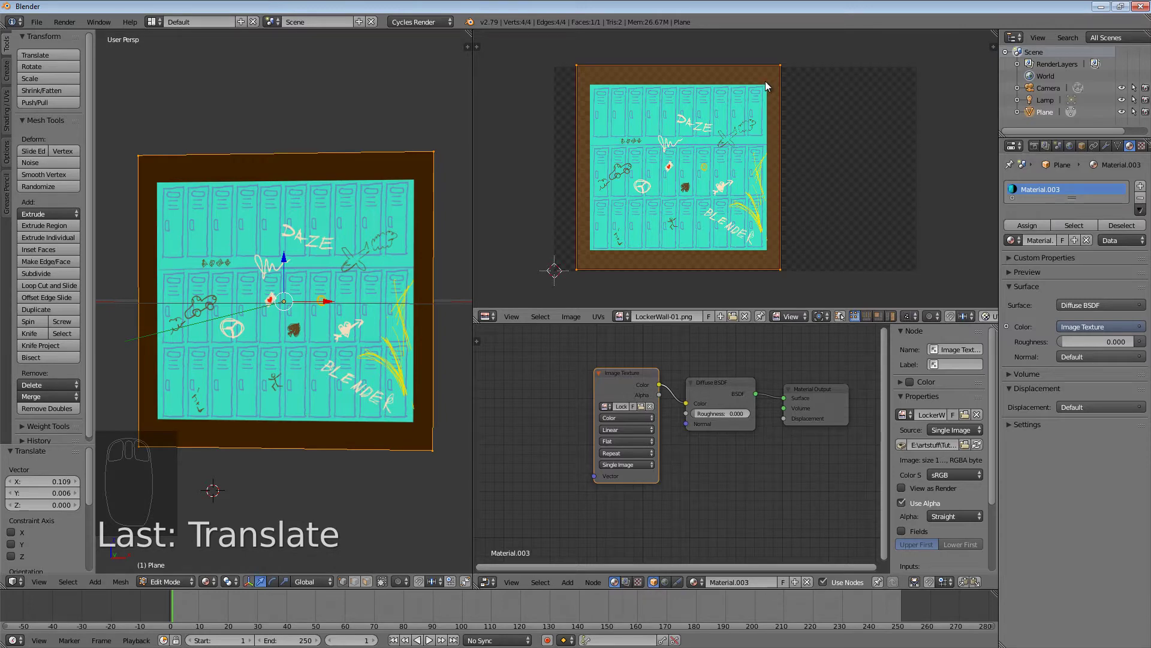
key(s)
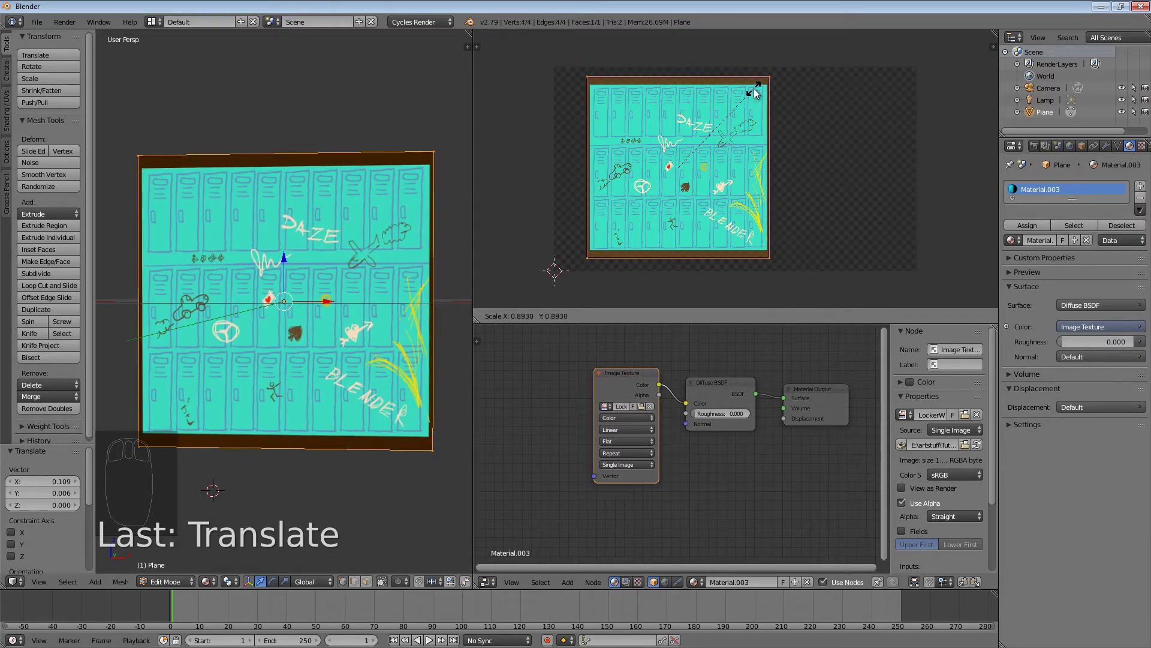
click(755, 91)
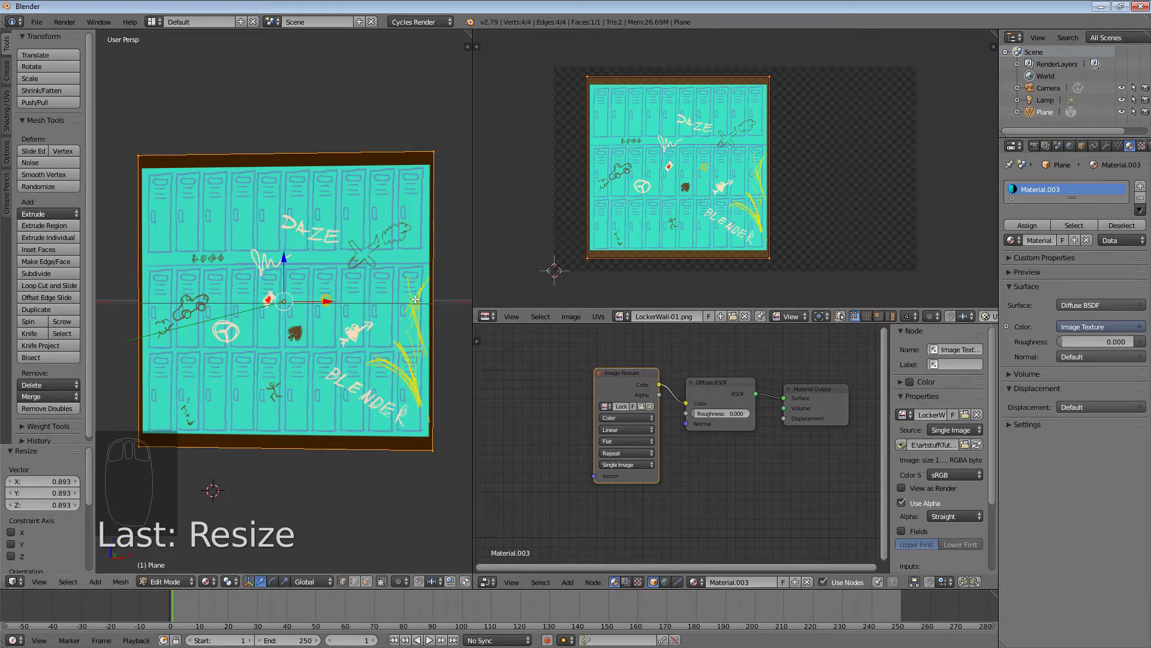
- Nudge the Image Texture node slightly in the node editor
scroll(668, 397, down, 1)
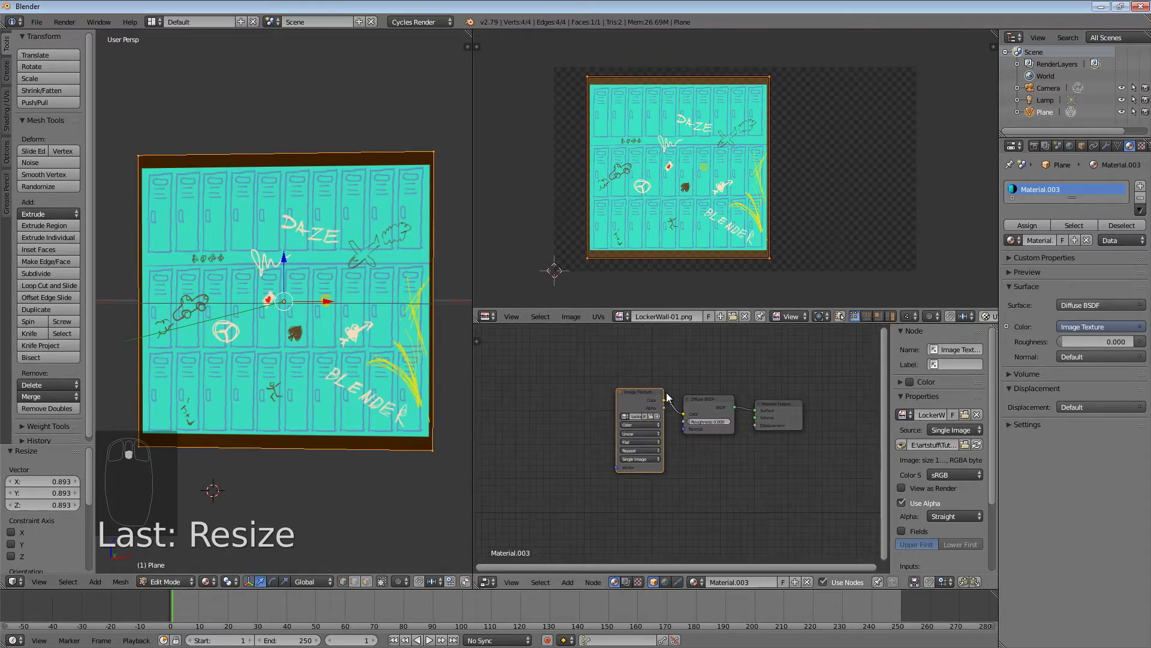
scroll(668, 398, up, 2)
drag(633, 354, 629, 356)
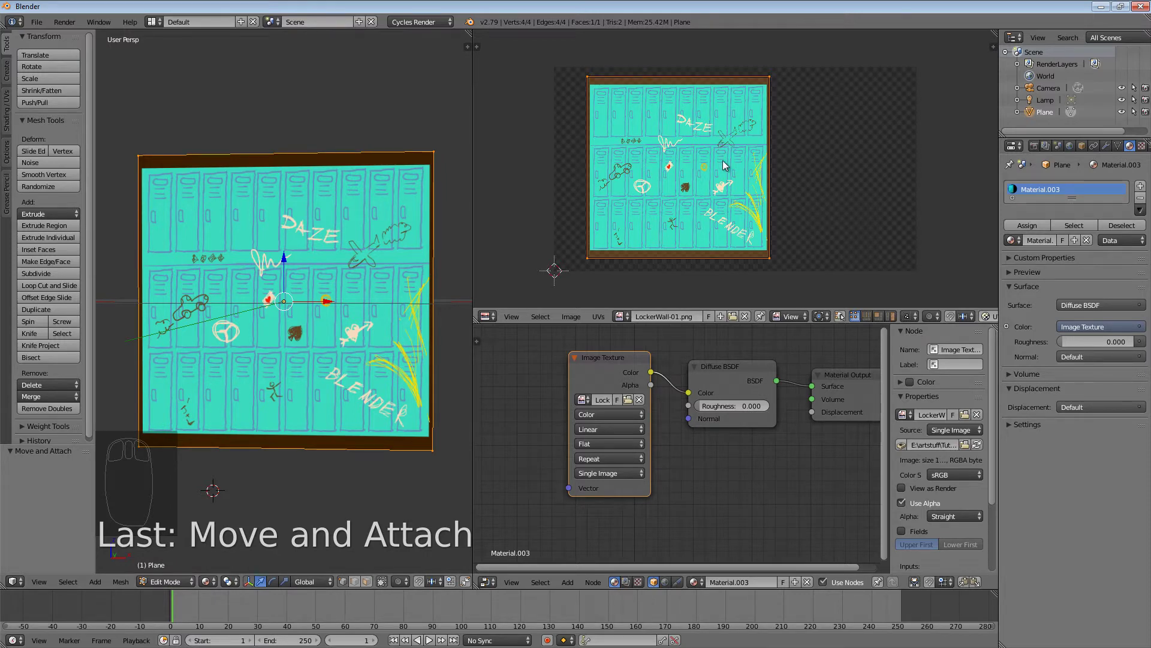
- Deselect all UV vertices and place the 2D cursor at the UV square's lower-right corner
key(a)
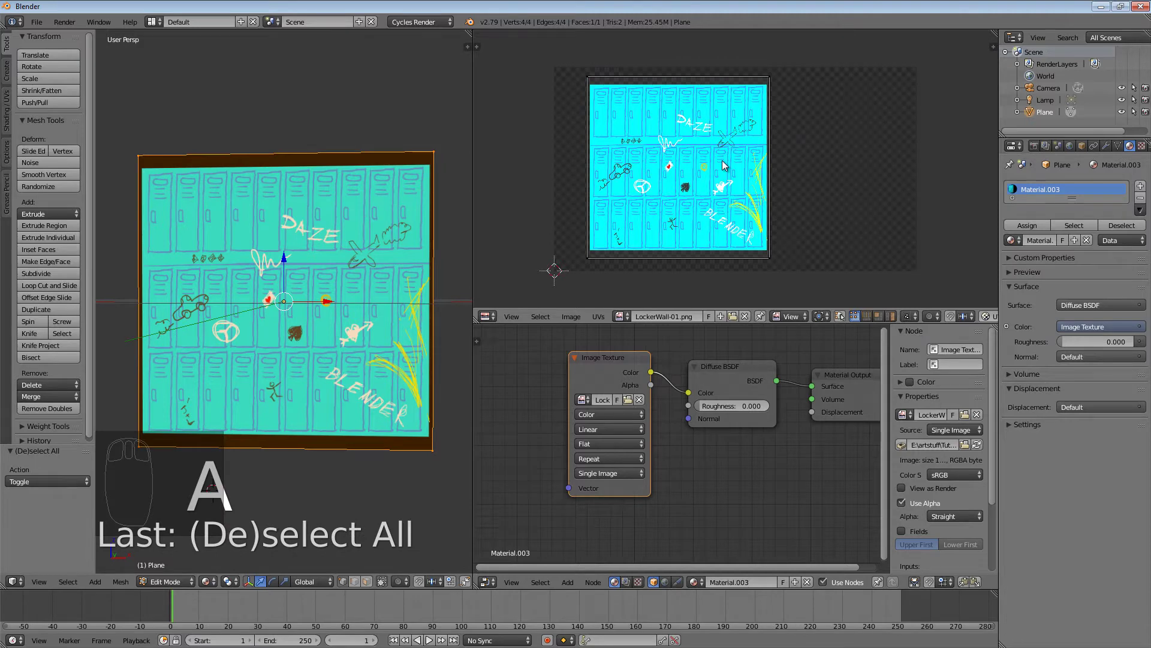
key(a)
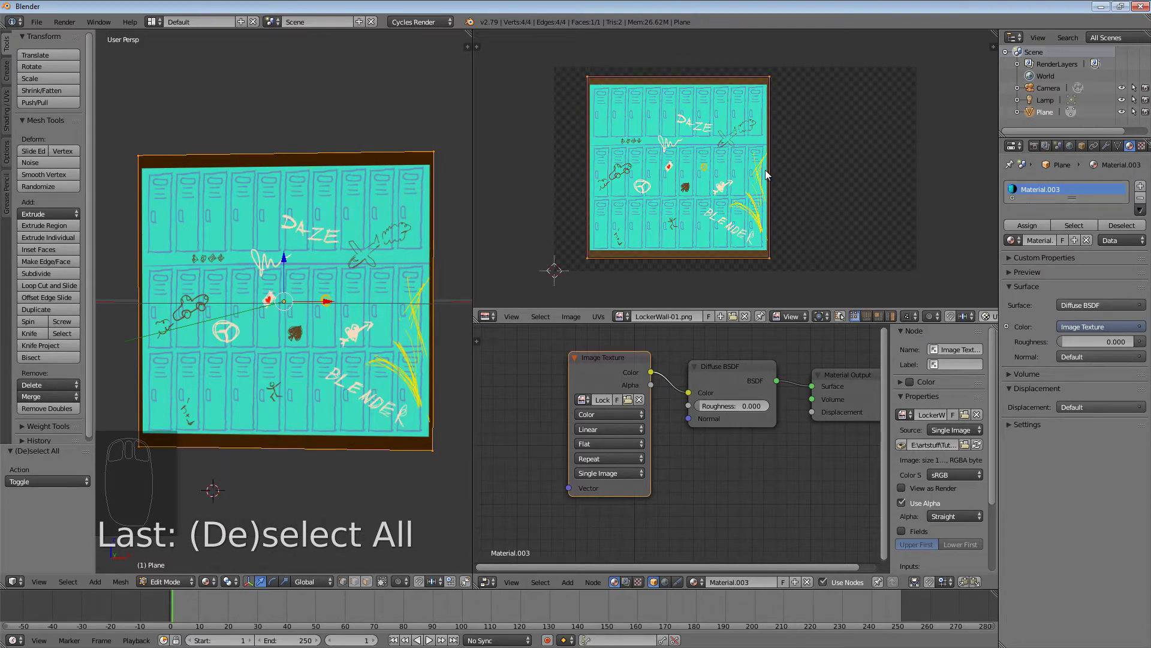
key(a)
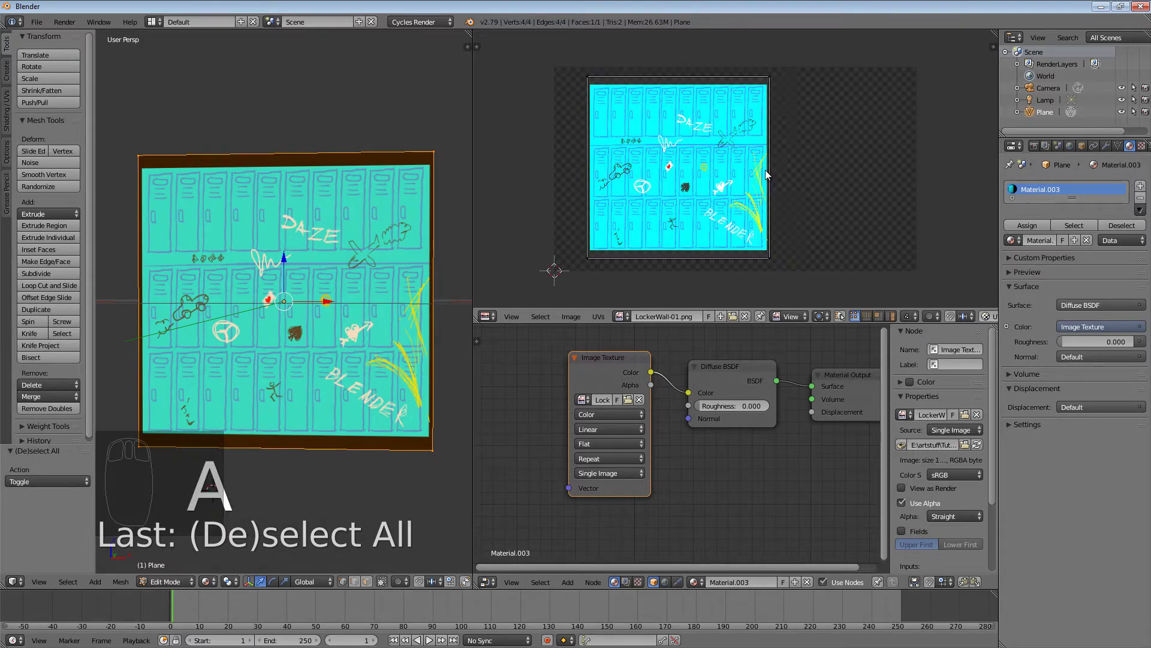
click(768, 255)
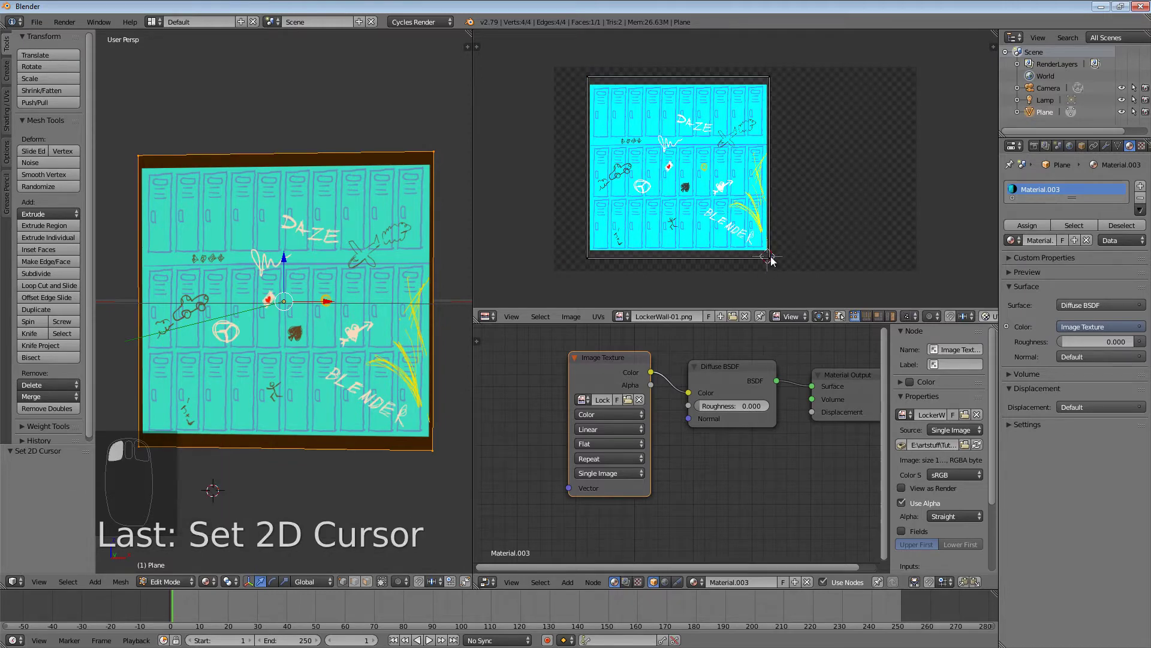
- Select the UV square's upper-right vertex and move it about 0.517 in X and -0.065 in Y
right_click(769, 173)
right_click(771, 84)
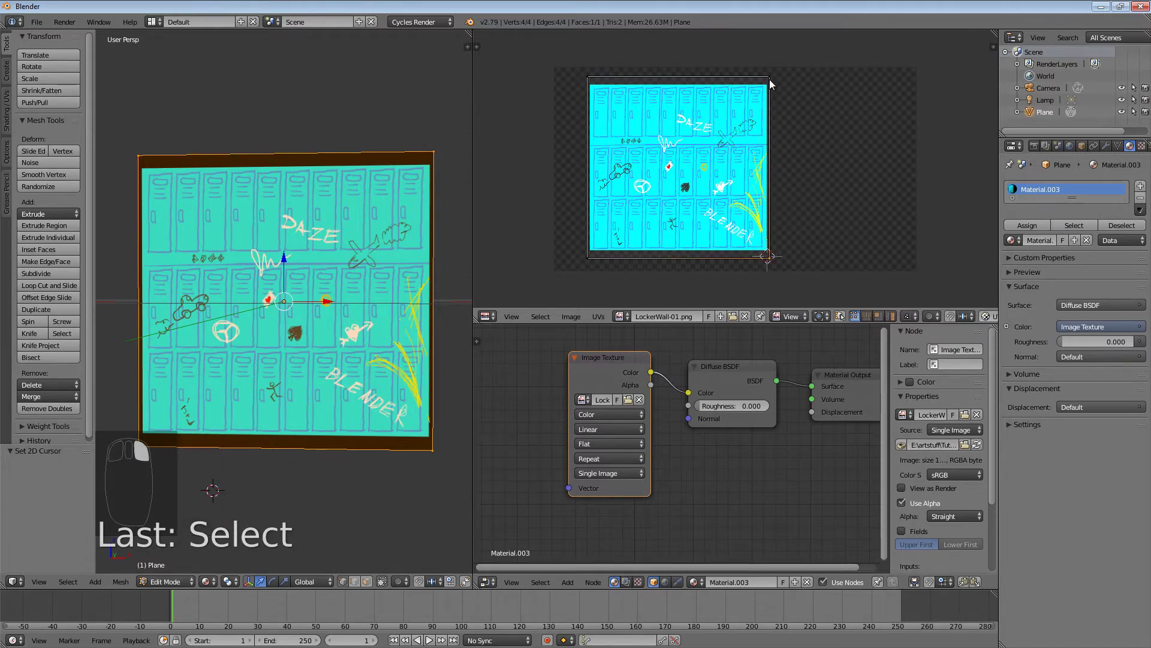
right_click(589, 79)
right_click(771, 84)
key(g)
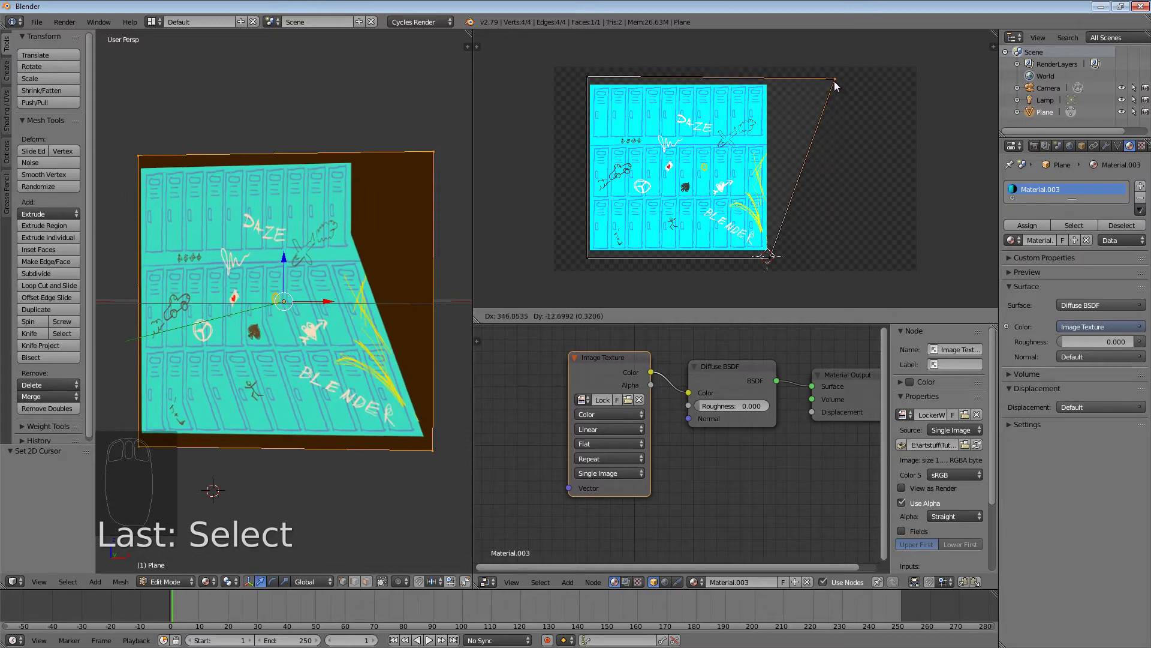
click(875, 96)
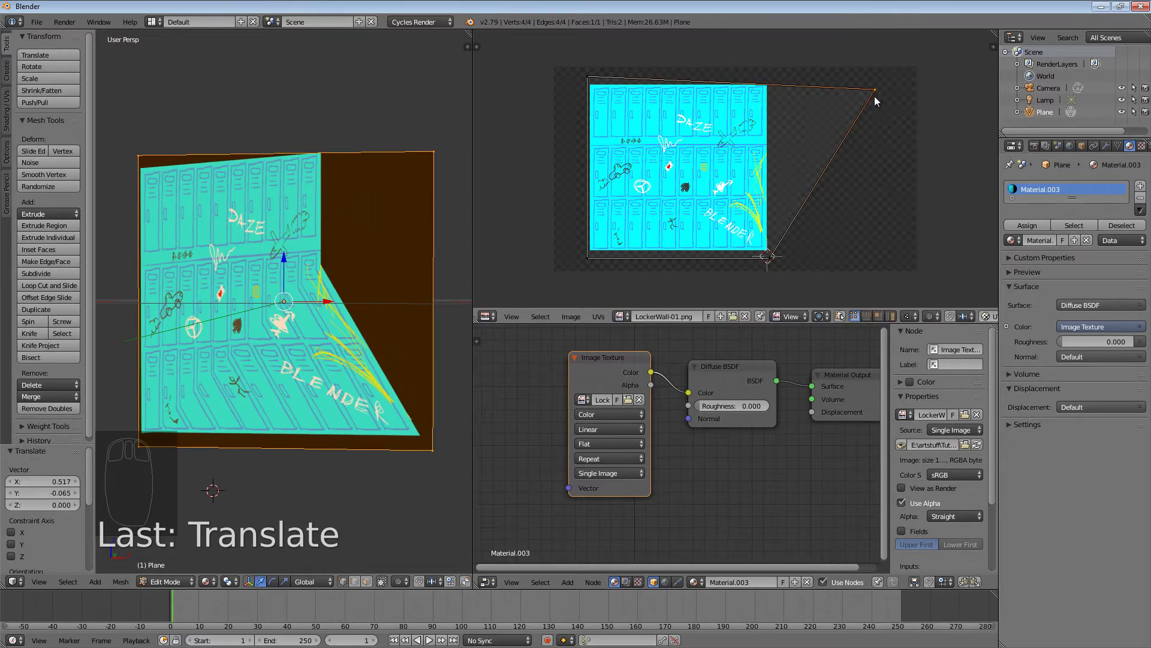
- Undo the last UV vertex move and switch the plane from Edit Mode to Object Mode
key(ctrl+z)
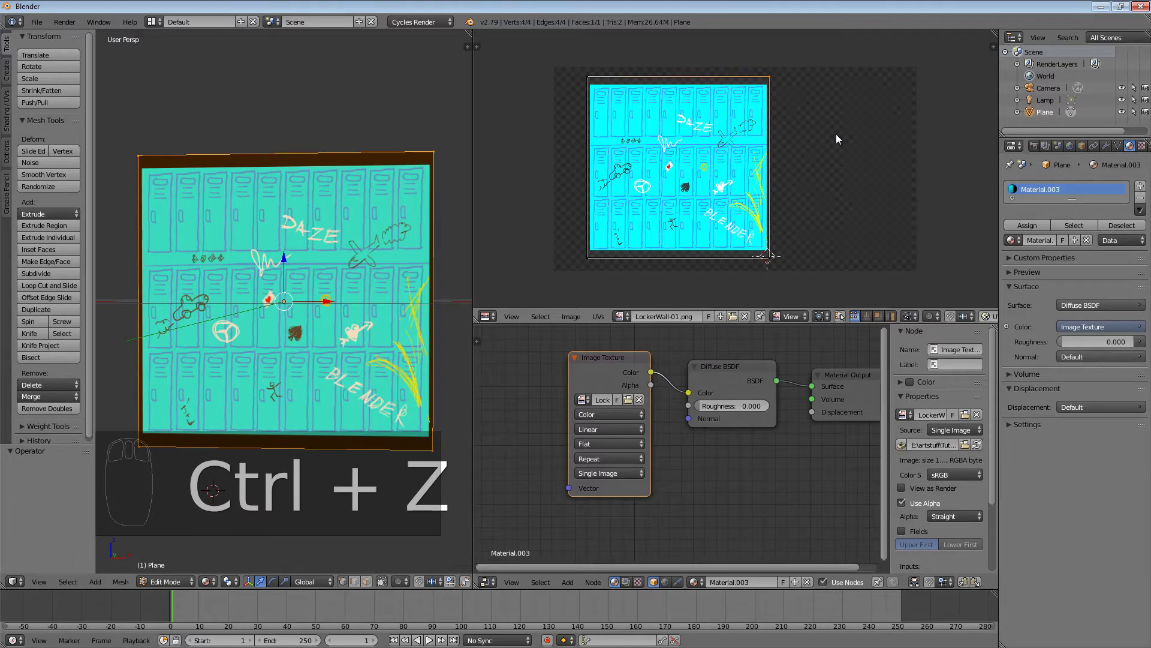
click(176, 579)
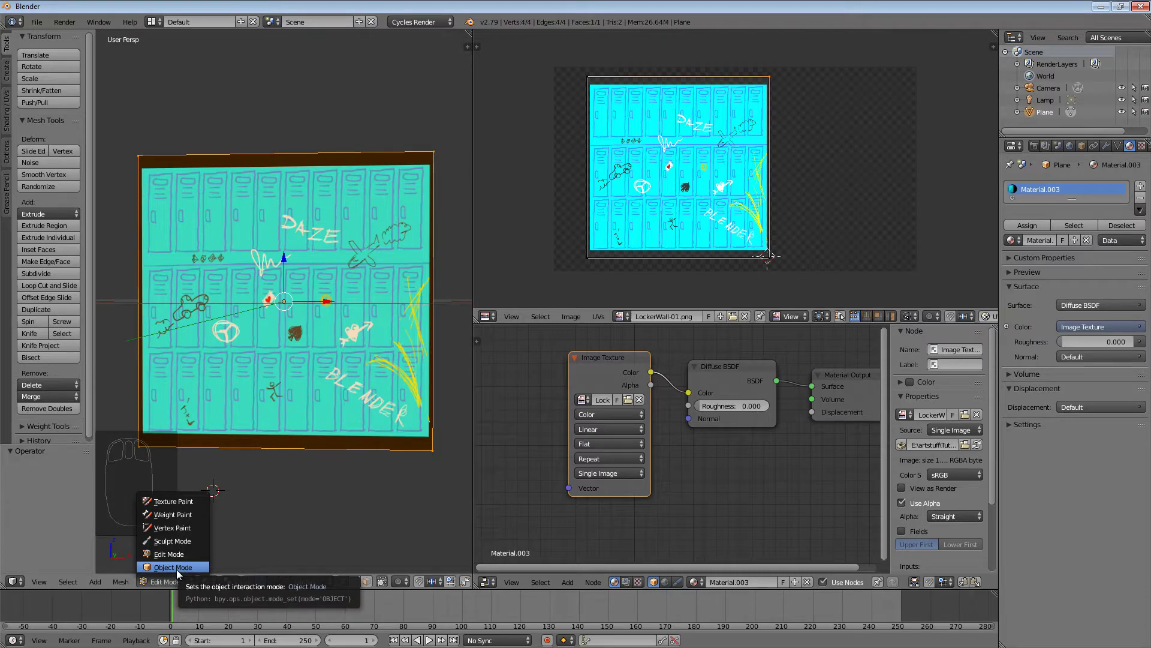
click(177, 568)
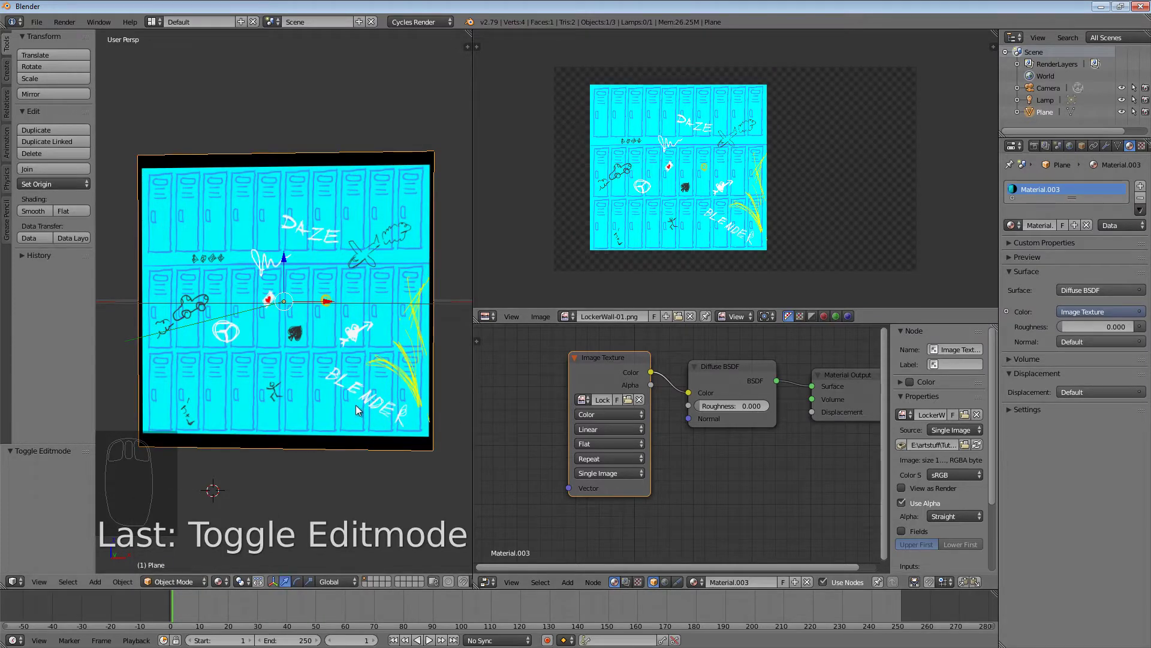
mouse_move(356, 410)
middle_down()
mouse_move(366, 421)
mouse_move(363, 399)
mouse_move(329, 422)
mouse_move(370, 419)
mouse_move(355, 426)
mouse_move(366, 402)
middle_up()
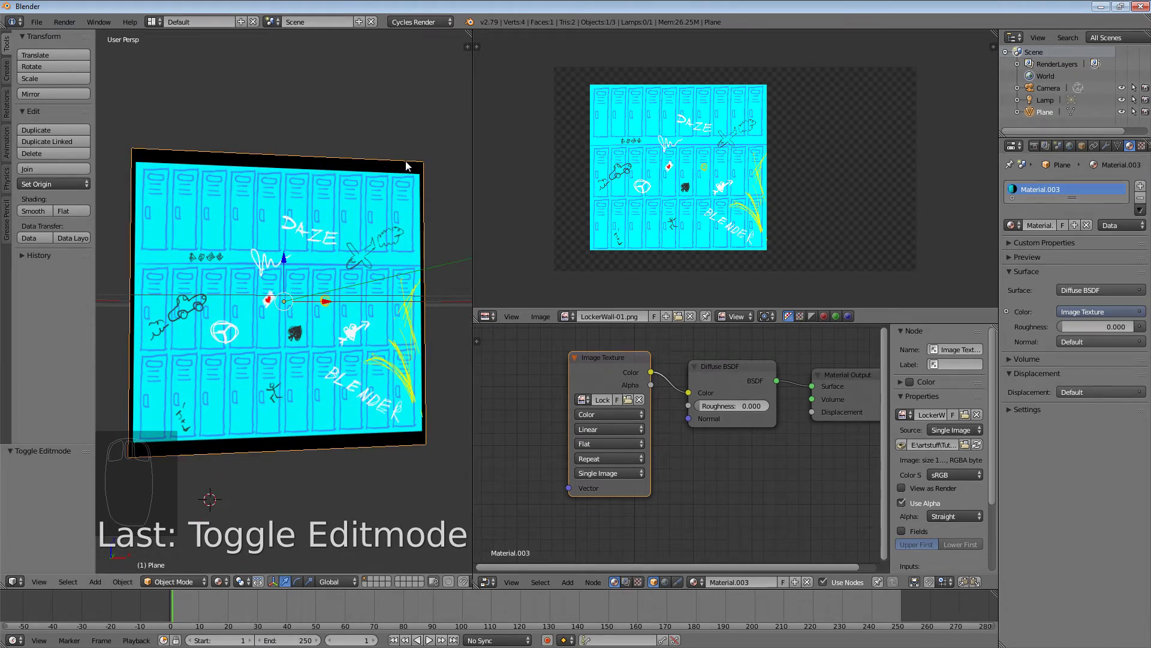
middle_drag(444, 274, 425, 295)
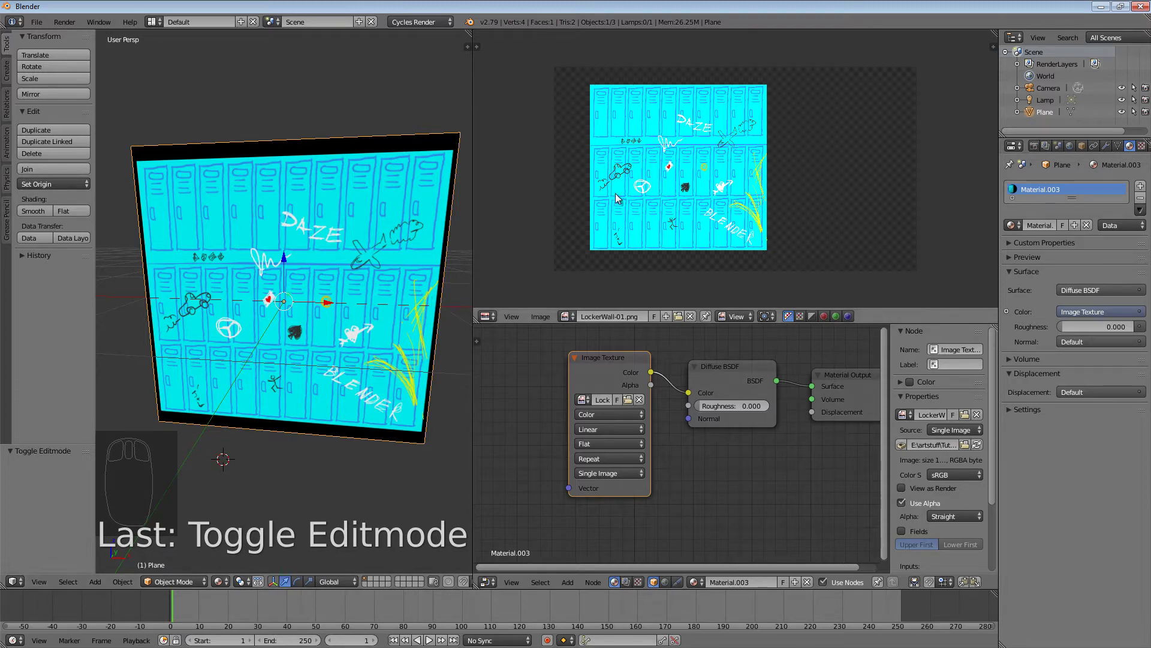
- Rearrange the Image Texture, Diffuse BSDF and Material Output nodes into an evenly spaced row
scroll(789, 493, down, 1)
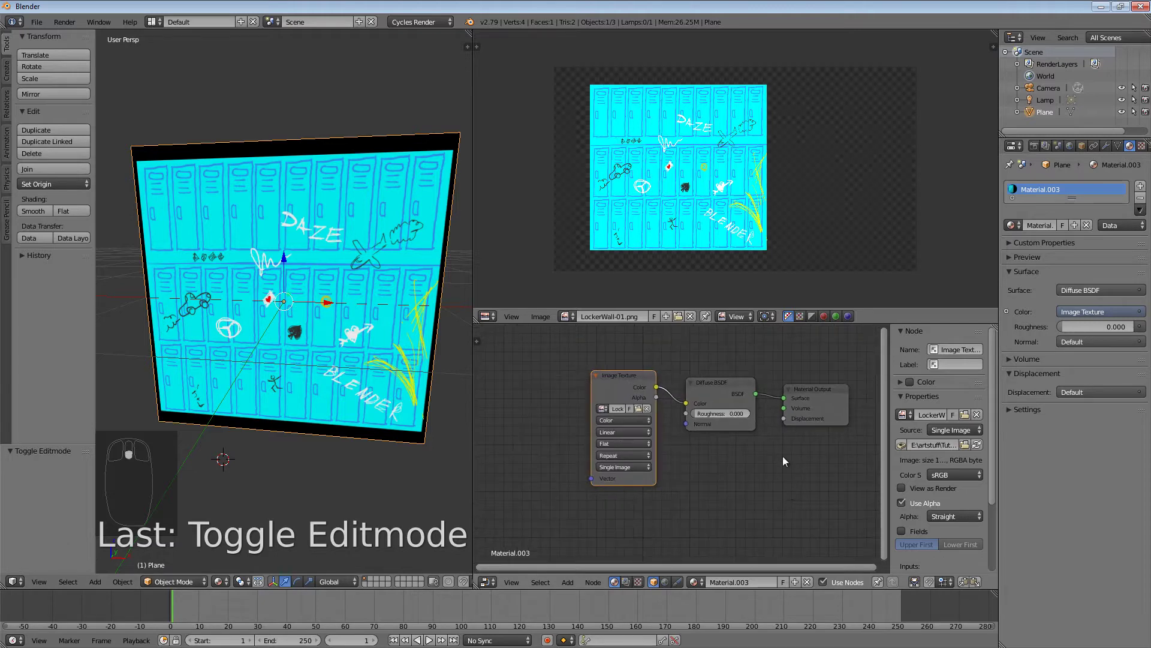
drag(816, 389, 839, 369)
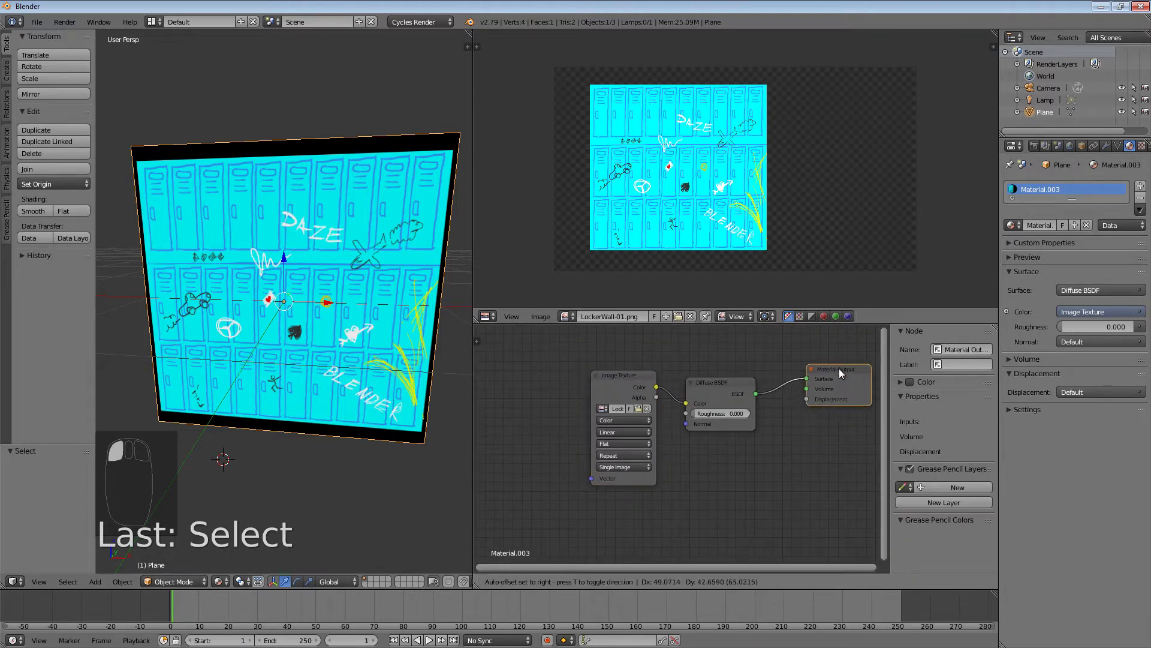
drag(735, 381, 730, 378)
drag(637, 377, 596, 376)
click(711, 376)
drag(693, 374, 670, 376)
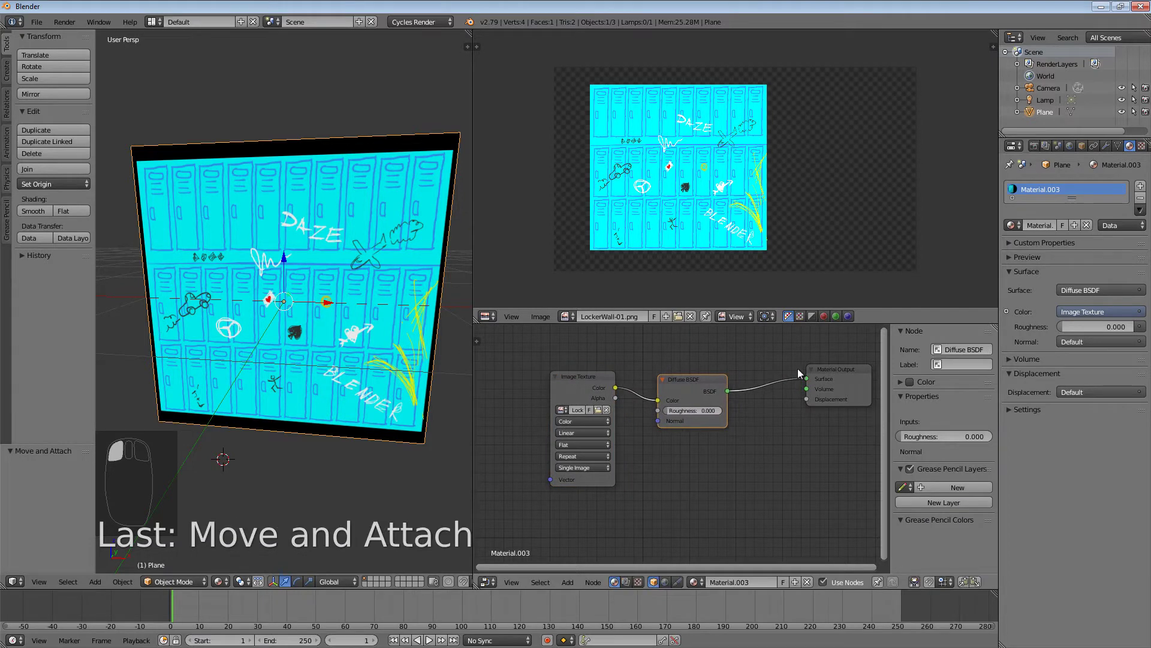
drag(828, 375, 789, 384)
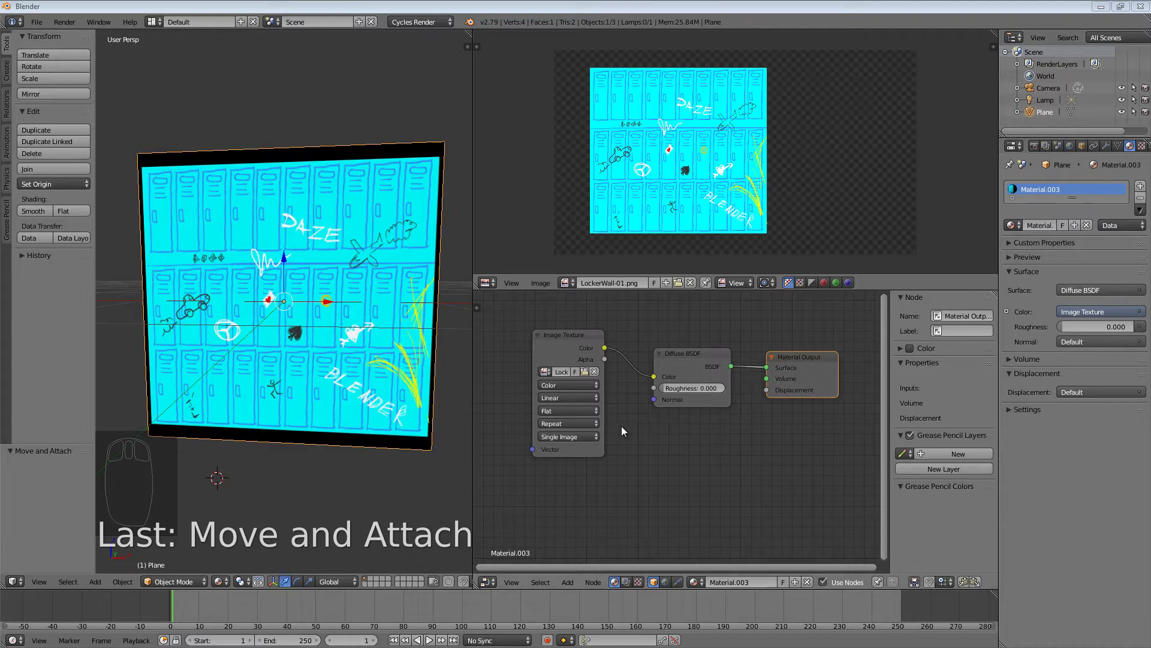
- Detach and reconnect the link from the Image Texture's Color output to the Diffuse BSDF's Color input
scroll(632, 443, up, 4)
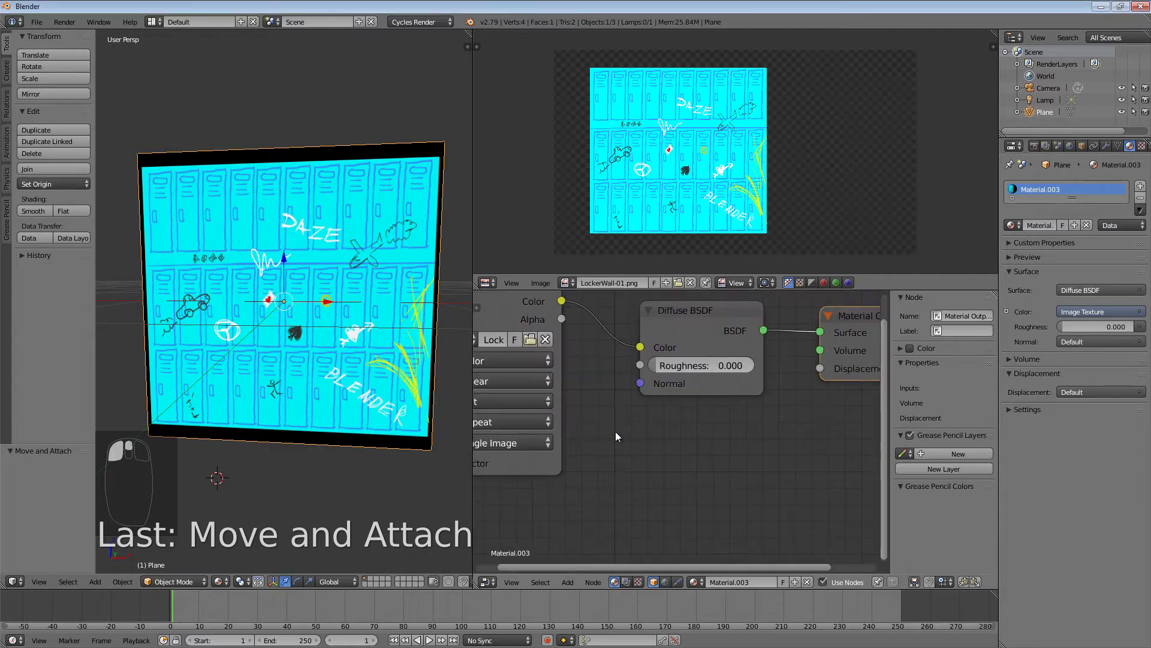
middle_drag(615, 430, 727, 498)
drag(609, 316, 618, 313)
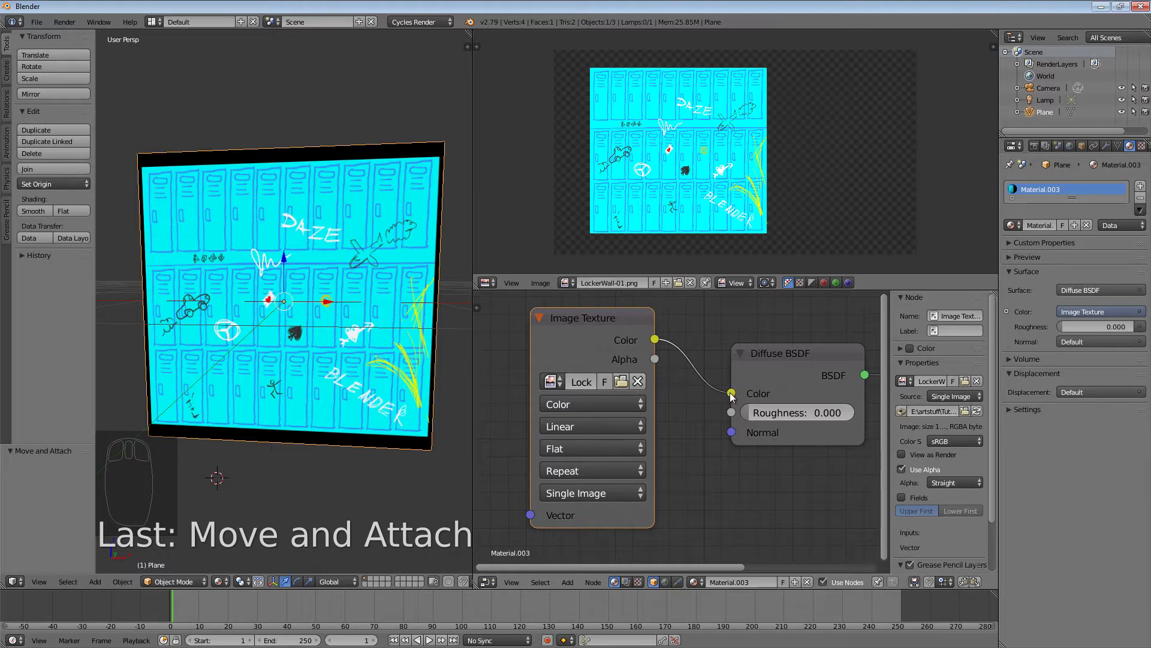
drag(731, 393, 731, 394)
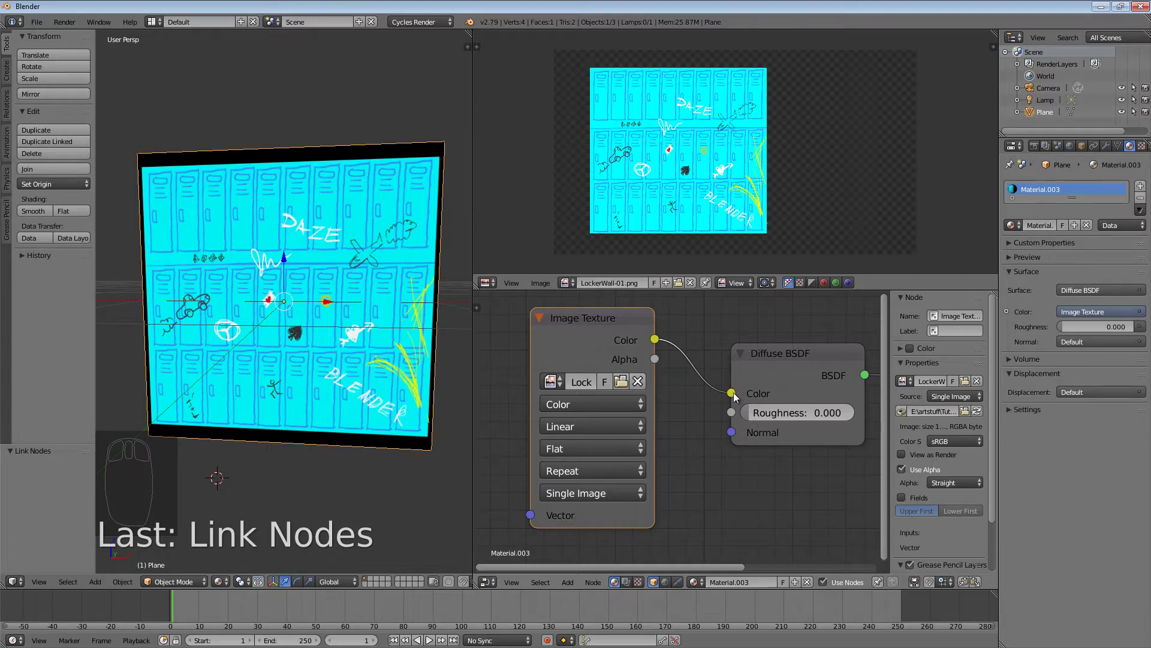
mouse_move(732, 394)
mouse_down()
mouse_move(701, 331)
mouse_move(657, 360)
mouse_move(731, 393)
mouse_up()
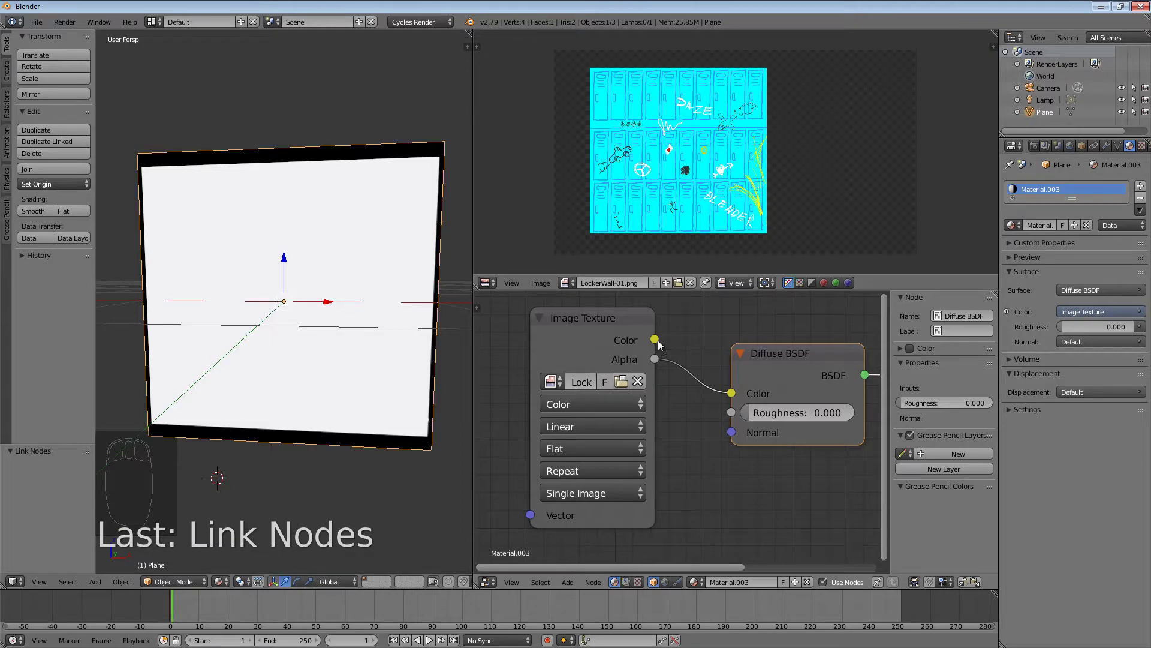
drag(655, 339, 727, 393)
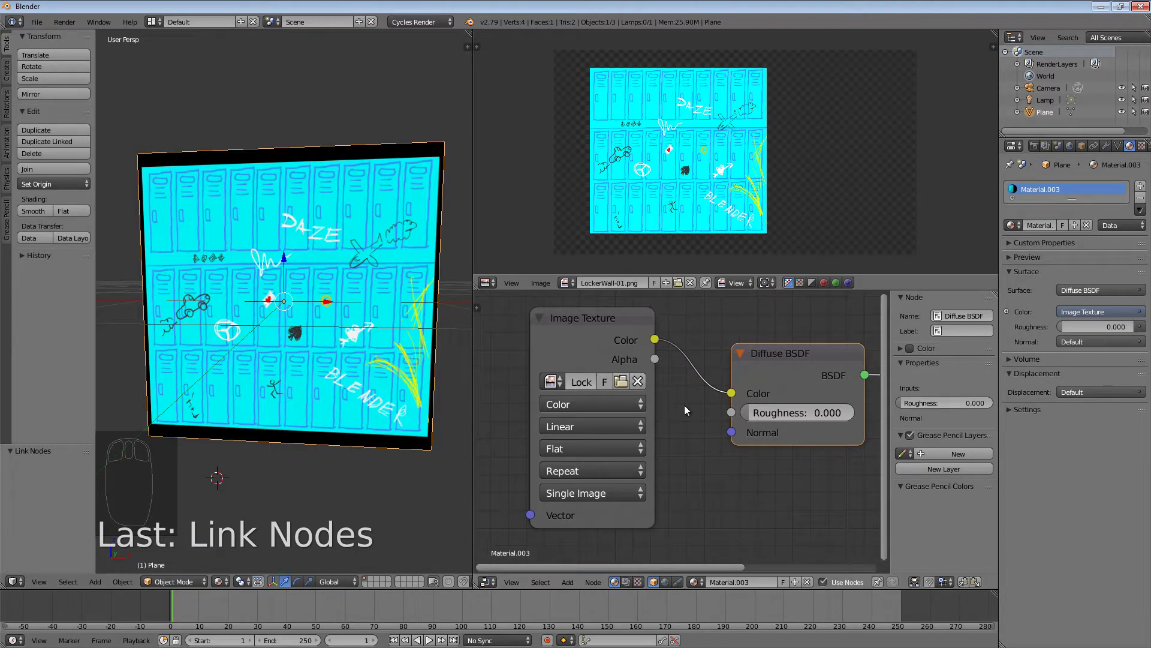
- Add a Mix Shader node and place it unconnected below the Diffuse BSDF node
scroll(722, 462, down, 2)
middle_drag(722, 462, 684, 460)
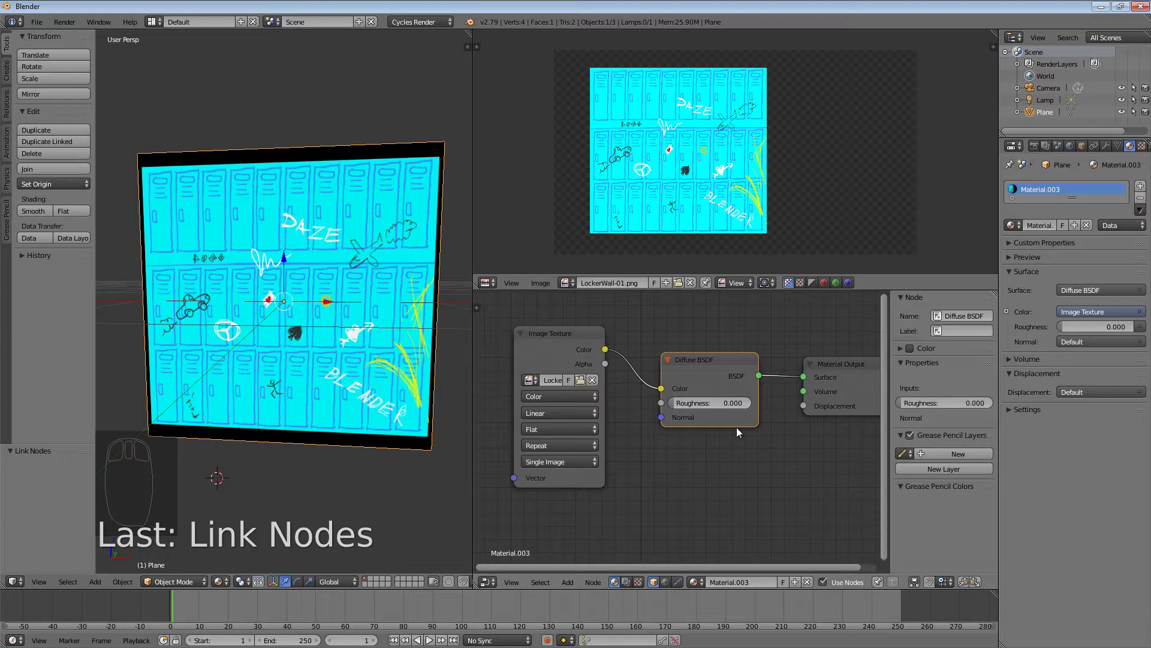
scroll(774, 471, down, 1)
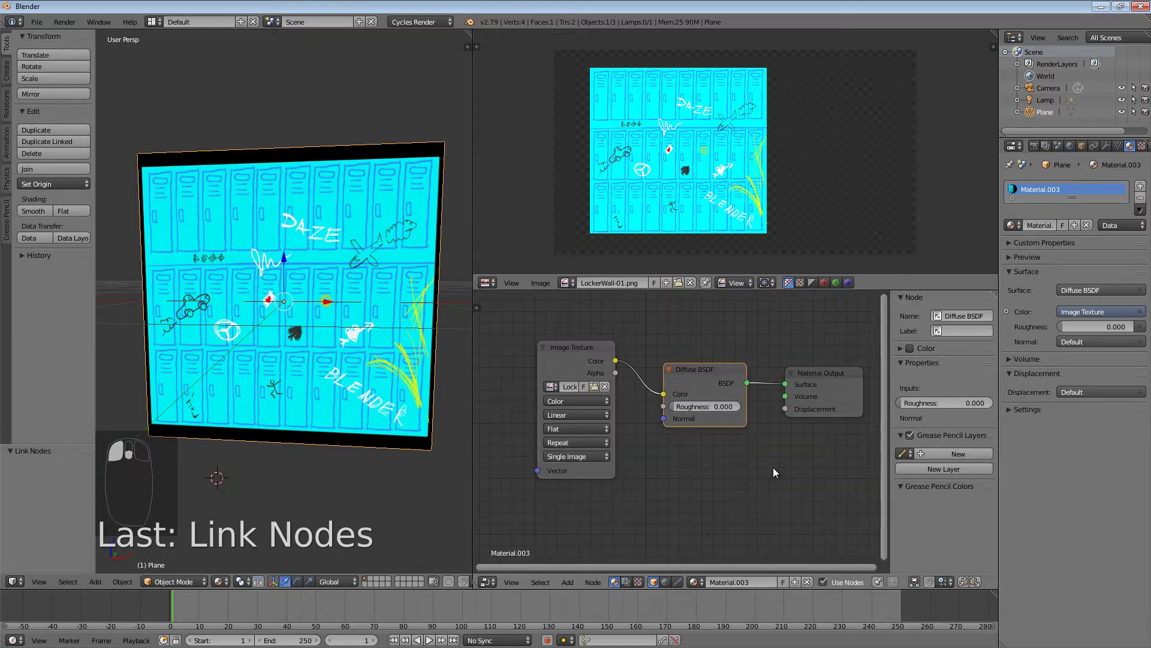
key(shift+a)
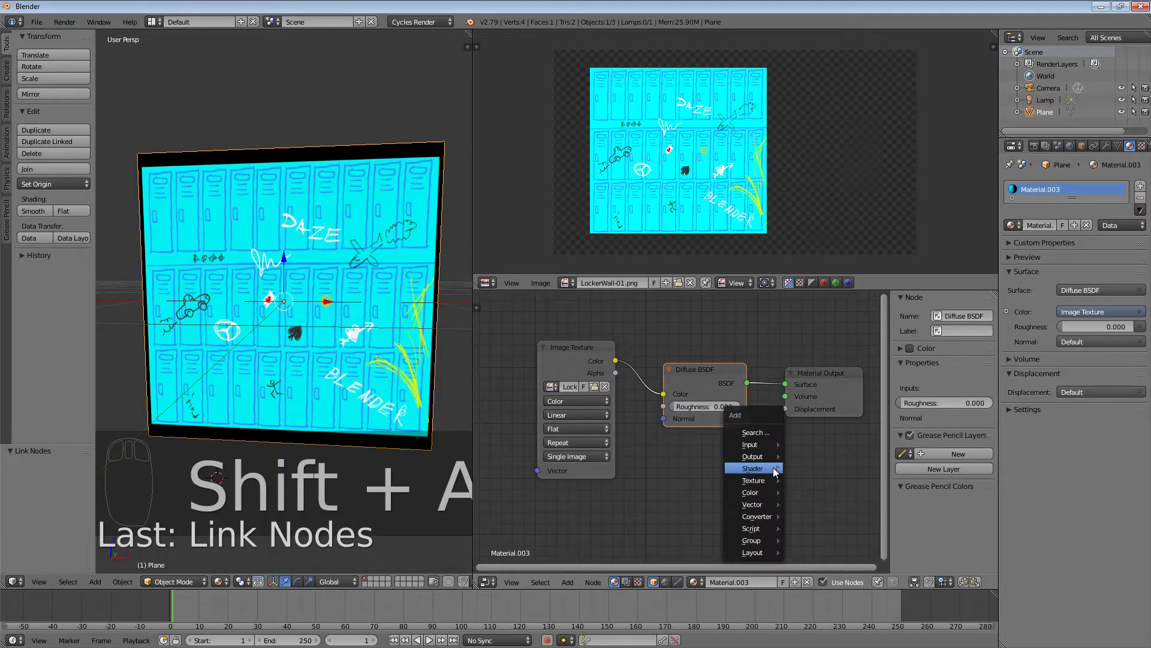
mouse_move(774, 471)
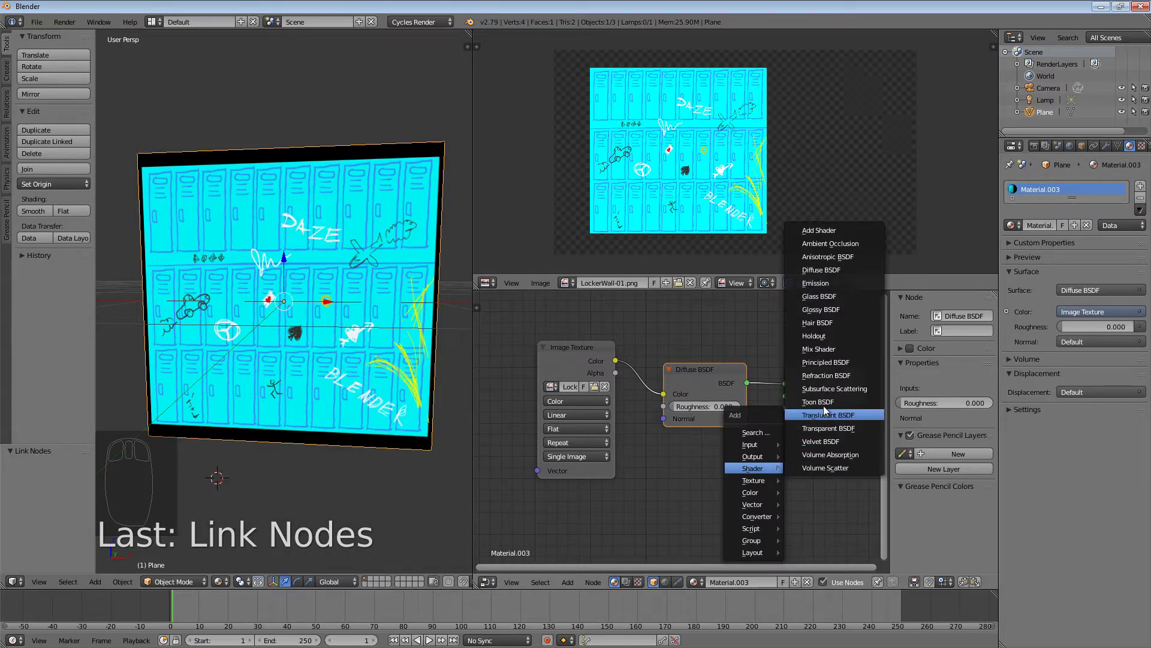
click(834, 354)
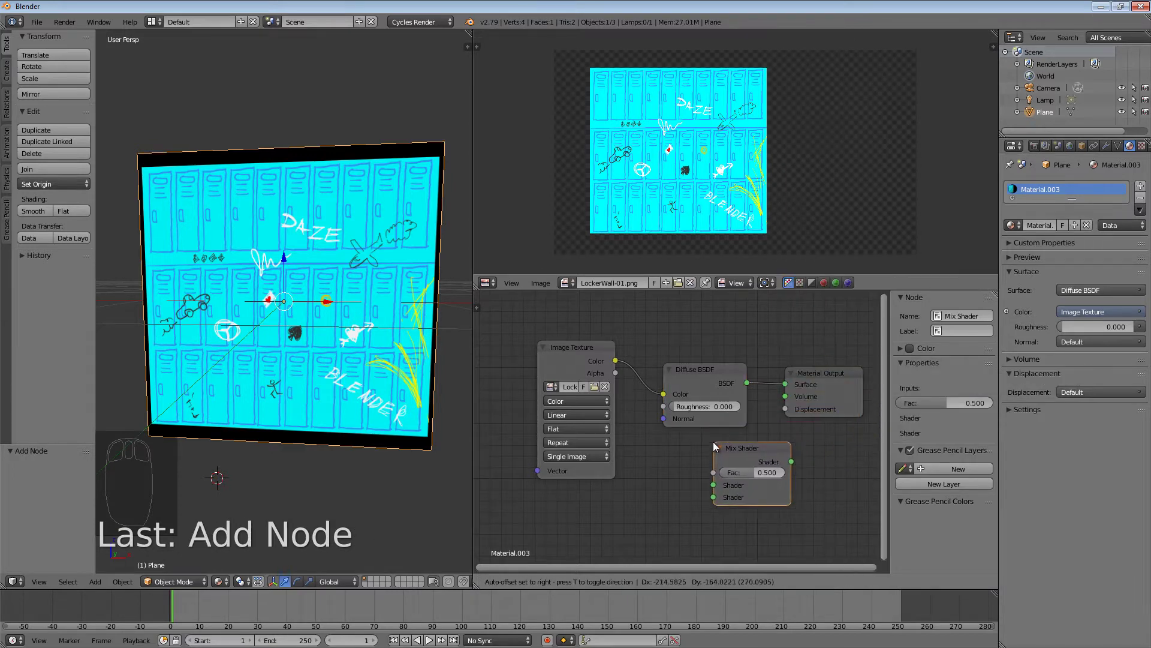
click(714, 442)
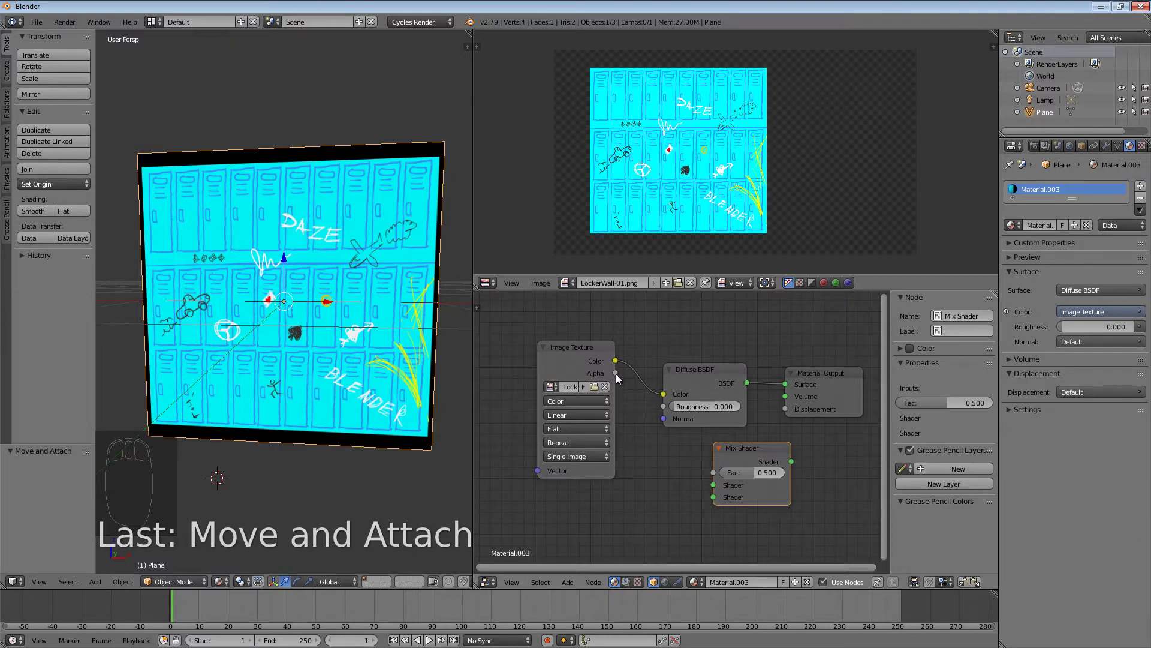
- Link the Image Texture's Alpha output to the Mix Shader's Fac input
drag(615, 373, 712, 474)
scroll(696, 455, up, 3)
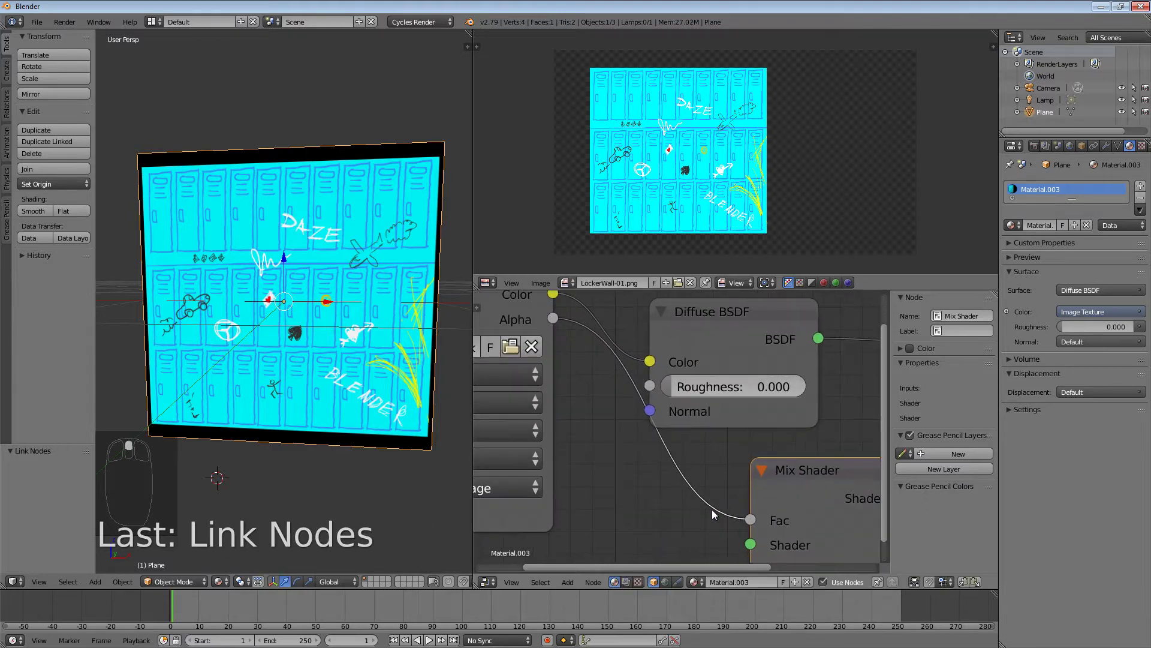
scroll(672, 427, down, 3)
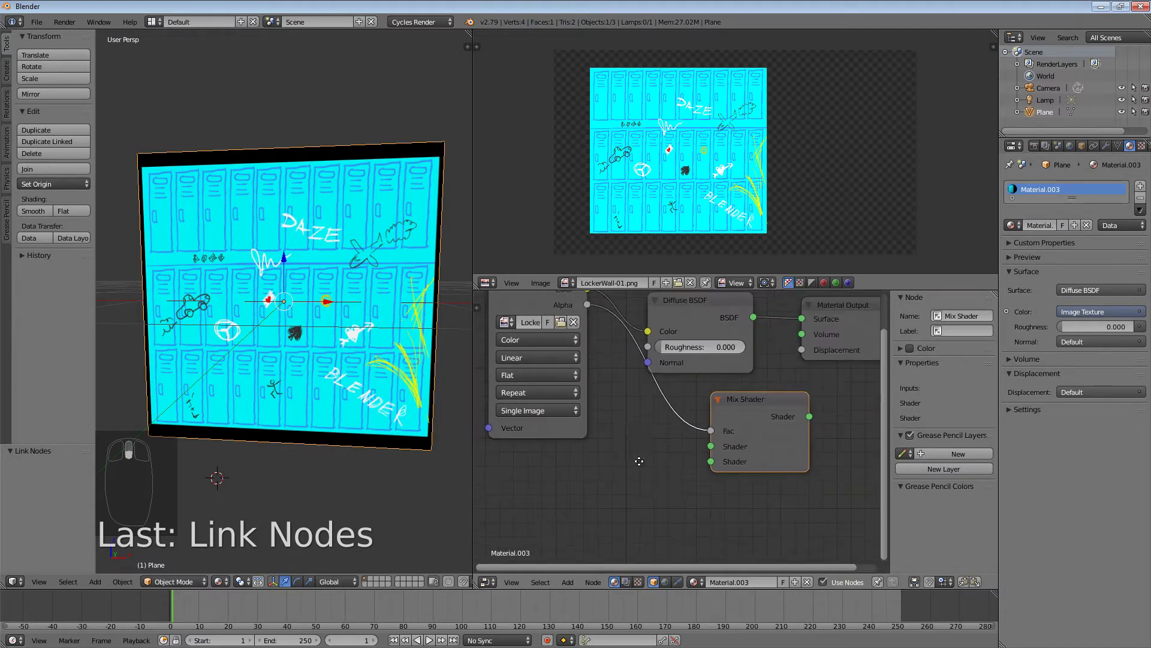
- Enlarge the node editor area and reposition the Diffuse BSDF with the Mix Shader beneath it, leaving a gap between them
drag(681, 342, 698, 311)
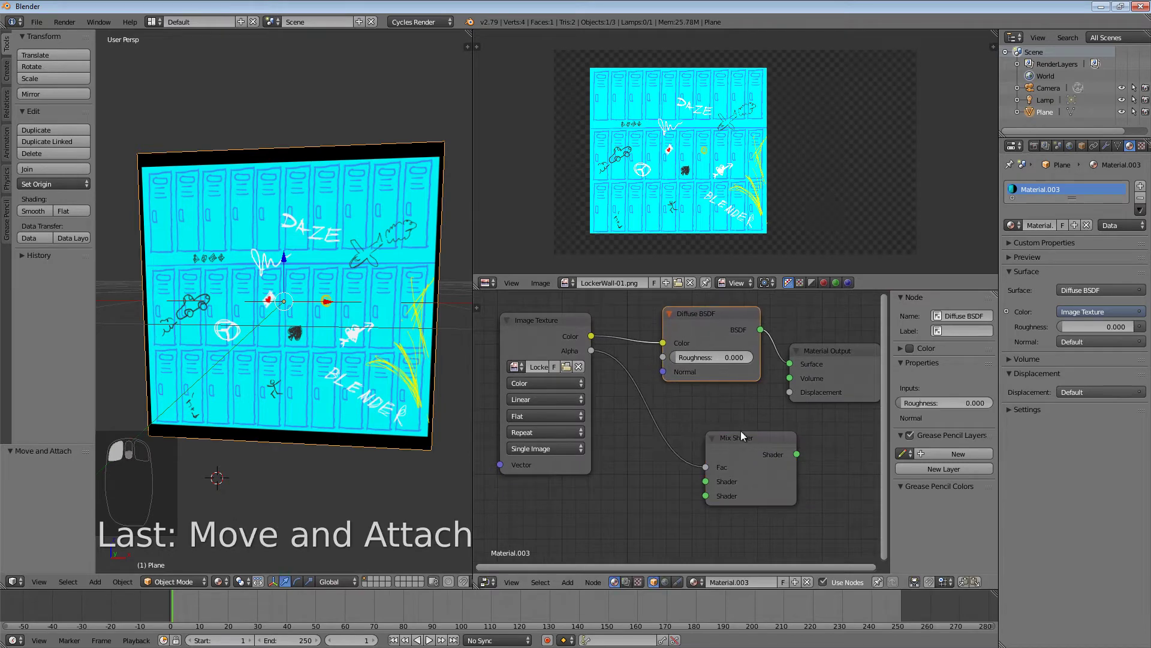
drag(740, 436, 703, 386)
scroll(719, 426, up, 2)
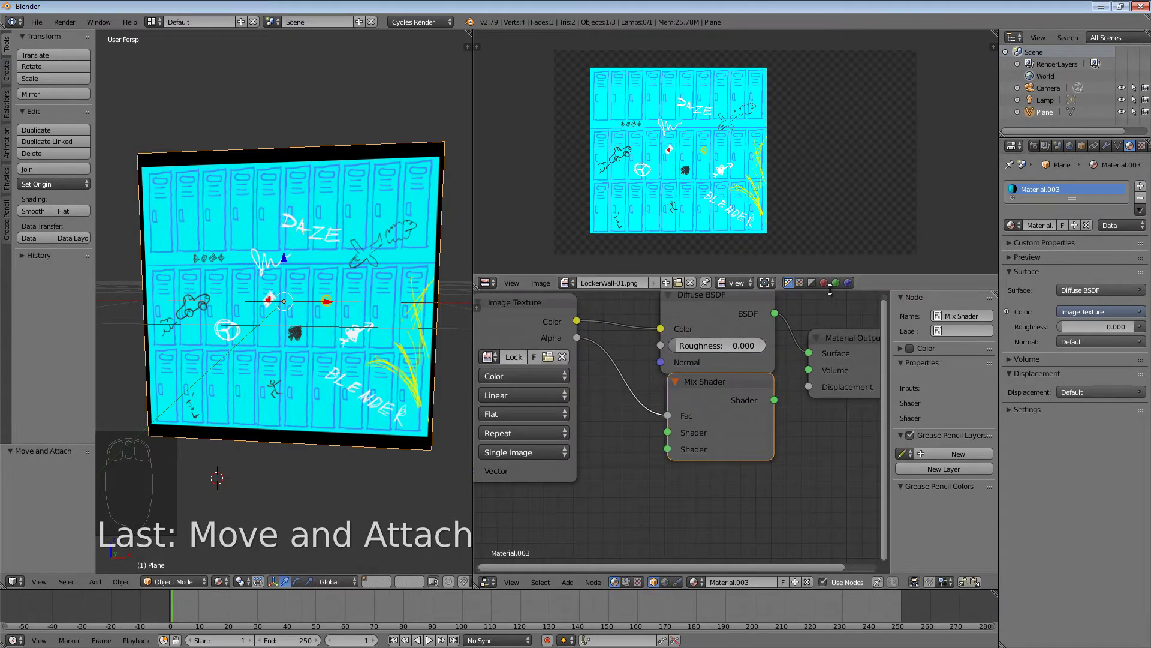
drag(826, 276, 821, 144)
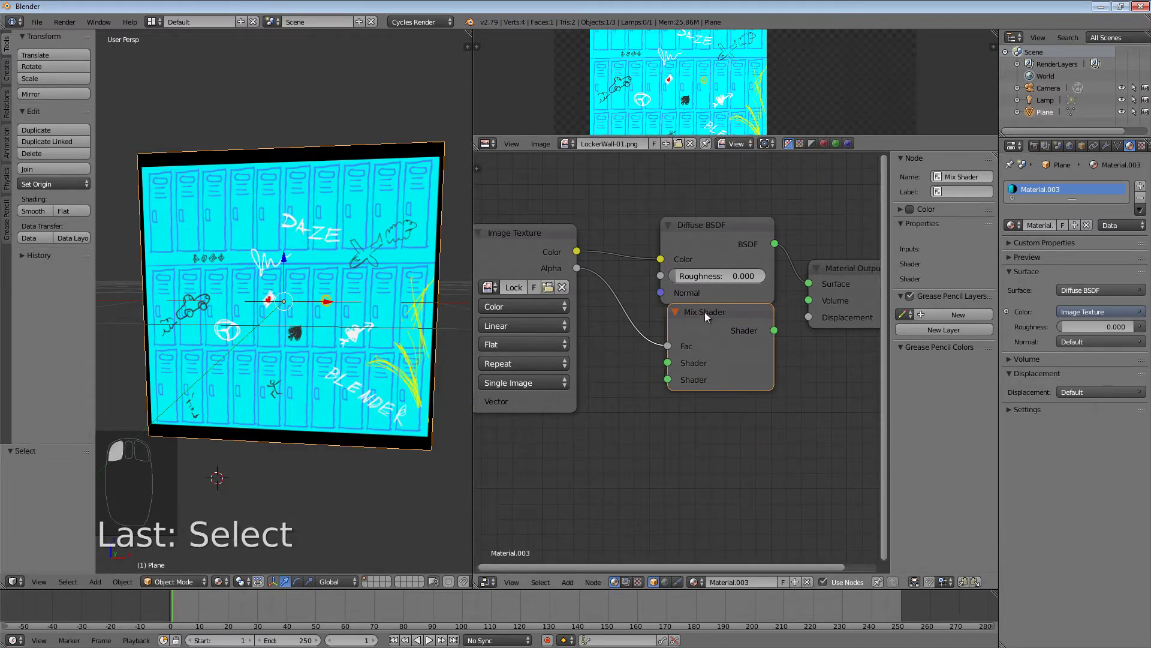
drag(704, 312, 713, 339)
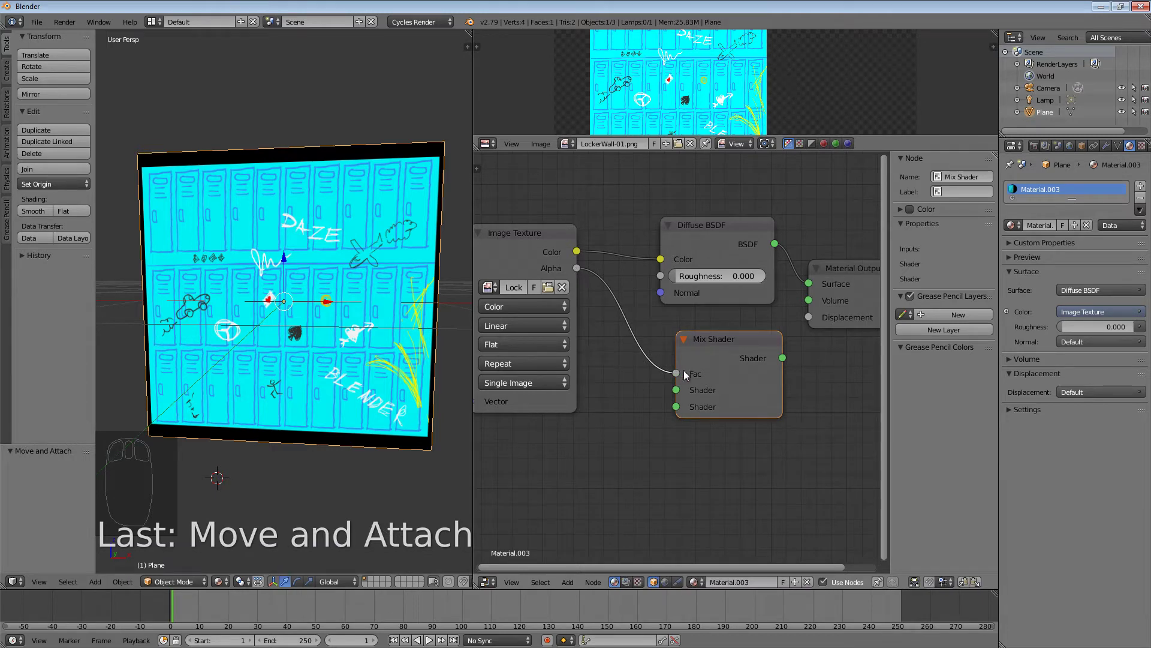
drag(713, 343, 732, 344)
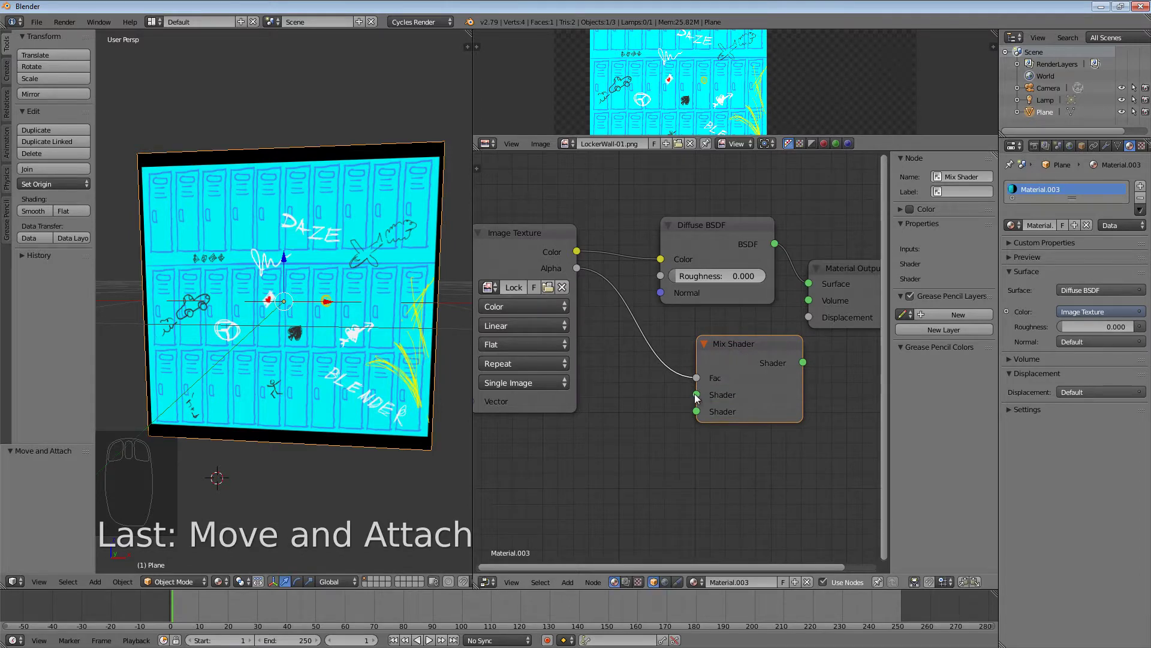
- Shift the Diffuse BSDF aside and reroute its BSDF link from the Material Output's Surface to the Mix Shader's second Shader input
scroll(696, 413, up, 2)
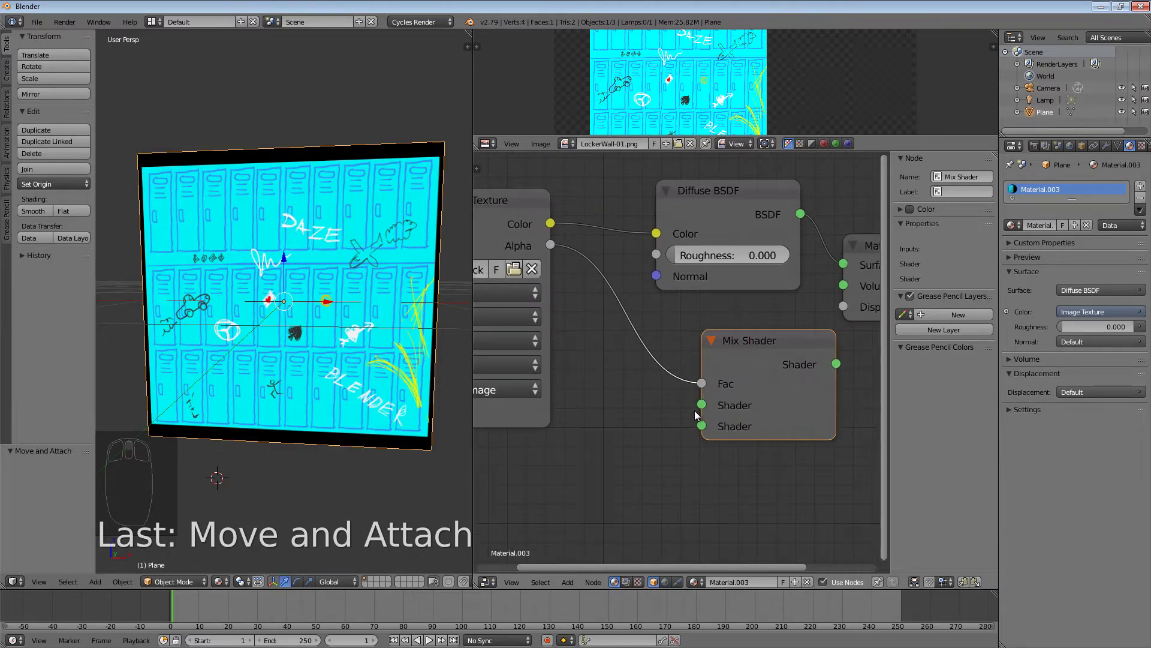
scroll(696, 417, up, 1)
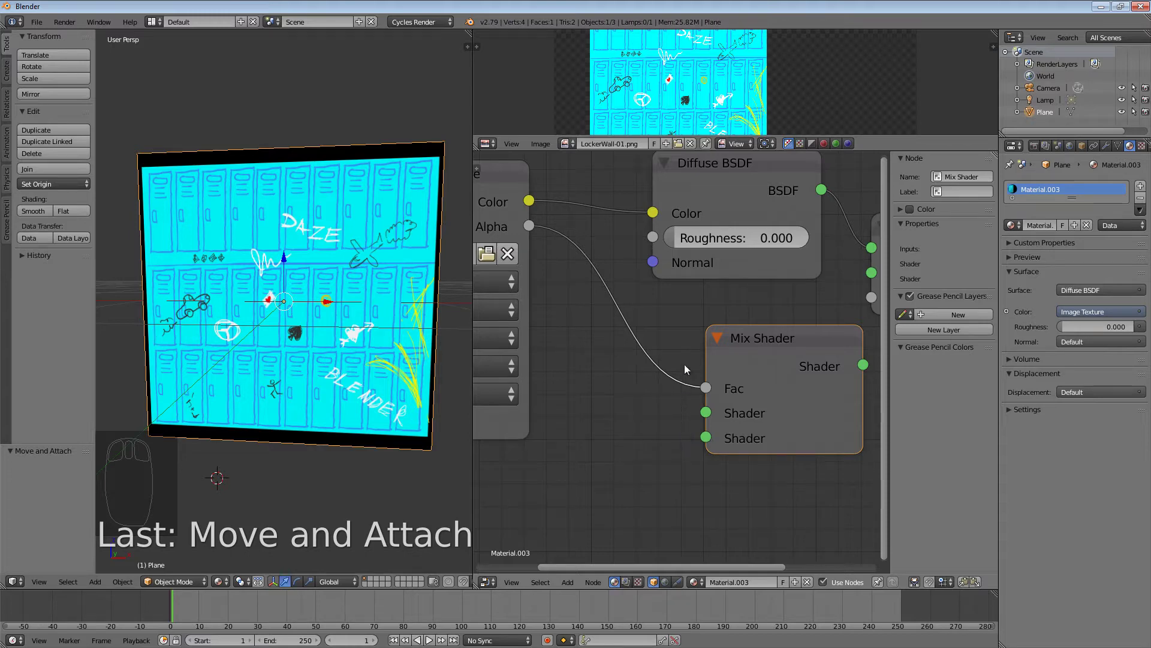
scroll(685, 365, down, 1)
drag(735, 189, 689, 182)
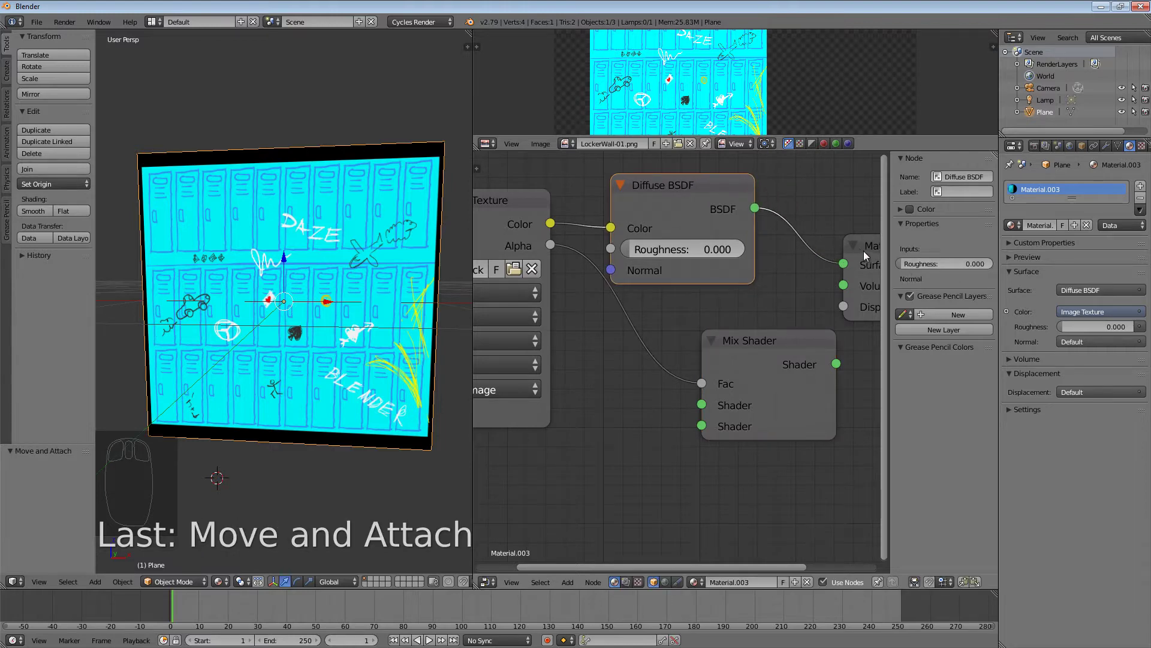
drag(846, 267, 691, 424)
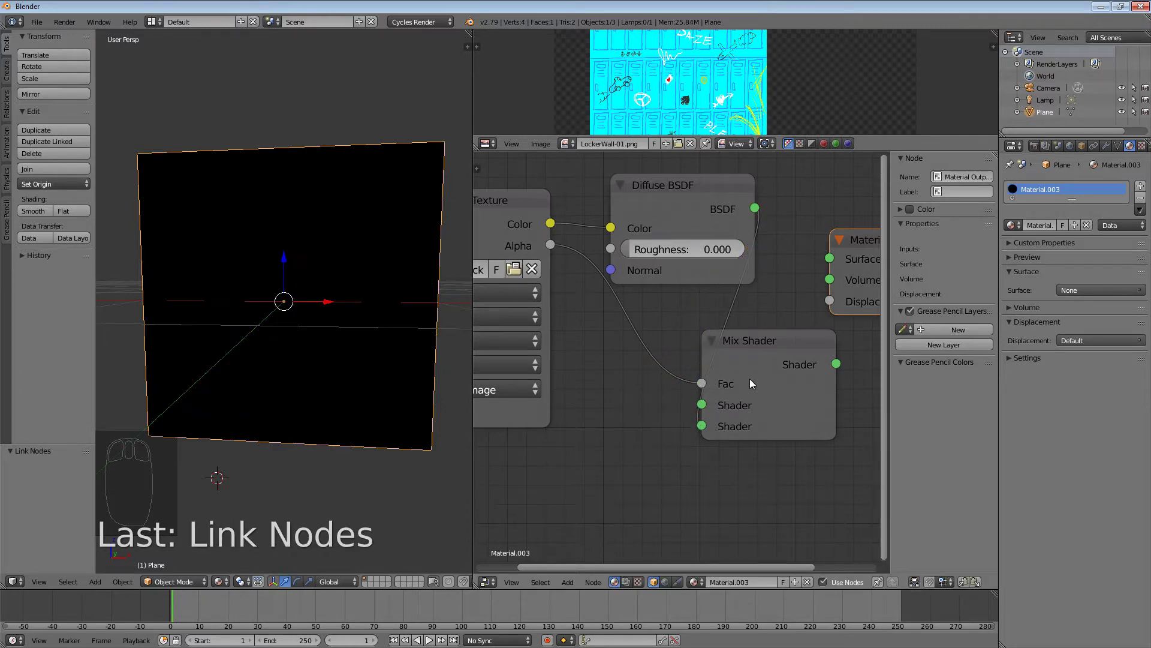
- Rearrange the nodes so the Mix Shader sits between the Diffuse BSDF and the Material Output, with its sockets accessible
drag(768, 336, 839, 328)
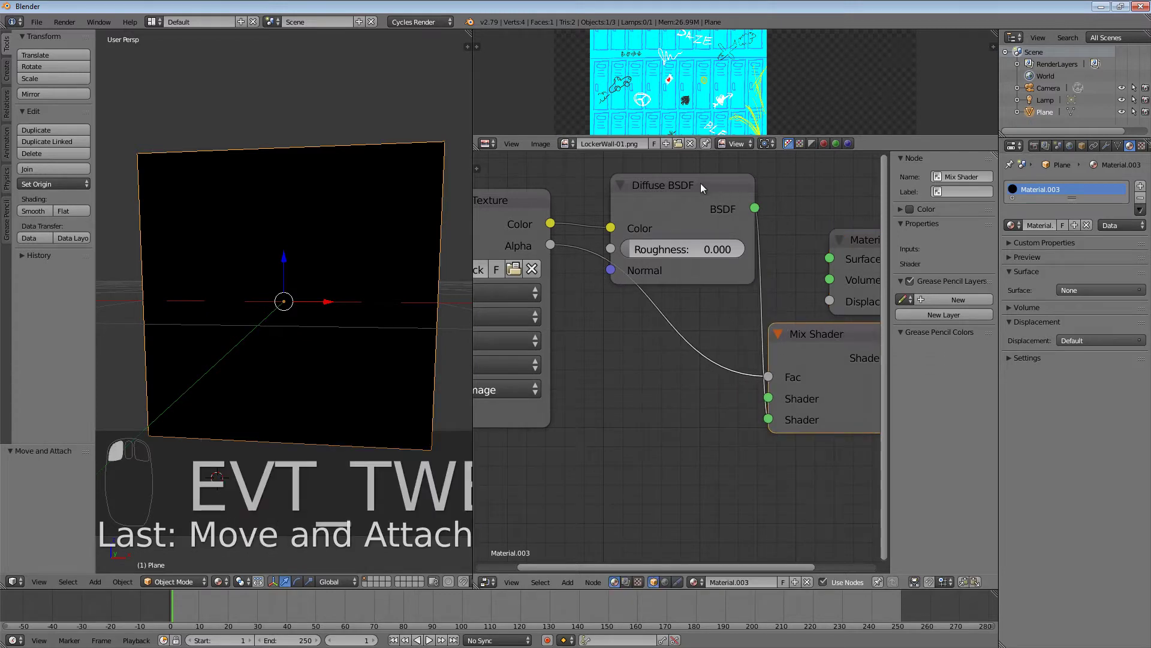
drag(700, 186, 676, 176)
drag(513, 201, 483, 202)
drag(809, 334, 709, 306)
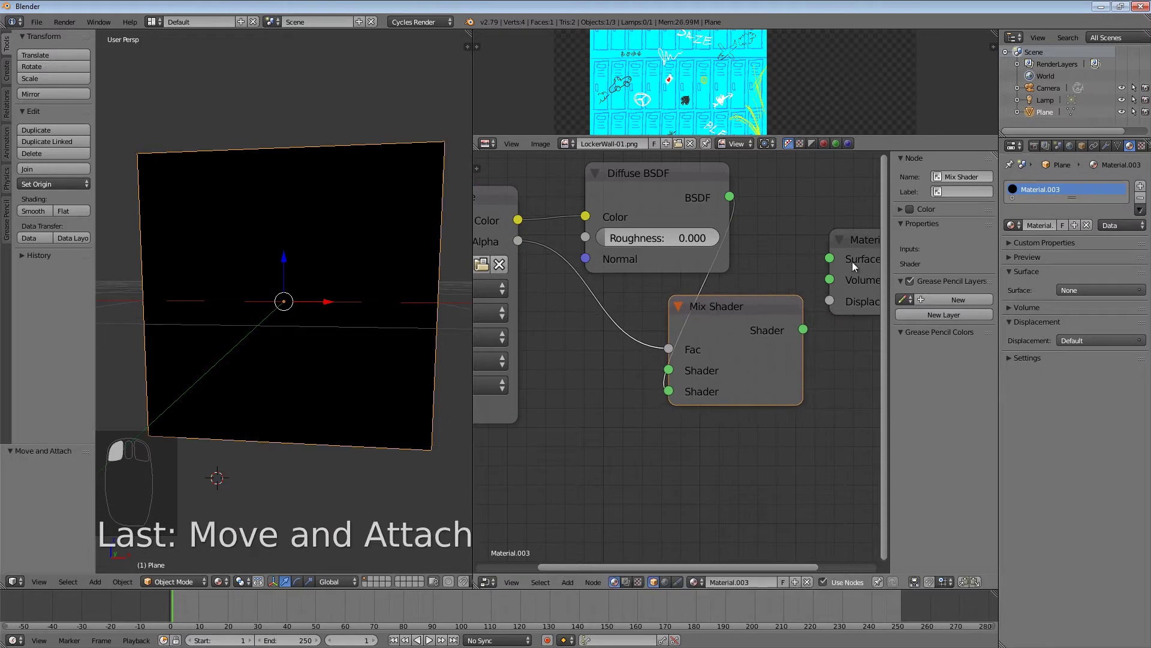
drag(866, 240, 862, 324)
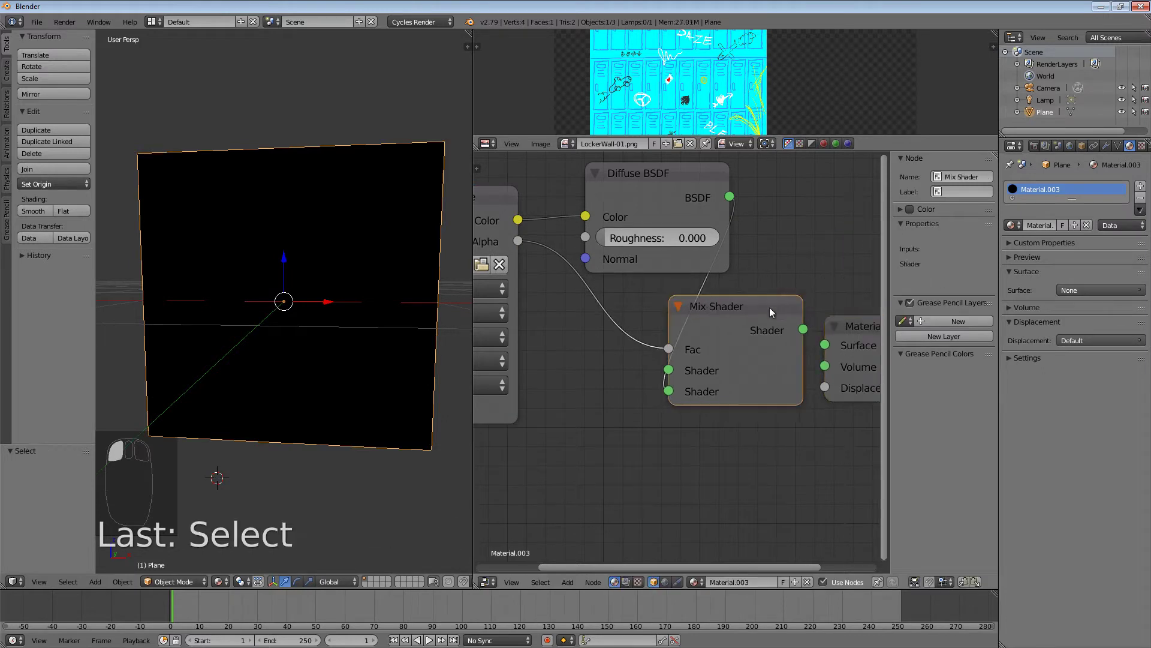
mouse_move(769, 307)
mouse_down()
mouse_move(757, 323)
mouse_move(750, 298)
mouse_up()
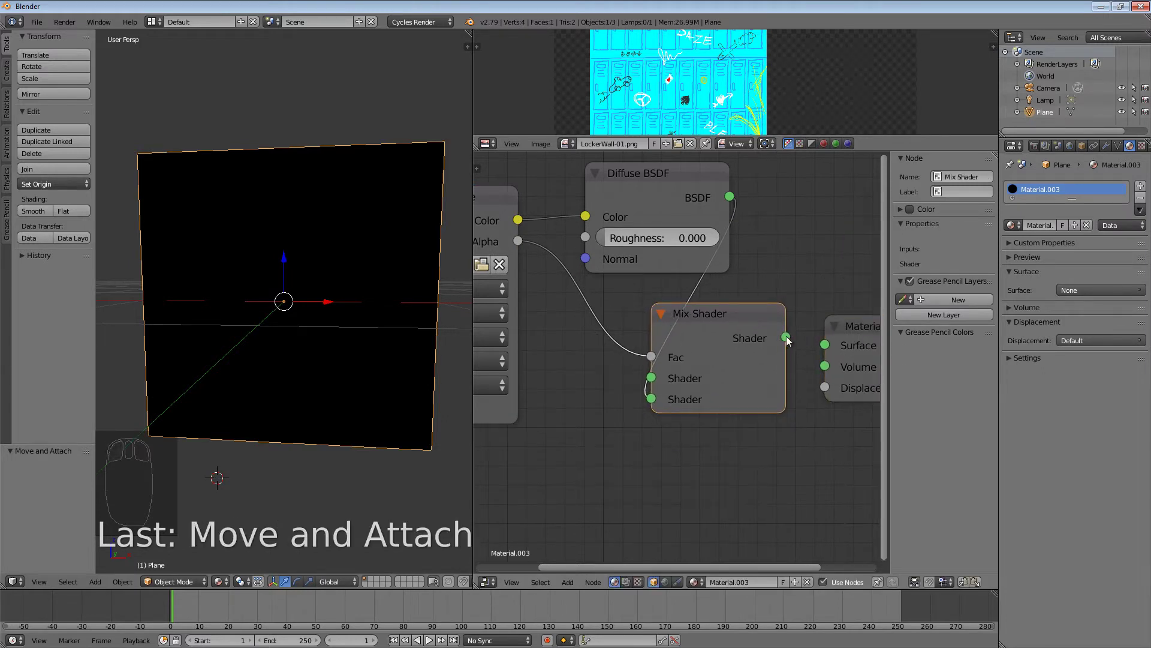
- Link the Mix Shader's Shader output to the Material Output's Surface input and move the Material Output close beside the Mix Shader
drag(786, 338, 824, 346)
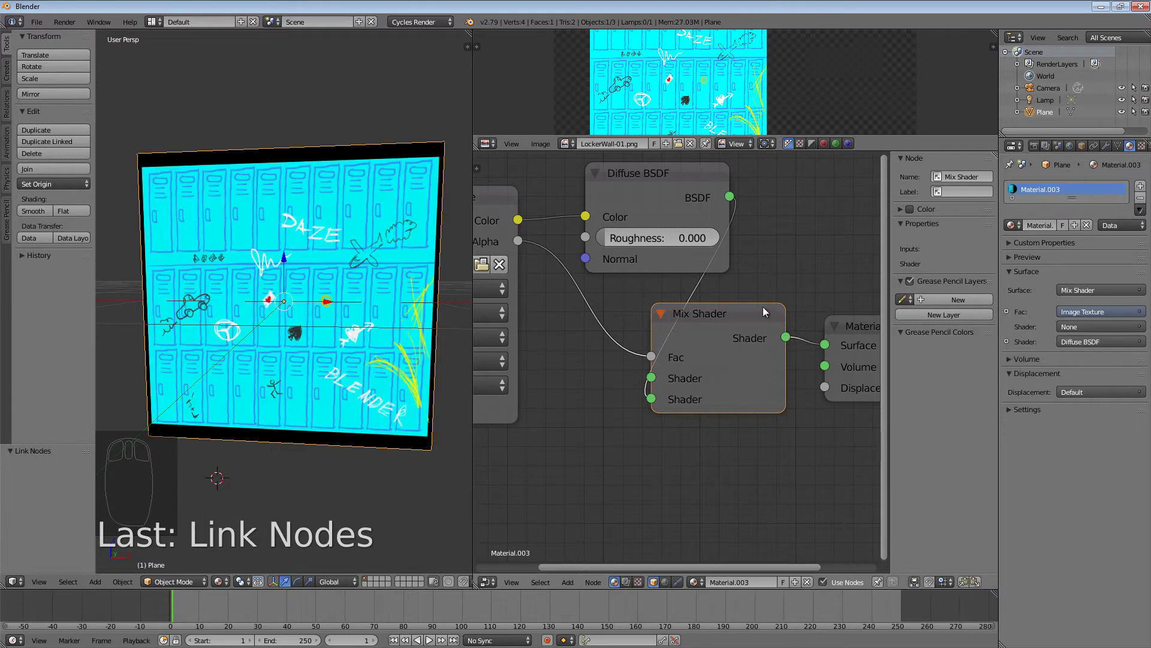
drag(745, 315, 755, 307)
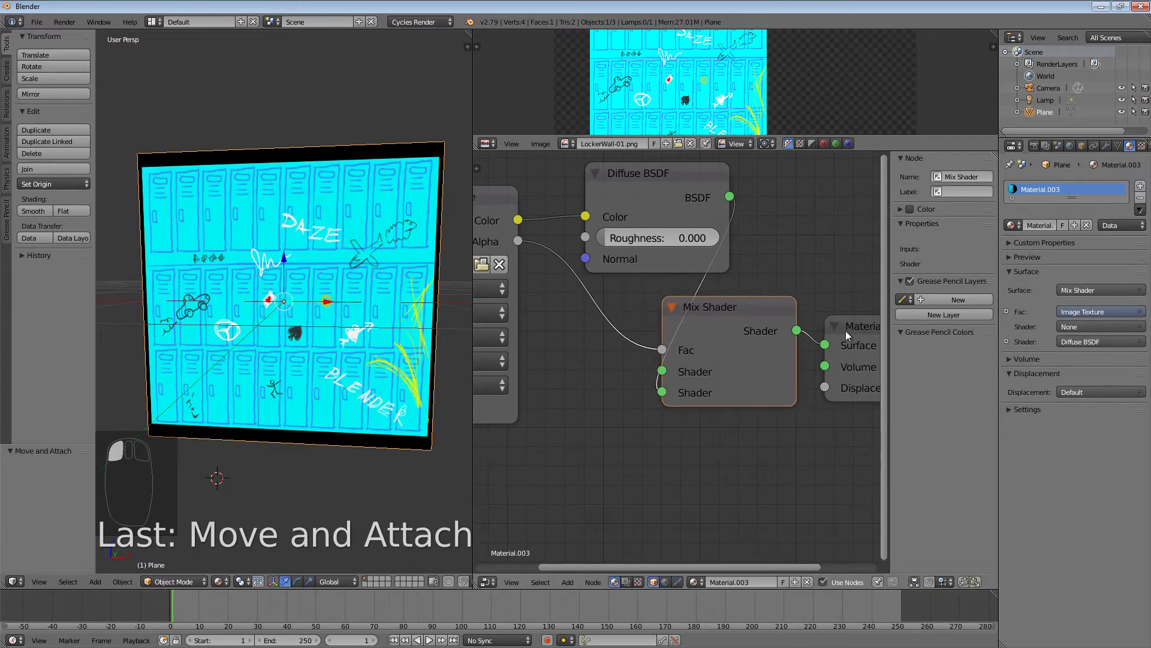
click(845, 329)
drag(853, 327, 813, 224)
drag(721, 301, 686, 292)
drag(851, 235, 834, 279)
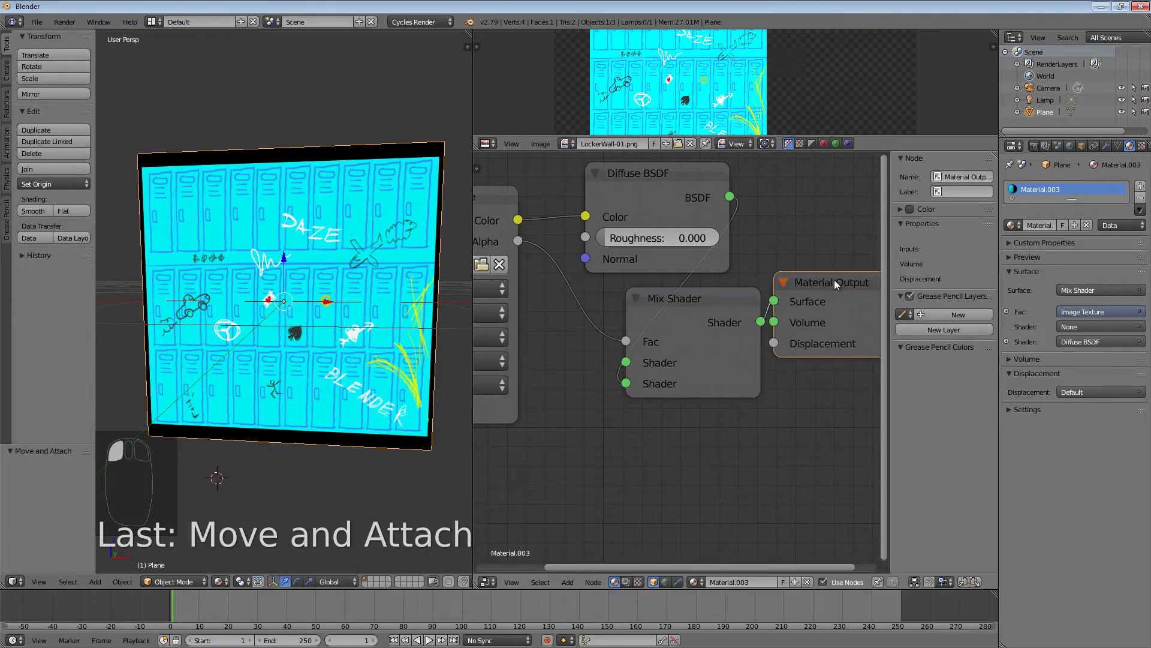
- Spread out the Diffuse BSDF, Mix Shader and Material Output nodes, leaving free space below the Diffuse BSDF for another shader
drag(722, 304, 745, 290)
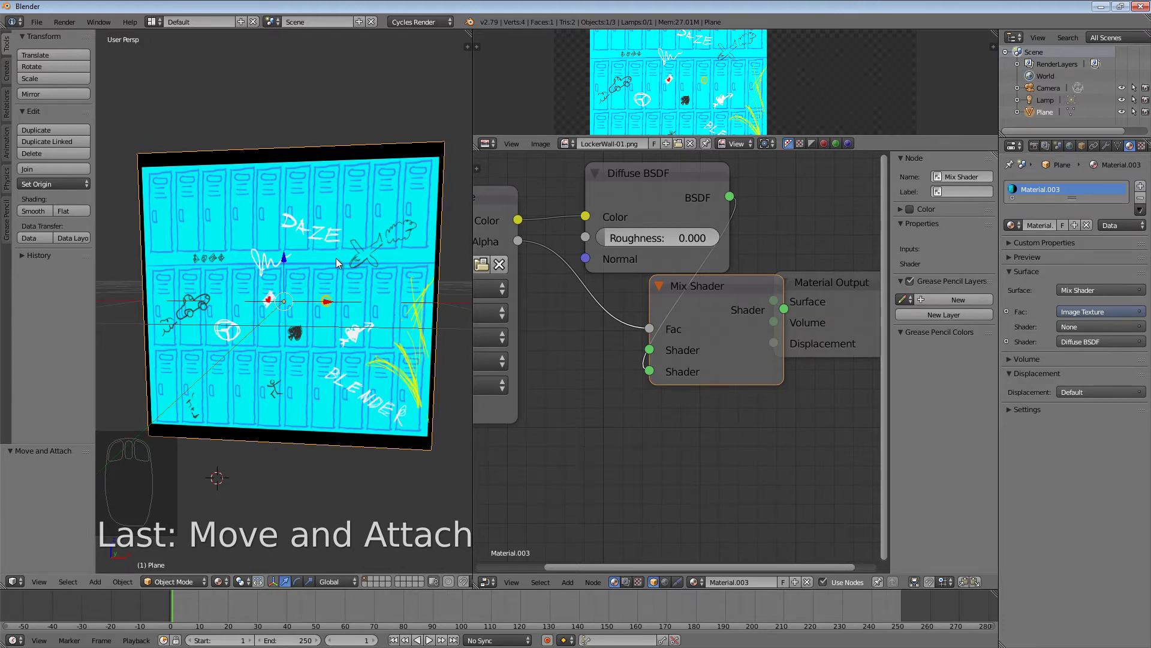
drag(700, 289, 823, 174)
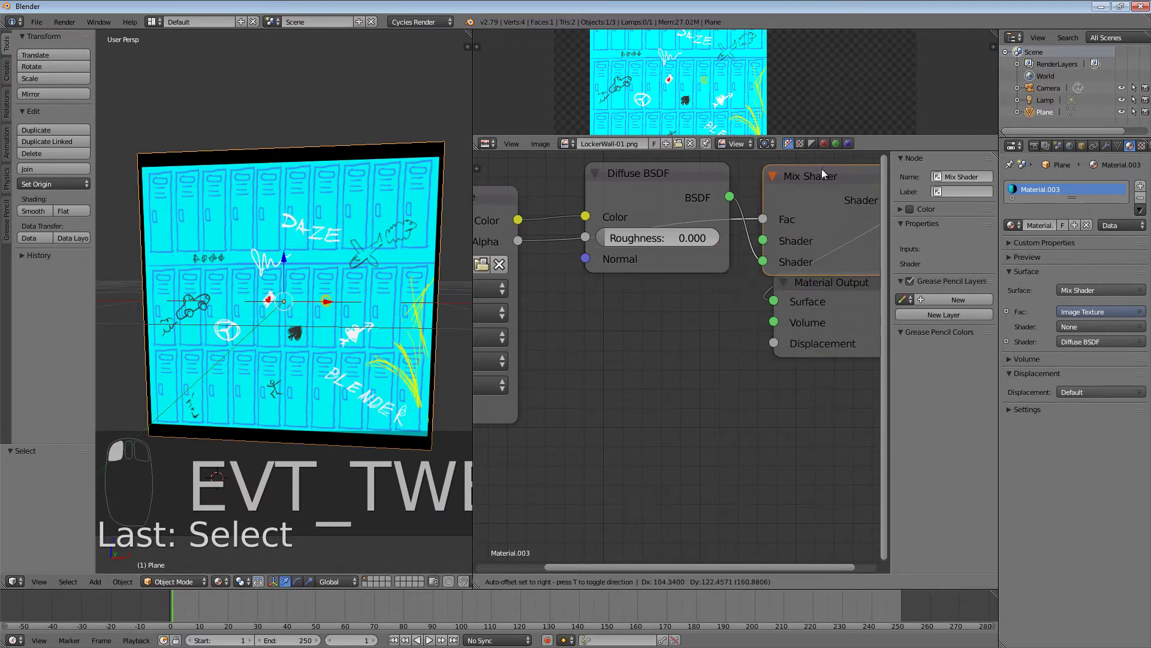
drag(682, 175, 627, 161)
drag(840, 173, 738, 320)
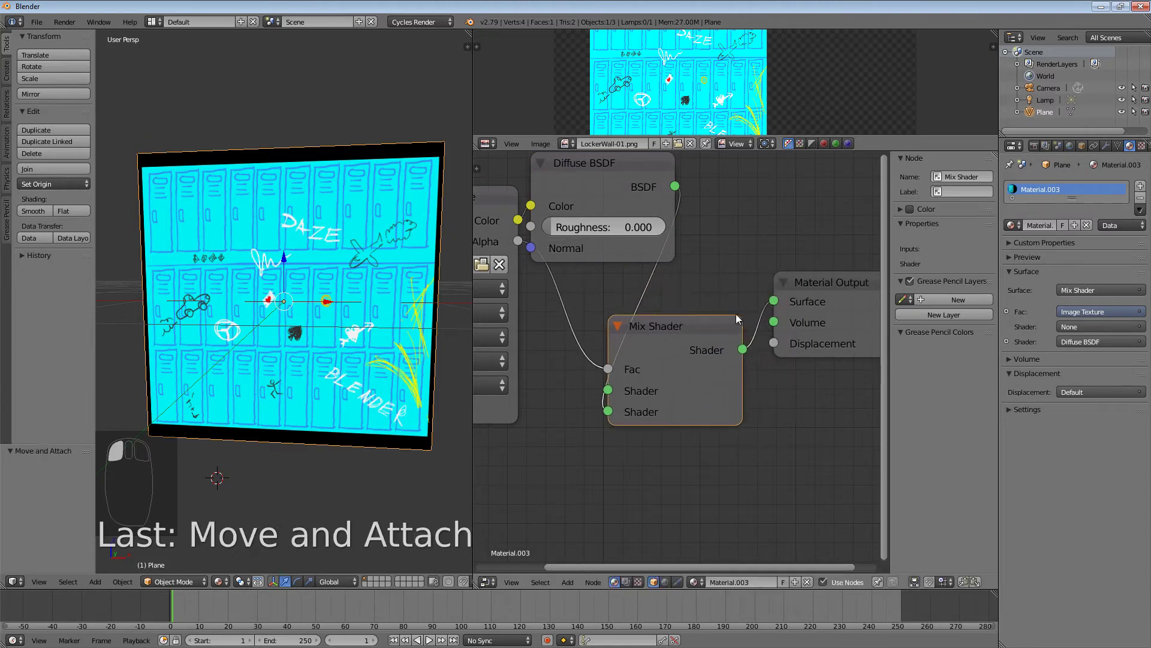
drag(808, 283, 840, 244)
drag(679, 323, 795, 362)
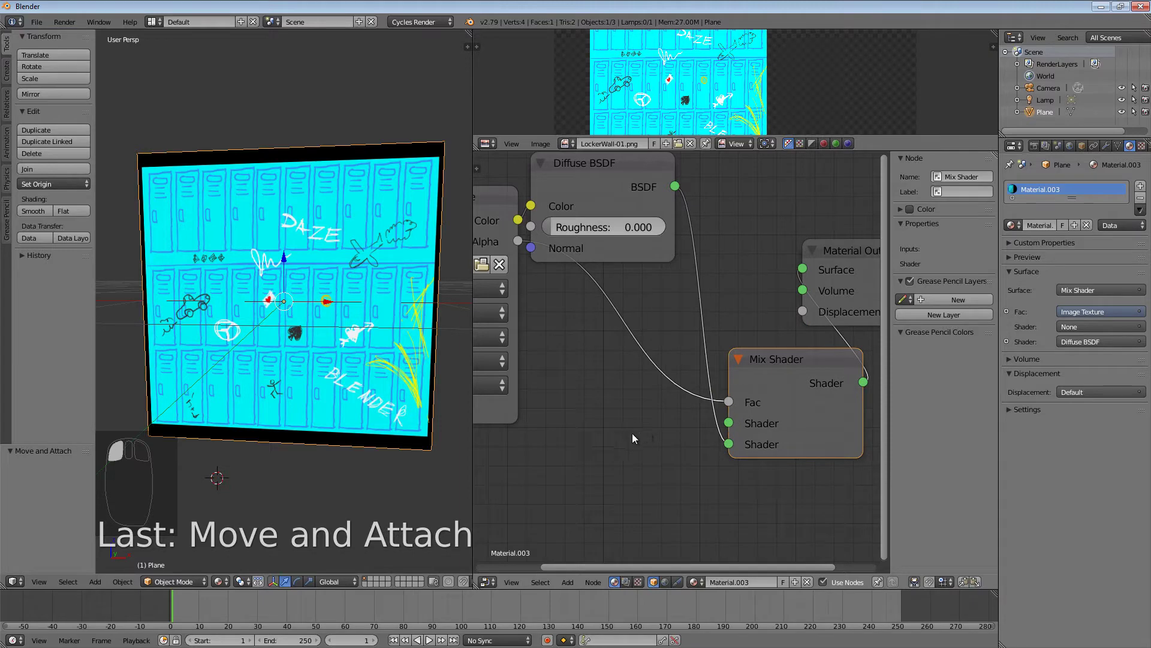
- Add a Transparent BSDF below the Diffuse BSDF and link its BSDF output to the Mix Shader's first Shader input
key(shift+a)
mouse_move(633, 433)
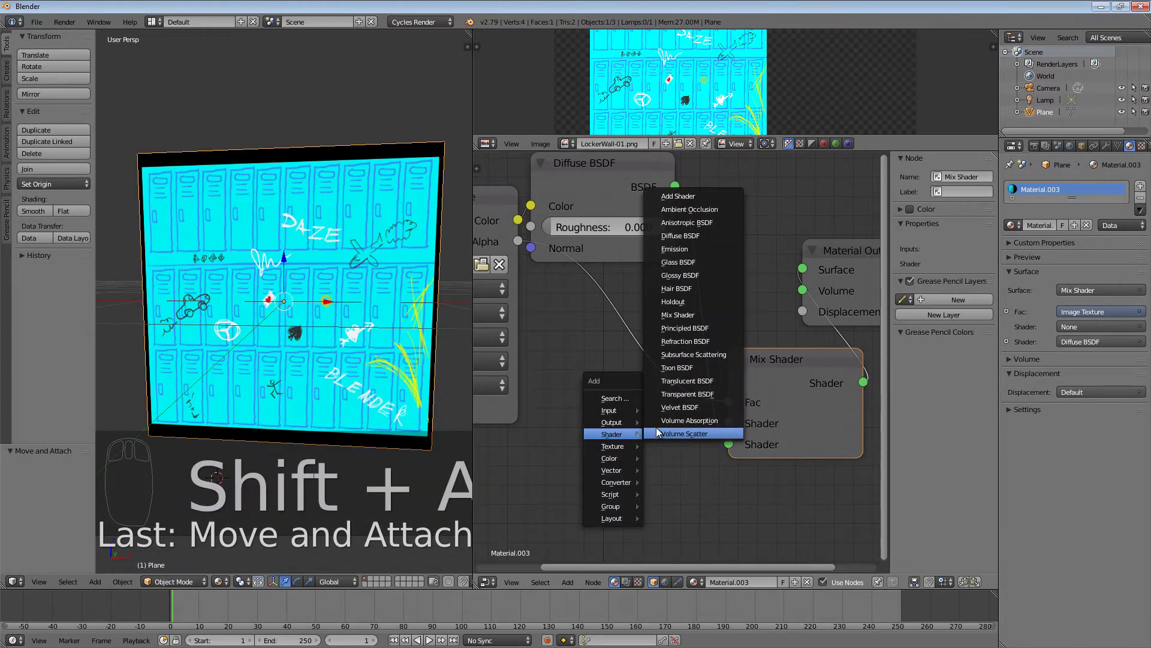
click(683, 394)
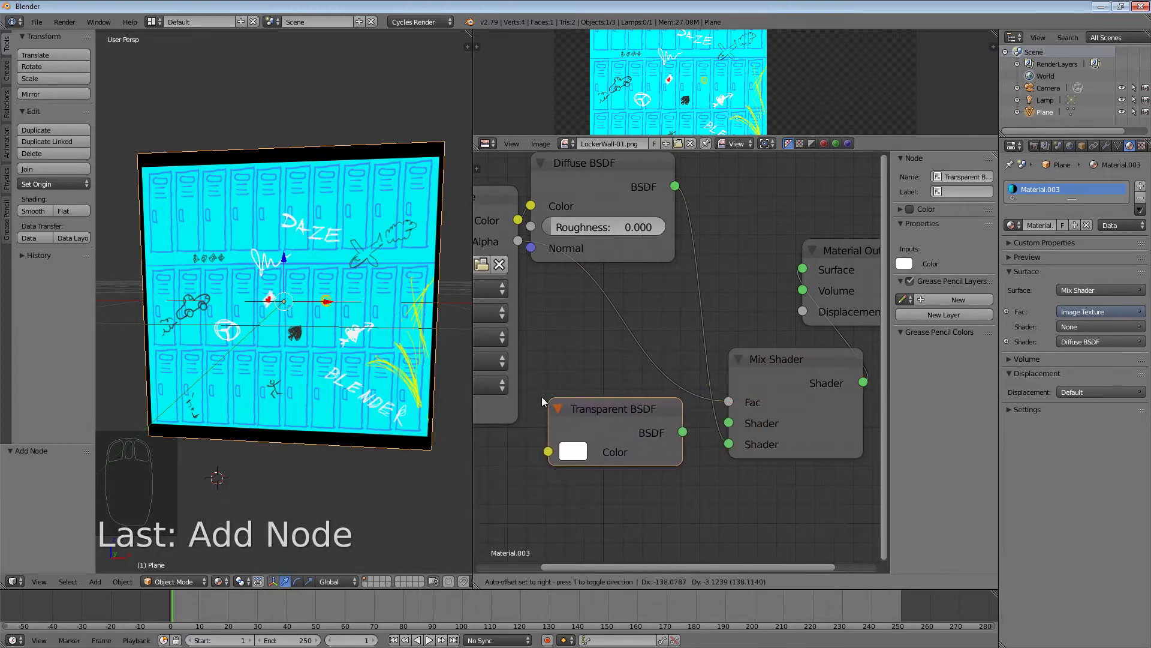
click(623, 442)
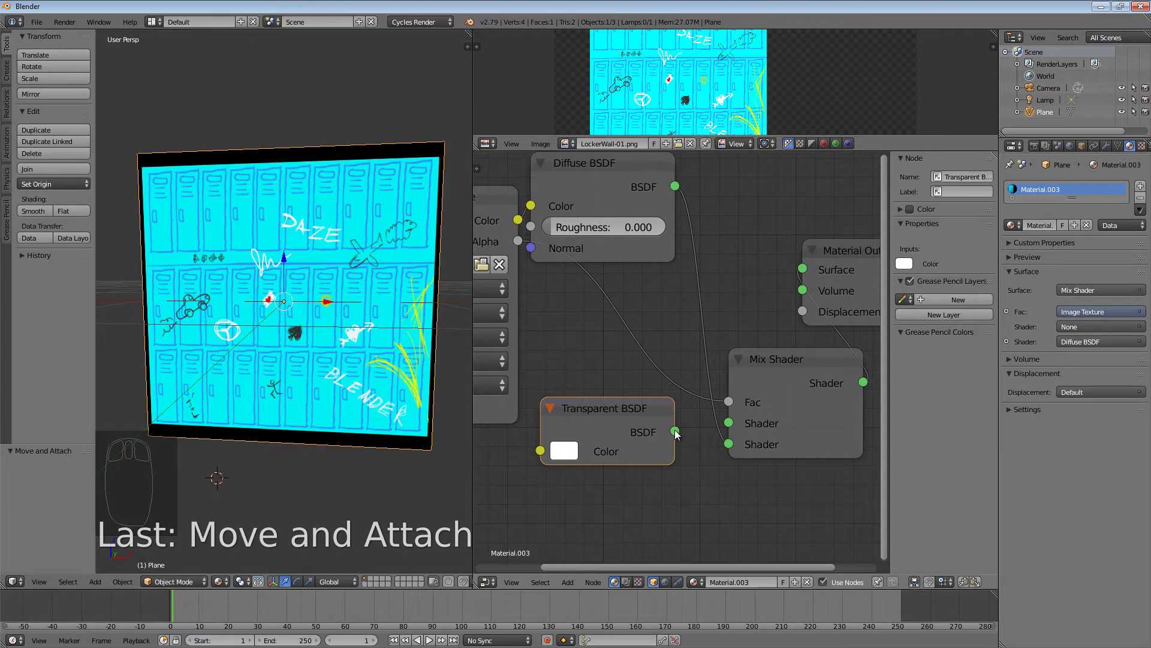
drag(675, 431, 727, 422)
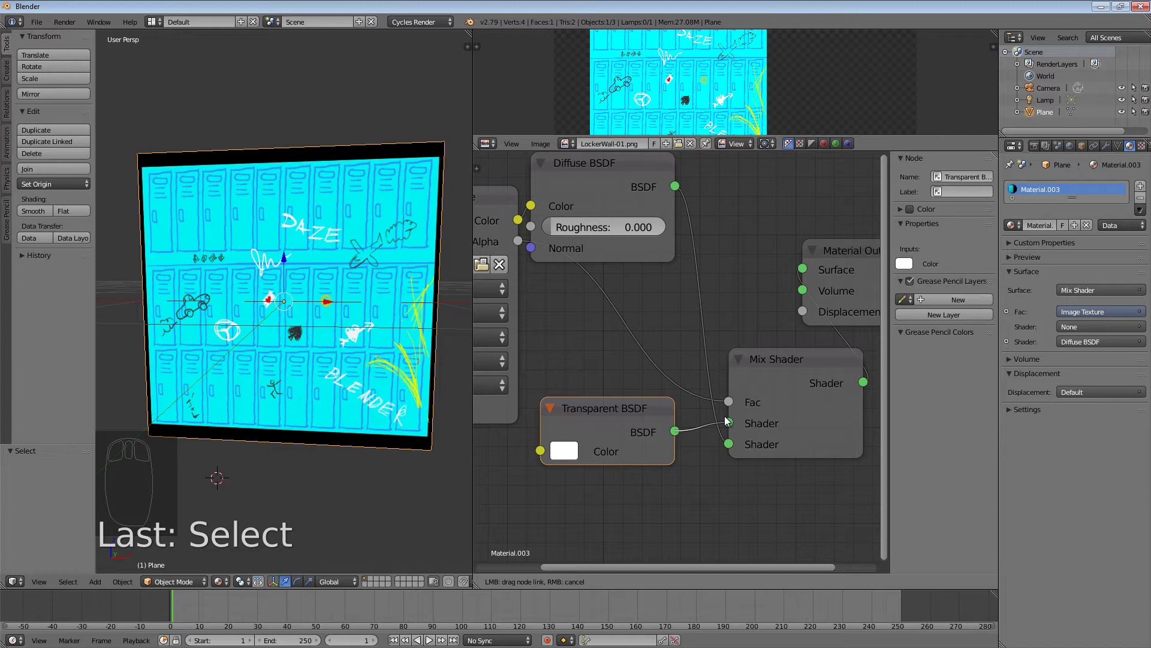
drag(728, 421, 727, 422)
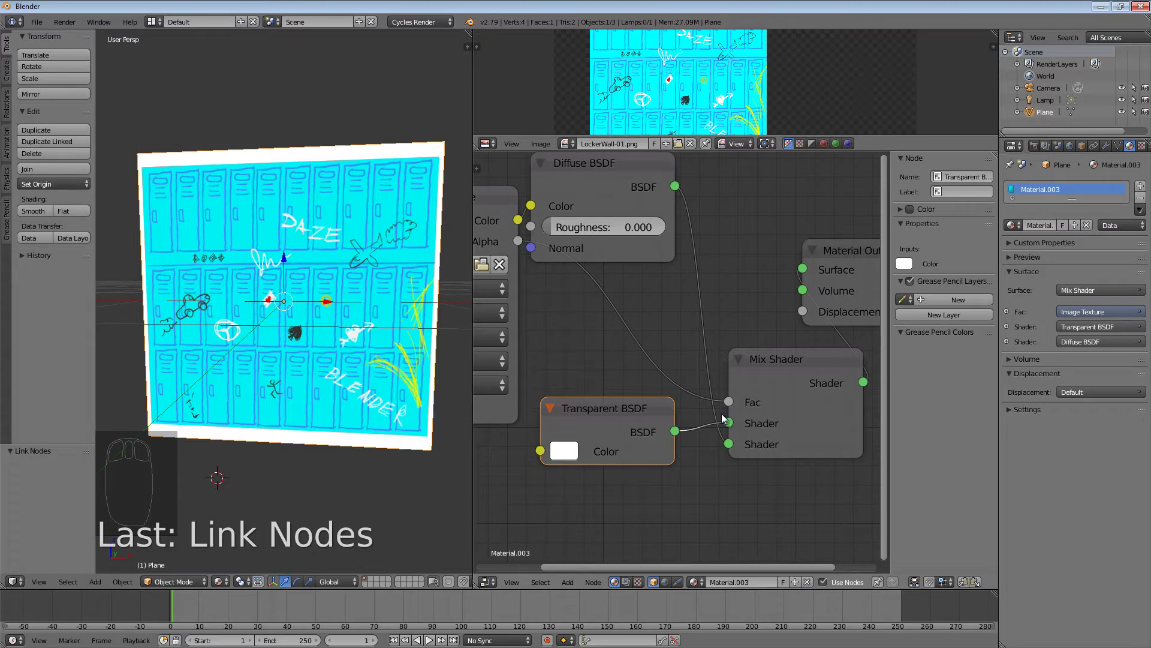
drag(604, 405, 629, 396)
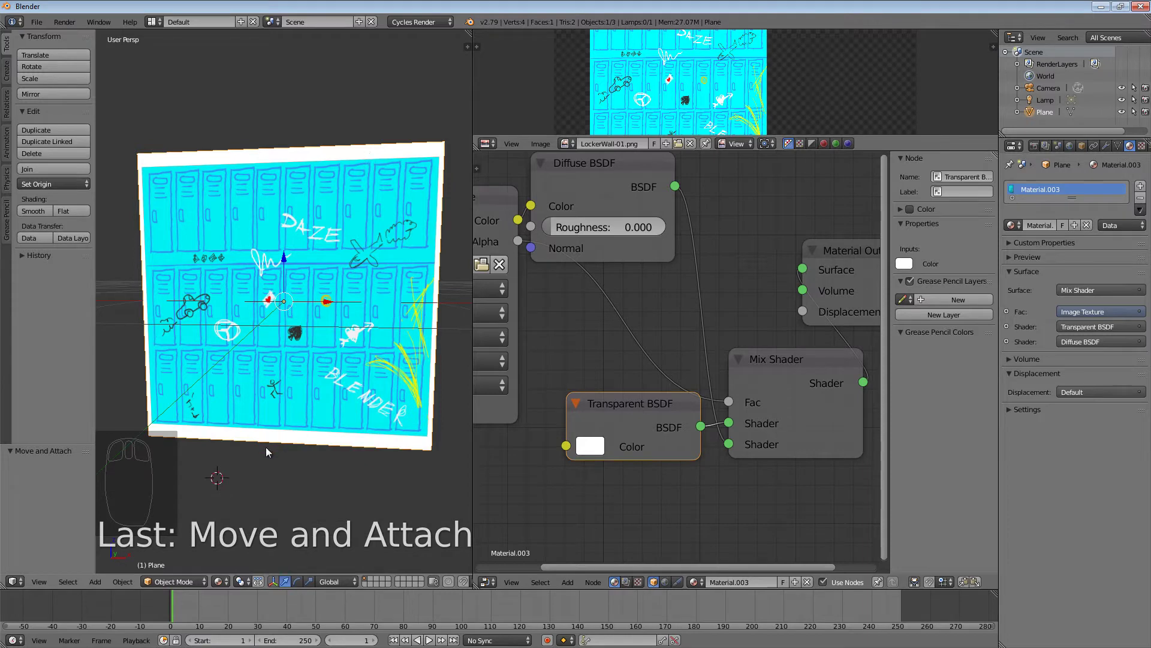
- Check the plane's transparent border in Rendered viewport shading and return the viewport to Material shading
click(219, 581)
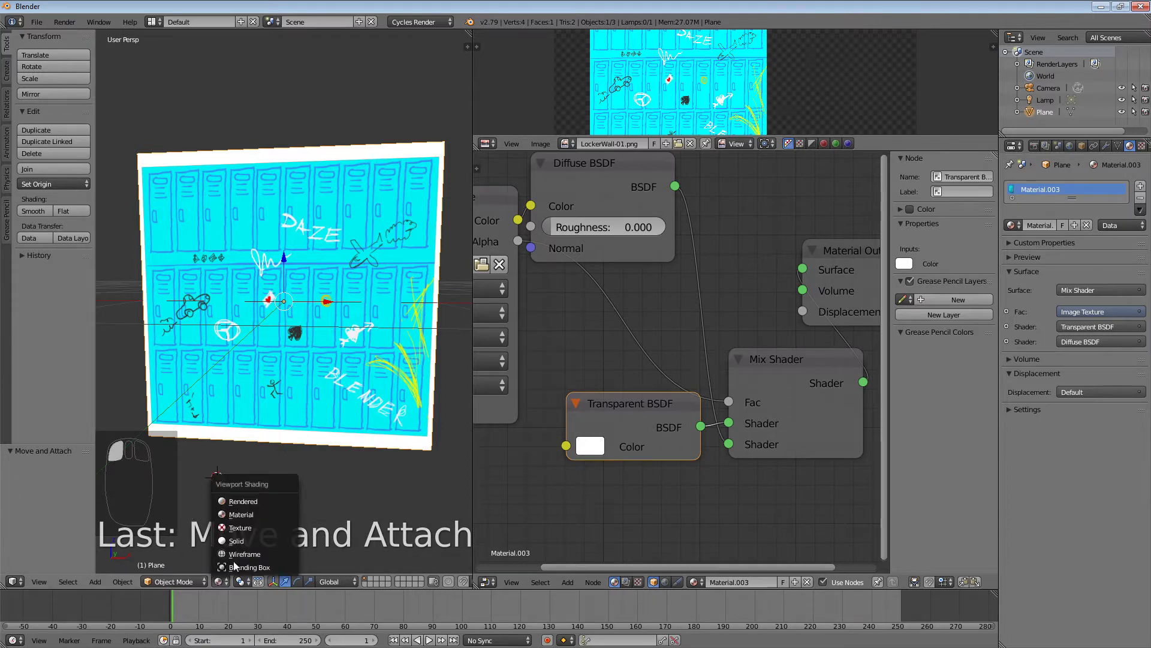
click(251, 503)
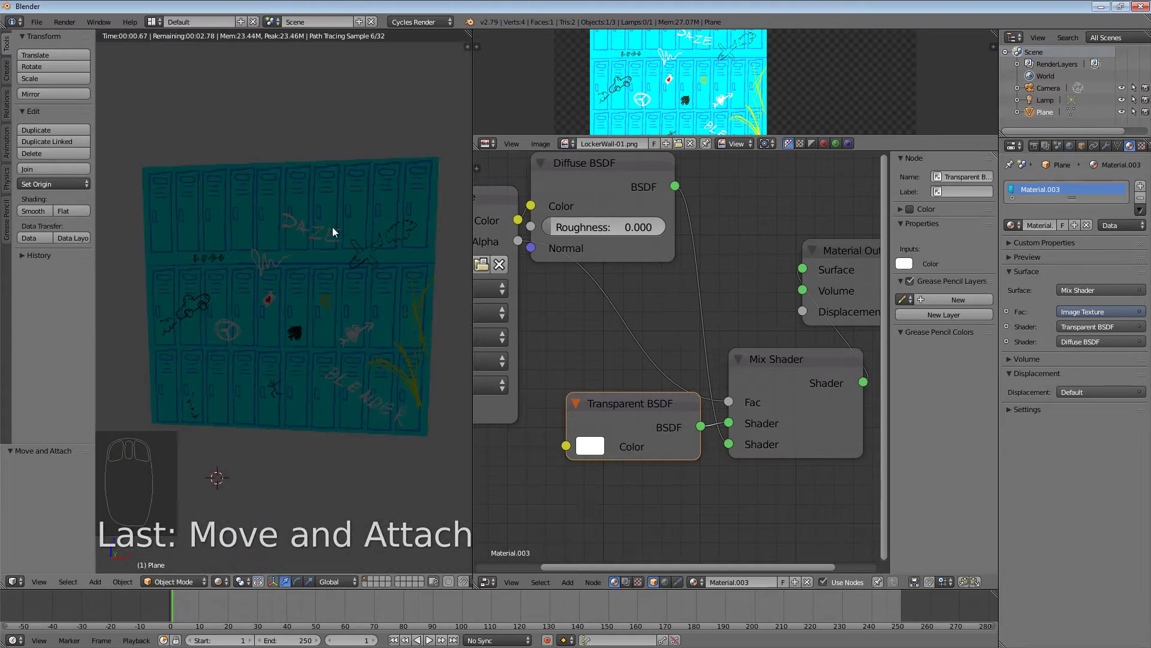
scroll(346, 206, up, 2)
scroll(344, 200, down, 3)
click(217, 580)
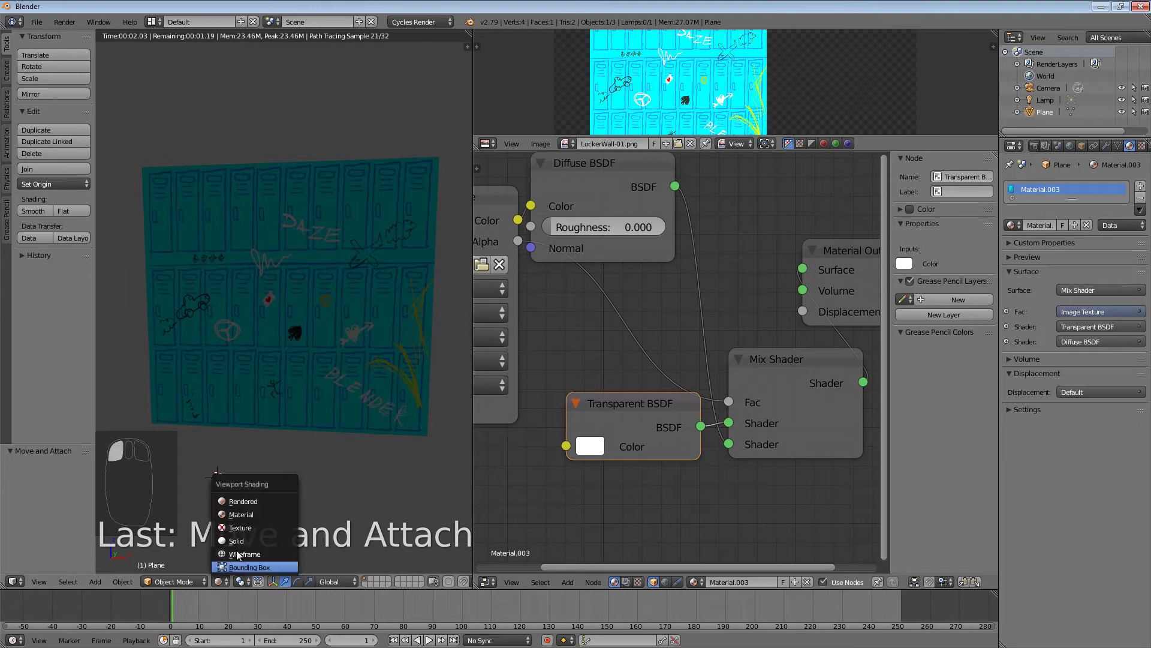
click(242, 514)
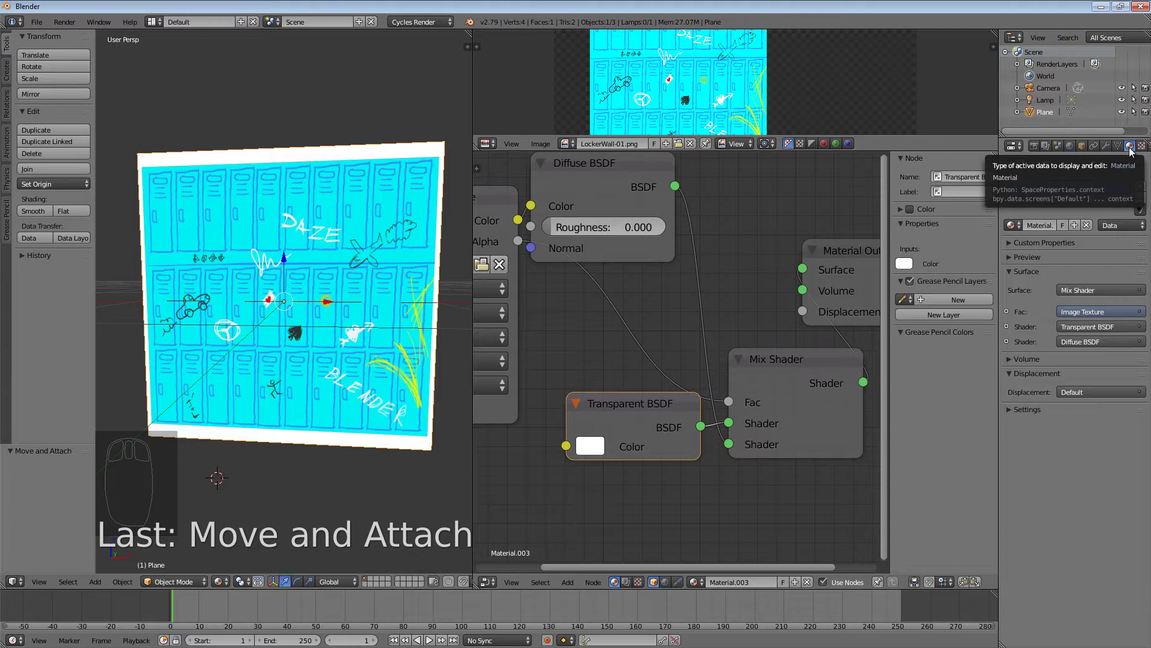
- Set the material's Viewport Alpha blend mode to Alpha Clip in its settings
click(1027, 410)
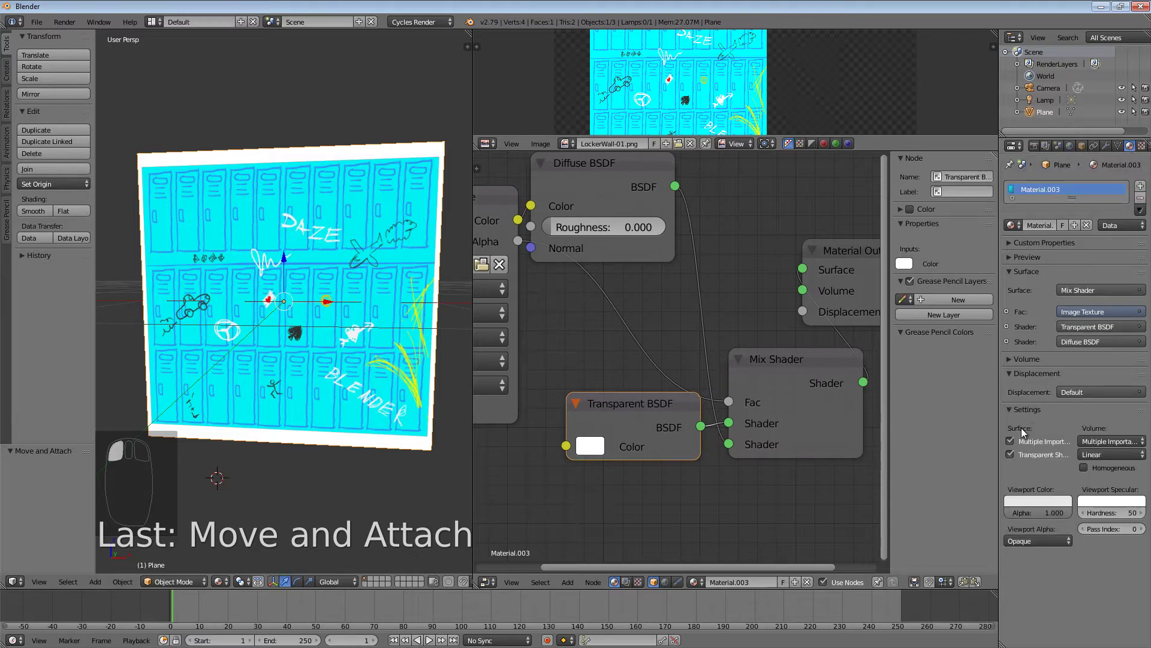
click(1038, 541)
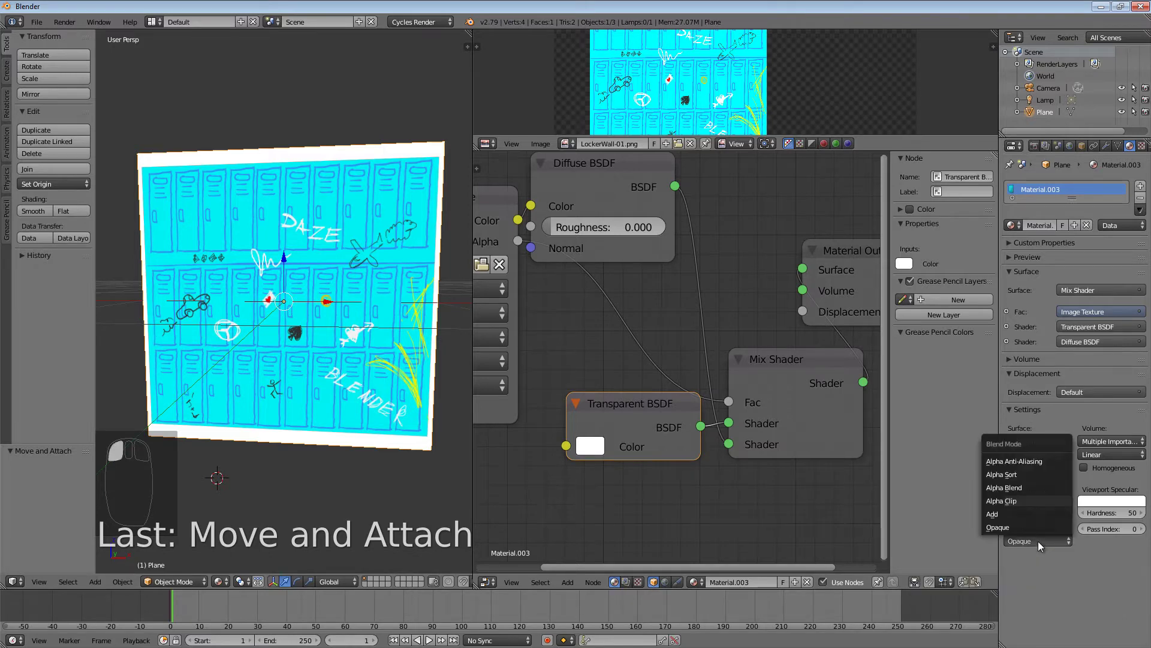
click(1024, 500)
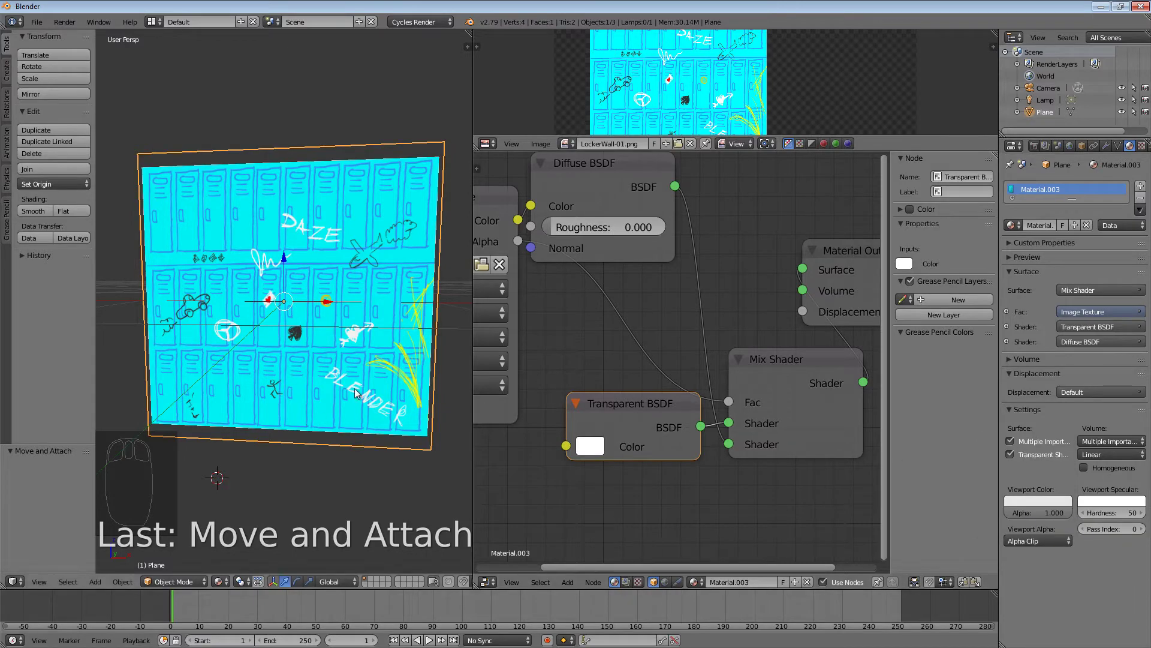
mouse_move(356, 413)
middle_down()
mouse_move(384, 444)
mouse_move(308, 371)
mouse_move(307, 429)
mouse_move(375, 401)
middle_up()
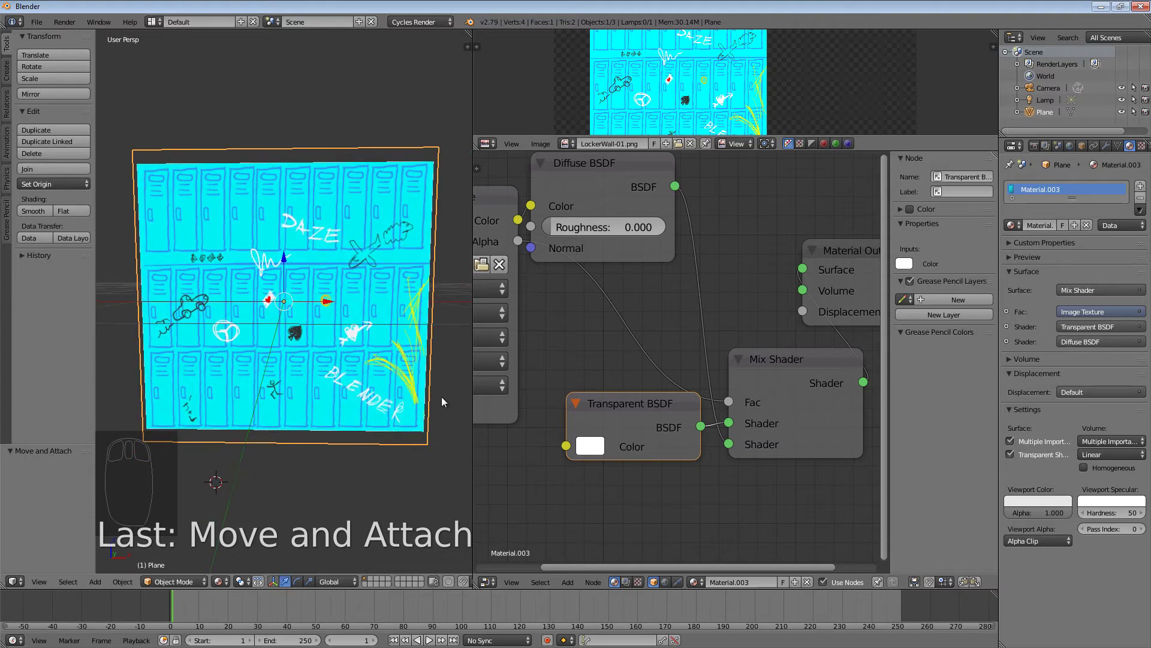
- Tidy the node tree into a left-to-right flow, with the Transparent BSDF directly beneath the Diffuse BSDF, ahead of the Mix Shader
scroll(645, 399, down, 5)
scroll(645, 399, up, 3)
click(653, 378)
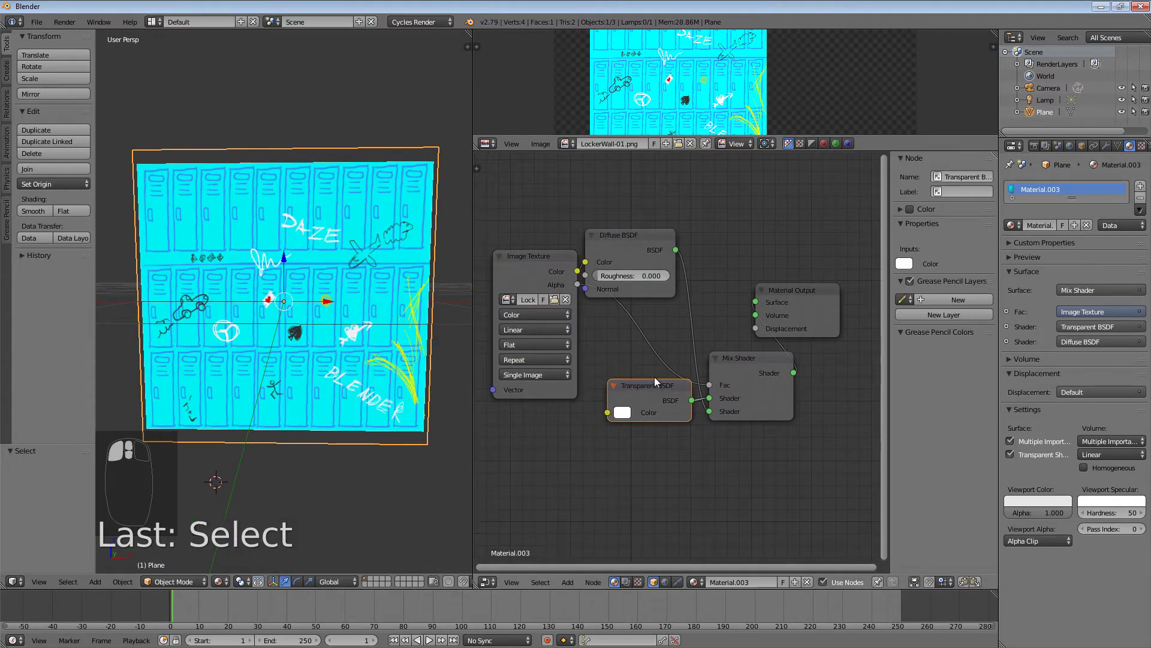
drag(653, 376, 641, 333)
drag(744, 358, 754, 294)
drag(644, 236, 640, 178)
drag(552, 257, 529, 215)
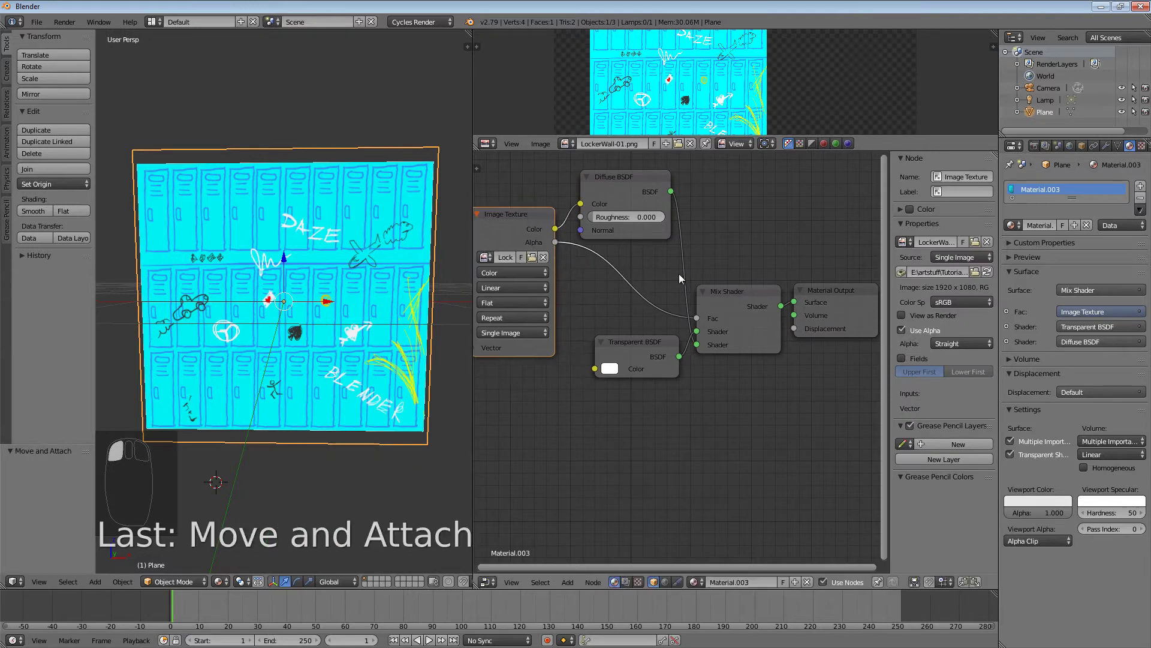
drag(650, 336, 633, 274)
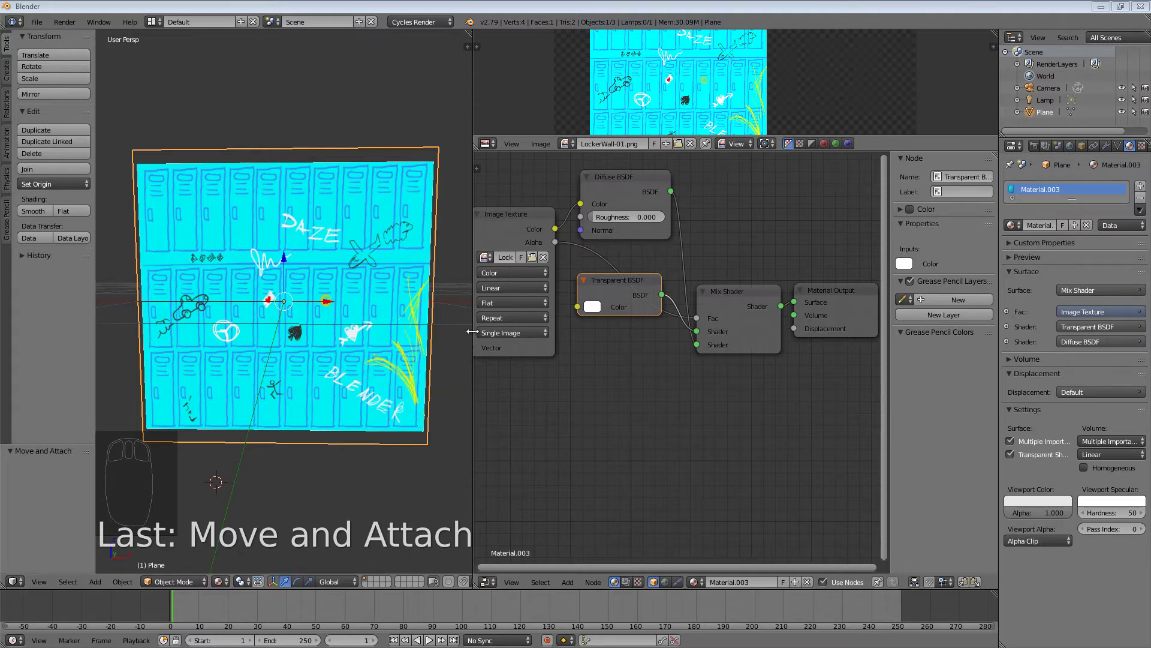
- Widen the 3D viewport at the expense of the node editor and frame the whole plane
drag(473, 332, 620, 340)
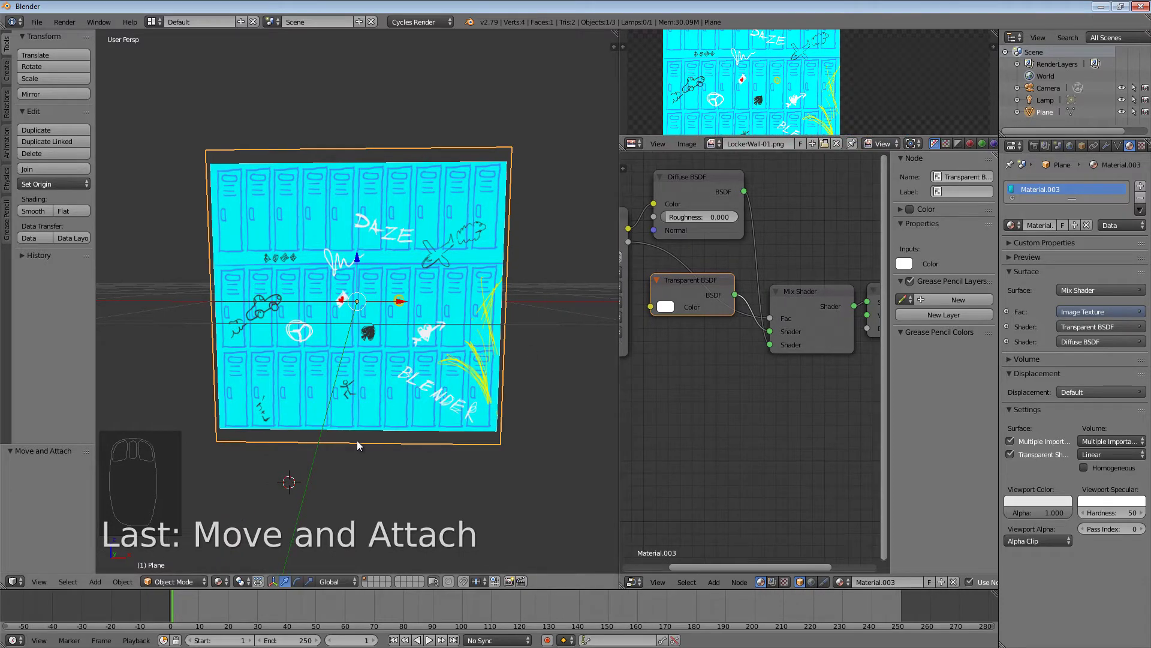
scroll(380, 419, down, 2)
scroll(380, 418, up, 1)
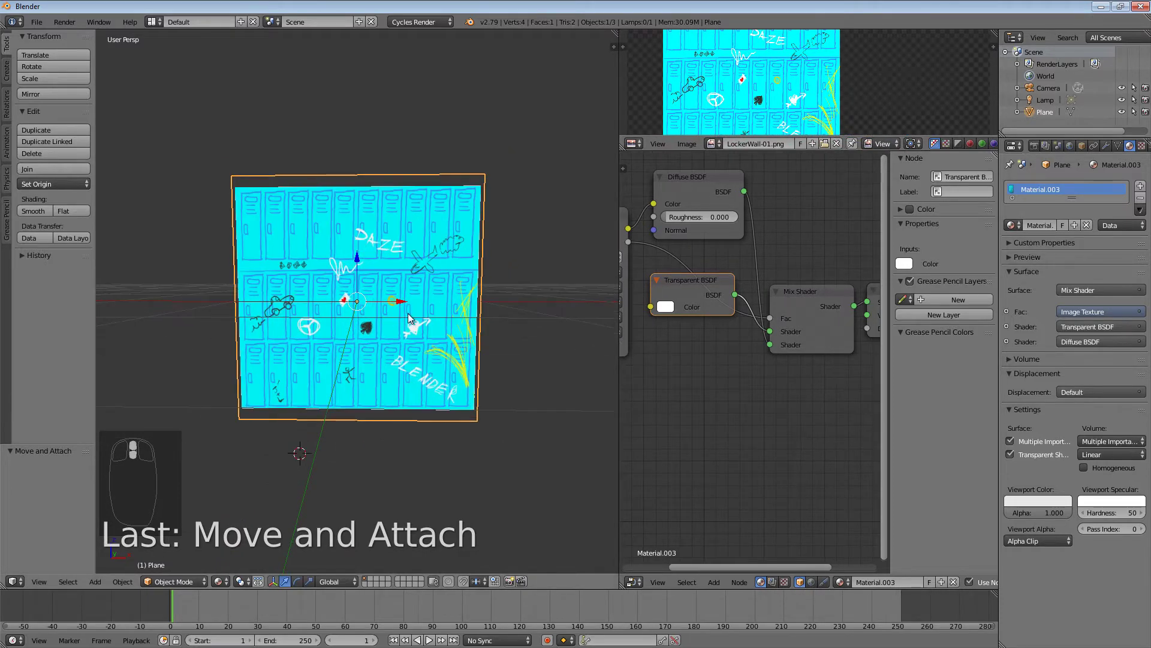
- Duplicate the locker plane in place and rotate the copy 90° about the global Z axis
right_click(412, 220)
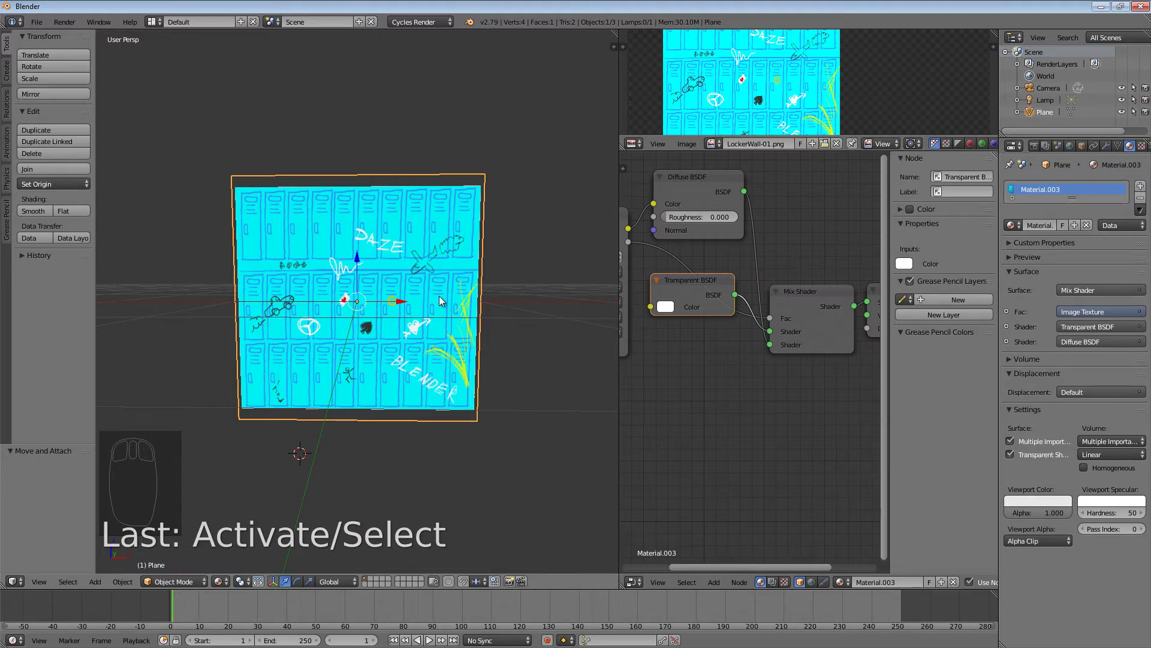
key(shift+d)
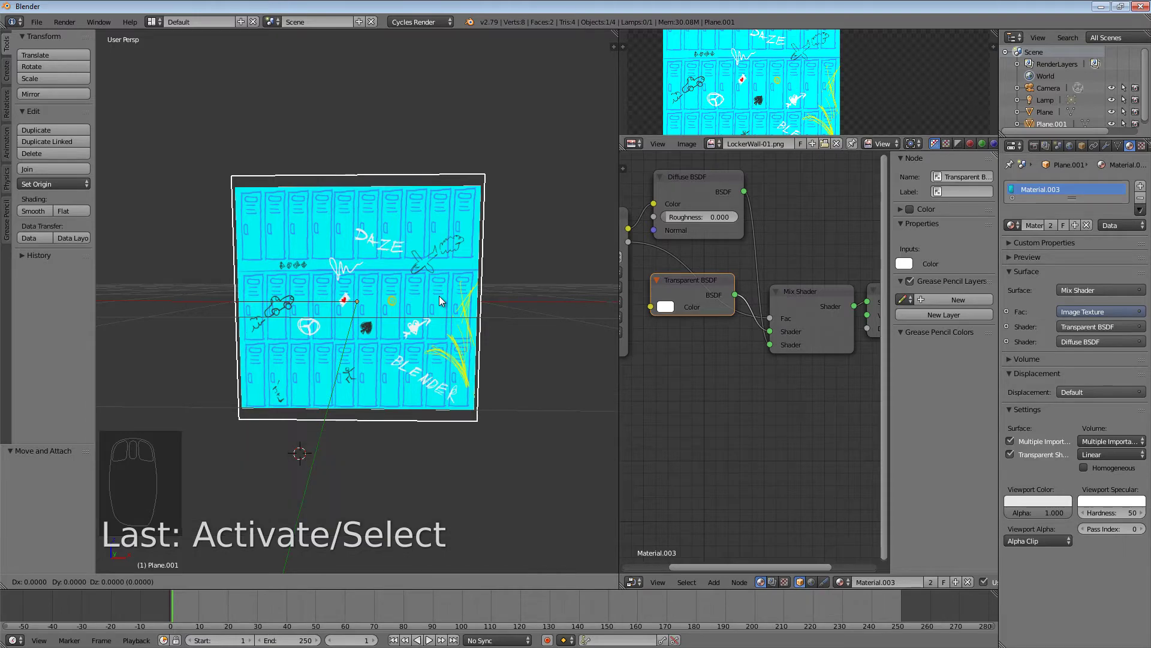
key(r)
key(z)
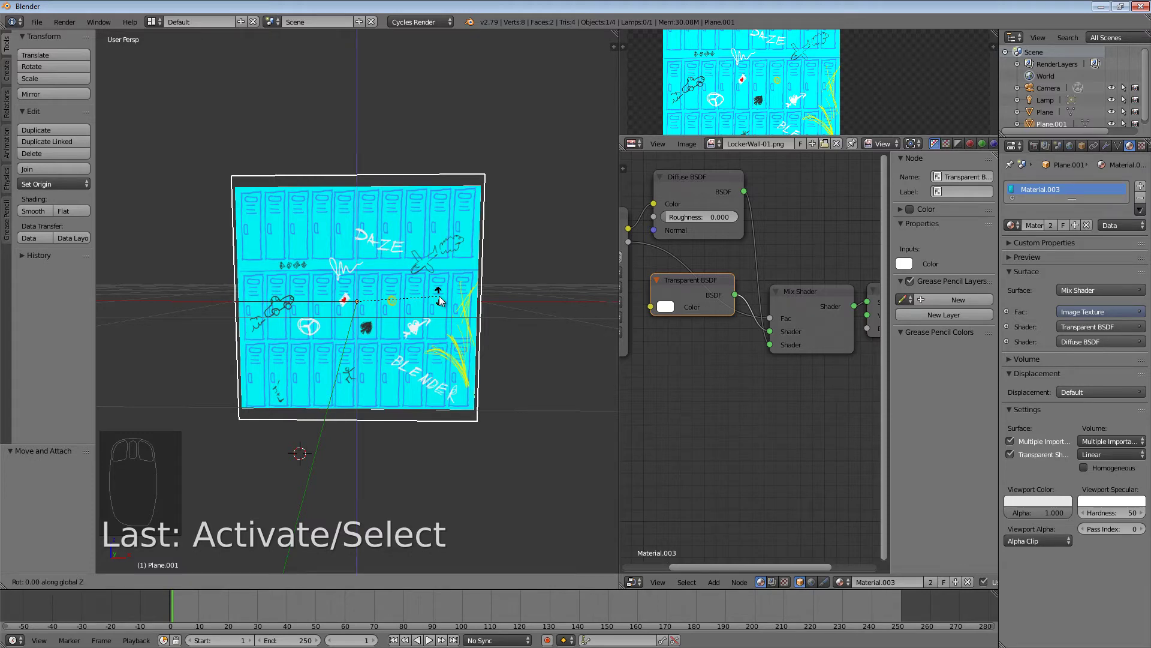
text(90)
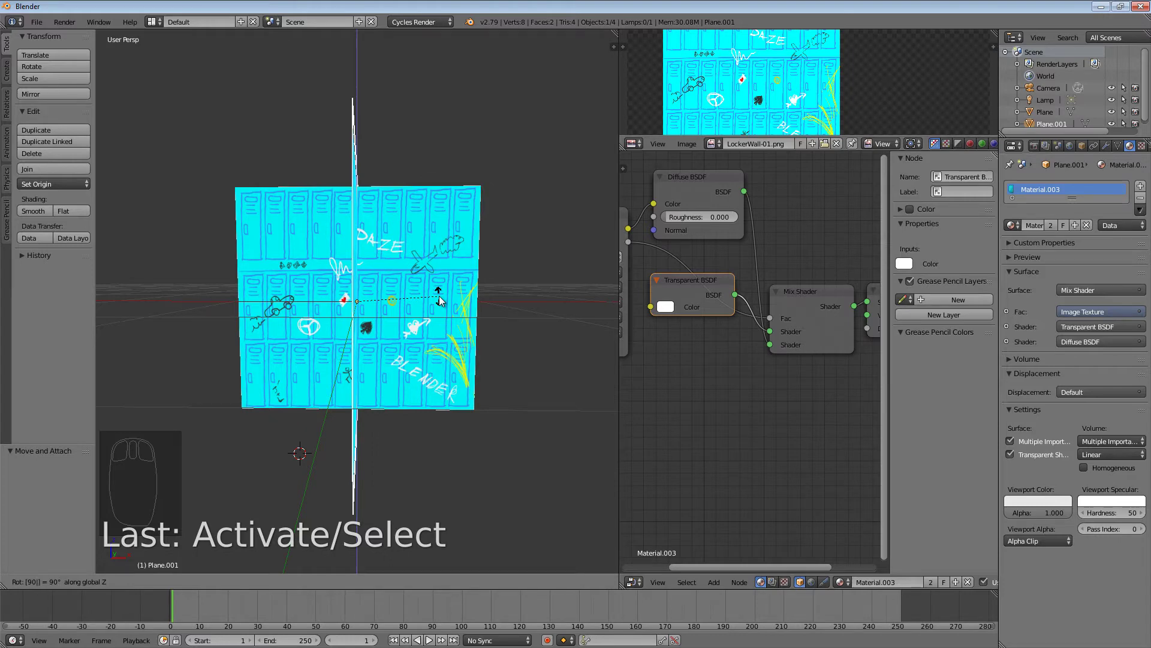
key(Return)
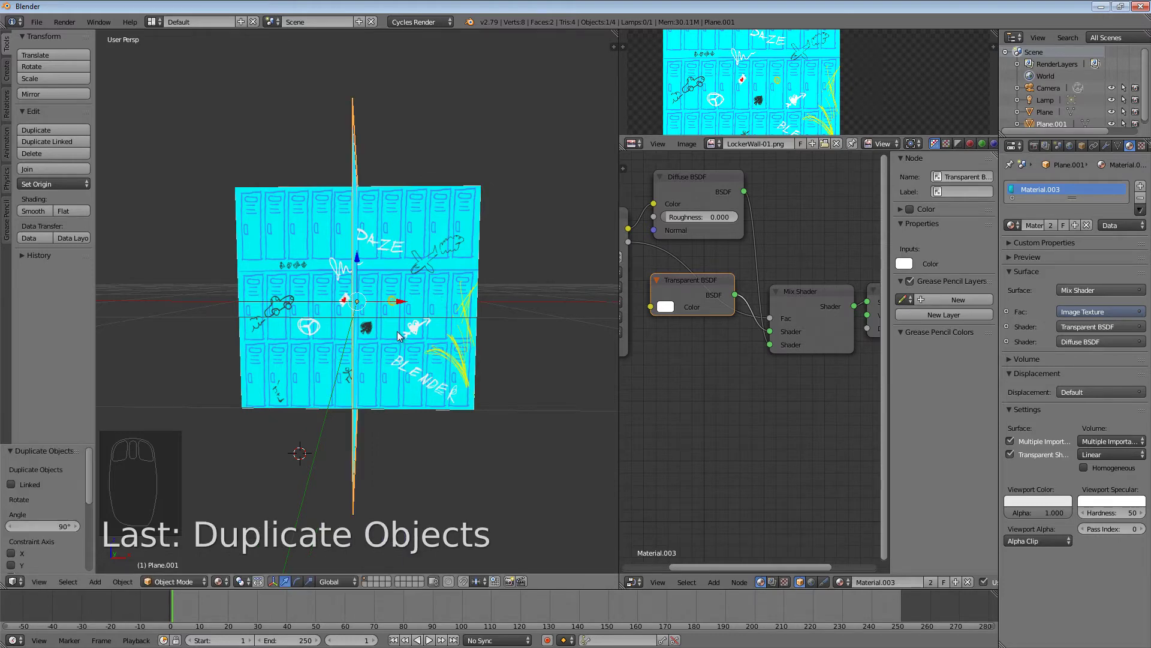
- Move the rotated plane copy along the X axis by about 0.925, plus a further 0.039, and inspect its transparent edges
middle_drag(401, 339, 398, 432)
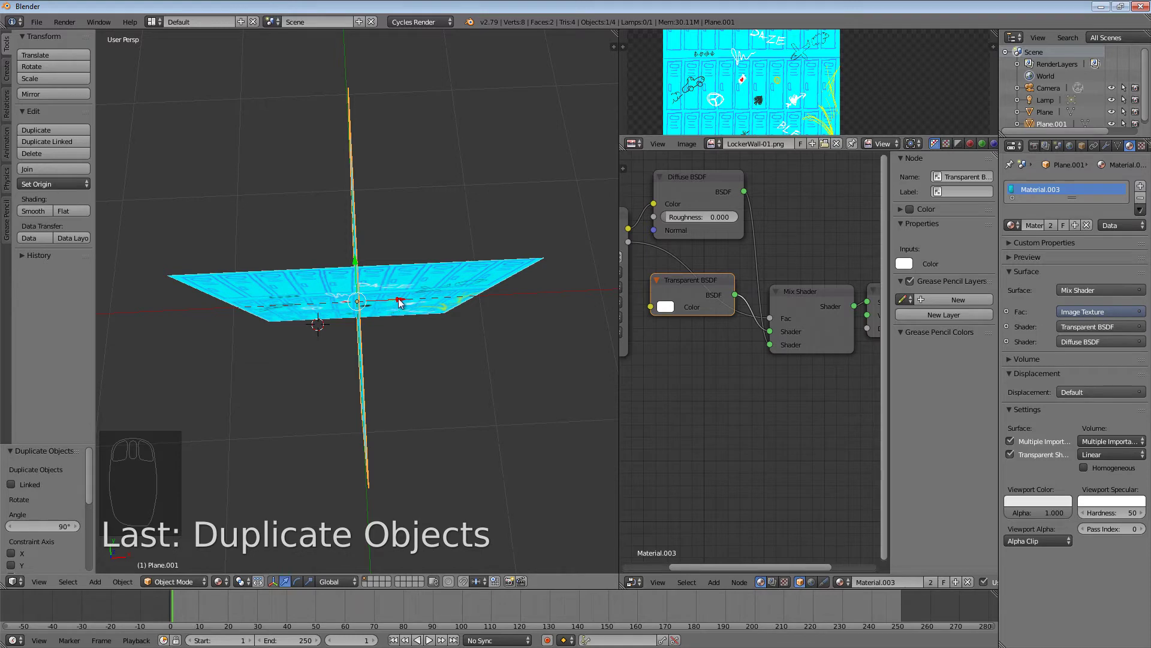
scroll(400, 303, up, 4)
scroll(400, 303, down, 3)
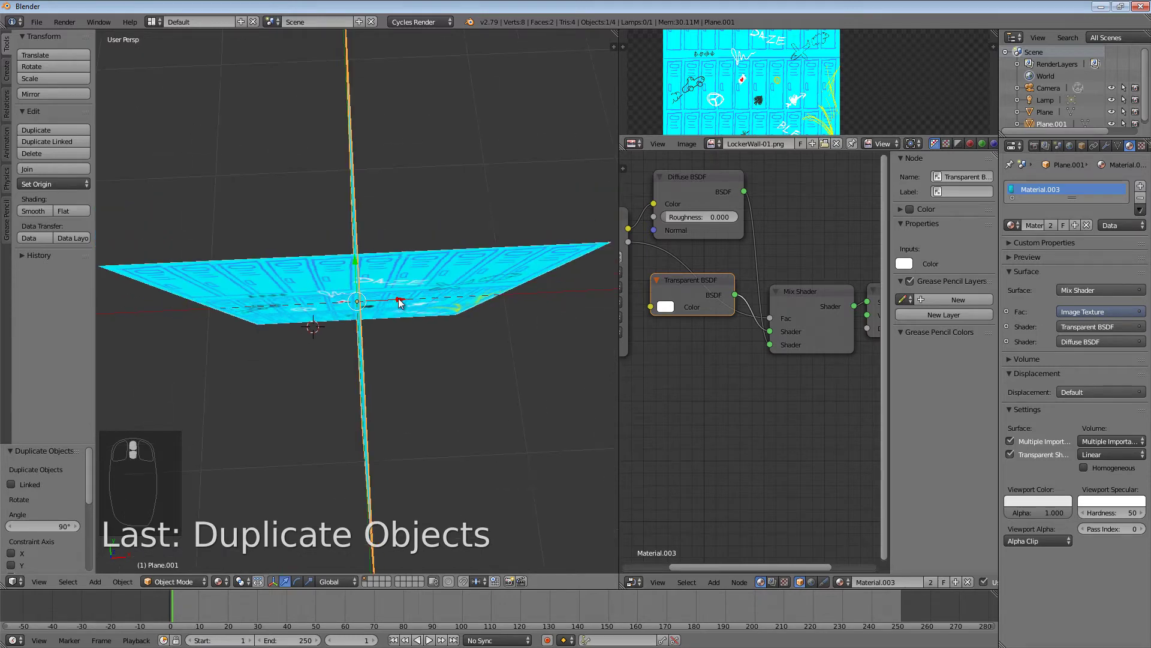
drag(401, 303, 503, 335)
middle_drag(506, 336, 412, 286)
scroll(412, 300, down, 4)
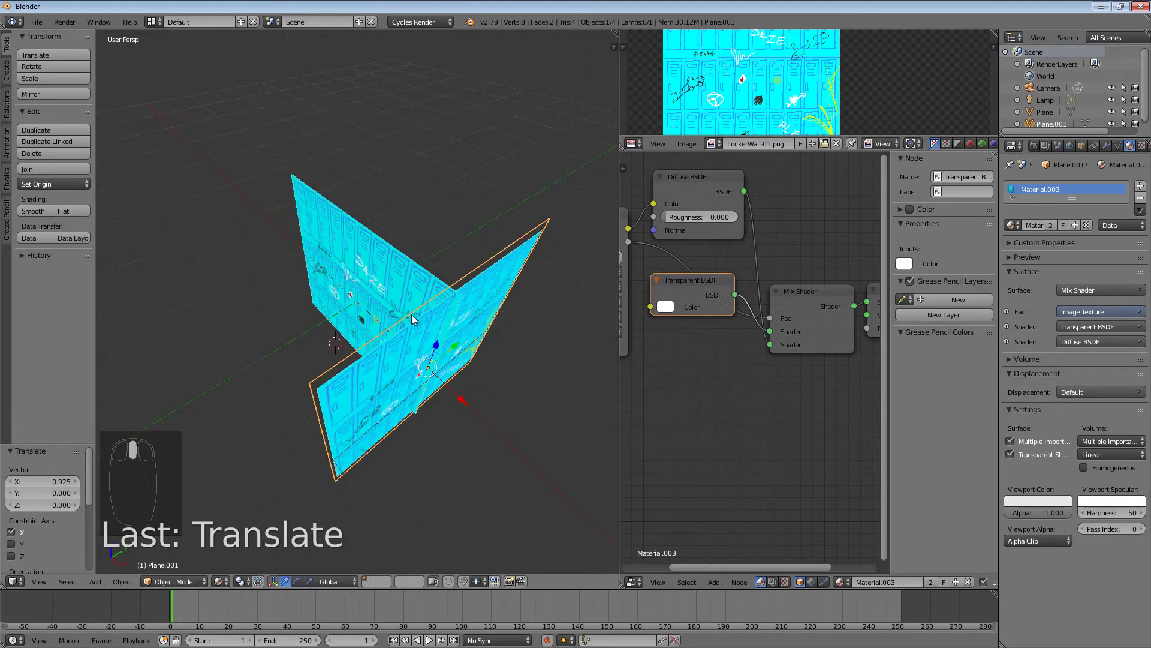
drag(444, 388, 451, 389)
middle_drag(451, 389, 415, 369)
scroll(422, 430, up, 5)
scroll(415, 369, down, 8)
scroll(386, 363, up, 8)
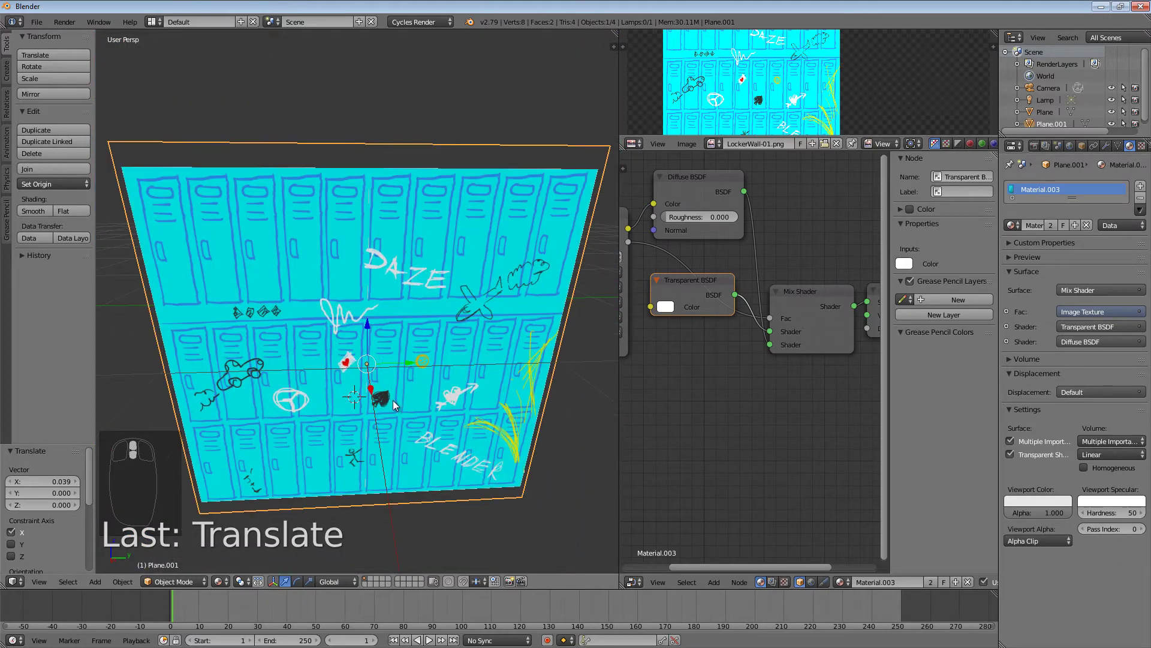
- Move the rotated locker plane along the Y axis by -0.979, plus a further 0.011, so it meets the back wall's corner
drag(402, 330, 131, 296)
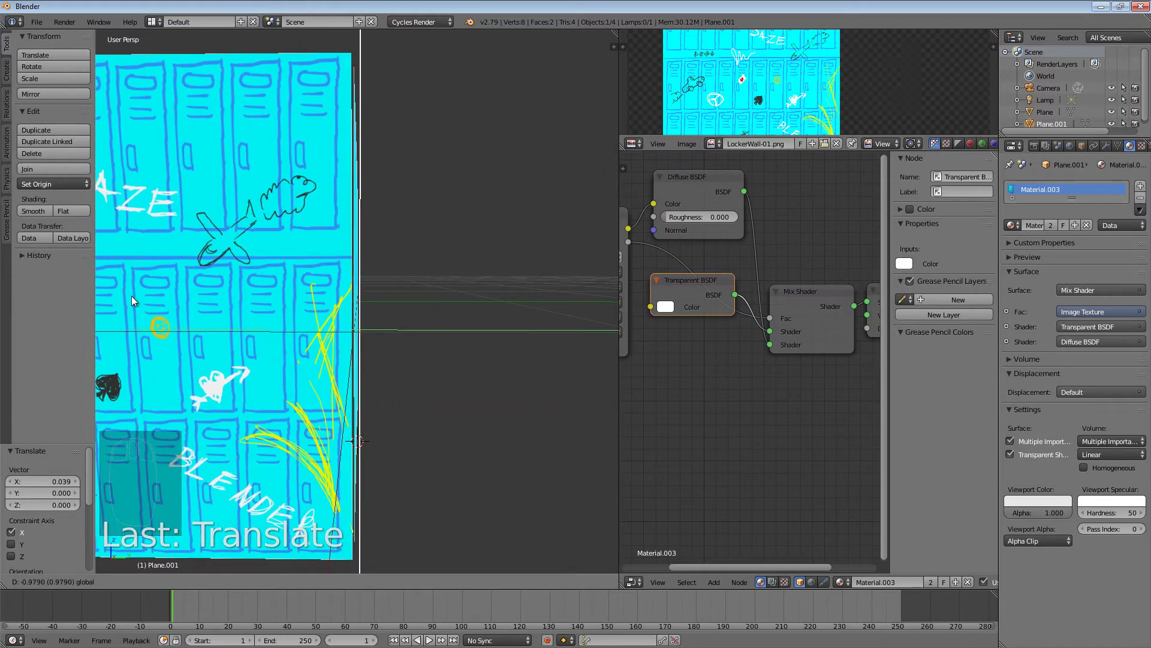
middle_drag(131, 296, 289, 373)
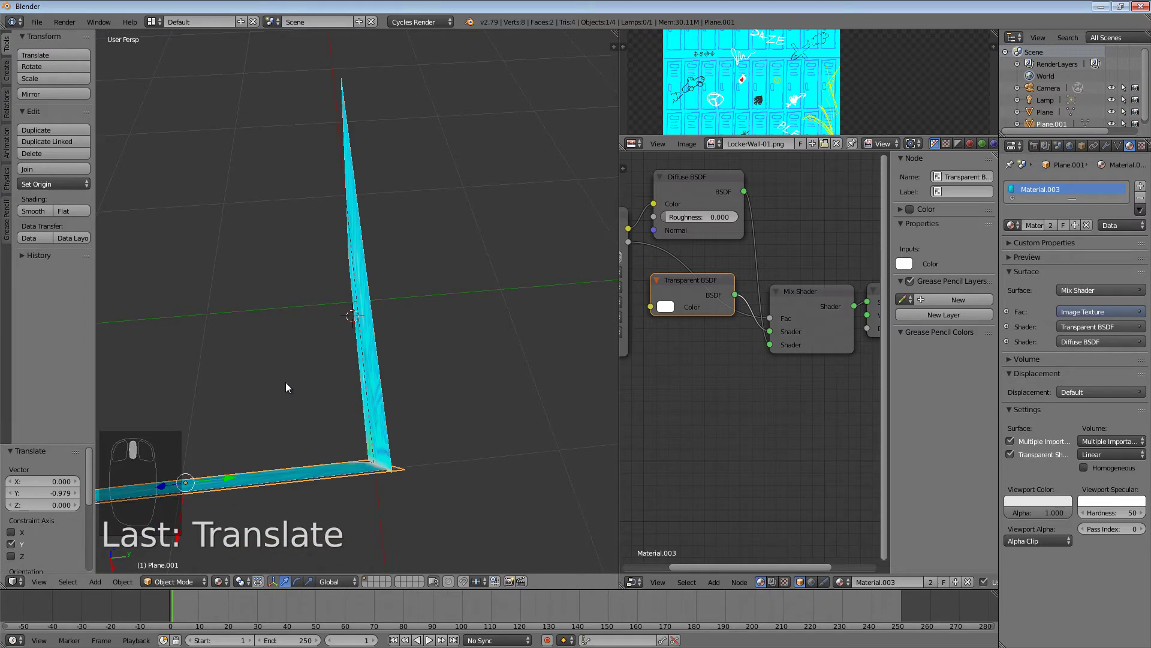
scroll(280, 395, up, 2)
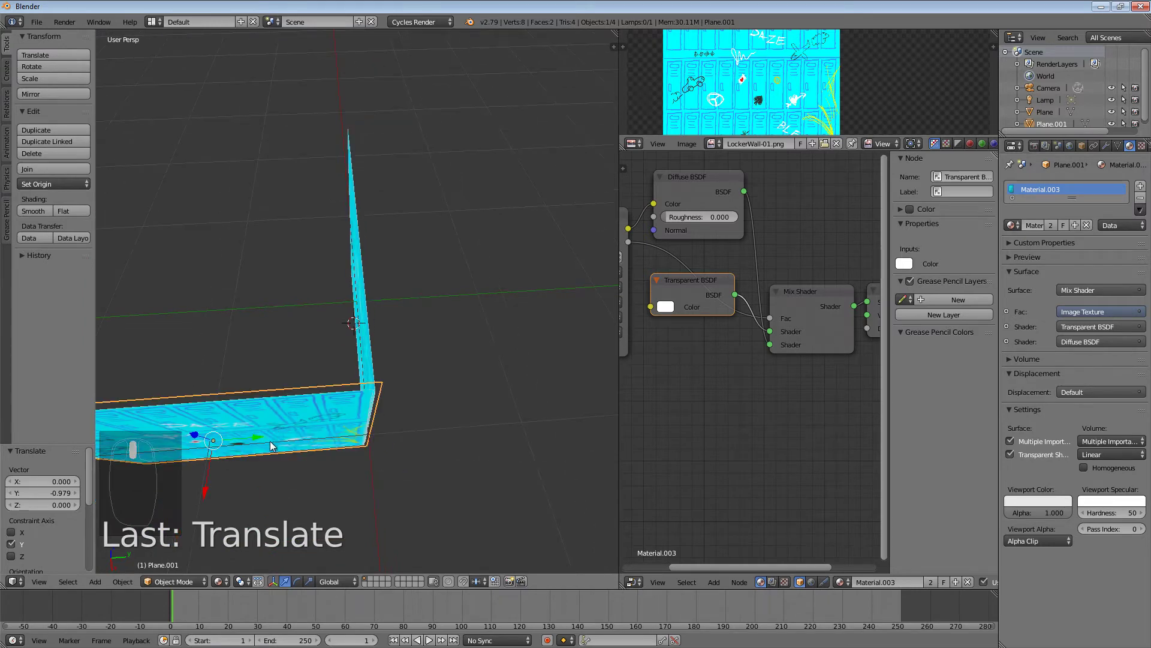
middle_drag(258, 435, 258, 444)
drag(264, 440, 266, 442)
middle_drag(266, 443, 499, 384)
middle_drag(470, 410, 488, 399)
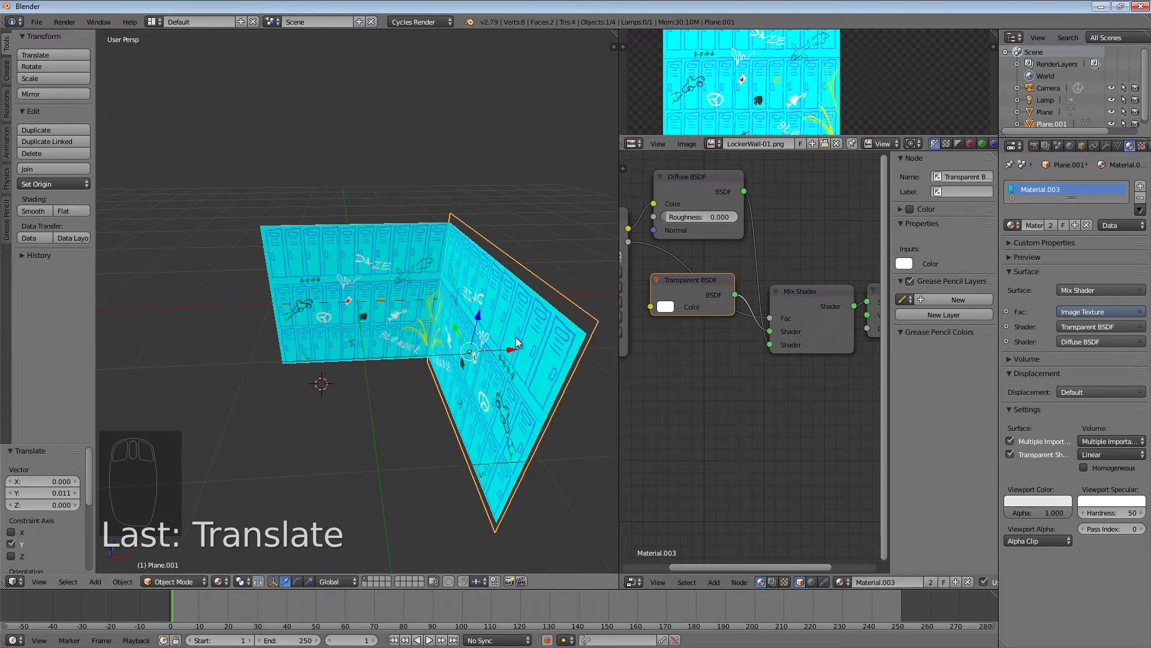
- Duplicate the side locker wall and move the copy -1.937 along the X axis to the back wall's opposite end
right_click(517, 343)
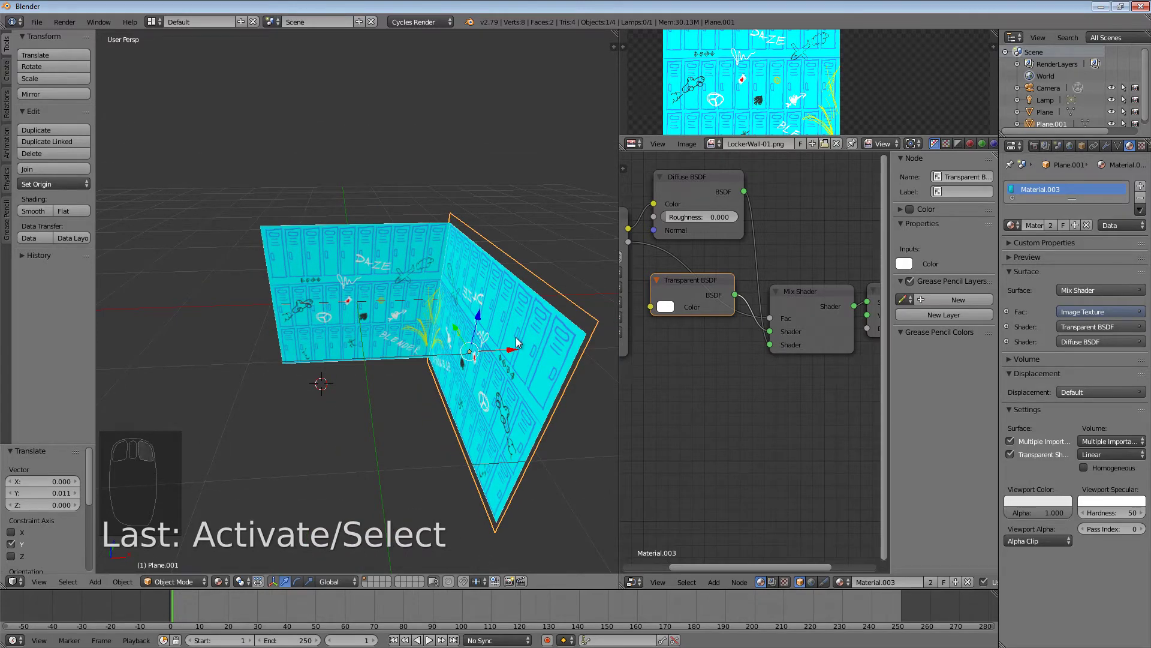
key(shift+d)
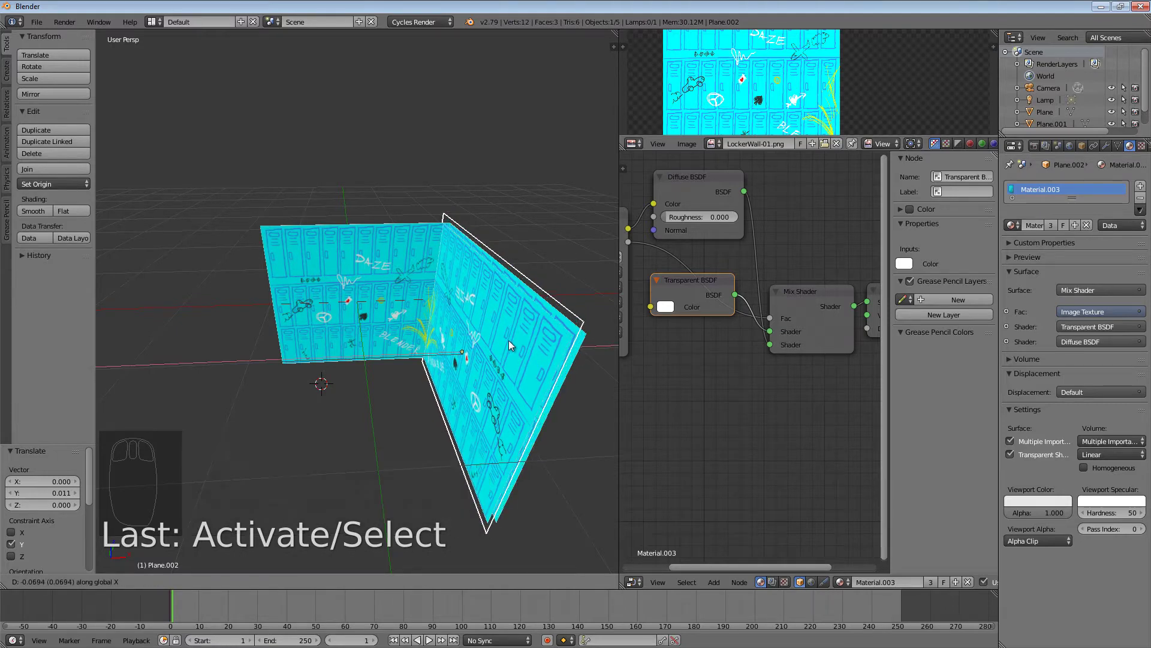
key(x)
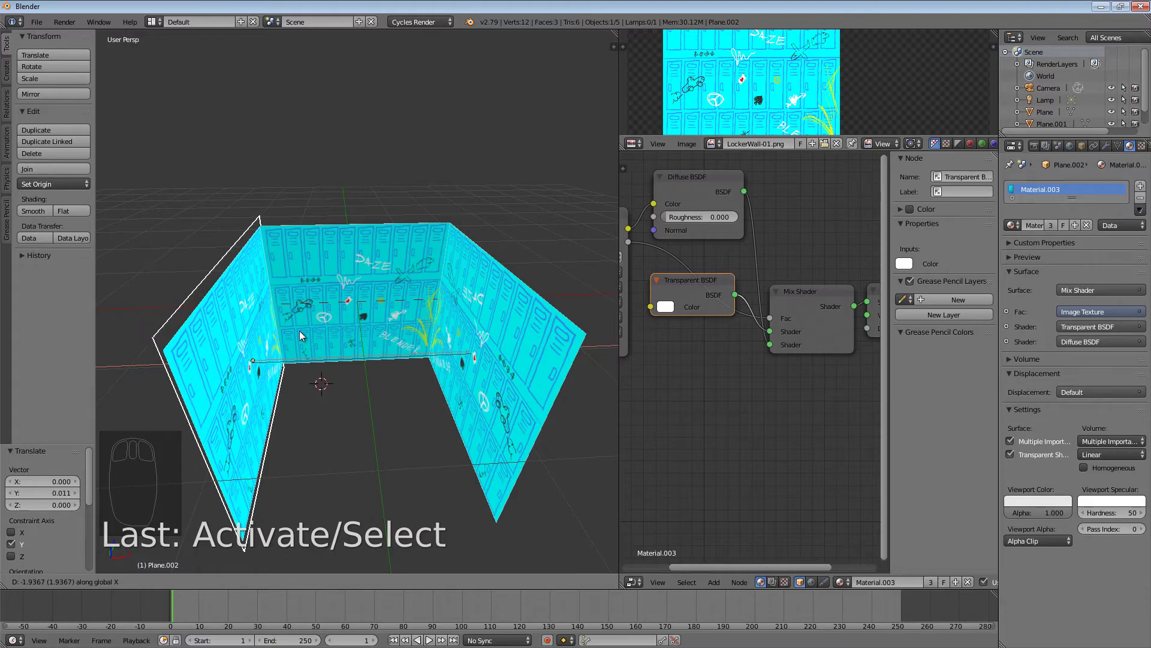
click(301, 335)
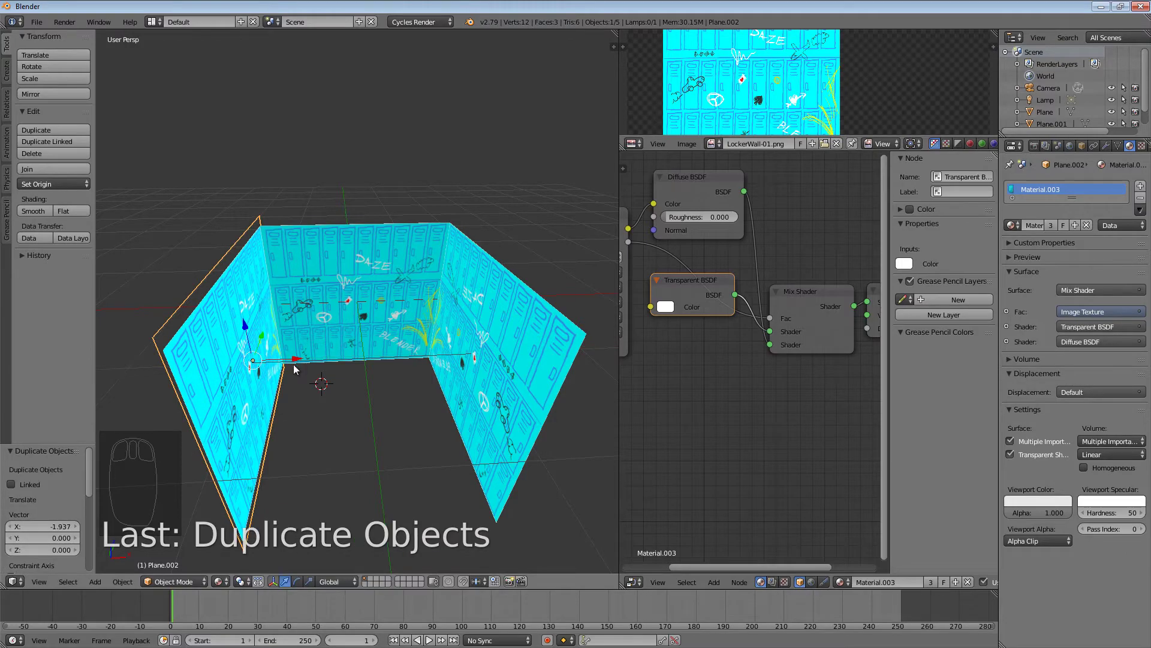
scroll(294, 365, up, 3)
scroll(294, 370, up, 6)
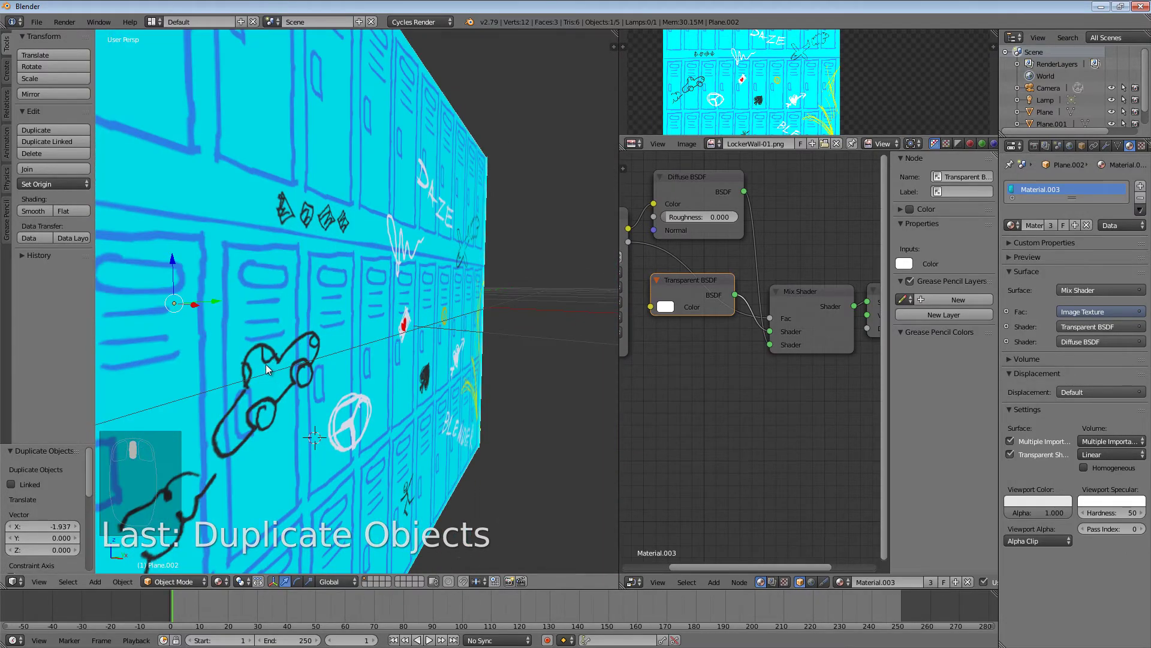
scroll(265, 365, down, 8)
scroll(326, 433, down, 2)
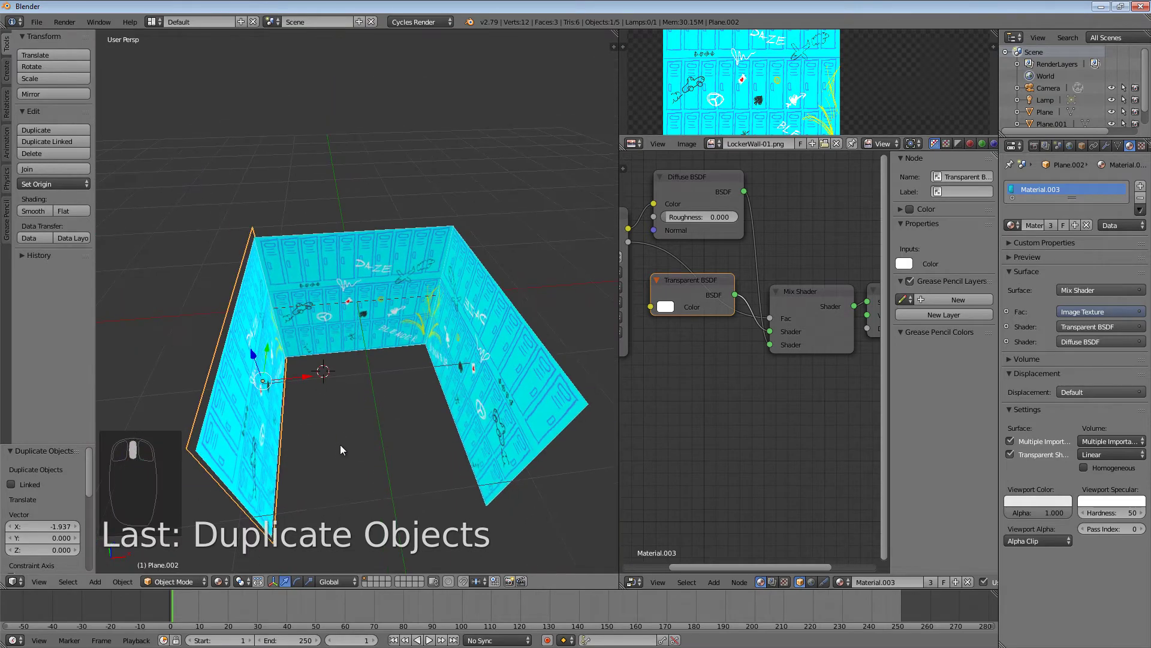
- Duplicate the back locker wall in place and rotate the copy 90° about the global X axis to lie flat
middle_drag(341, 445, 340, 421)
scroll(317, 397, up, 4)
scroll(361, 426, up, 2)
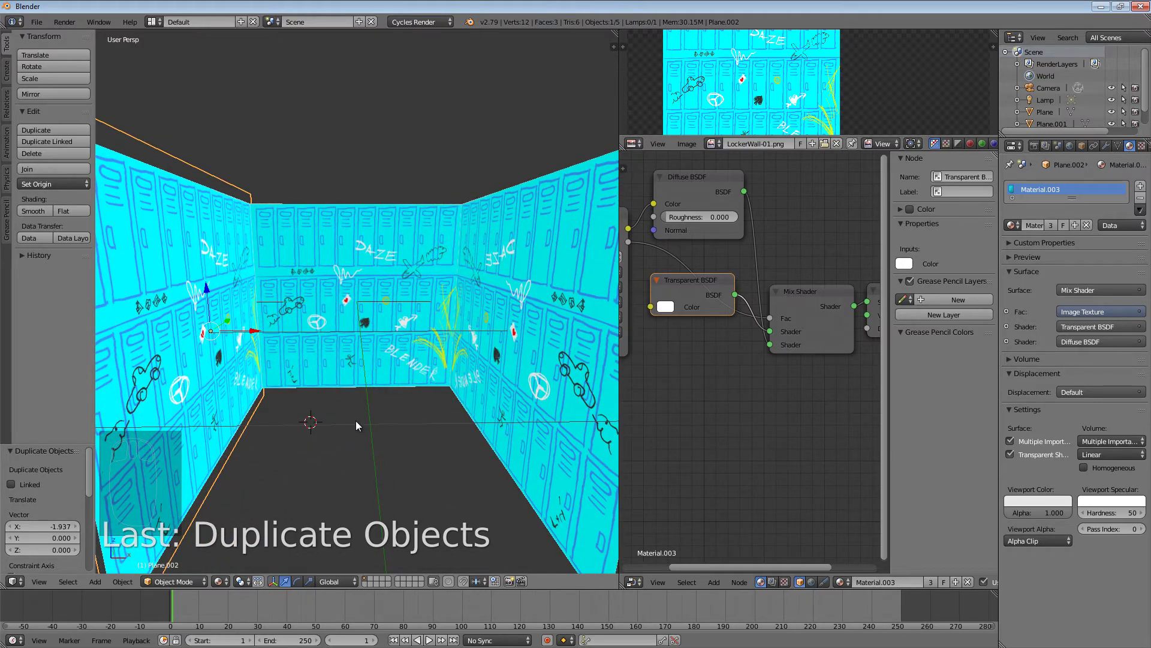
scroll(378, 390, up, 2)
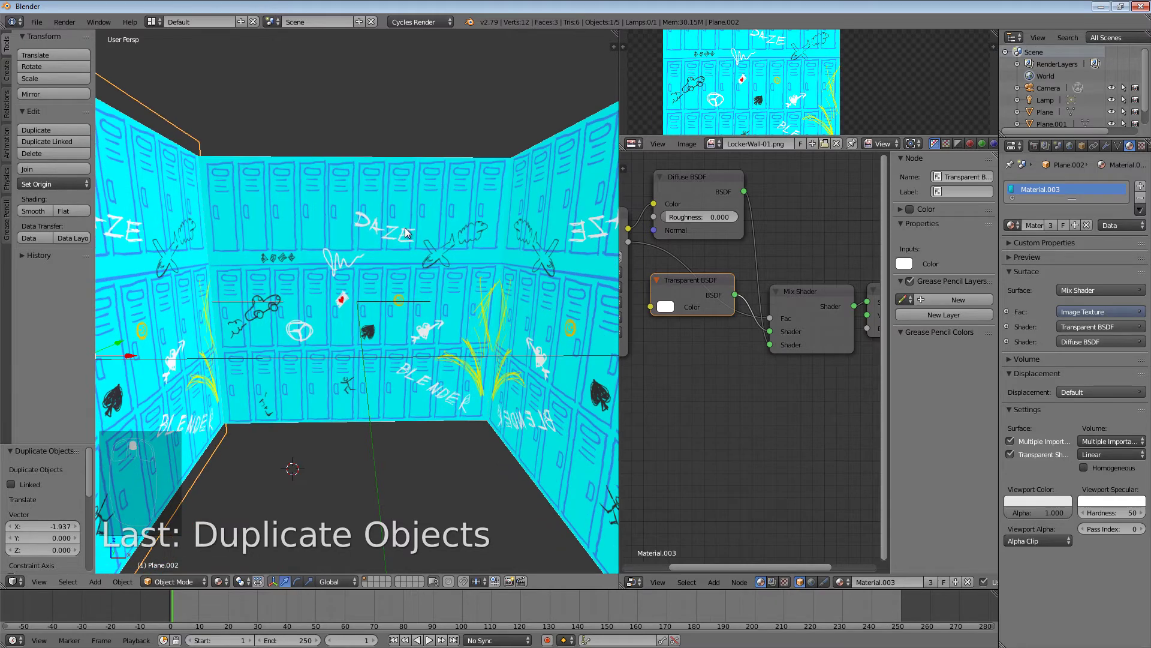
right_click(397, 203)
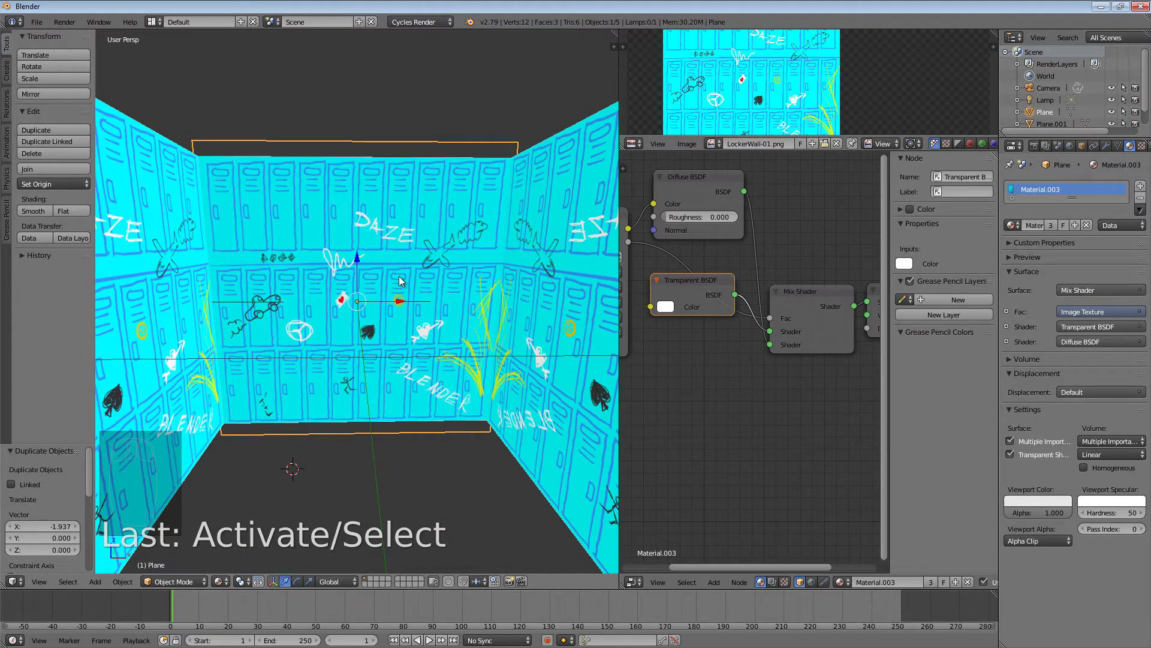
key(shift+d)
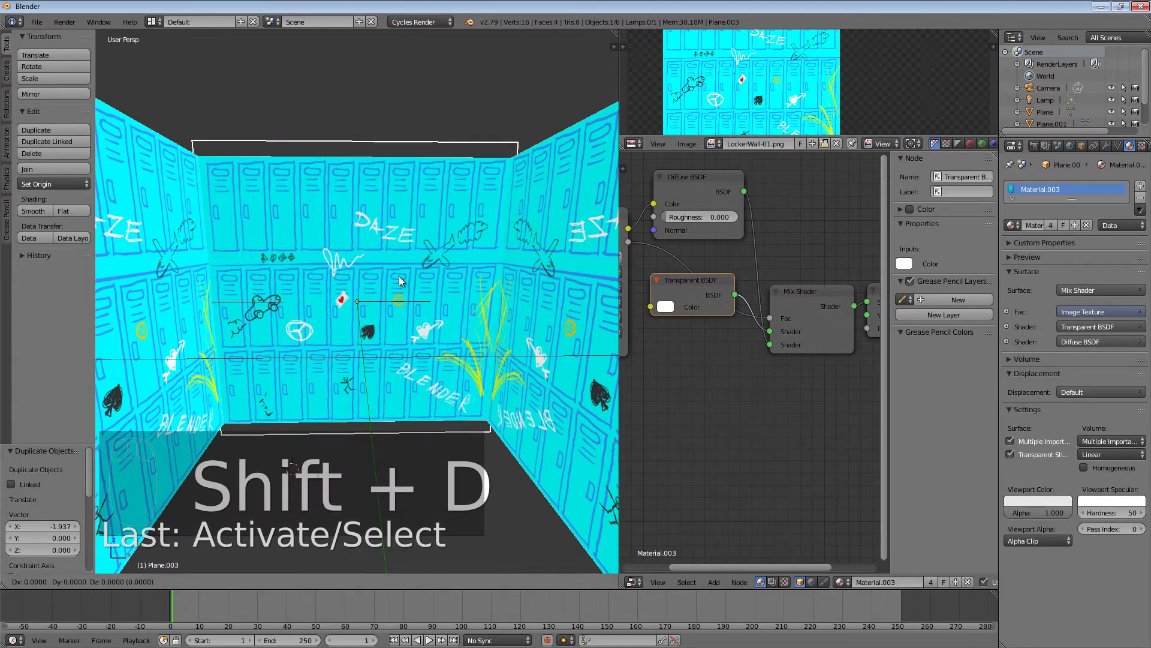
key(r)
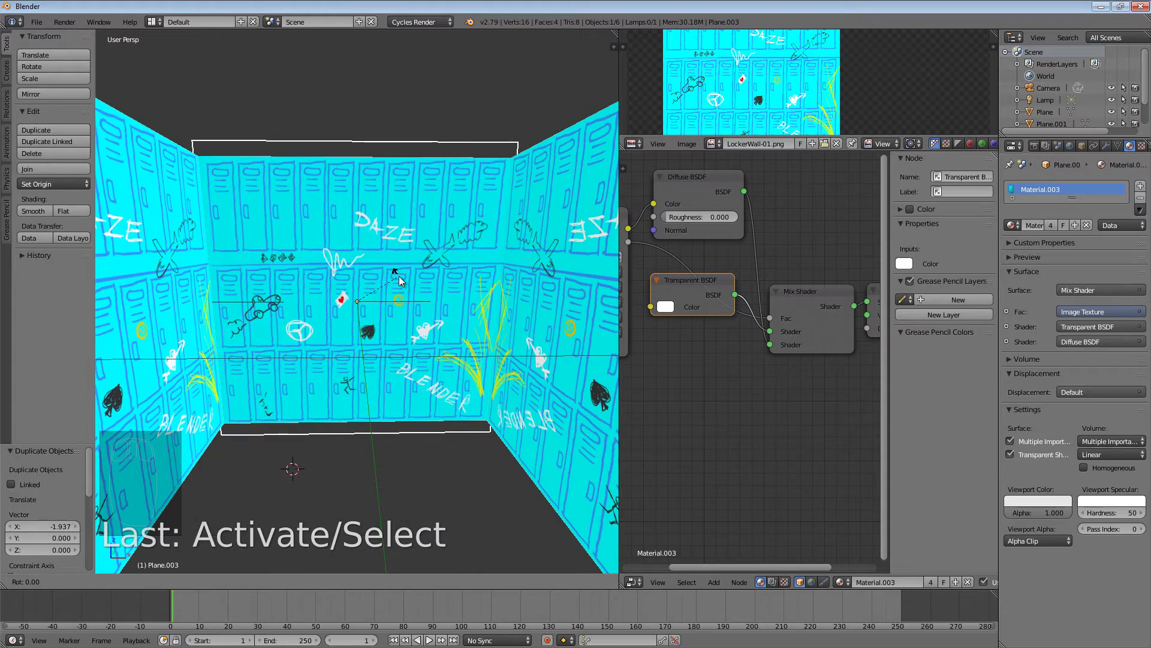
key(x)
text(90)
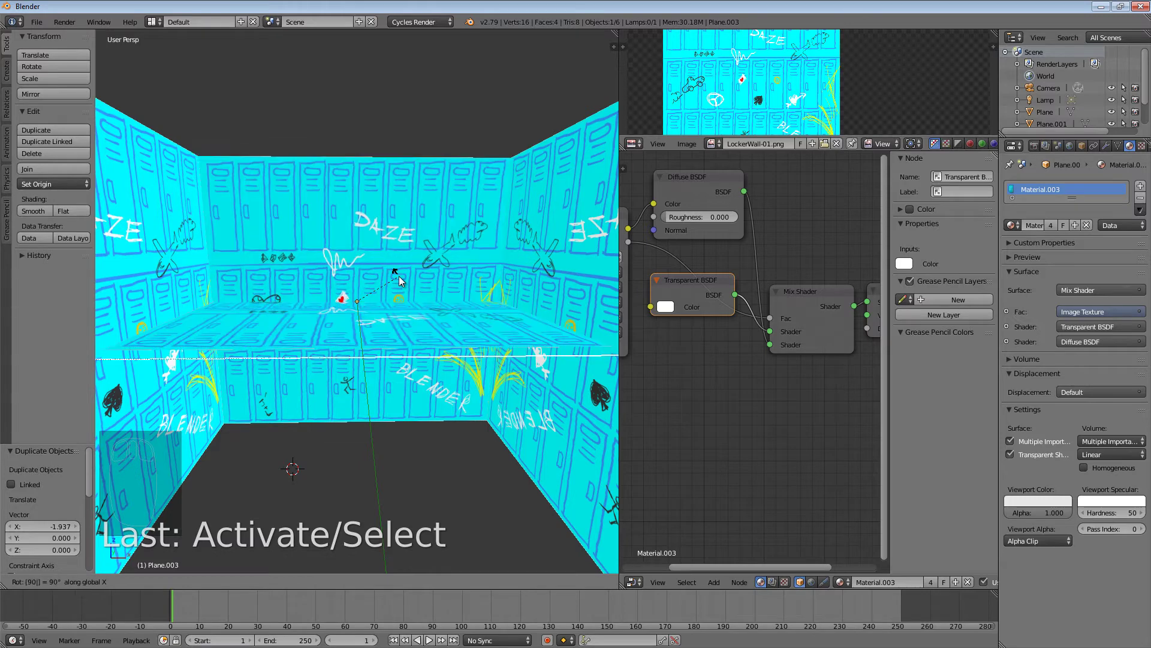
key(Return)
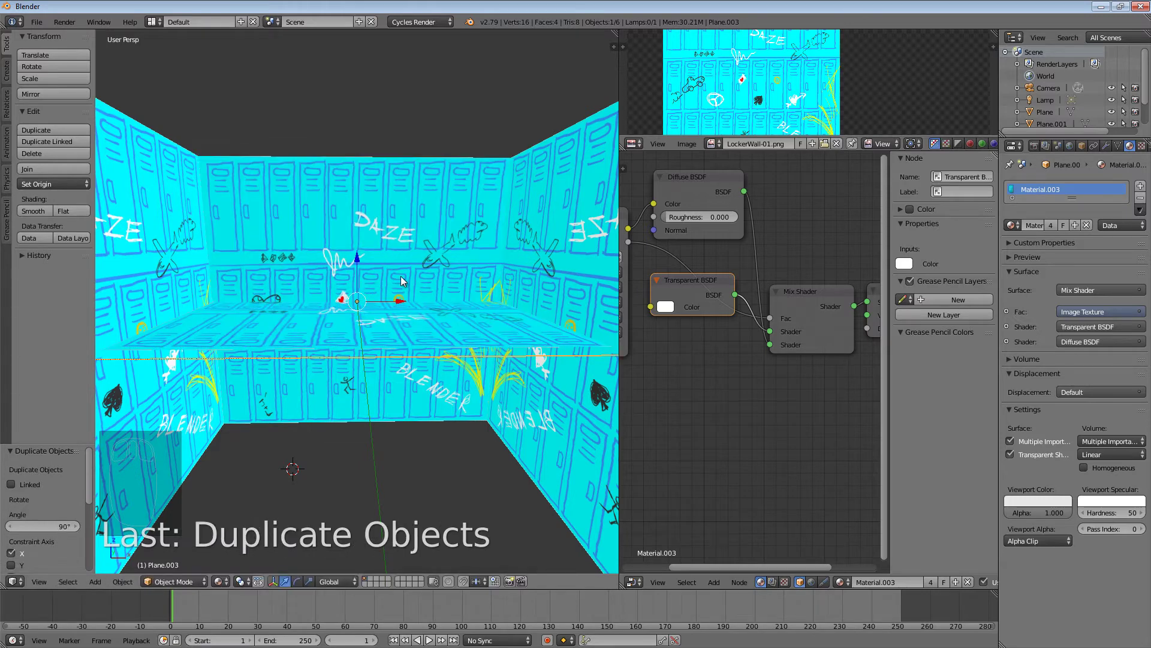
- Move the flat plane copy by -1.045 along Z and -0.871 along Y to form a floor between the walls
key(g)
key(z)
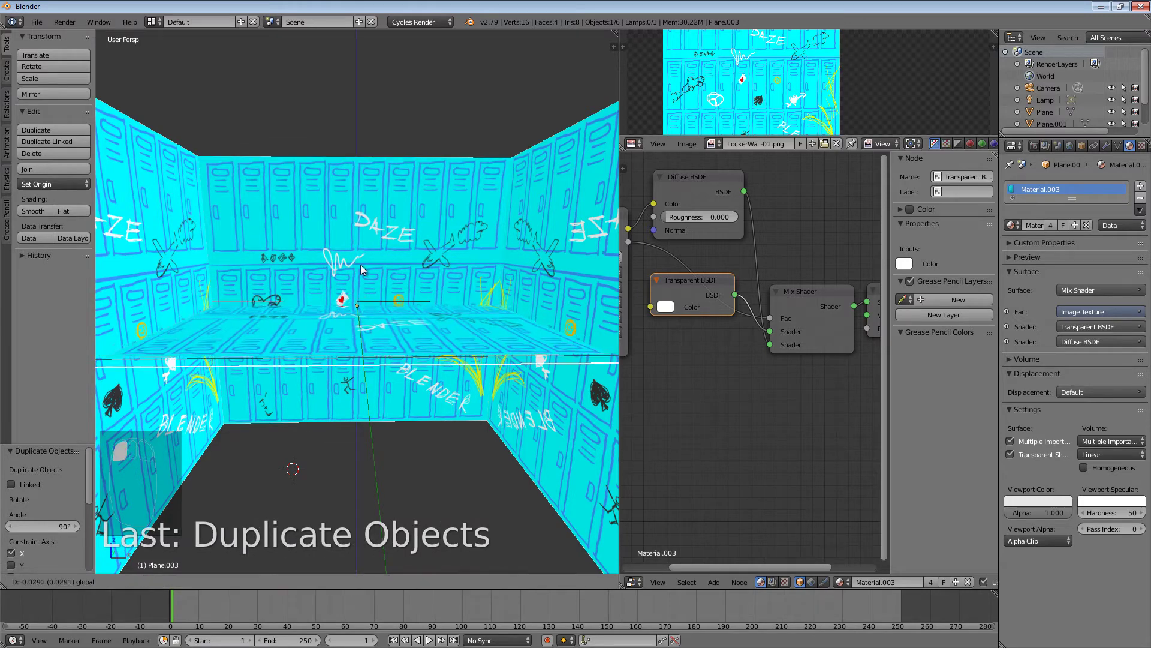
click(341, 397)
middle_drag(345, 426, 346, 536)
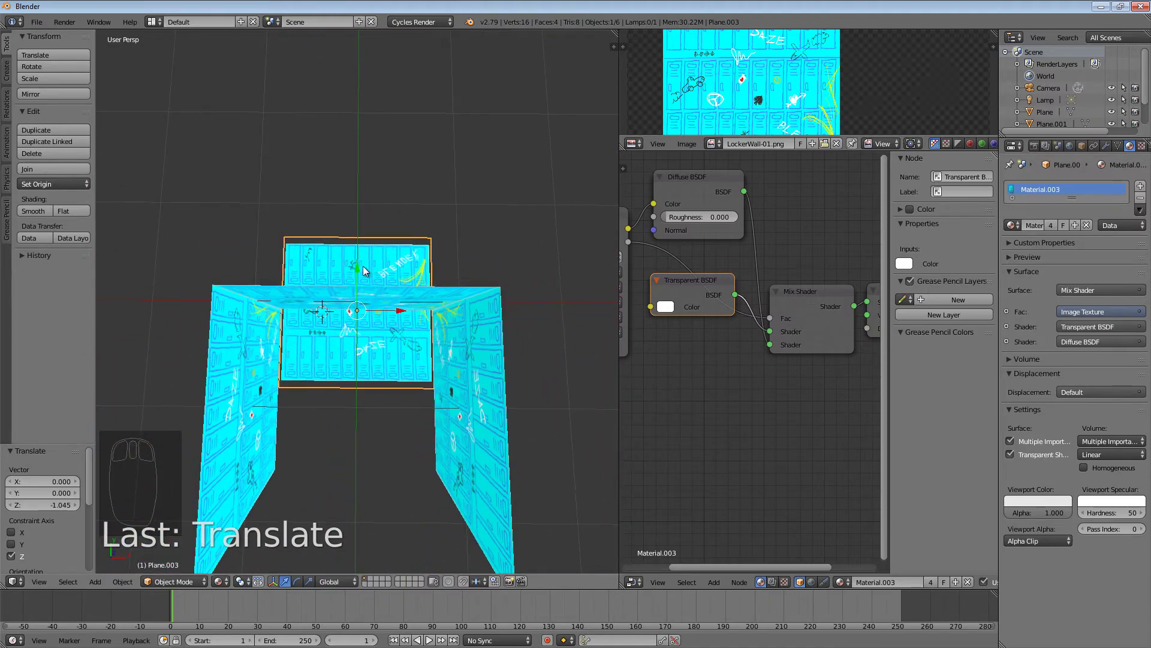
key(g)
key(z)
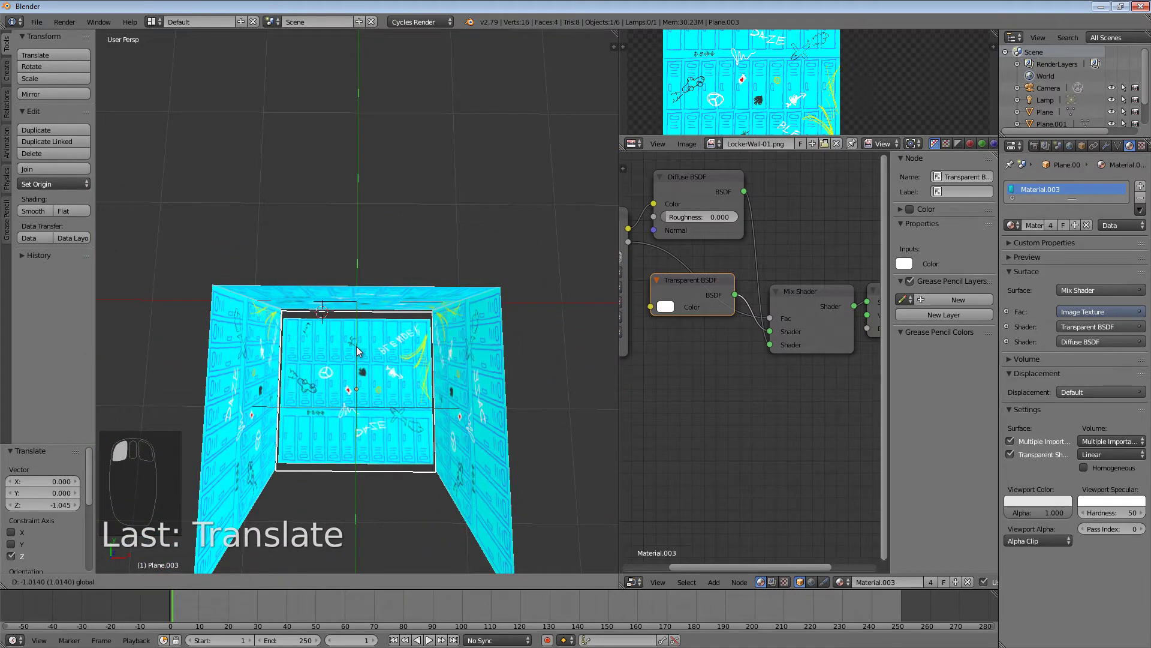
key(y)
click(356, 335)
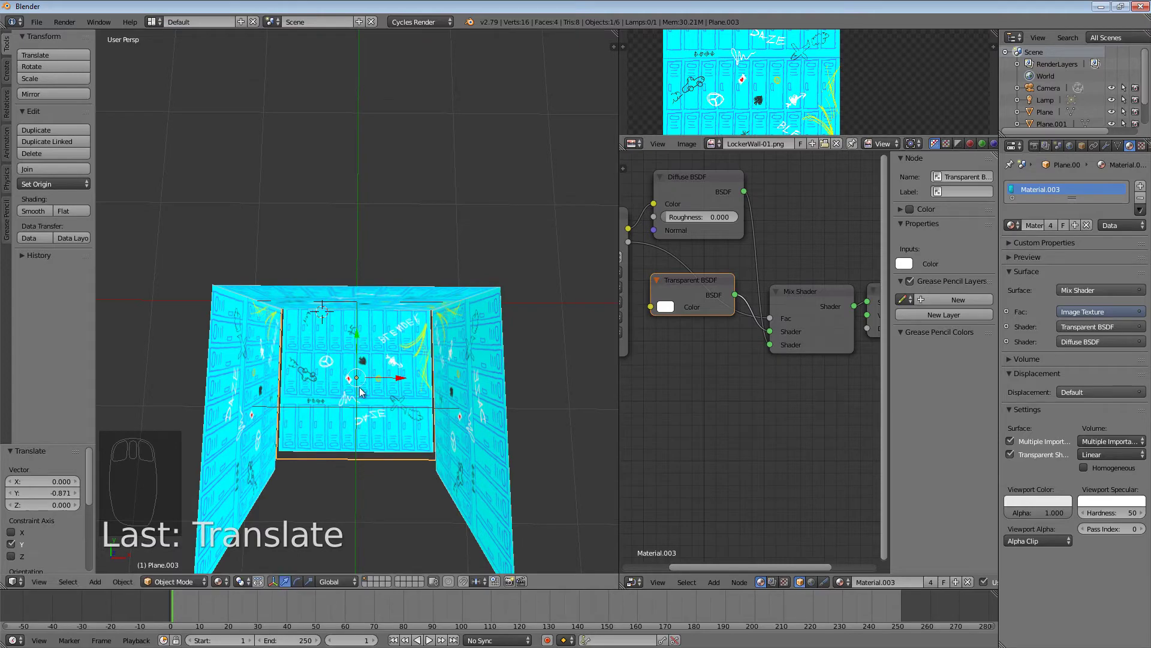
middle_drag(356, 335, 360, 312)
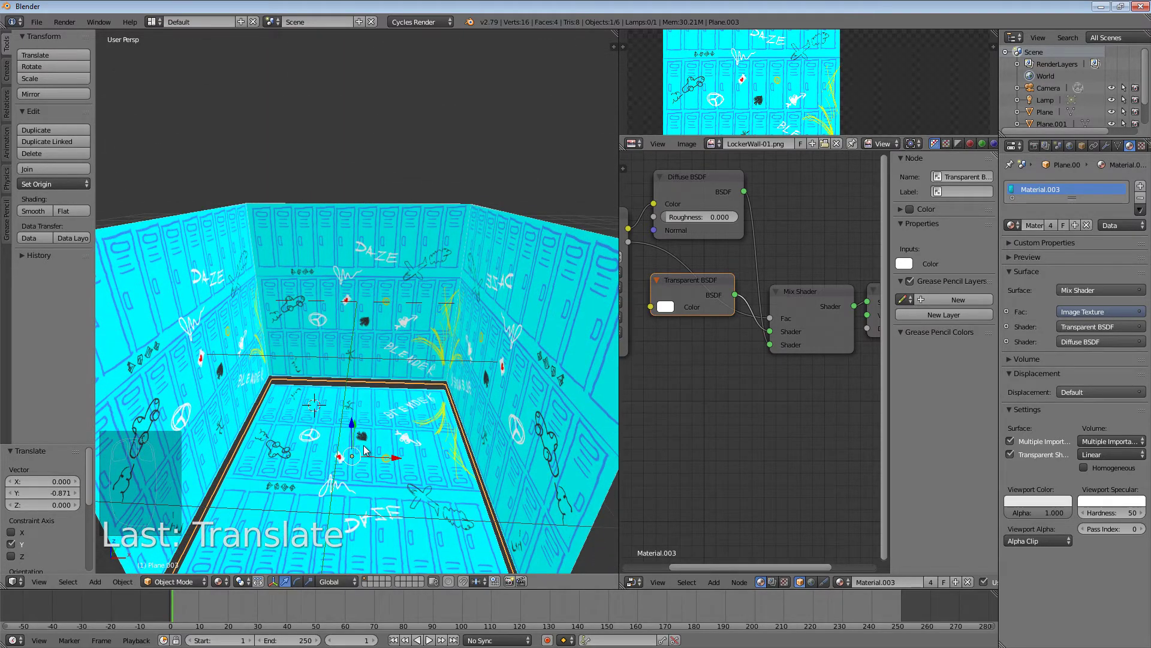
- Try rotating the floor plane 90° about the global Z axis, and restore its original orientation
key(r)
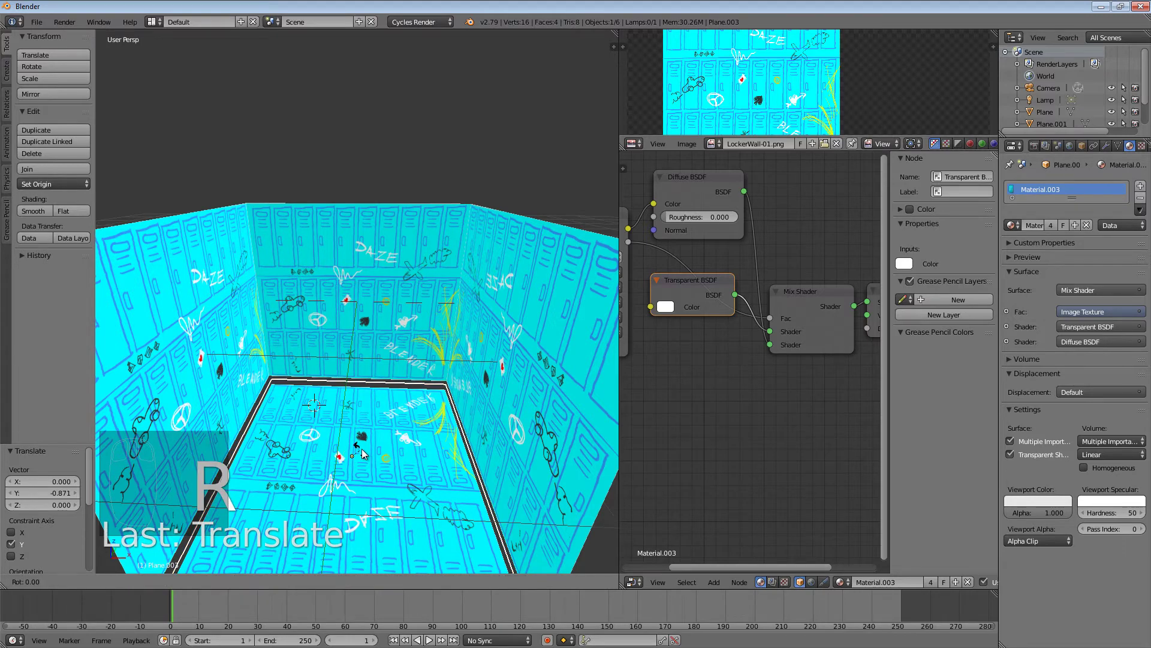
key(z)
key(1)
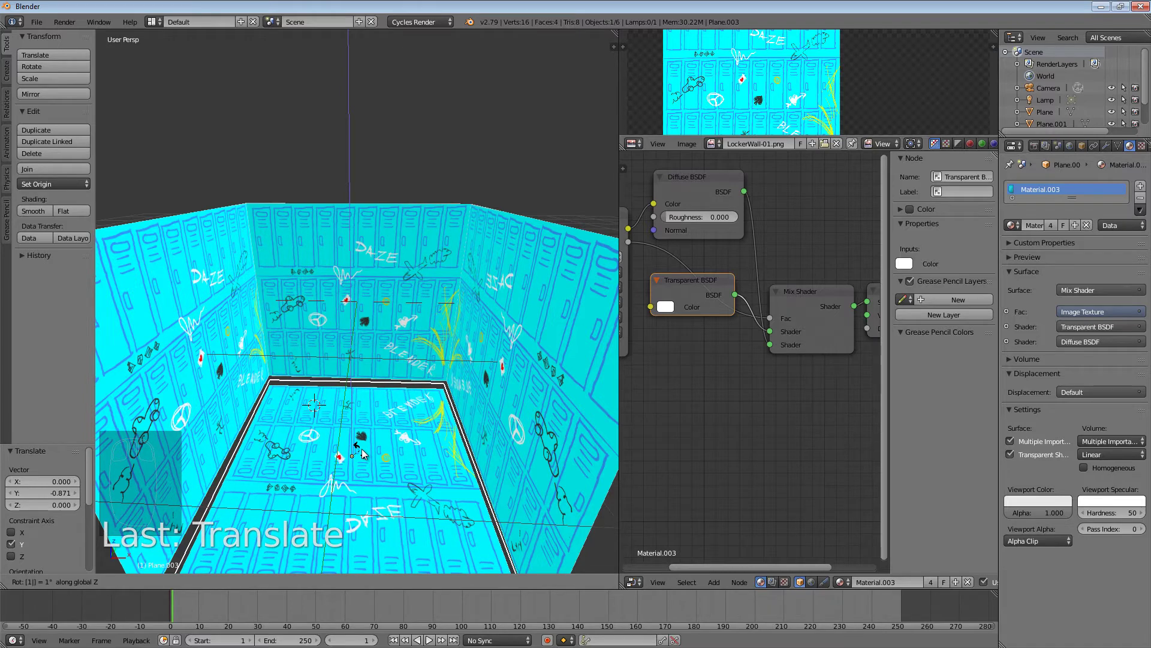
key(BackSpace)
text(90)
key(Return)
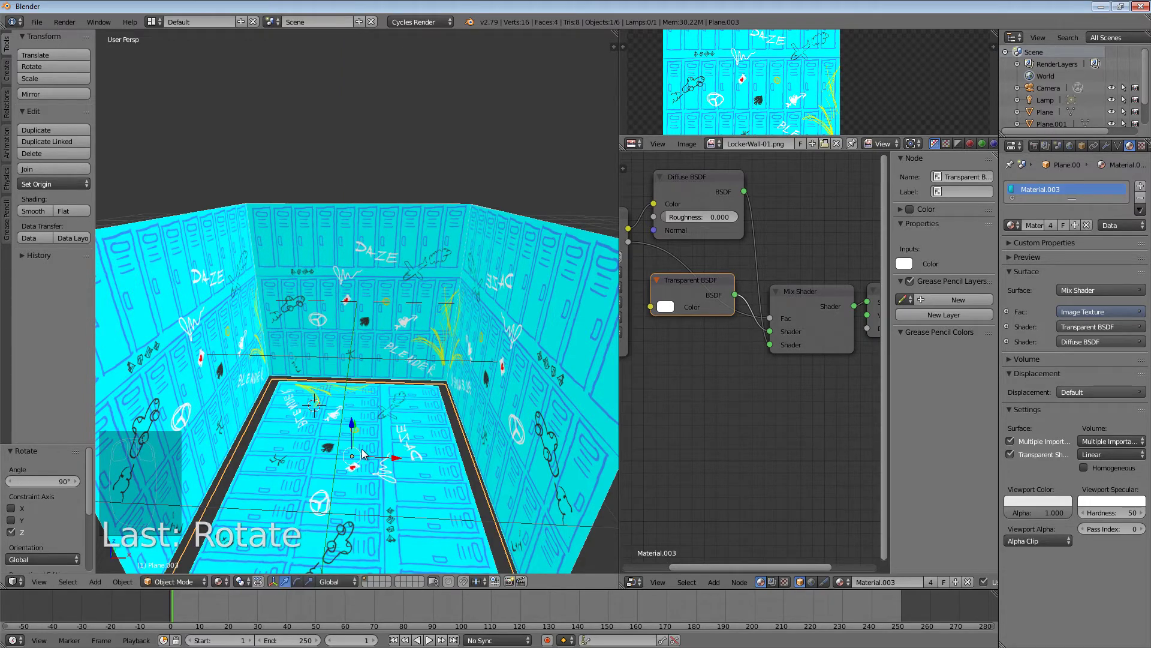
key(ctrl+z)
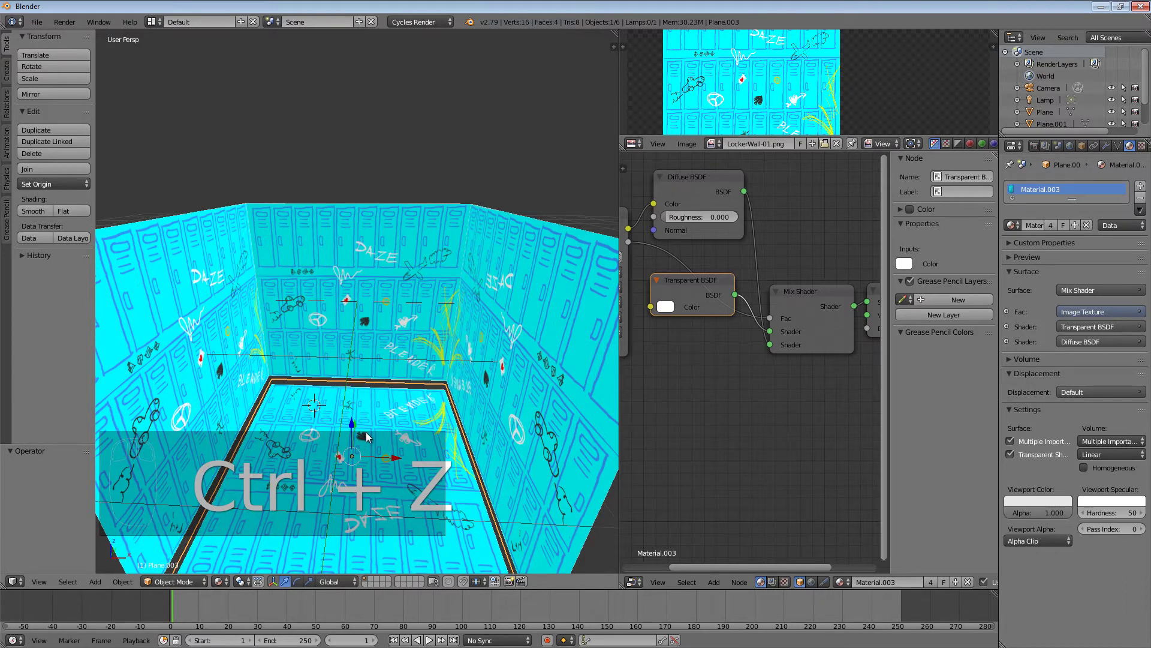
key(r)
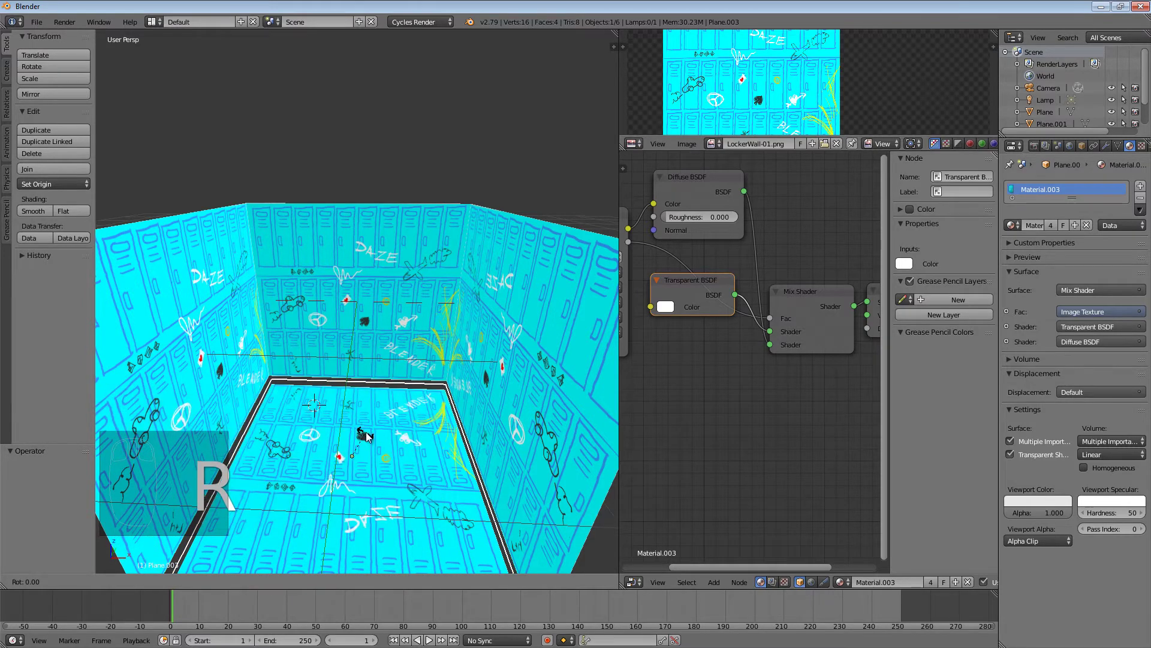
text(z)
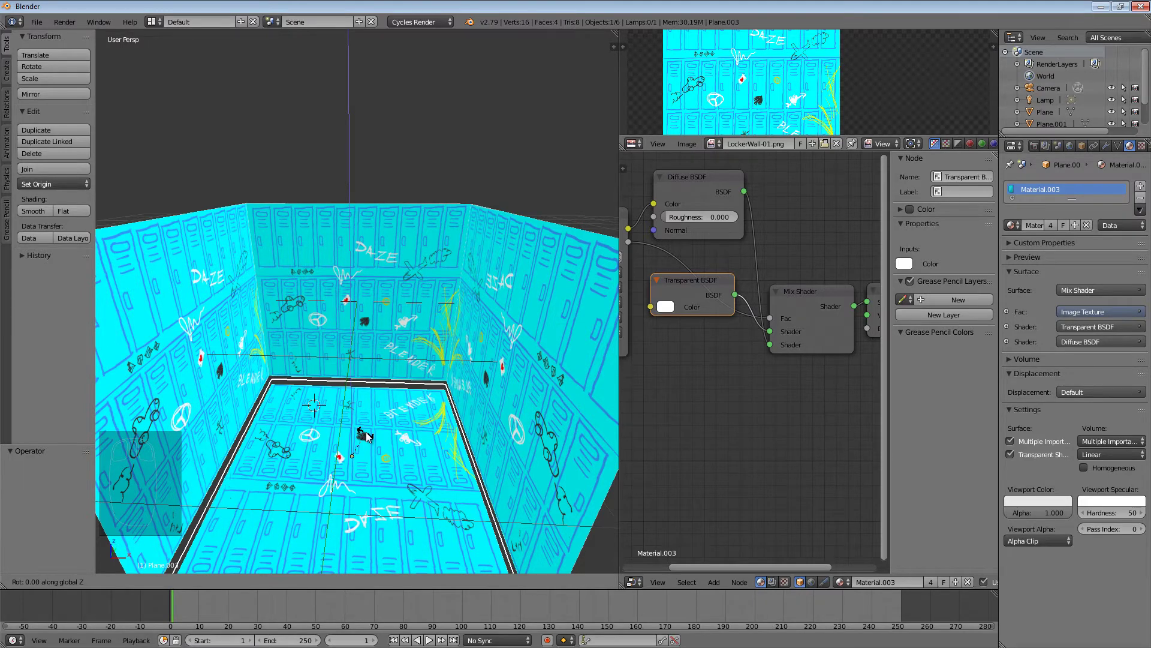
text(90)
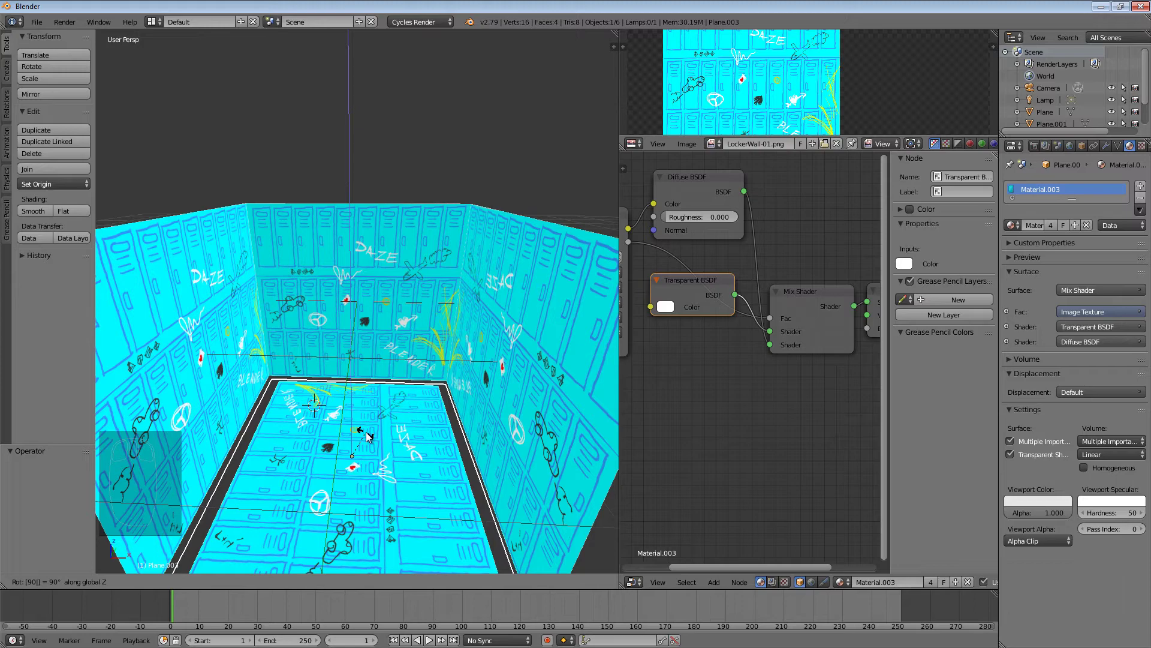
key(Escape)
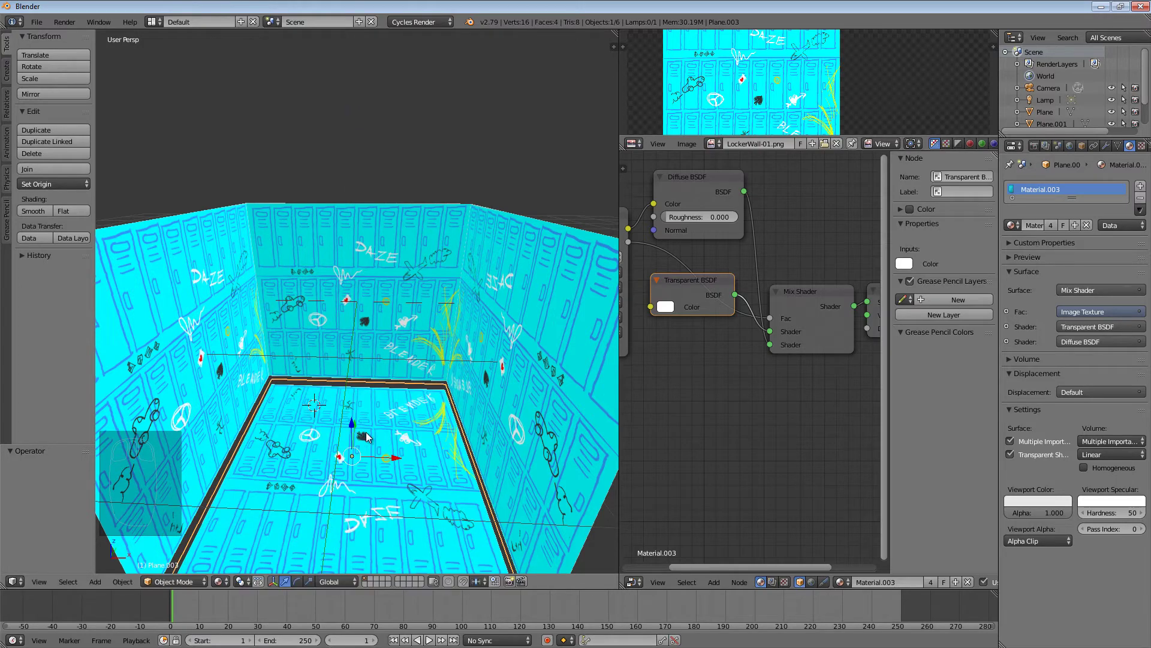
- Raise the floor plane 0.138 along the Z axis to close the gap below the locker walls
middle_drag(367, 436, 372, 372)
key(g)
key(z)
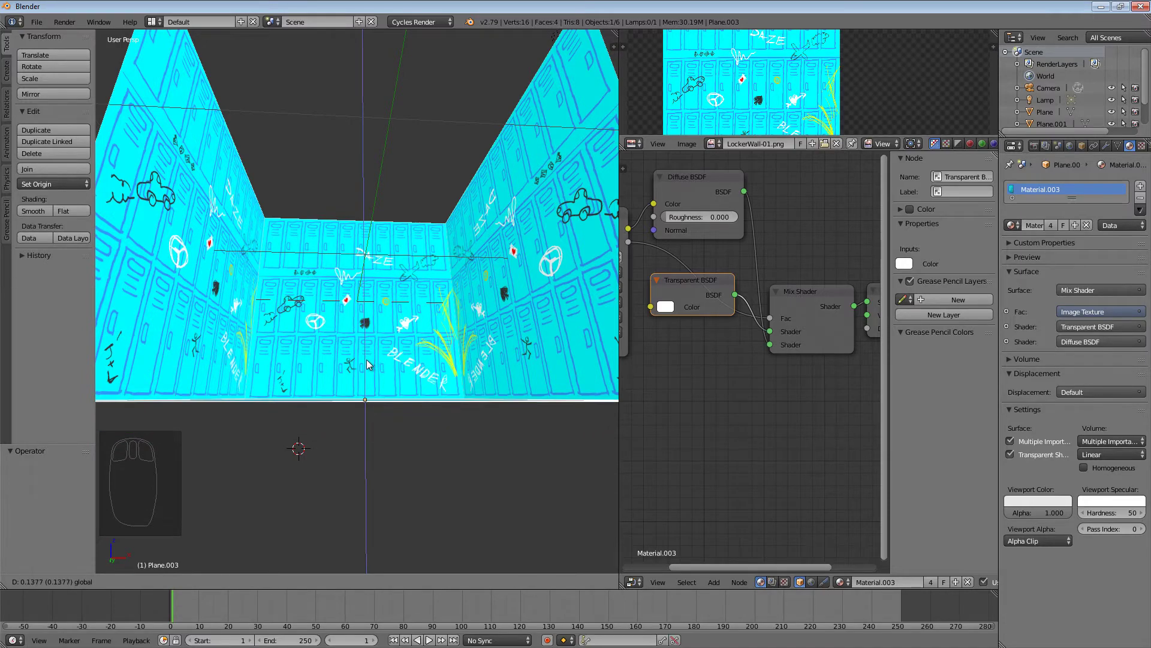
click(366, 359)
middle_drag(365, 358, 447, 394)
scroll(433, 372, up, 3)
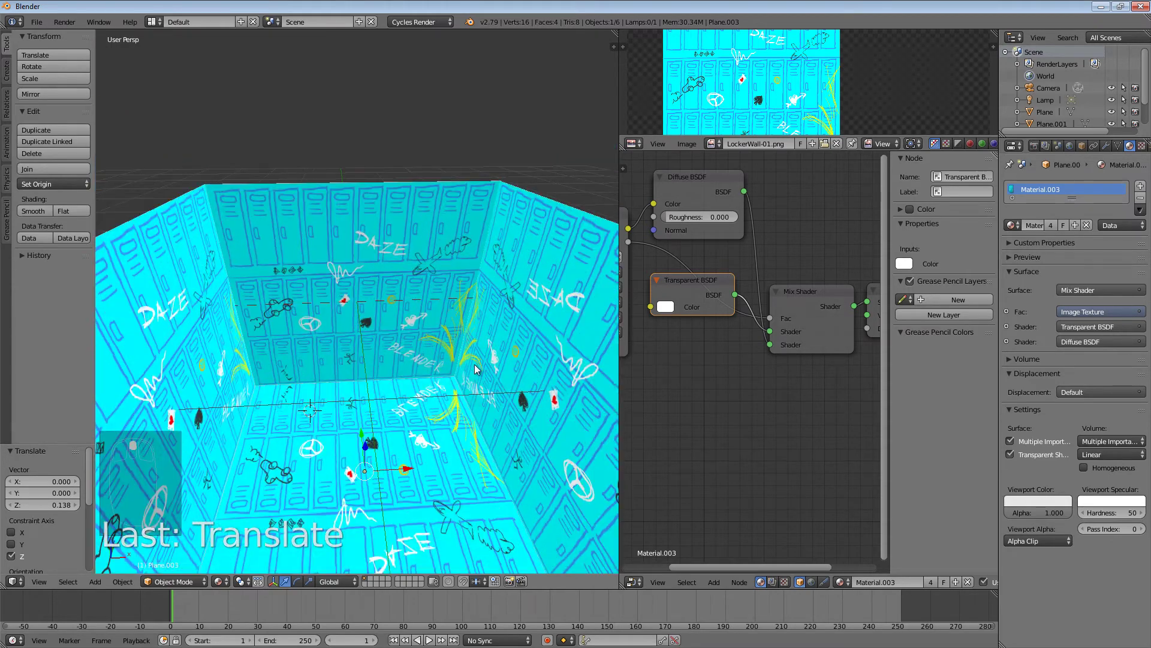
- Try replacing the right wall's image texture with LockerWall-02.png in the shared material, and undo the replacement
right_click(528, 348)
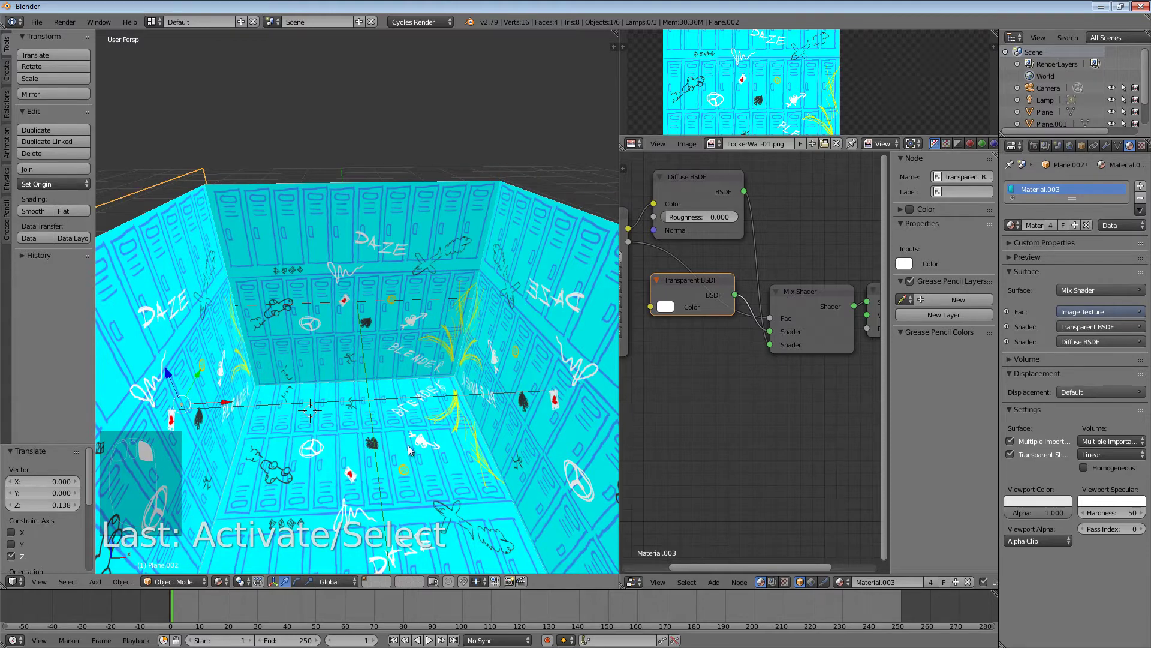
right_click(554, 261)
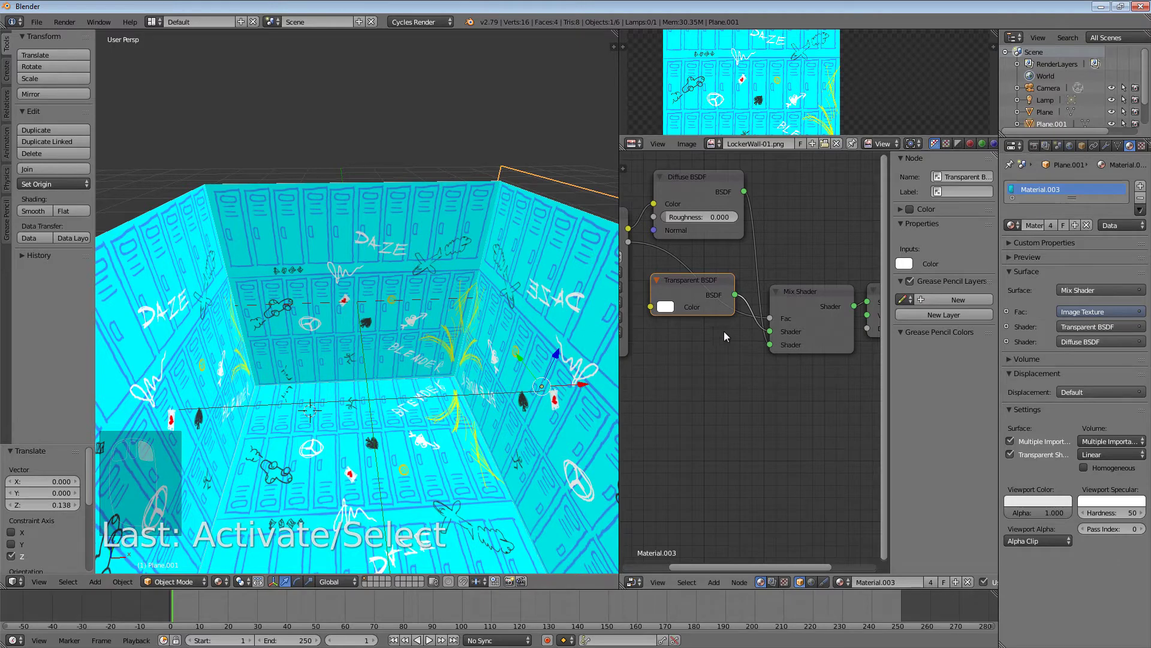
scroll(719, 351, down, 2)
ctrl+scroll(715, 372, up, 4)
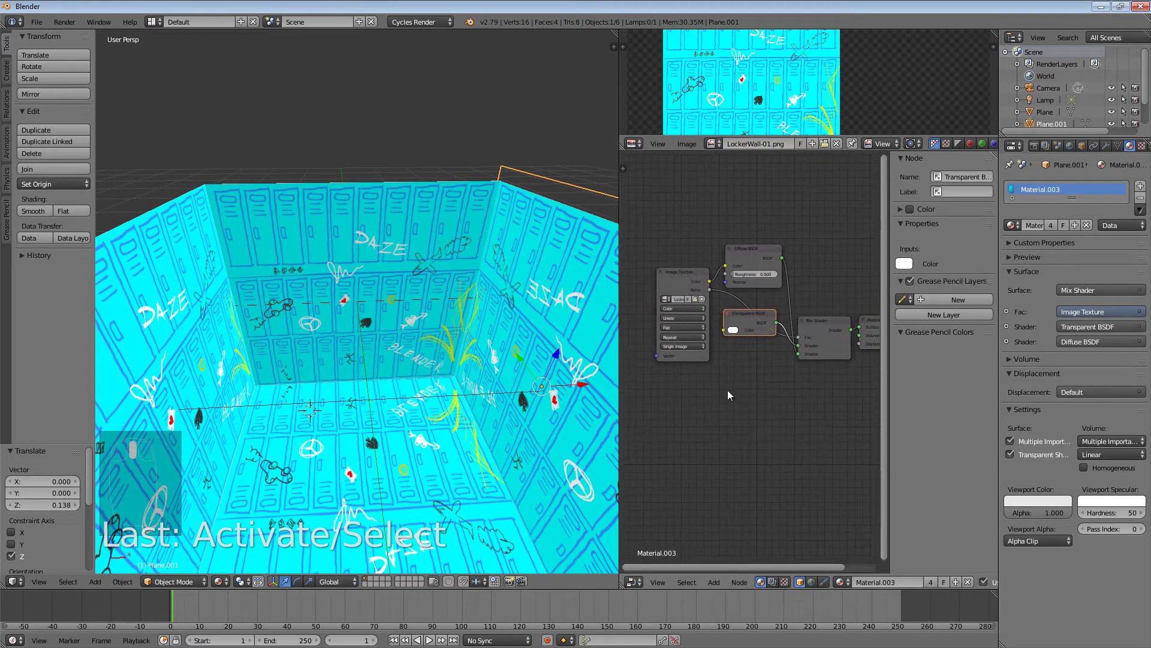
scroll(727, 390, up, 1)
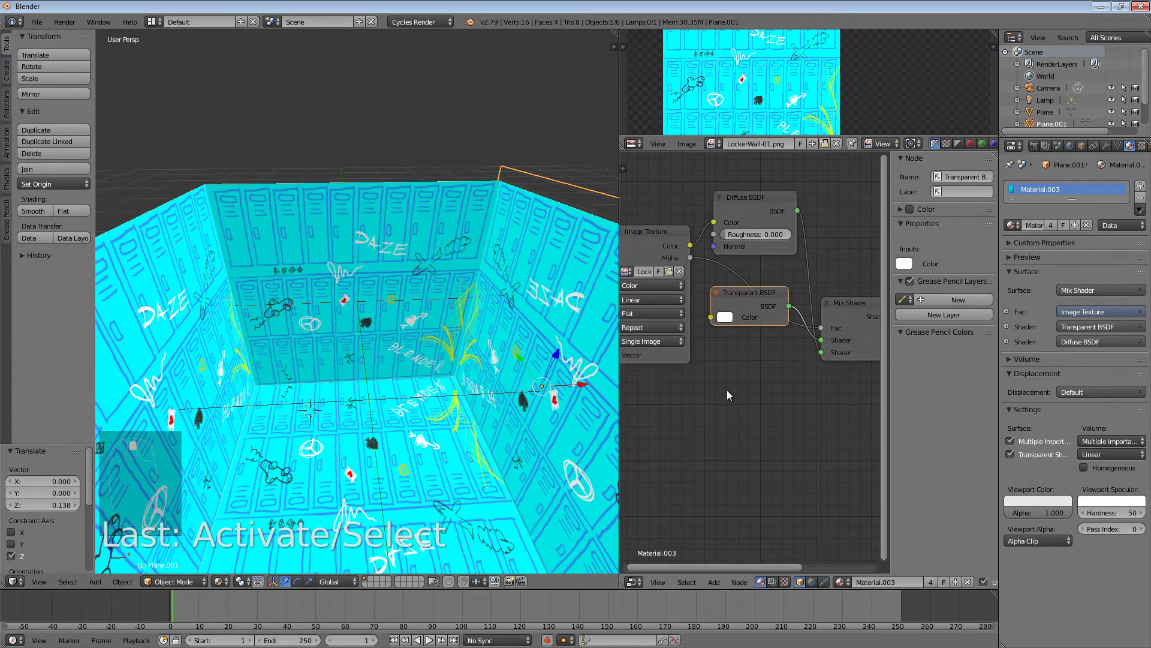
scroll(719, 391, down, 1)
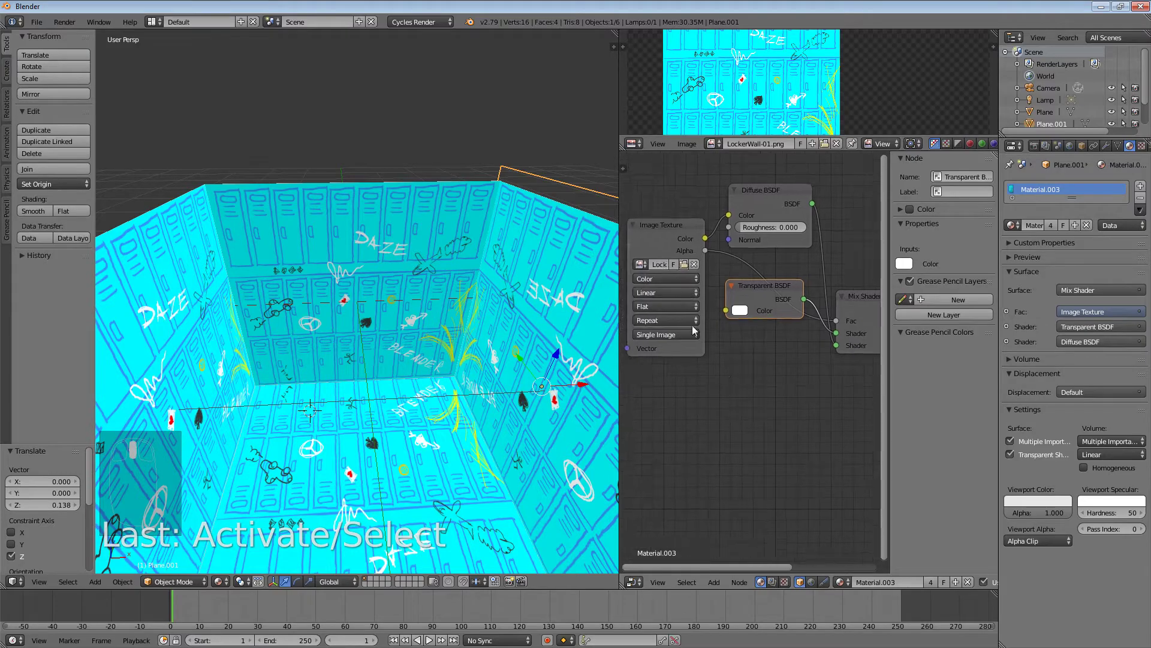
click(689, 272)
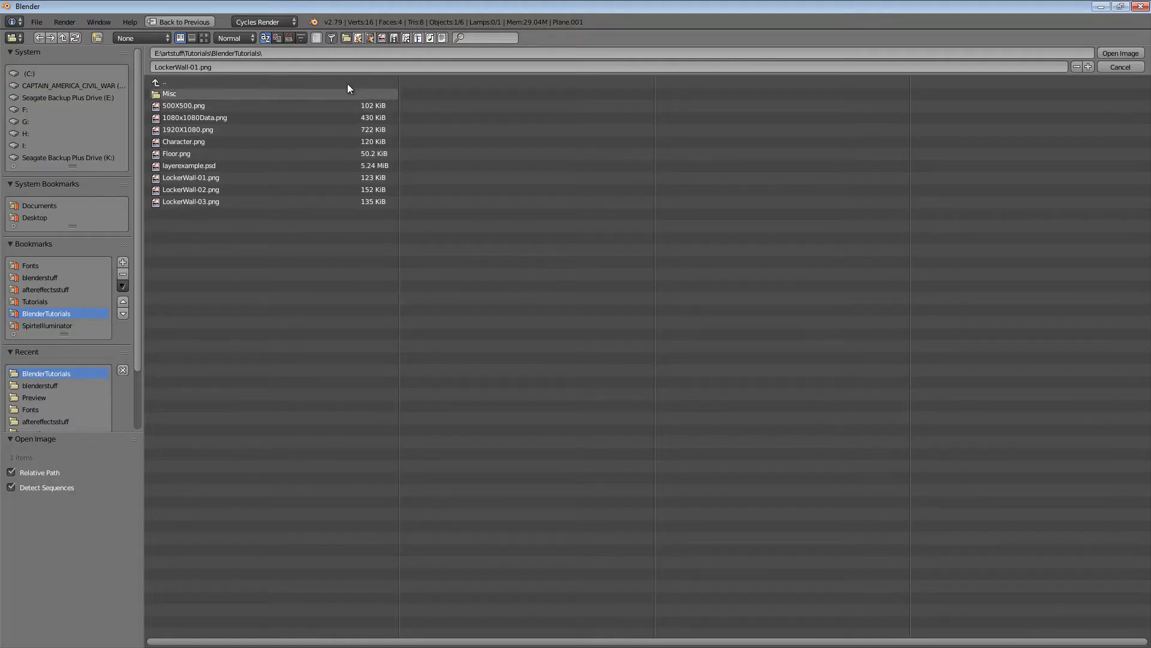
click(203, 39)
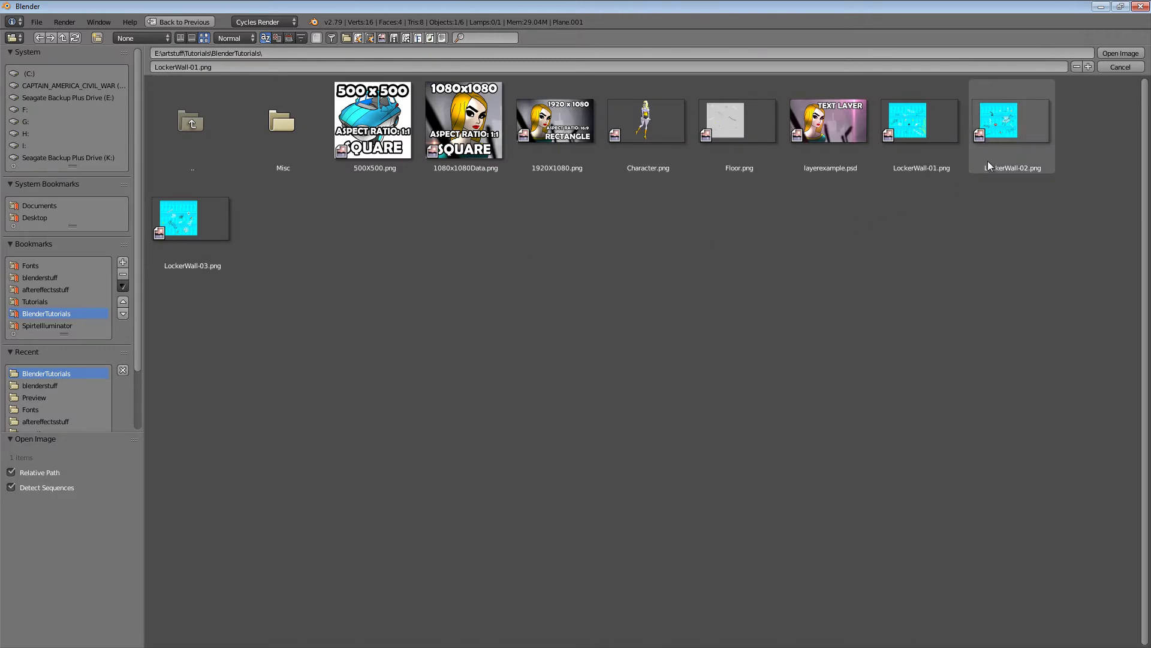
double_click(1008, 131)
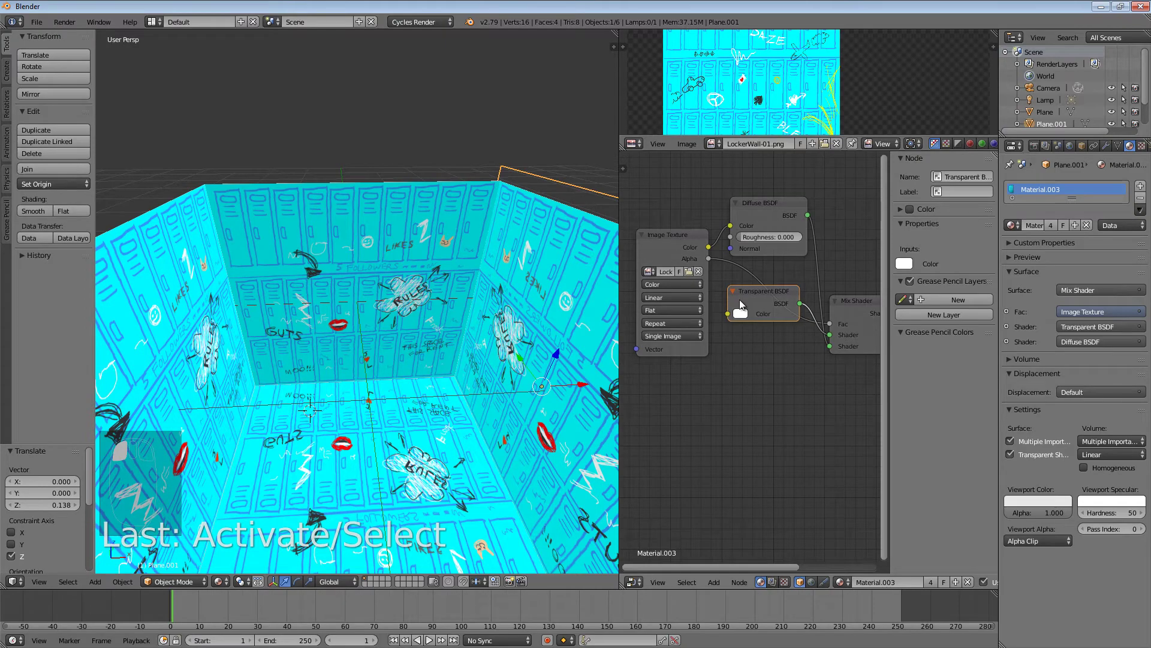
middle_drag(475, 353, 452, 415)
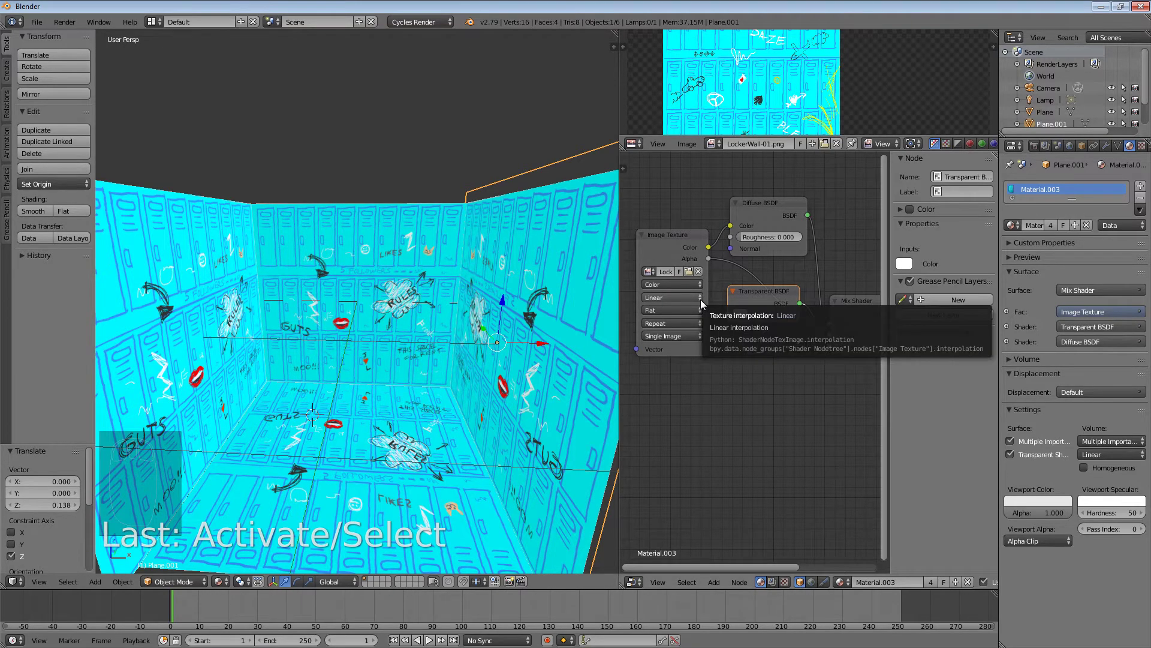
key(ctrl+z)
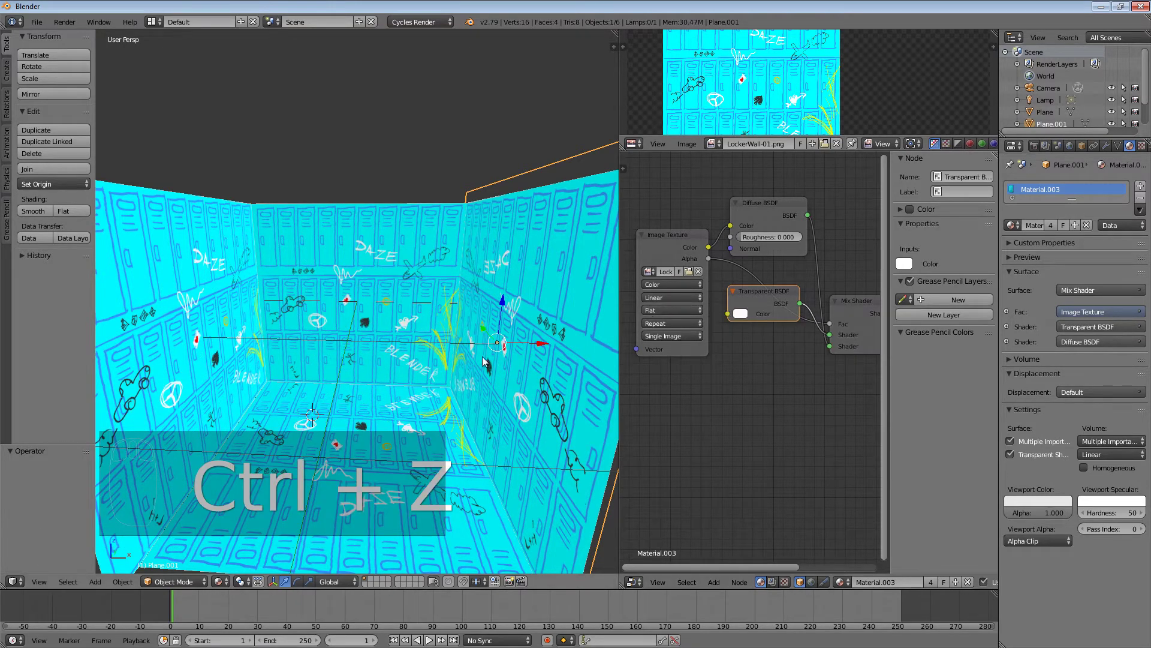
- Make the right wall's shared material a single-user copy so it is independent of the other planes
middle_drag(450, 360, 424, 335)
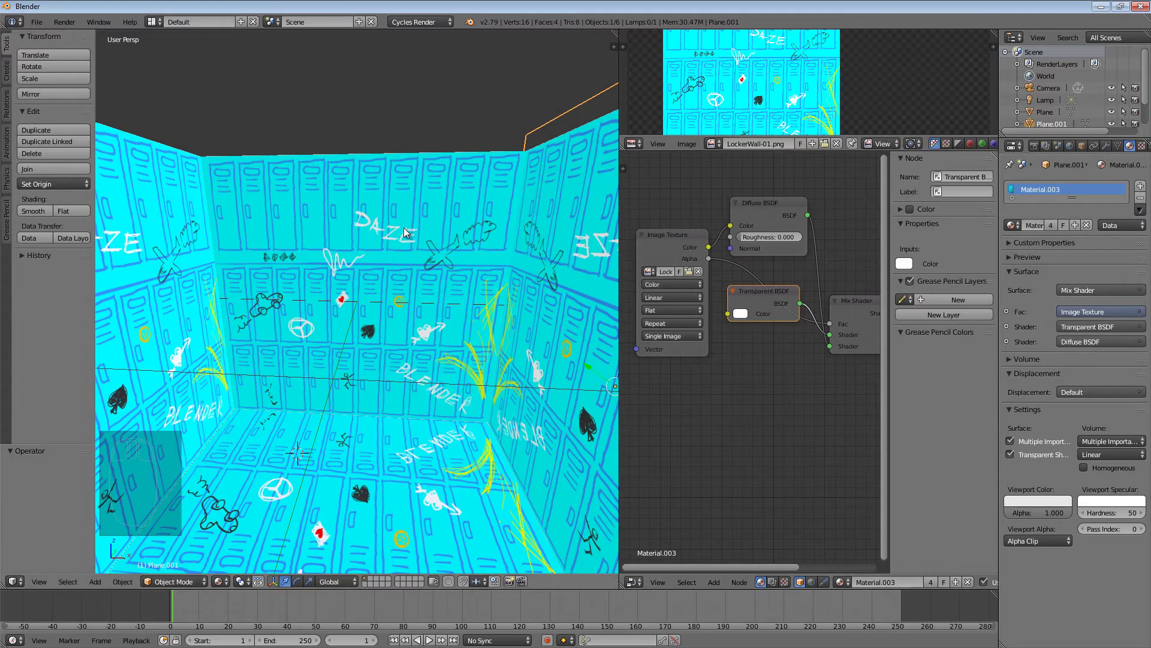
right_click(398, 203)
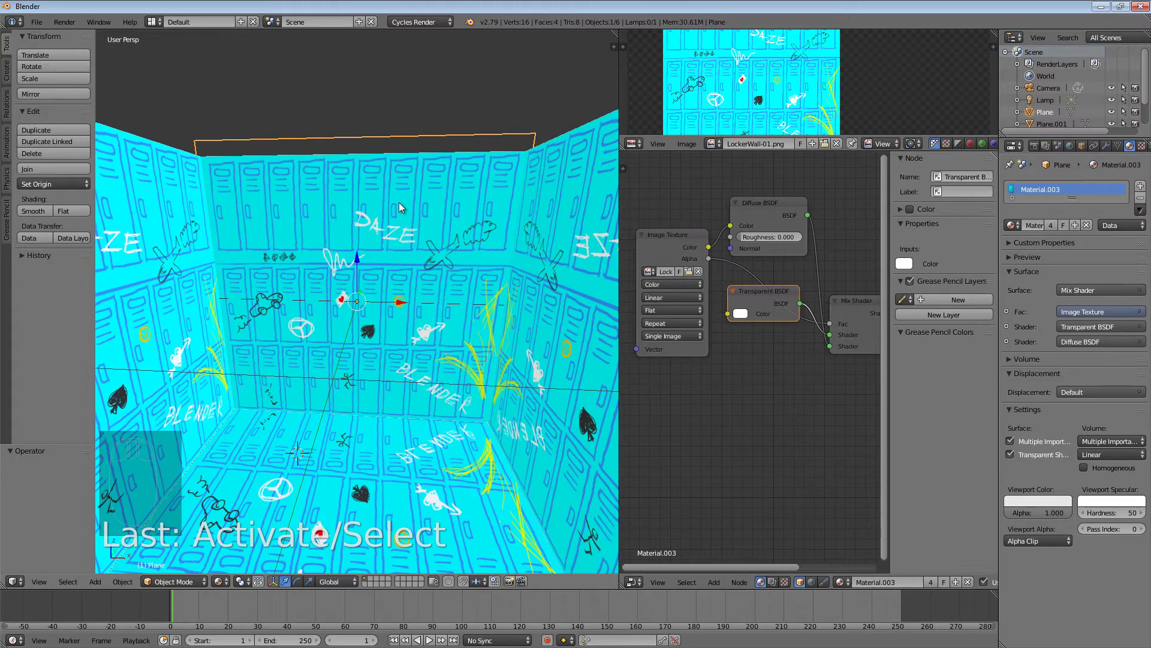
right_click(571, 205)
right_click(428, 211)
right_click(574, 251)
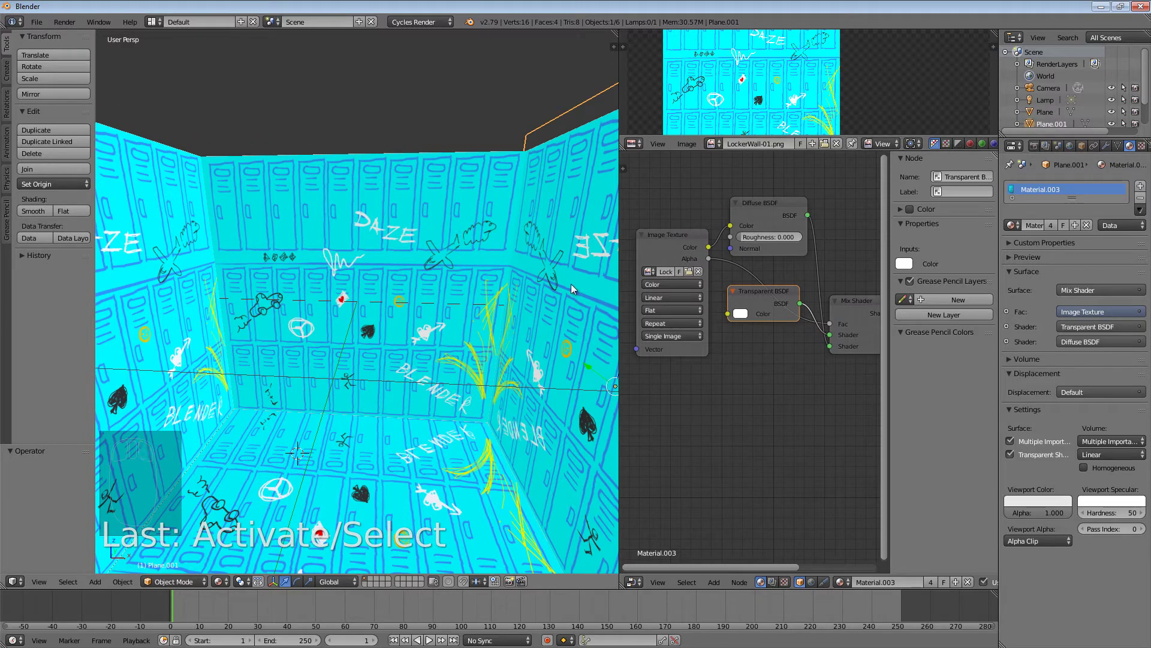
middle_drag(571, 283, 548, 315)
scroll(547, 315, up, 2)
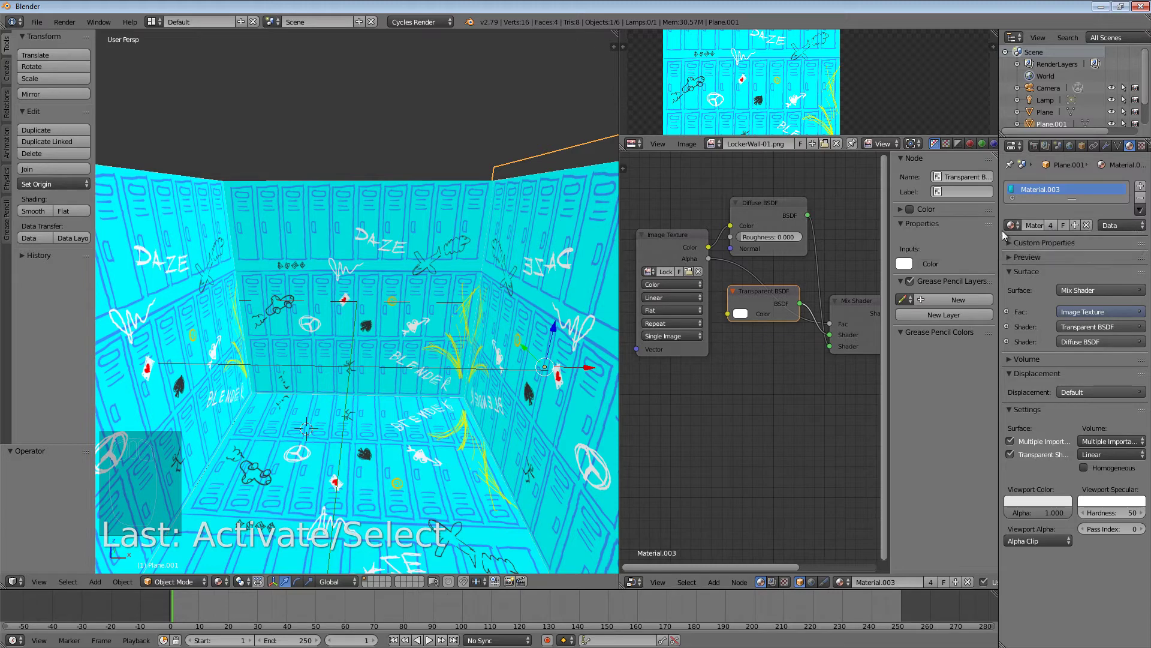
drag(999, 229, 920, 228)
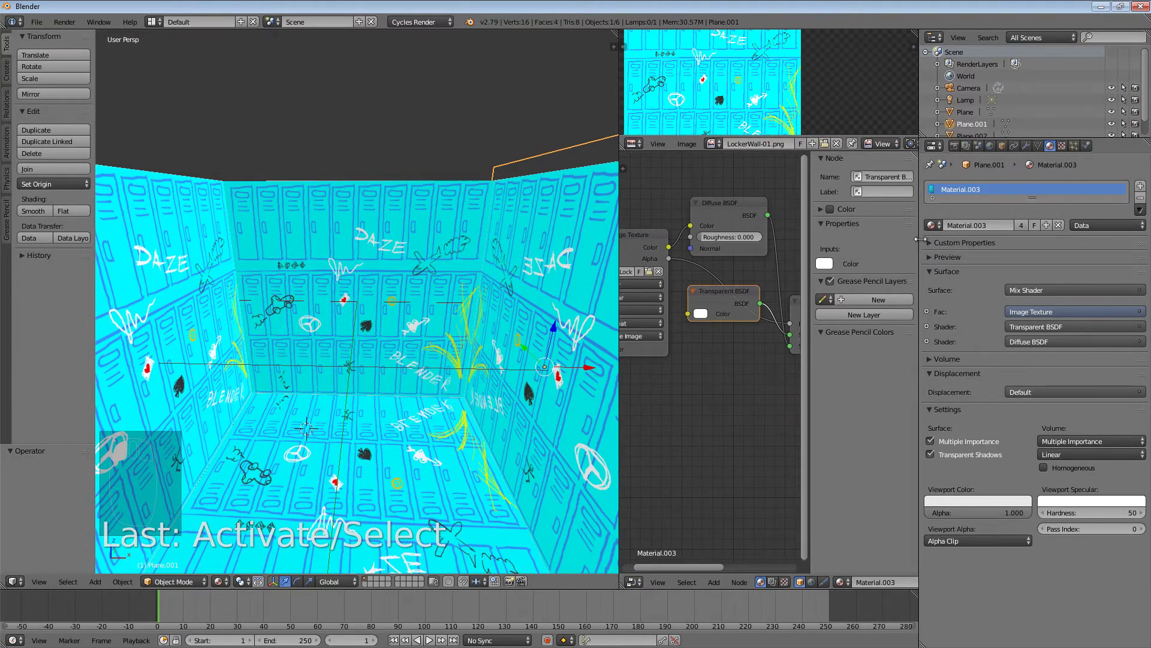
click(1020, 225)
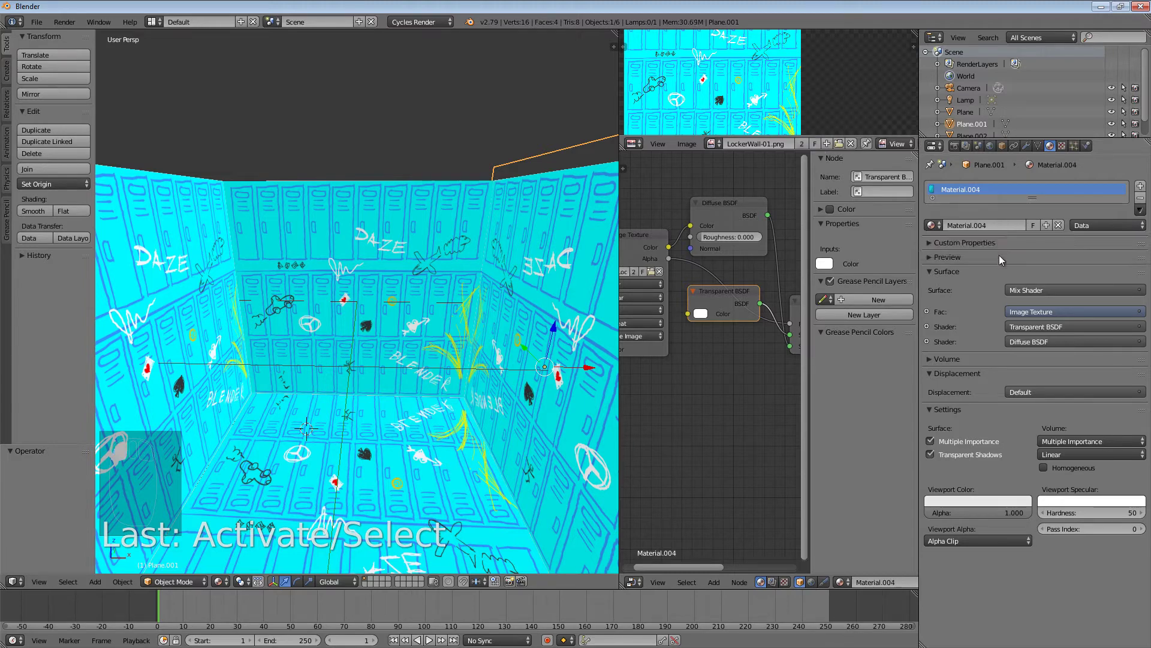
right_click(568, 240)
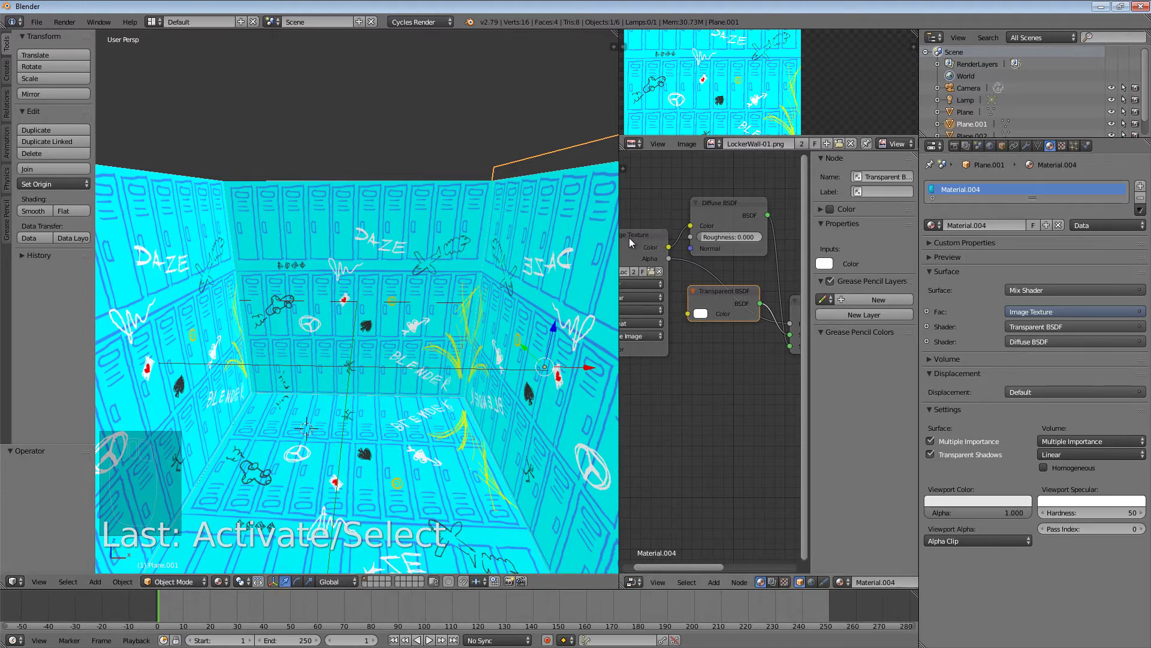
- Widen the node editor and load LockerWall-02.png into the right wall's Image Texture node
drag(619, 247, 514, 246)
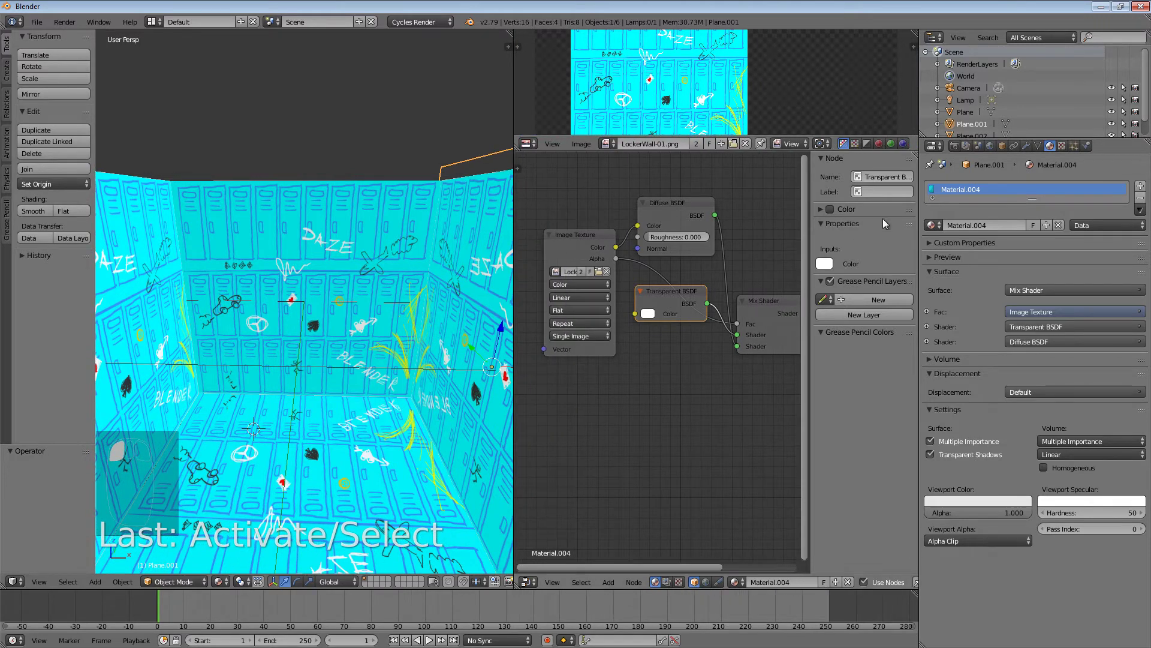
drag(919, 223, 1013, 223)
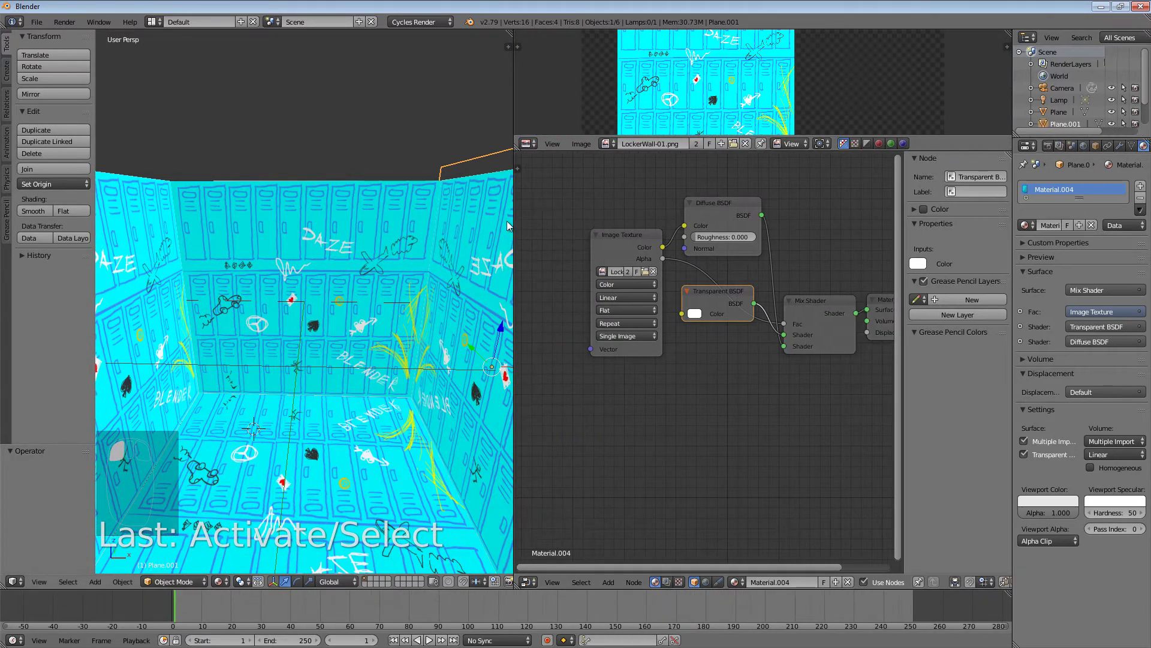
drag(514, 222, 579, 223)
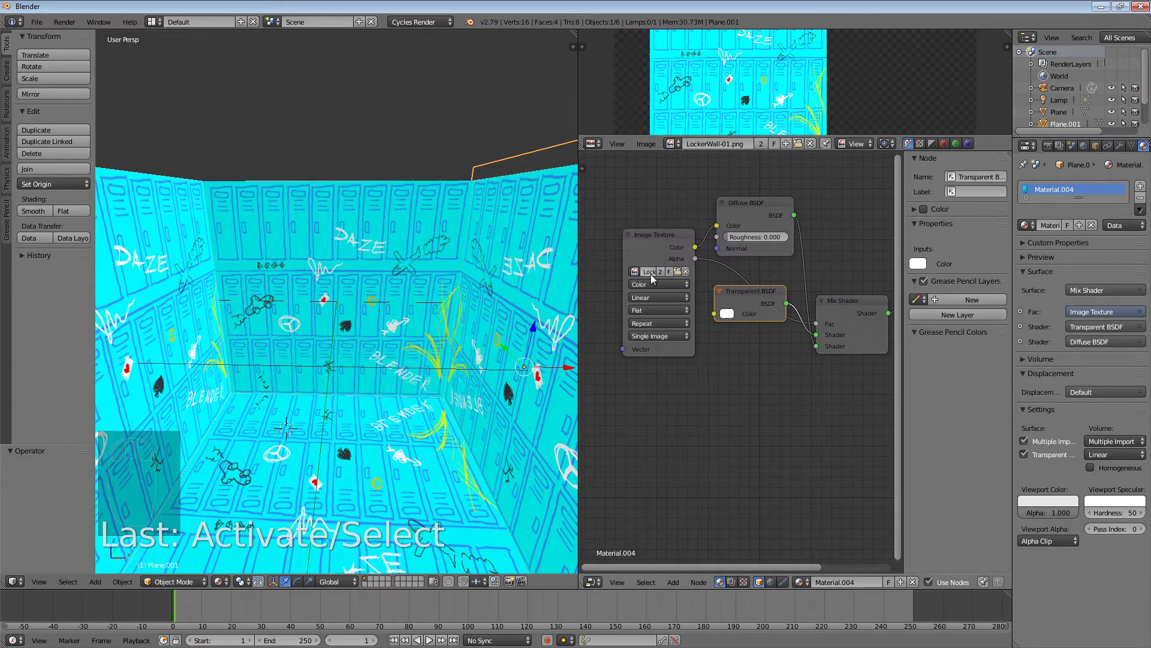
click(677, 271)
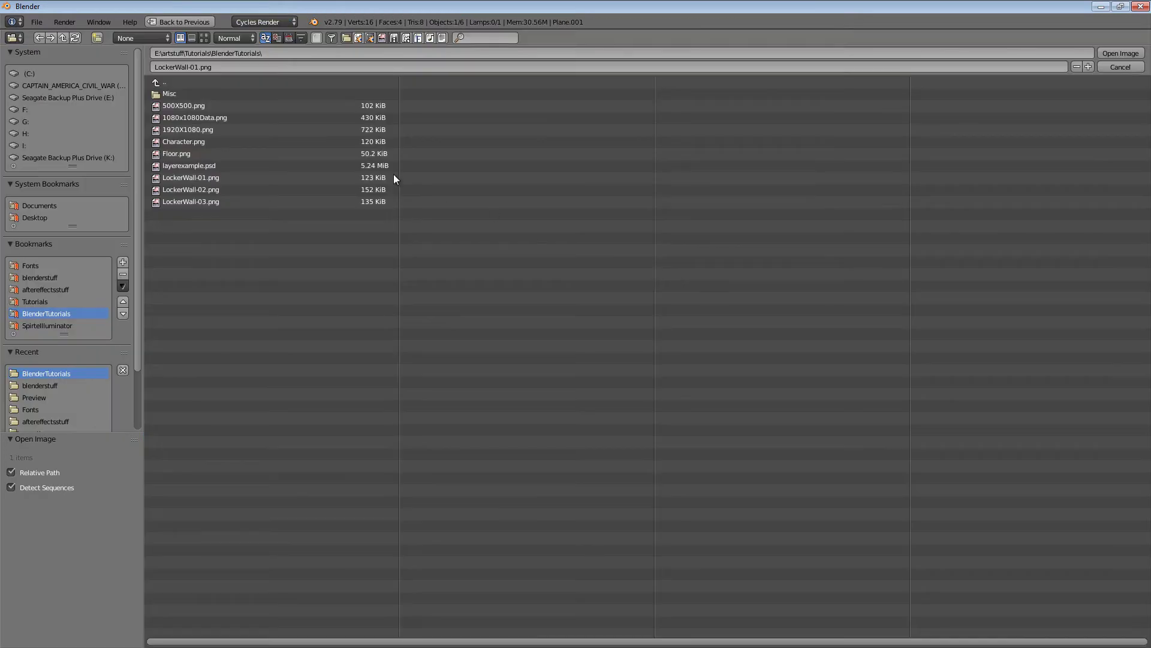
click(204, 38)
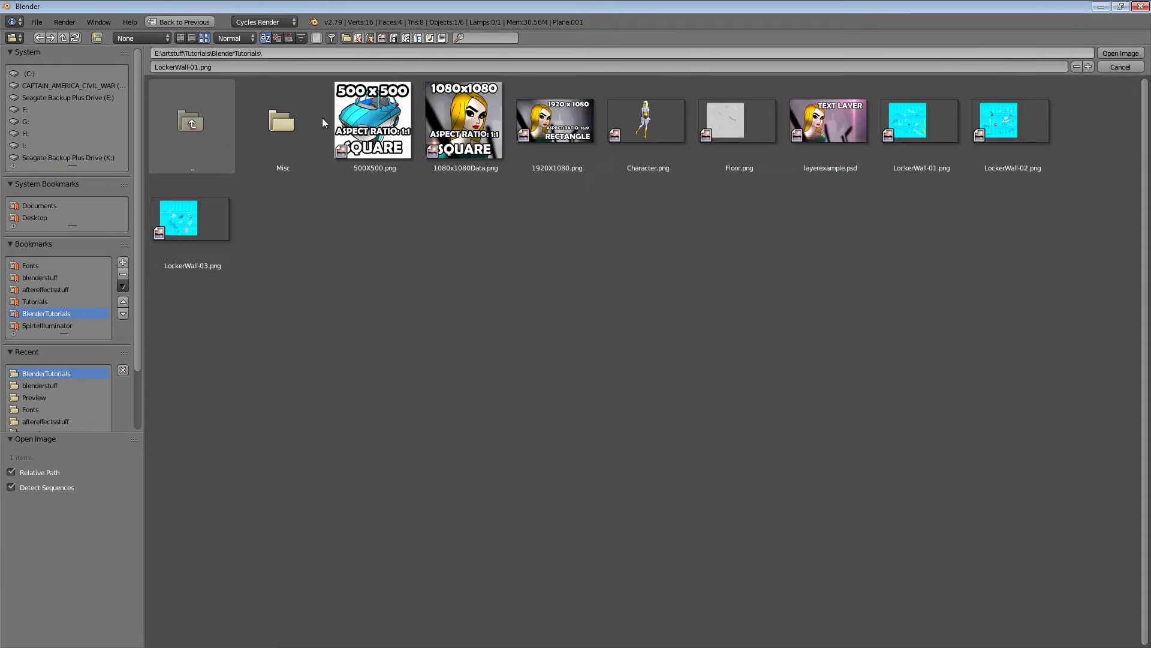
double_click(1016, 124)
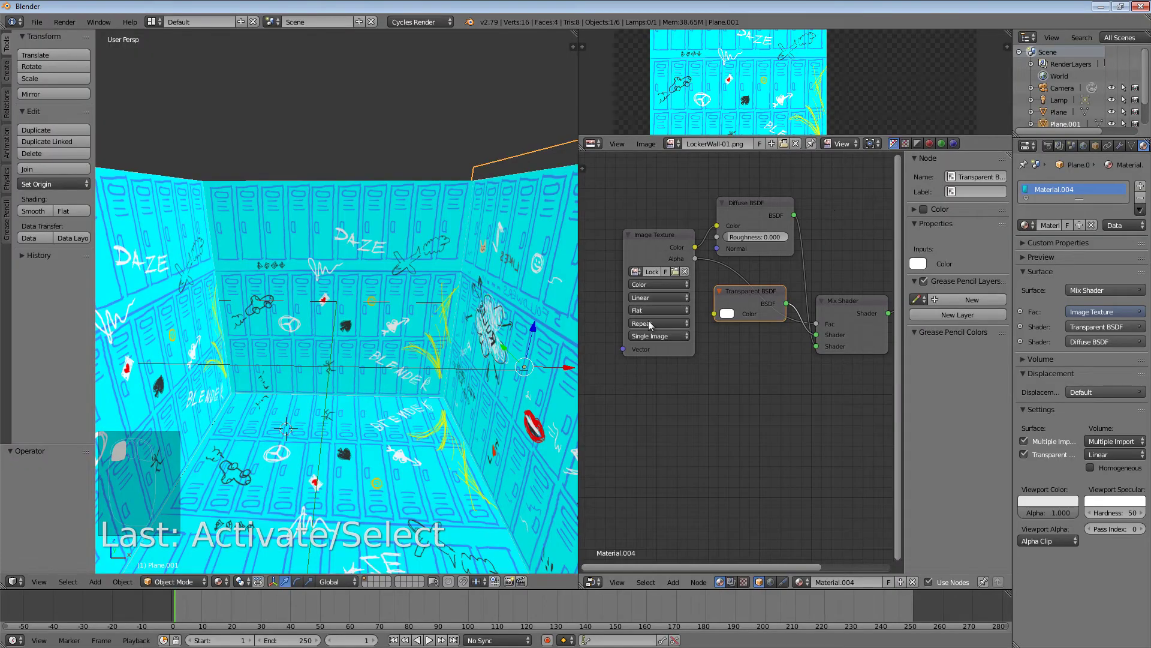
- Make the left wall's material a single-user copy and load LockerWall-03.png into its Image Texture node
middle_drag(475, 418, 412, 271)
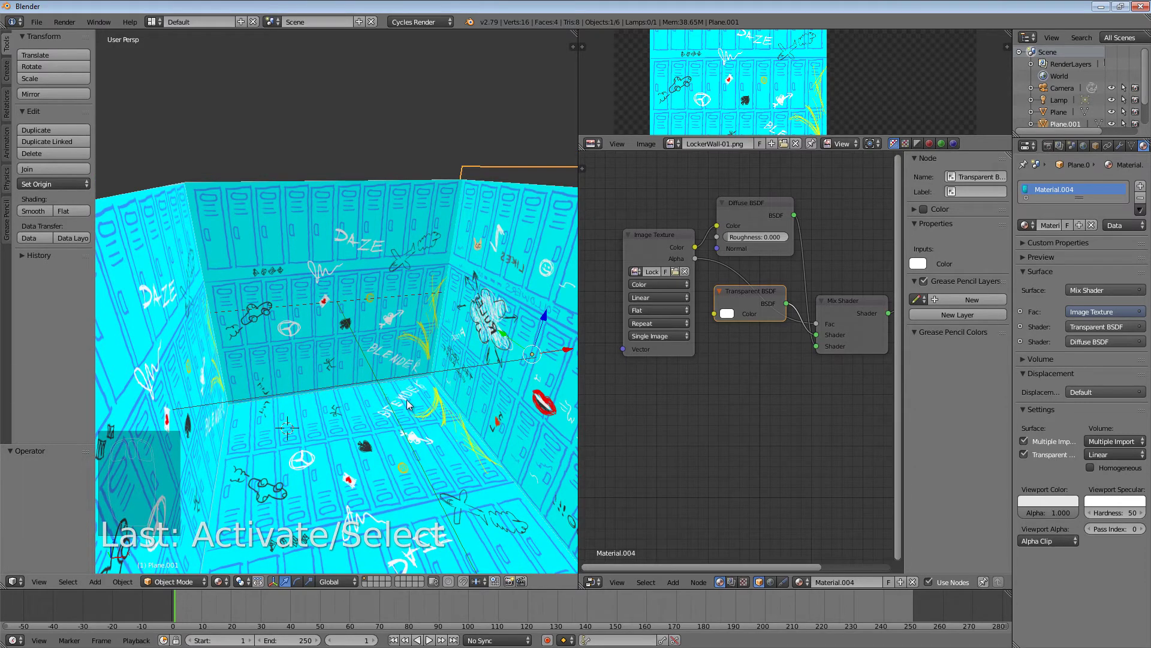
middle_drag(407, 401, 371, 397)
scroll(372, 397, down, 5)
right_click(348, 361)
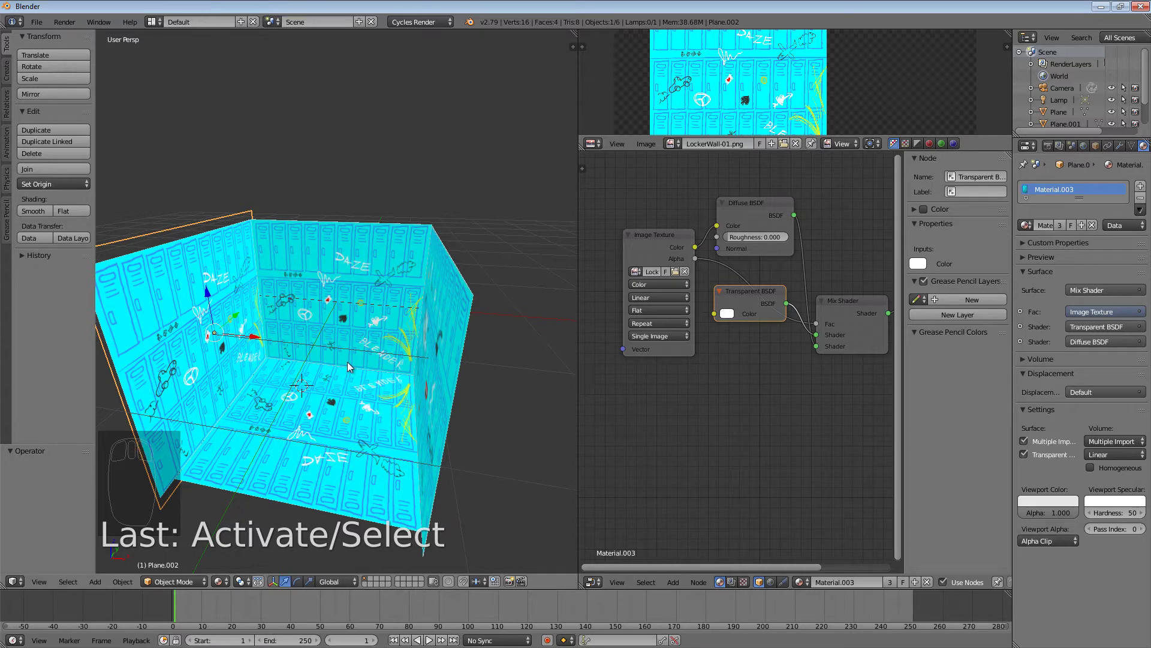
mouse_move(314, 348)
middle_down()
mouse_move(326, 370)
mouse_move(311, 327)
middle_up()
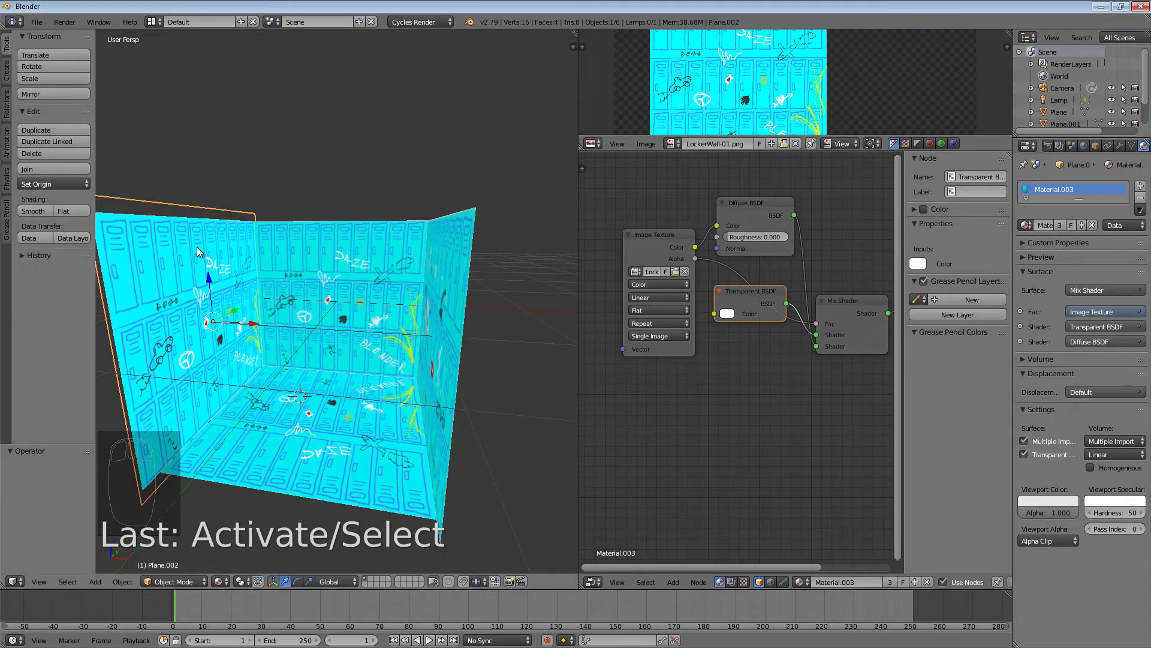
click(1058, 226)
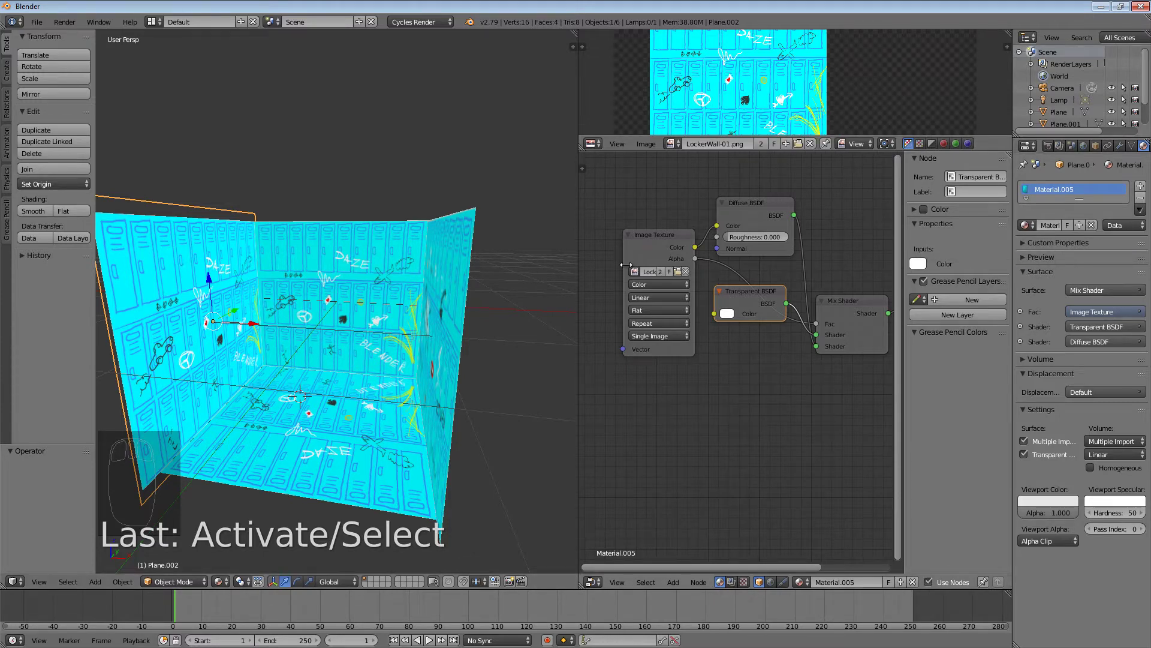
click(677, 272)
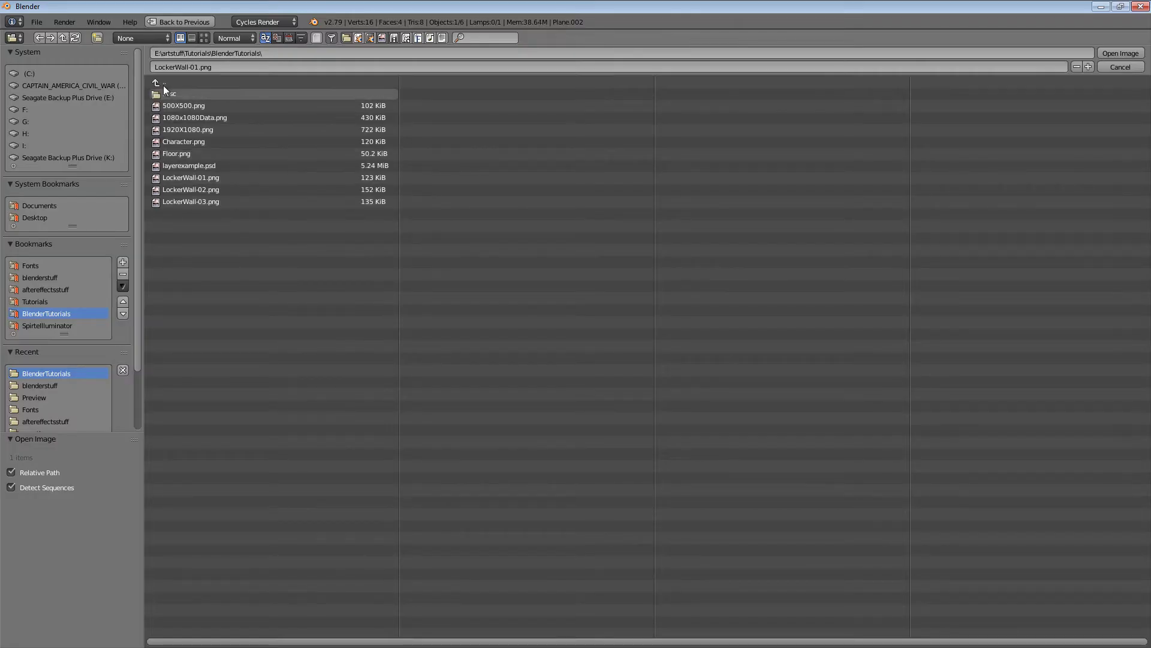
click(206, 37)
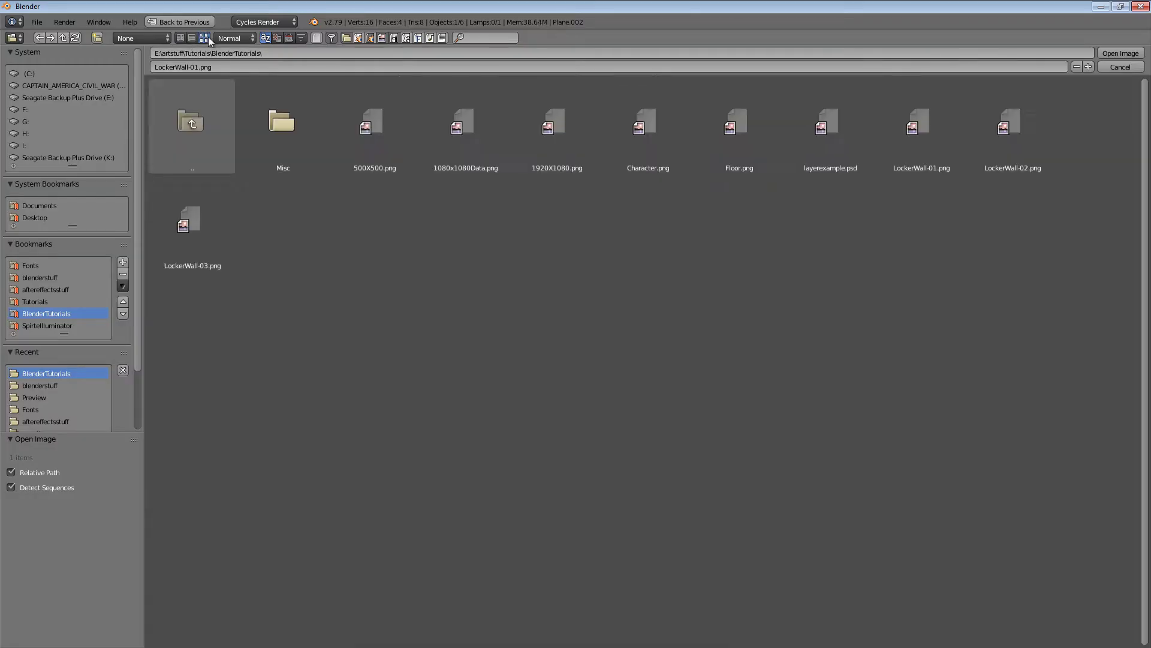
double_click(214, 264)
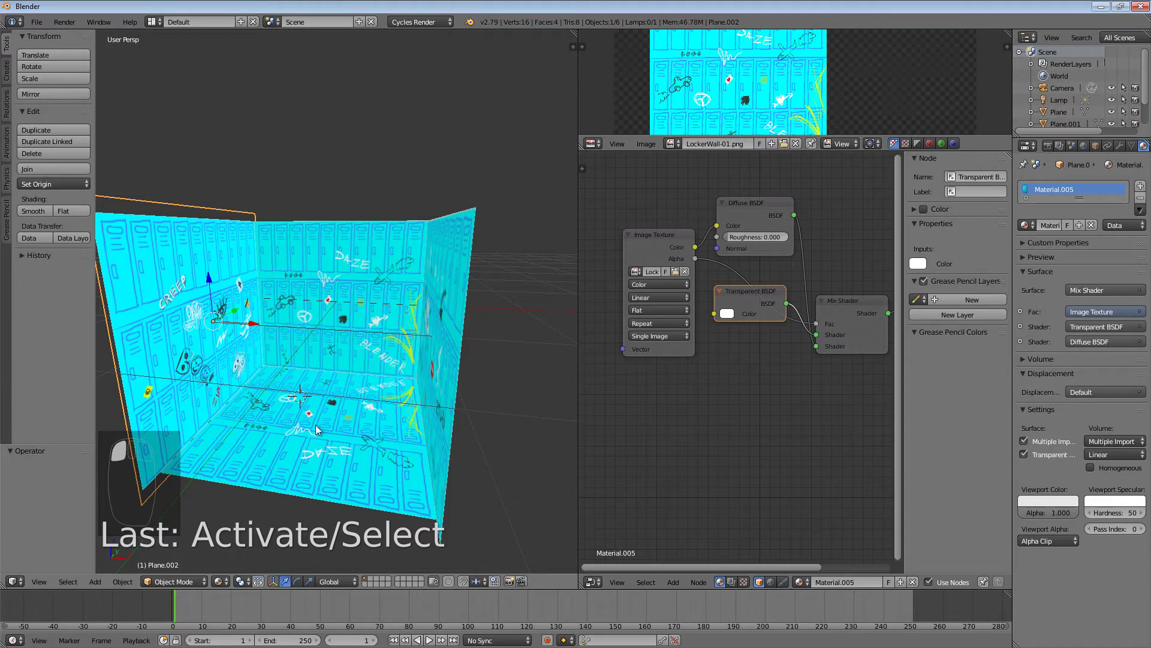
- Make the floor plane's material a single-user copy and load Floor.png into its Image Texture node
middle_drag(327, 451, 371, 425)
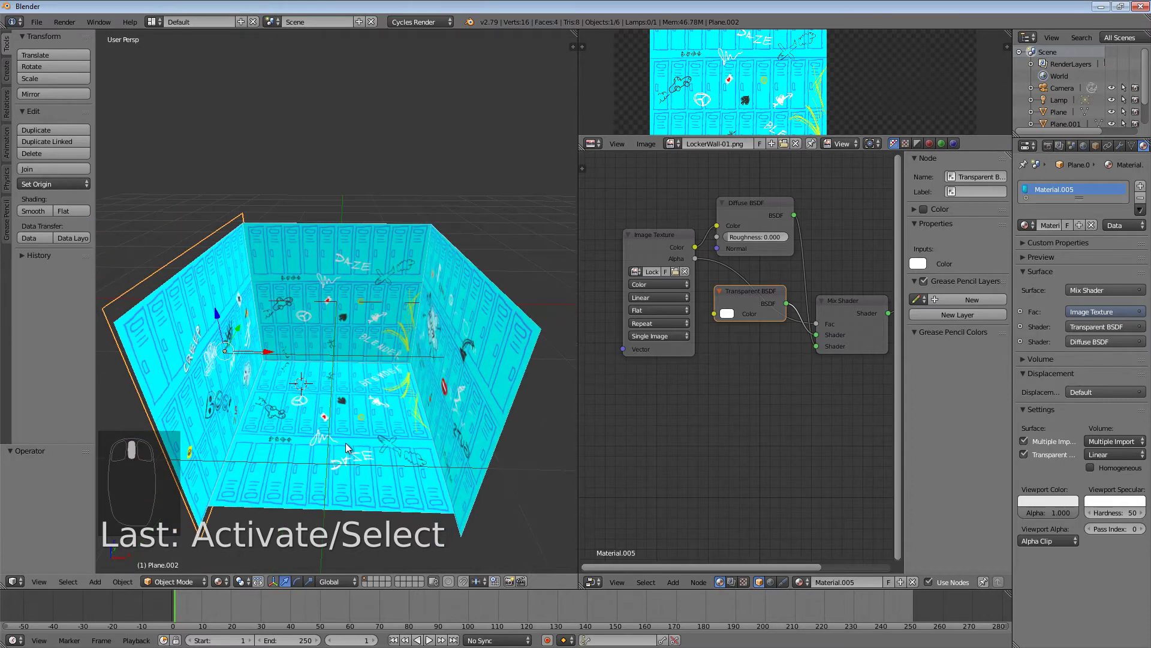
right_click(372, 424)
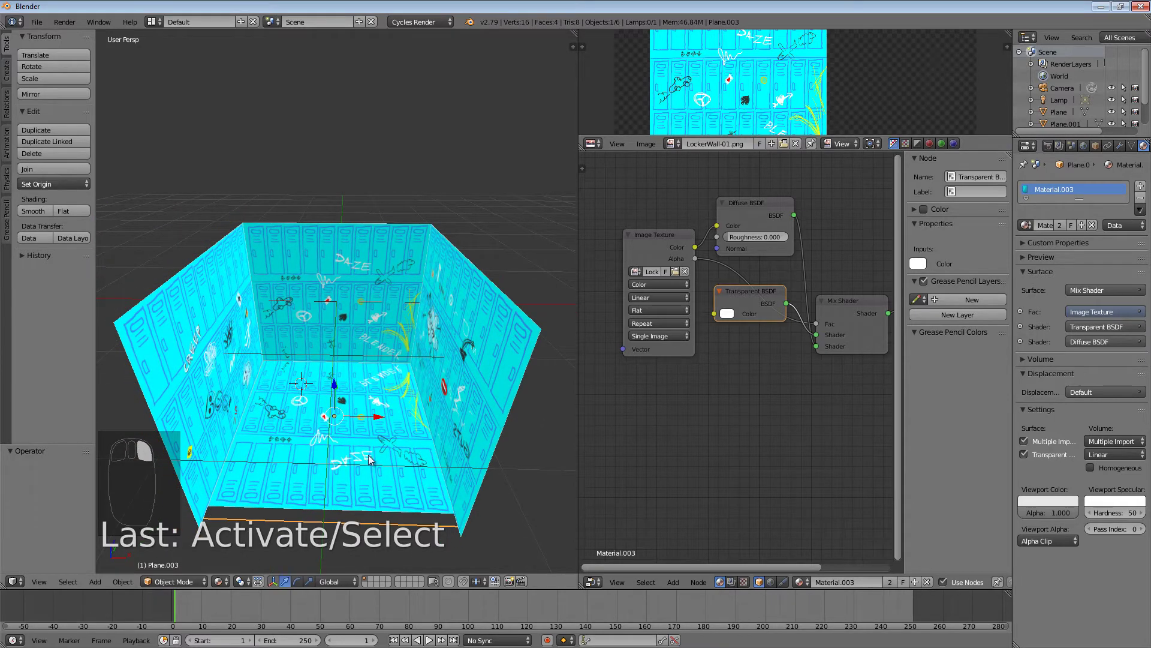
click(1060, 225)
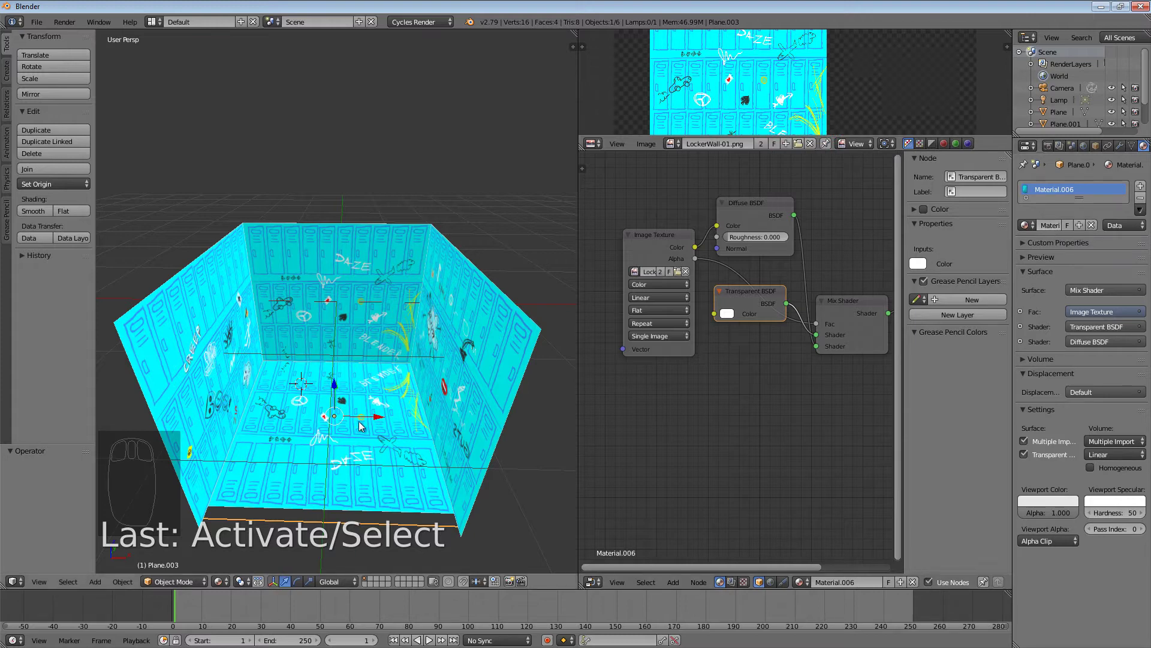
click(678, 271)
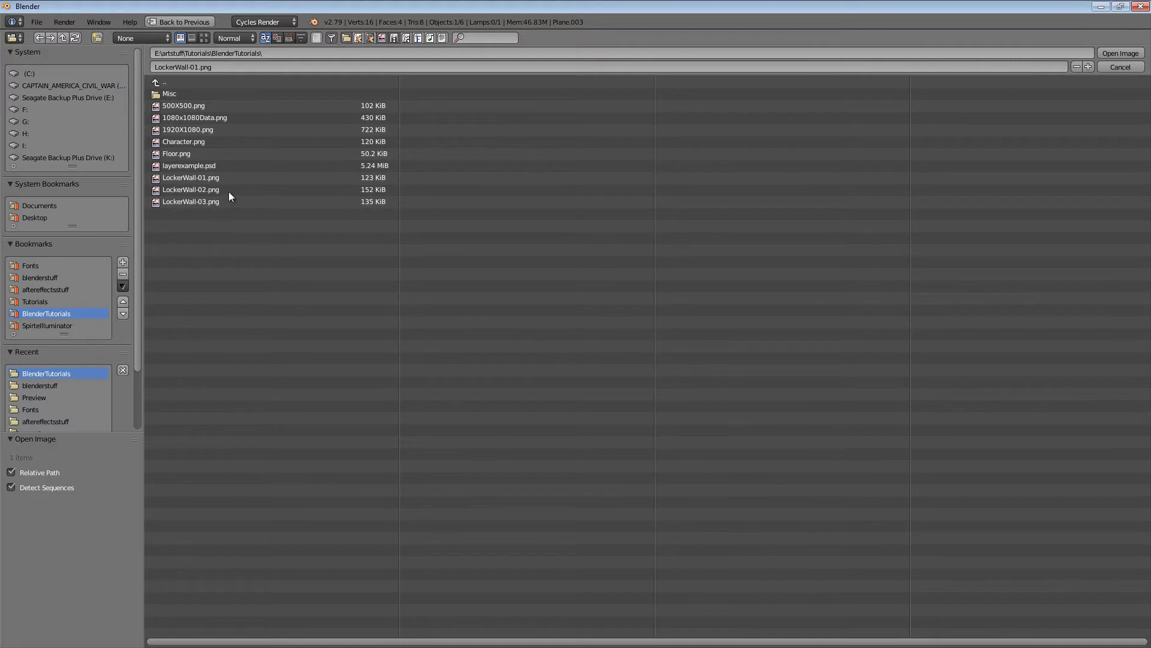
click(204, 38)
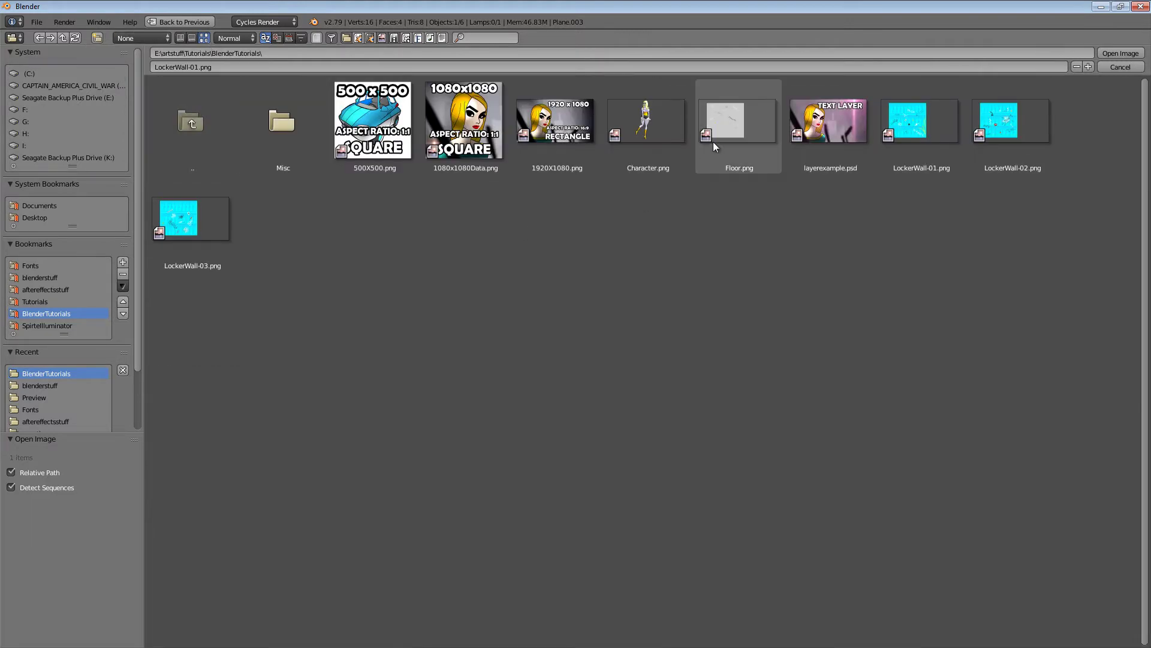
double_click(729, 121)
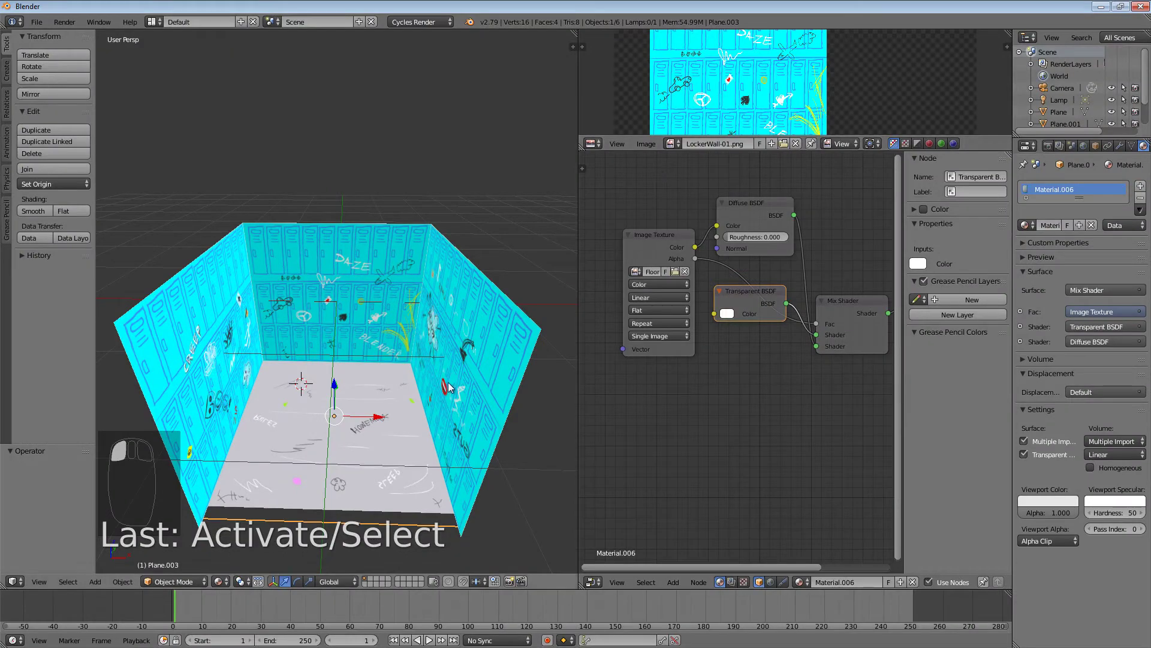
- Check the floor and wall textures from inside the room and select the right wall plane
scroll(353, 479, up, 4)
scroll(354, 479, down, 3)
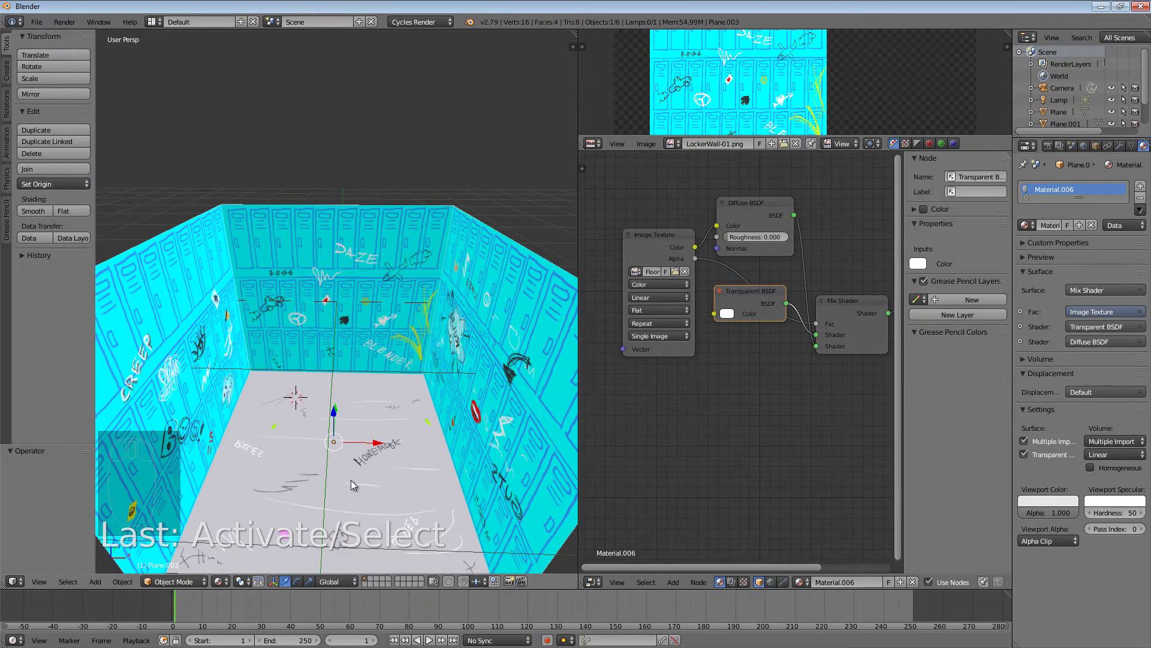
middle_drag(361, 484, 389, 450)
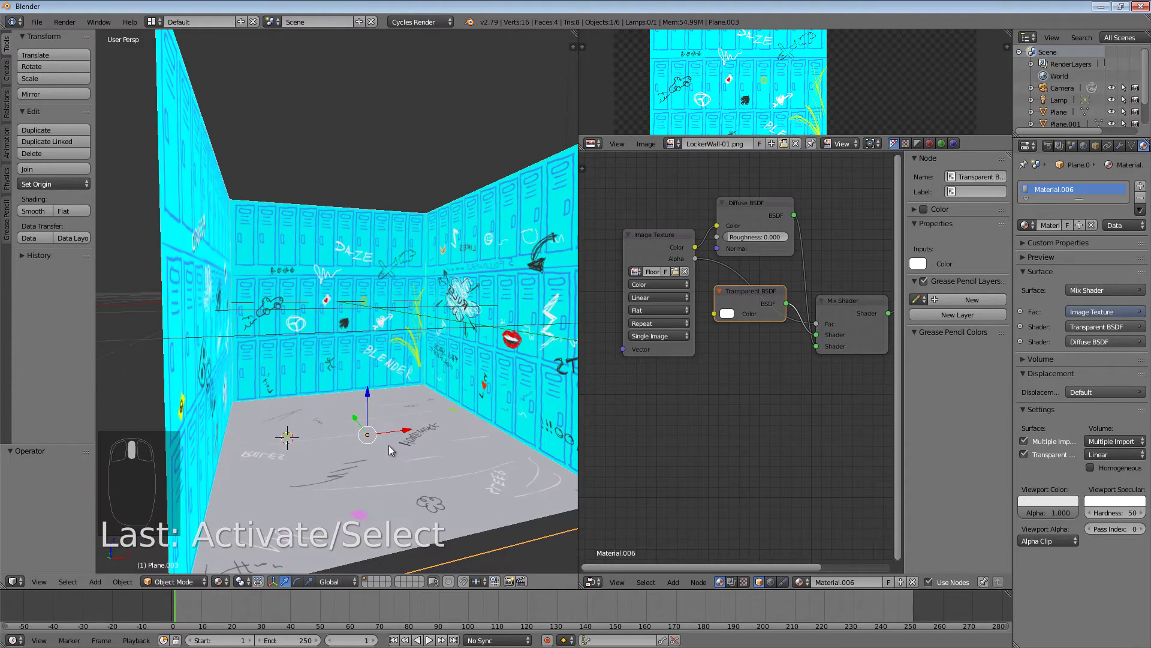
scroll(430, 439, down, 3)
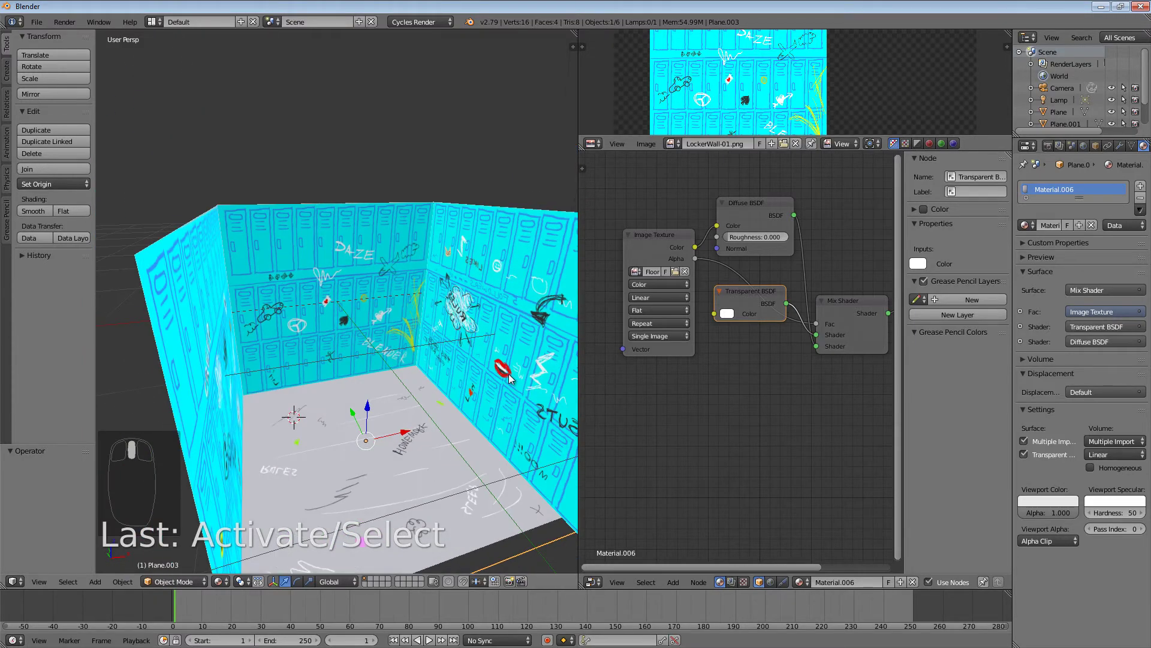
right_click(510, 304)
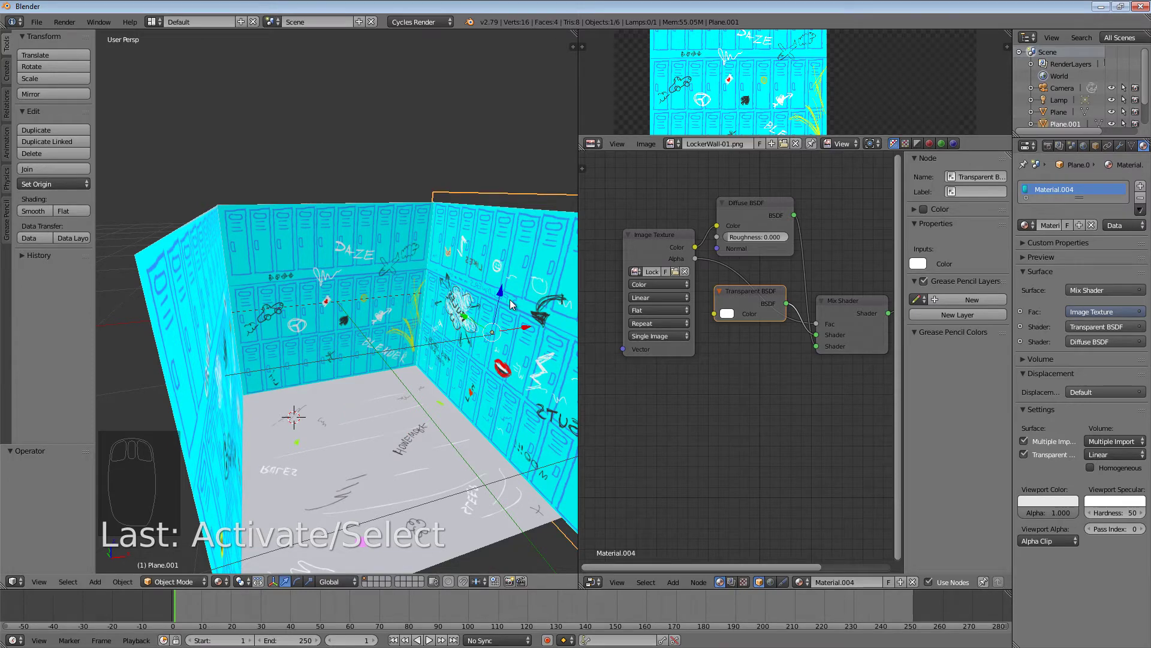
key(r)
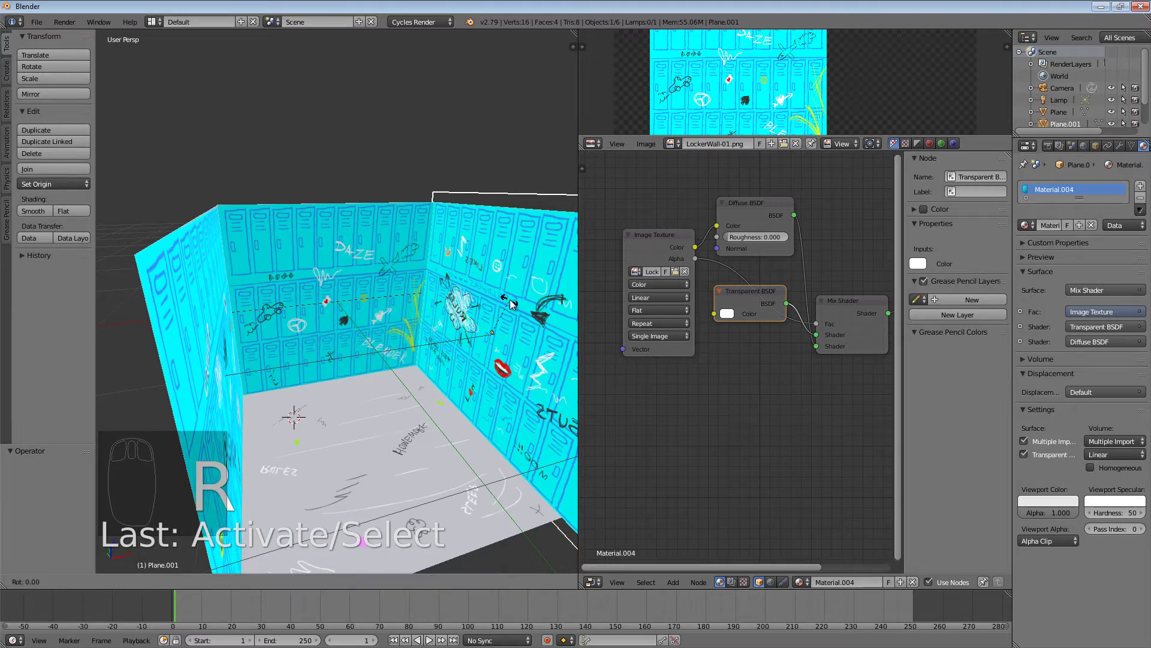
text(1)
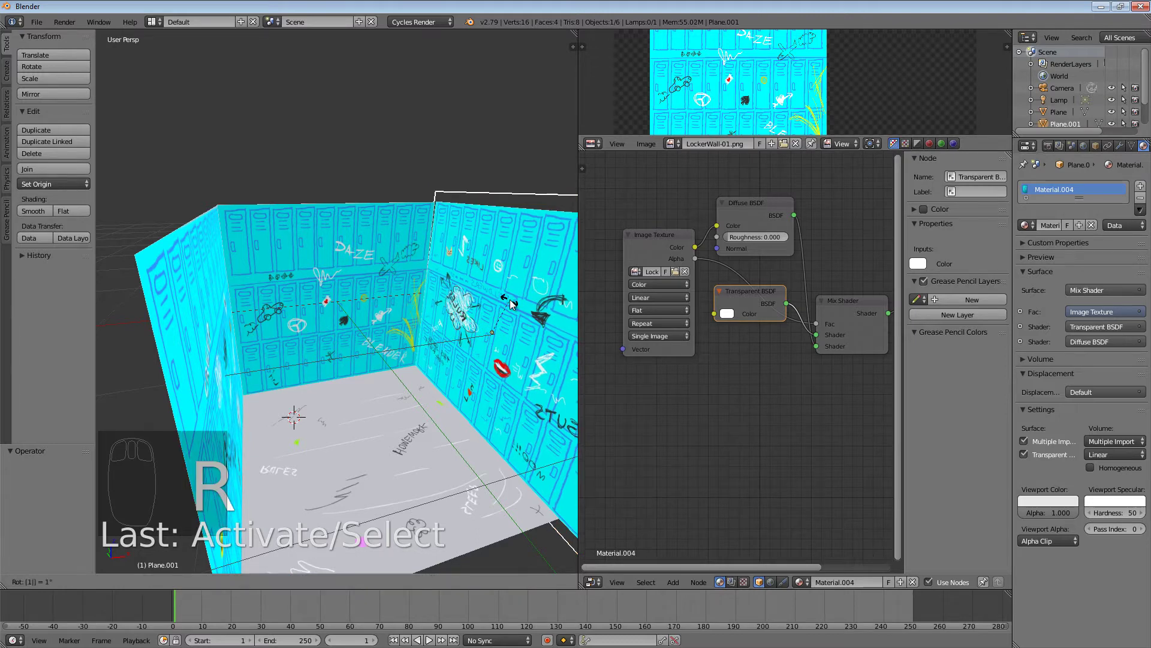
key(Return)
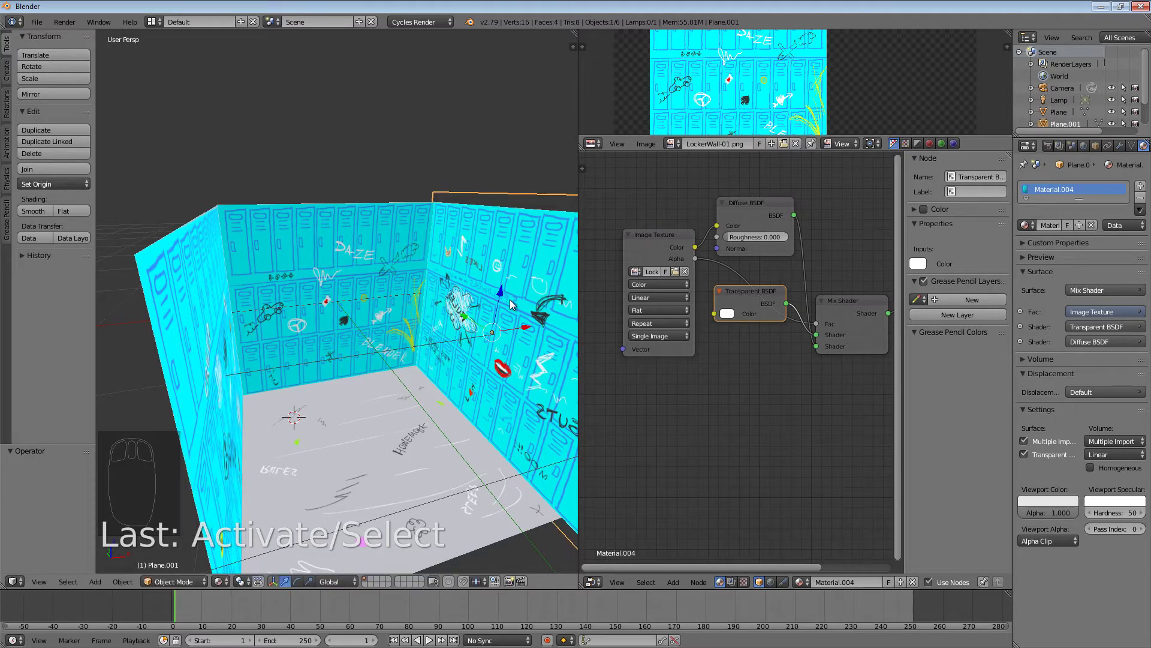
key(Escape)
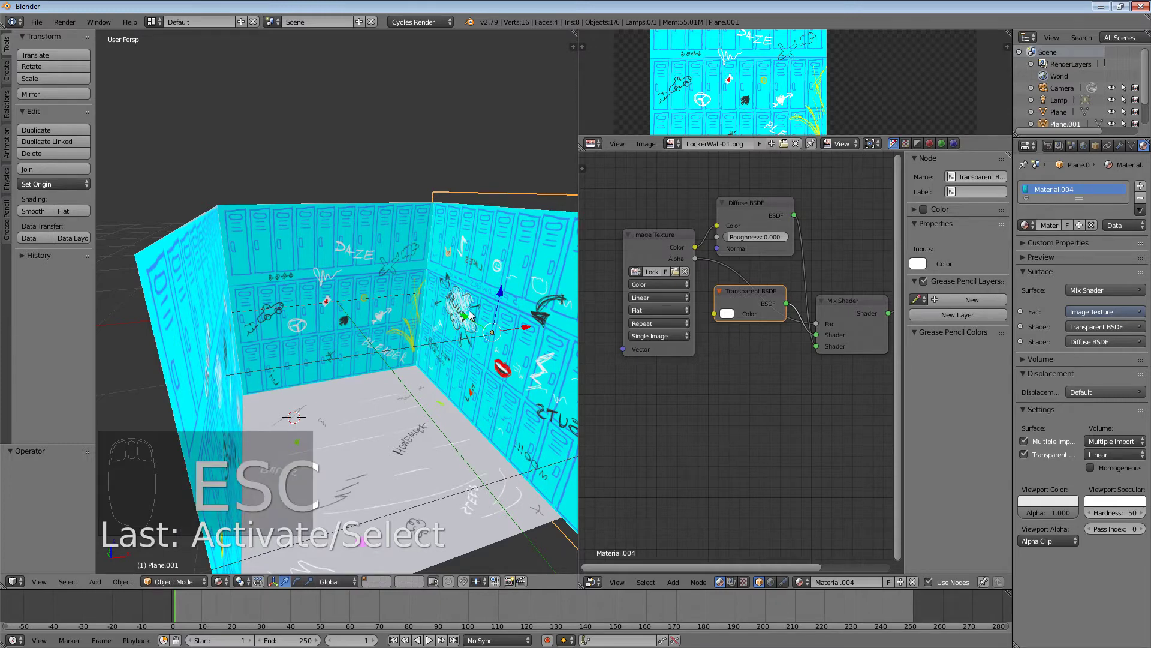
- Rotate the right wall plane 180 degrees about the global Z axis
key(r)
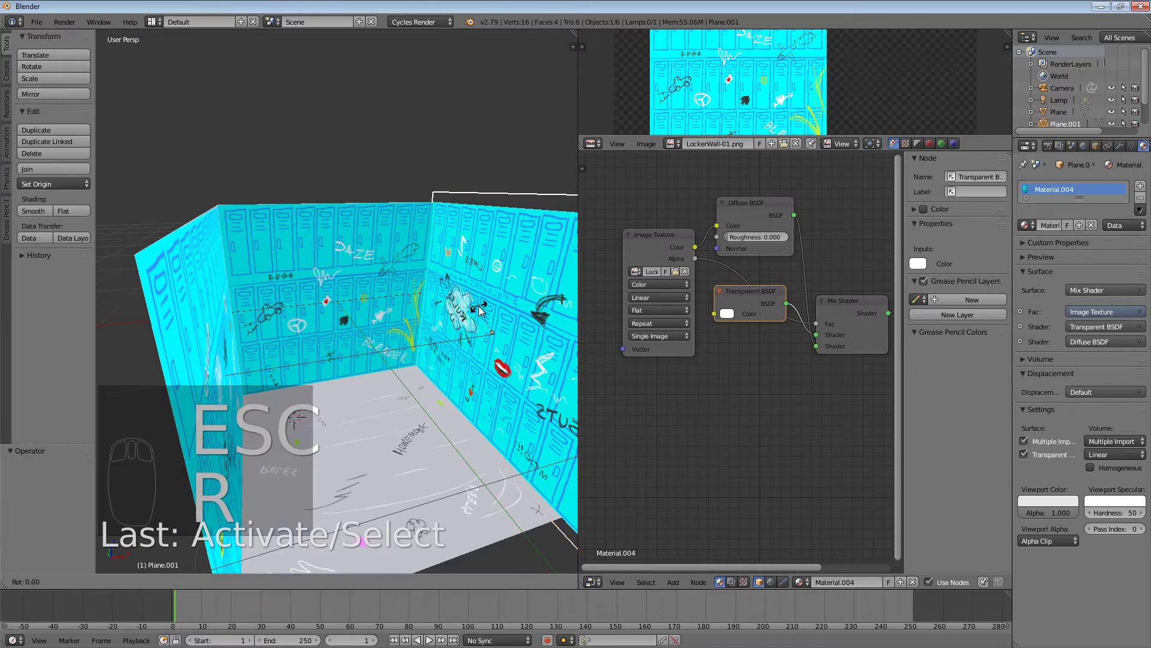
key(z)
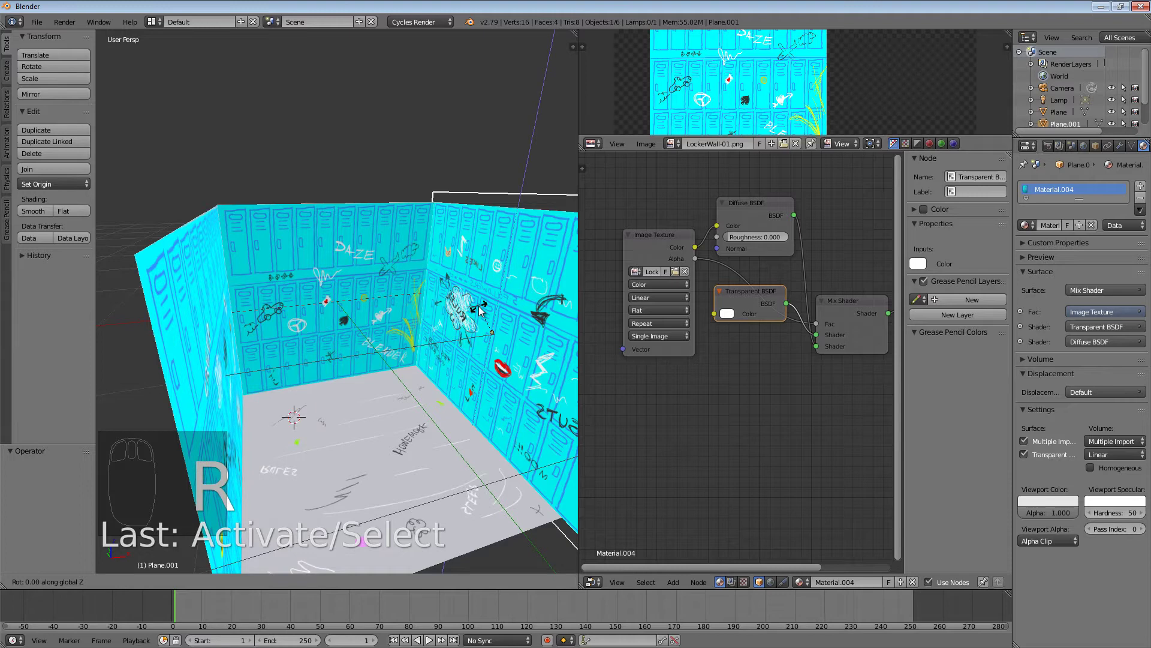
text(180)
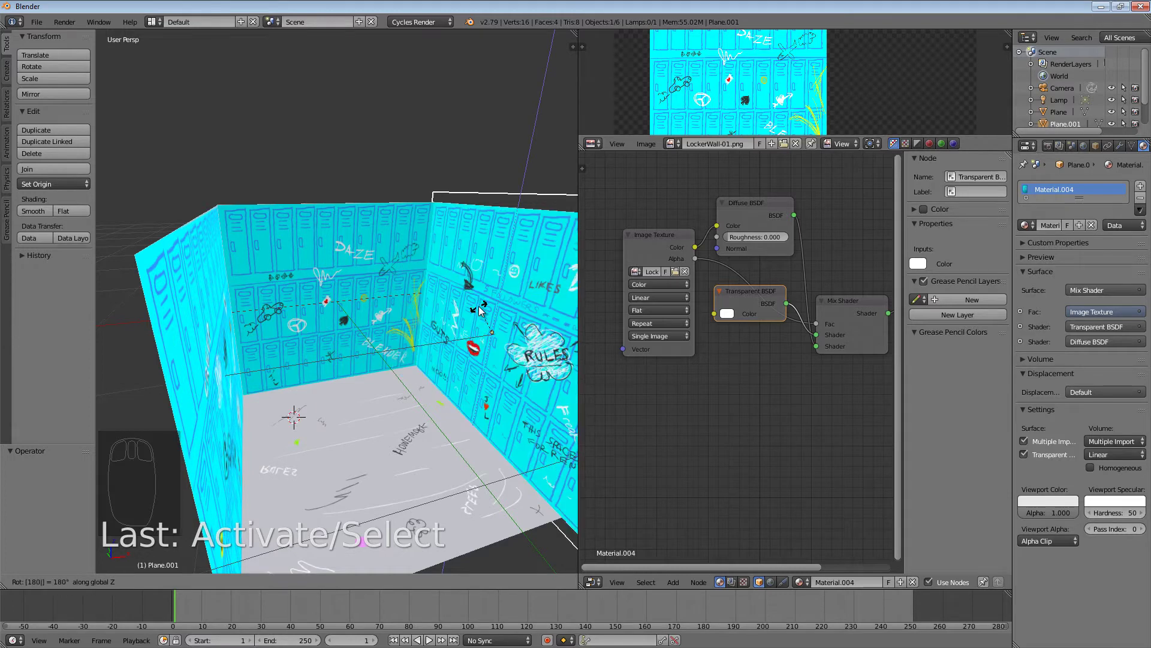
key(Return)
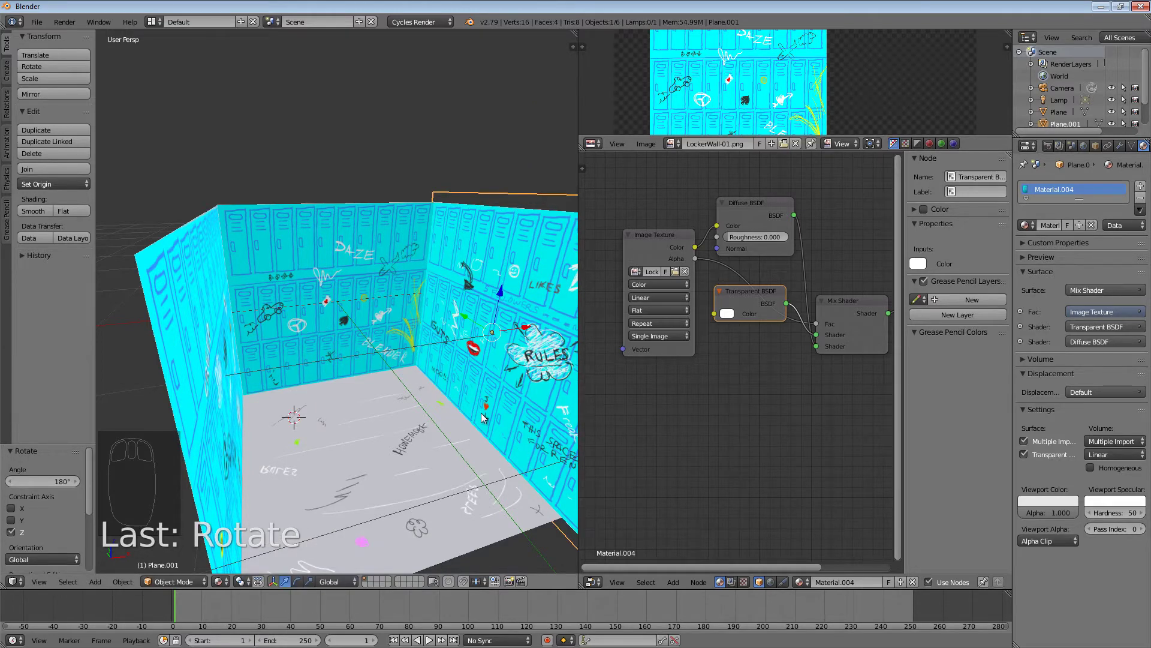
- Try rotating the floor plane 180 degrees about the global Z axis, and undo the rotation
middle_drag(492, 425, 376, 465)
right_click(390, 417)
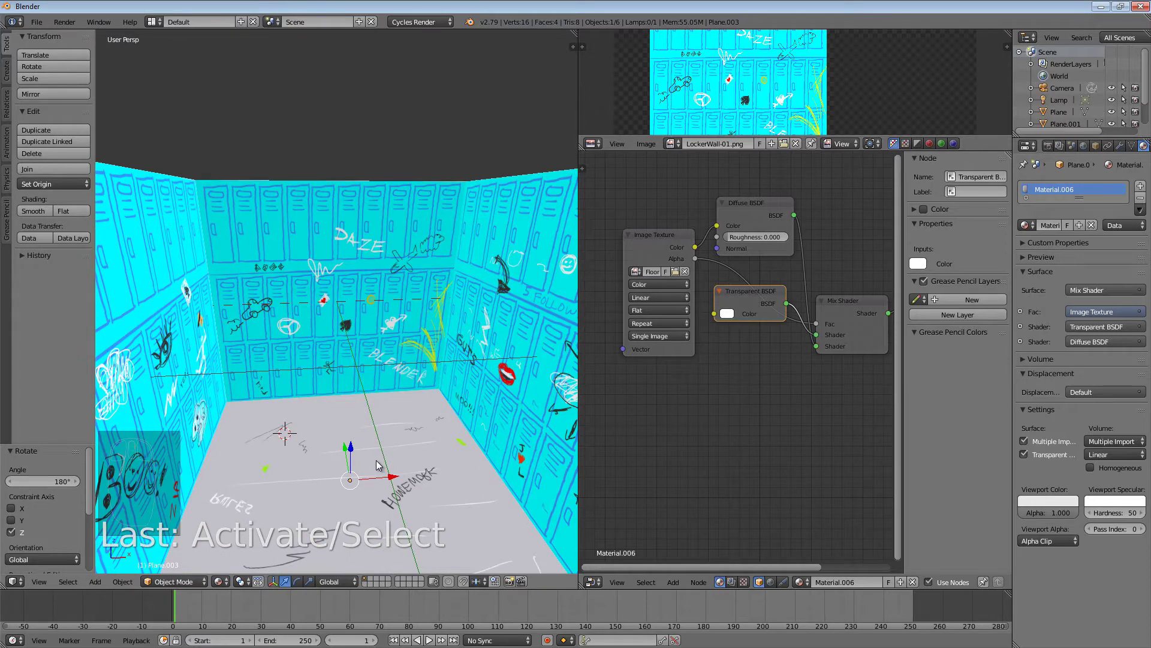
key(r)
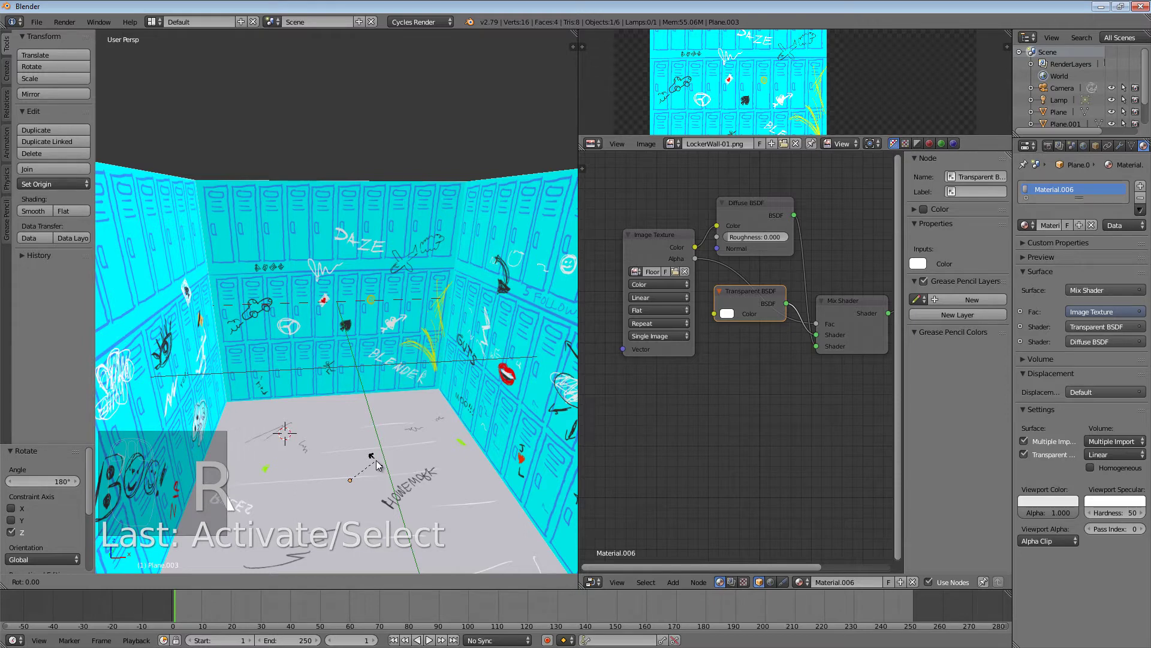
key(z)
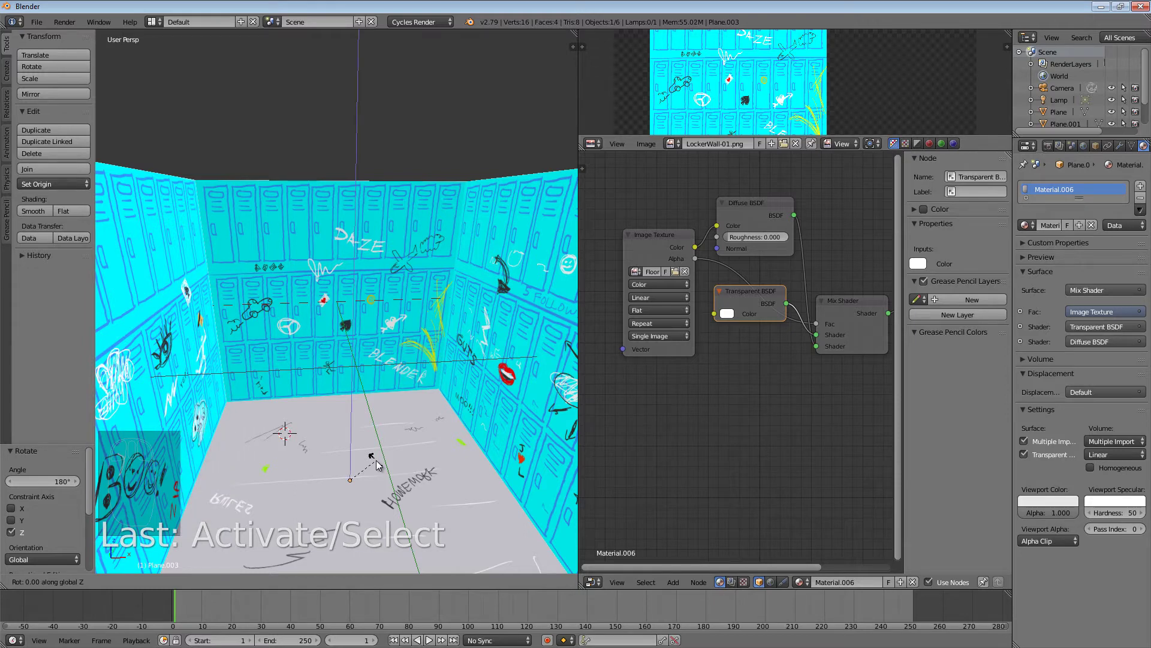
text(180)
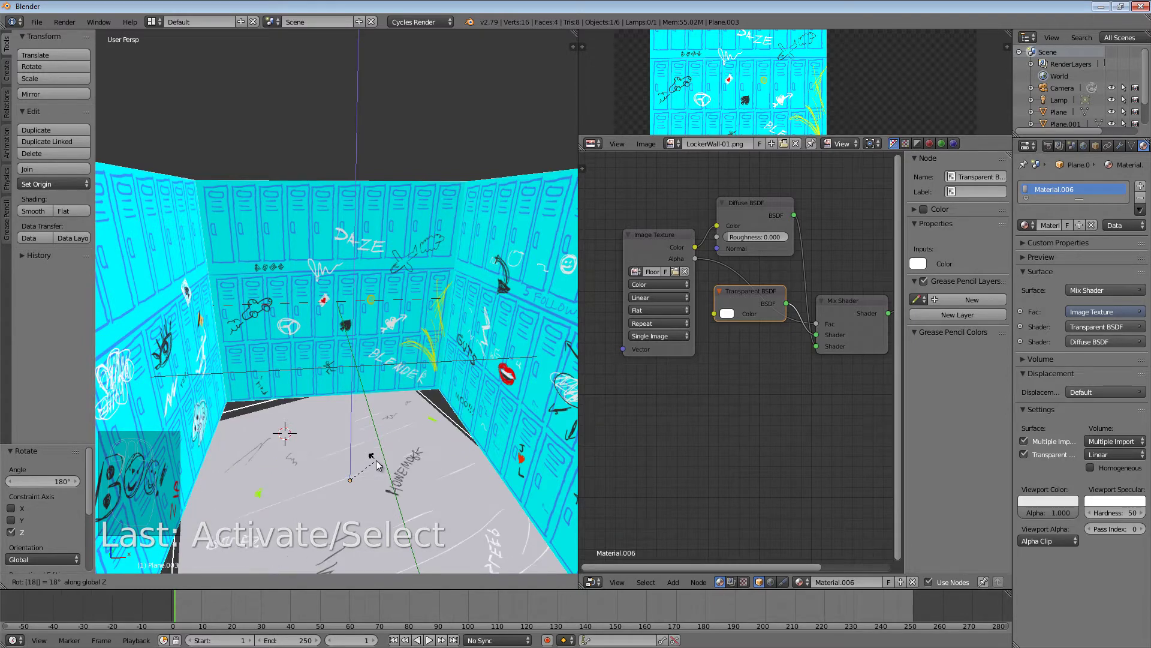
key(Return)
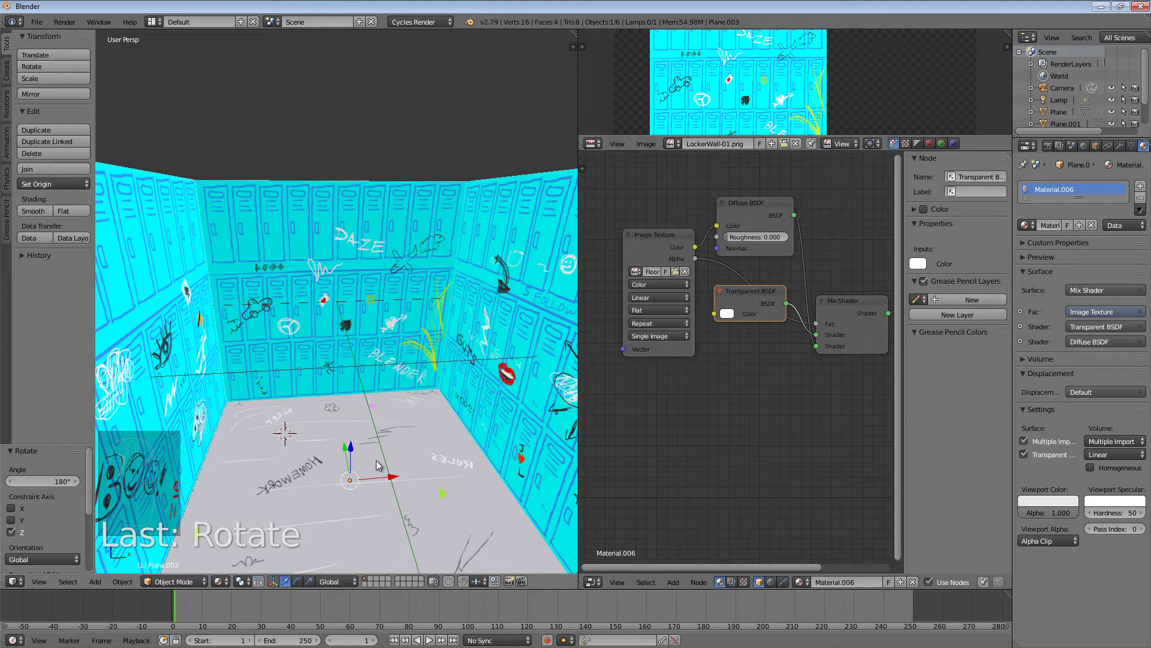
key(ctrl+z)
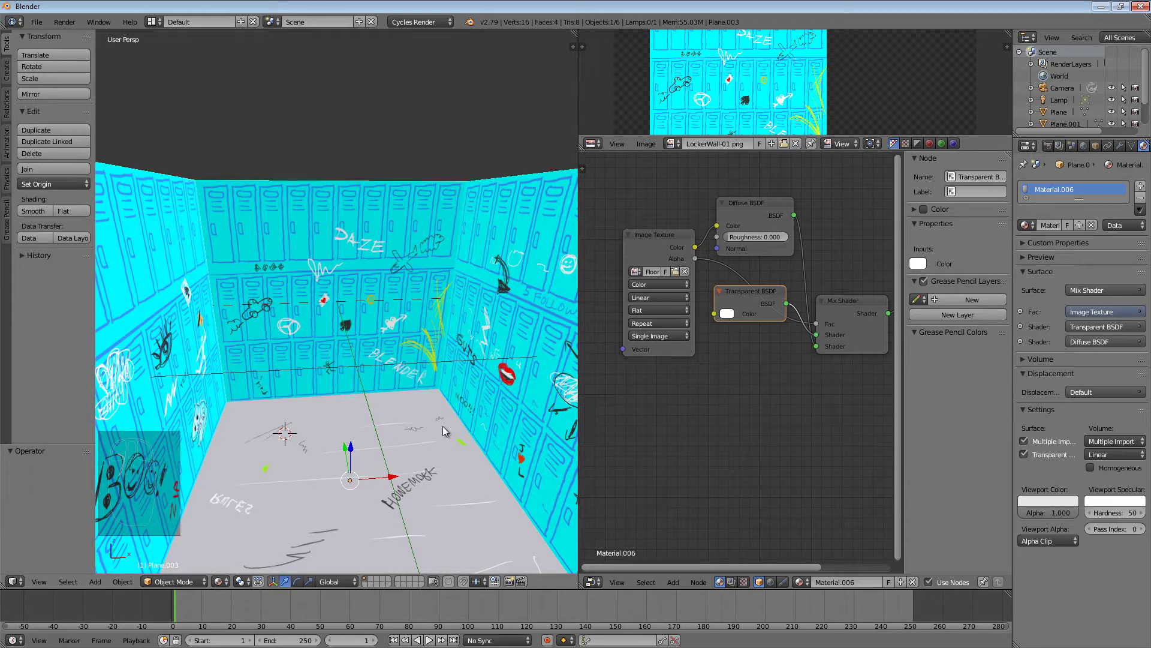
- Rotate the floor plane 180 degrees about the global Z axis
key(r)
text(z)
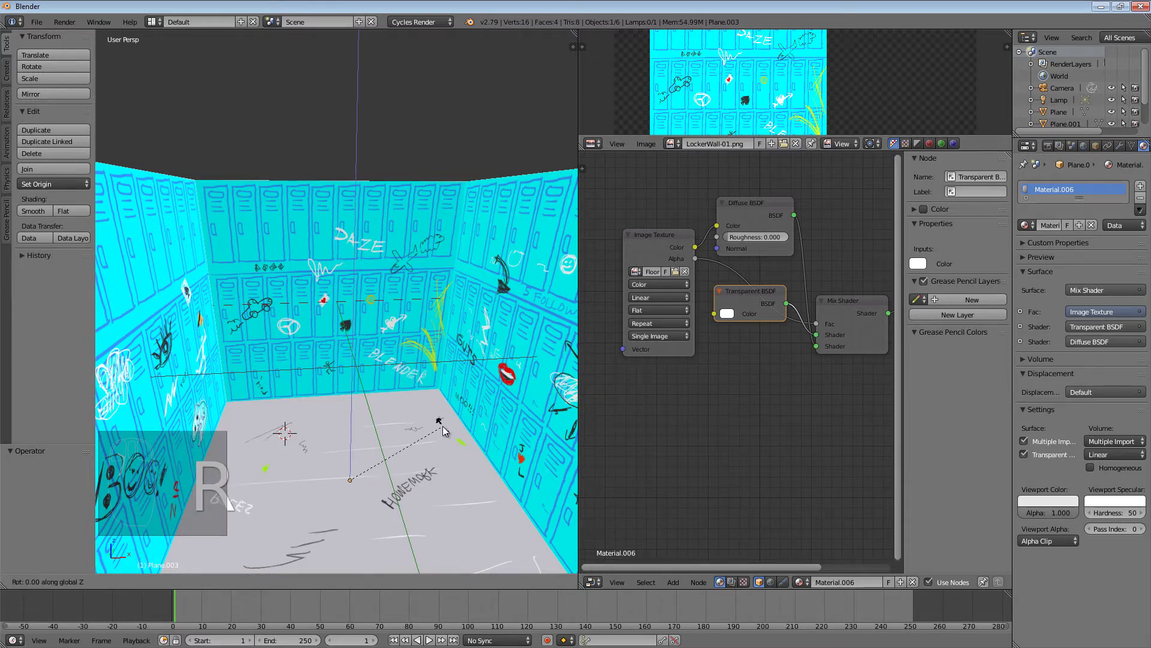
text(180)
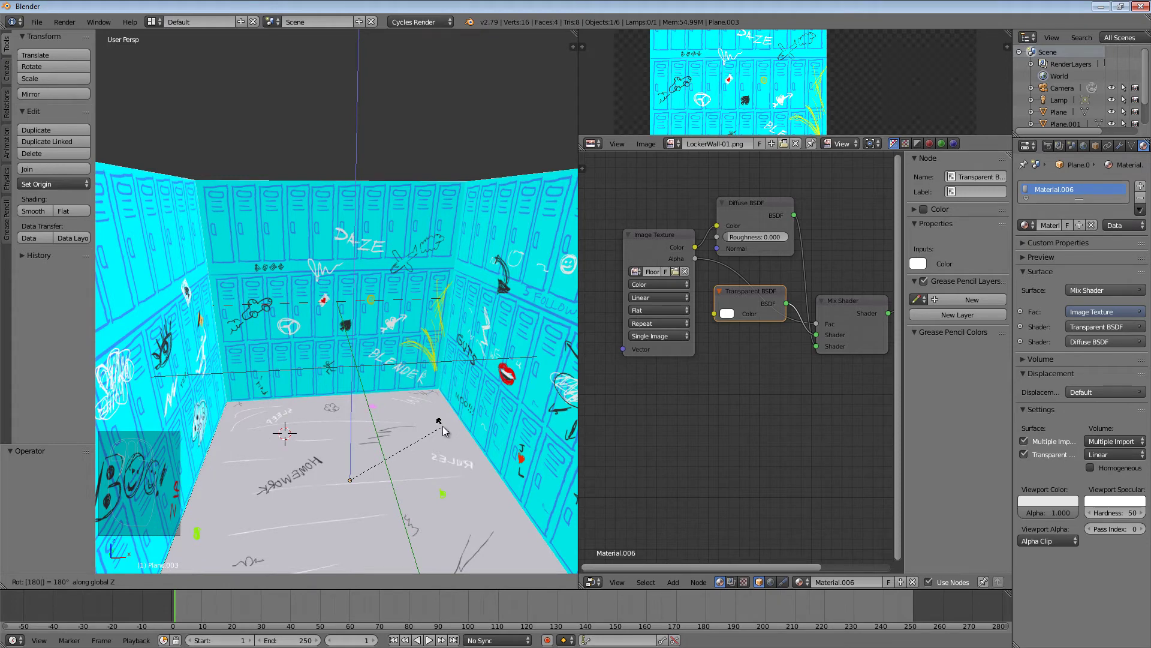
key(Return)
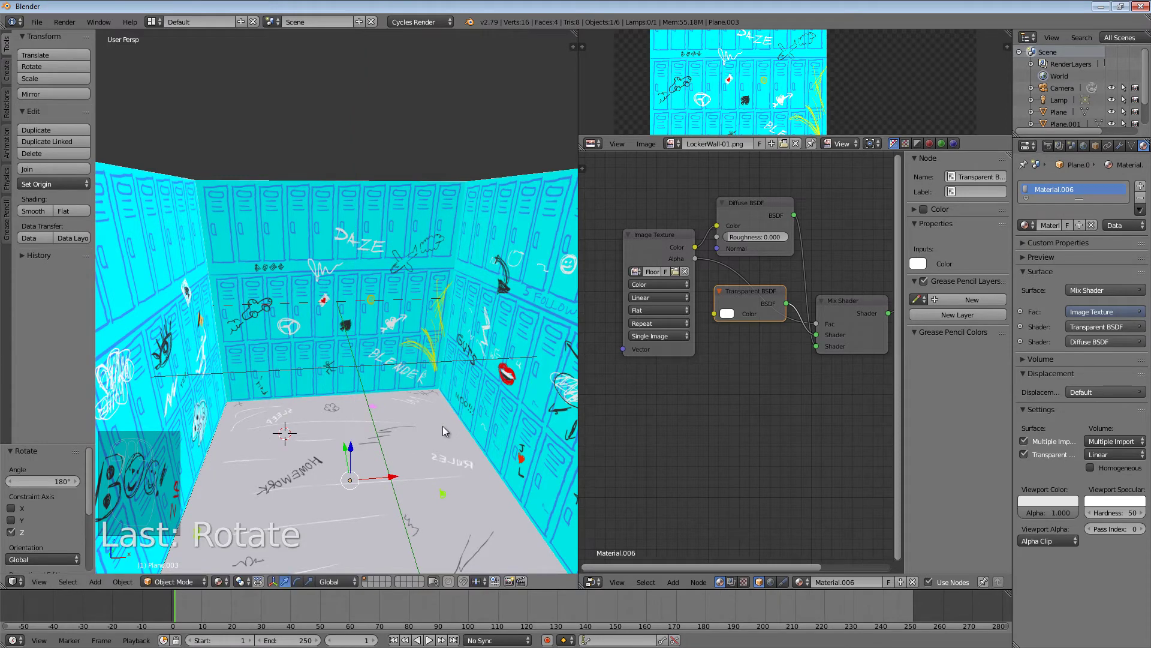
key(r)
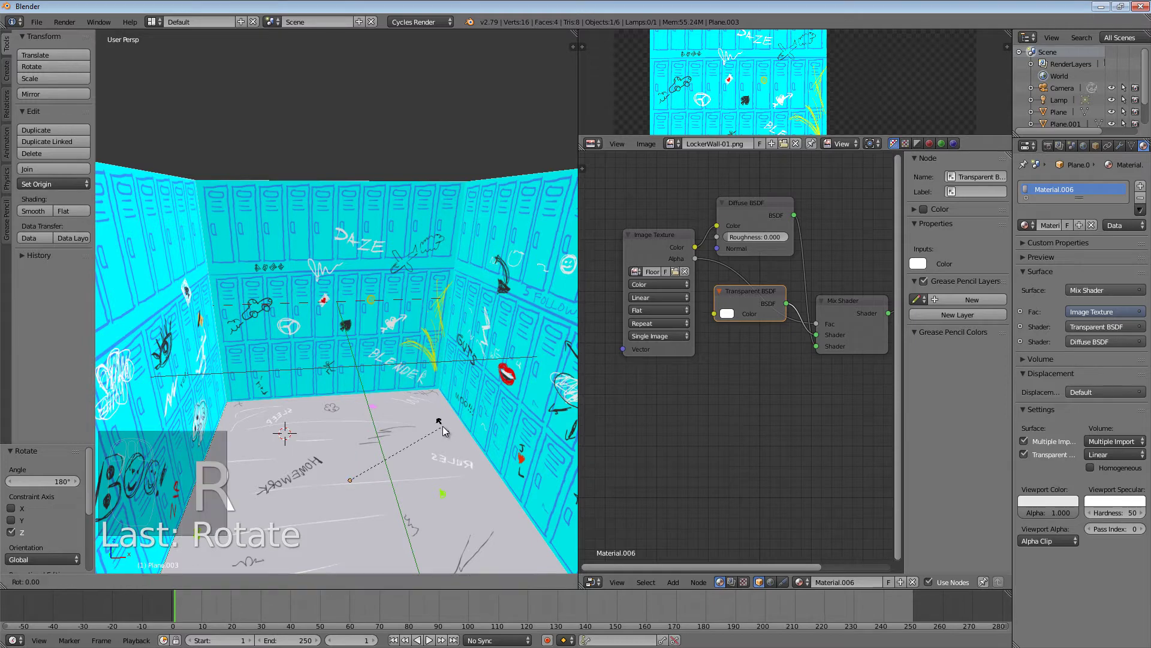
text(z)
text(180)
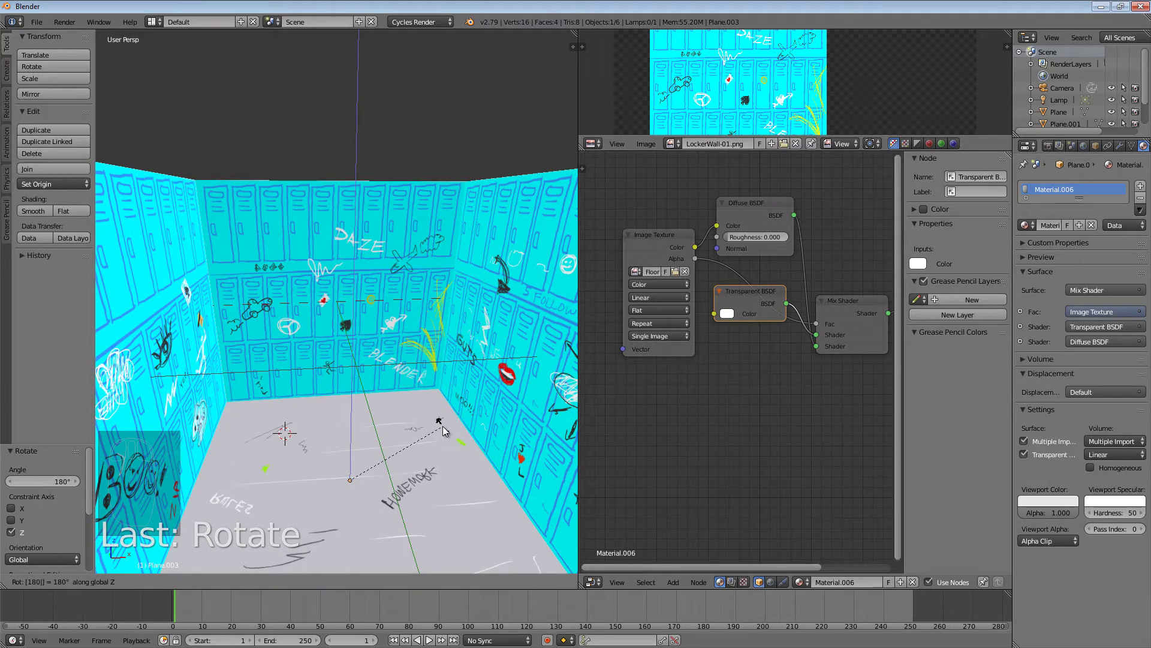
key(Return)
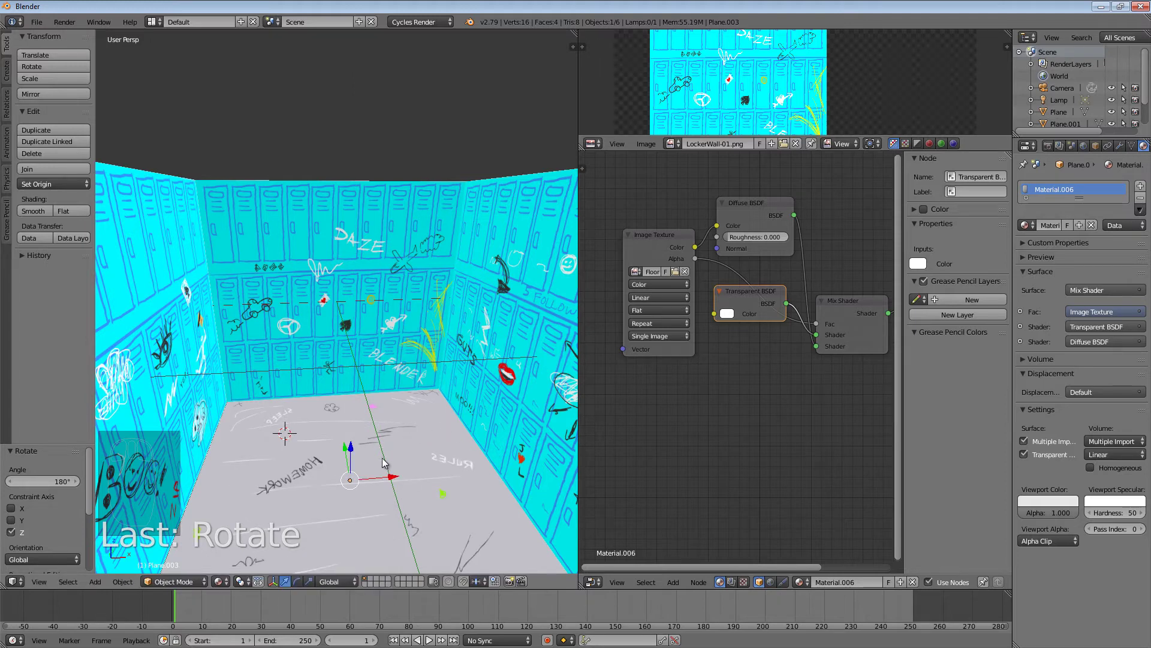
scroll(380, 476, up, 4)
scroll(384, 486, down, 6)
scroll(387, 501, up, 2)
key(r)
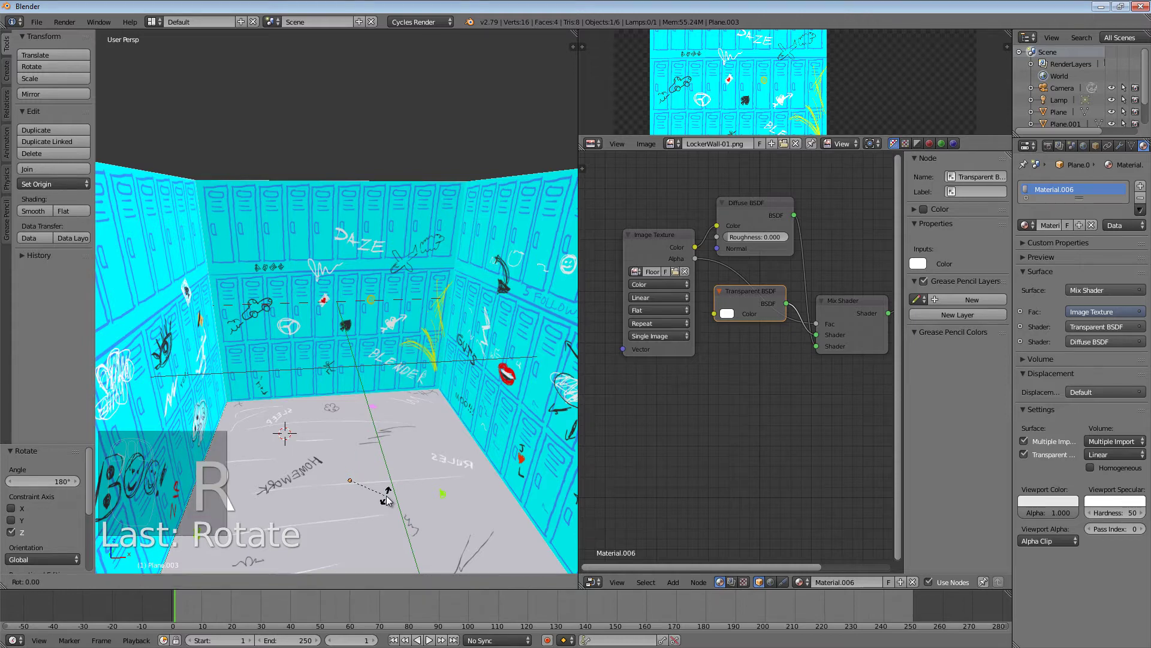
text(z)
text(180)
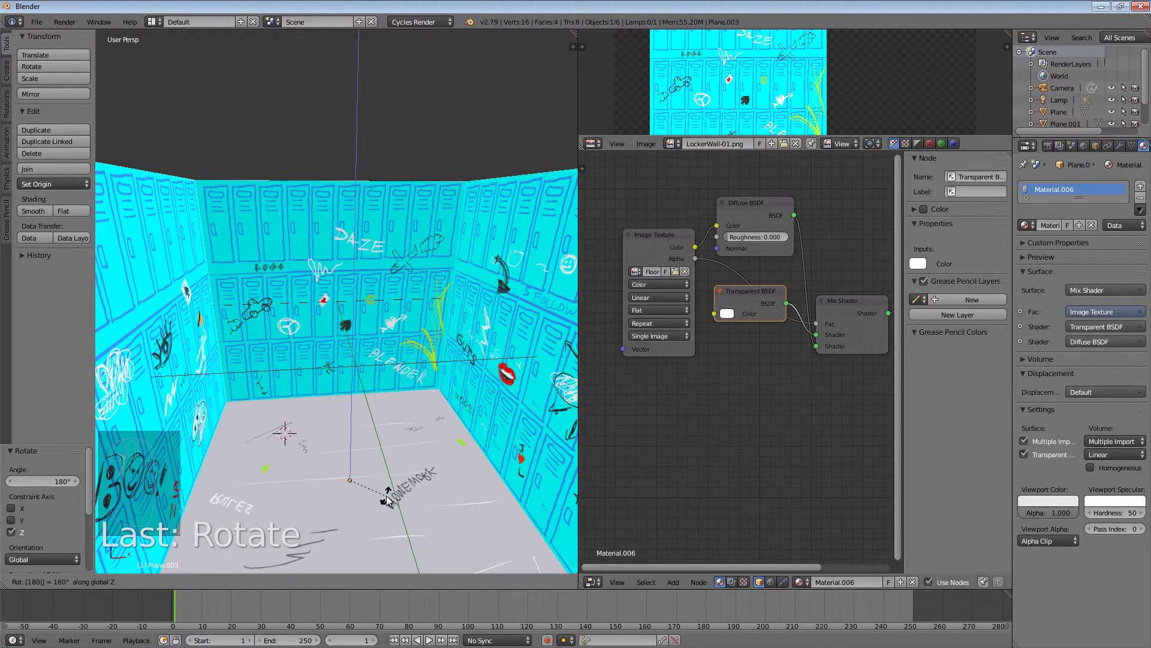
text(rackball: [180)
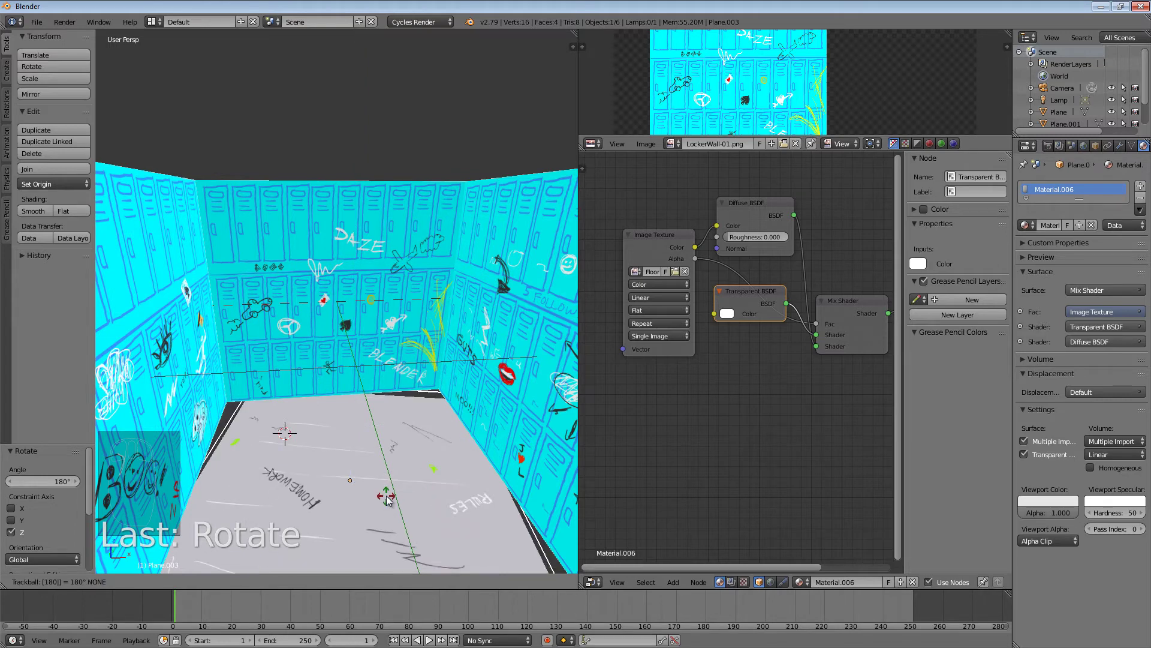
key(Escape)
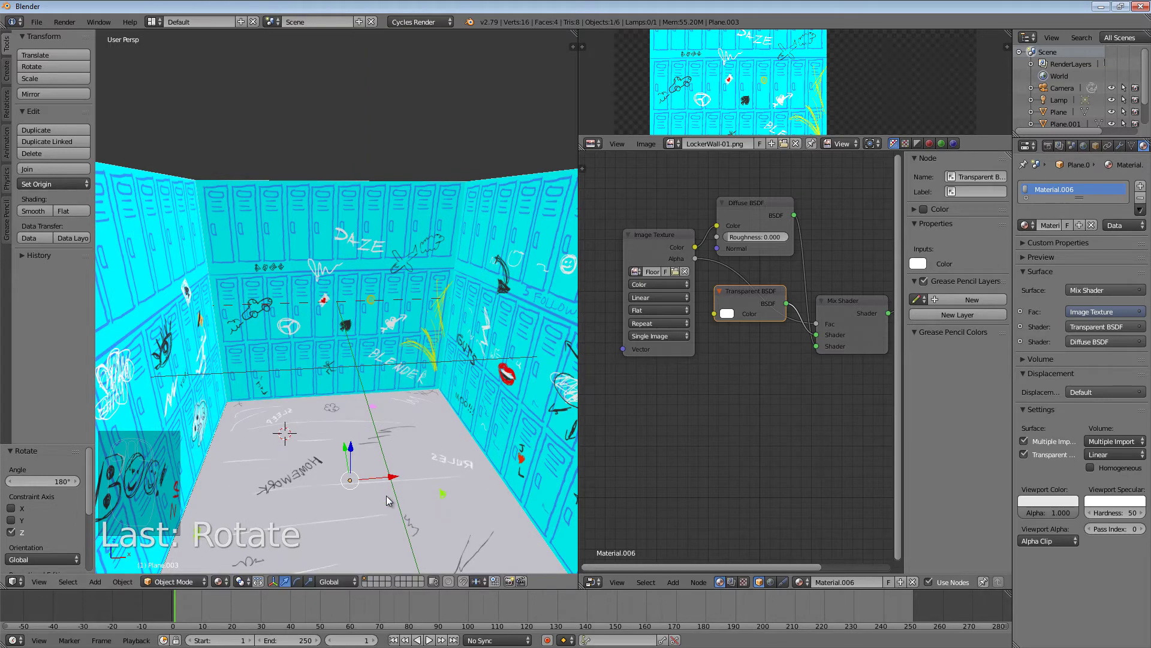
key(y)
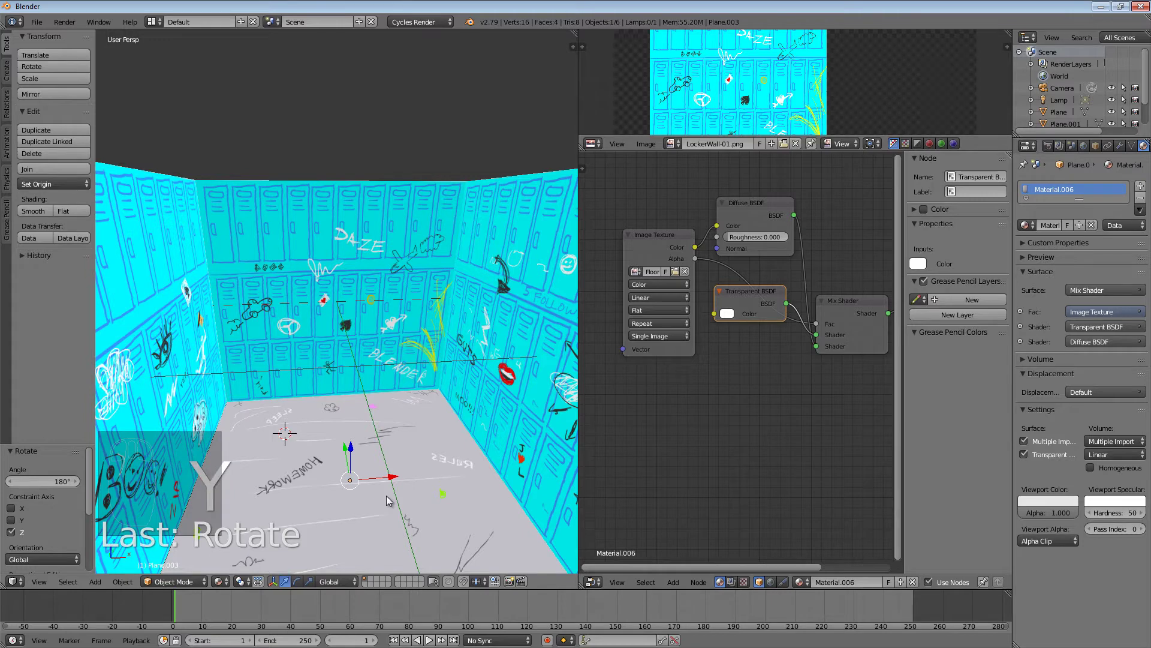
- Rotate the floor plane 180 degrees about the global Y axis
key(Escape)
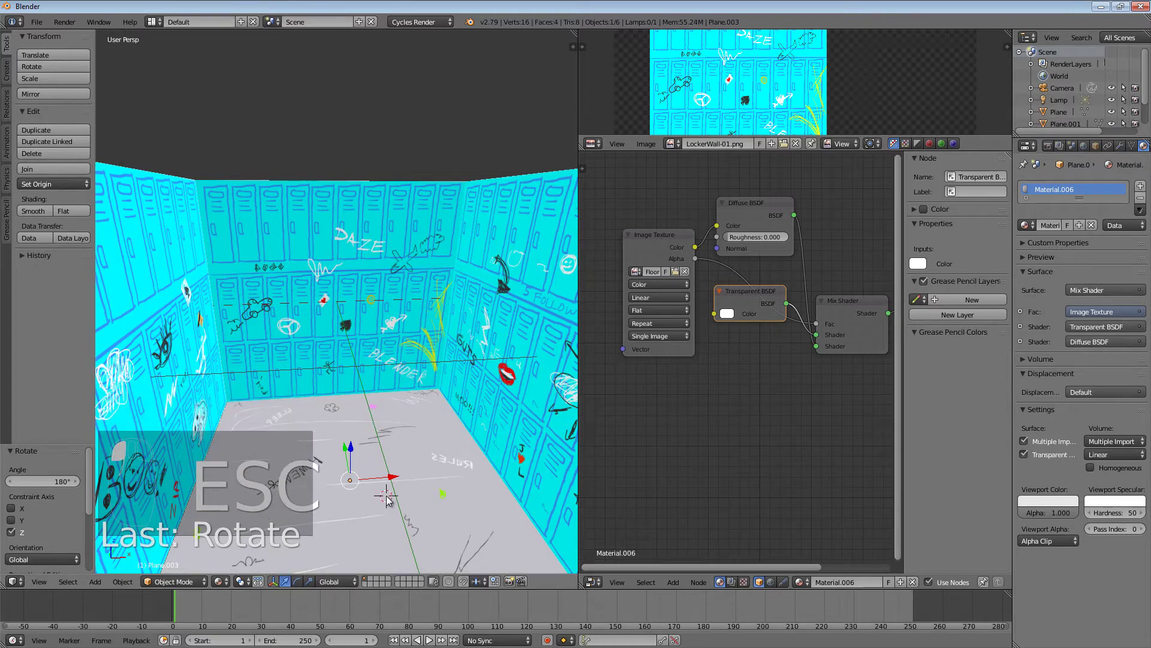
key(r)
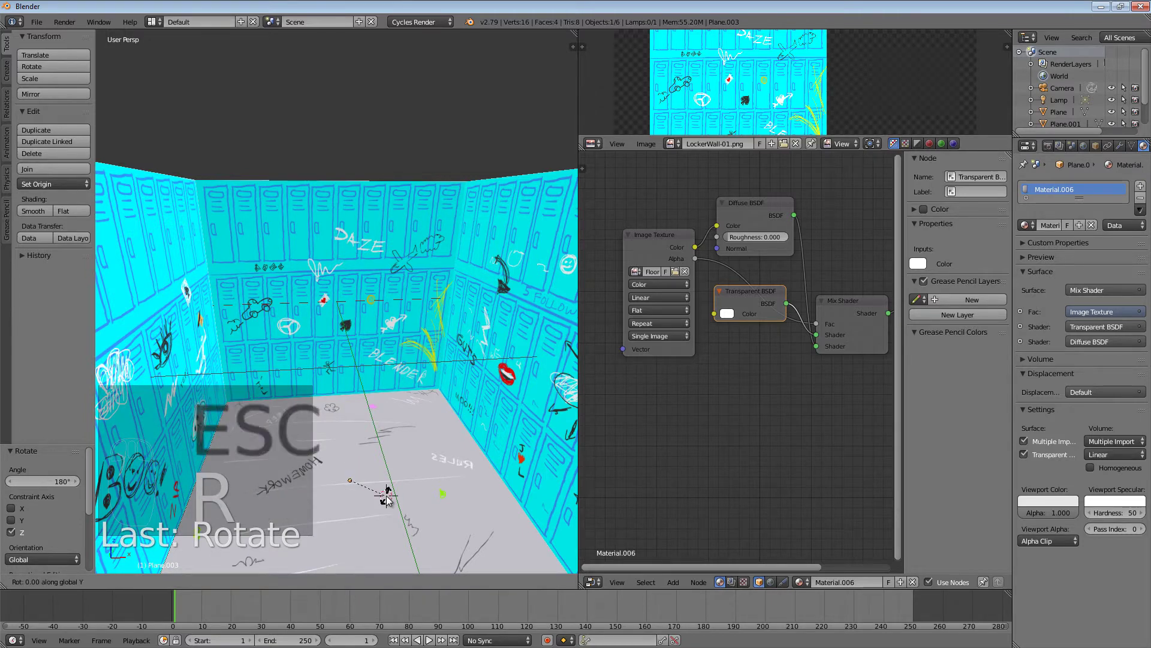
key(y)
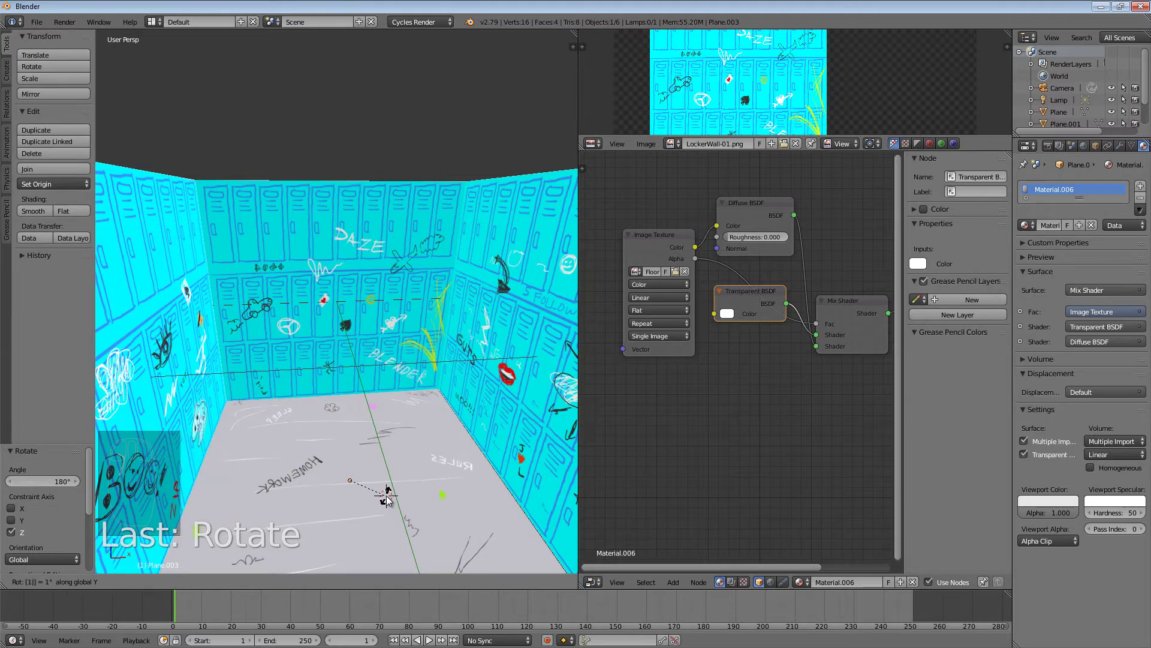
text(180)
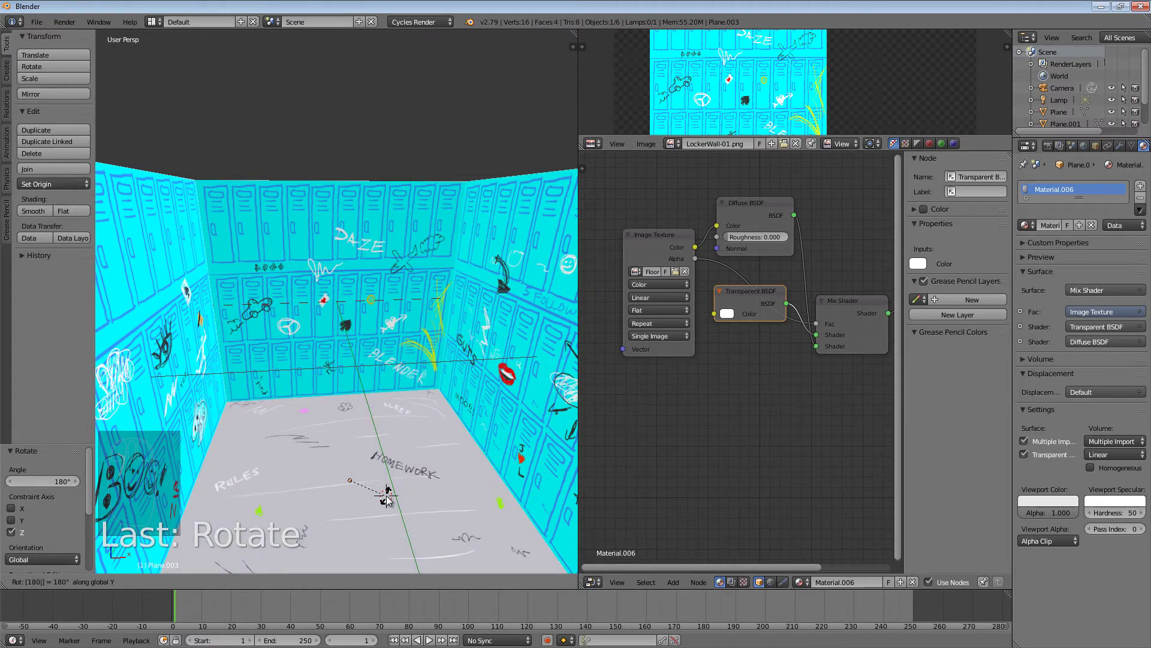
key(Return)
- Rotate the flipped floor plane 180 degrees about the global Z axis
text(r)
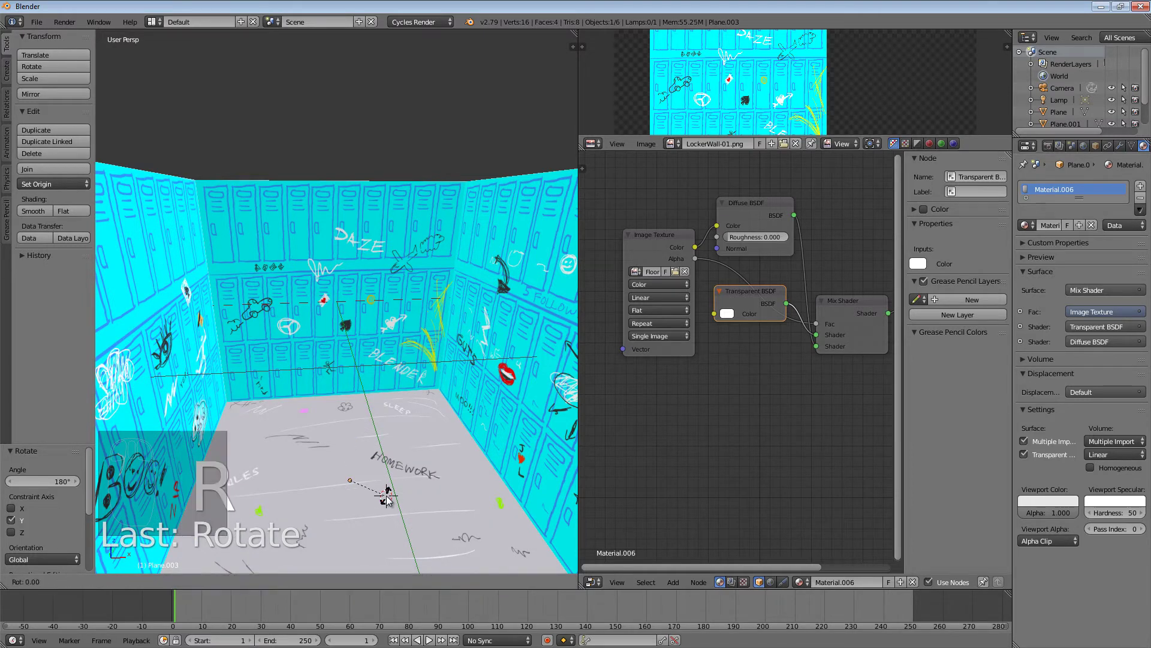
text(z)
text(180)
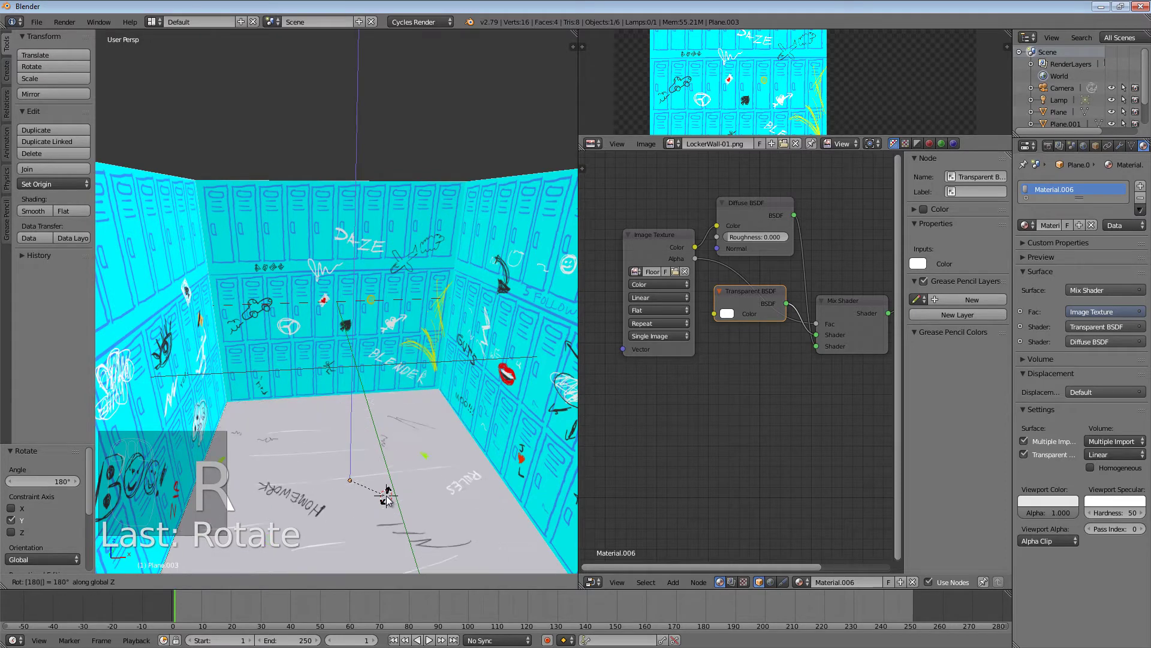
key(Return)
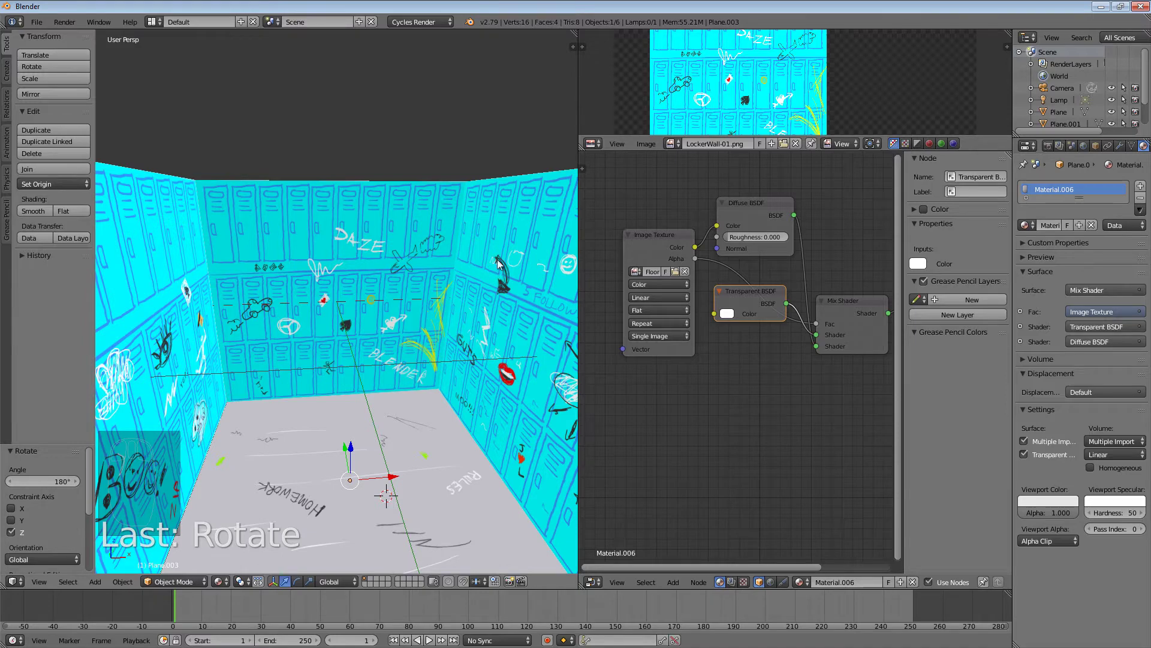
- Duplicate the back wall plane and move the copy about 0.533 units along negative Y, in front of the original wall
middle_drag(343, 322, 347, 370)
scroll(347, 368, down, 3)
scroll(347, 368, up, 3)
right_click(395, 307)
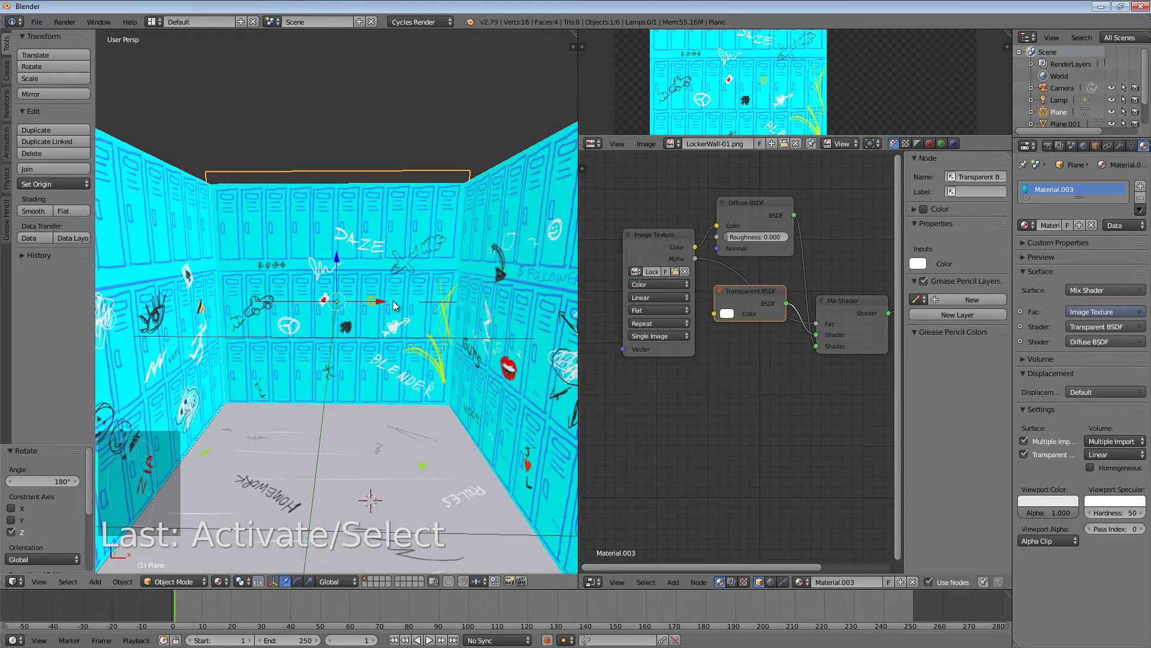
key(shift+d)
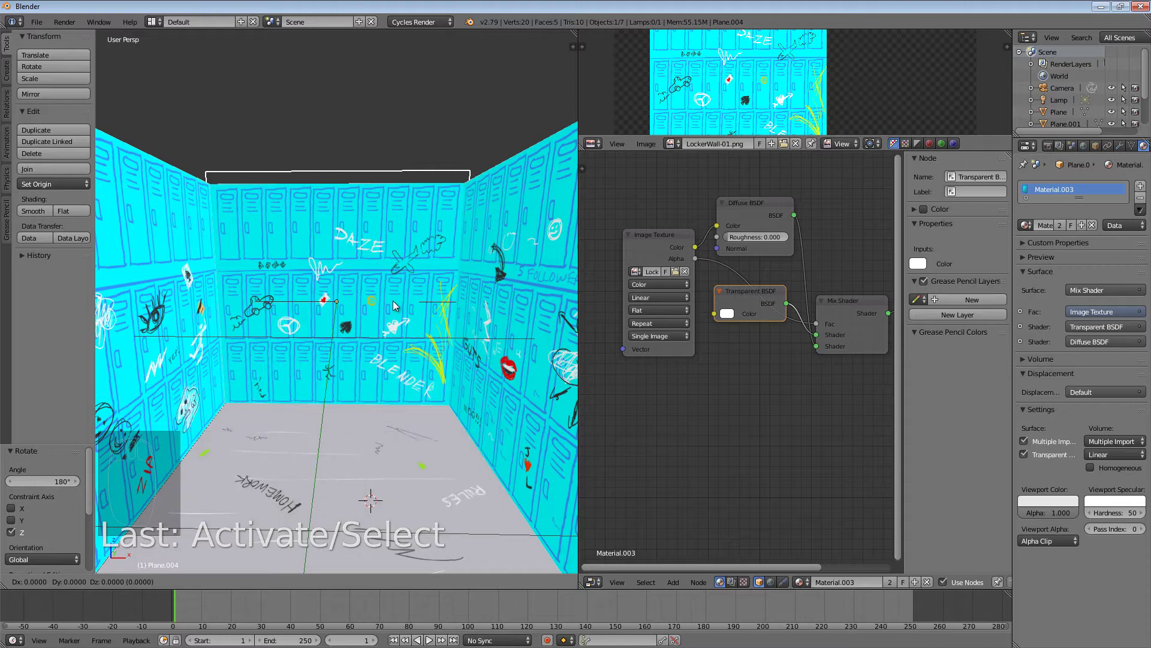
key(y)
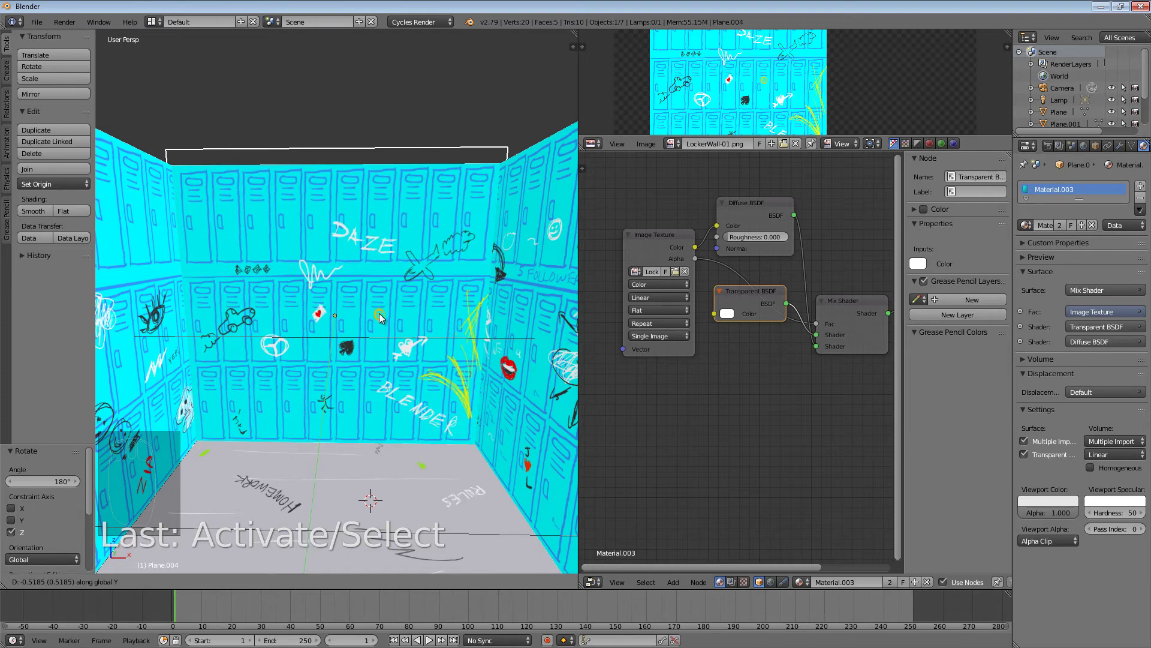
key(x)
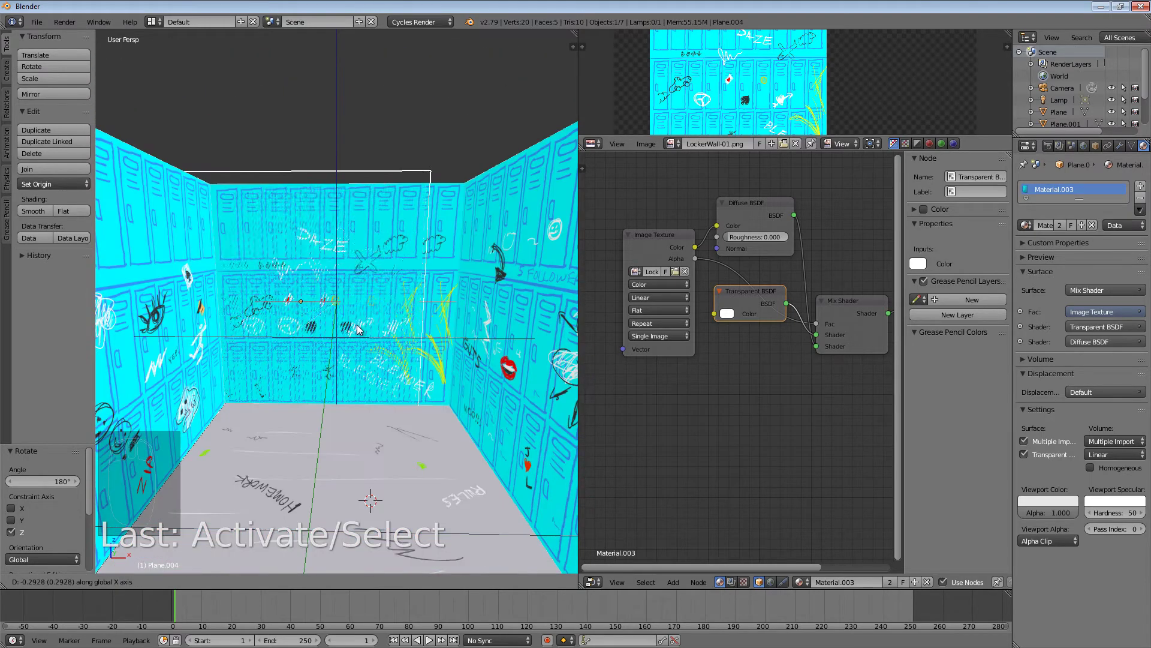
key(z)
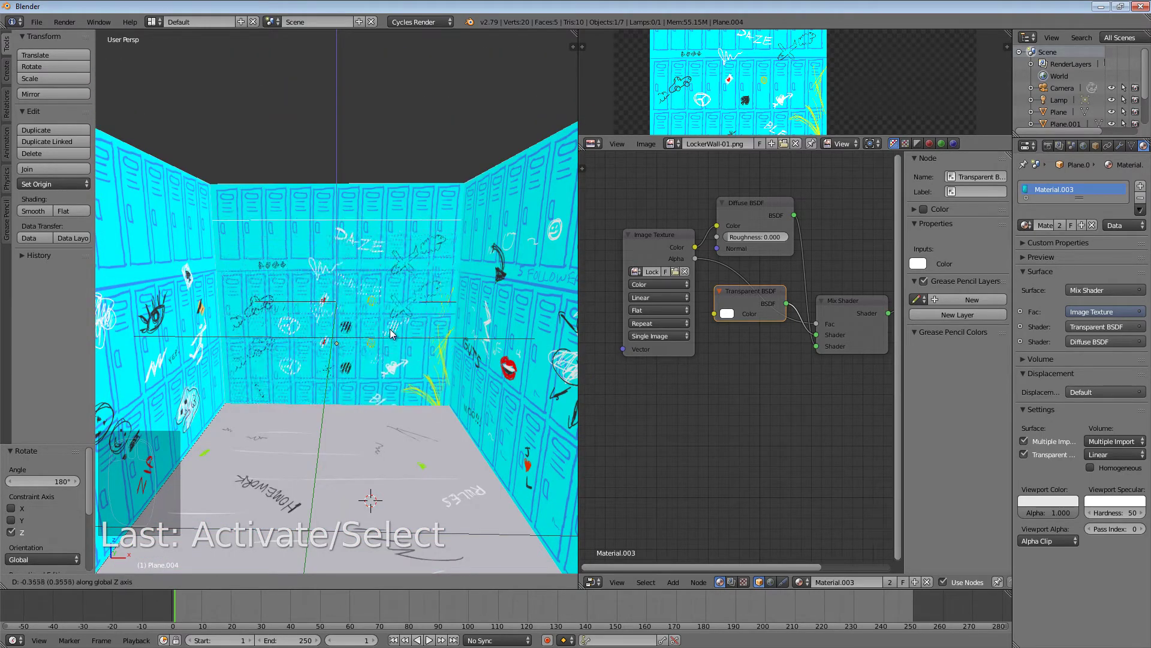
key(y)
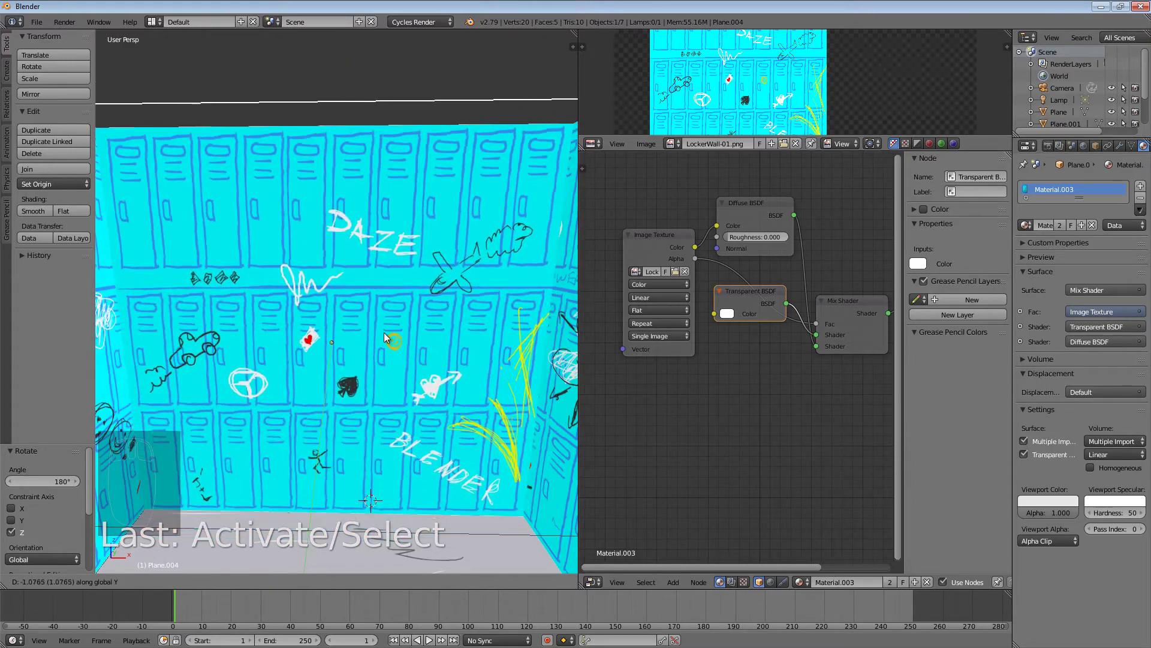
click(391, 320)
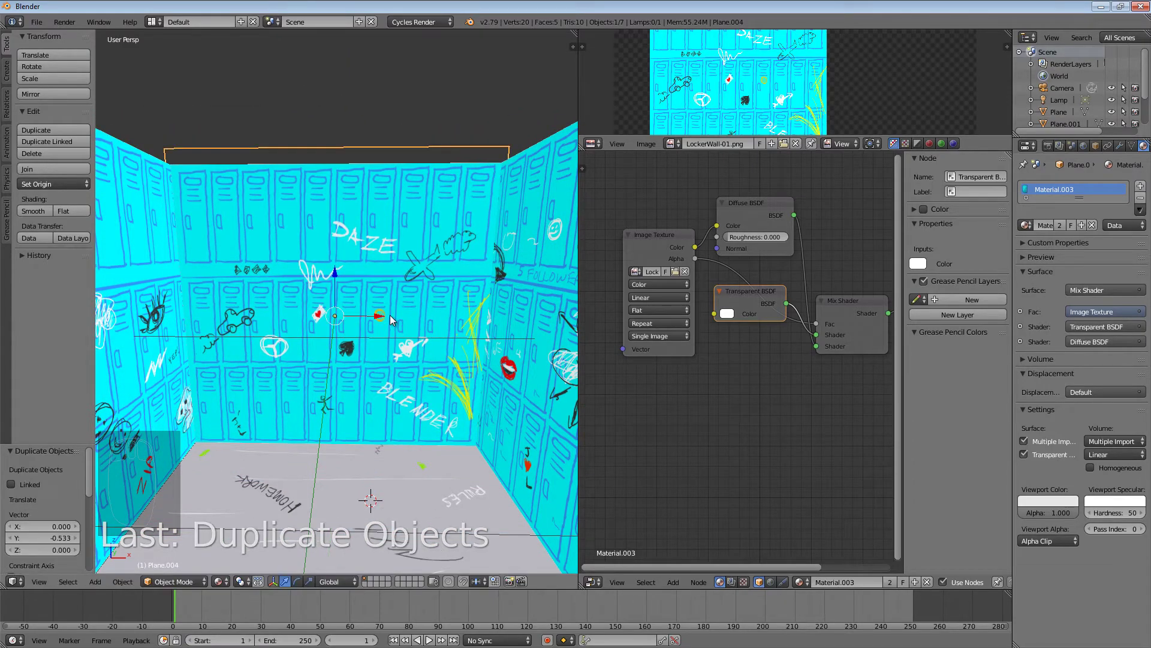
mouse_move(391, 319)
middle_down()
mouse_move(407, 412)
mouse_move(397, 323)
middle_up()
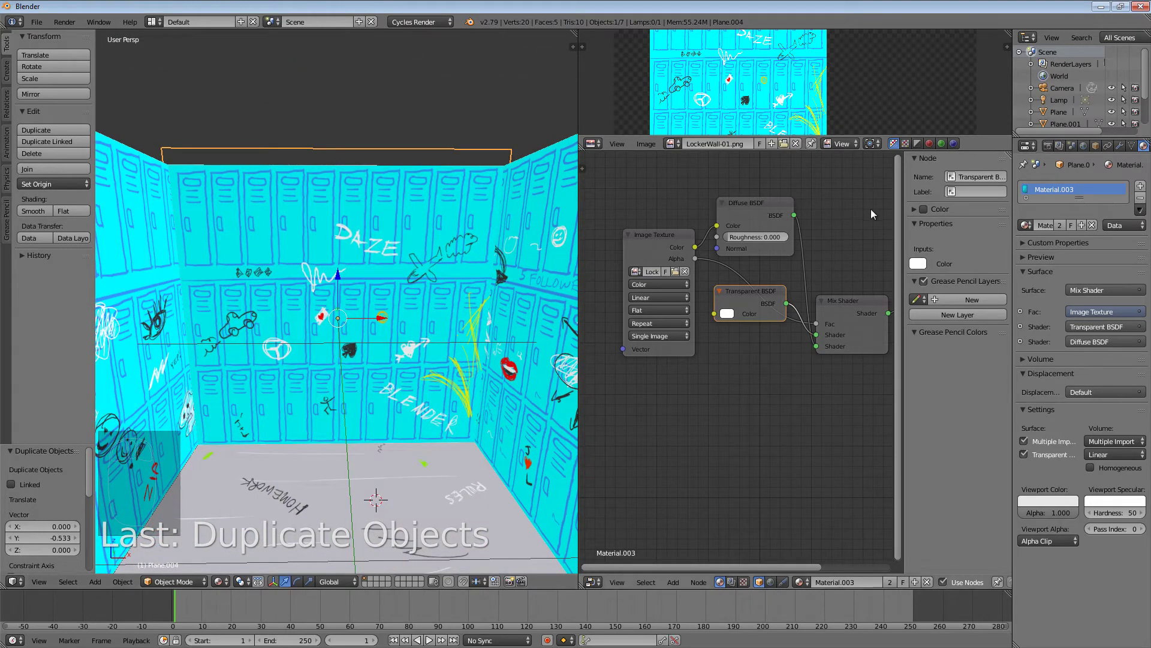
- Give the duplicated plane its own copy of the material and load Character.png into its Image Texture node
click(1060, 226)
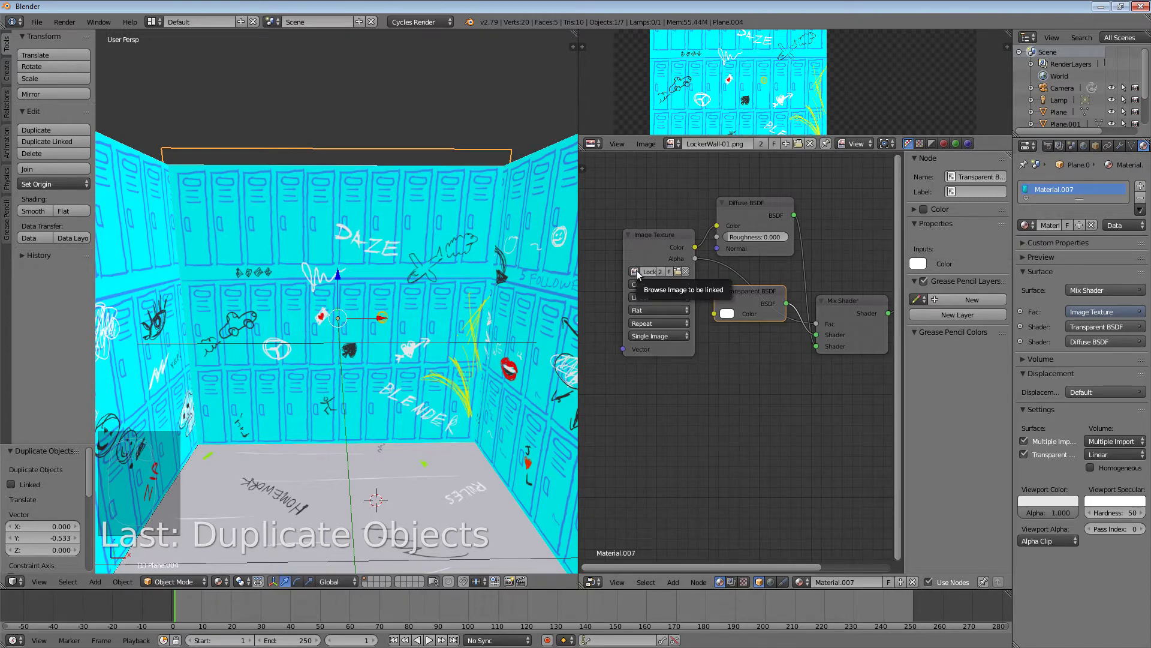
click(677, 271)
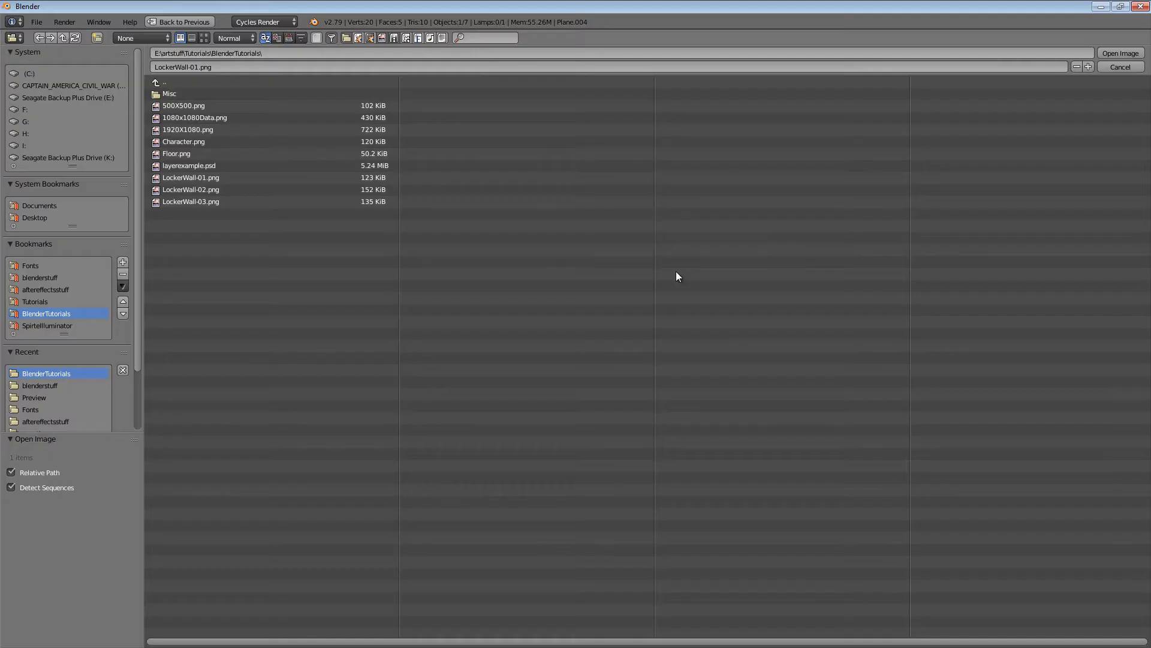
click(204, 39)
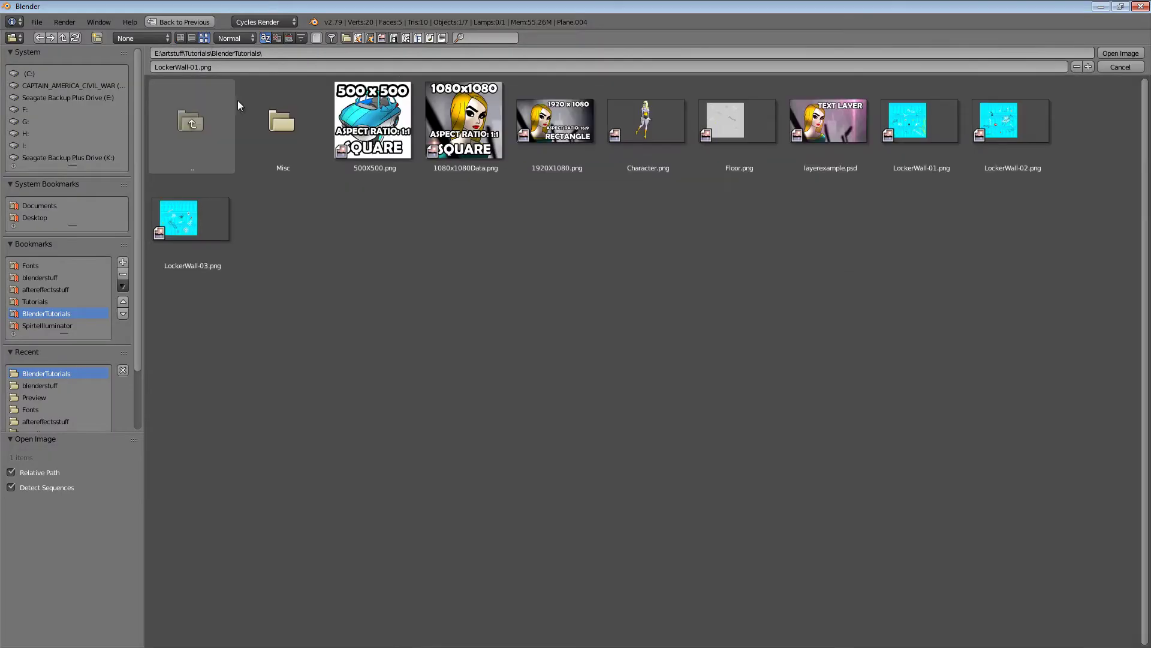
click(644, 115)
double_click(644, 114)
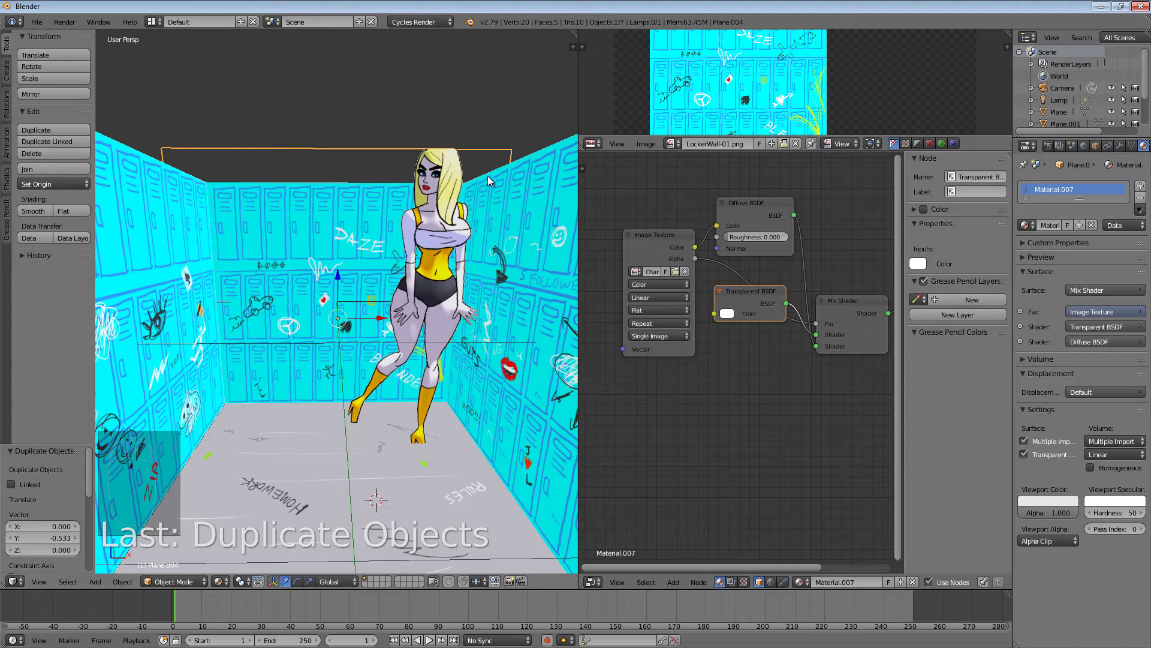
- Scale the character plane uniformly to about 0.477 of its size
key(s)
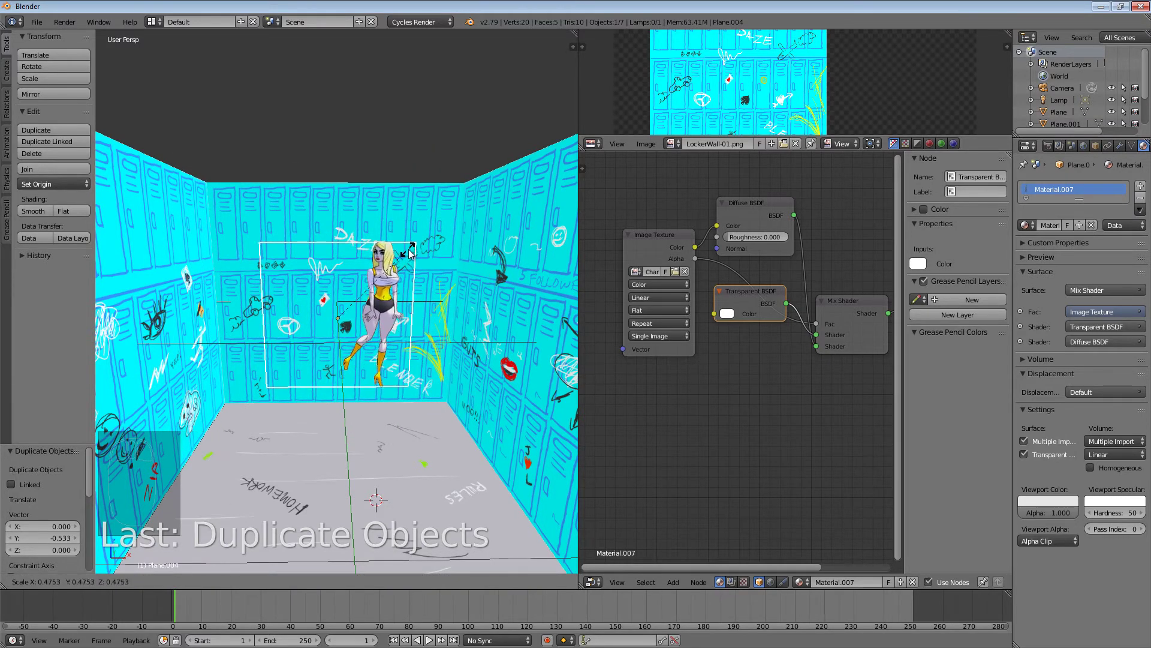
click(410, 254)
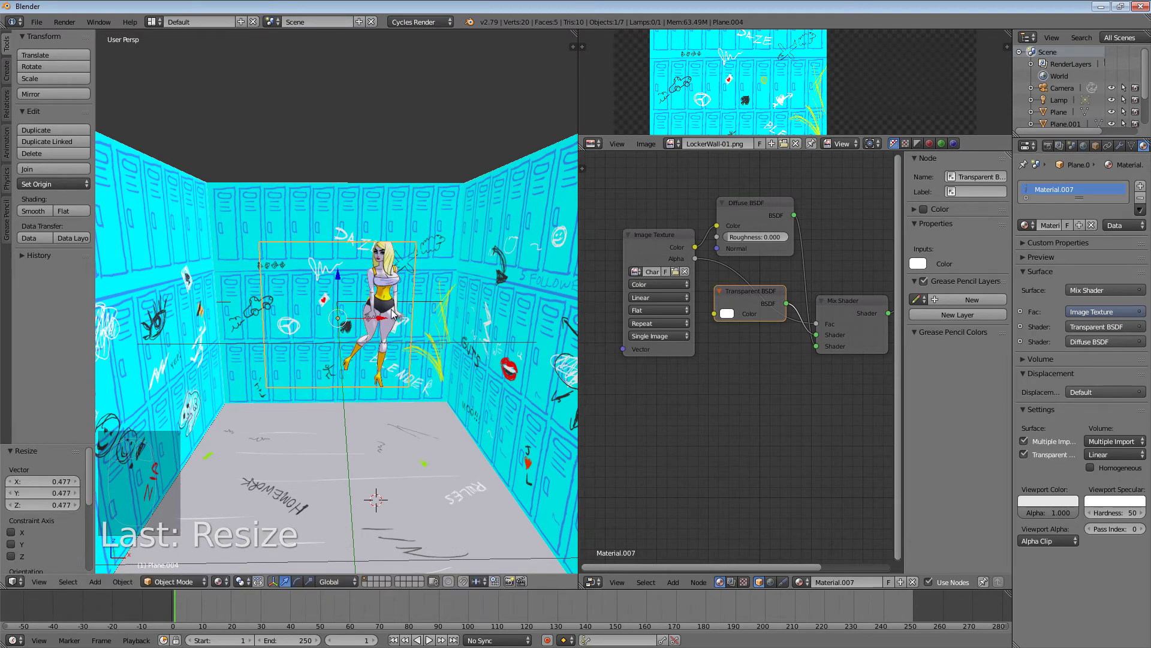
scroll(393, 313, up, 2)
scroll(403, 346, up, 3)
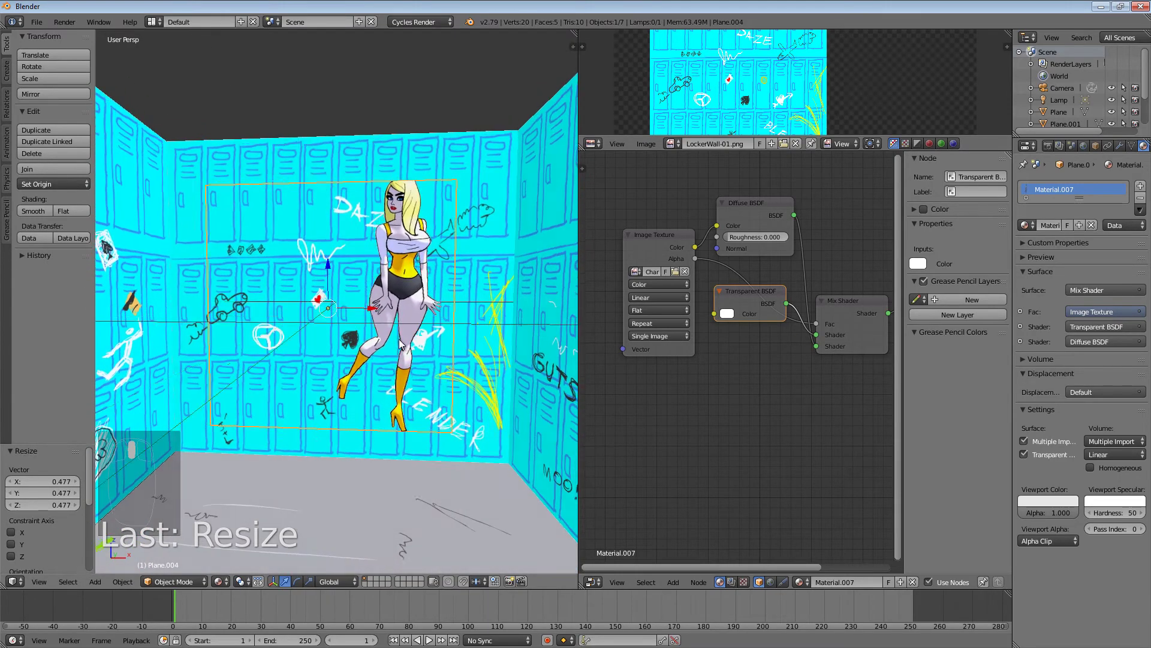
- Put the character plane in Edit Mode and show Character.png in an enlarged UV/Image Editor
key(KP_6)
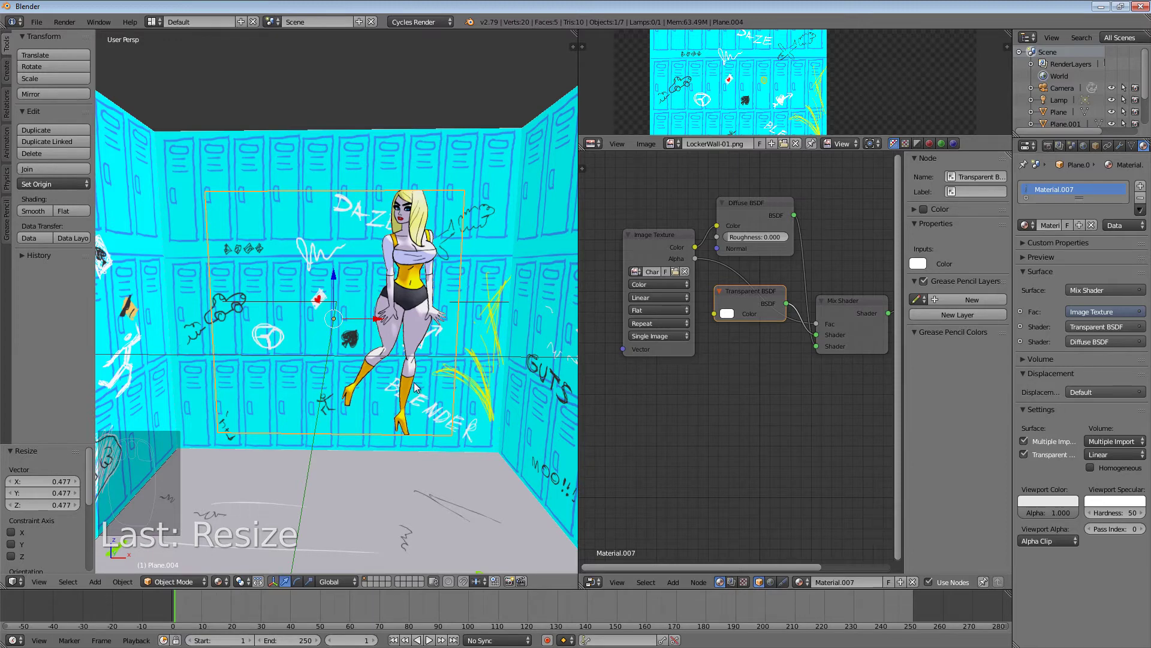
scroll(416, 387, up, 1)
scroll(437, 395, up, 1)
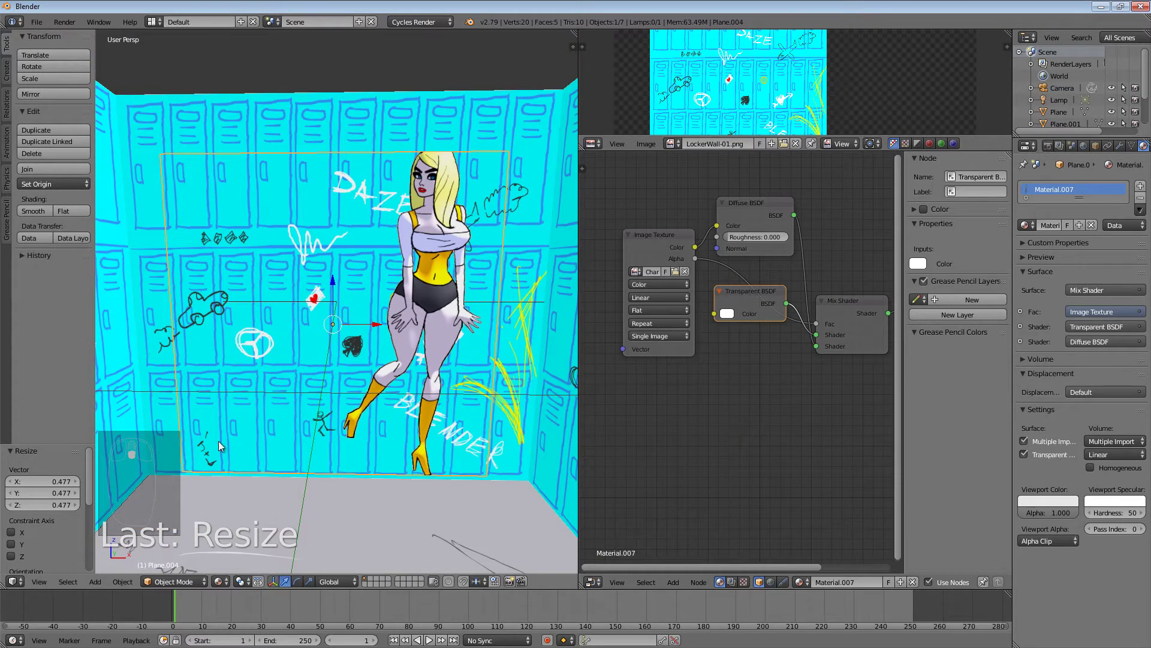
click(173, 581)
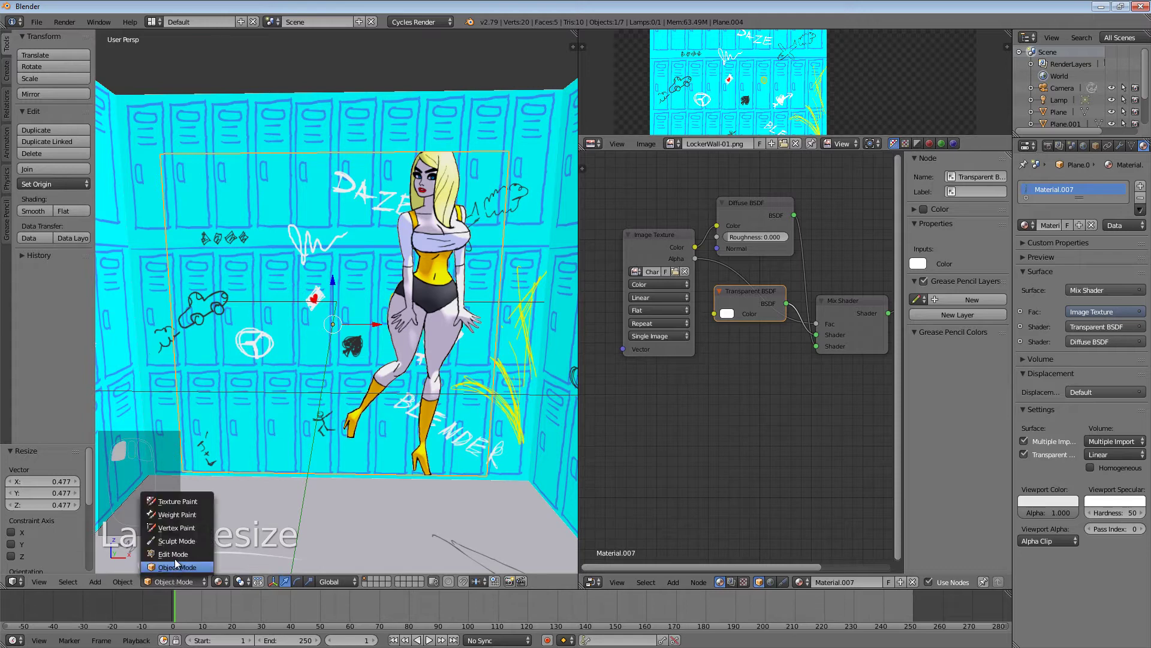
click(174, 554)
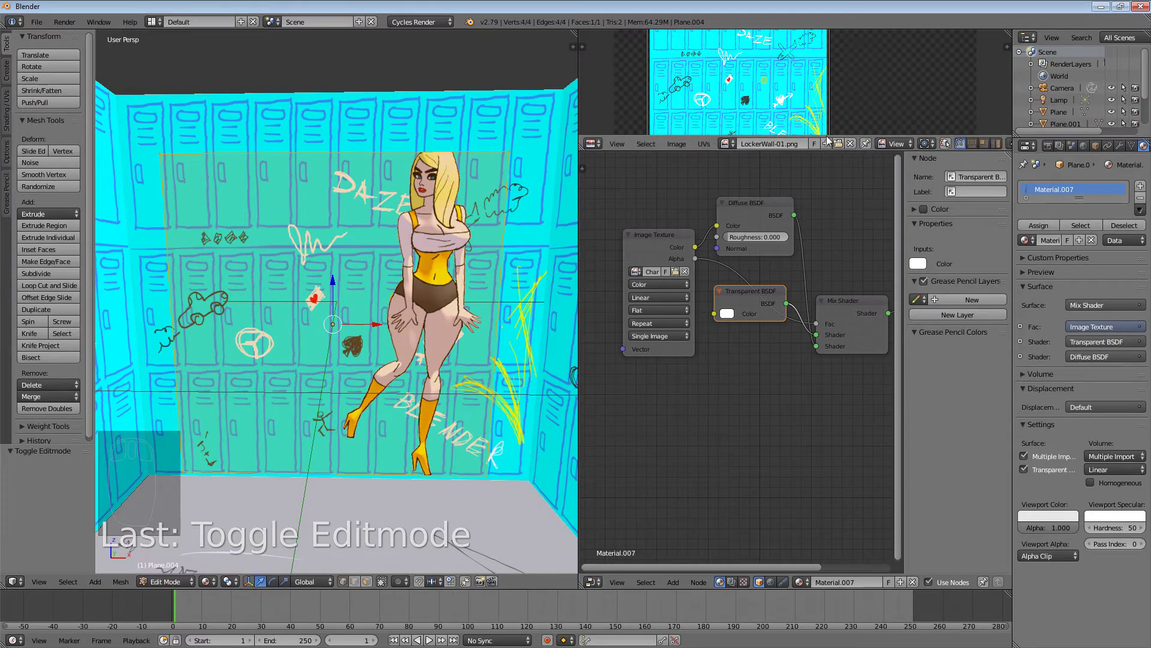
drag(825, 151, 794, 317)
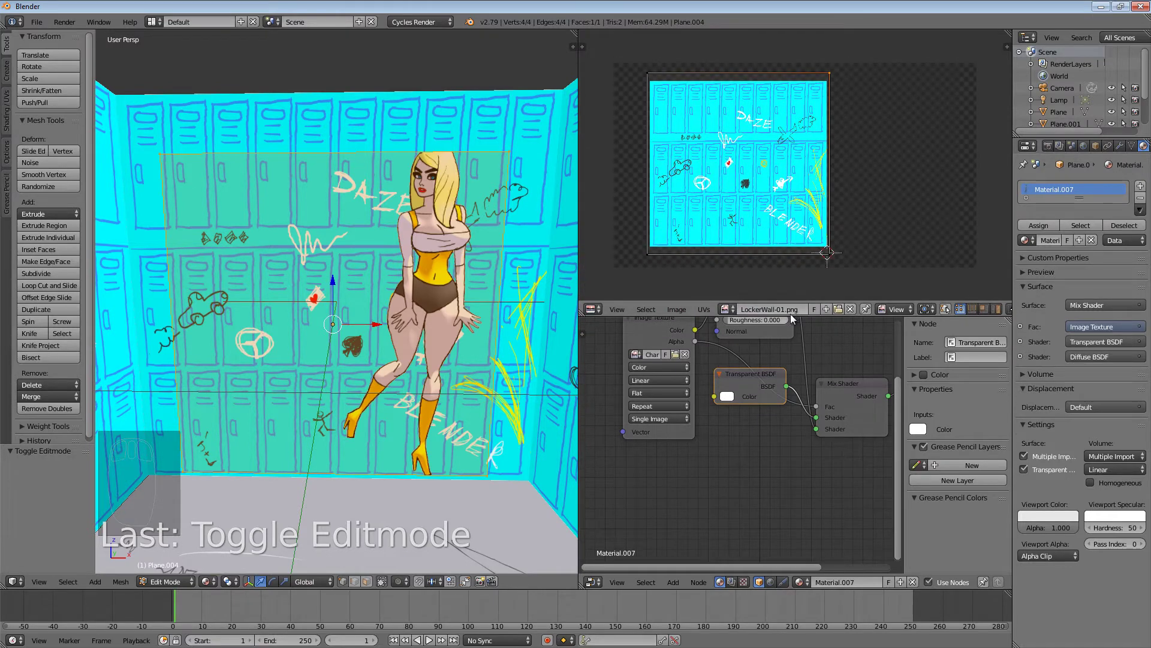
click(724, 309)
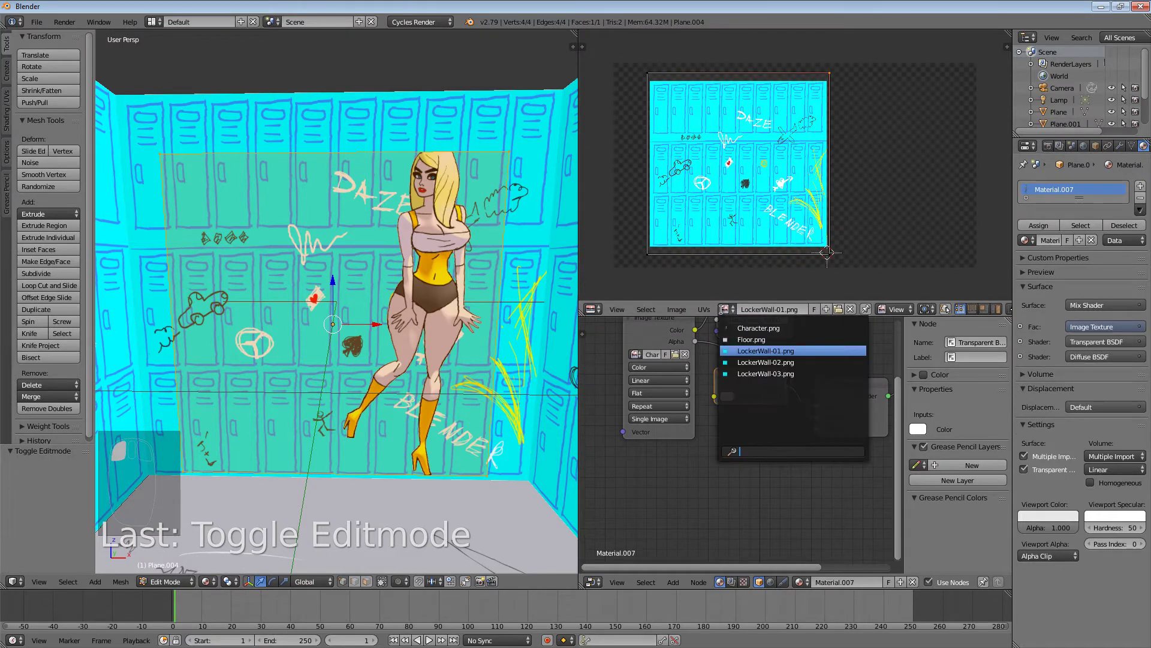
click(730, 329)
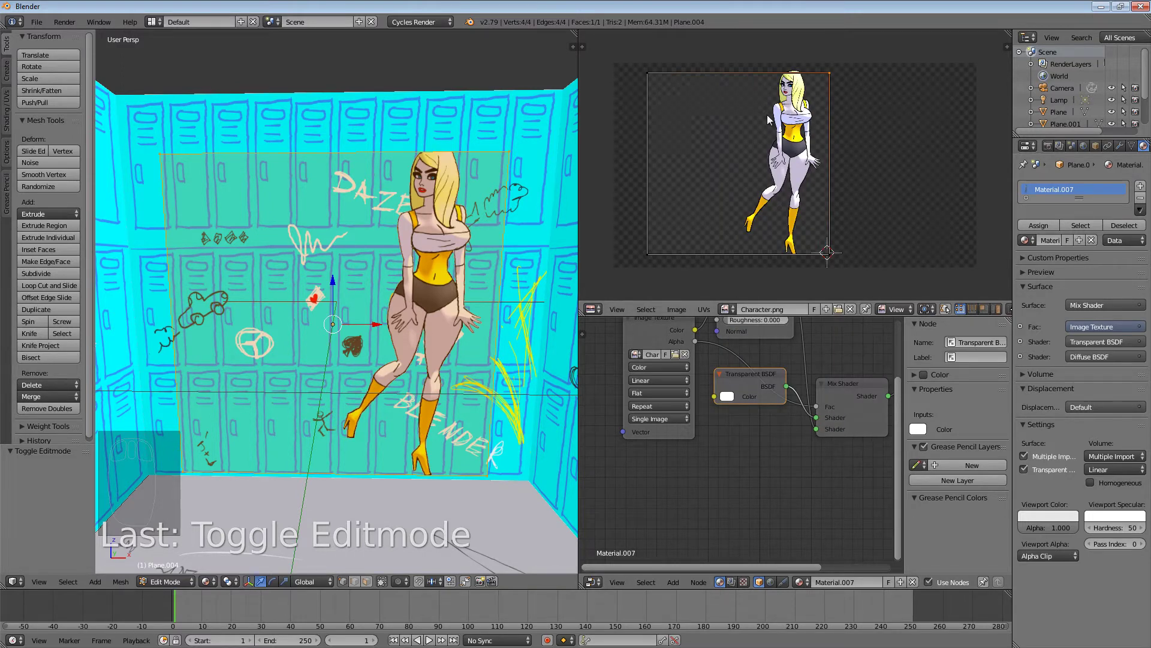
- Select all UVs of the character plane and move them about 0.241 in X and 0.009 in Y to centre on the figure
key(a)
key(a)
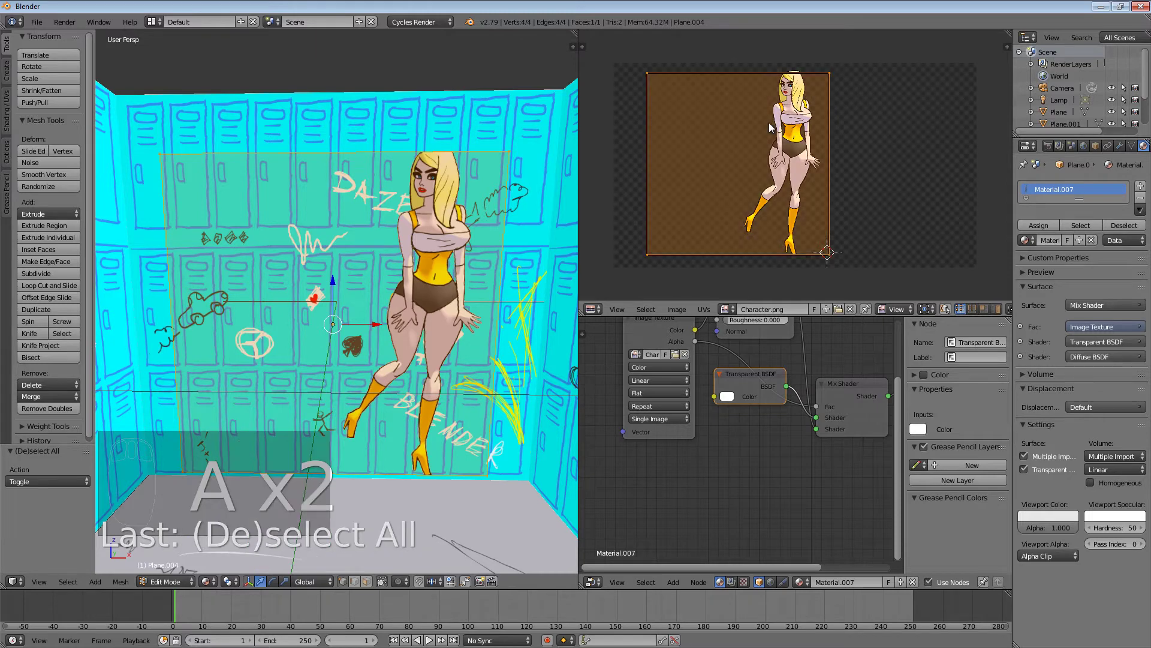
key(g)
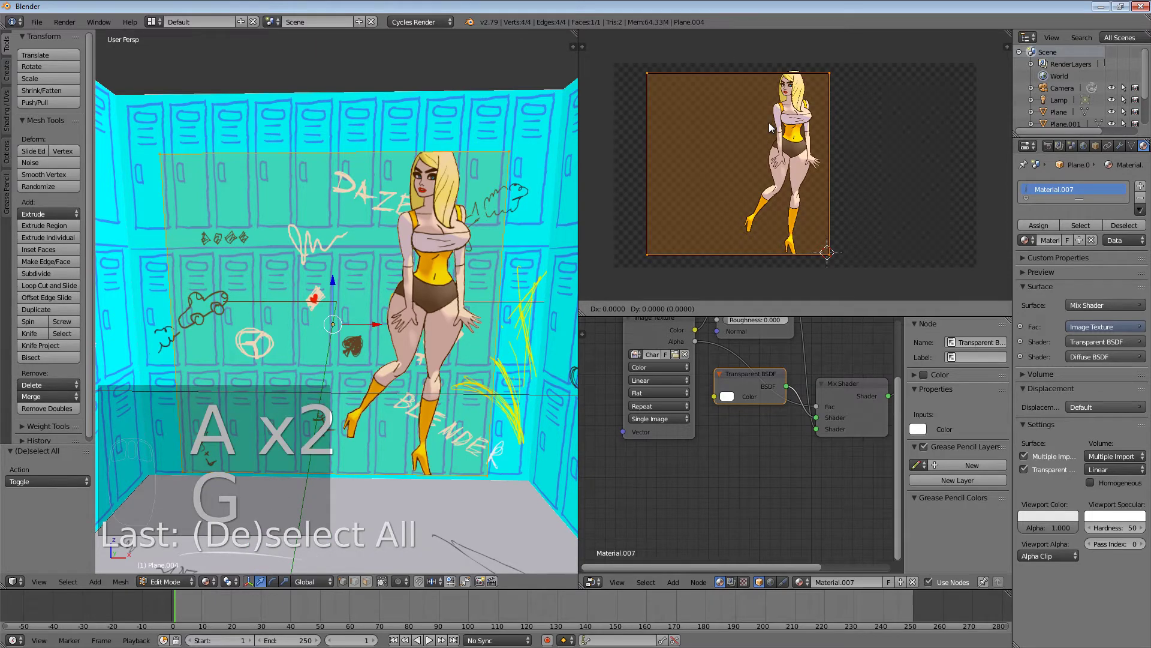
click(818, 120)
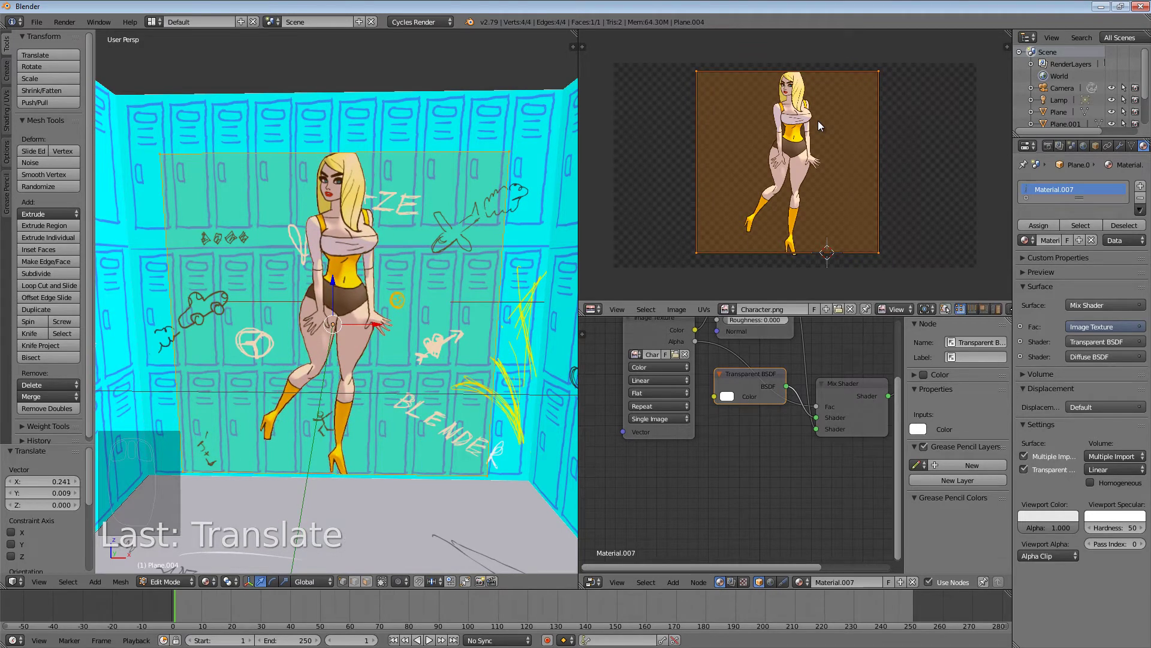
- Scale the character plane's UVs to about 1.085 around the figure and return the plane to Object Mode
key(s)
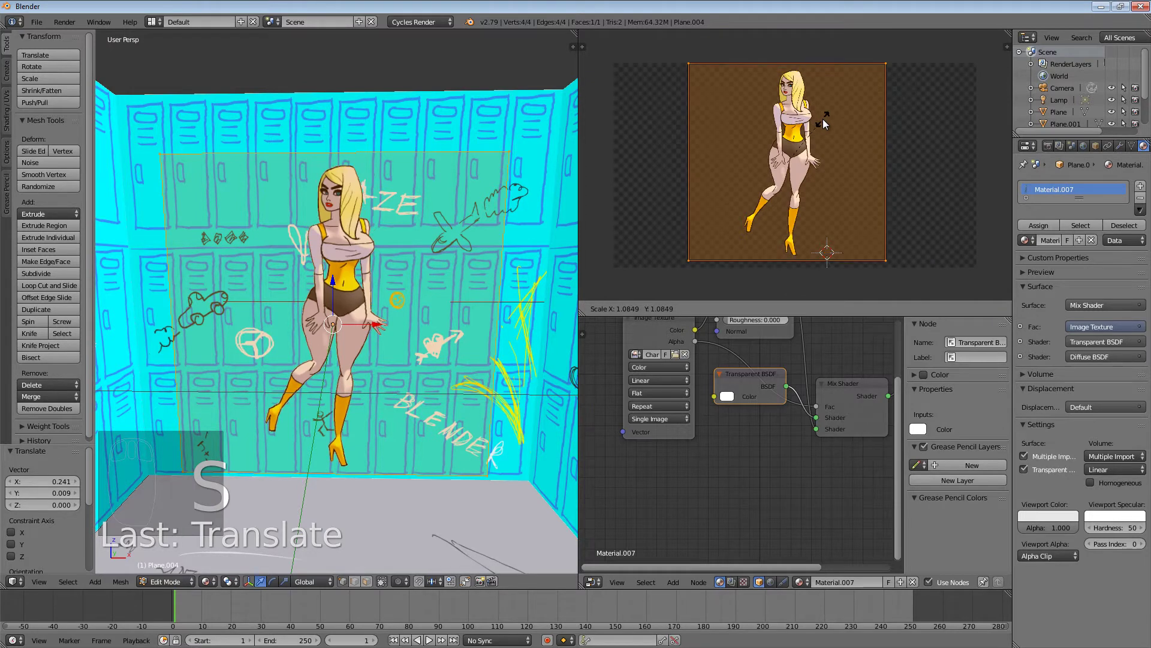
click(823, 120)
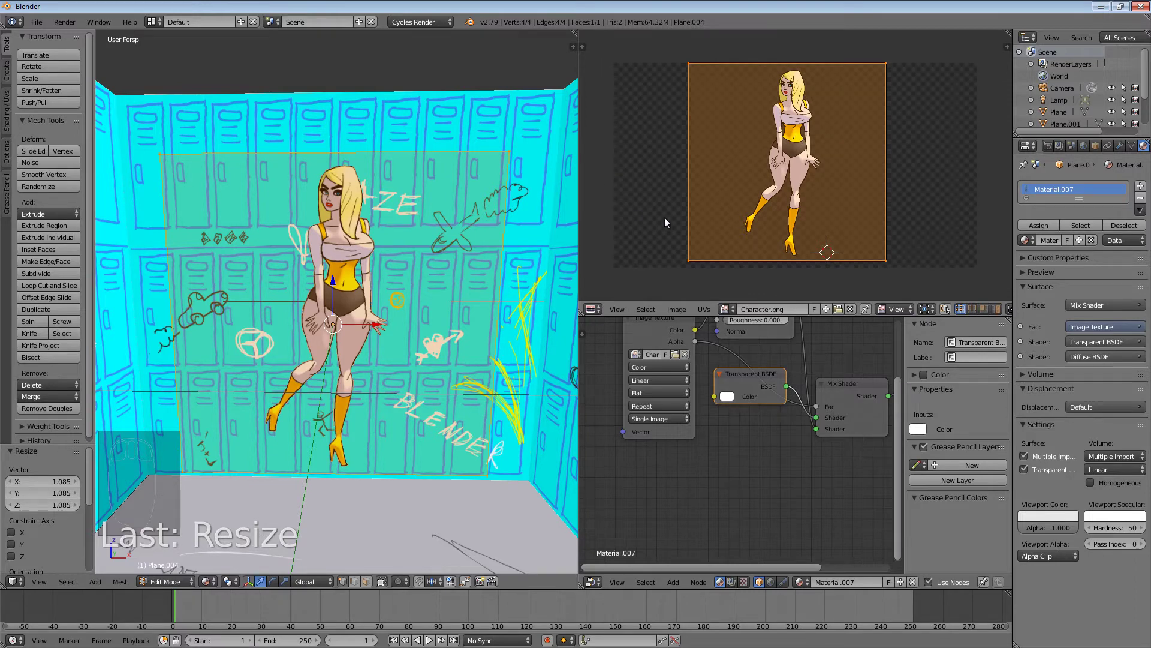
click(166, 580)
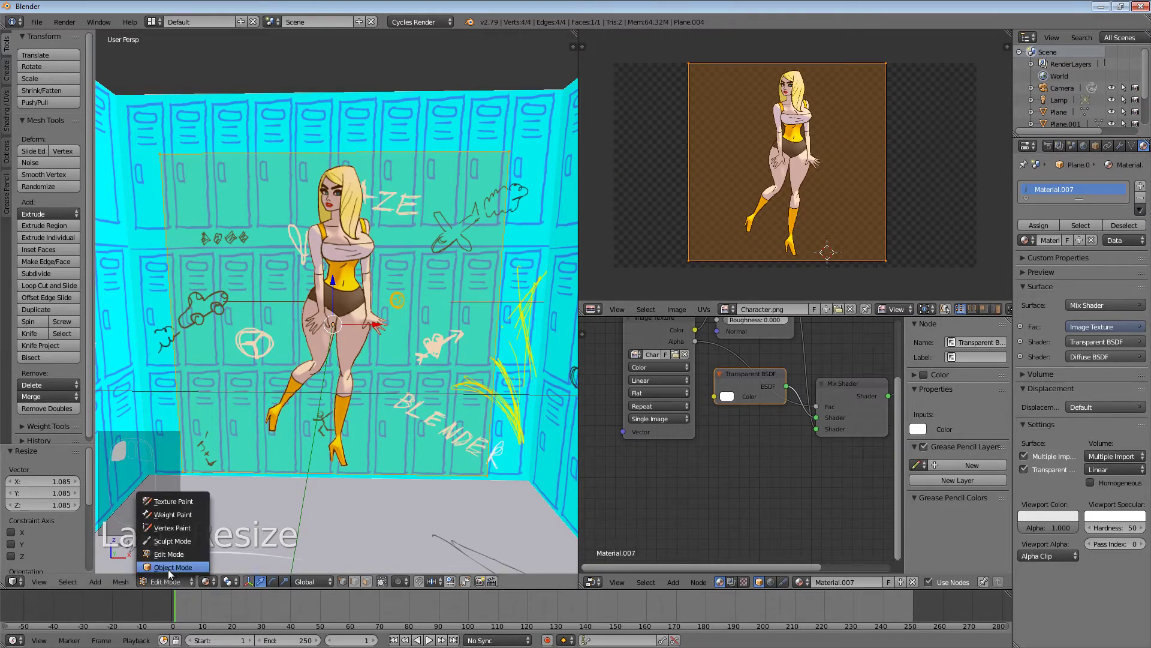
click(171, 567)
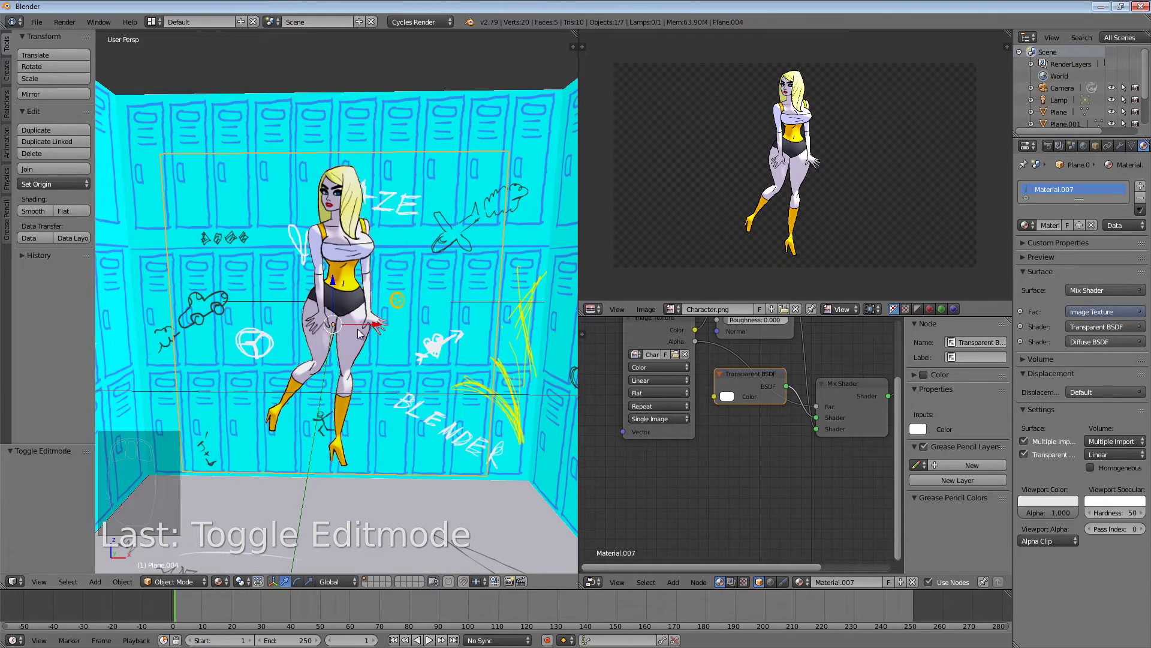
- Move the character plane about -0.147 along Y away from the back wall and about -0.443 along Z towards the floor
middle_drag(361, 336, 357, 384)
drag(337, 375, 341, 430)
middle_drag(341, 430, 341, 326)
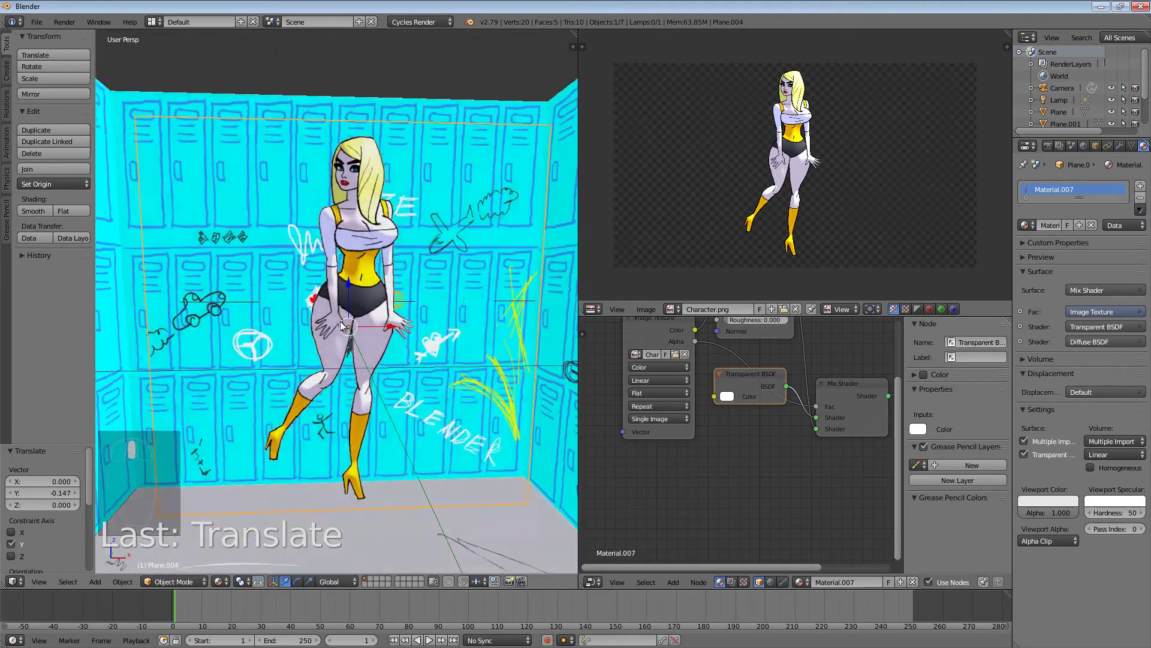
scroll(341, 326, down, 5)
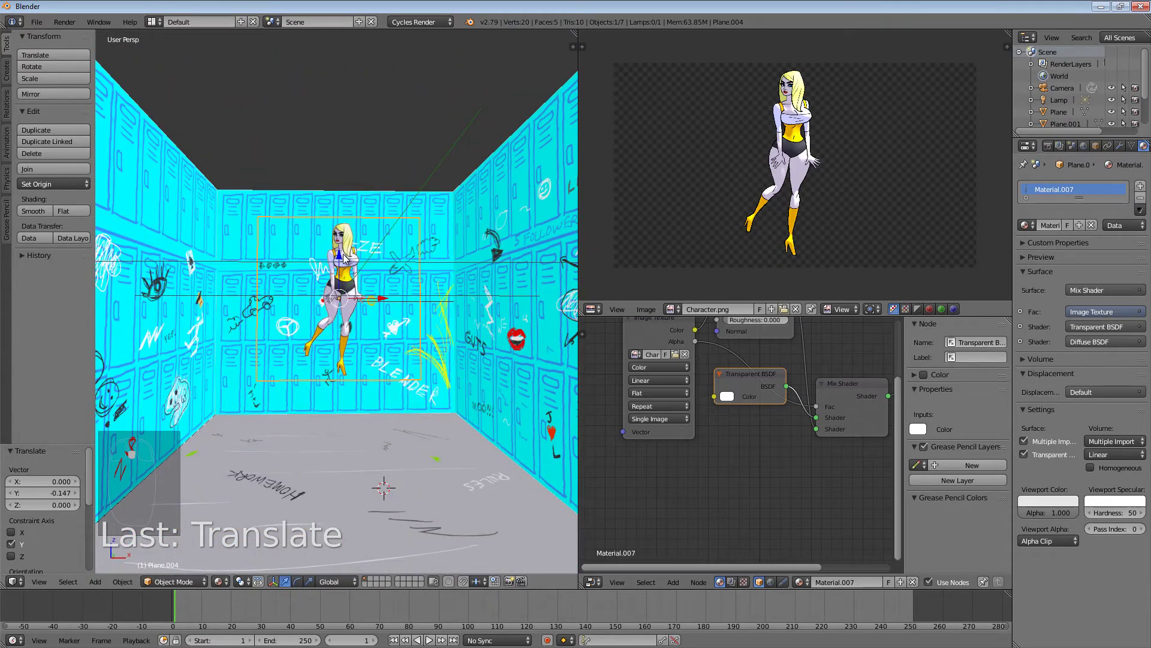
drag(345, 258, 337, 337)
scroll(341, 411, up, 2)
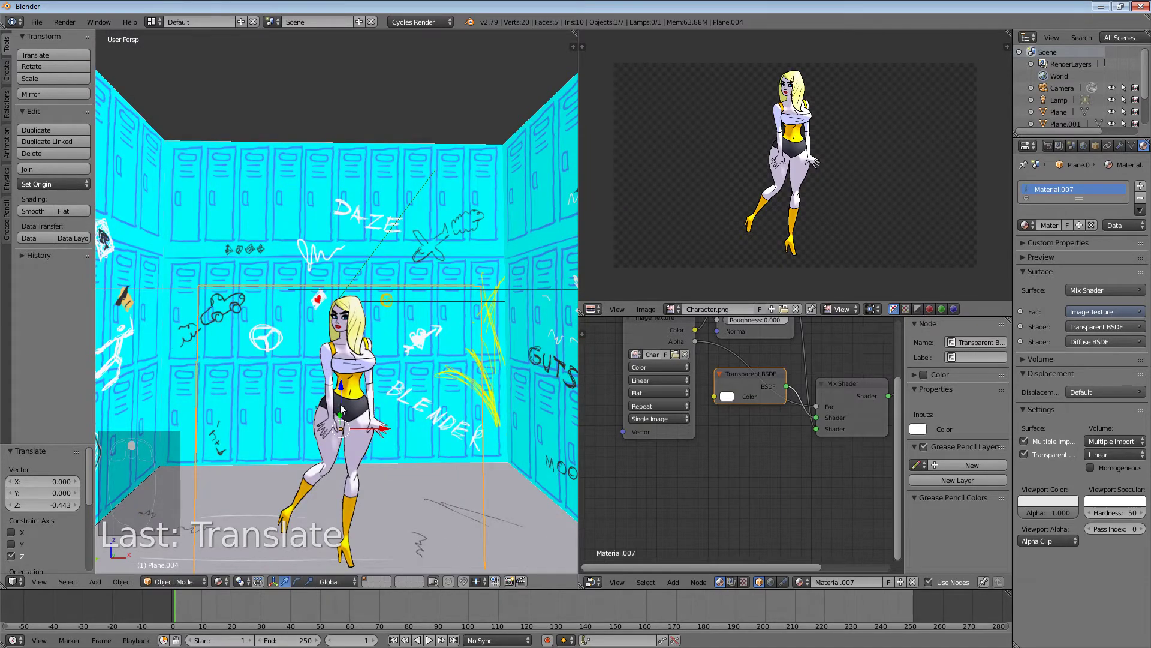
- In the front orthographic view, lower the character plane about 0.011 along Z to set the feet at floor level
scroll(340, 411, down, 5)
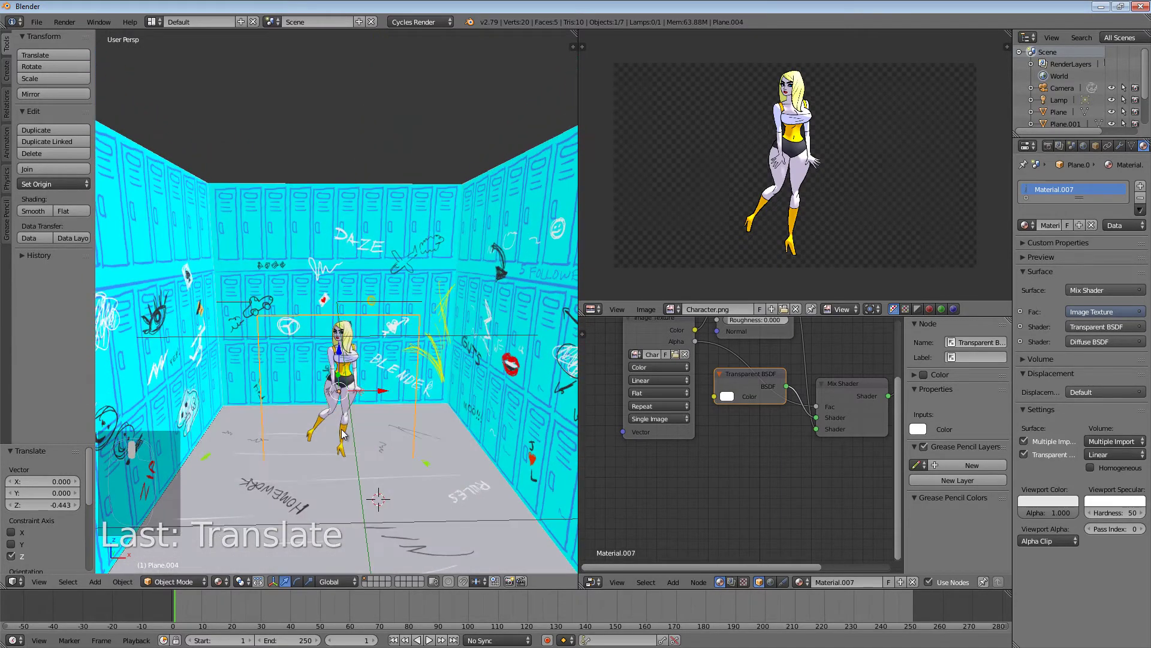
mouse_move(347, 416)
middle_down()
mouse_move(348, 455)
mouse_move(349, 414)
middle_up()
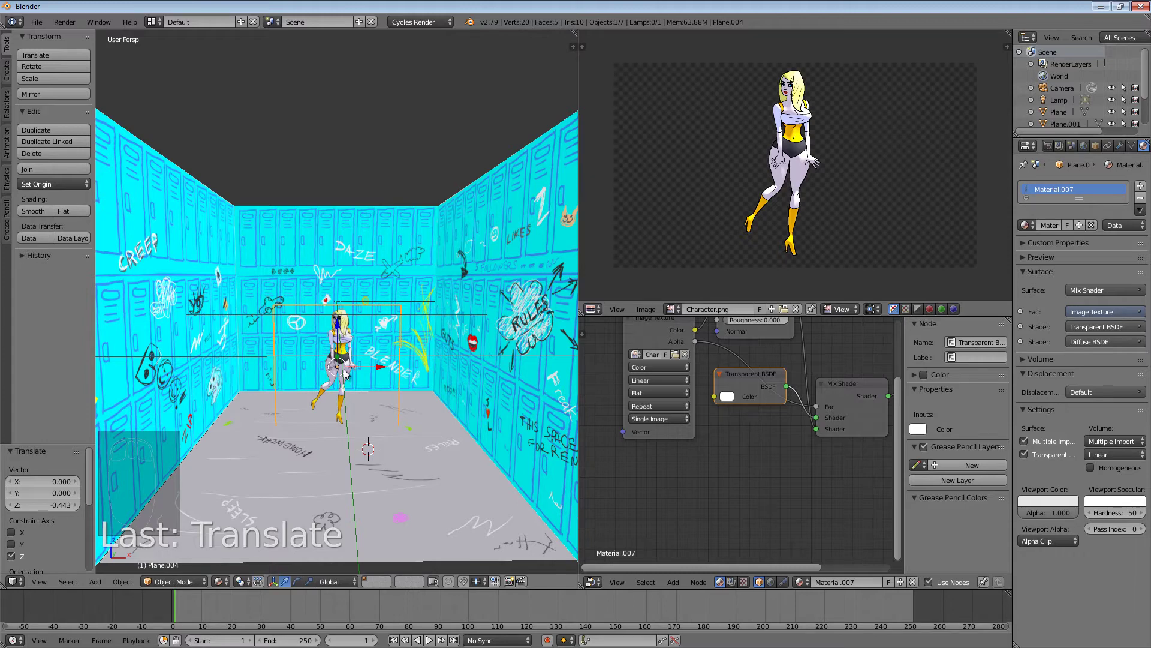
key(KP_5)
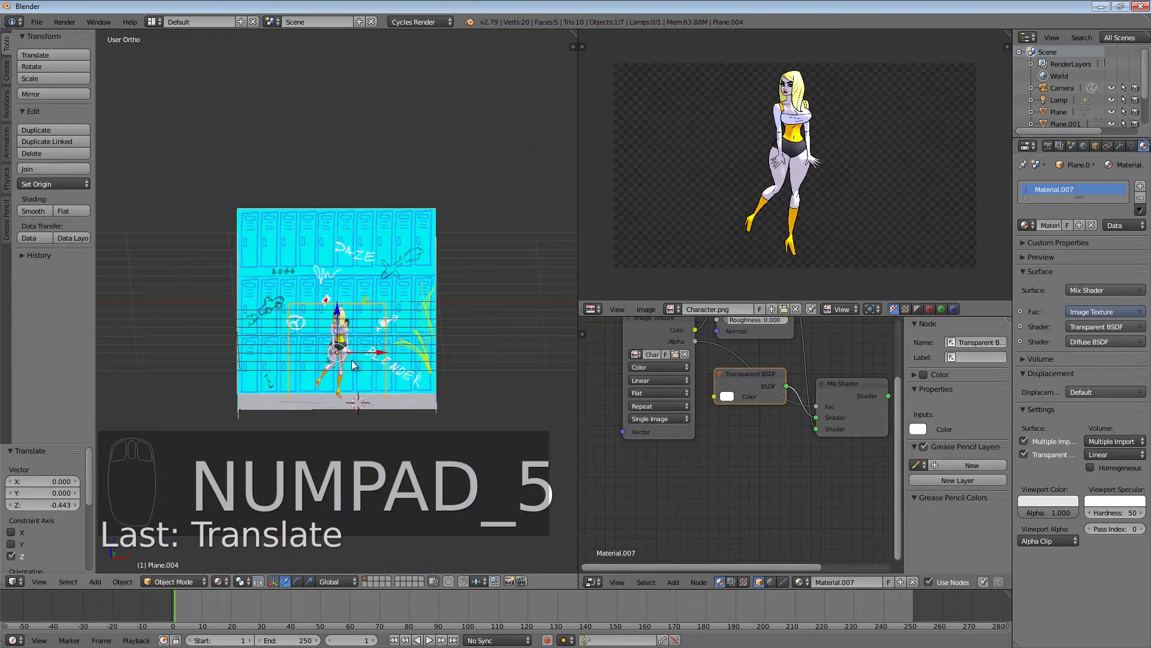
scroll(353, 365, up, 2)
middle_drag(366, 376, 364, 374)
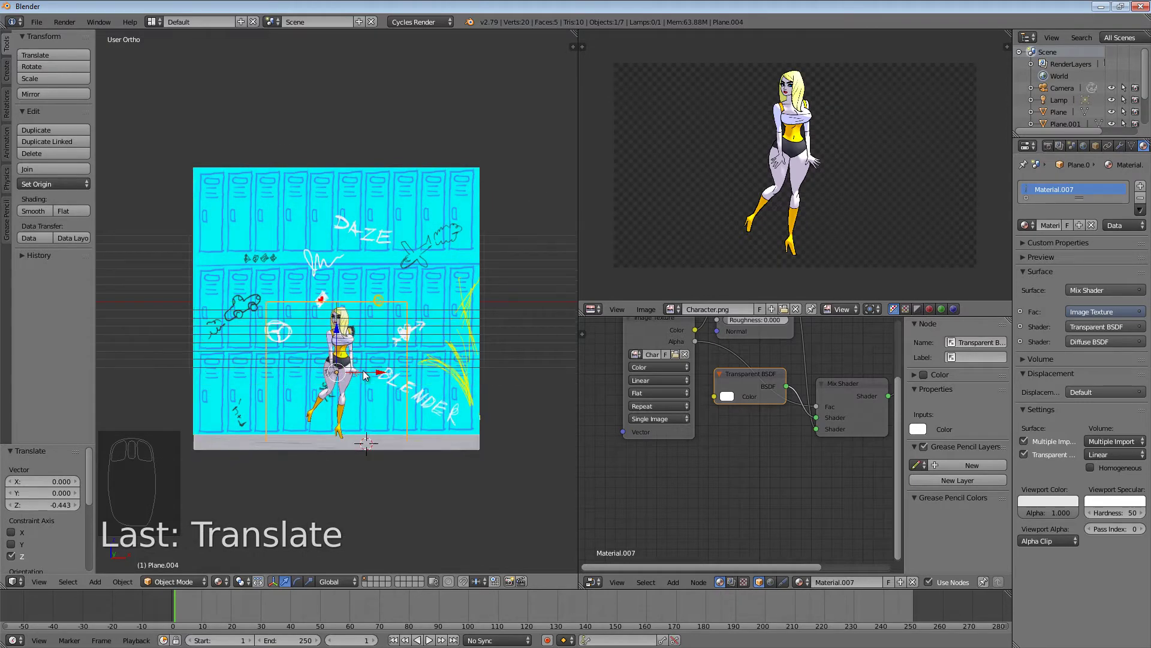
scroll(364, 374, up, 2)
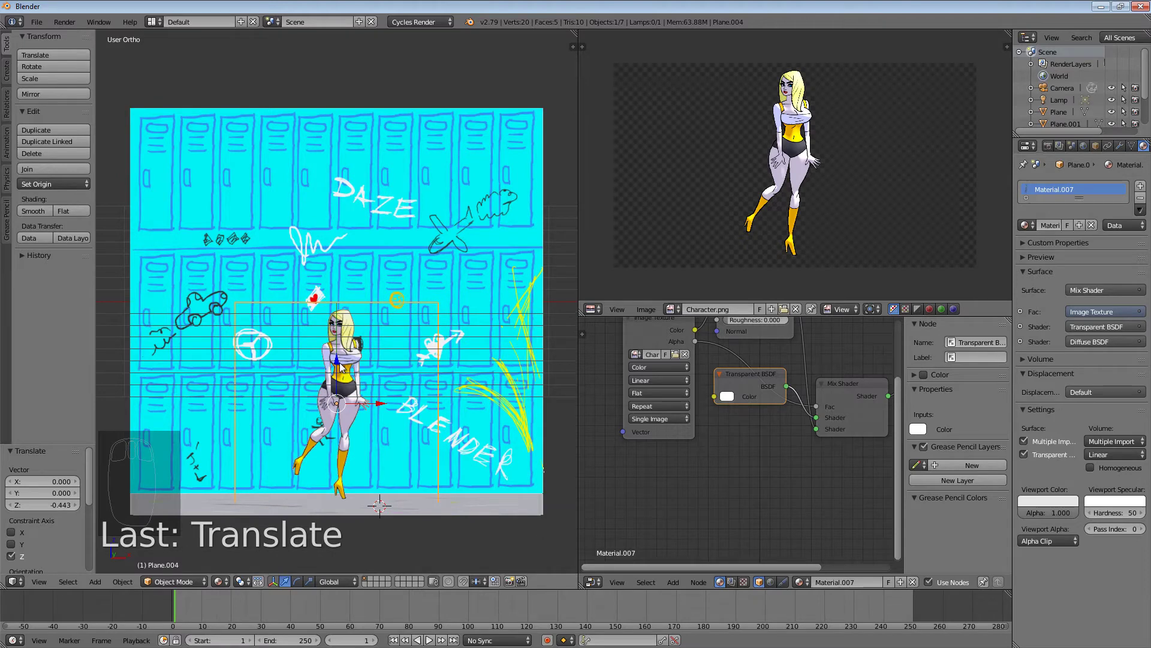
key(KP_1)
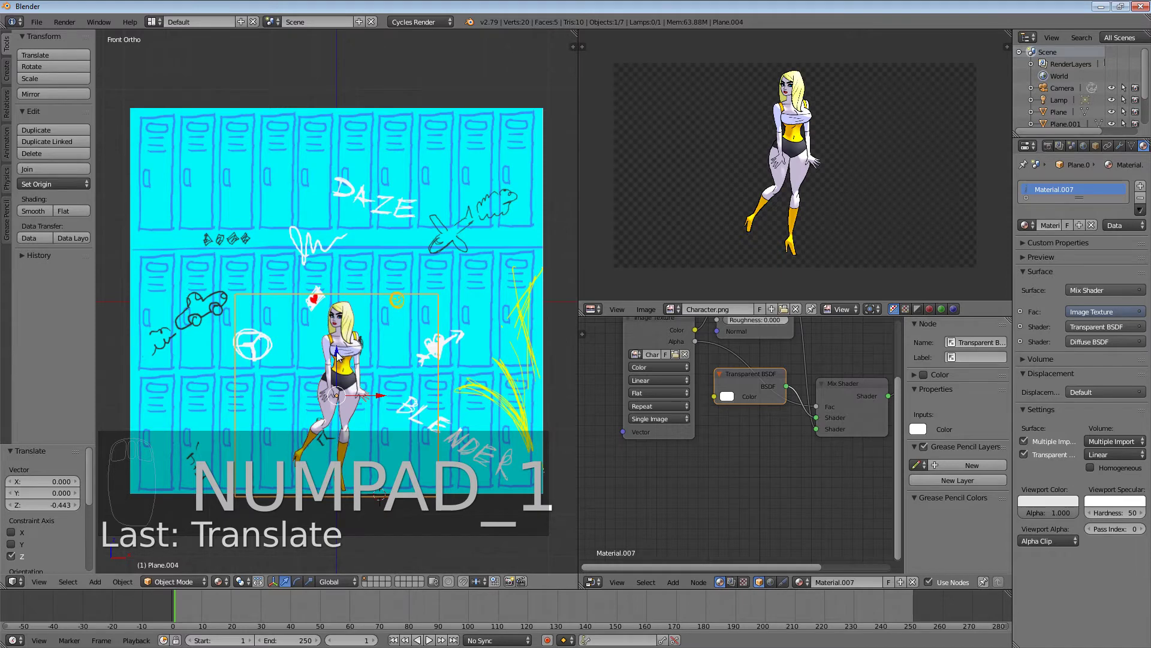
drag(339, 354, 339, 359)
- Enlarge the character plane uniformly to about 1.333 and raise it about 0.141 along Z
key(s)
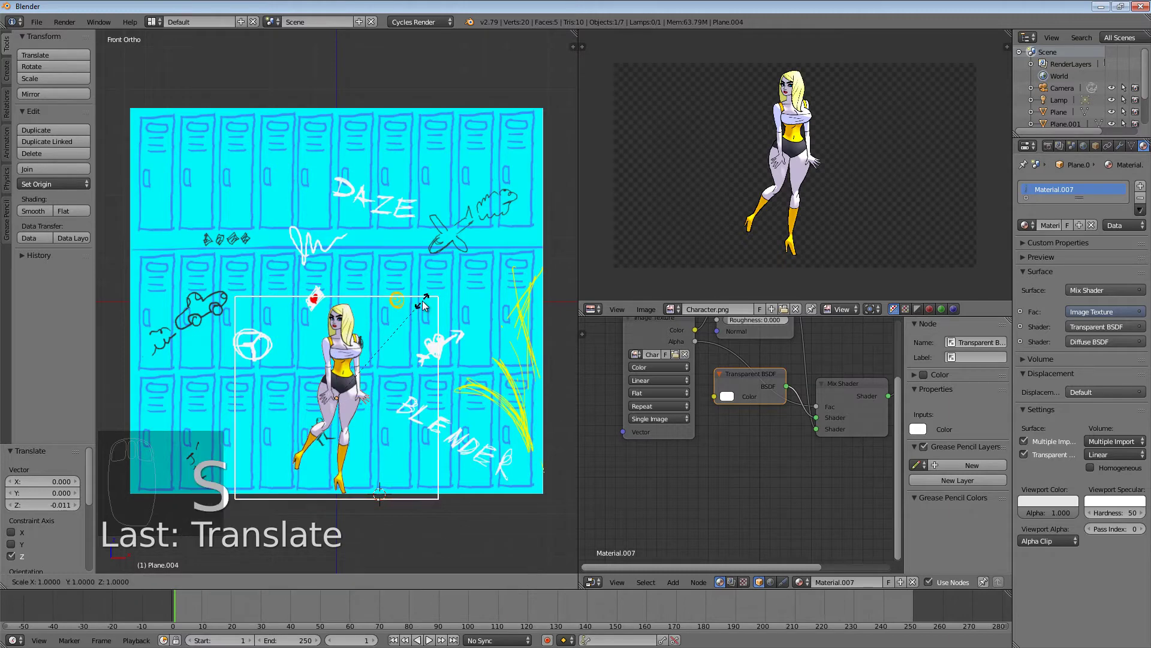
click(455, 279)
drag(338, 355, 340, 328)
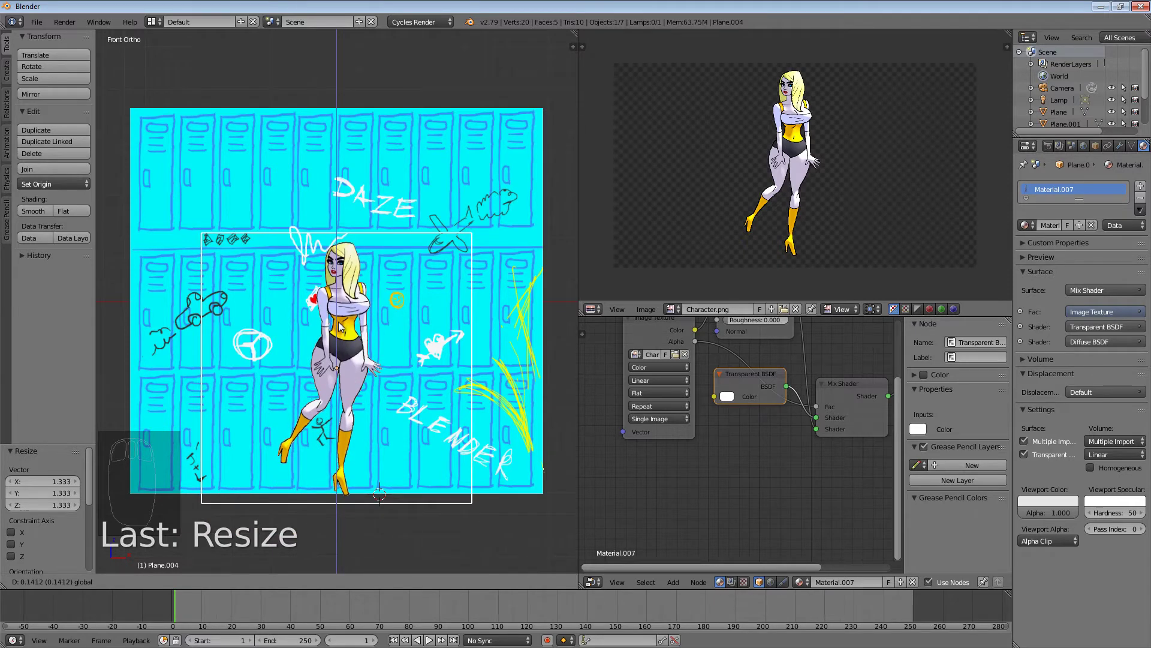
click(340, 327)
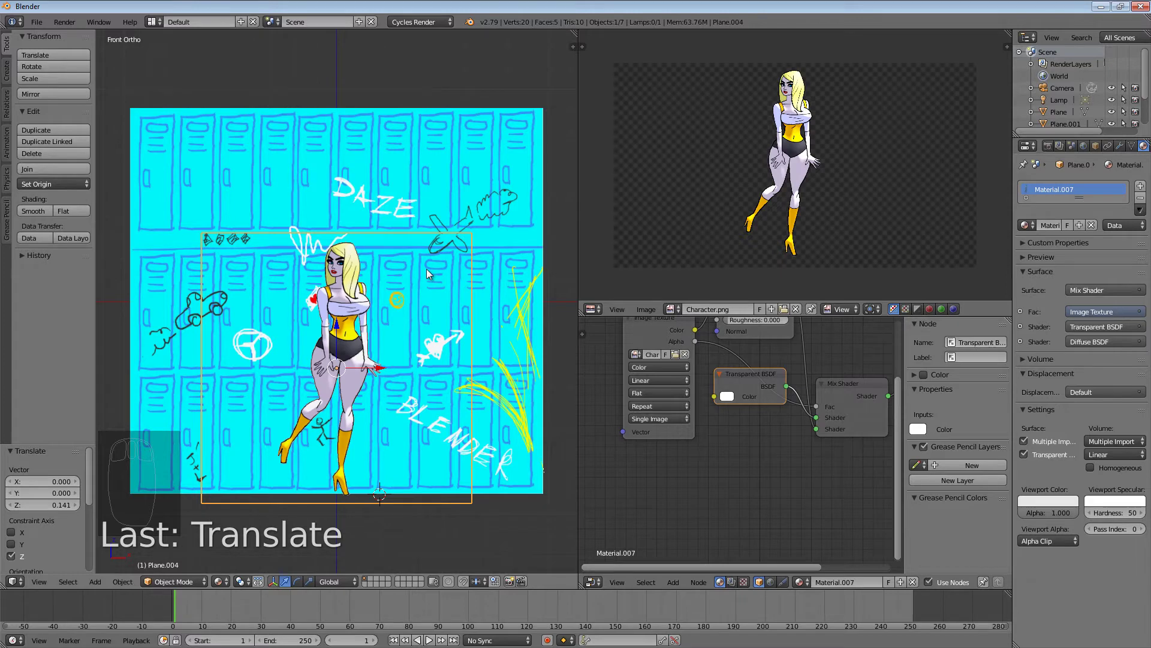
- Fine-tune the character plane by scaling it to about 0.972 and lowering it about 0.014 along Z
key(s)
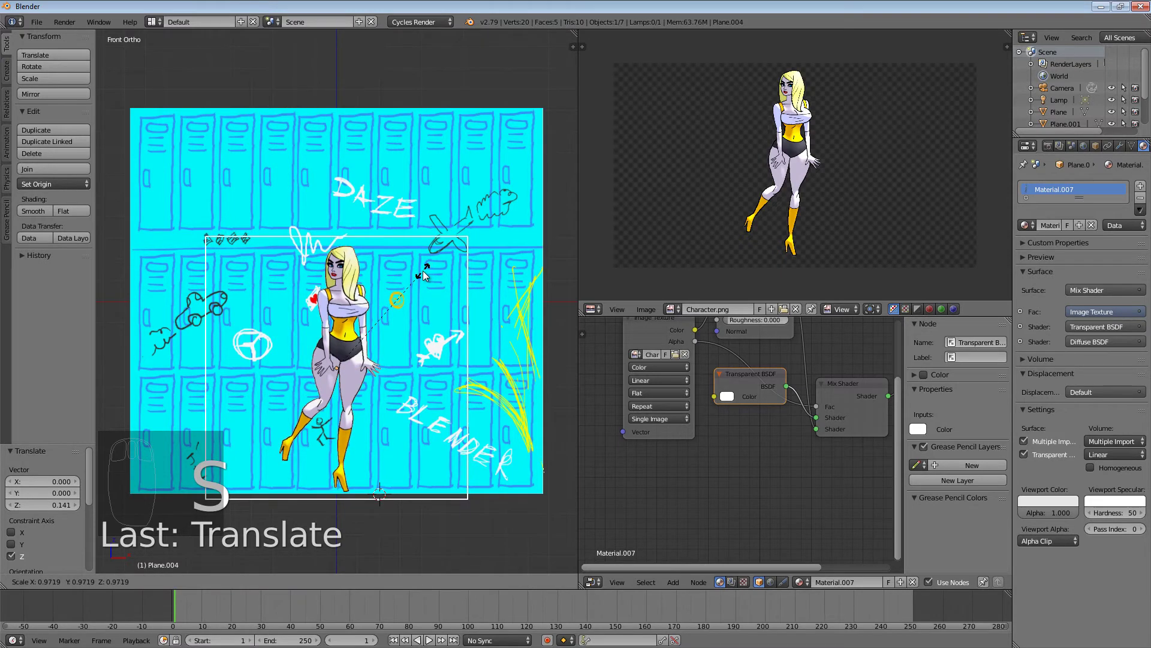
click(423, 275)
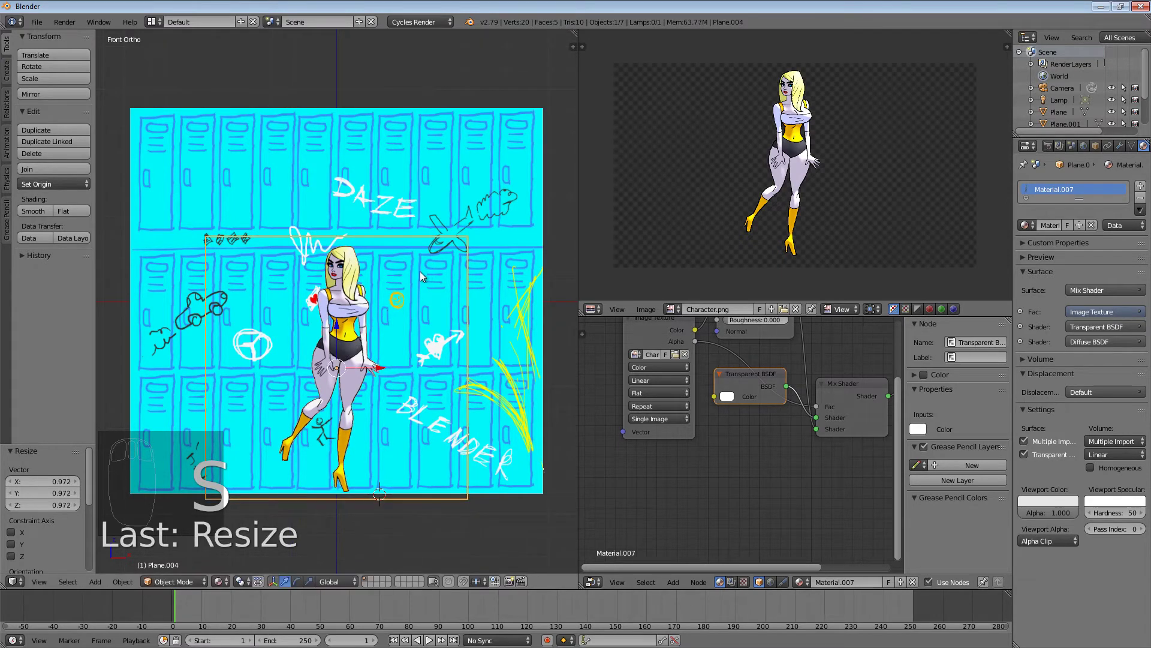
key(g)
key(z)
click(347, 331)
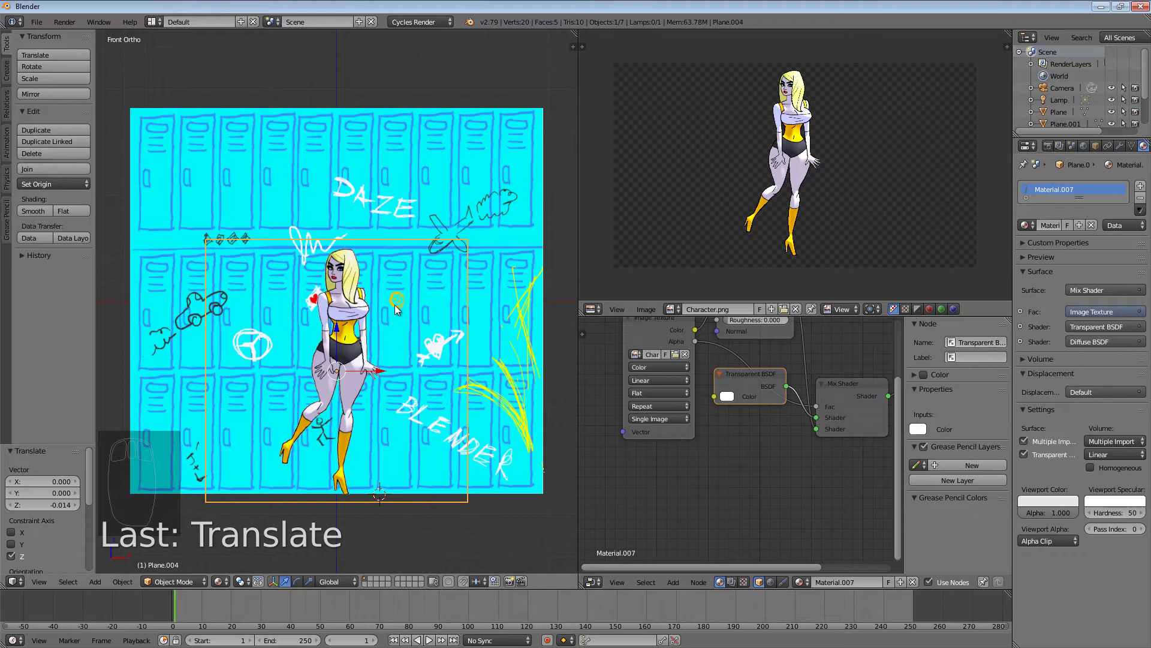
- Examine the character's size and placement inside the locker room in perspective view from several angles
key(KP_5)
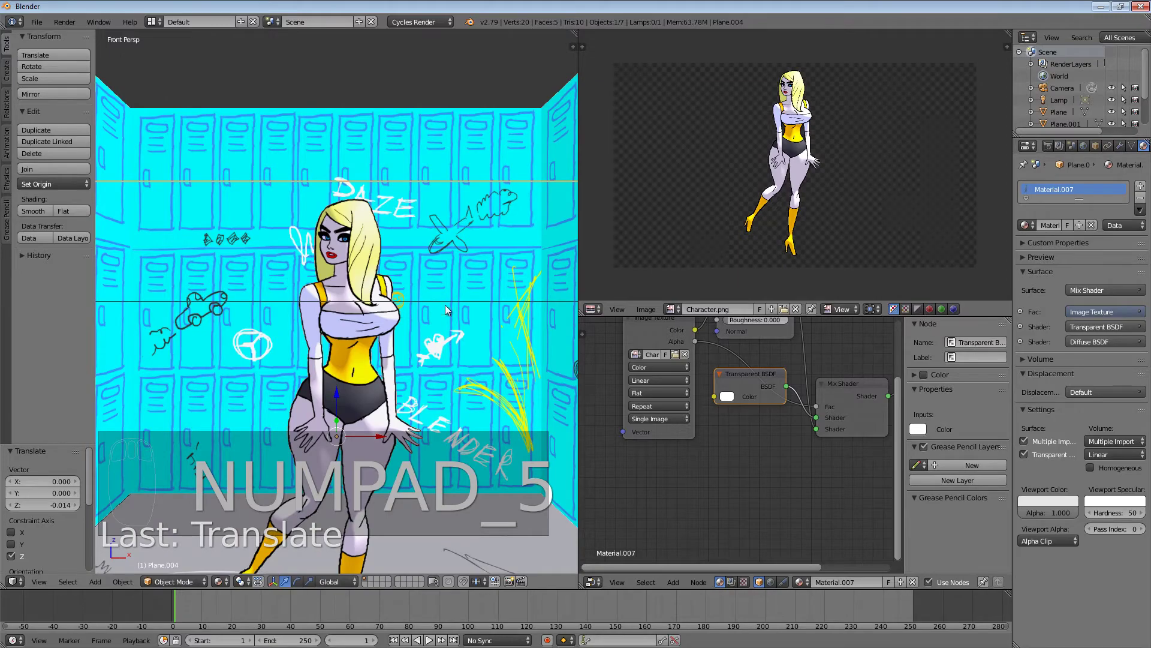
middle_drag(442, 298, 425, 351)
scroll(425, 354, down, 3)
scroll(424, 378, up, 5)
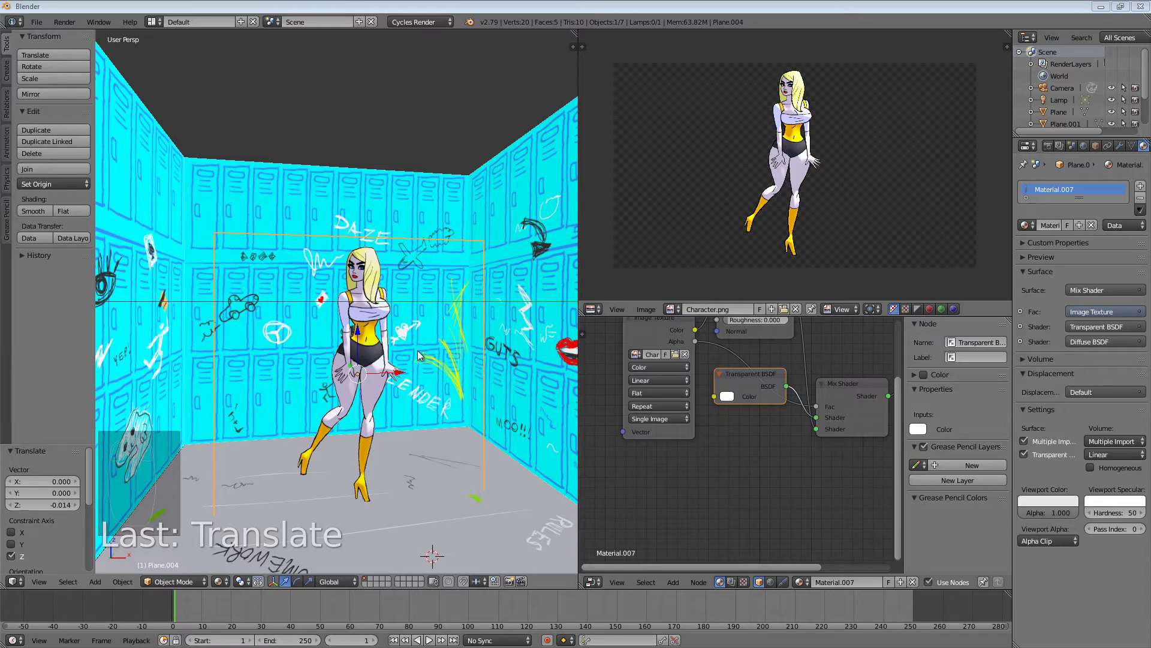
mouse_move(428, 355)
middle_down()
mouse_move(430, 336)
mouse_move(429, 352)
middle_up()
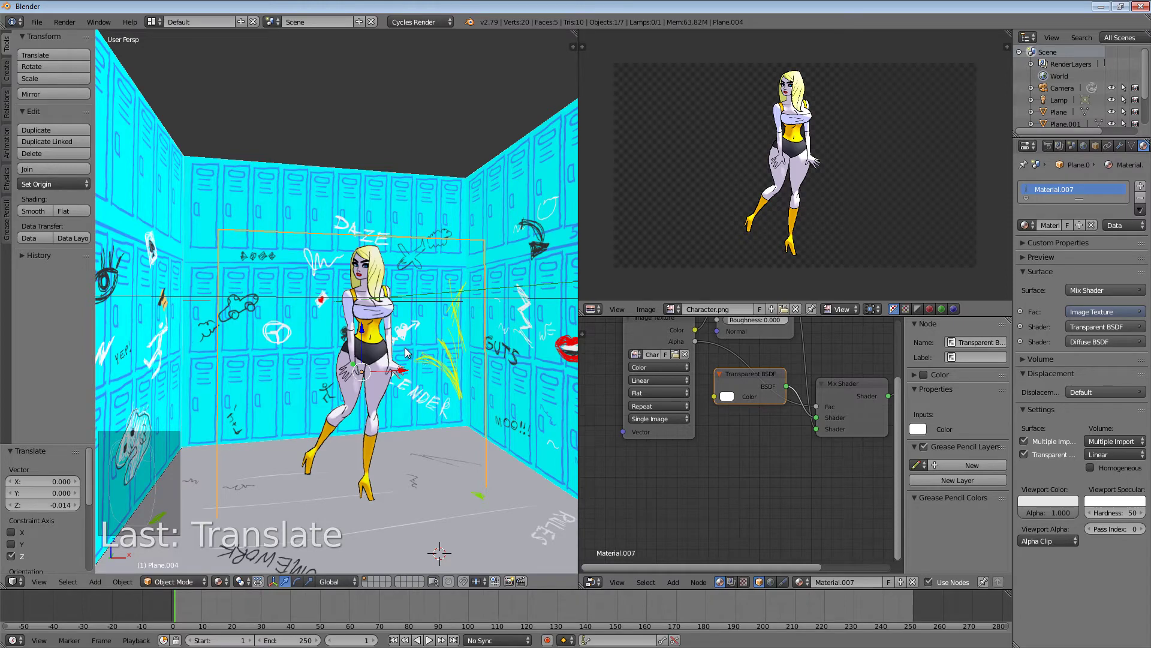
middle_drag(408, 354, 404, 365)
middle_drag(364, 373, 204, 365)
- Select the scene camera and look through it to check its current framing
scroll(248, 406, down, 3)
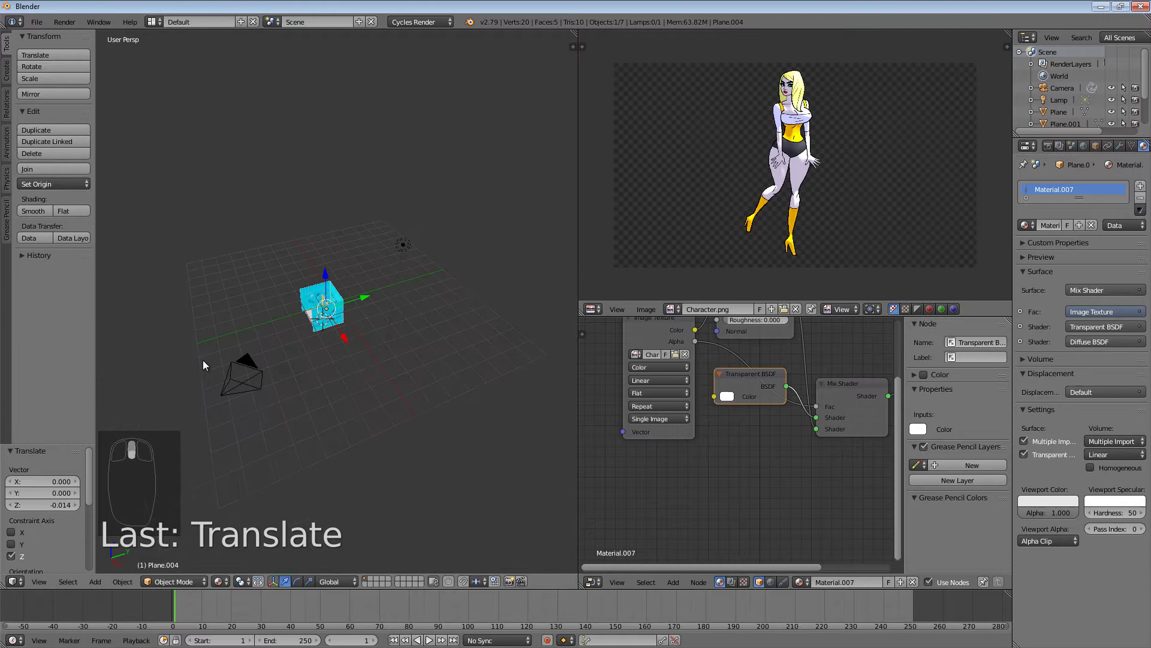
right_click(242, 366)
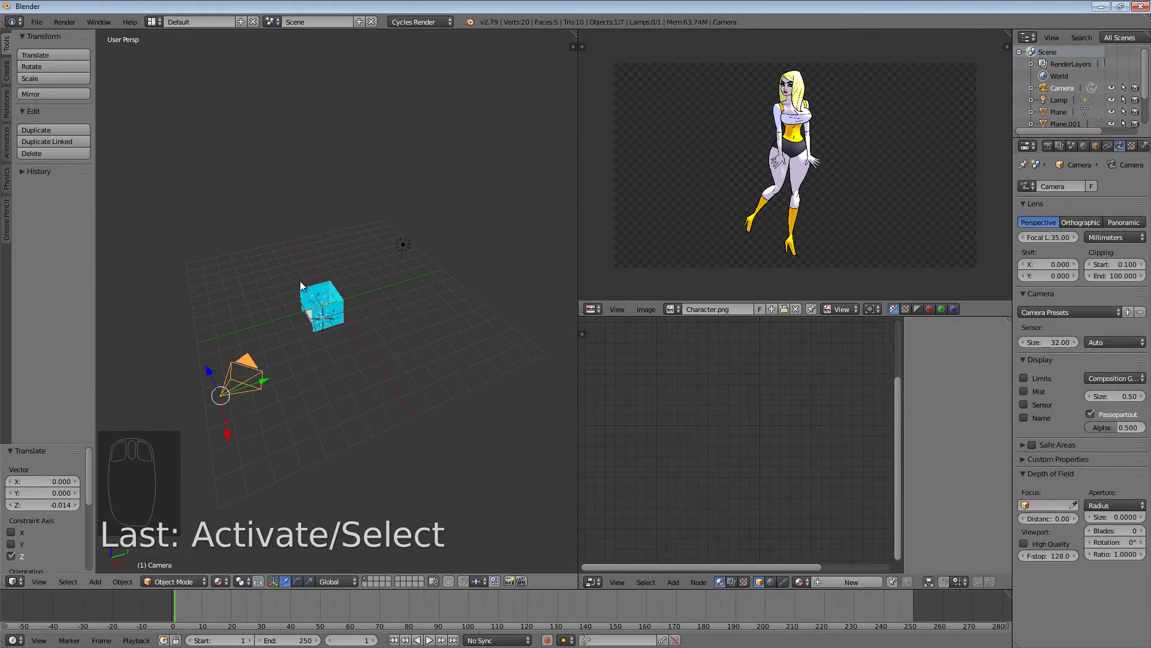
key(KP_0)
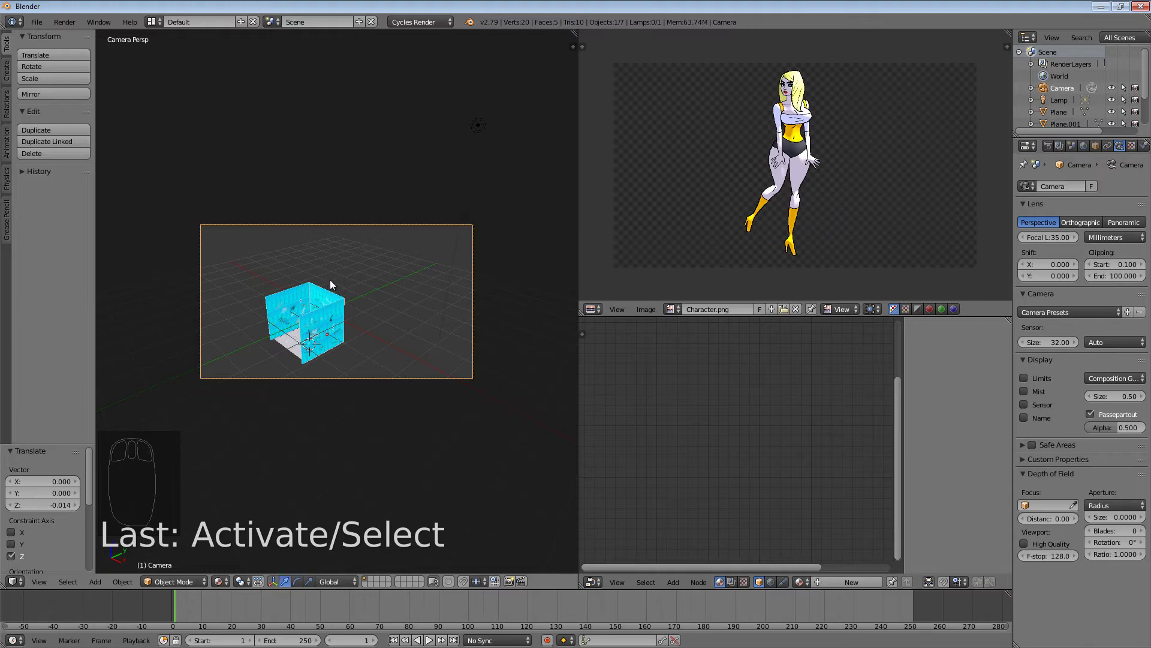
- Frame the character plane at a slight angle in the perspective view and align the camera to that view
middle_drag(331, 286, 311, 346)
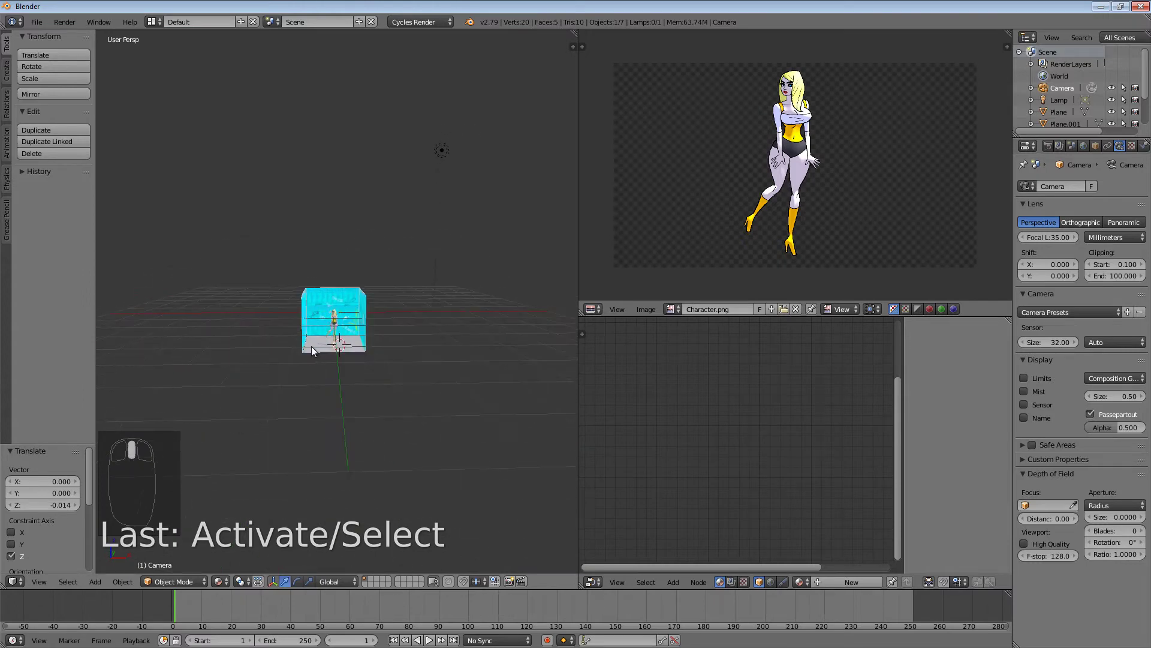
scroll(322, 348, up, 10)
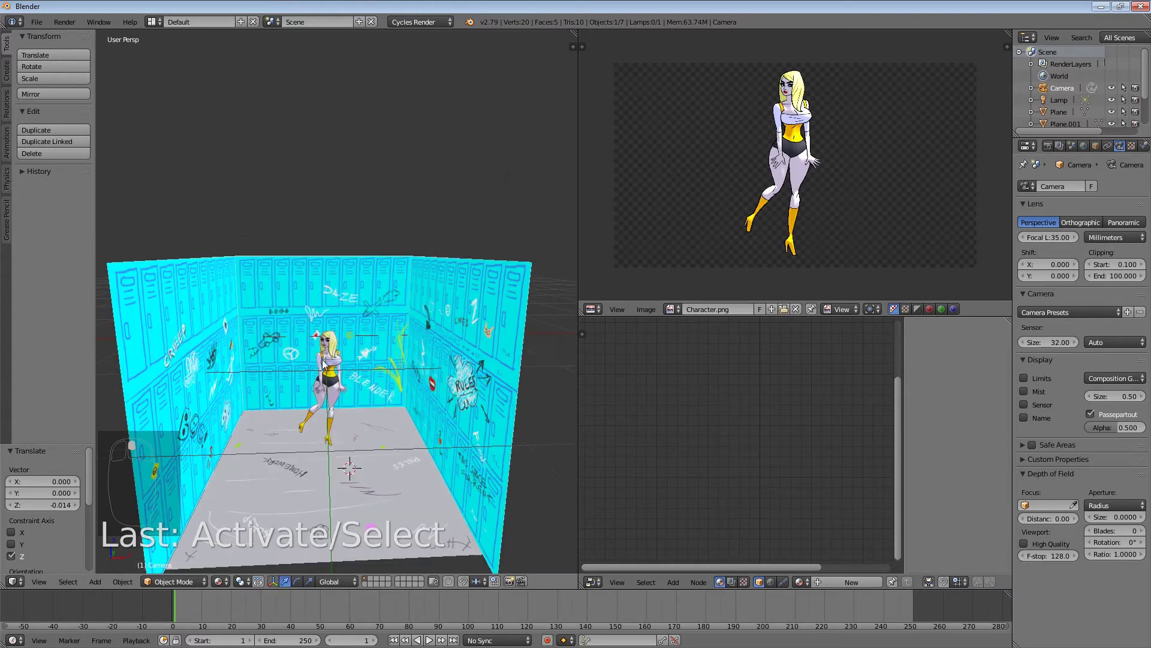
scroll(324, 363, up, 5)
scroll(342, 414, down, 10)
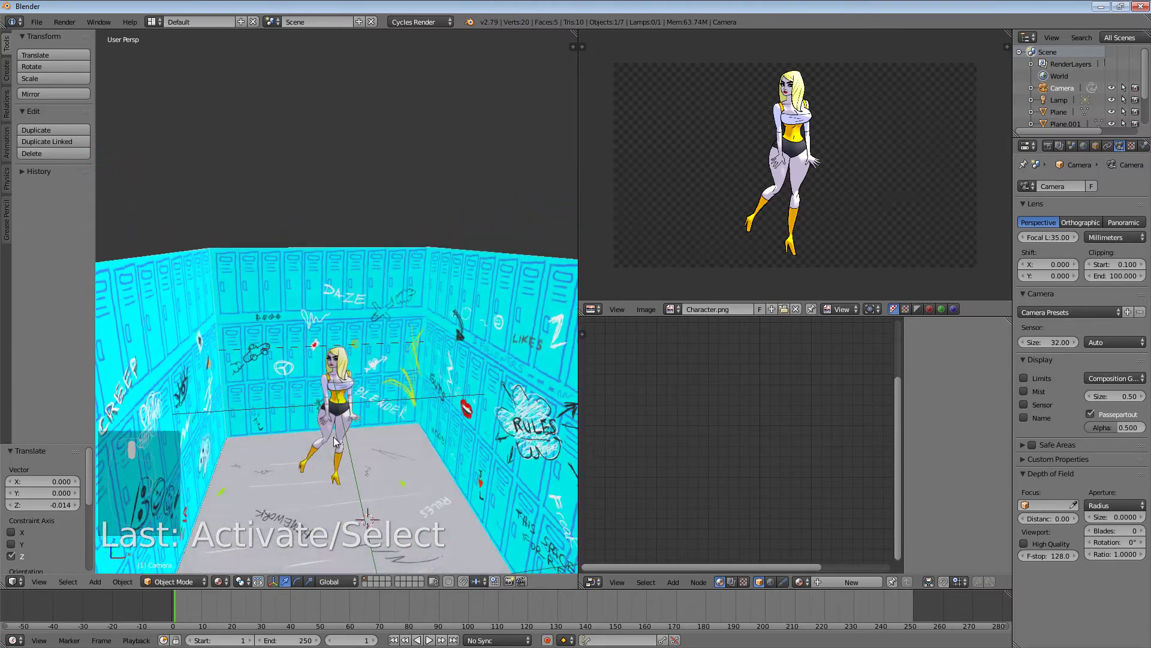
right_click(330, 376)
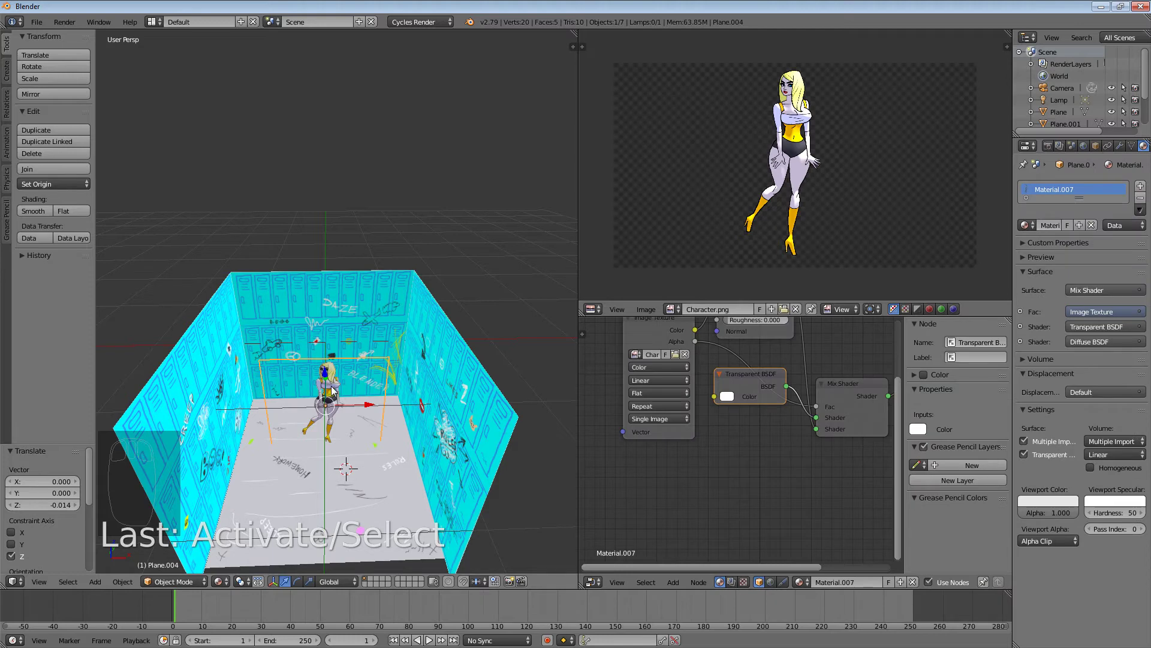
key(KP_Decimal)
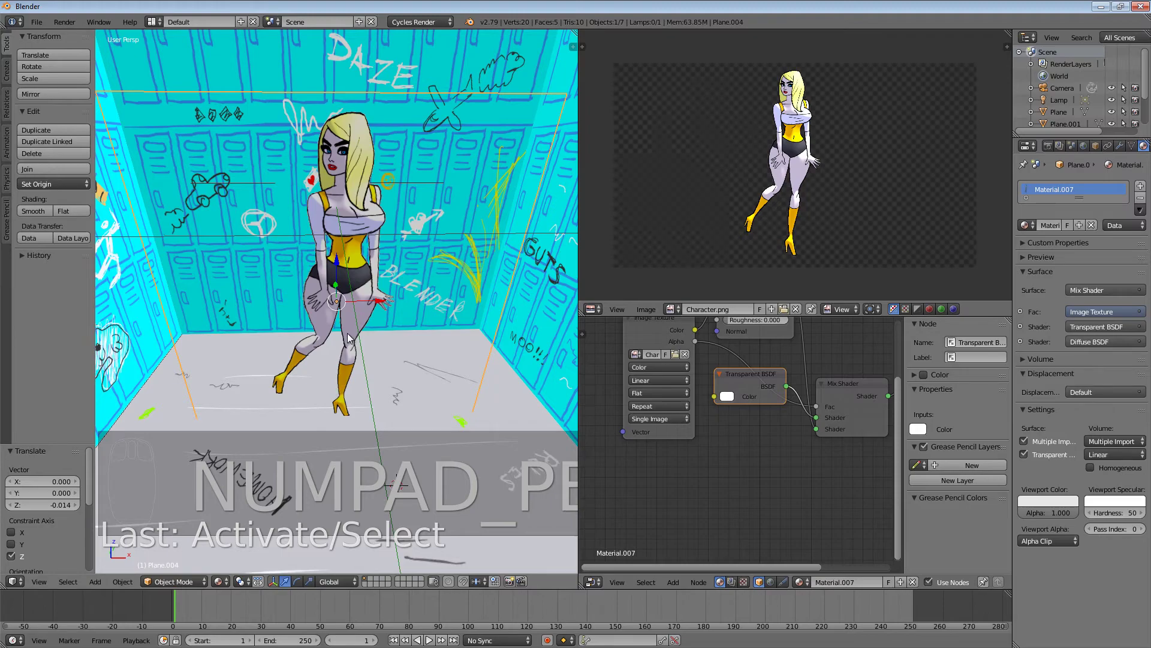
scroll(359, 334, down, 4)
scroll(372, 332, up, 2)
mouse_move(372, 332)
middle_down()
mouse_move(362, 314)
mouse_move(377, 328)
middle_up()
scroll(359, 311, up, 1)
scroll(360, 316, up, 1)
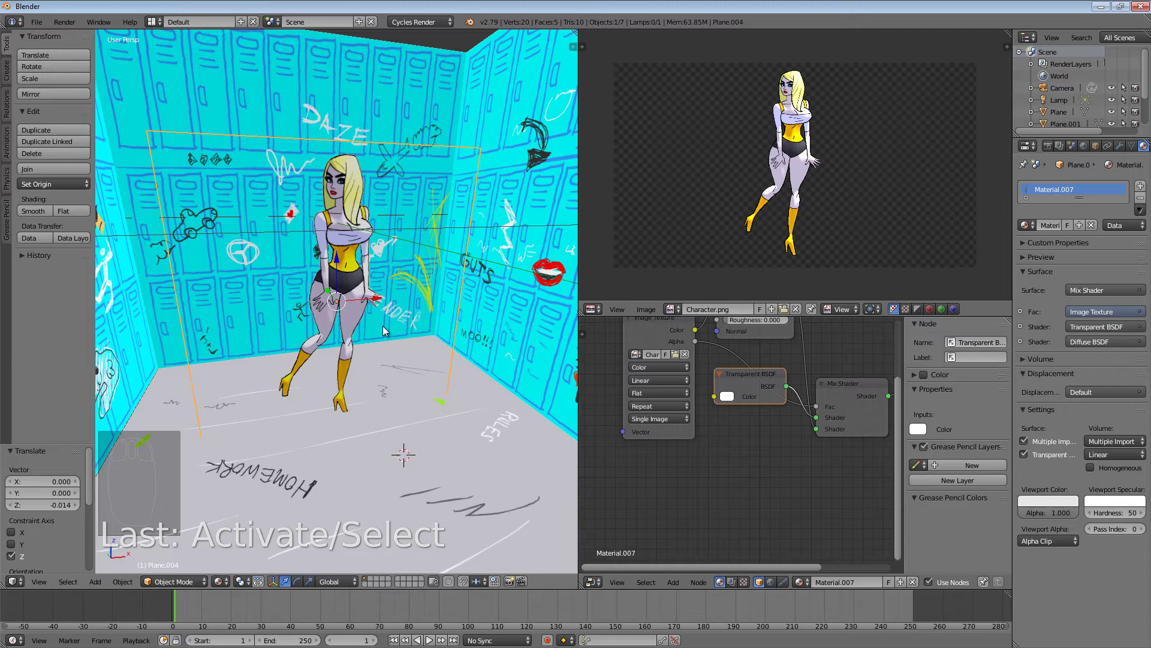
key(ctrl+alt+KP_0)
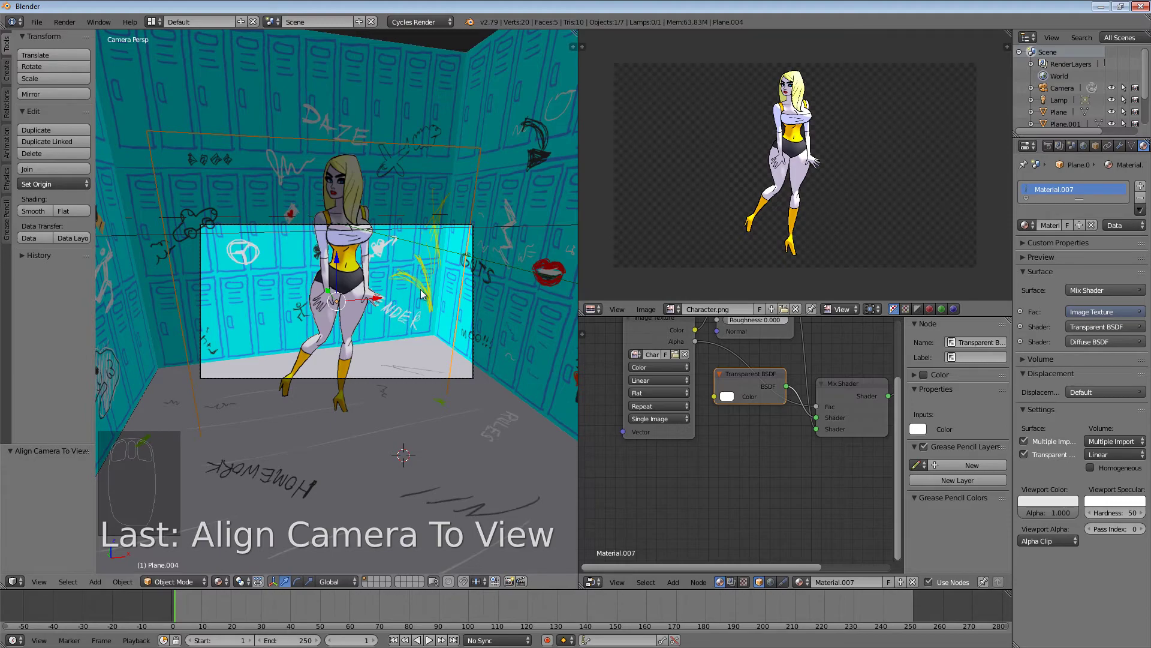
- Return to the camera view and open the 3D viewport's properties region at its transform and view settings
mouse_move(422, 295)
middle_down()
mouse_move(406, 330)
mouse_move(408, 314)
mouse_move(427, 318)
mouse_move(417, 272)
mouse_move(399, 332)
mouse_move(434, 312)
middle_up()
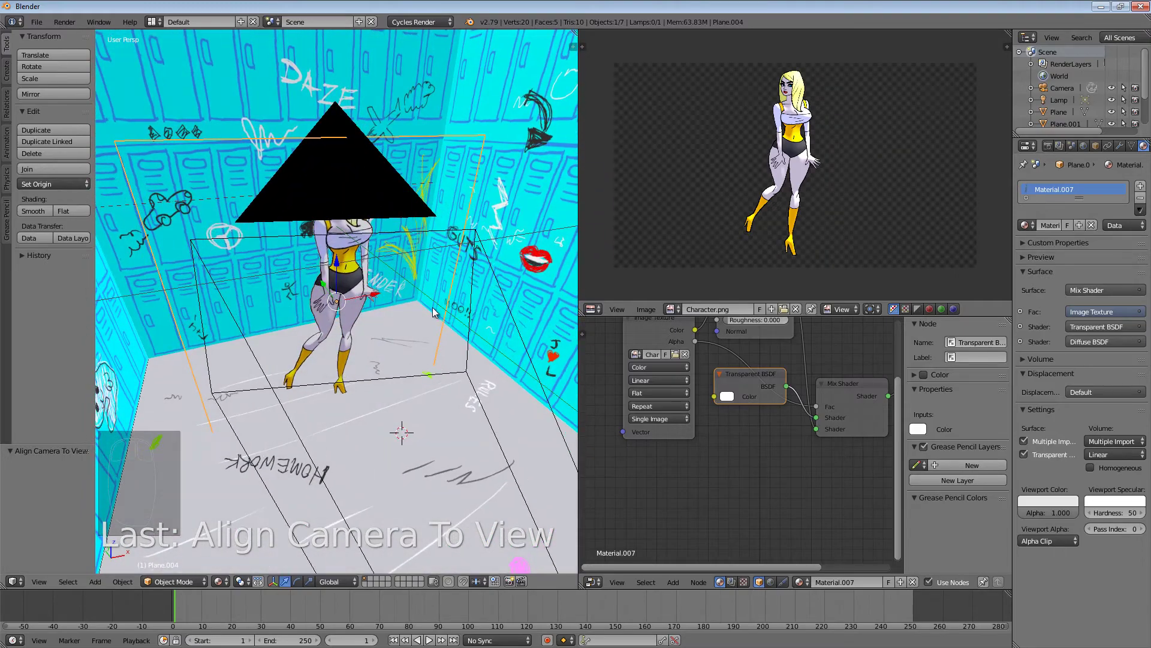
key(KP_0)
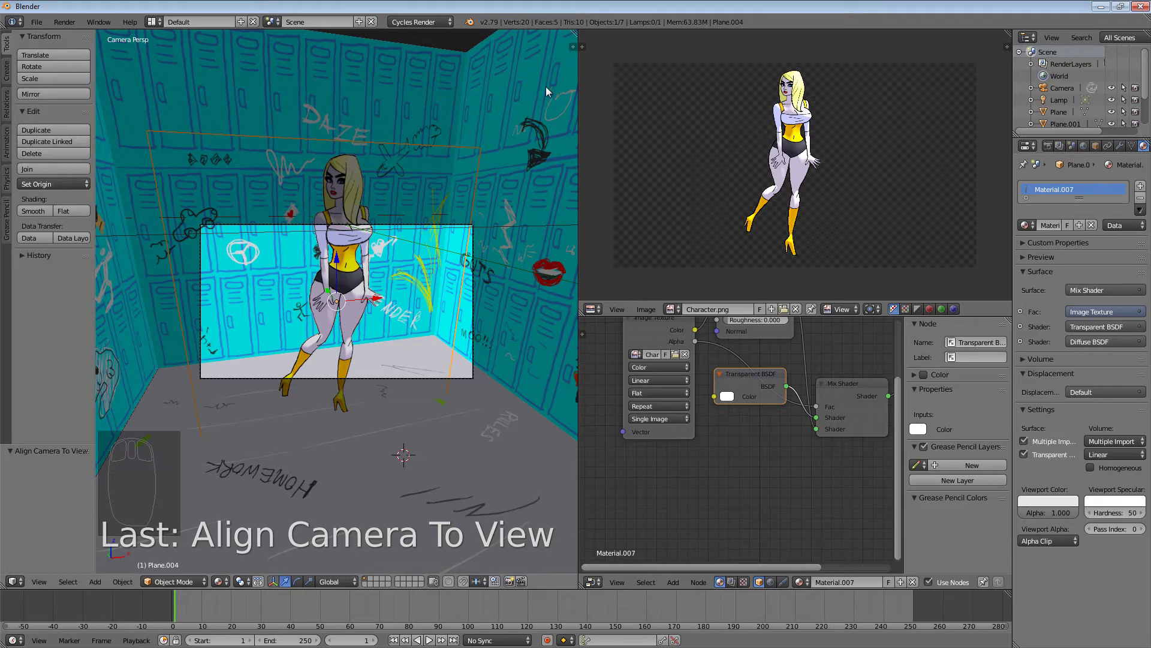
click(574, 47)
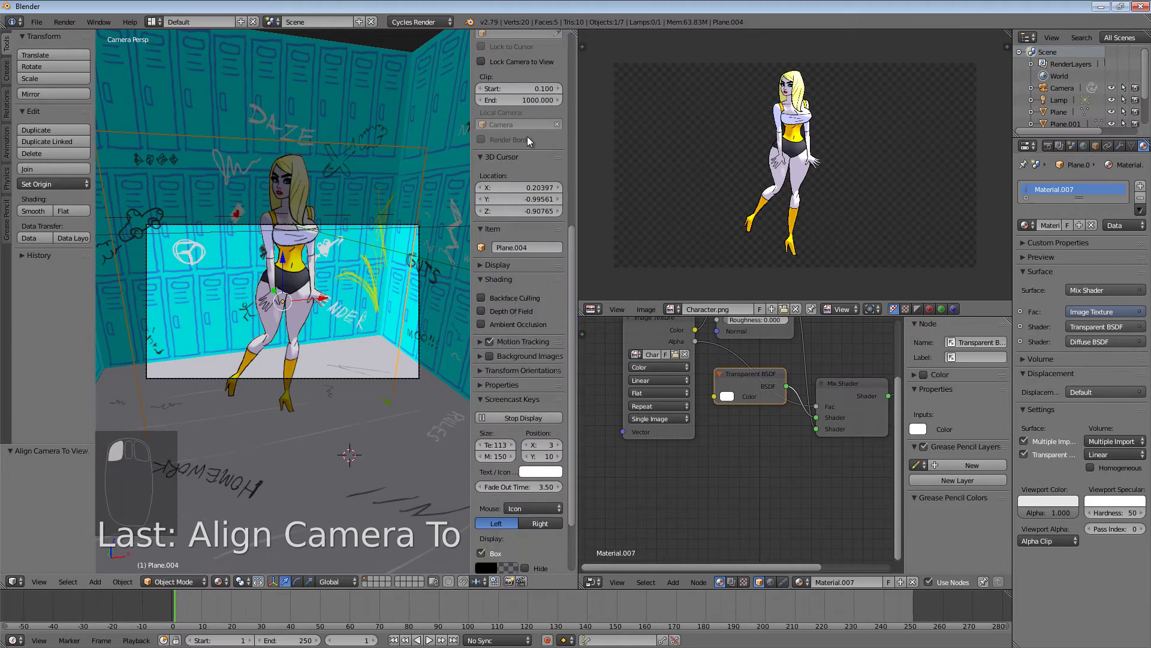
scroll(463, 96, up, 5)
scroll(463, 96, down, 5)
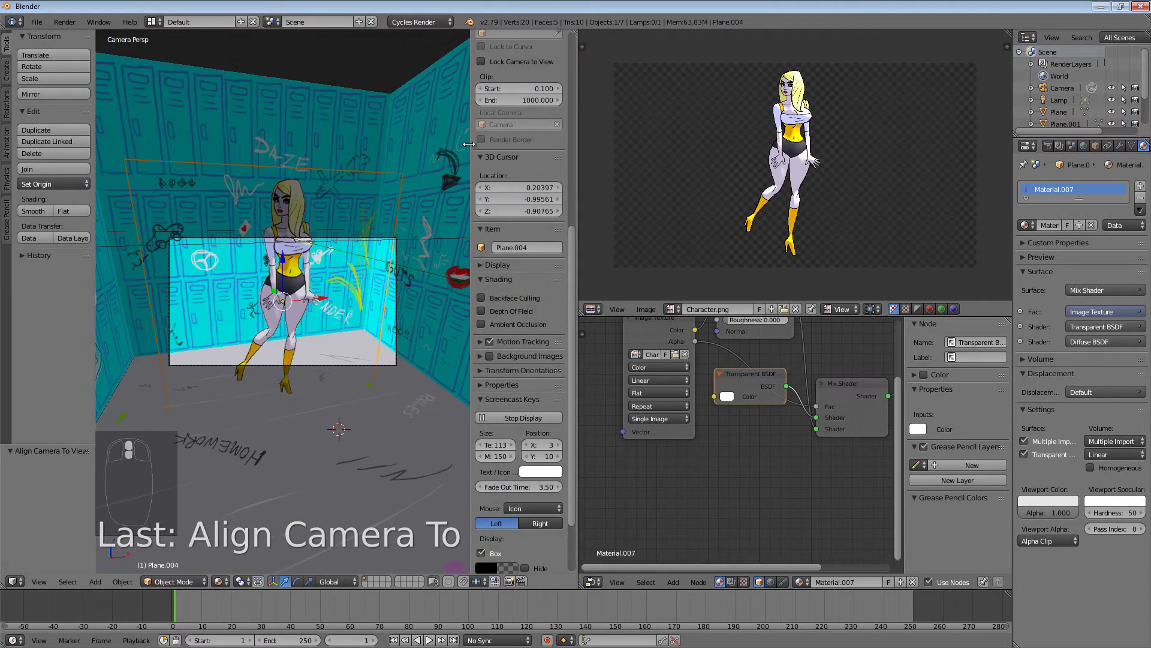
key(n)
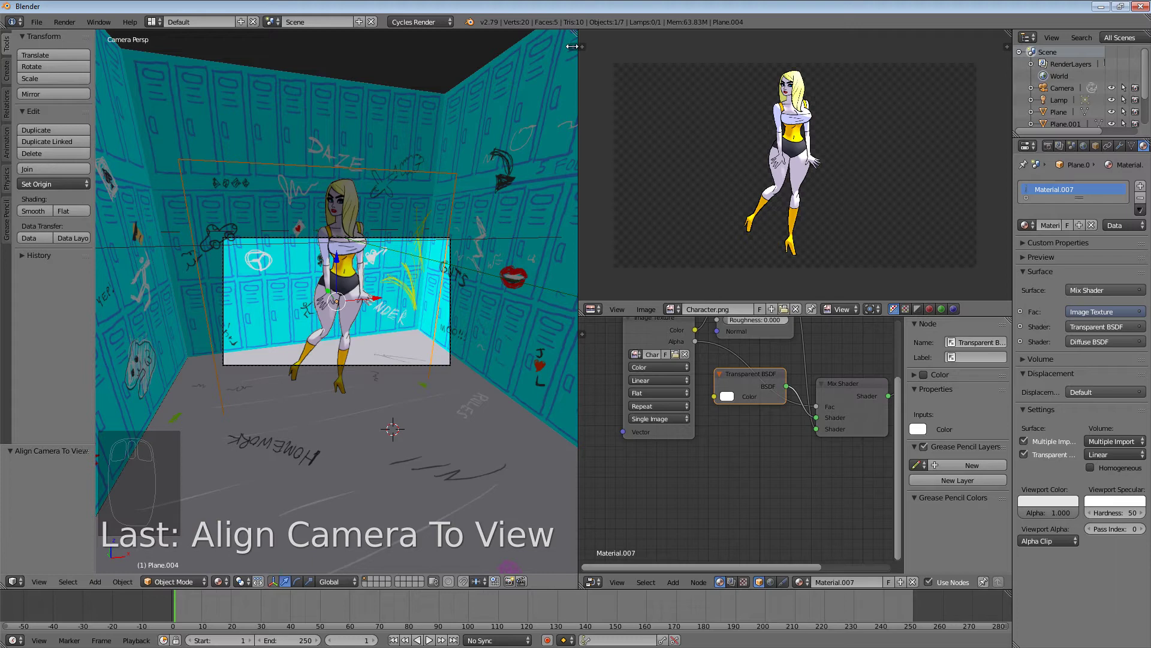
key(n)
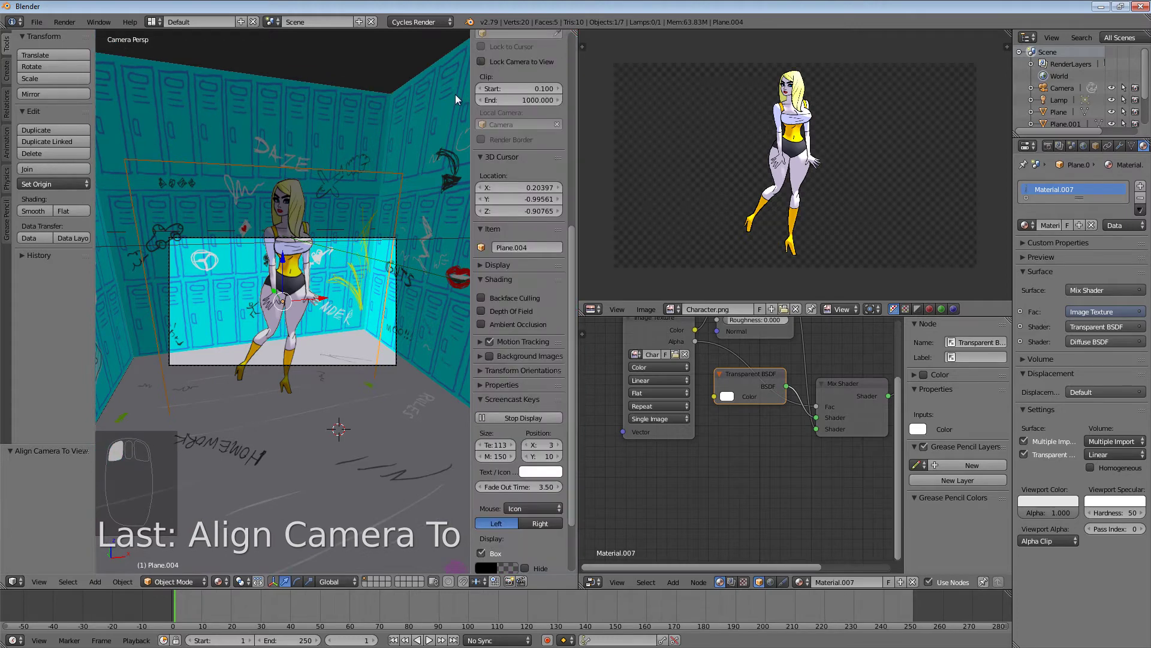
scroll(455, 95, up, 3)
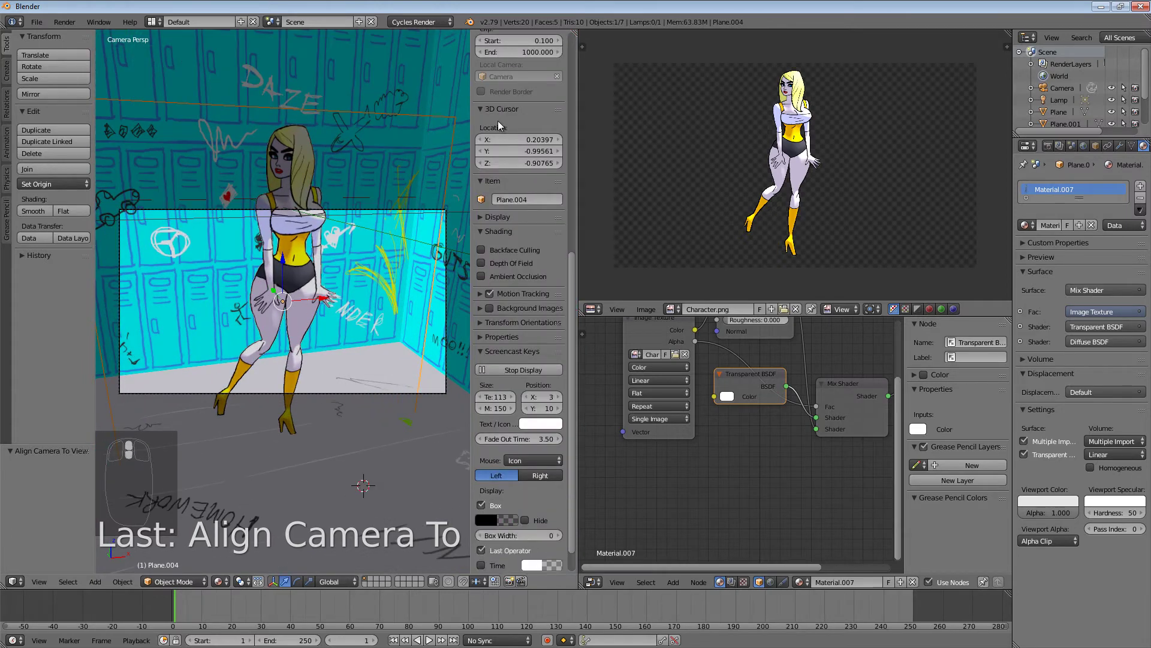
scroll(497, 121, up, 15)
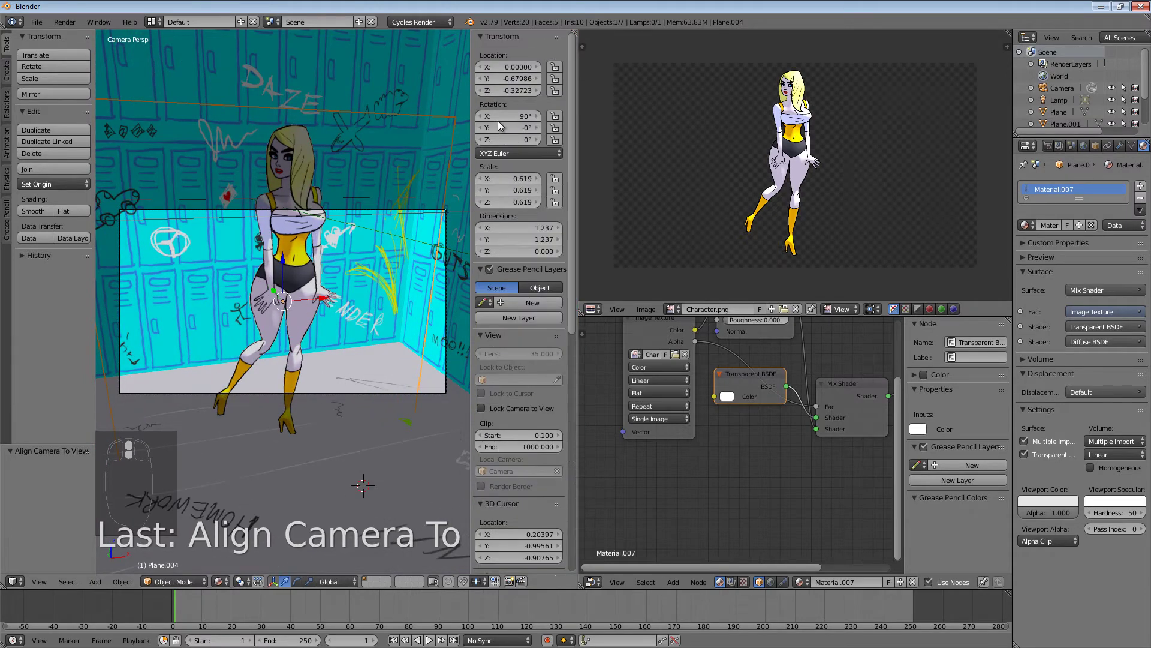
key(n)
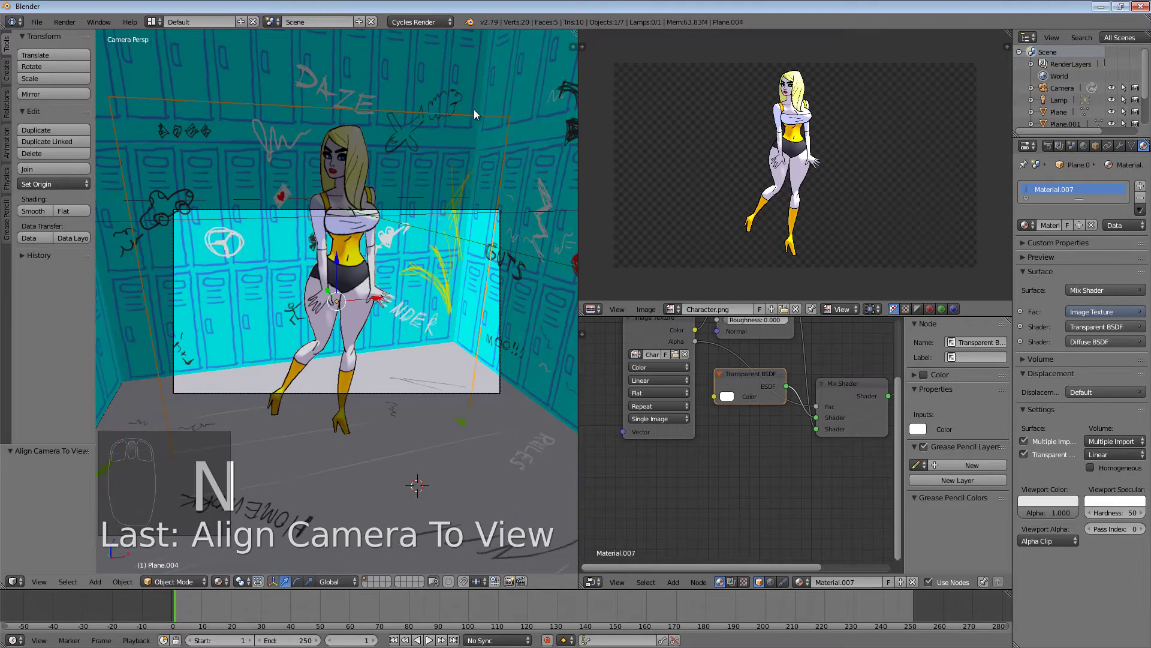
key(n)
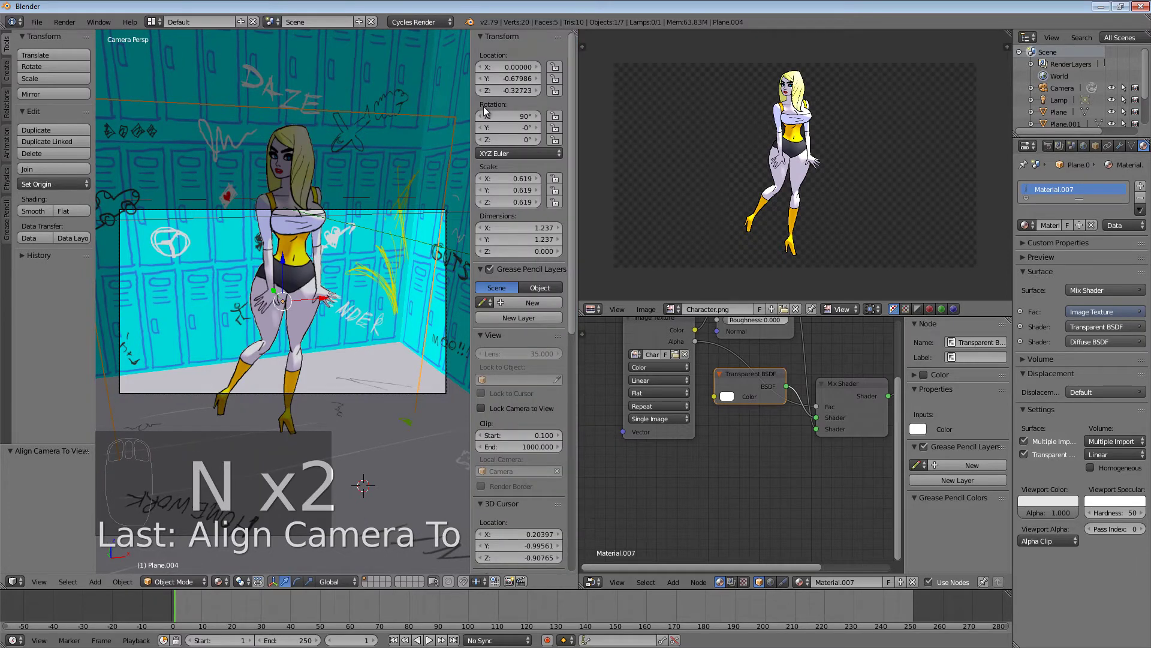
key(n)
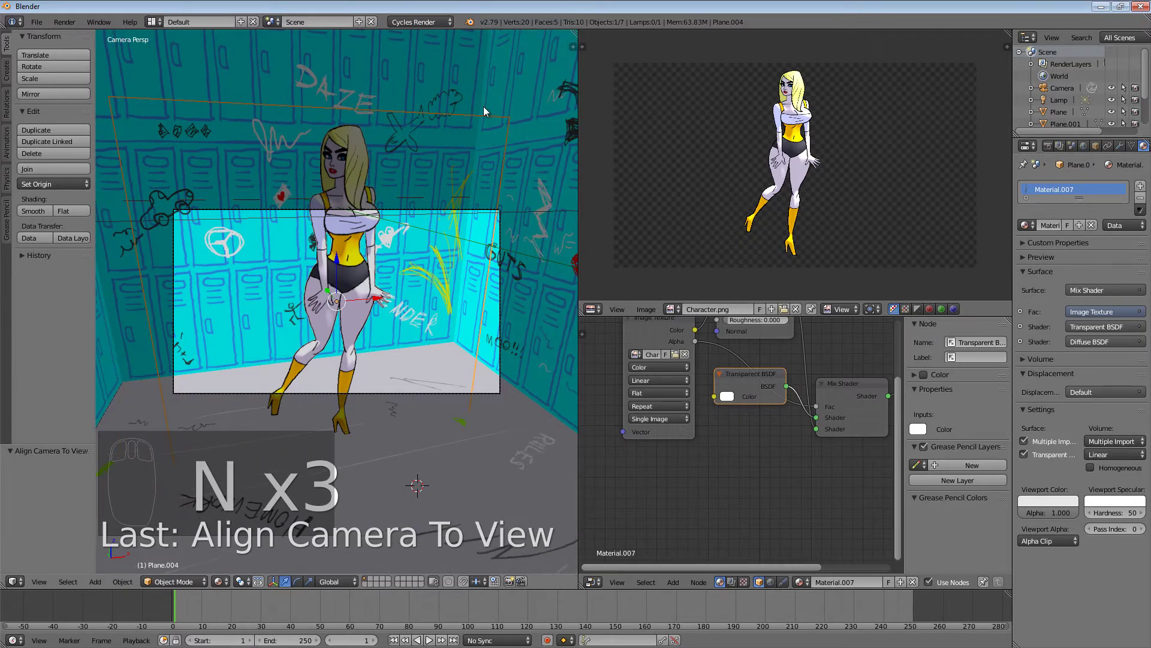
key(n)
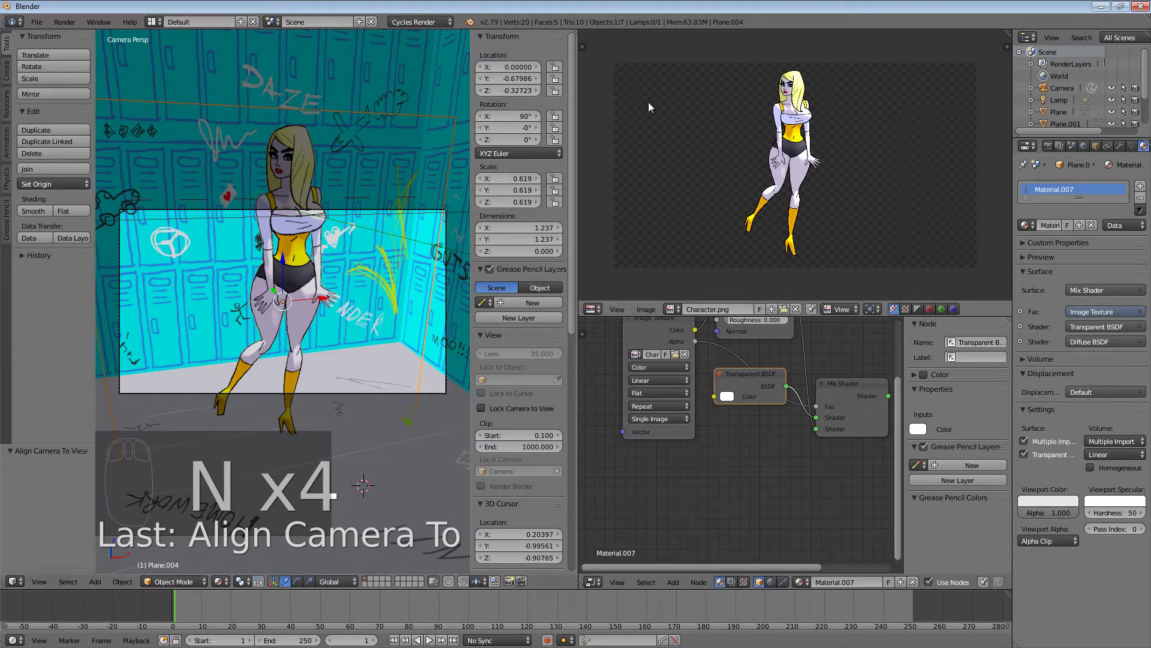
- Toggle the properties regions of the image editor and node editor, leaving both hidden
click(897, 127)
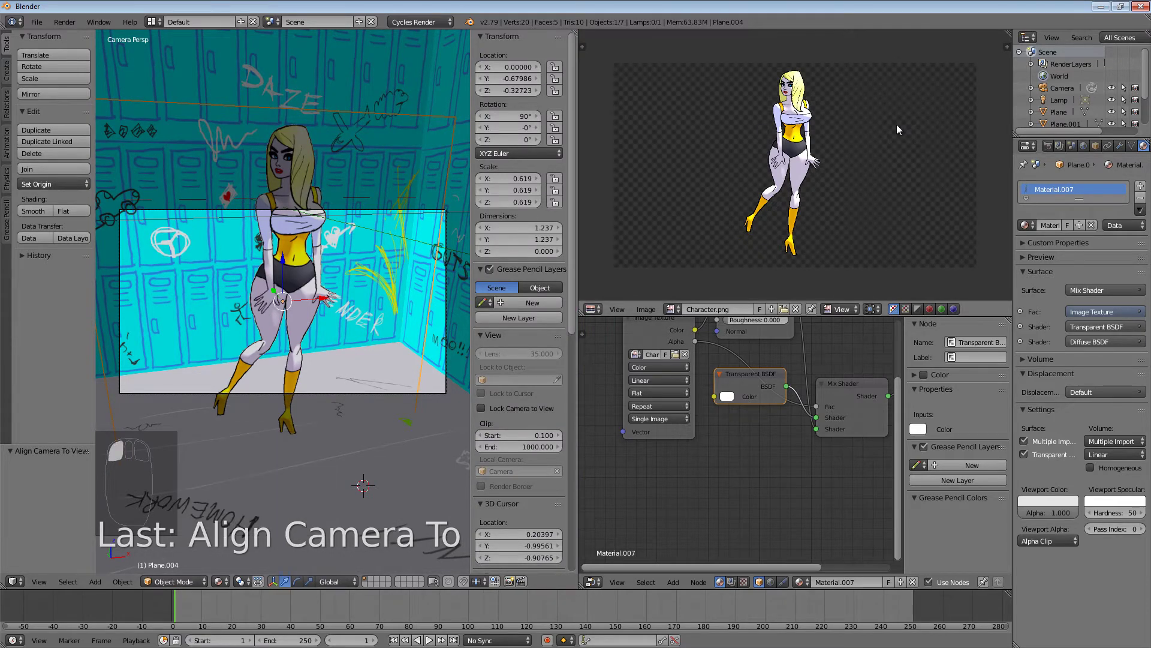
key(n)
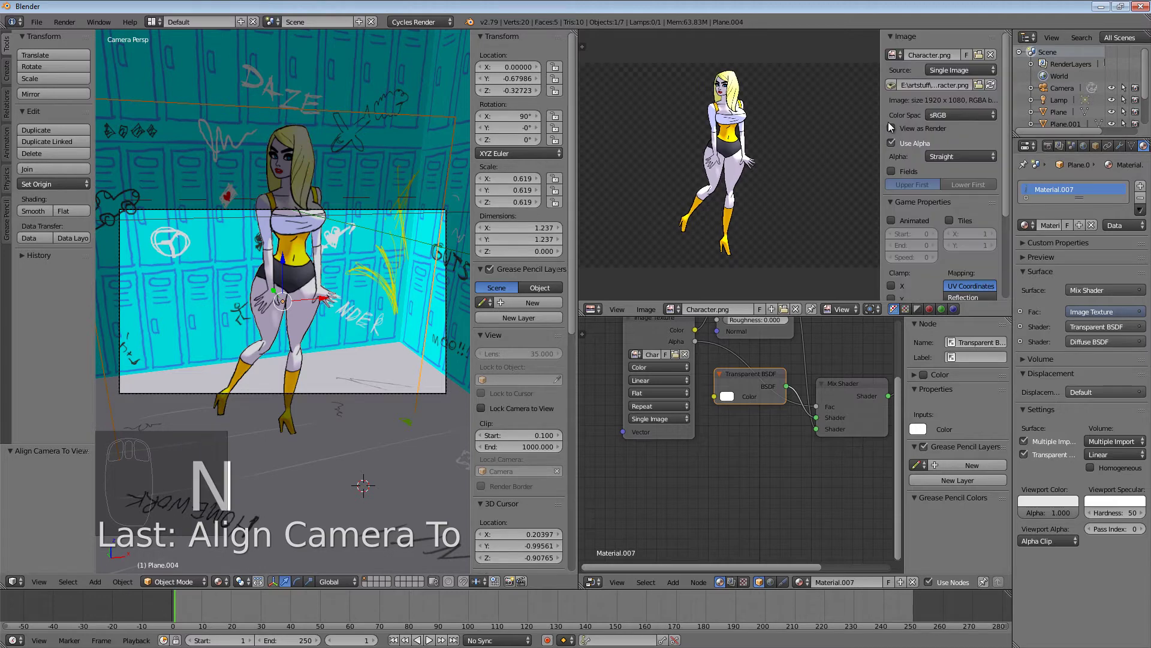
key(n)
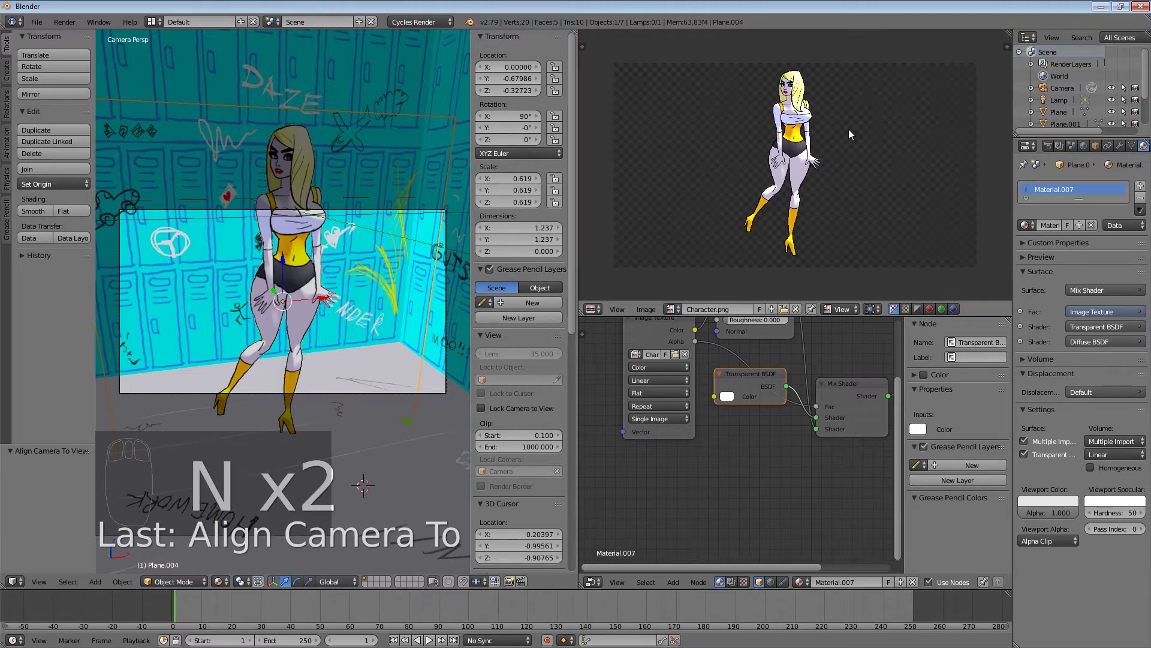
click(788, 458)
key(n)
key(n)
key(n)
key(n)
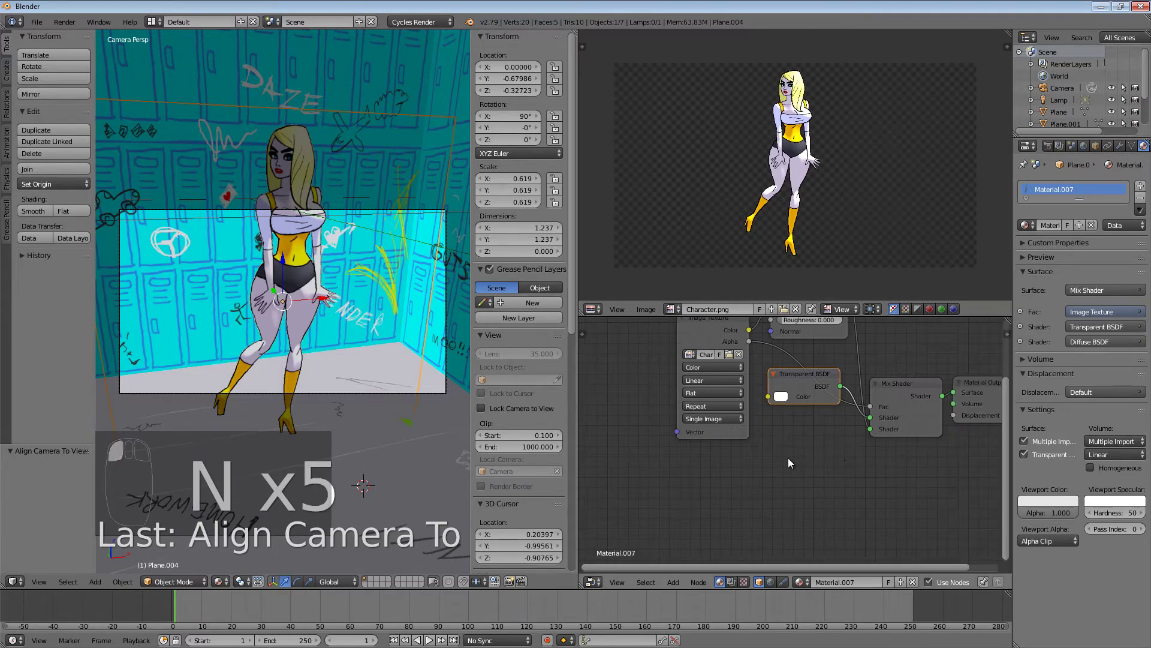
key(n)
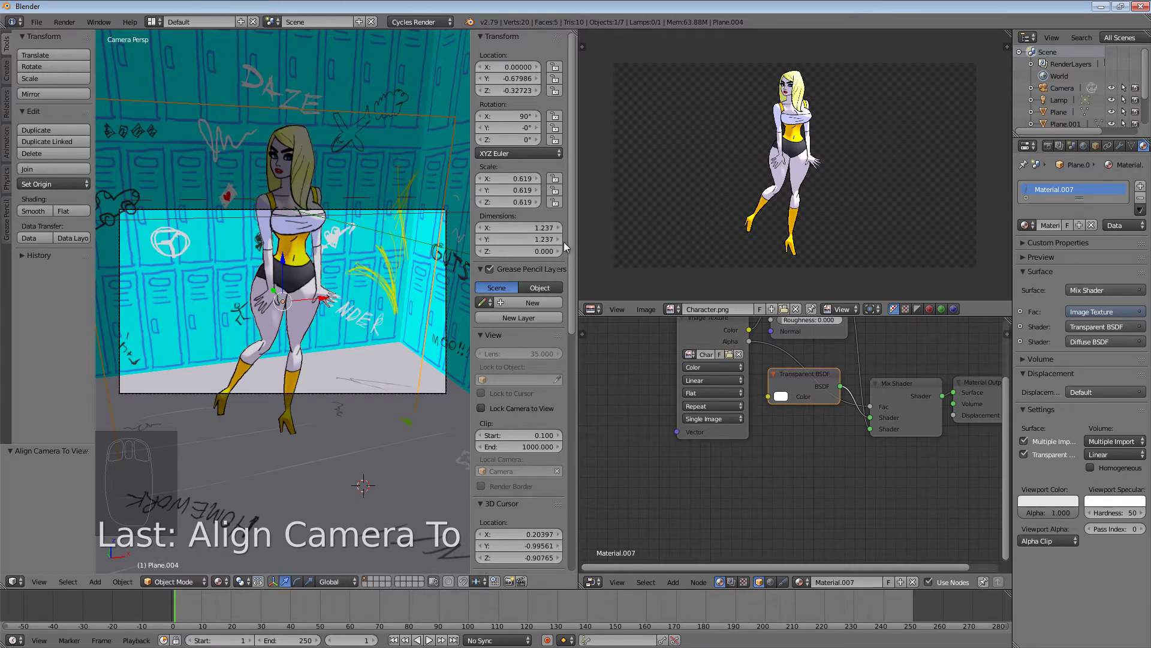
- Lock the camera to the view and pull it back until the whole character fits between the locker walls
click(482, 408)
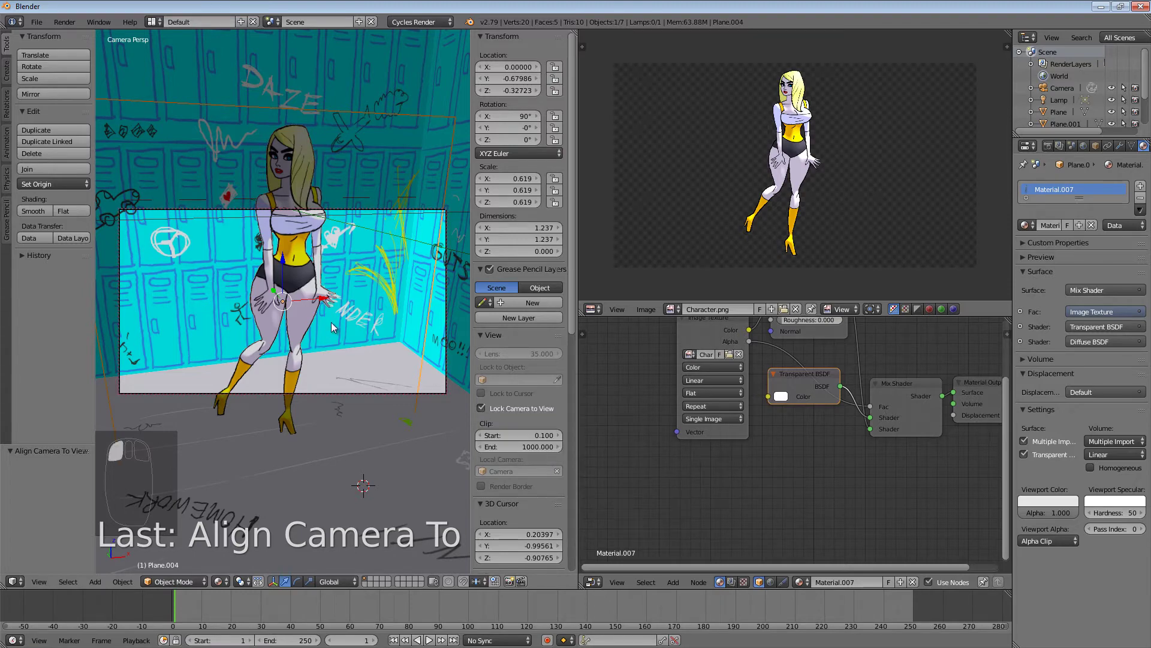
mouse_move(357, 293)
middle_down()
mouse_move(351, 314)
mouse_move(351, 286)
middle_up()
scroll(351, 285, down, 3)
scroll(351, 285, up, 2)
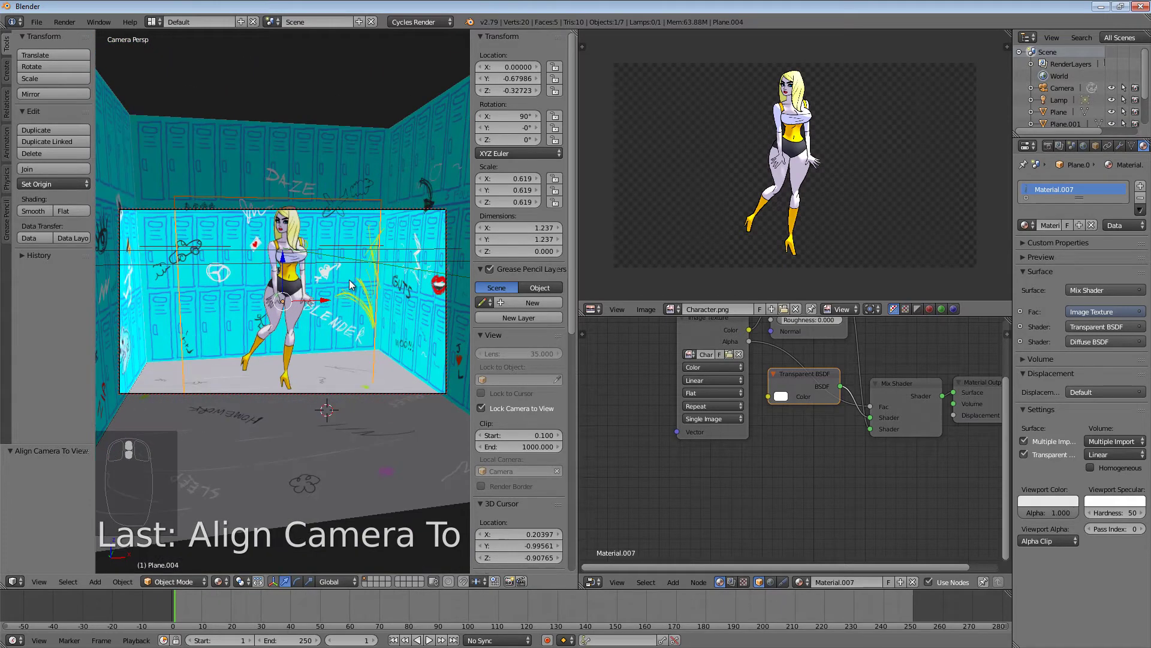
scroll(351, 285, down, 2)
middle_drag(351, 286, 354, 286)
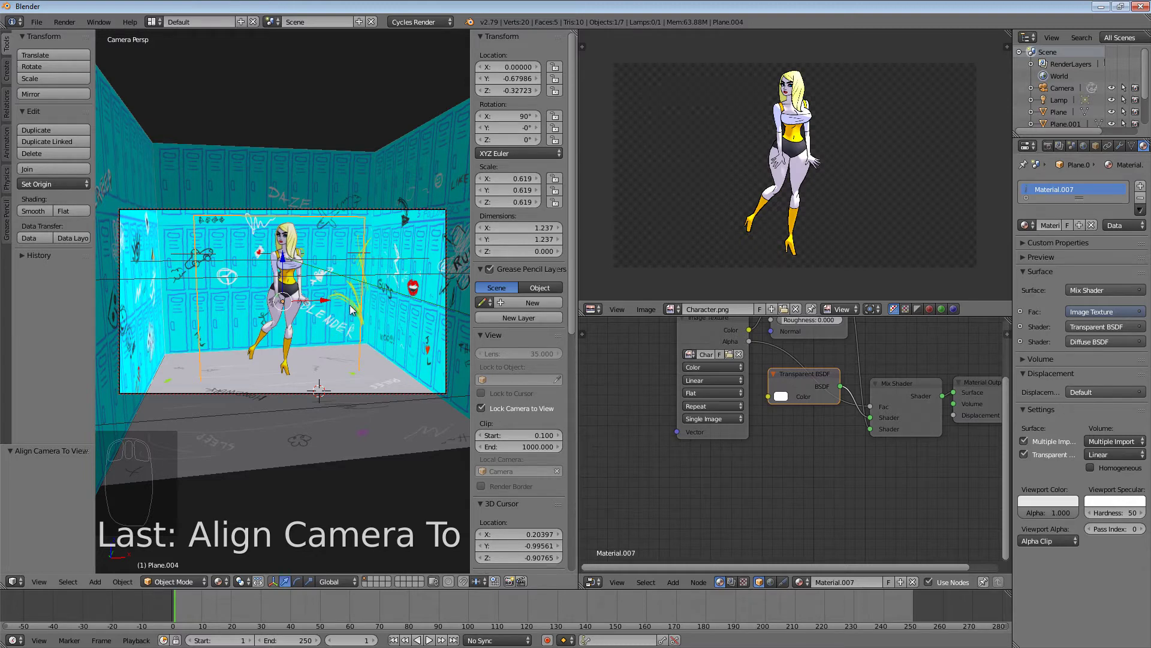
middle_drag(352, 306, 342, 307)
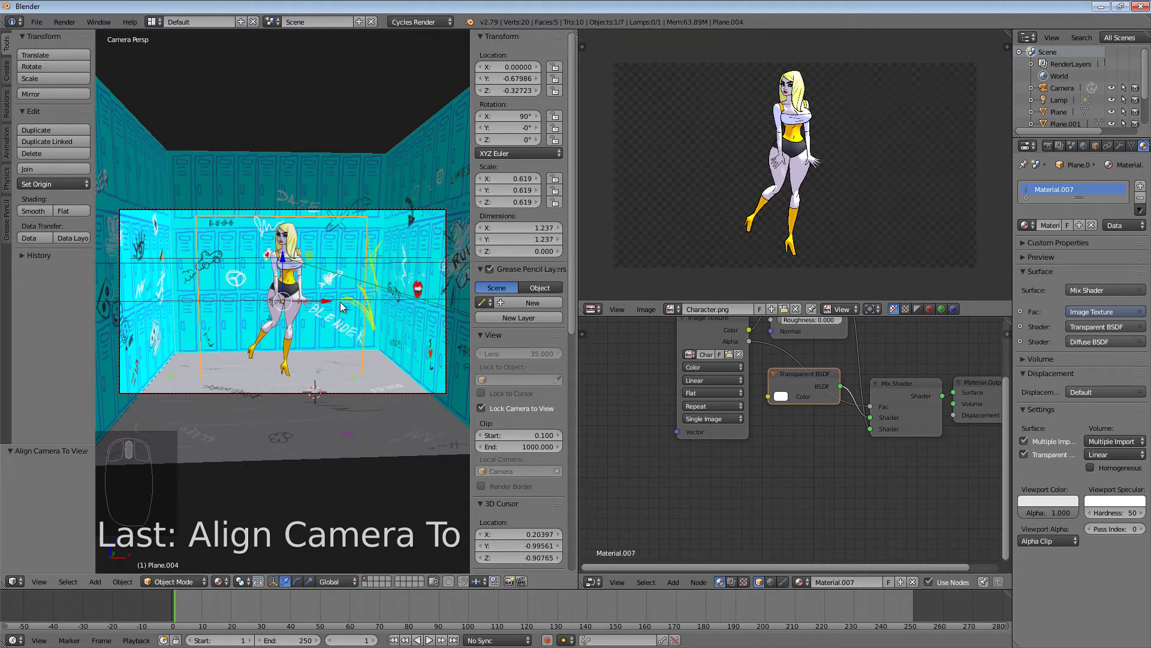
- Widen the 3D viewport and refine the camera angle, placing the full character slightly off-centre in the frame
click(579, 245)
drag(580, 245, 859, 228)
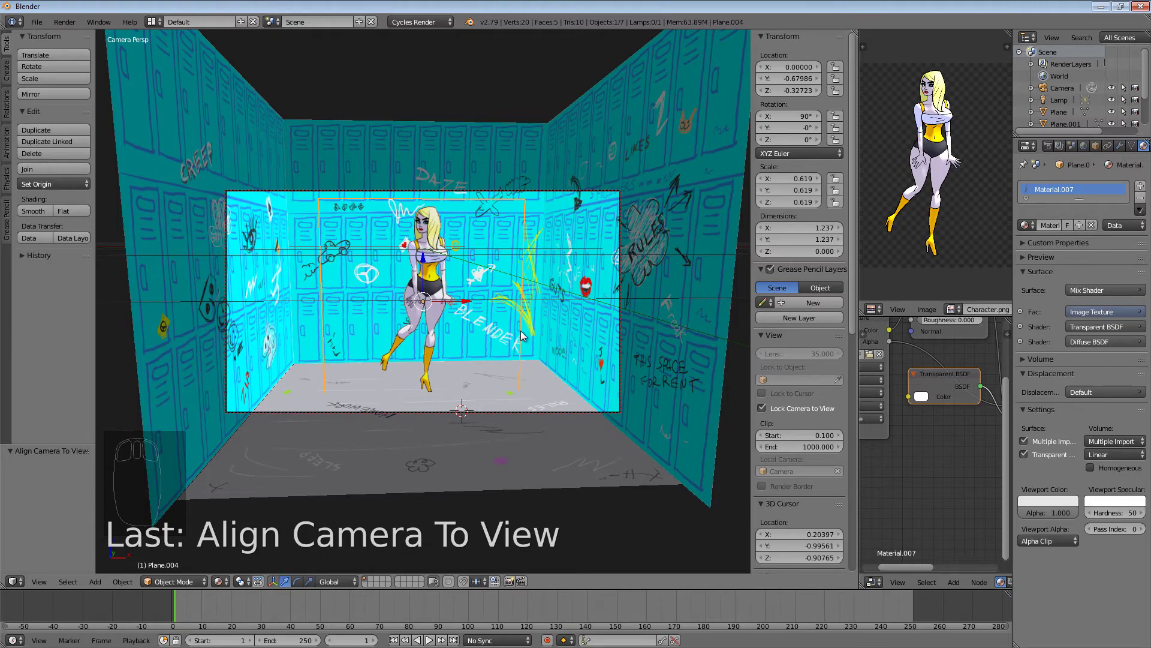
middle_drag(523, 334, 501, 324)
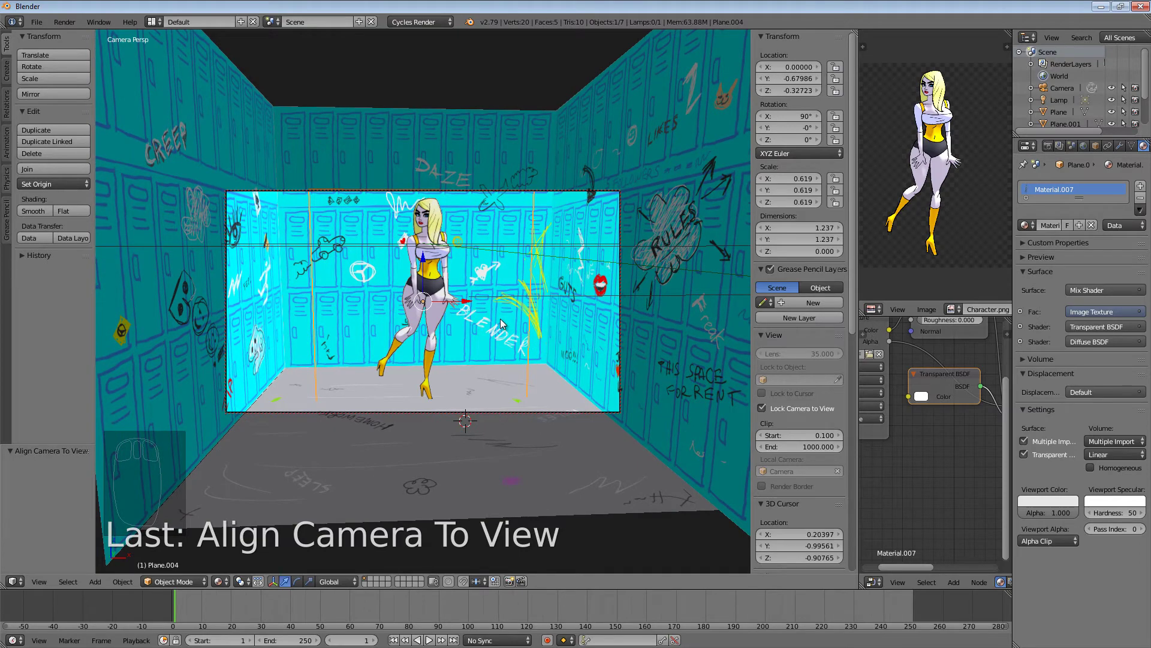
mouse_move(504, 320)
middle_down()
mouse_move(463, 322)
mouse_move(490, 323)
middle_up()
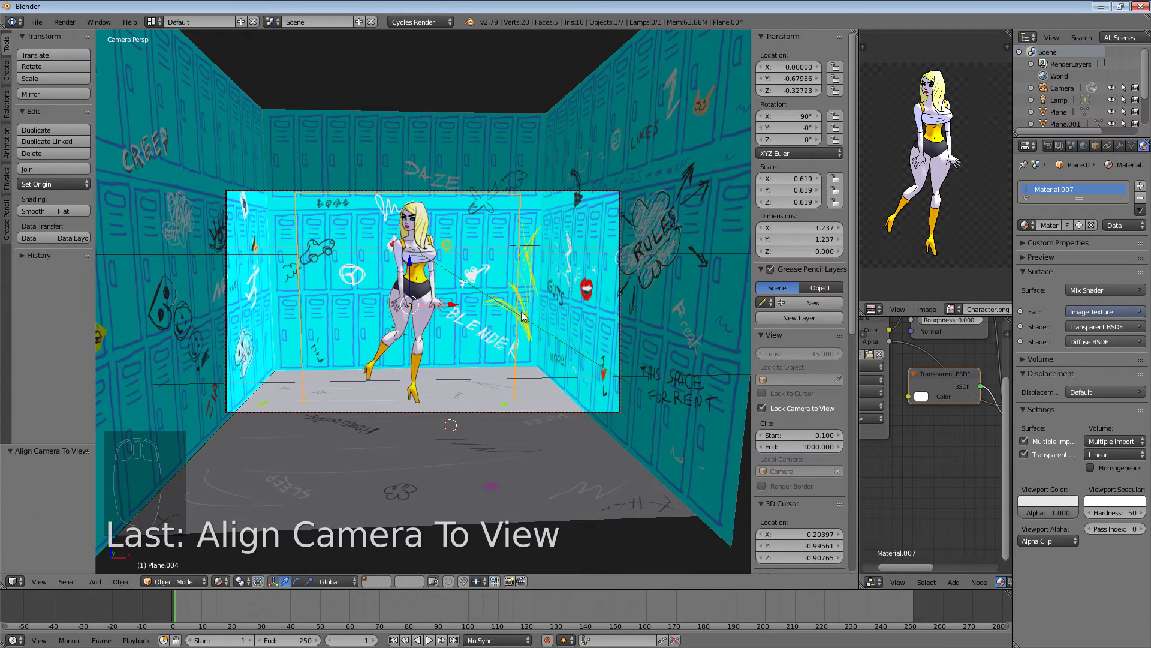
mouse_move(523, 317)
middle_down()
mouse_move(555, 327)
mouse_move(536, 316)
mouse_move(535, 331)
middle_up()
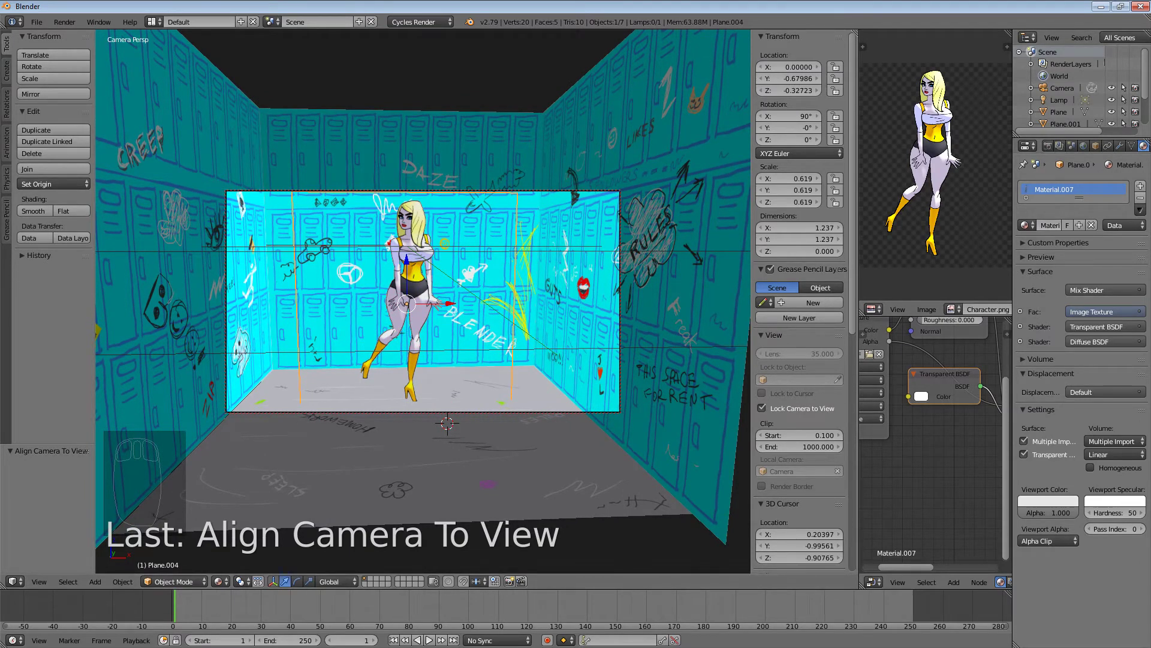
- Select the scene camera and display its lens and sensor settings
click(1071, 74)
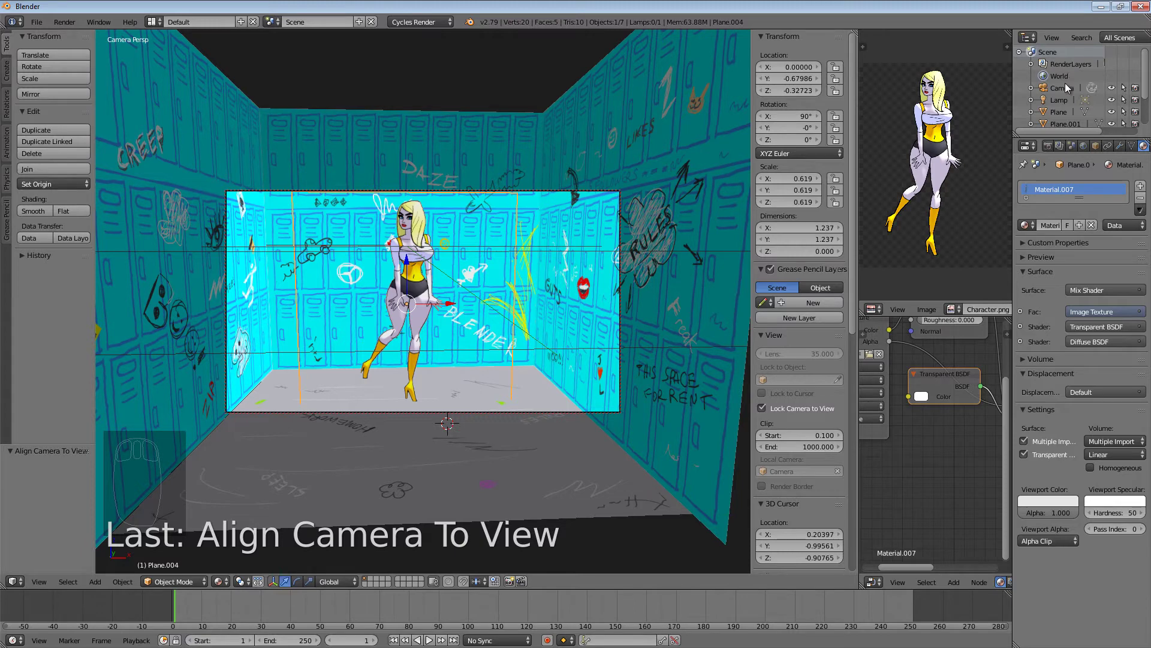
scroll(1065, 84, up, 1)
scroll(1066, 86, down, 3)
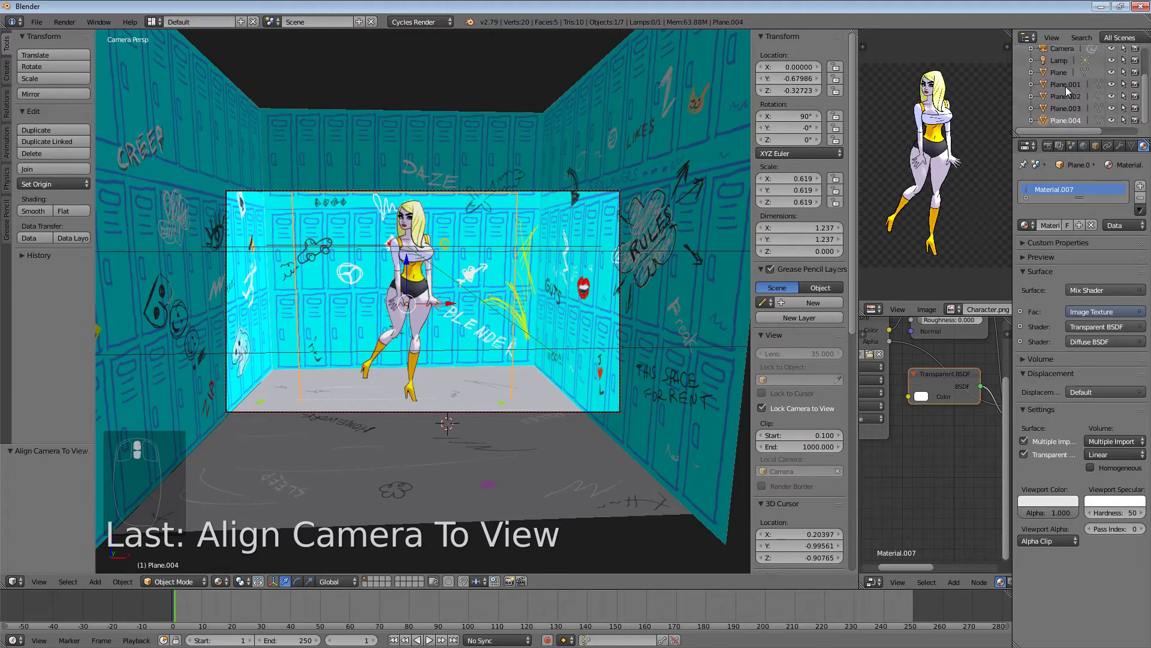
scroll(1066, 86, up, 3)
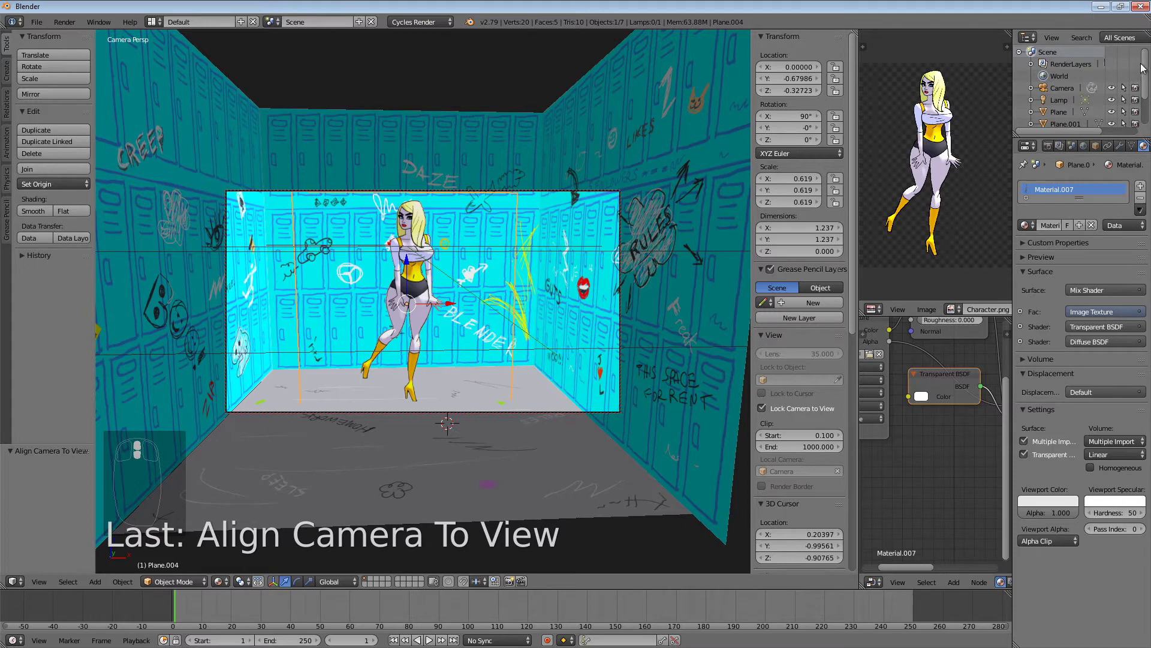
scroll(1146, 68, down, 3)
scroll(1145, 69, up, 3)
click(1070, 112)
click(1063, 88)
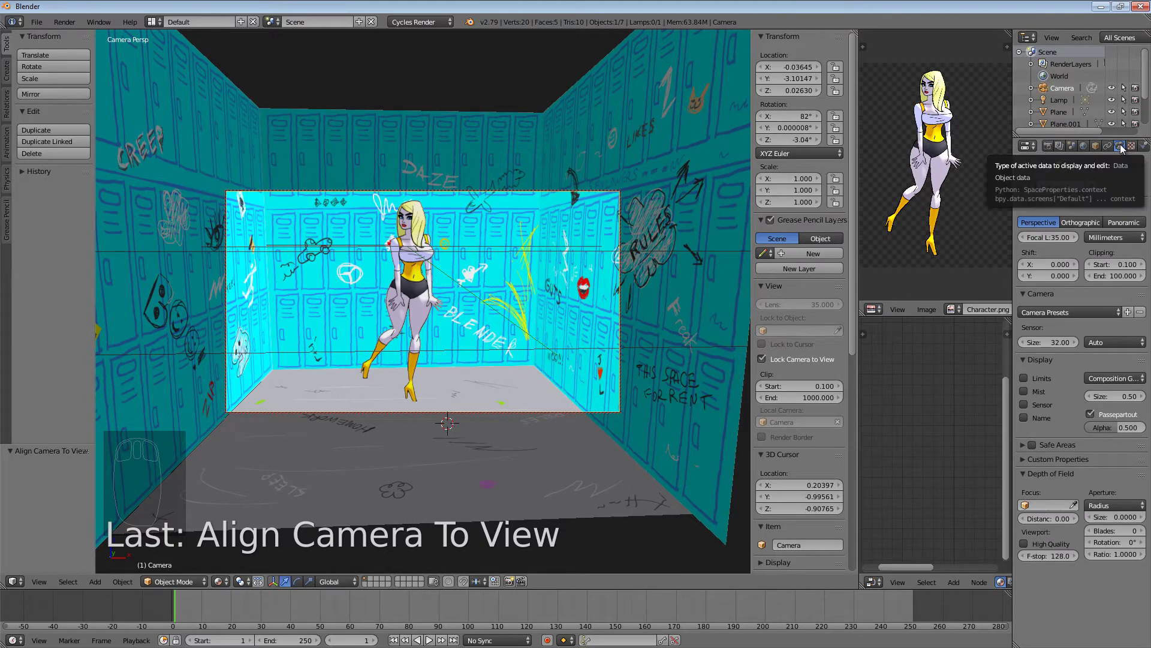
click(1120, 148)
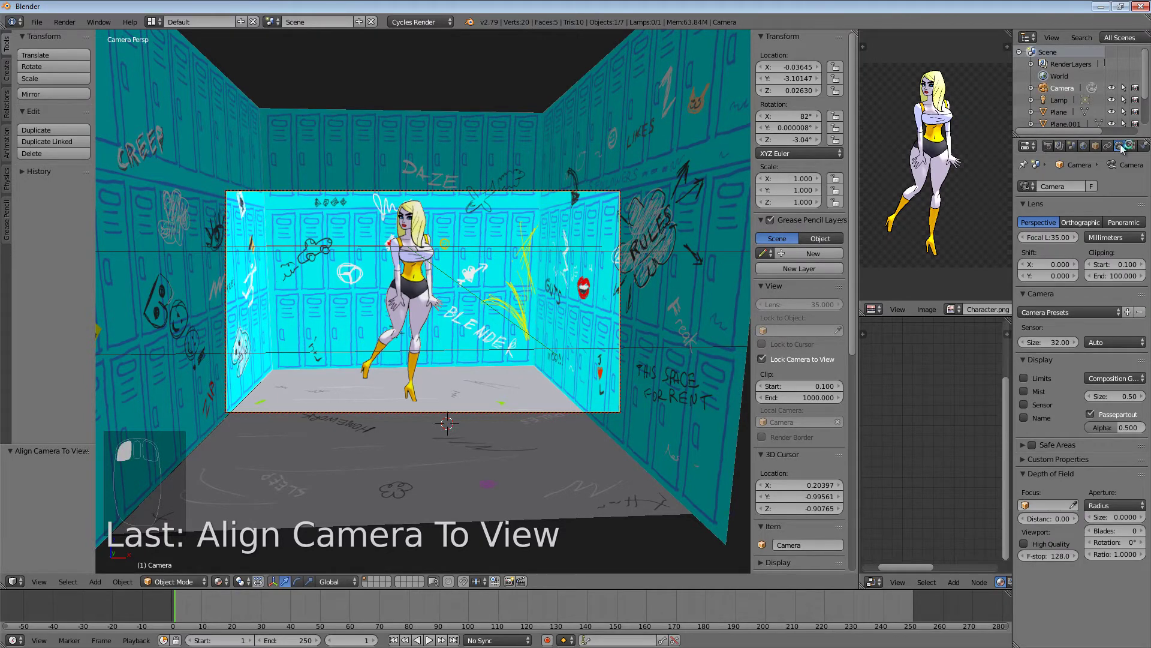
- Try camera sensor sizes of 60 and 100 to widen the field of view
click(1059, 343)
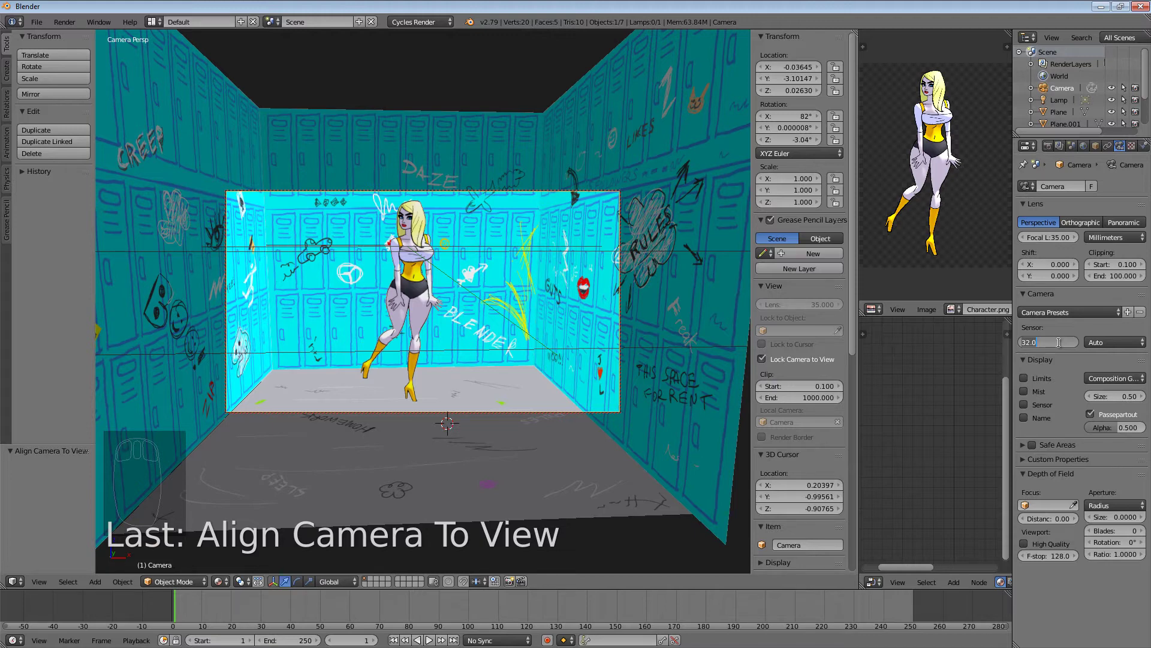
text(60)
key(Return)
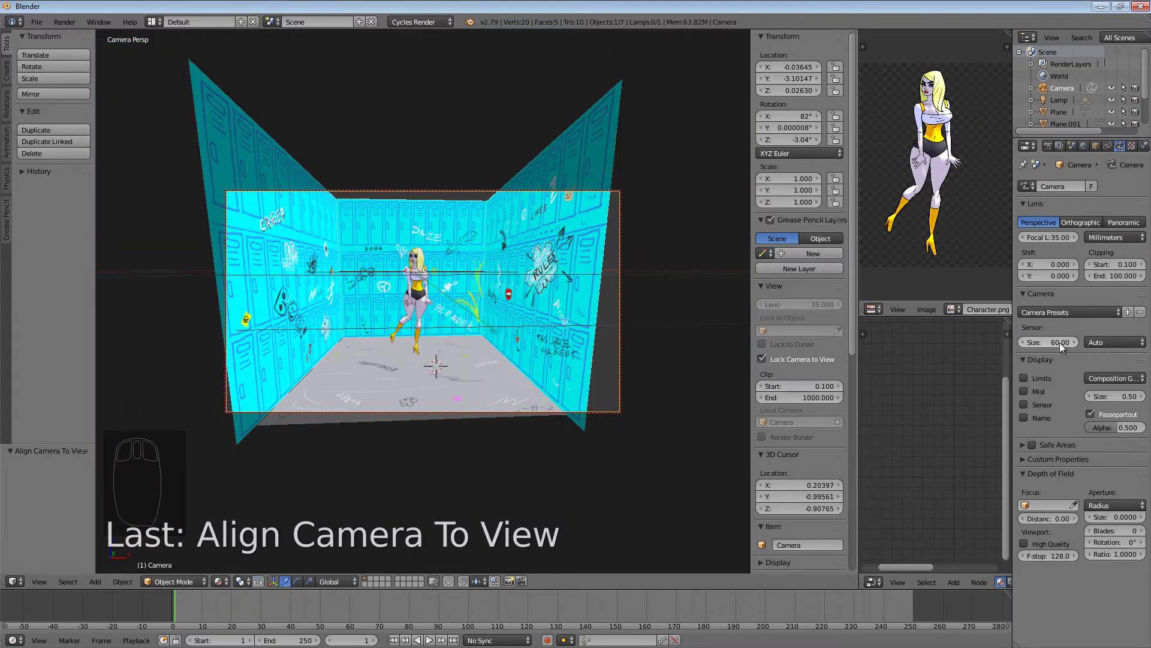
click(1060, 343)
text(100)
key(Return)
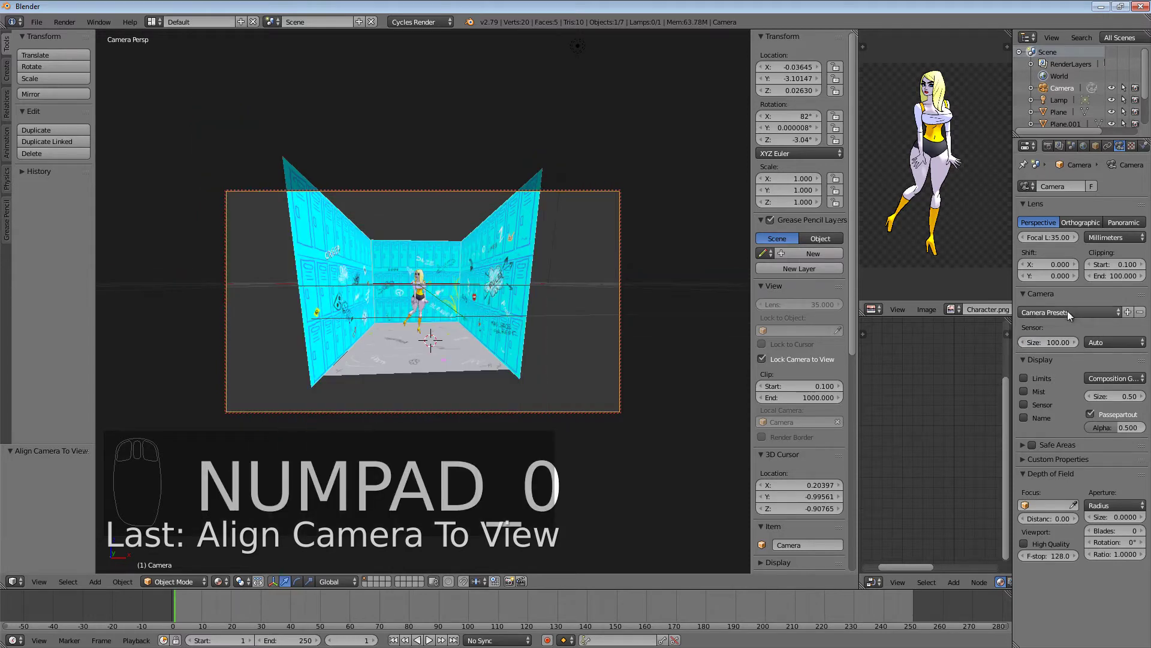
- Set the camera's sensor size to 80
click(1060, 343)
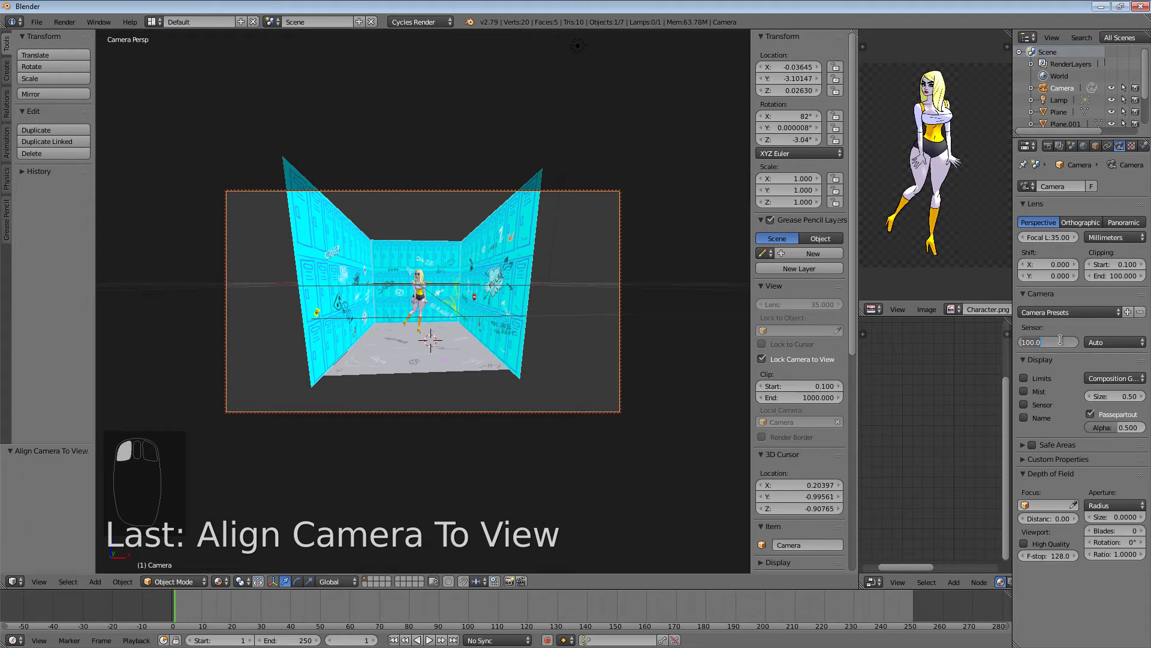
text(80)
key(Return)
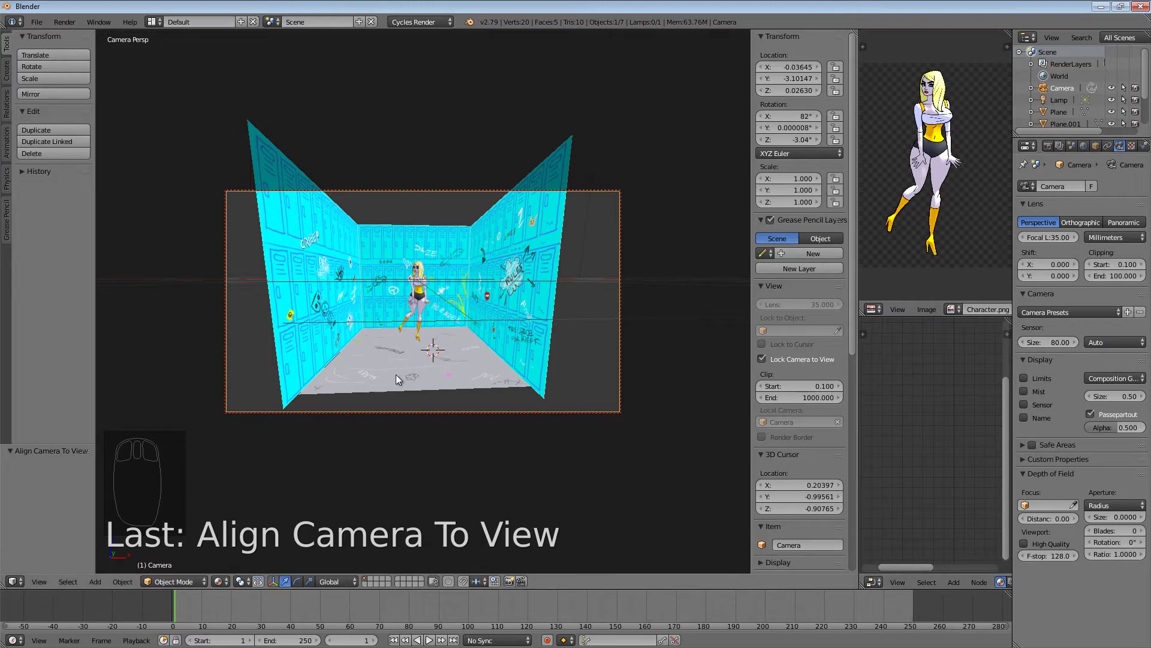
- Move the camera into the locker room and turn it to about -13° around Z, framing the full character with lockers filling the background
scroll(441, 360, up, 6)
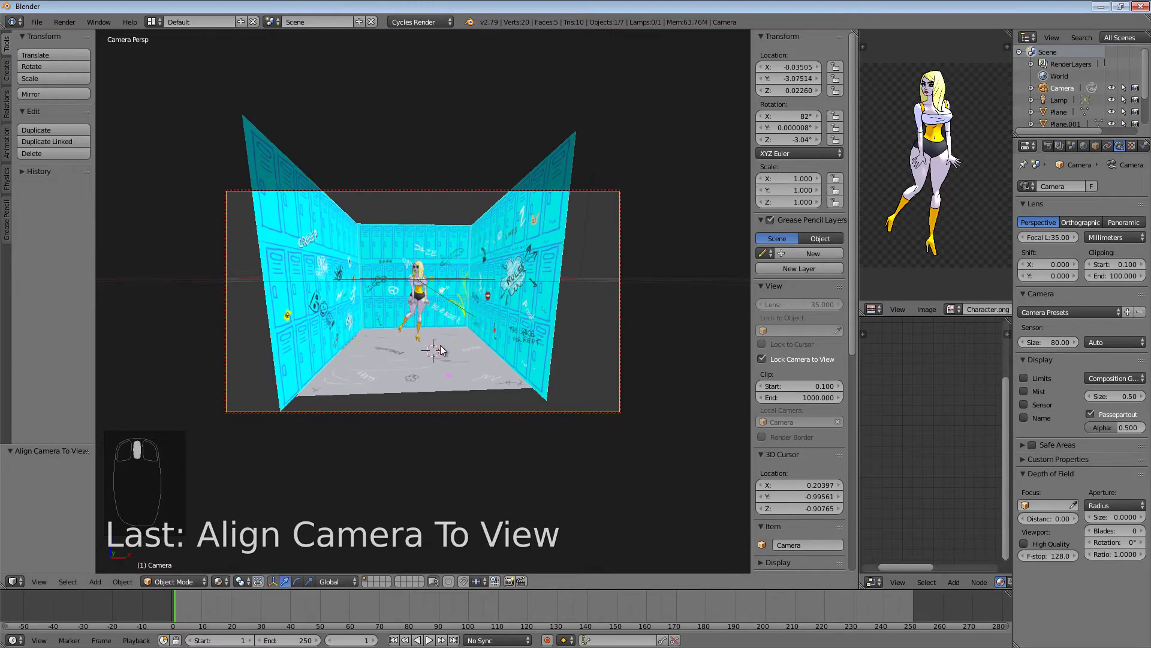
scroll(423, 307, up, 3)
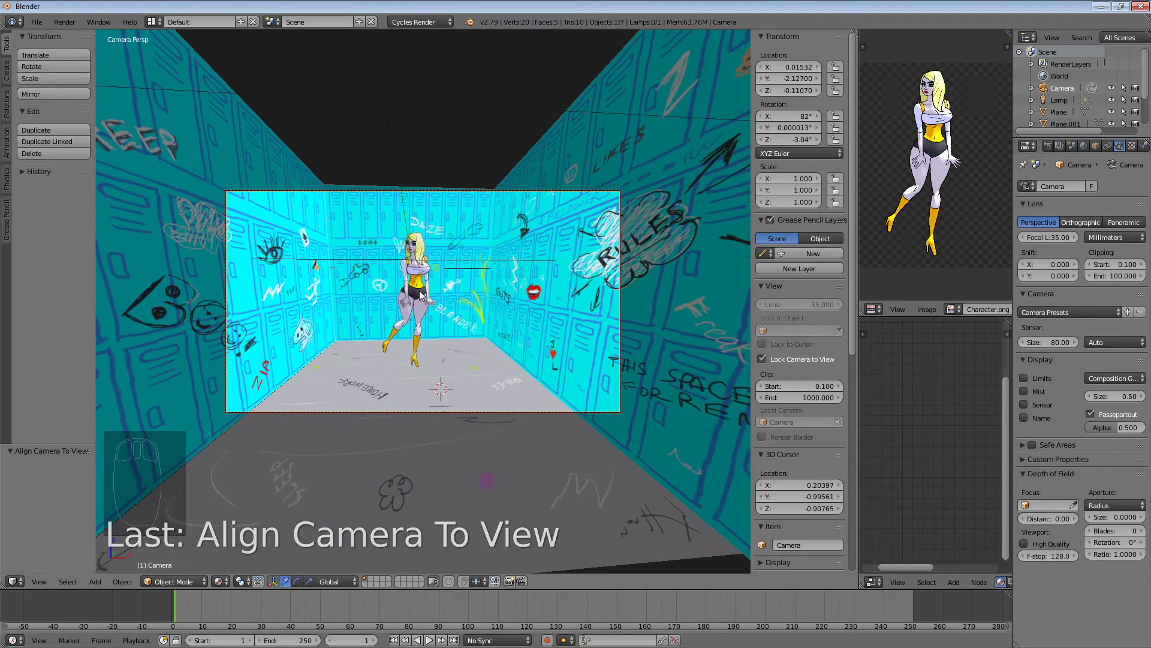
scroll(423, 294, up, 4)
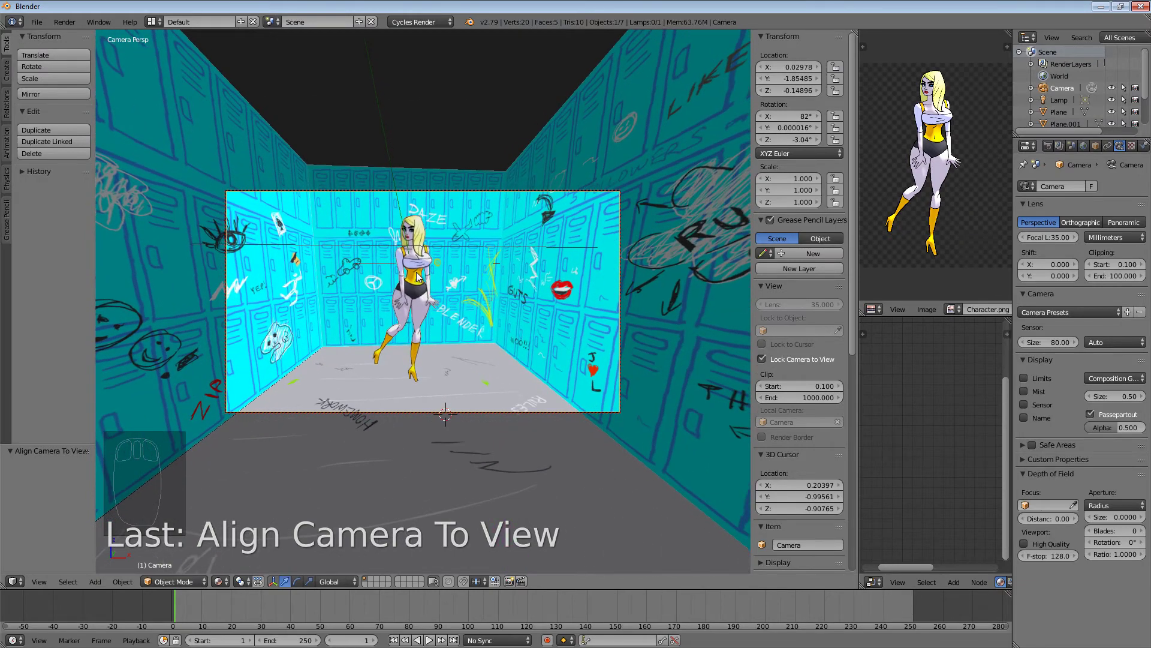
scroll(417, 270, up, 2)
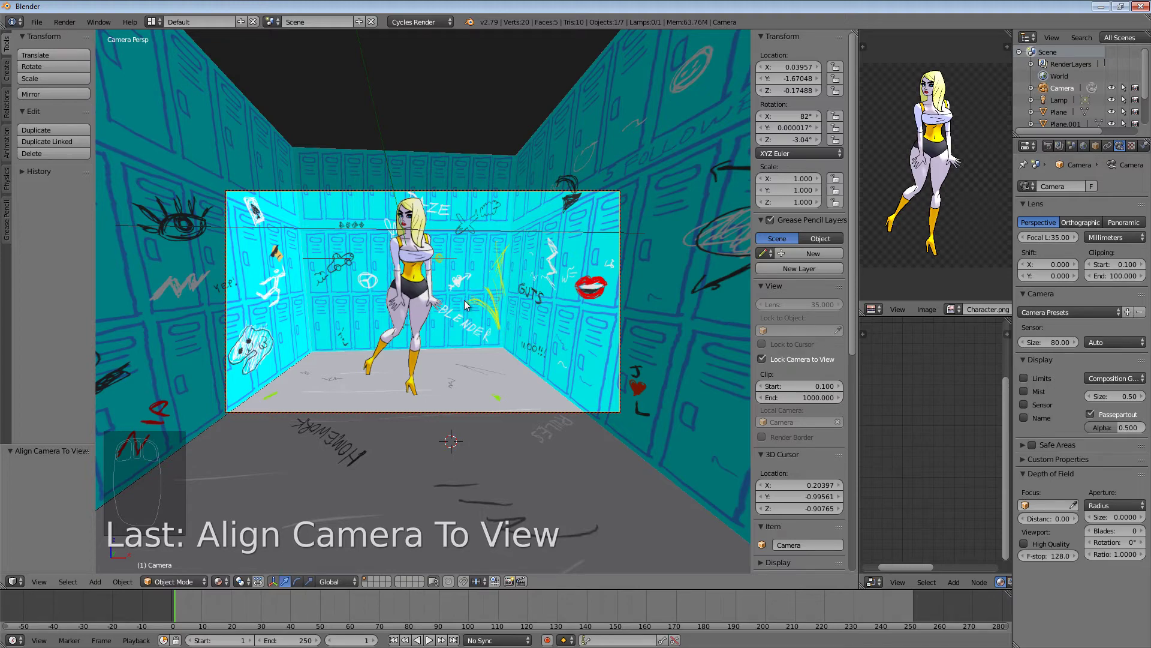
mouse_move(467, 322)
middle_down()
mouse_move(475, 334)
mouse_move(477, 315)
middle_up()
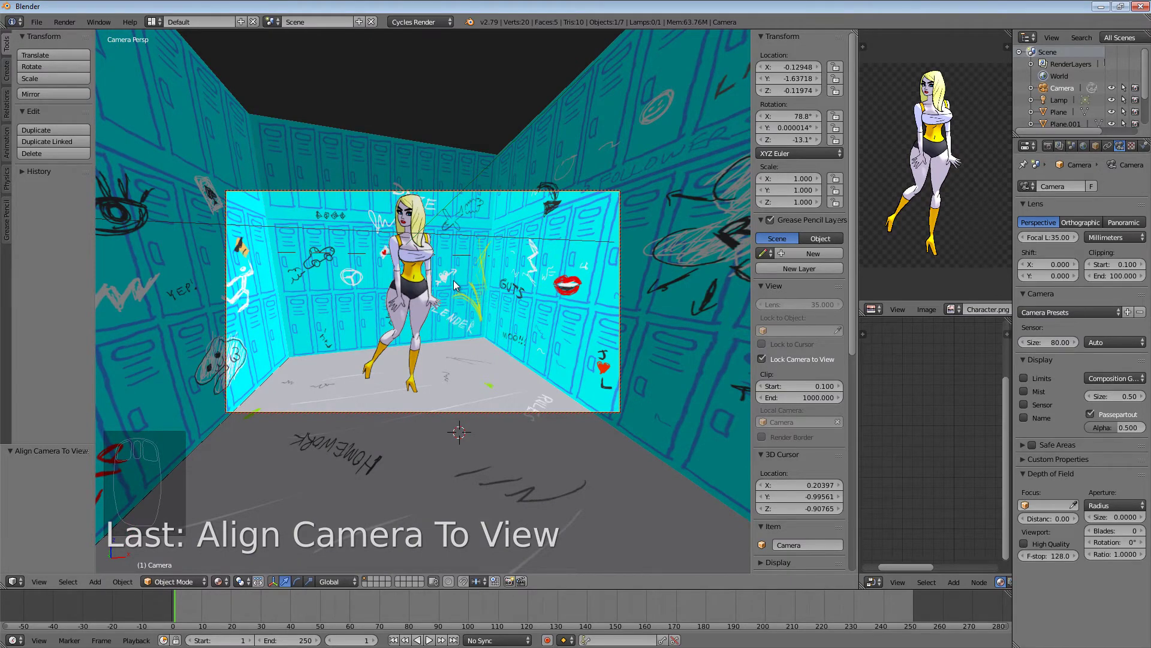
scroll(460, 295, down, 3)
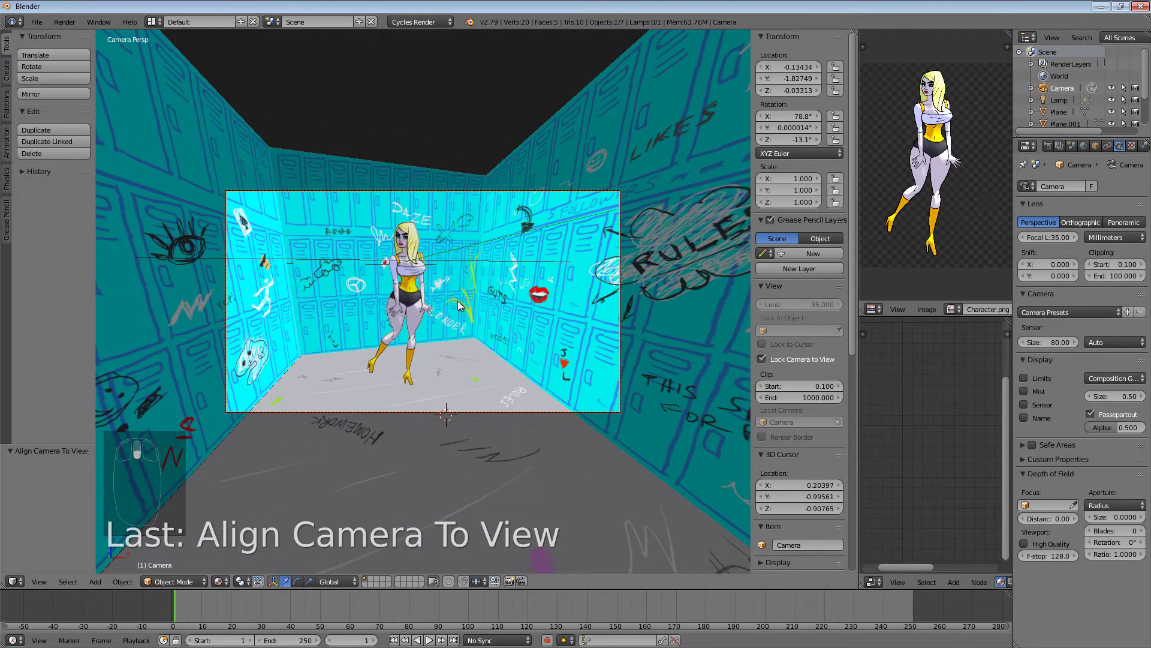
- Reposition and rotate the view-locked camera closer to the character, framing her in the locker room with the back wall and floor visible
shift+middle_drag(460, 305, 448, 310)
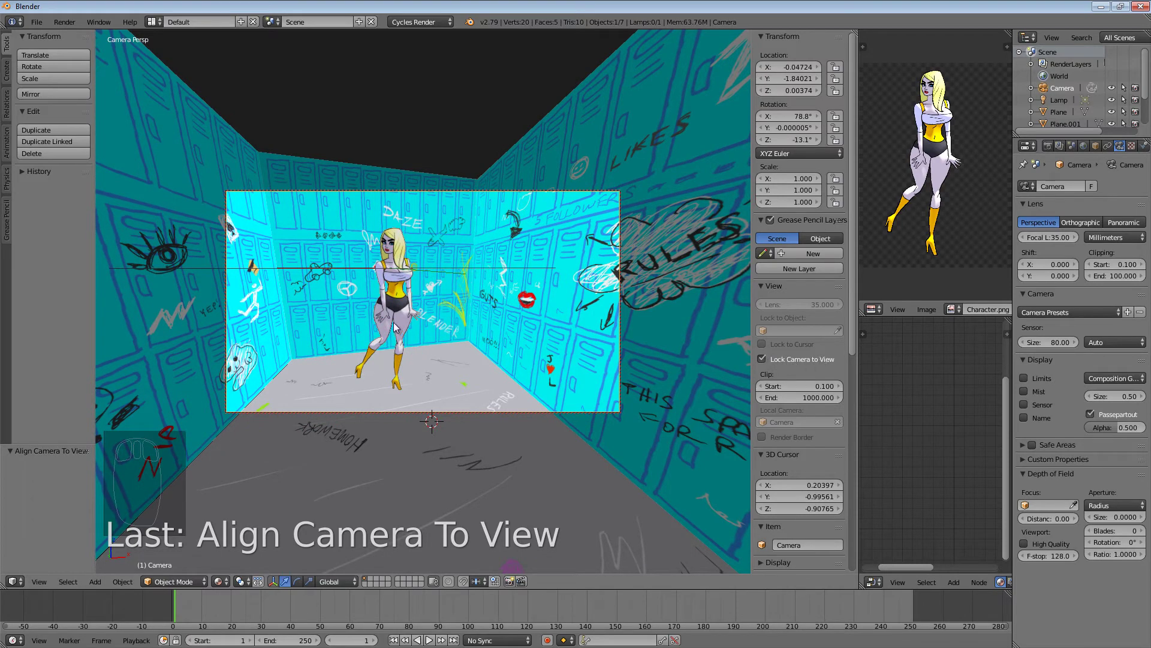
mouse_move(442, 324)
middle_down()
mouse_move(463, 322)
mouse_move(437, 330)
middle_up()
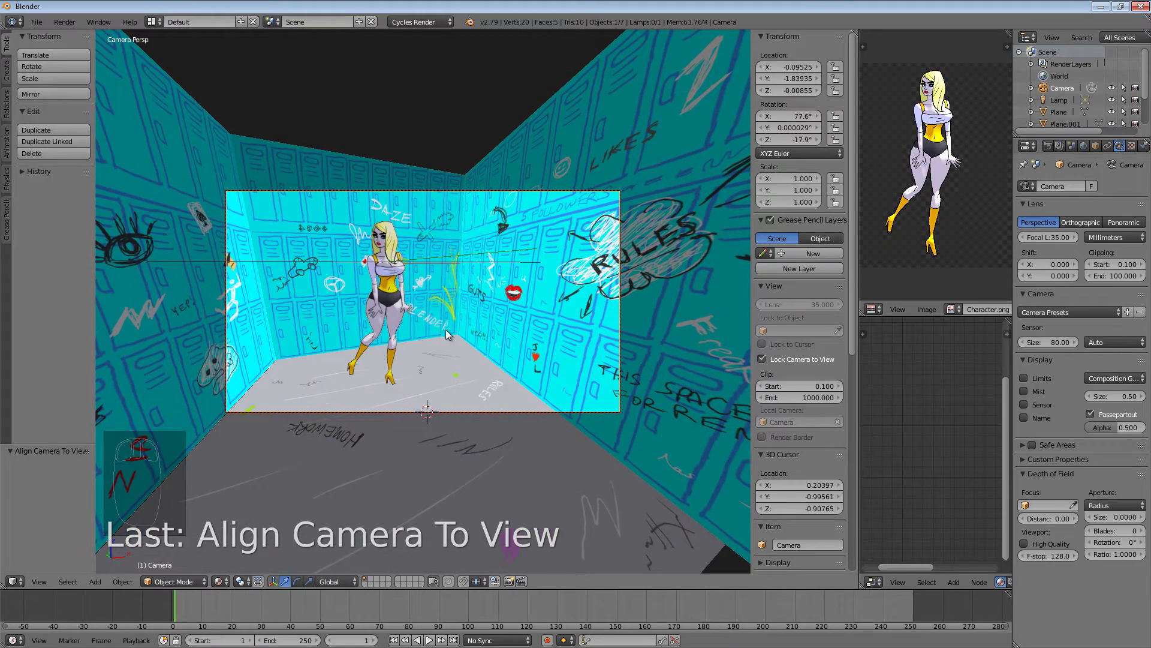
middle_drag(444, 334, 437, 337)
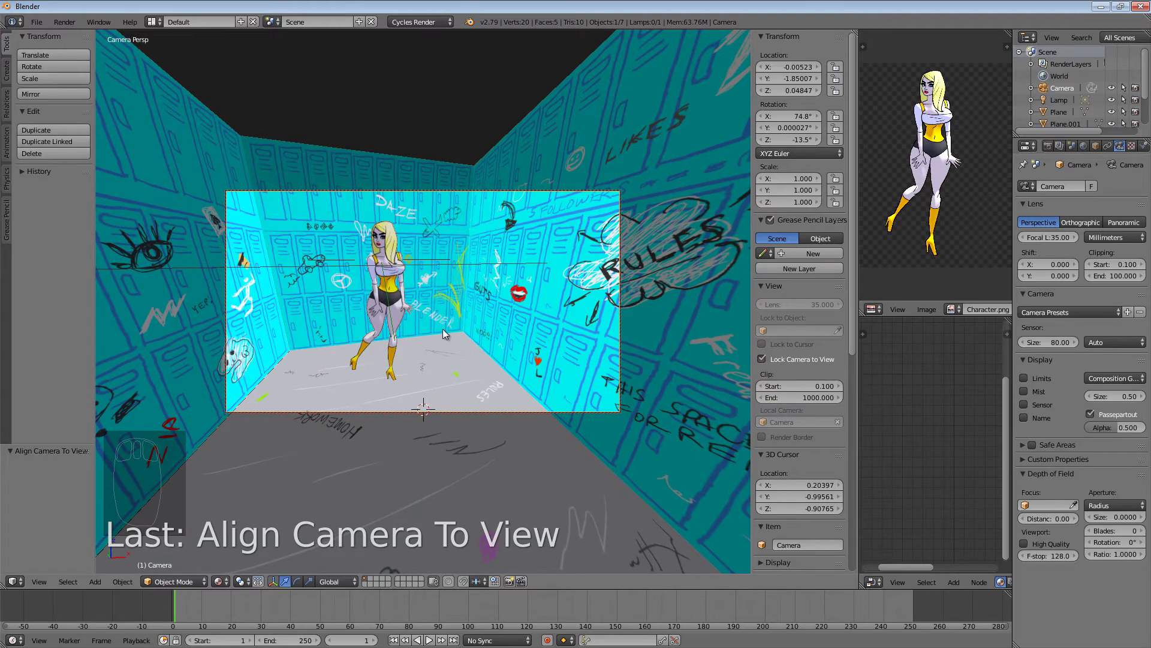
scroll(435, 342, up, 4)
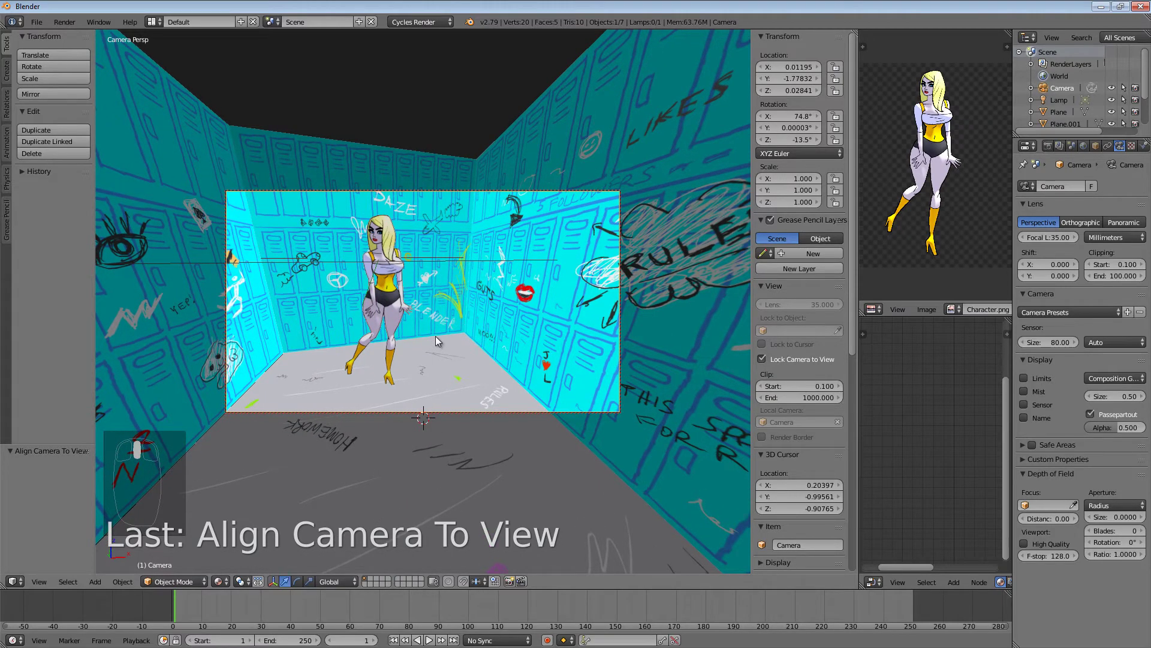
scroll(437, 330, up, 1)
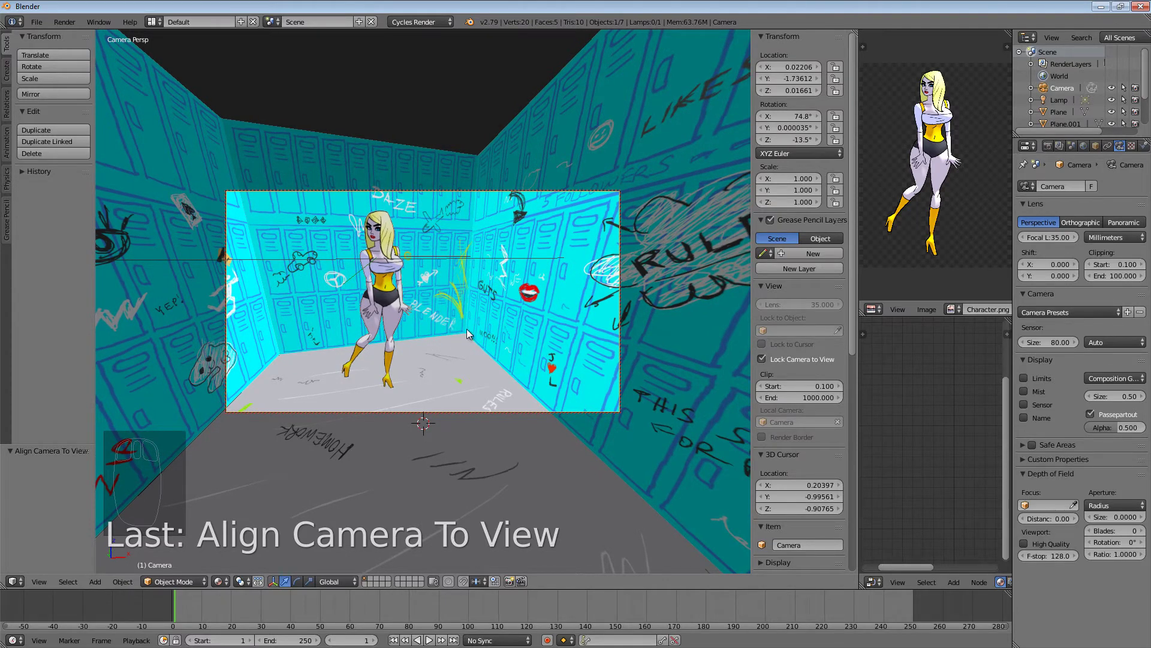
mouse_move(466, 329)
shift+middle_down()
mouse_move(448, 333)
mouse_move(479, 334)
shift+middle_up()
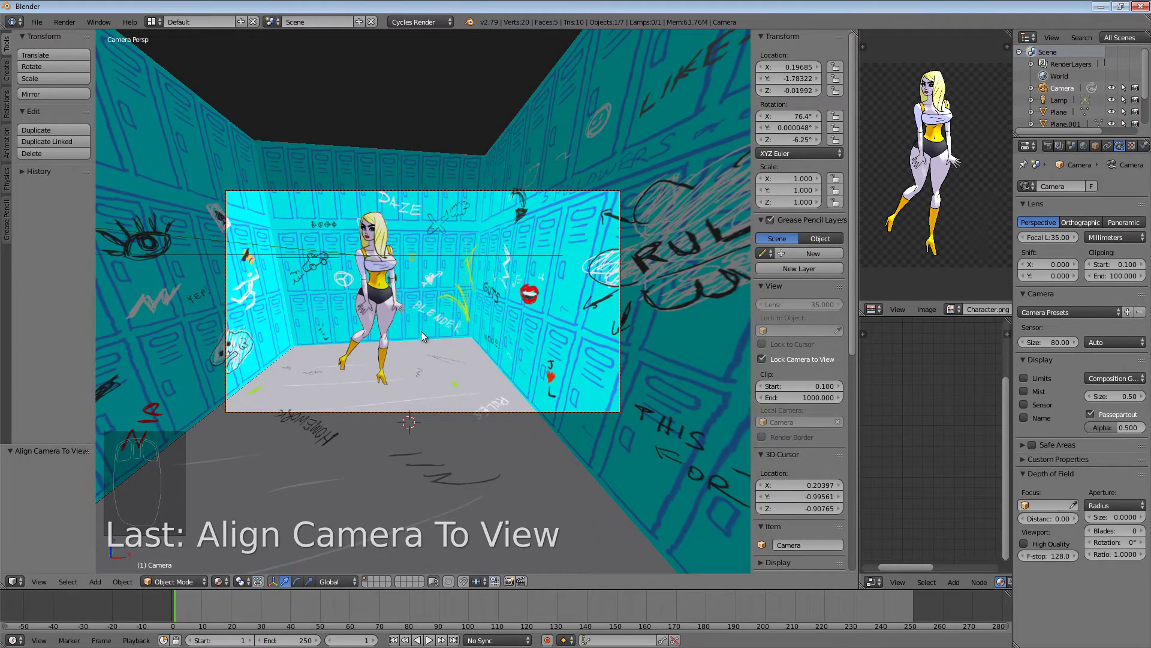
- Move the character plane along the X axis to about -0.18 and tilt the camera to check her placement on the floor
right_click(375, 270)
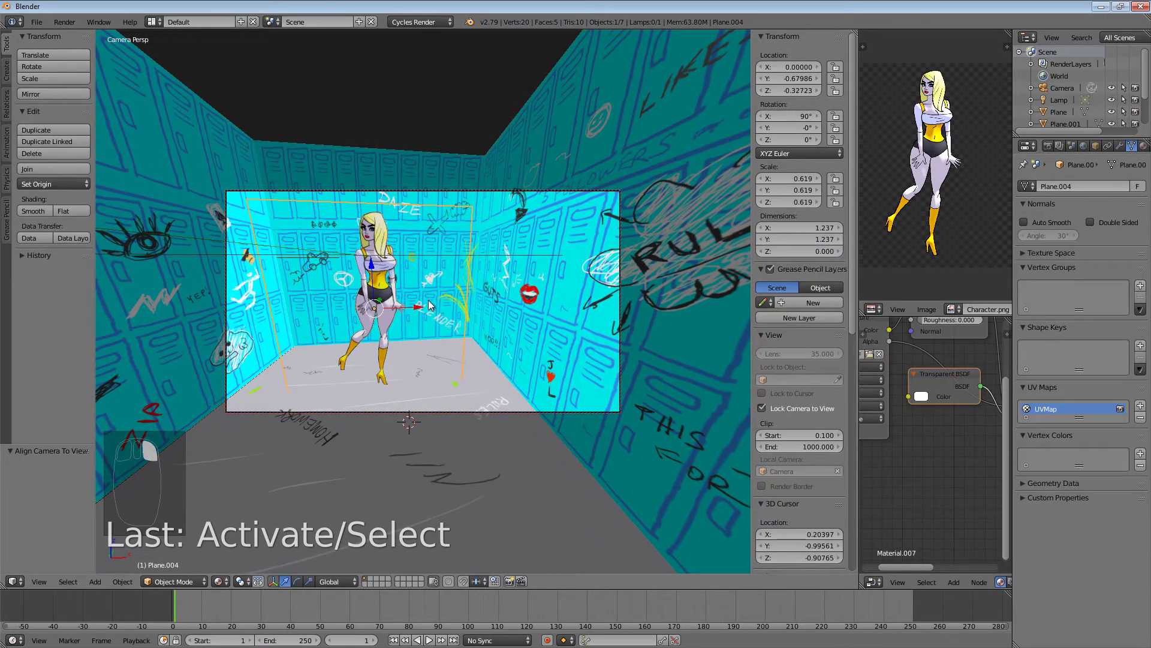
drag(419, 310, 388, 310)
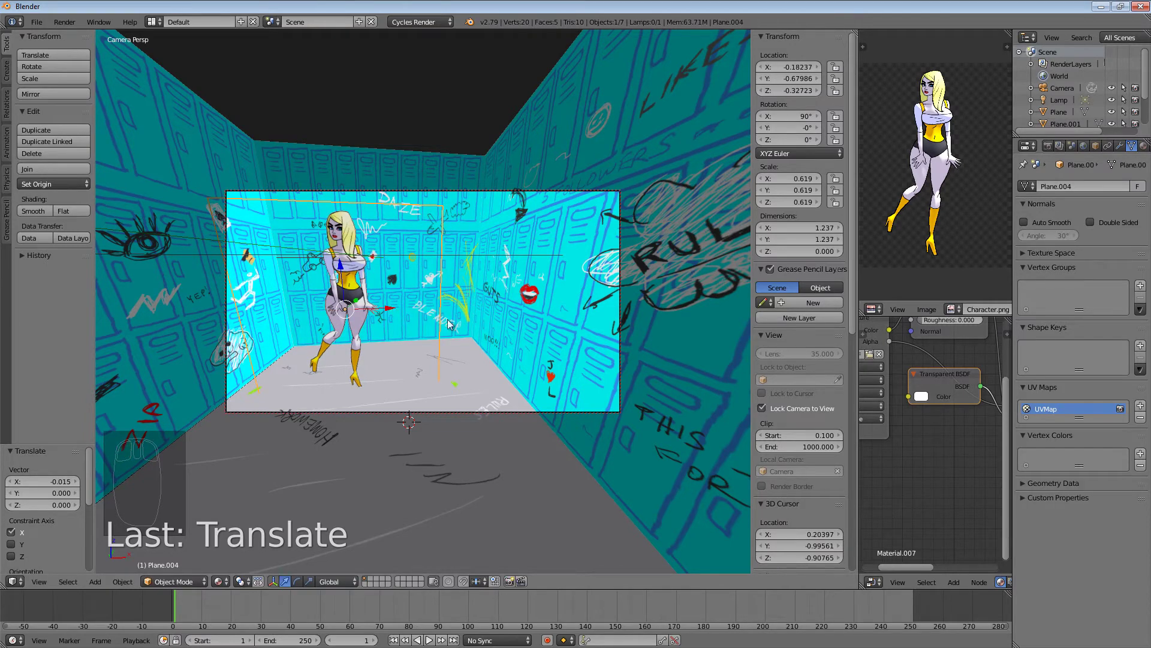
middle_drag(420, 353, 421, 370)
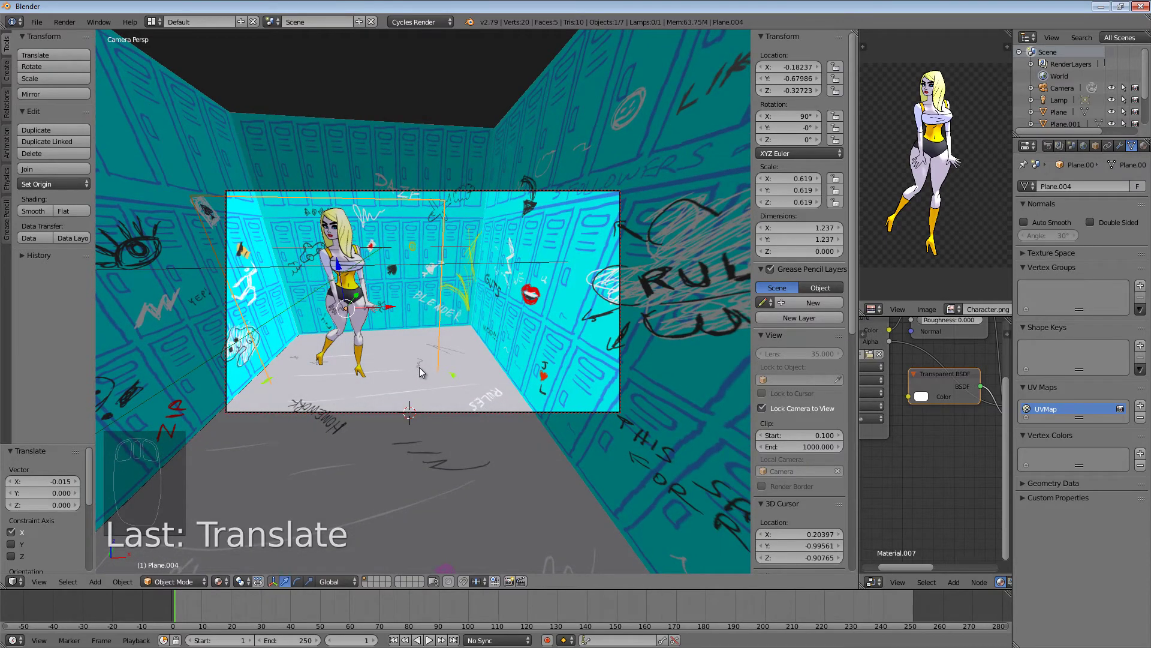
middle_drag(420, 368, 367, 347)
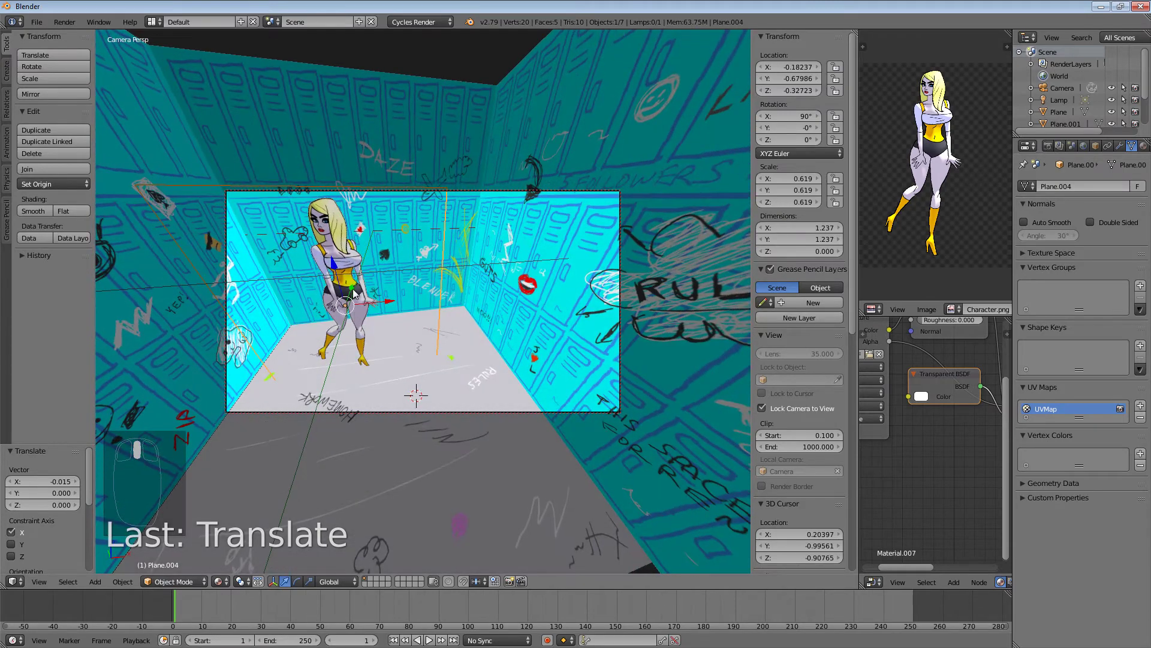
- Move the character plane about -0.144 along the Y axis, toward the camera
right_click(354, 293)
right_click(354, 293)
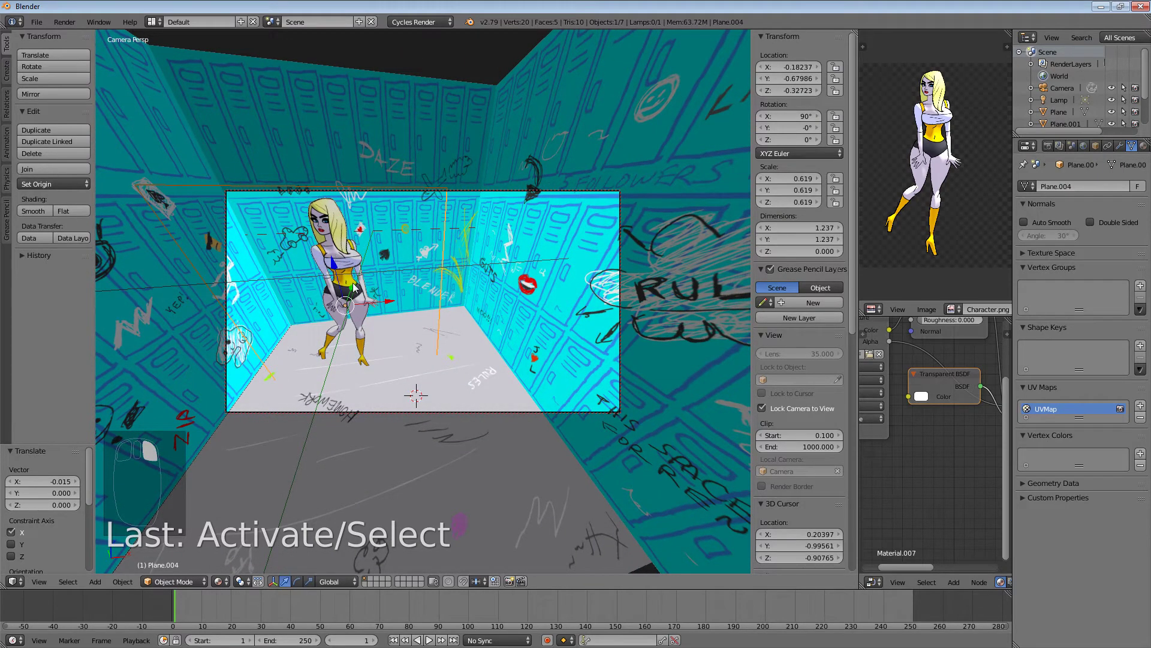
key(g)
key(y)
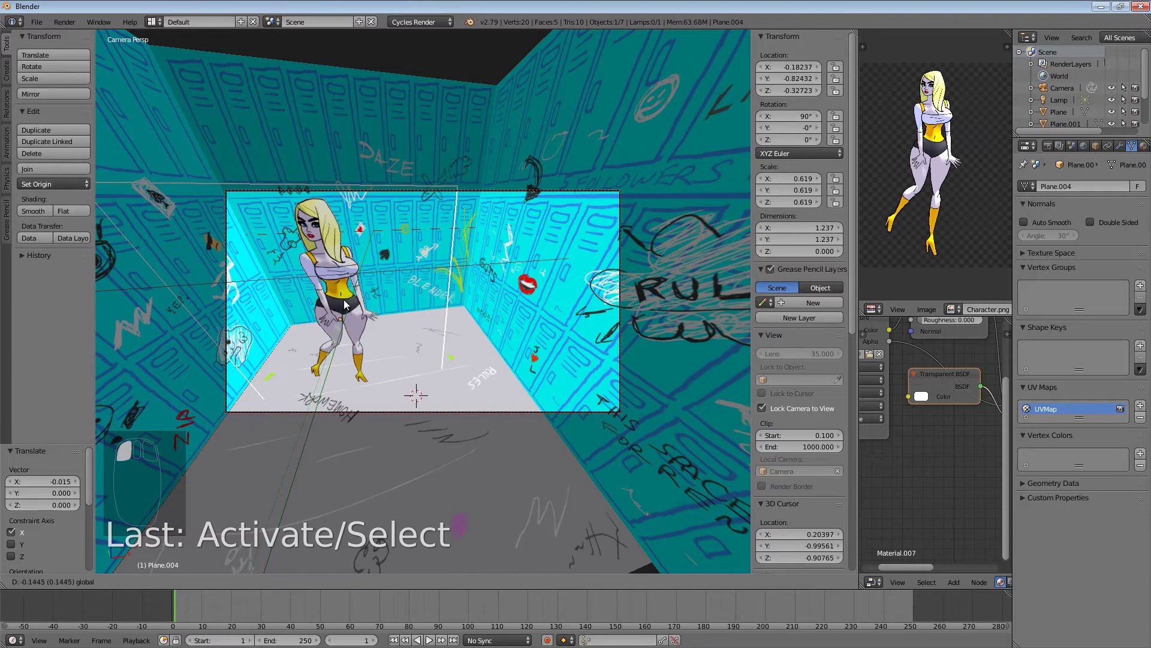
click(354, 311)
- Reframe the camera at a lower angle on the character, turn off Lock Camera to View, and leave the camera view
mouse_move(401, 323)
middle_down()
mouse_move(398, 302)
mouse_move(401, 323)
middle_up()
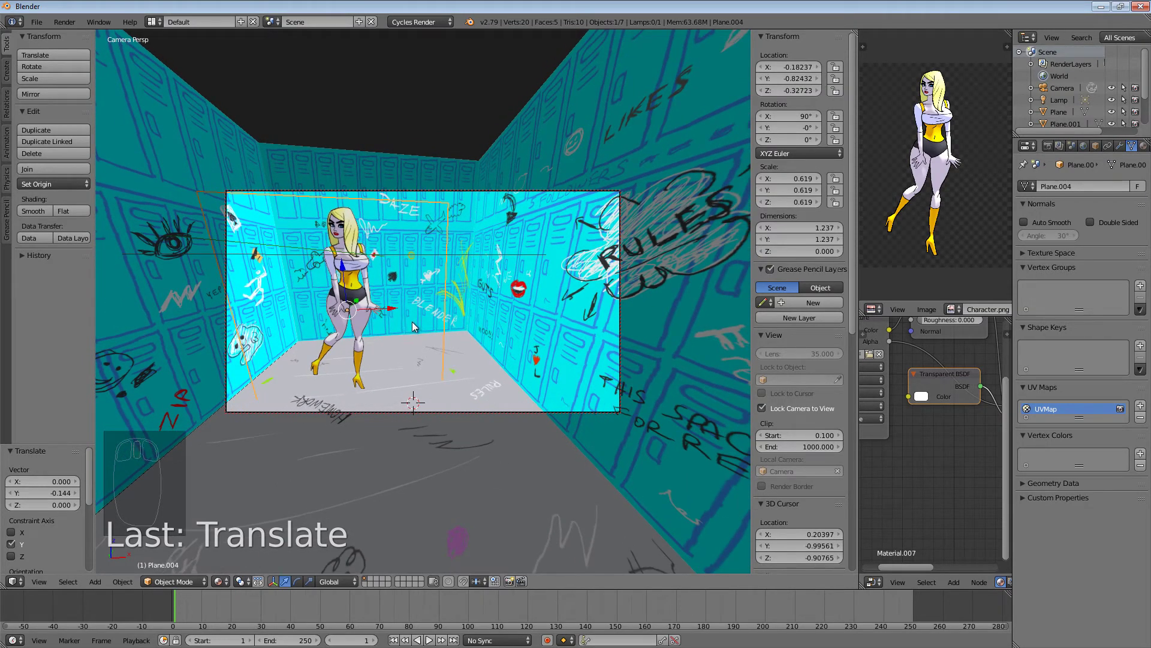
middle_drag(414, 325, 423, 313)
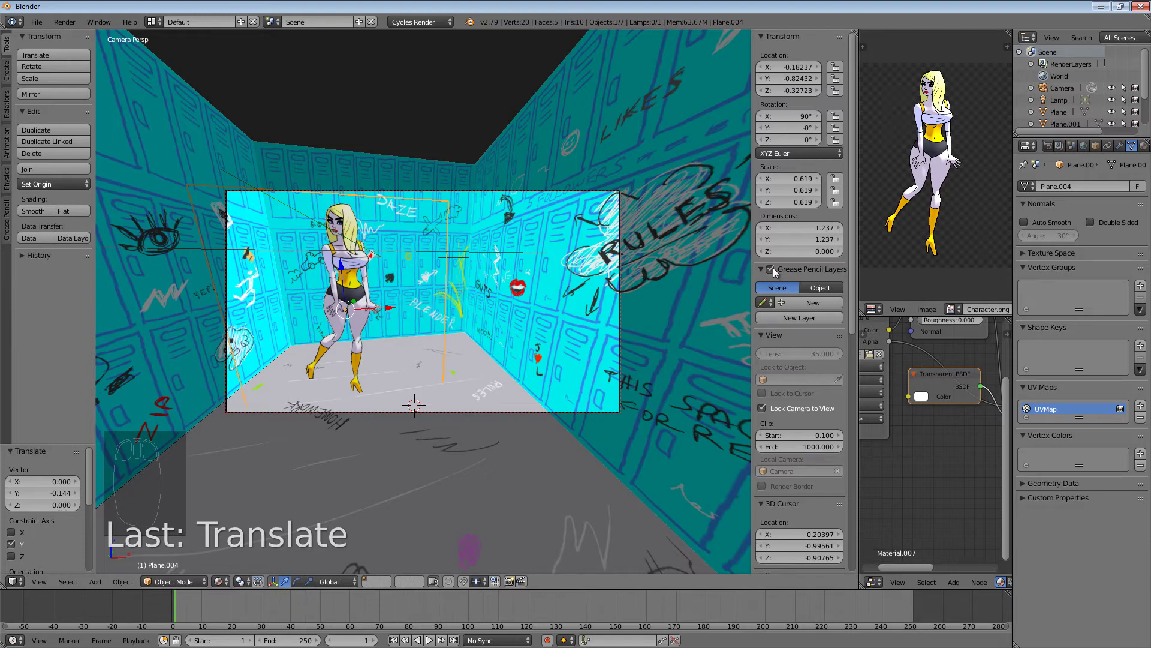
click(761, 407)
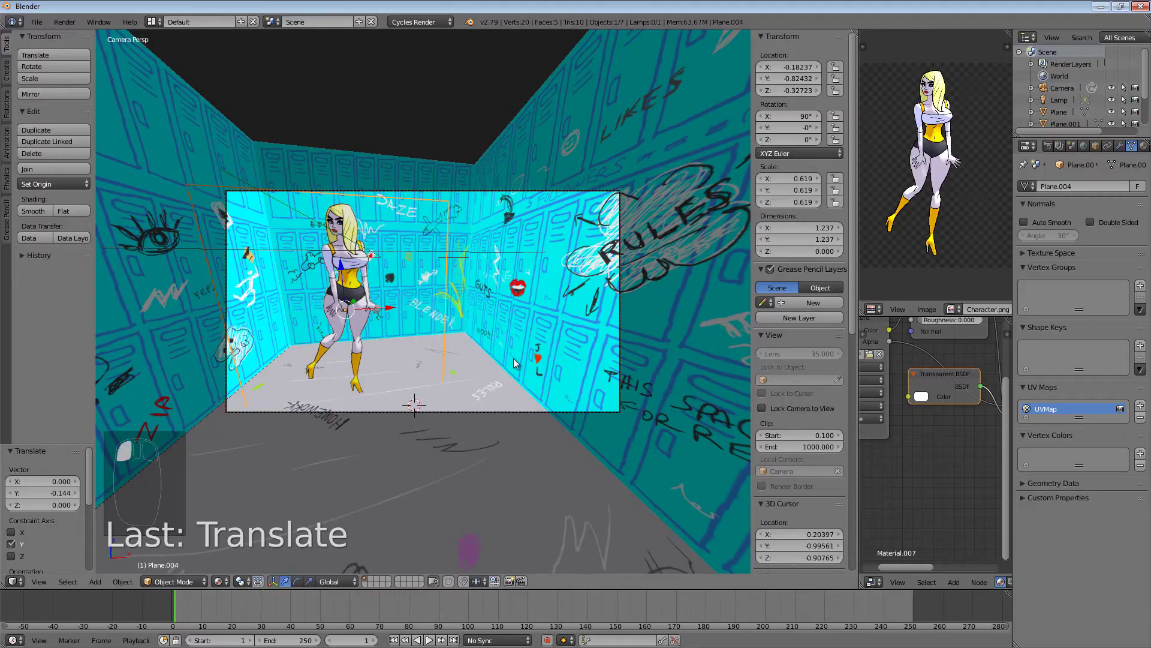
middle_drag(515, 363, 516, 392)
scroll(496, 320, down, 5)
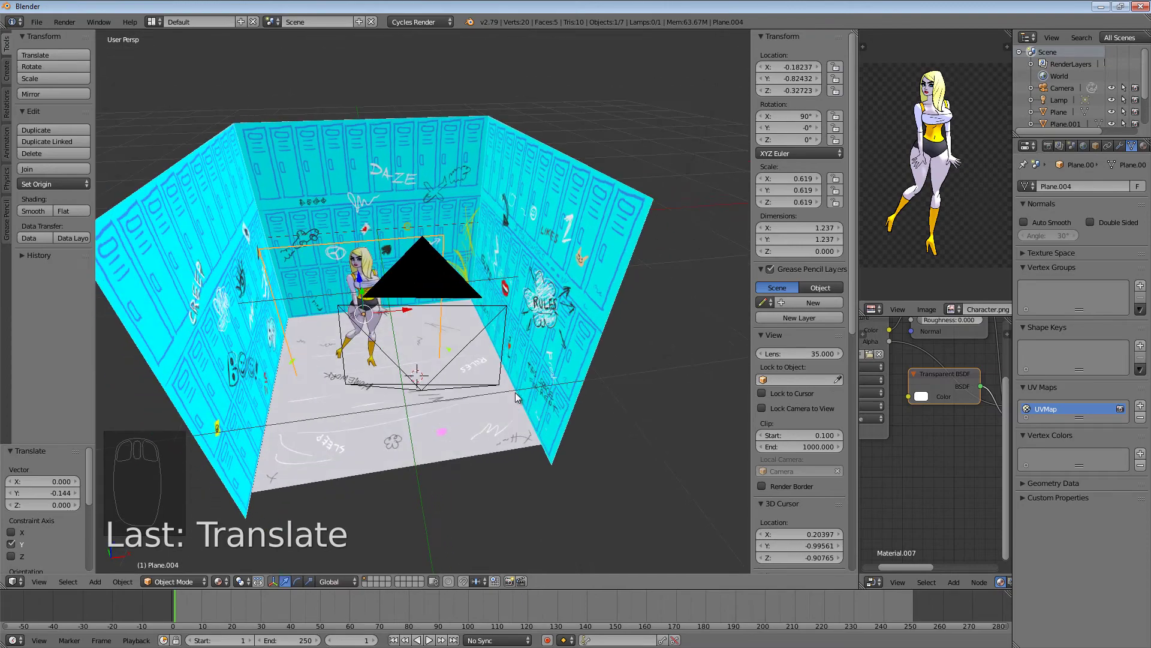
scroll(515, 392, up, 4)
scroll(515, 392, down, 6)
middle_drag(516, 392, 484, 335)
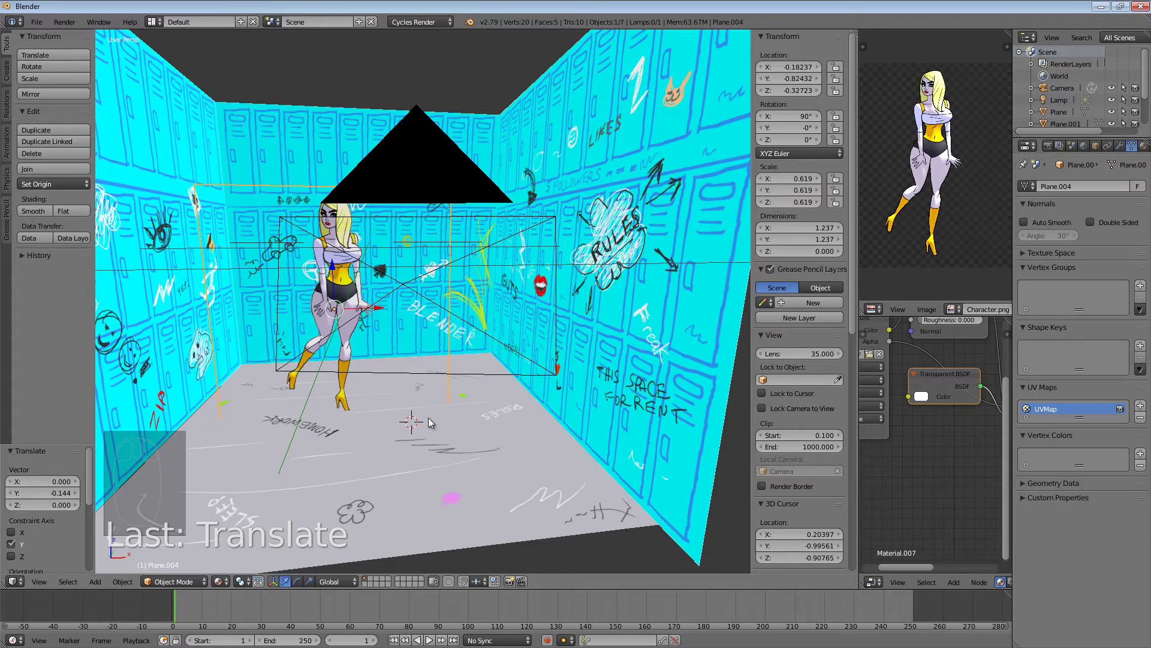
- Select the floor plane and place the 3D cursor at several different spots in and above the room
right_click(489, 415)
click(435, 423)
click(434, 167)
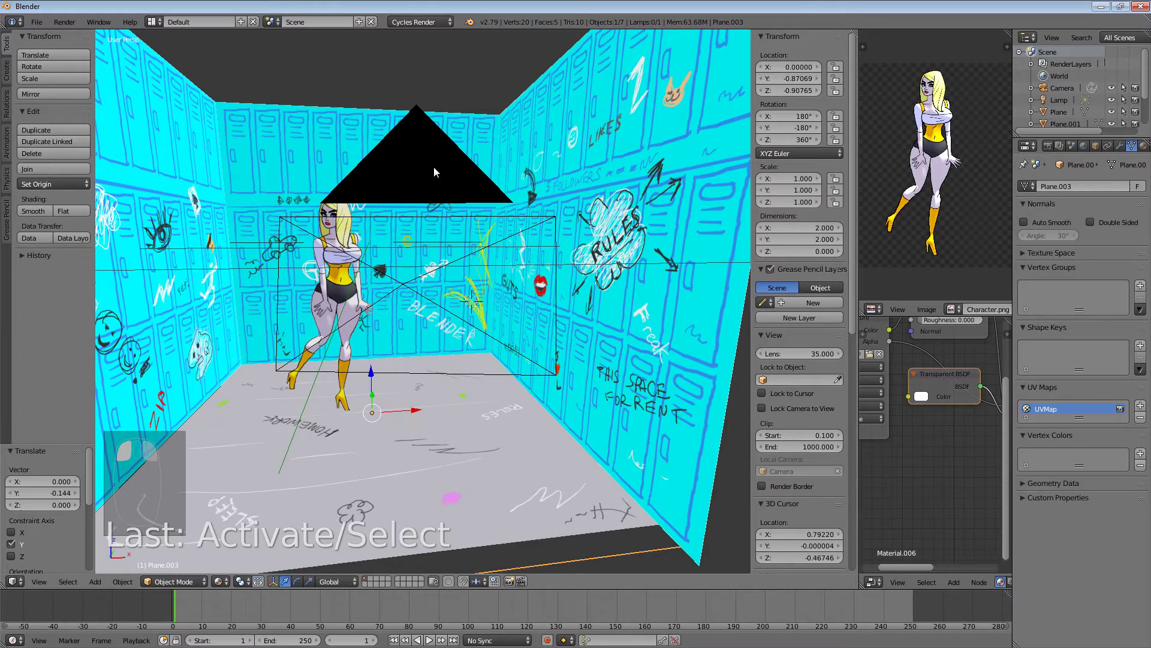
scroll(446, 214, down, 7)
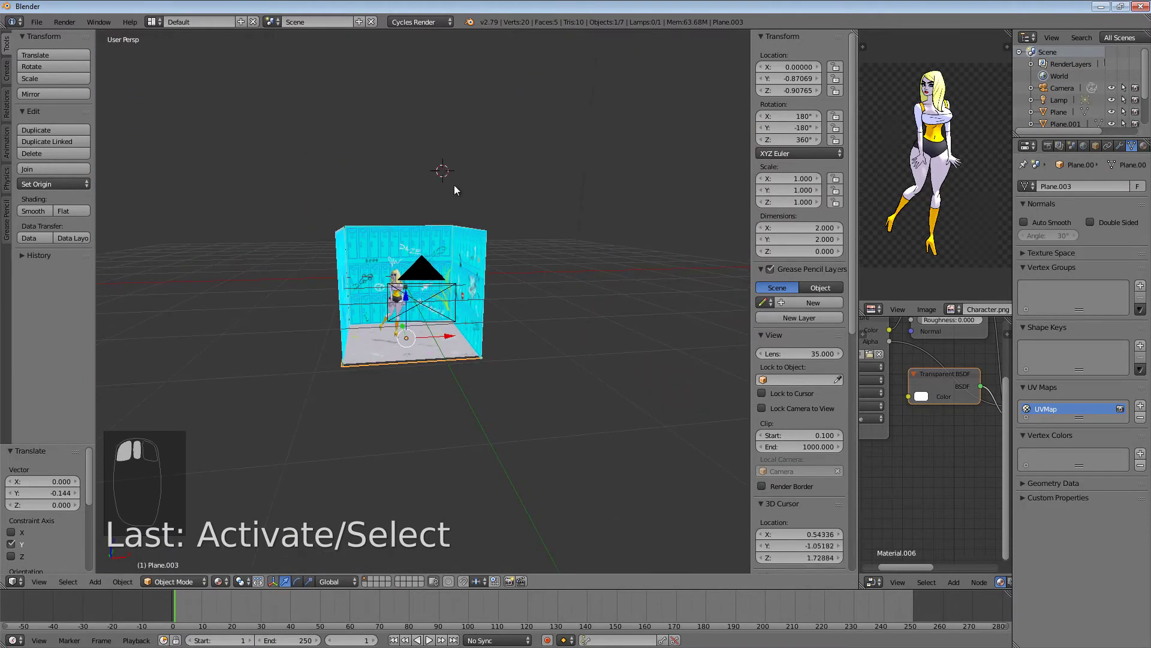
scroll(455, 185, up, 7)
scroll(450, 167, down, 6)
click(448, 145)
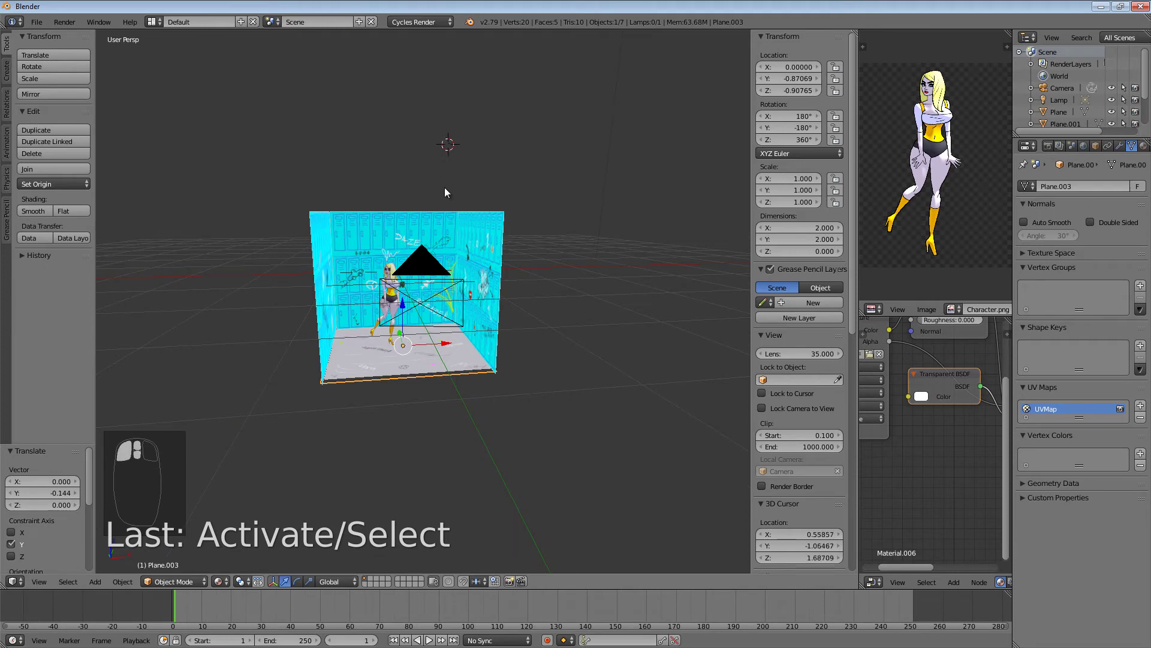
click(446, 154)
scroll(448, 156, up, 2)
click(455, 134)
click(486, 133)
click(432, 125)
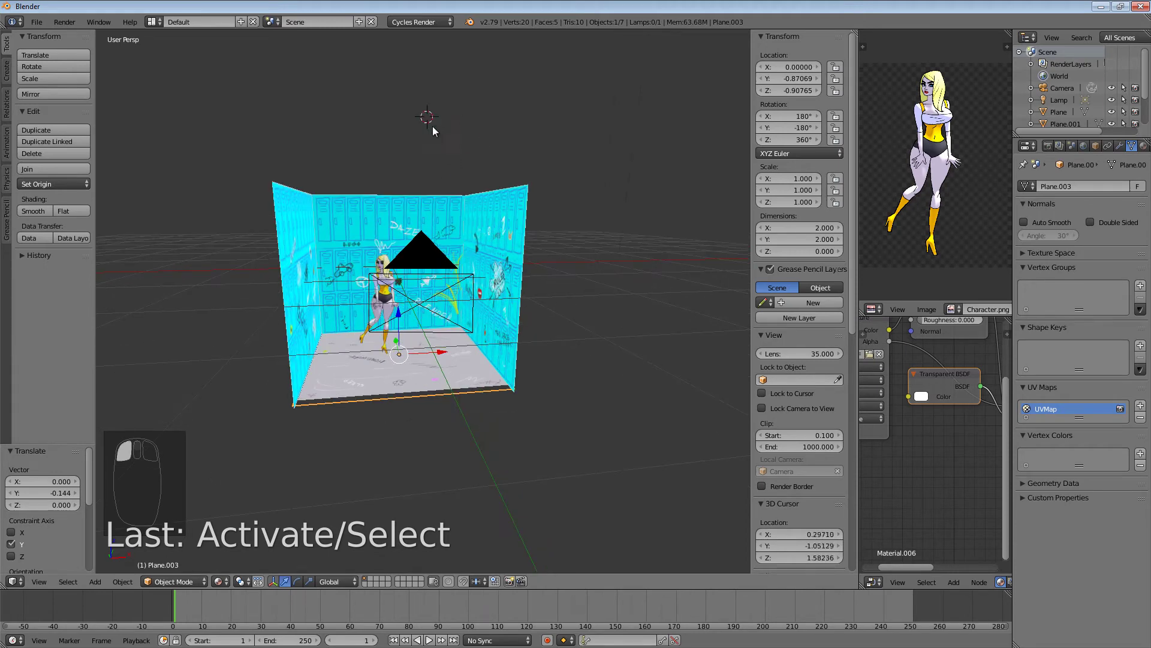
click(508, 146)
click(447, 140)
scroll(382, 285, up, 3)
scroll(382, 286, up, 2)
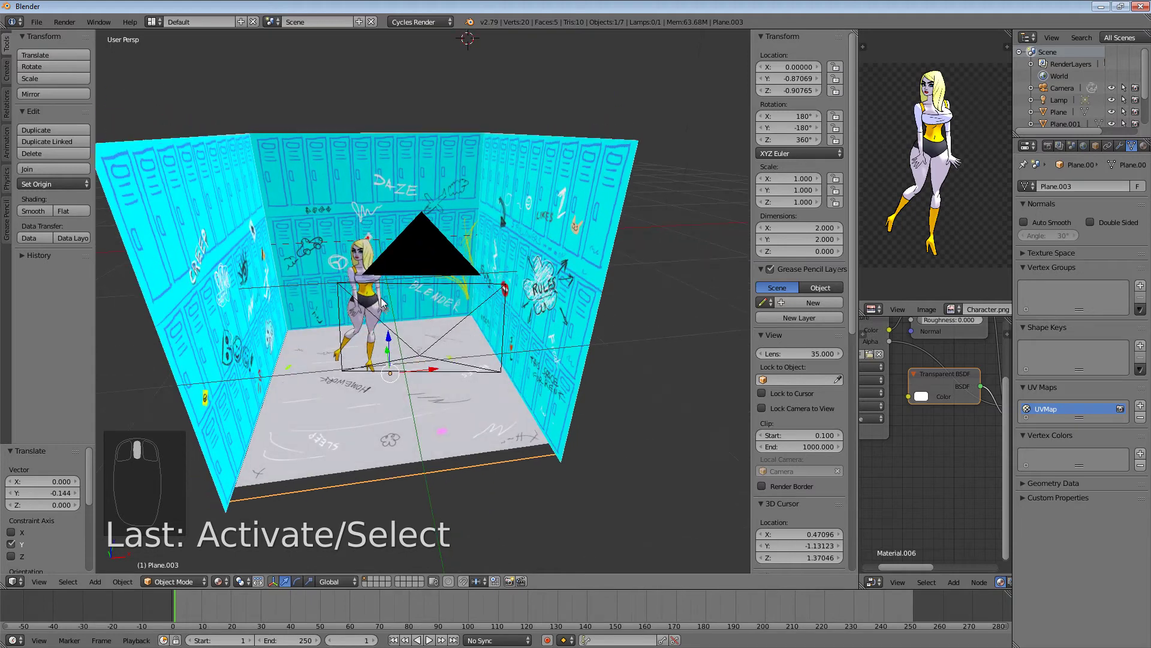
- Select the character plane and snap the 3D cursor to it
right_click(366, 264)
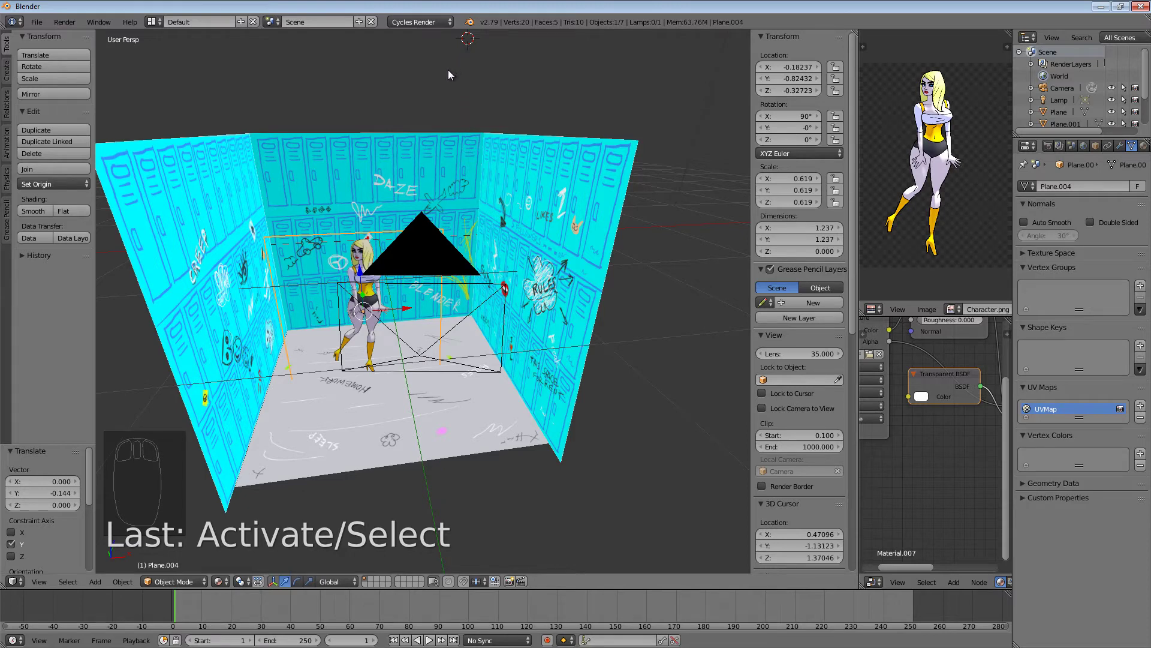
key(shift+s)
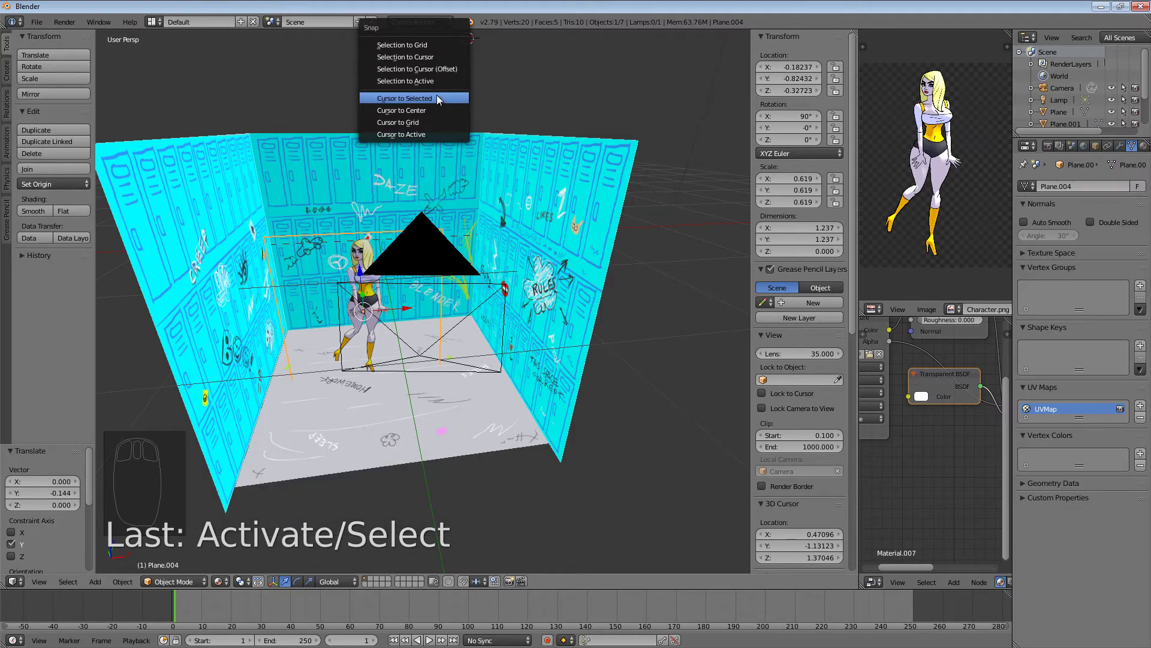
right_click(361, 255)
right_click(361, 256)
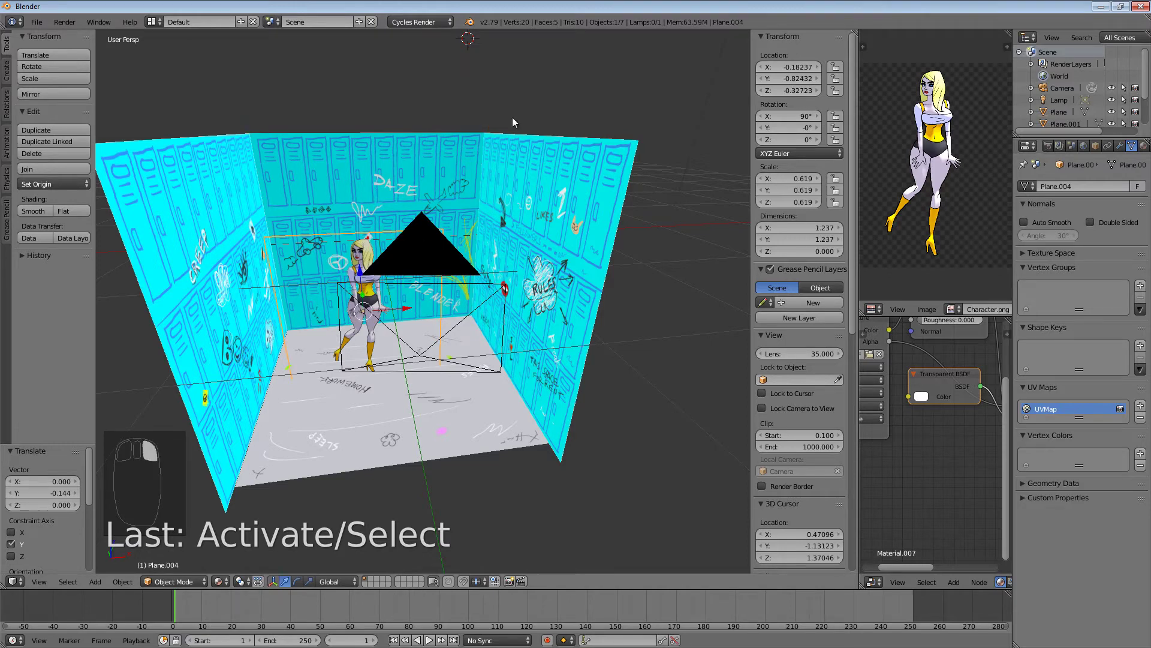
key(shift+s)
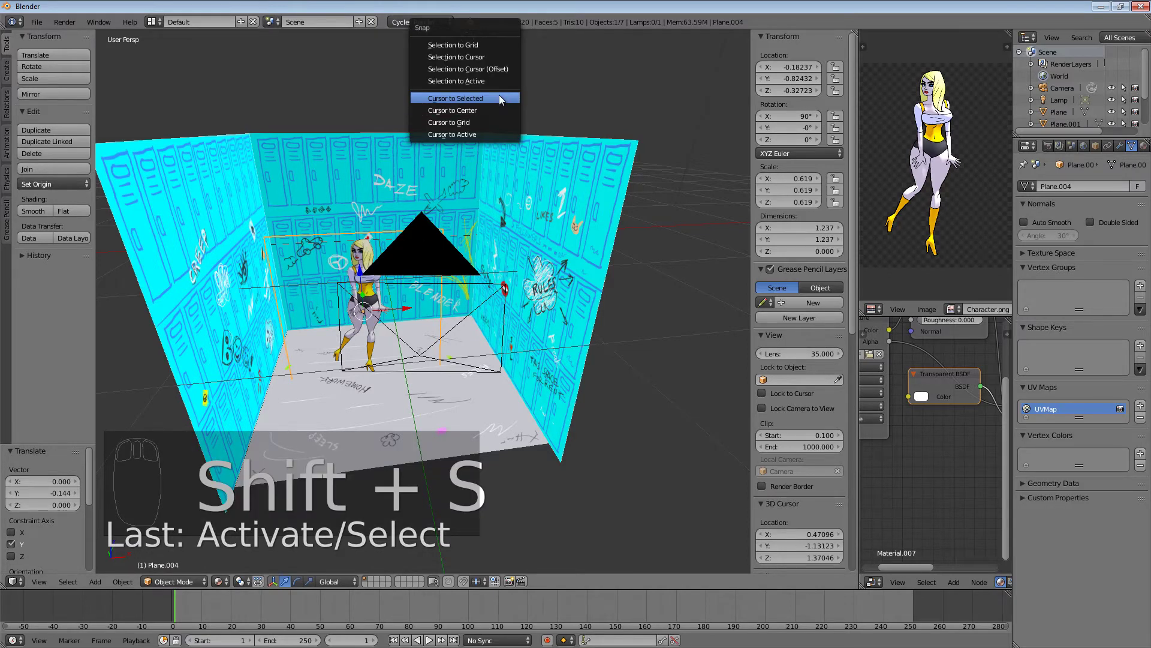
click(500, 99)
scroll(362, 318, up, 4)
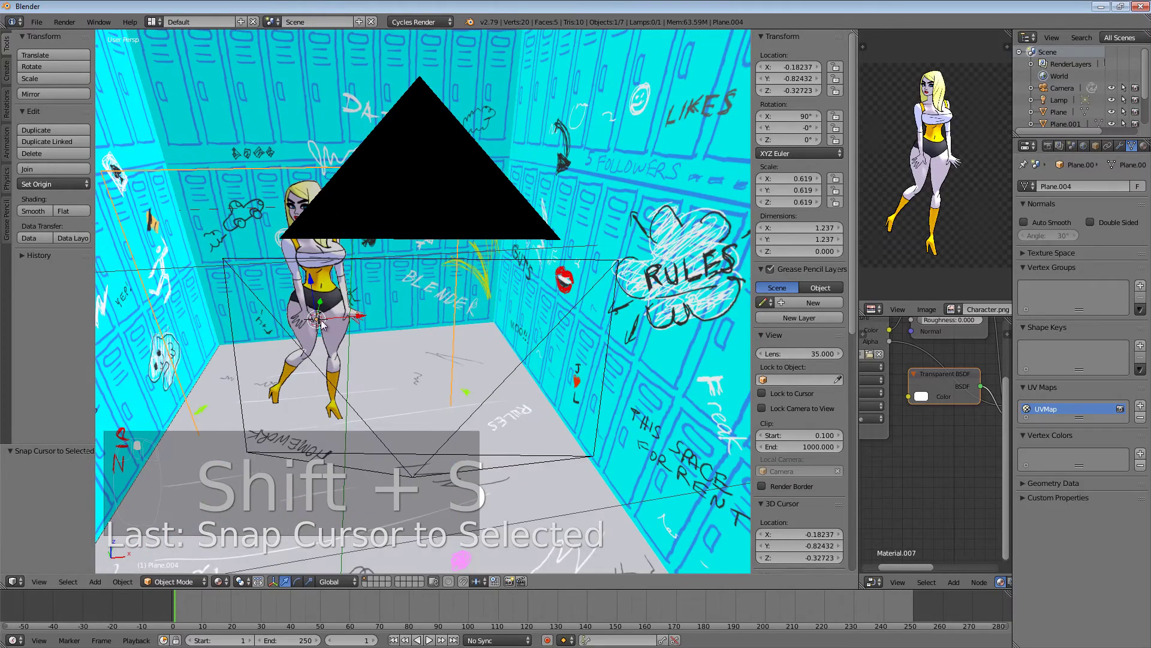
middle_drag(322, 324, 337, 306)
scroll(334, 310, down, 3)
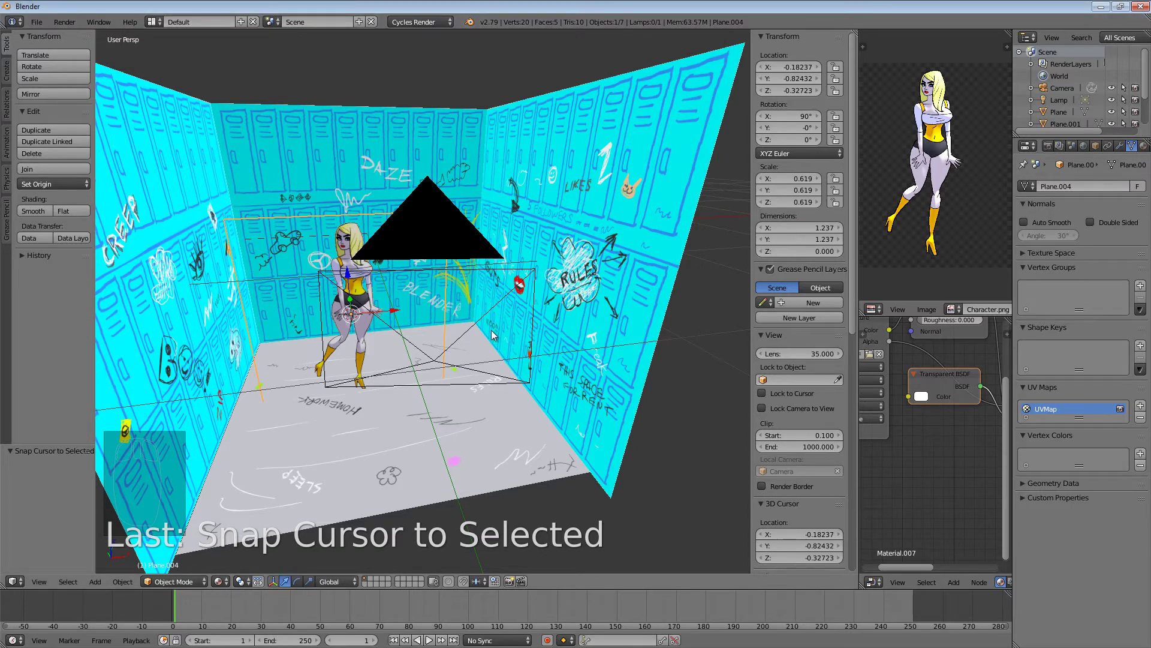
- Add a text object at the 3D cursor
key(shift+a)
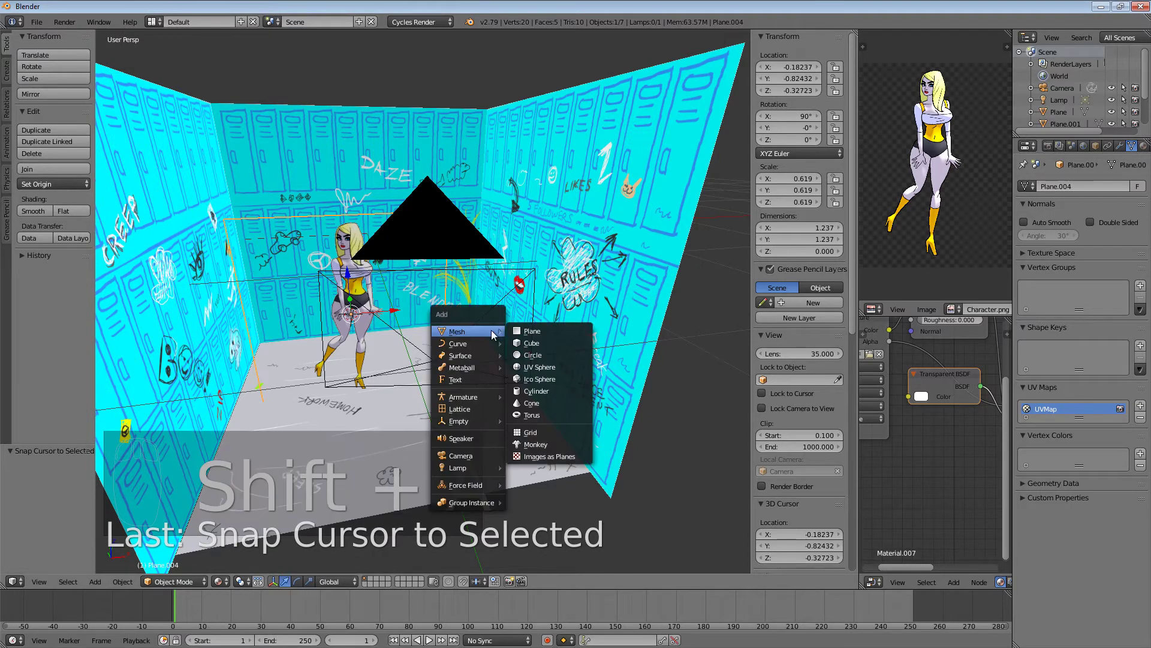
click(465, 381)
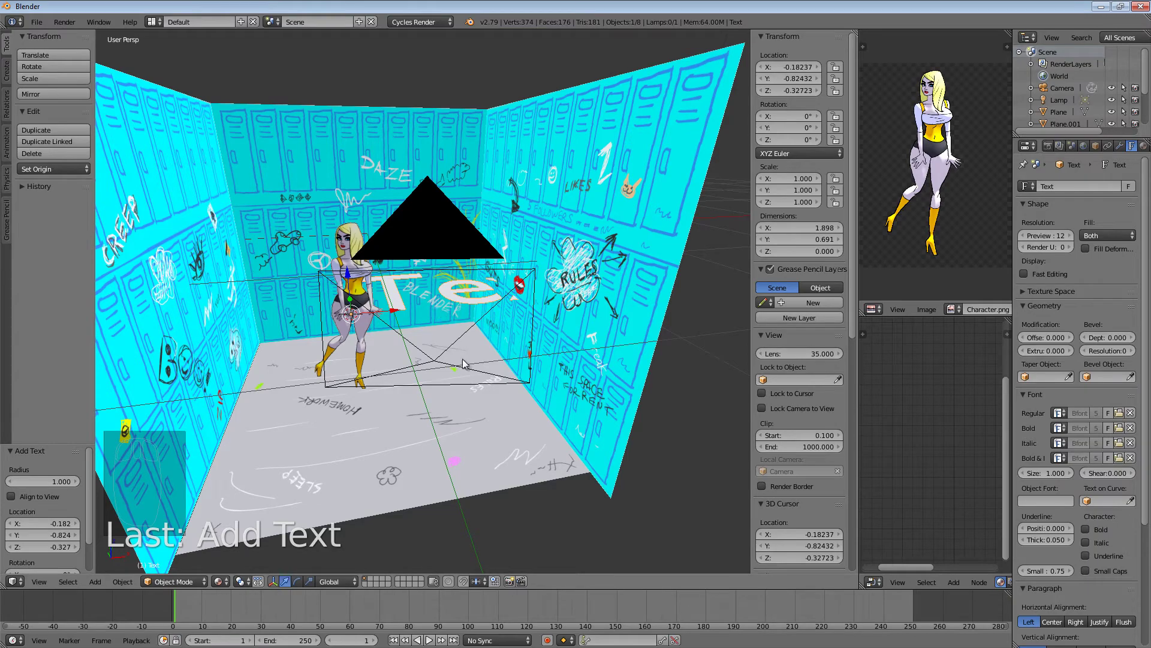
middle_drag(507, 351, 492, 401)
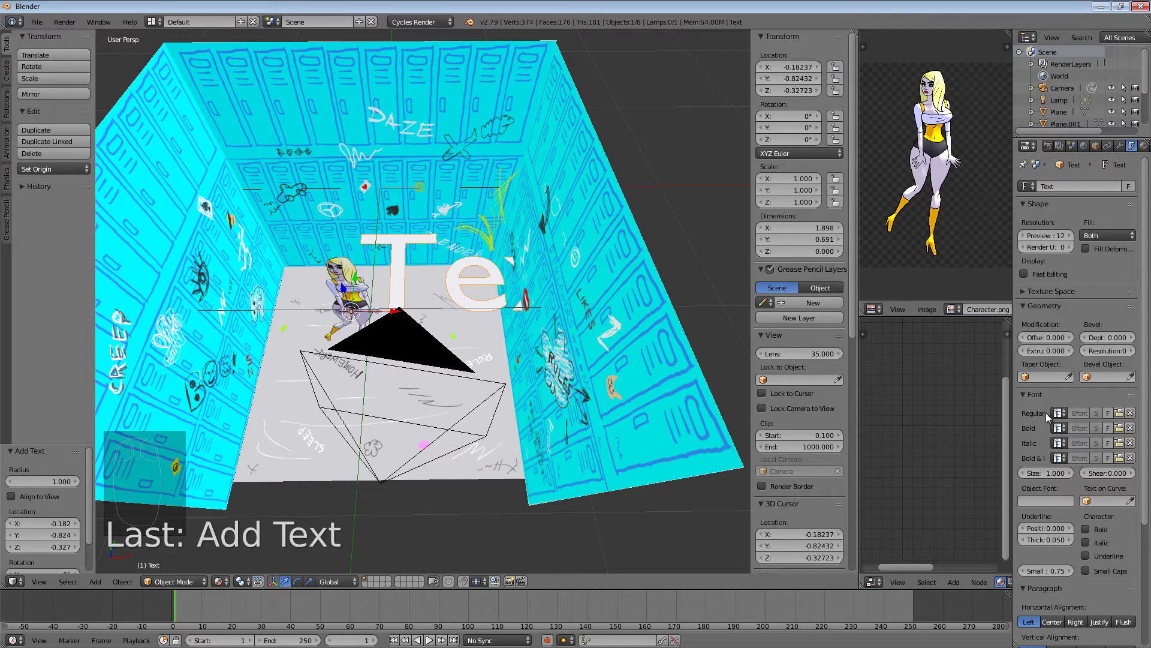
- Load Retro Stereo Wide.ttf from the BlenderTutorials folder as the text's regular font, with the files shown as thumbnails
click(1119, 413)
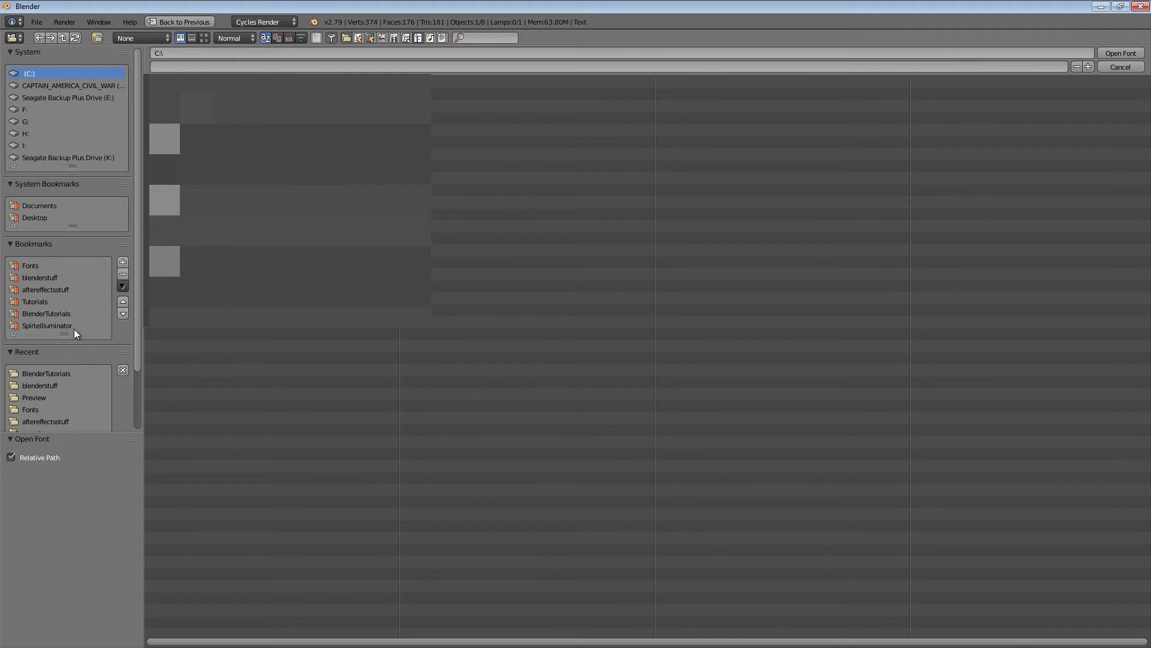
click(56, 312)
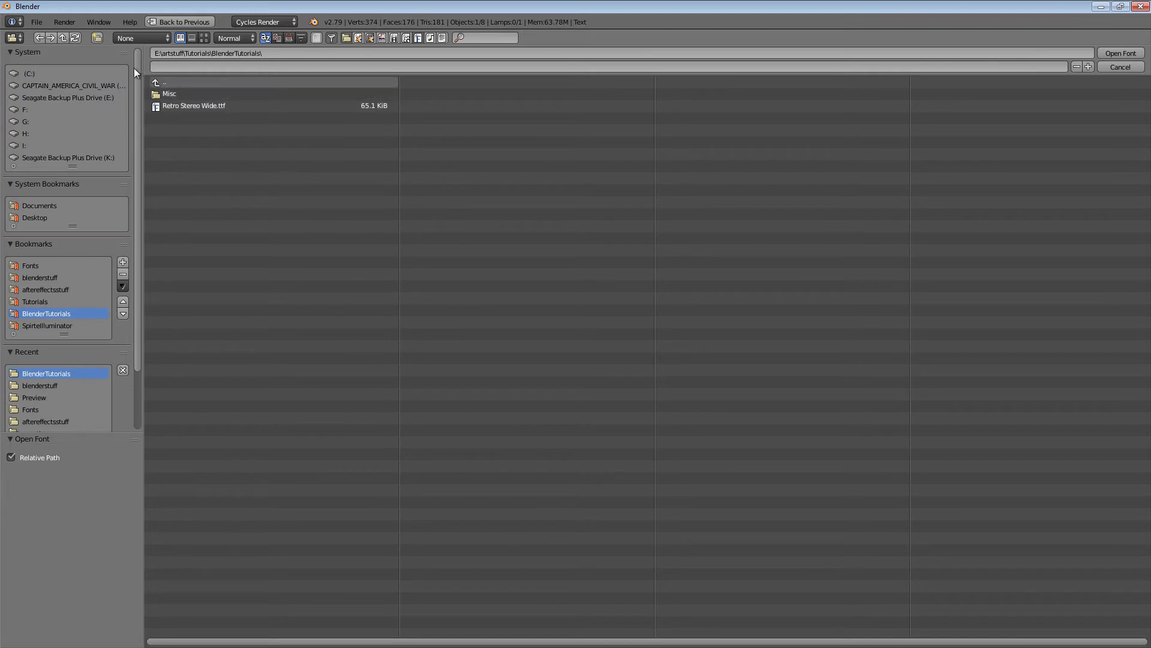
click(203, 38)
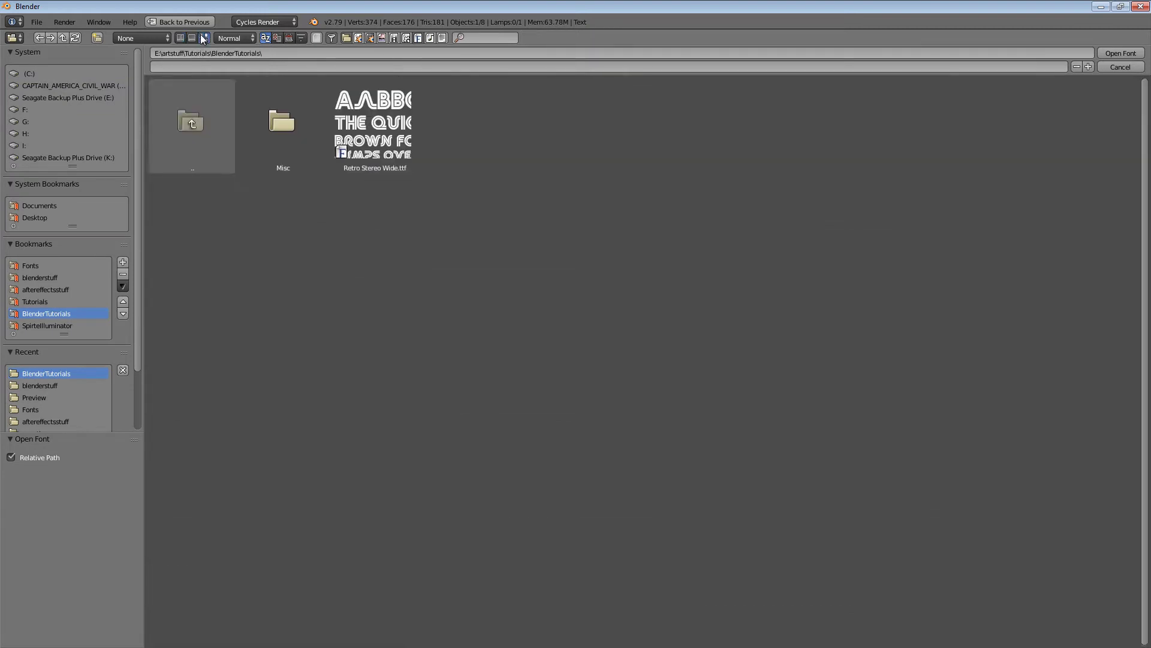
double_click(373, 137)
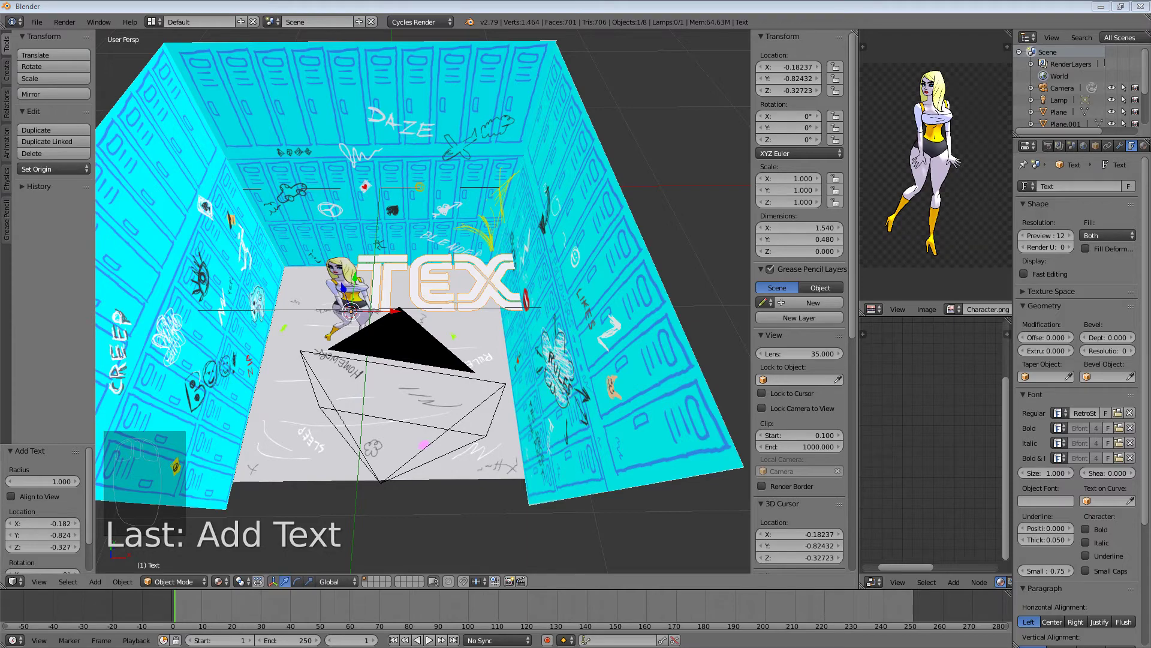
- Switch to the browser to view the Retro Mono/Stereo Wide font page on dafont.com, and return to Blender
key(alt+Tab)
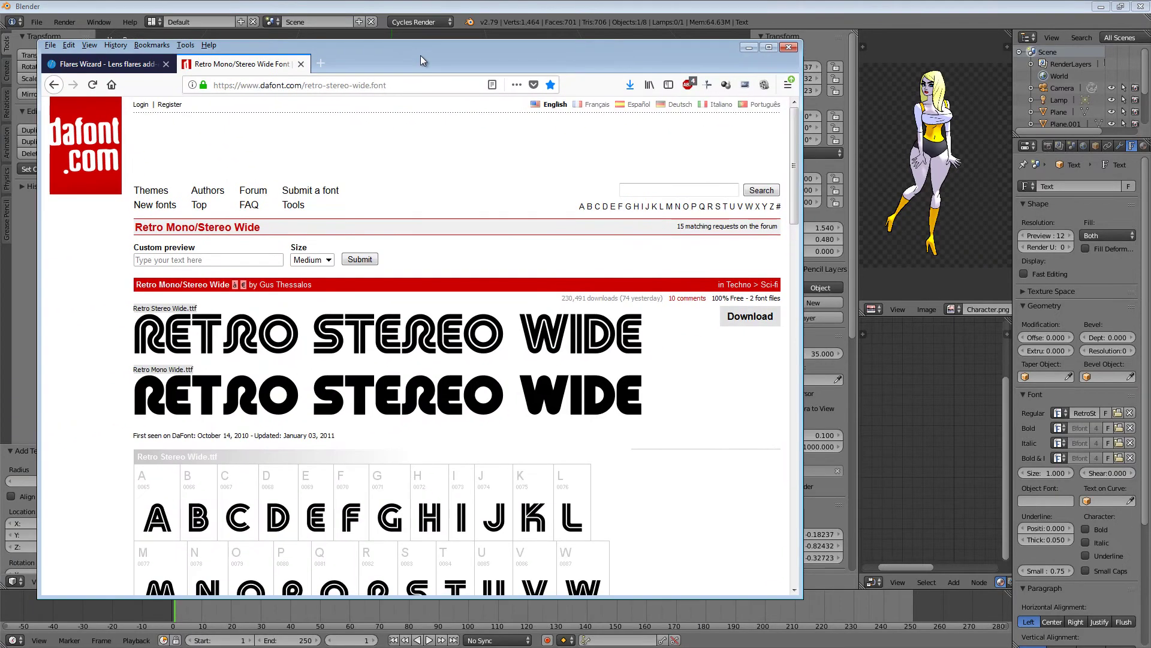
double_click(421, 56)
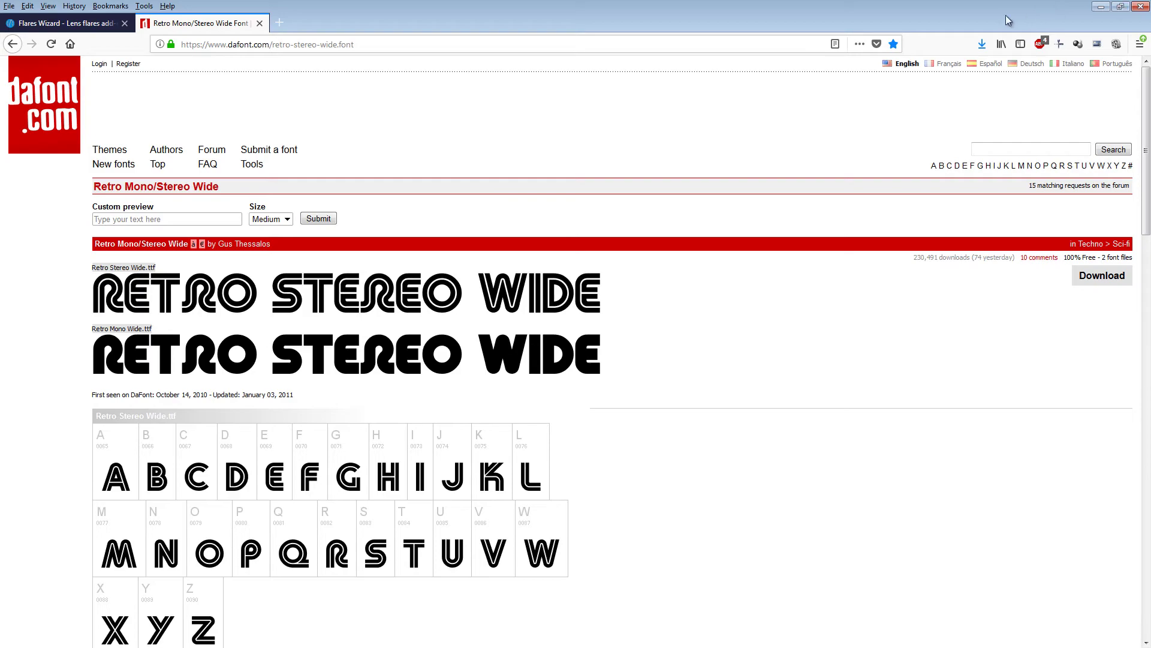
click(1100, 7)
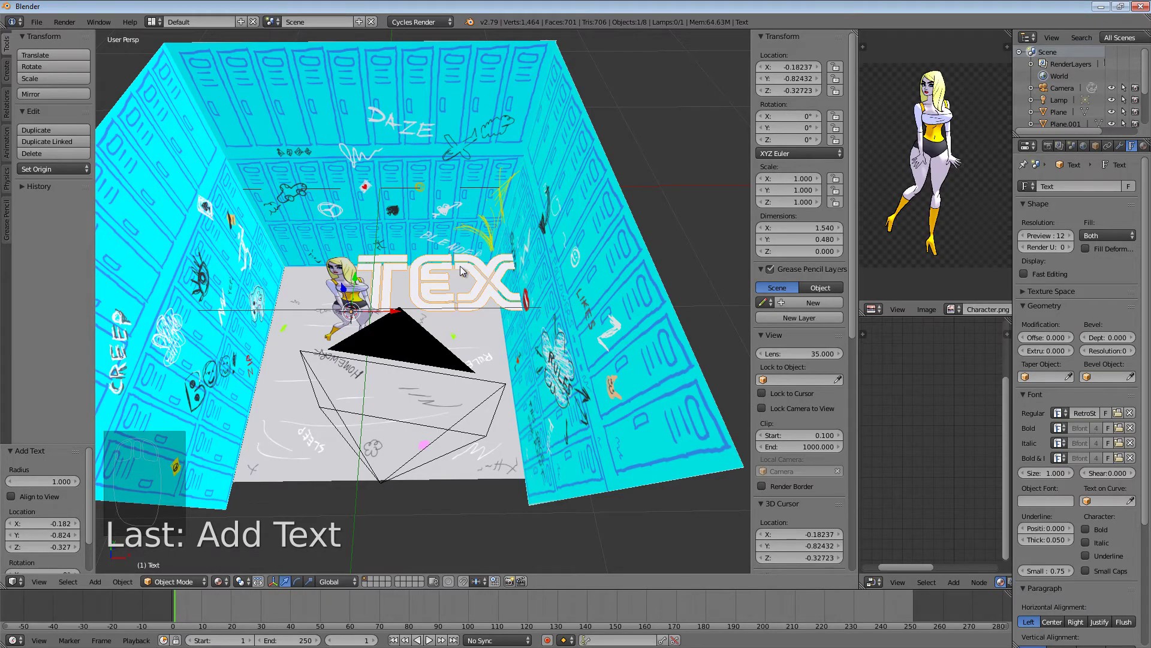
- Replace the text object's default wording with "glow" and return to Object Mode
click(189, 582)
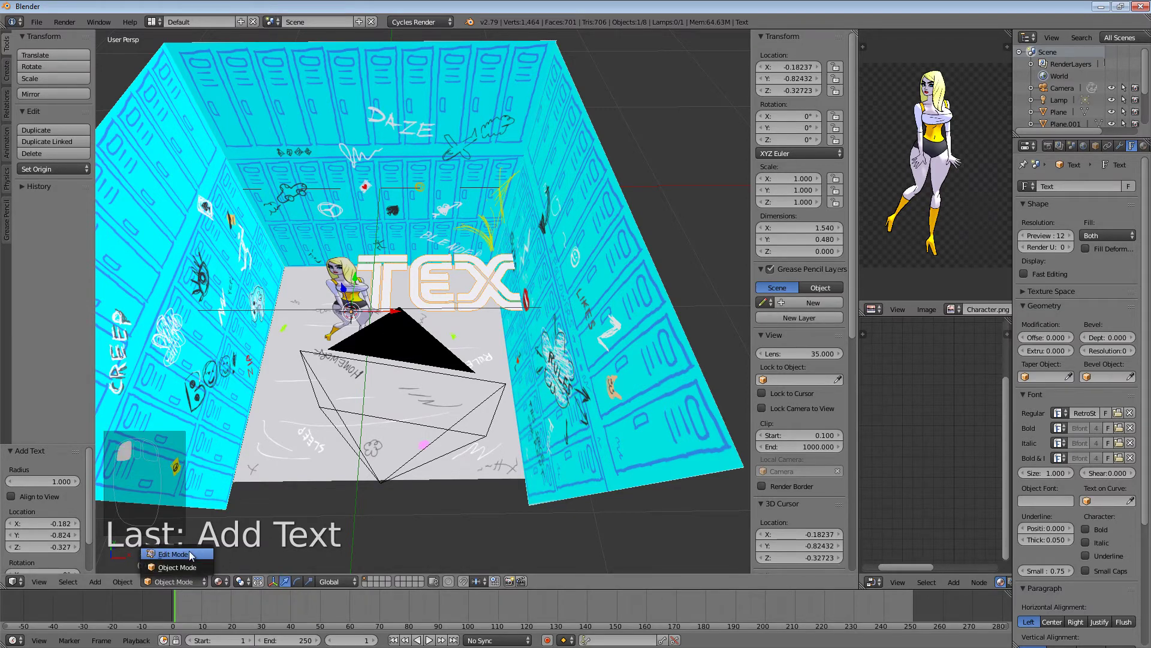
click(180, 554)
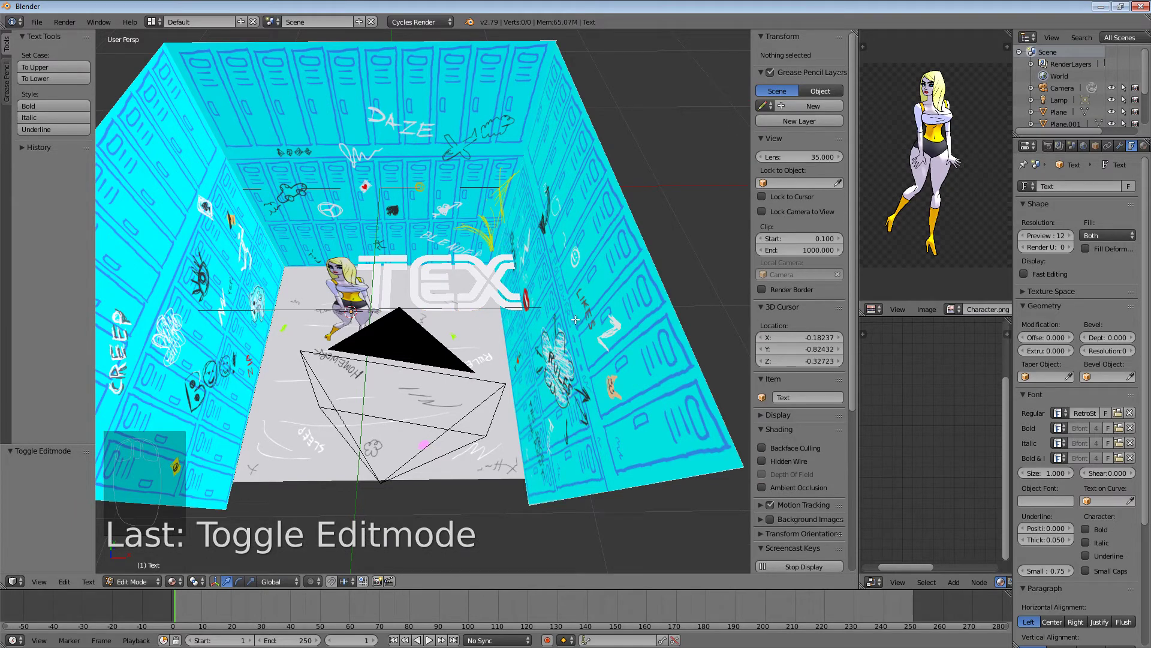
key(BackSpace)
key(BackSpace)
key(BackSpace)
key(BackSpace)
key(BackSpace)
key(BackSpace)
key(BackSpace)
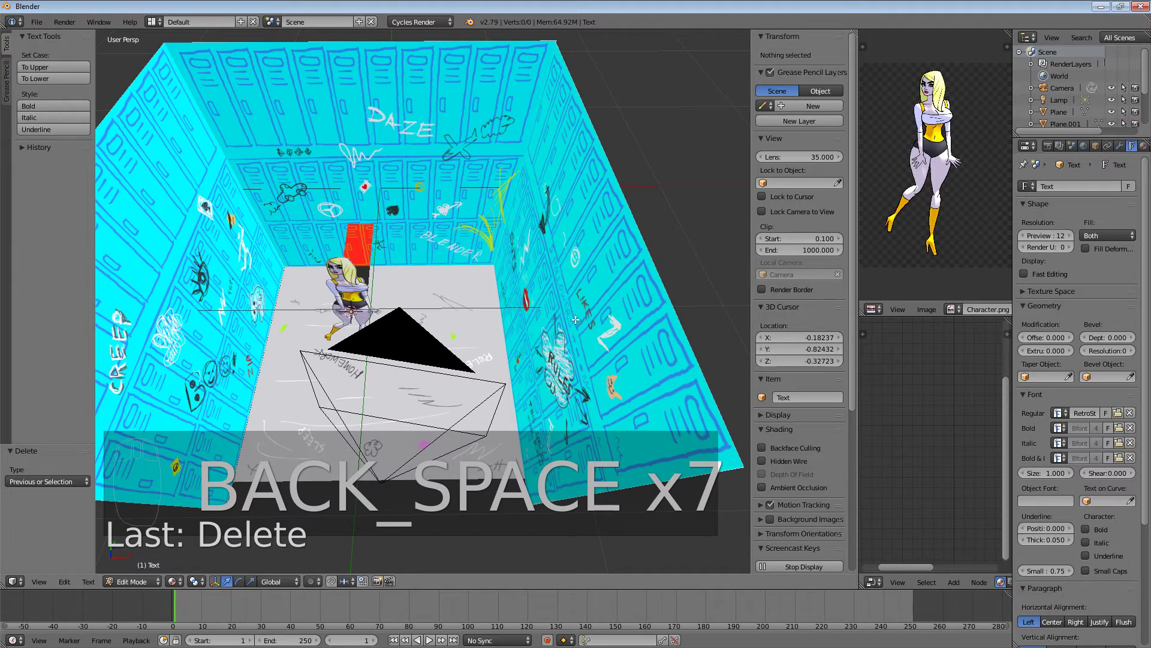
text(glow)
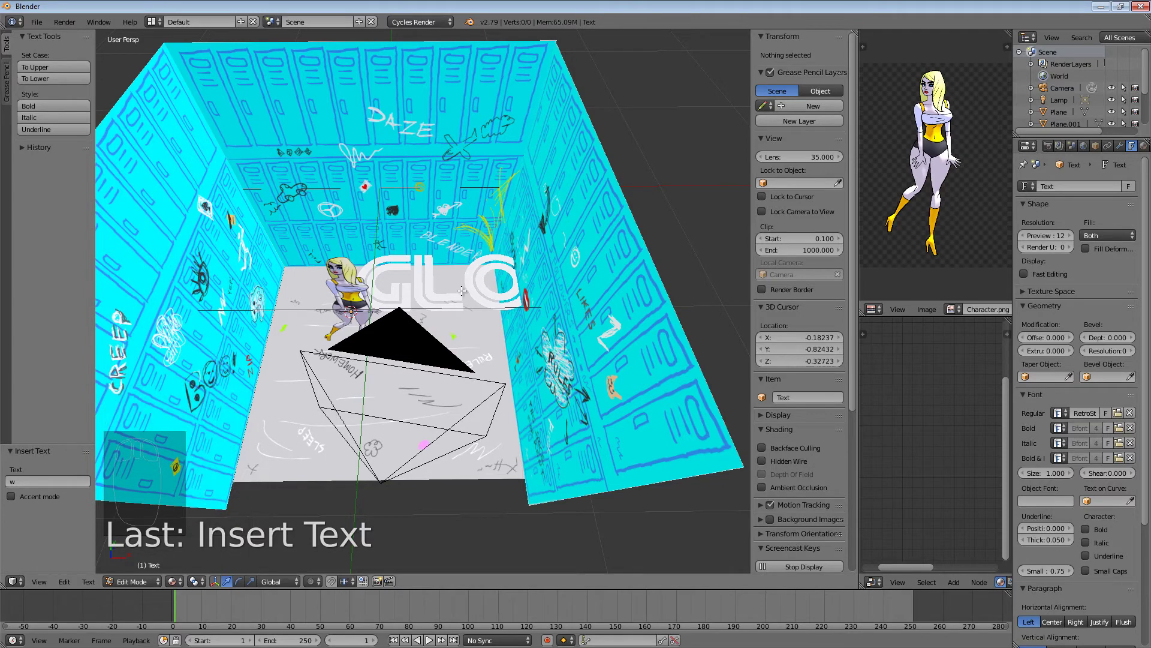
click(149, 581)
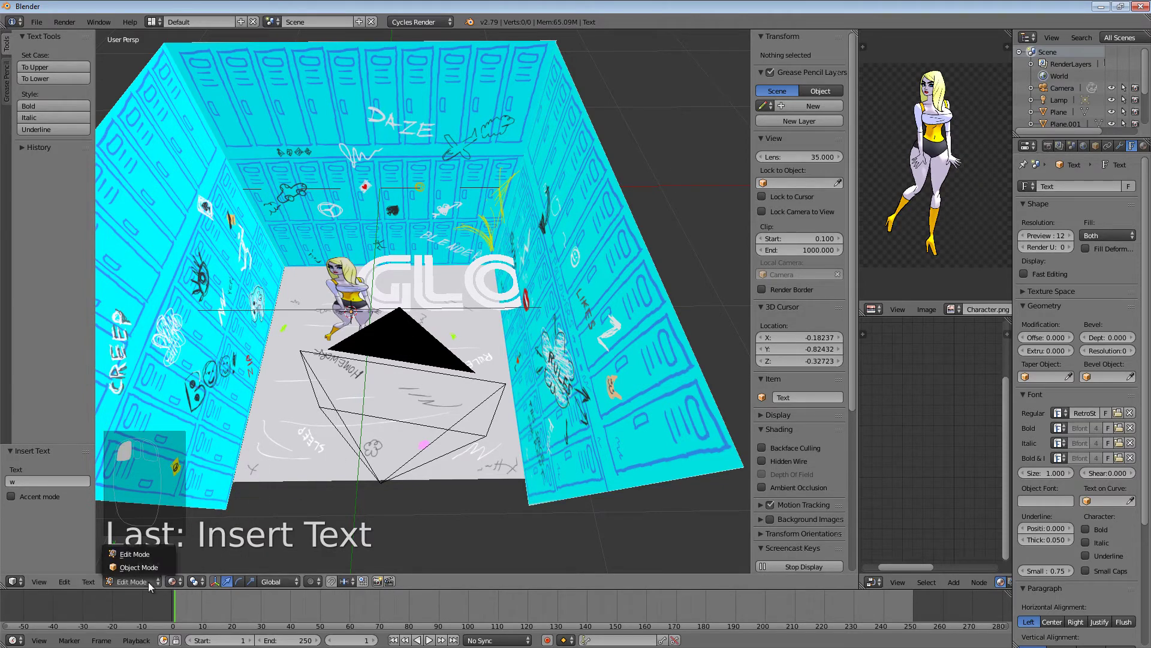
click(145, 567)
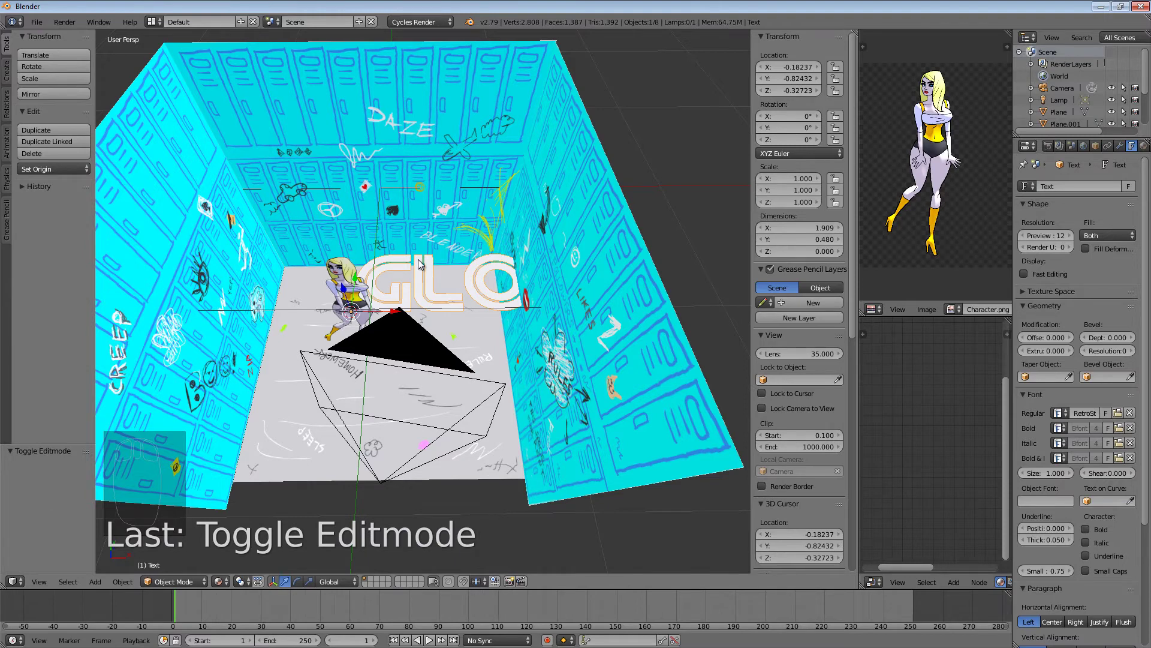
- Rotate the text 90° around the global X axis so it stands upright
key(r)
key(x)
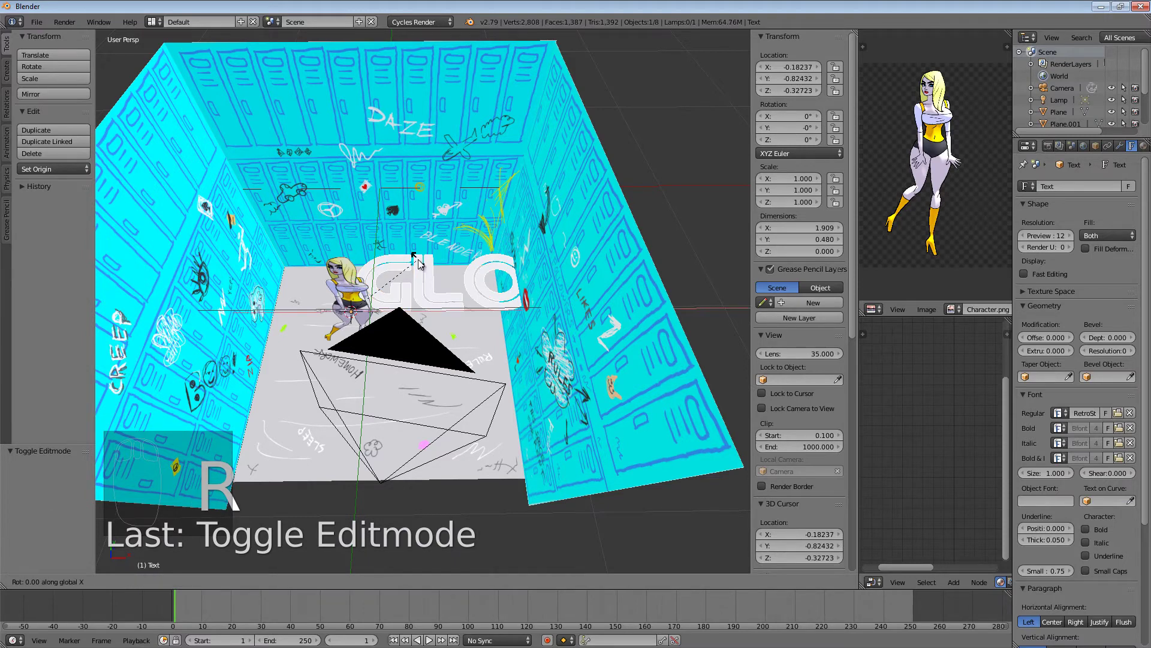
text(90)
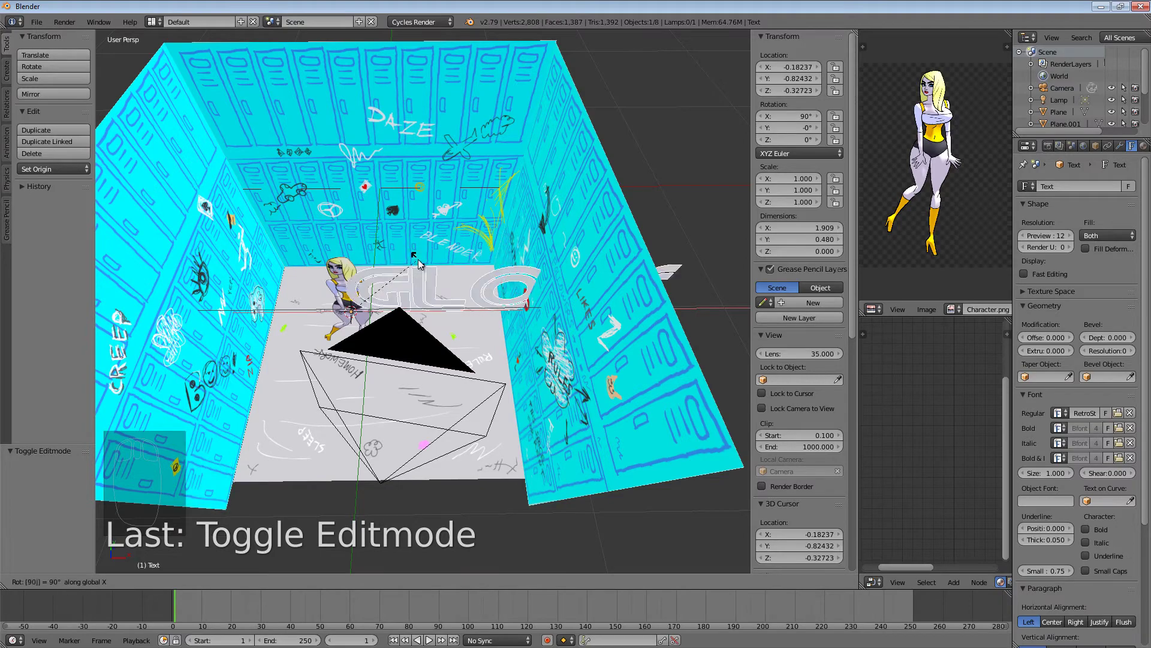
key(Return)
middle_drag(419, 264, 463, 377)
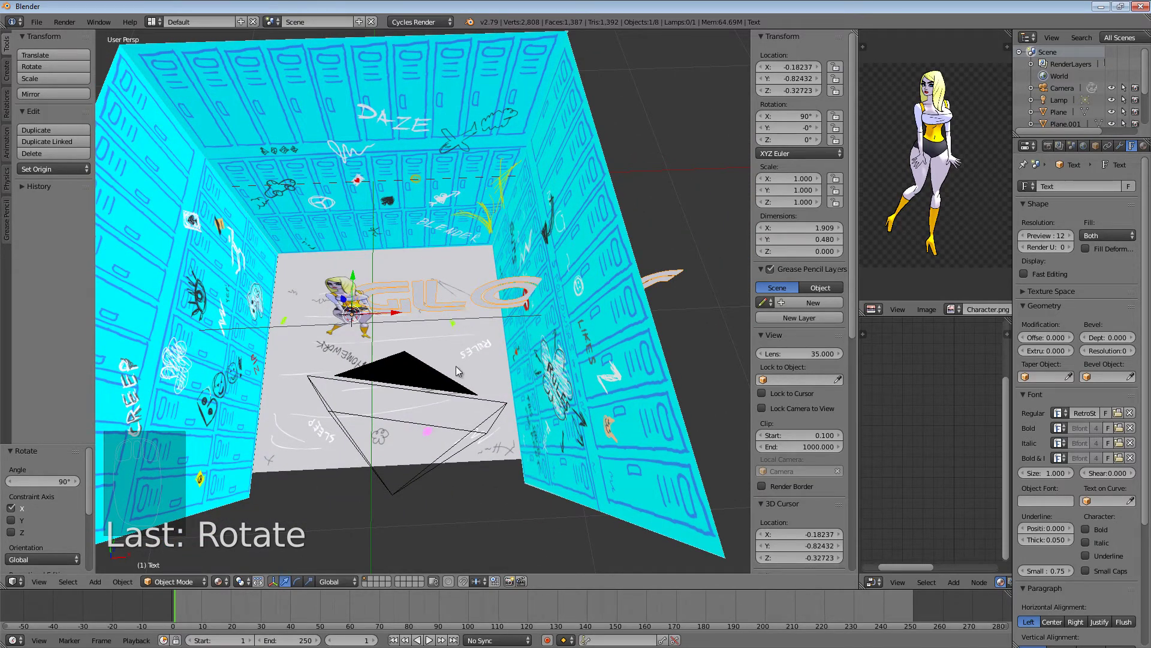
middle_drag(429, 441, 454, 289)
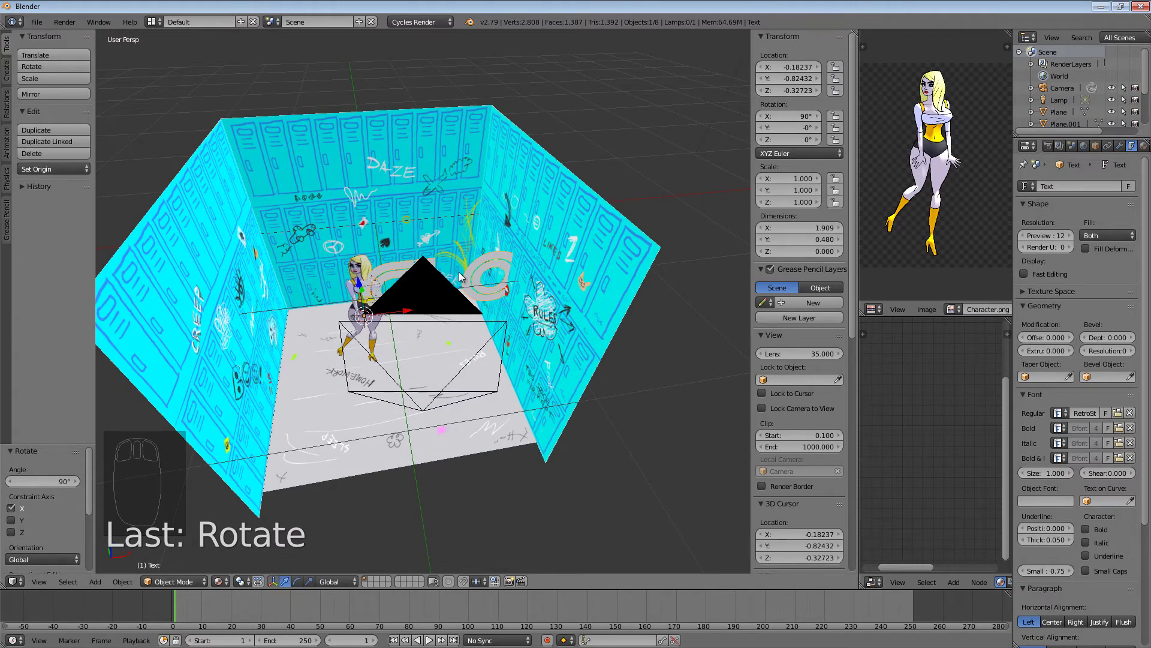
scroll(452, 318, up, 2)
middle_drag(451, 318, 438, 286)
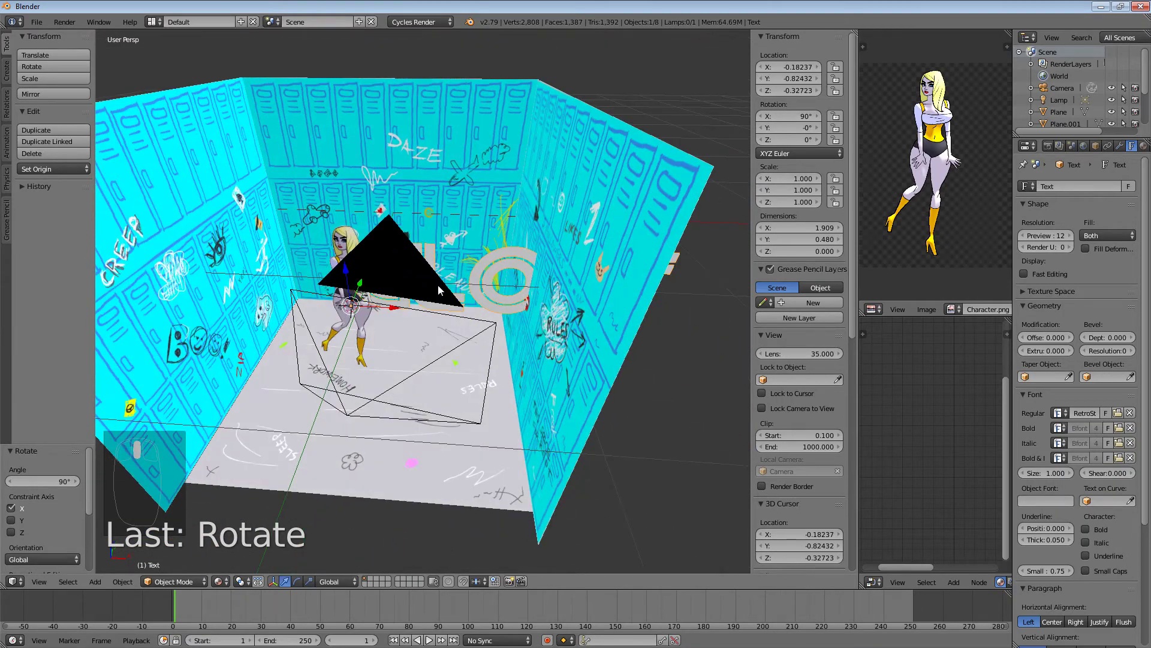
scroll(475, 266, up, 2)
click(535, 233)
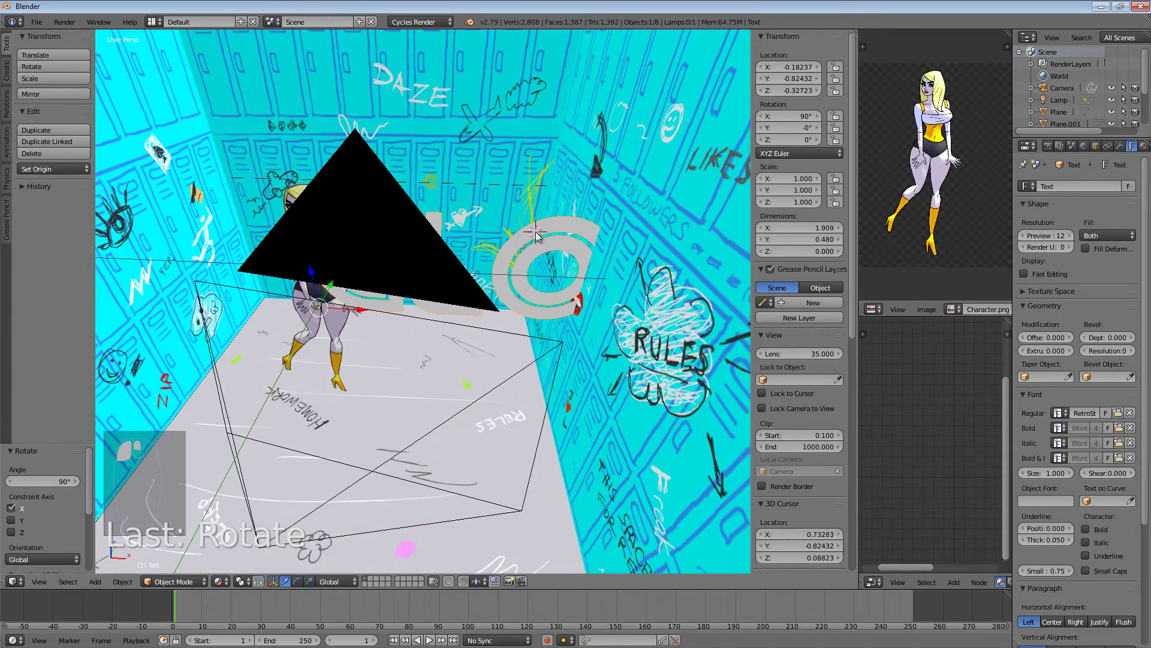
right_click(561, 227)
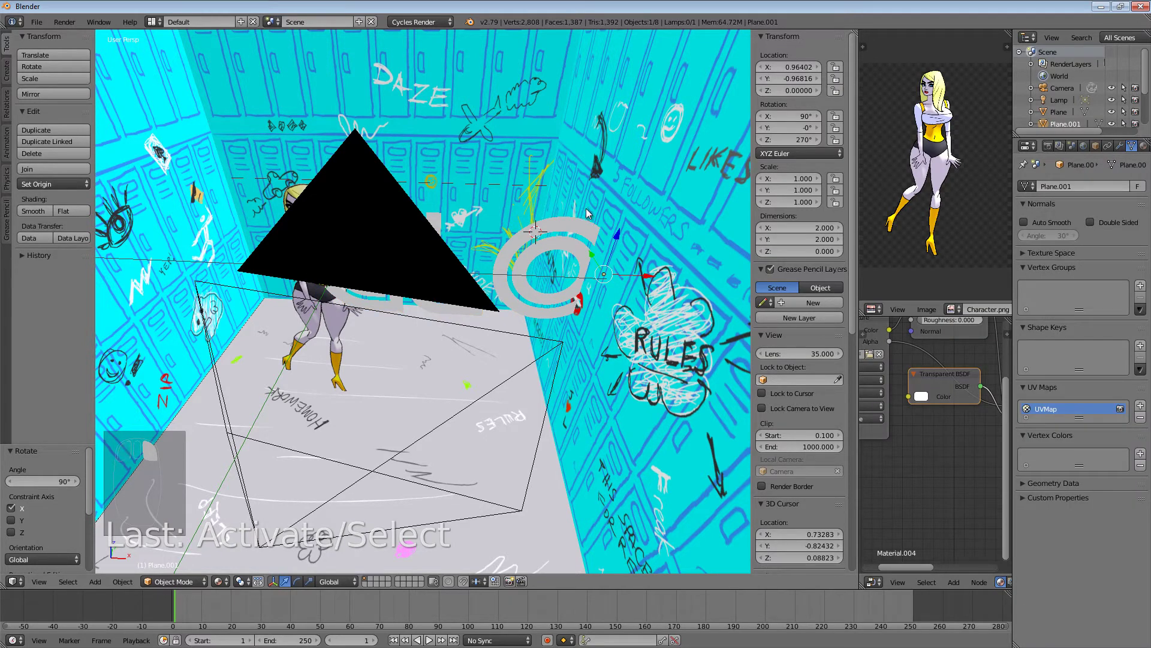
key(s)
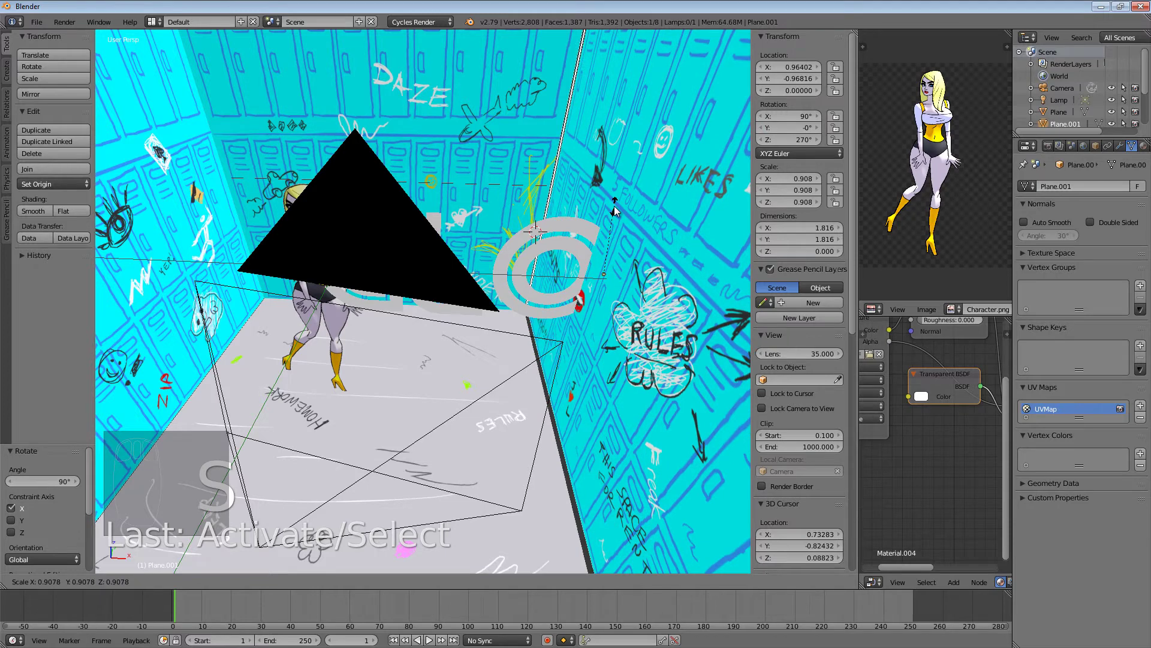
right_click(616, 210)
- Select the text, scale it uniformly to about 0.564, and view it through the camera
right_click(533, 235)
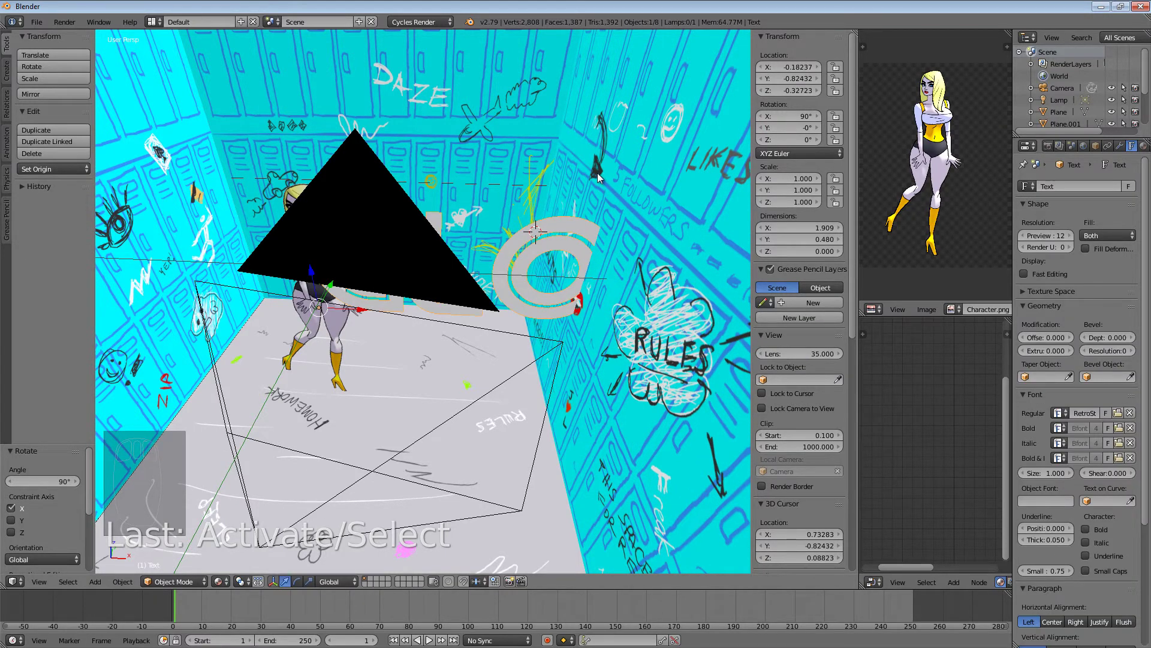
key(s)
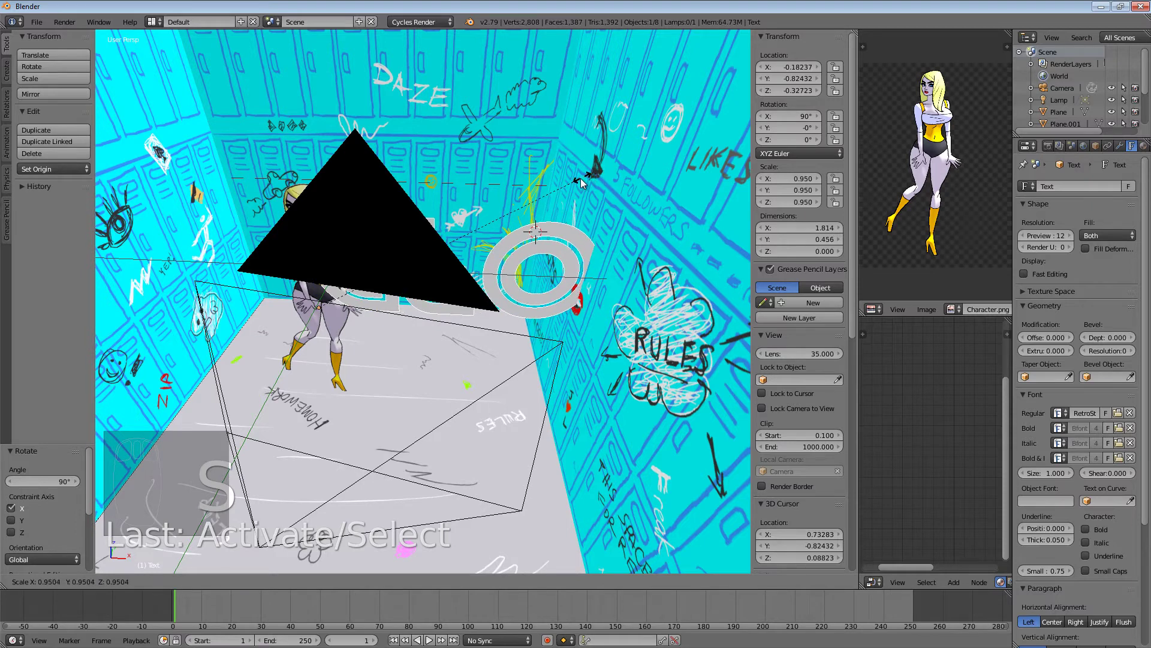
click(482, 247)
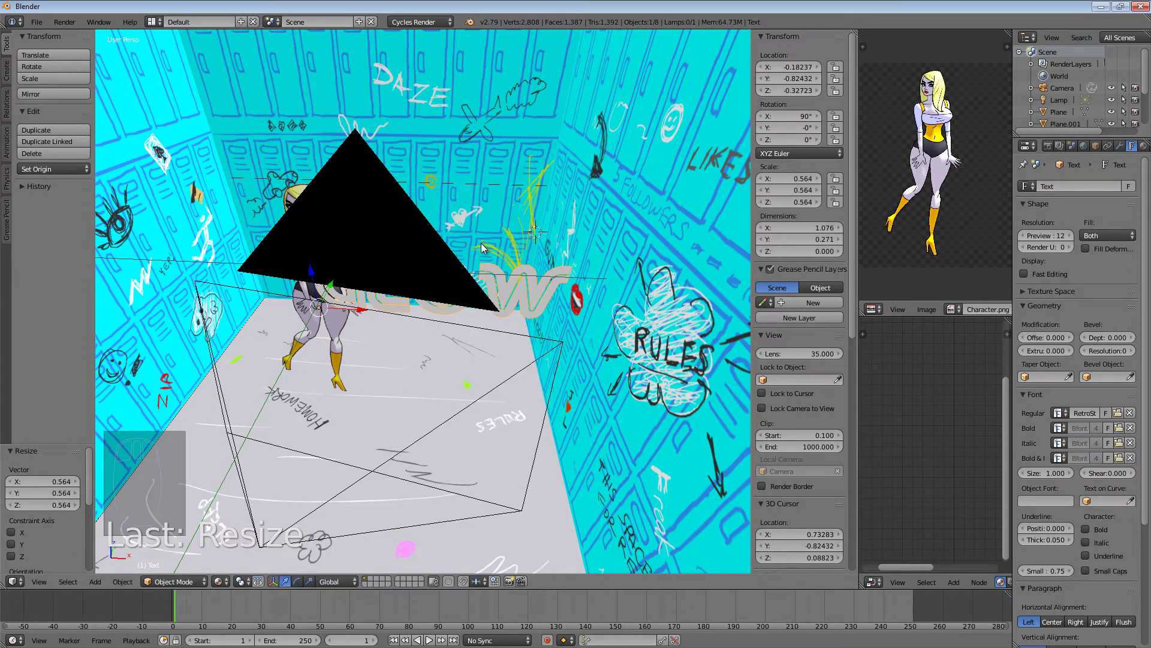
key(KP_0)
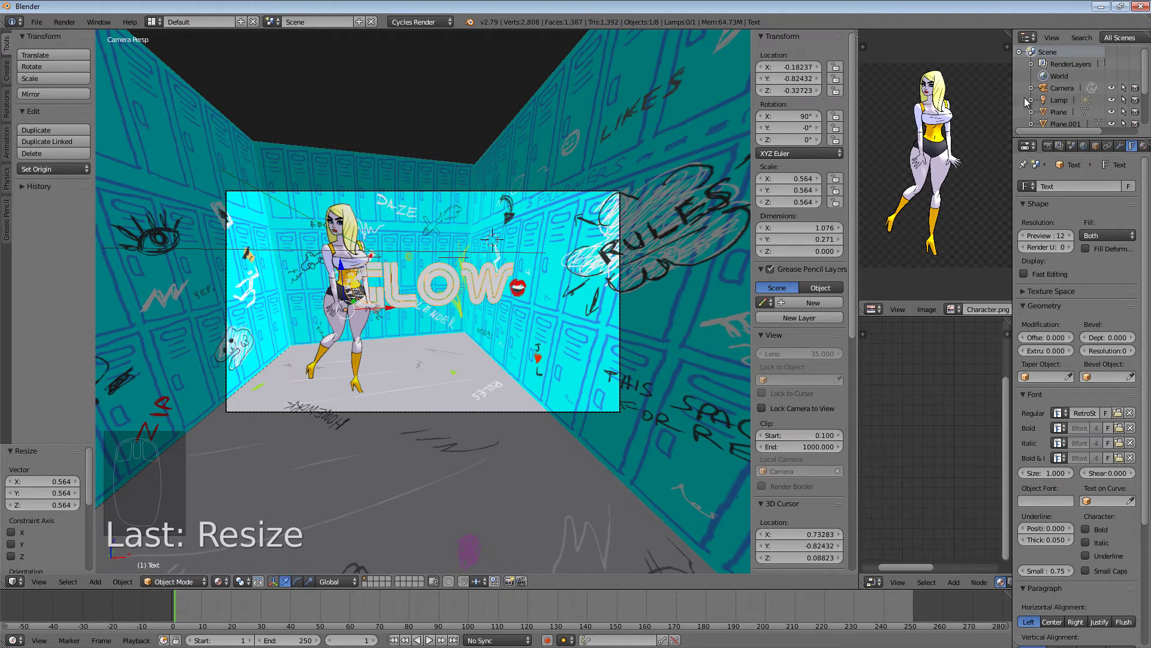
- Widen the properties area and give the text a new Diffuse BSDF material with its colour brightened to pure white
drag(1012, 100, 753, 162)
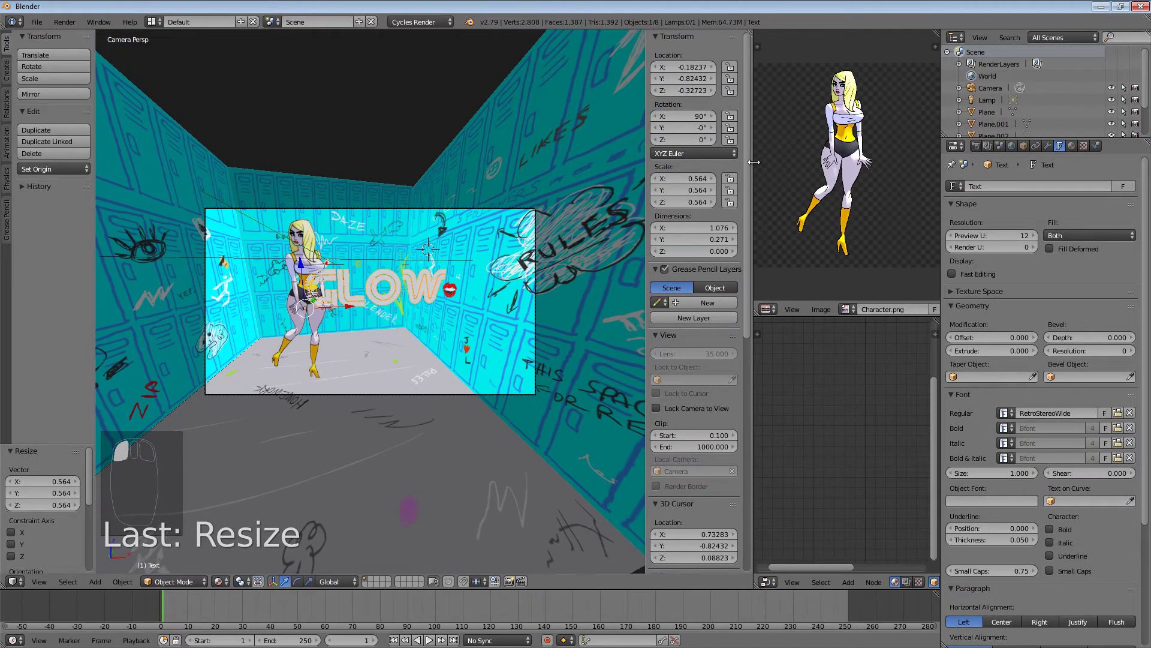
click(1071, 146)
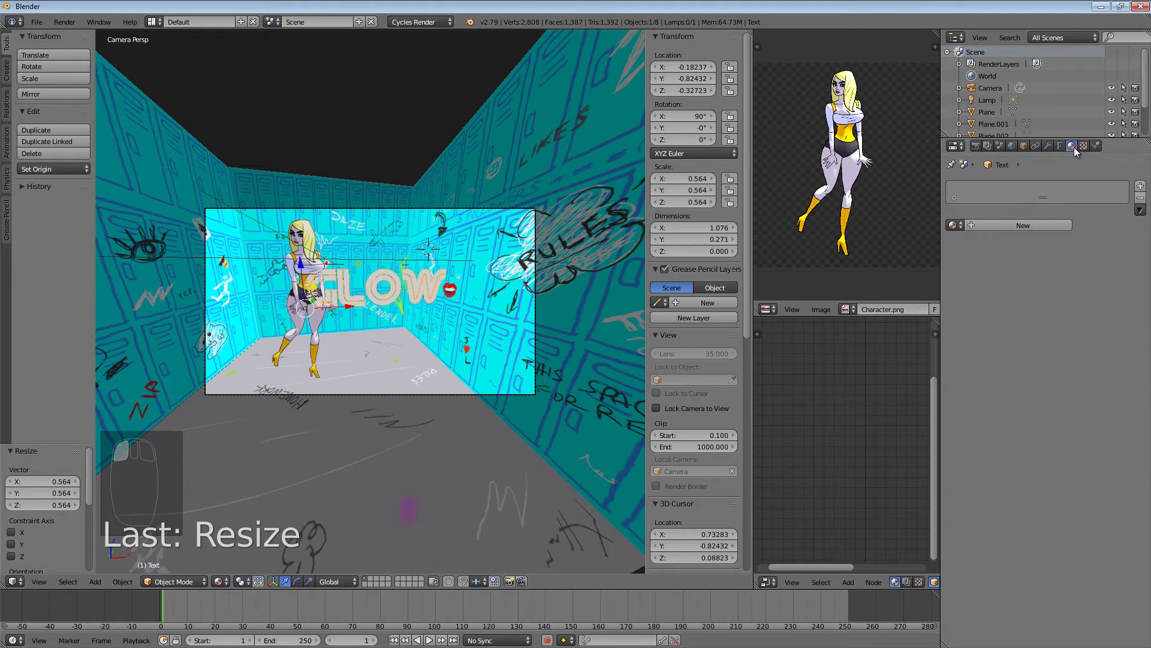
click(1024, 226)
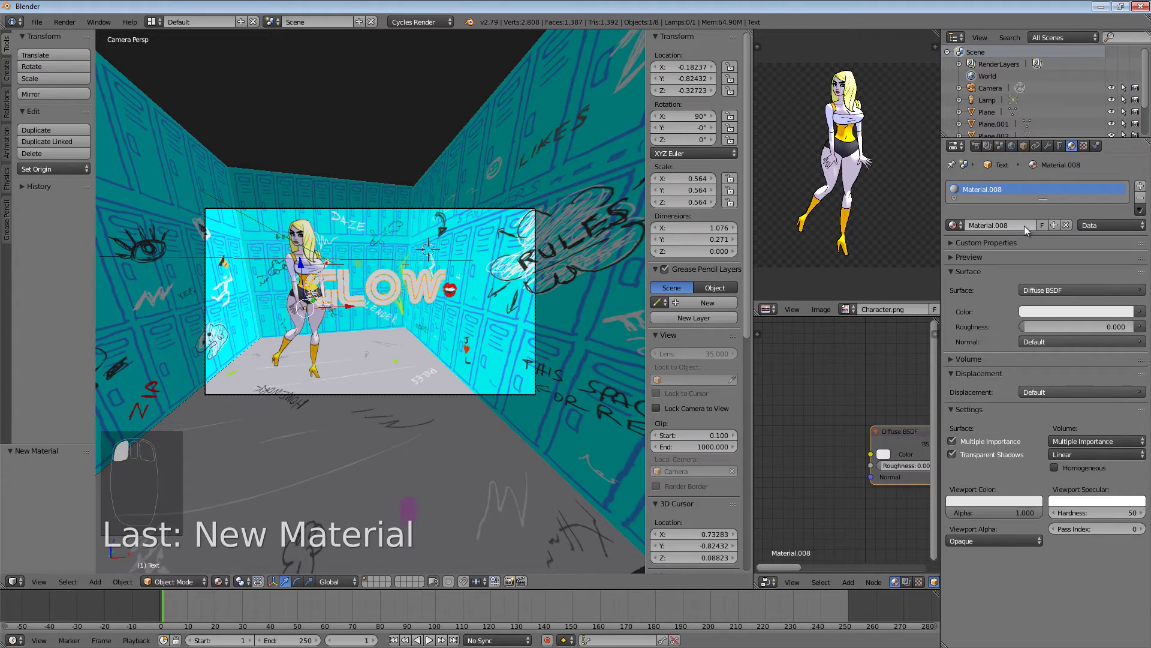
click(1108, 312)
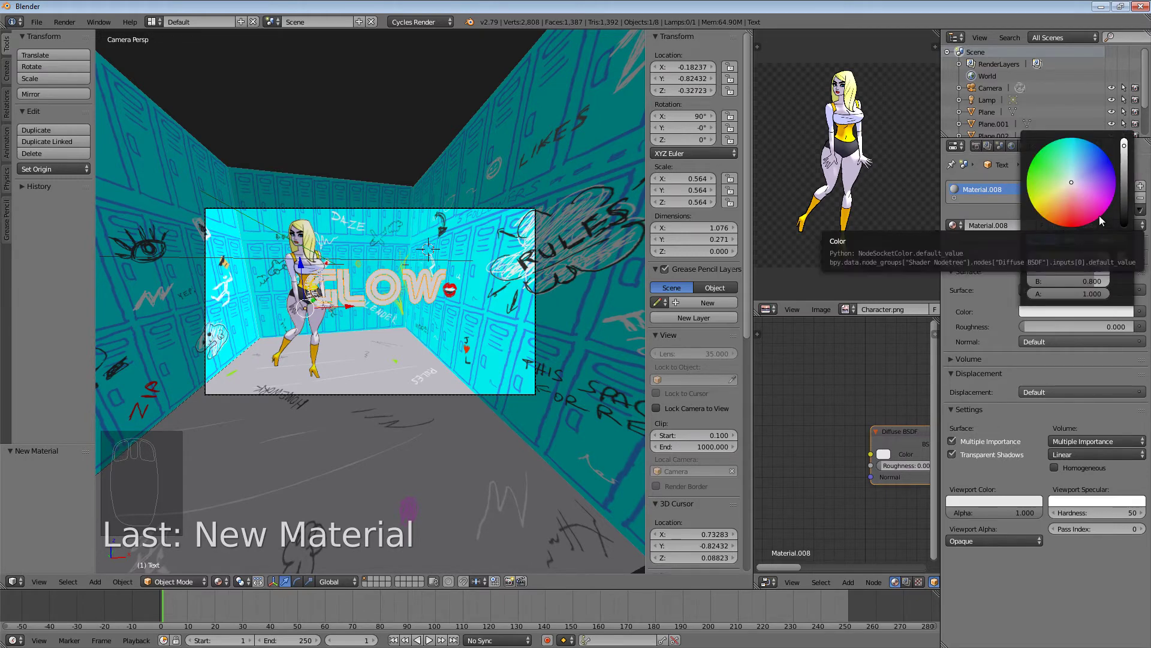
click(1125, 148)
drag(1125, 149, 1123, 128)
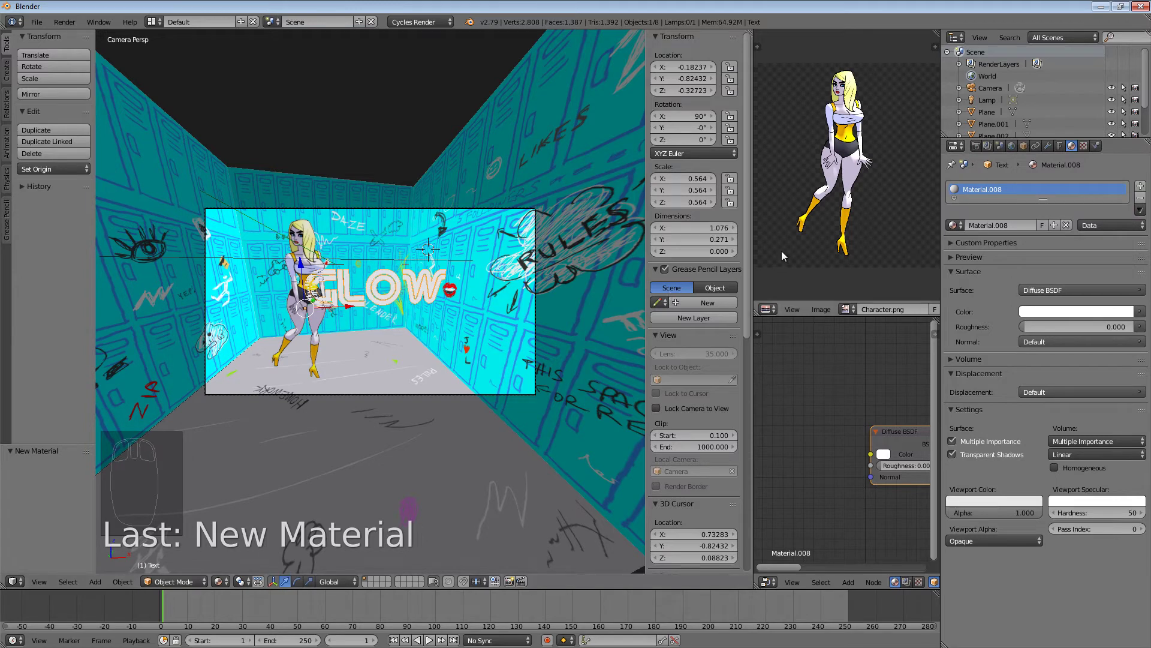
click(1101, 311)
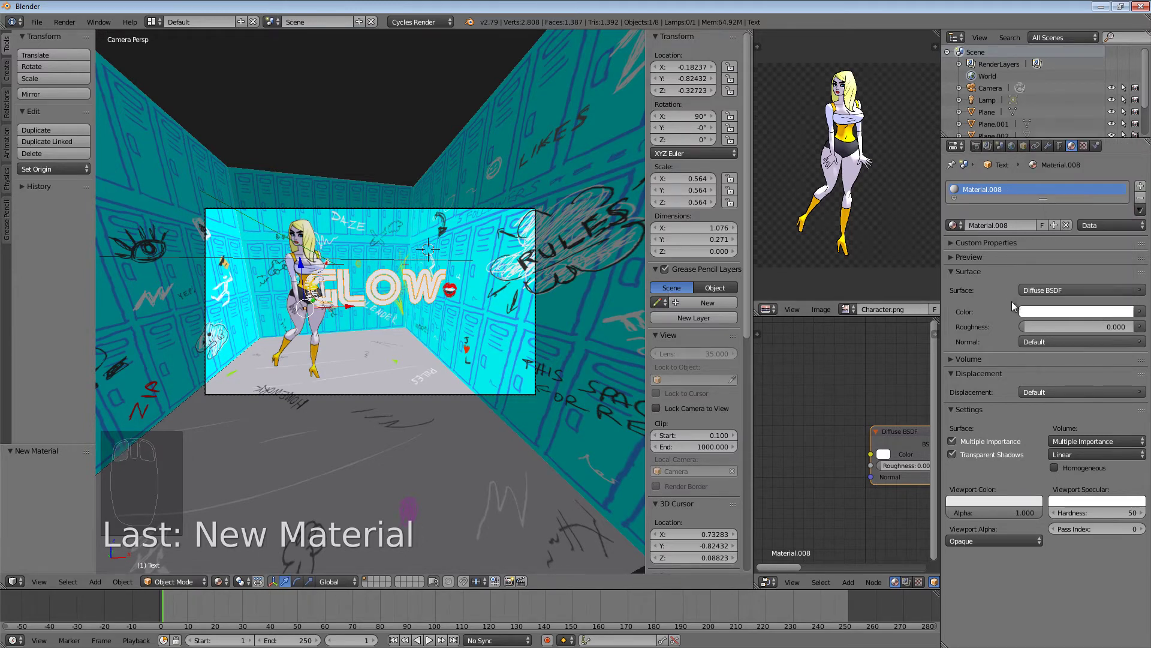
- Select the text together with the camera as the active object, and copy all the camera's rotation values to the text
middle_drag(427, 285, 384, 332)
scroll(427, 299, down, 4)
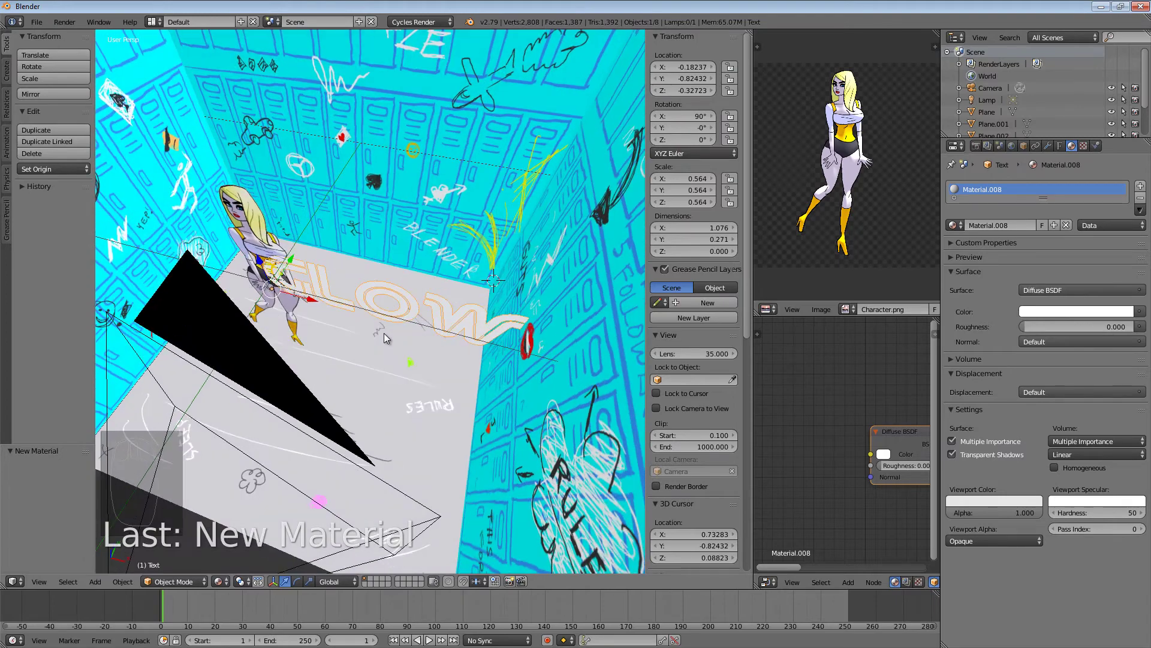
right_click(384, 288)
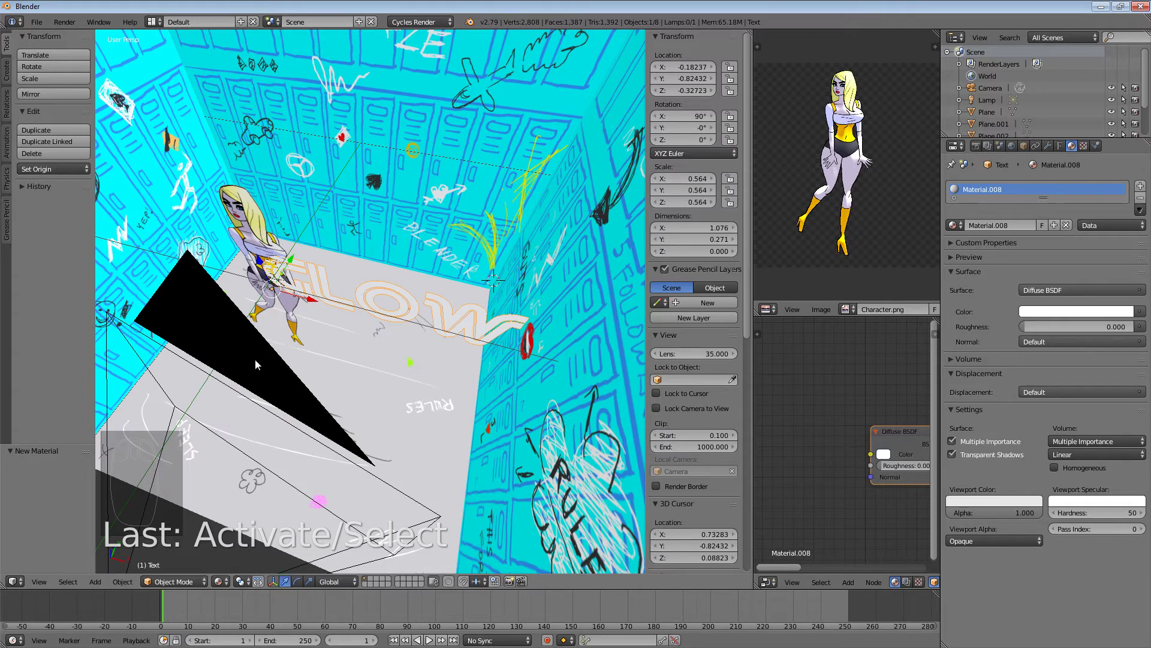
right_click(215, 334)
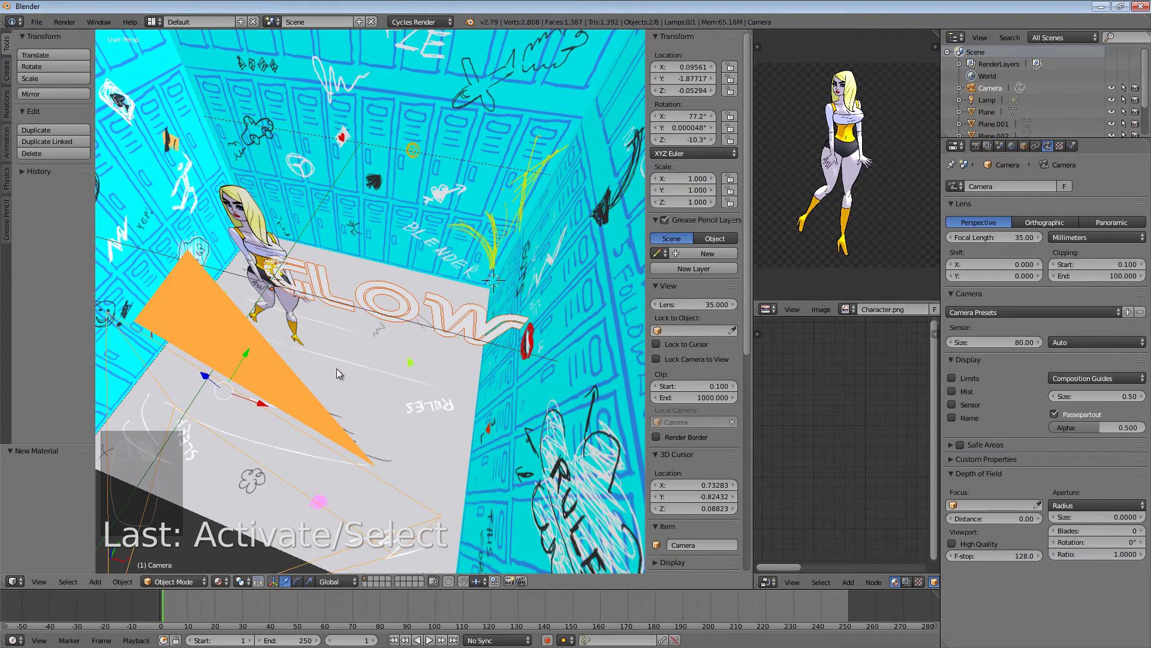
mouse_move(336, 368)
middle_down()
mouse_move(366, 318)
mouse_move(335, 391)
mouse_move(337, 366)
middle_up()
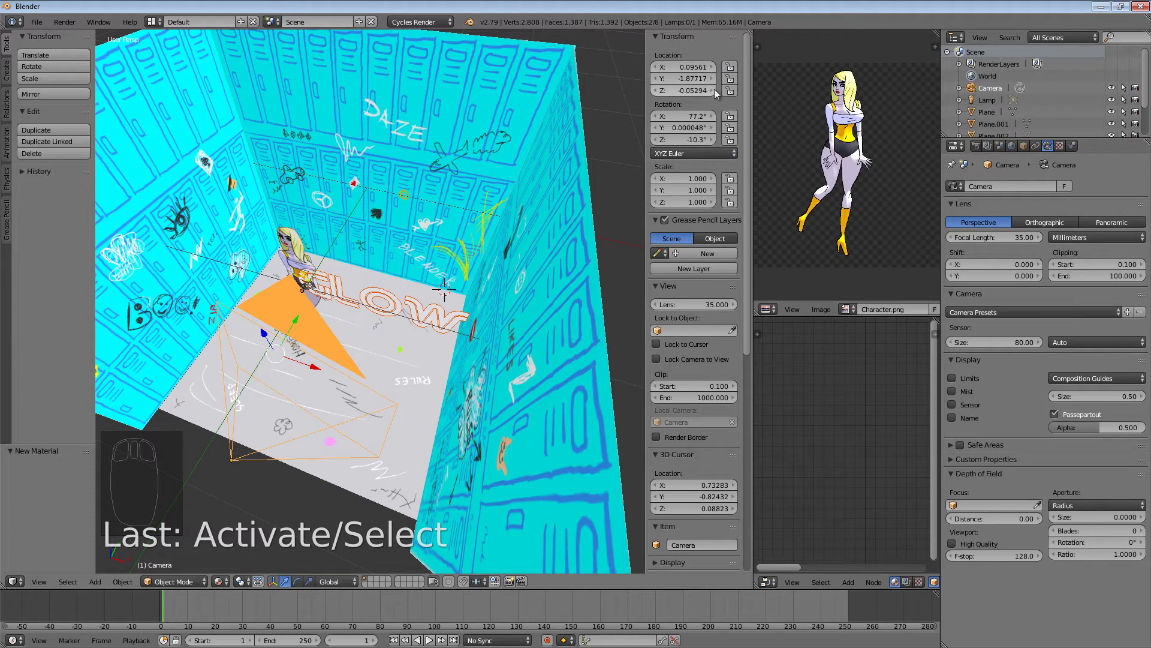
scroll(745, 87, down, 4)
scroll(746, 120, up, 4)
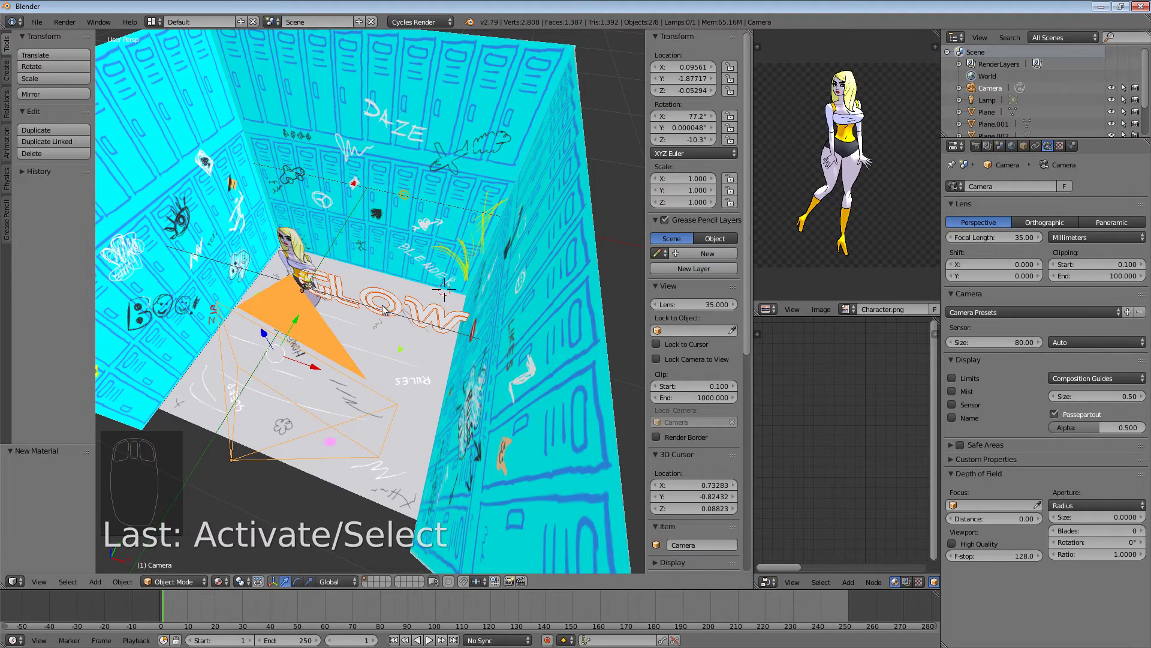
right_click(688, 132)
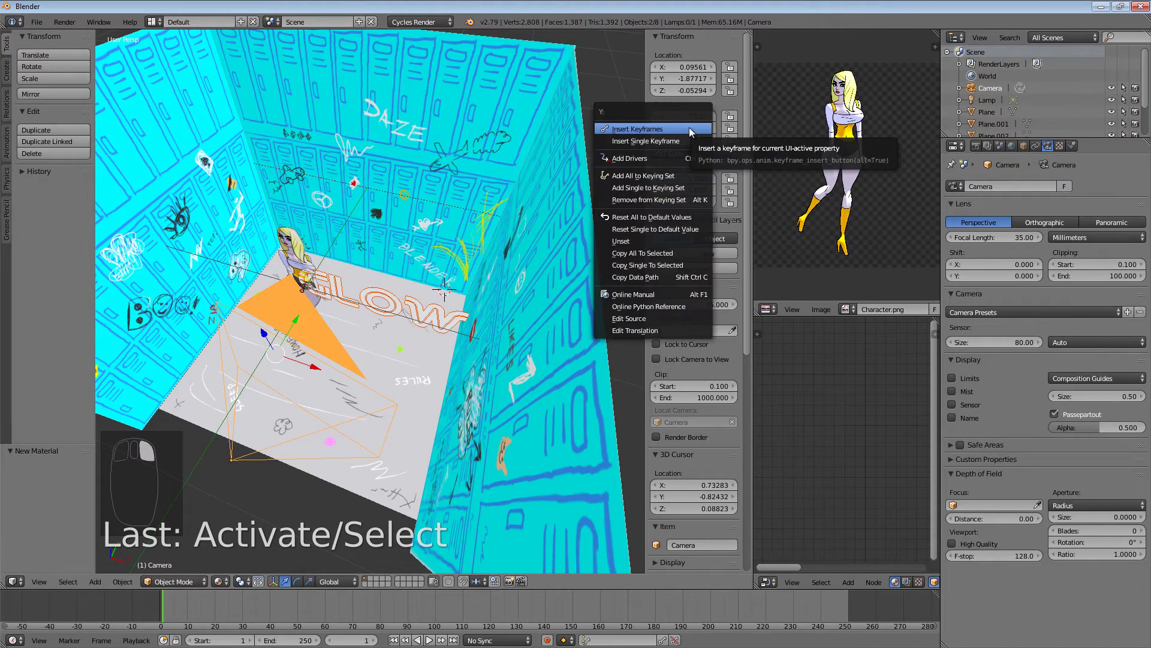
click(664, 253)
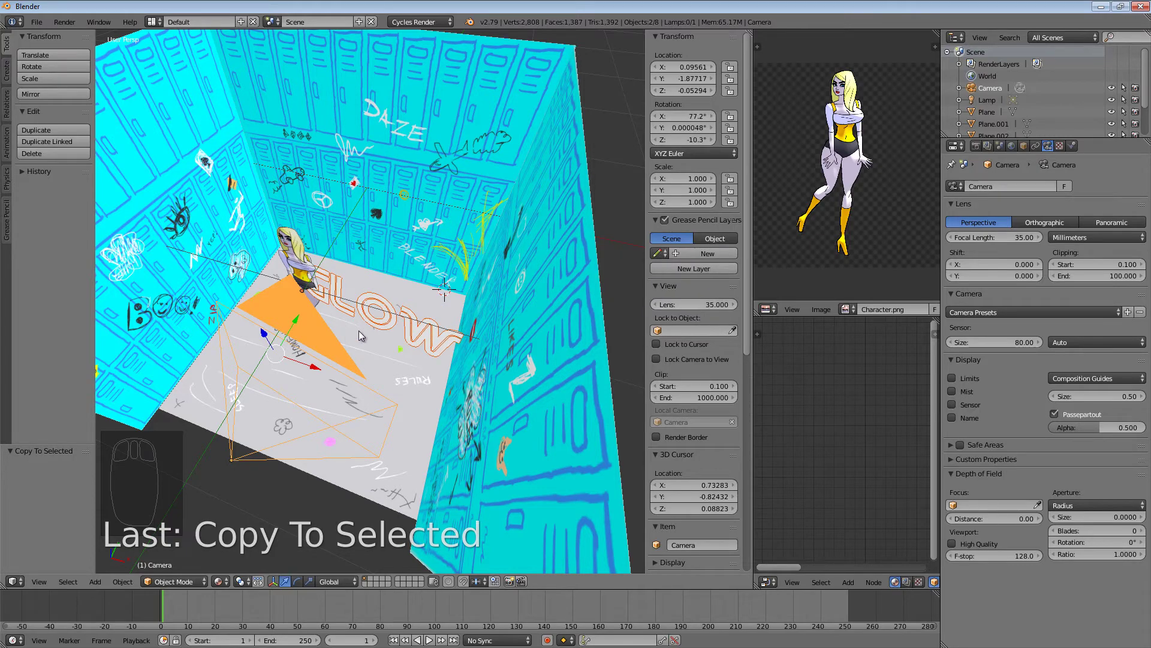
middle_drag(400, 332, 457, 332)
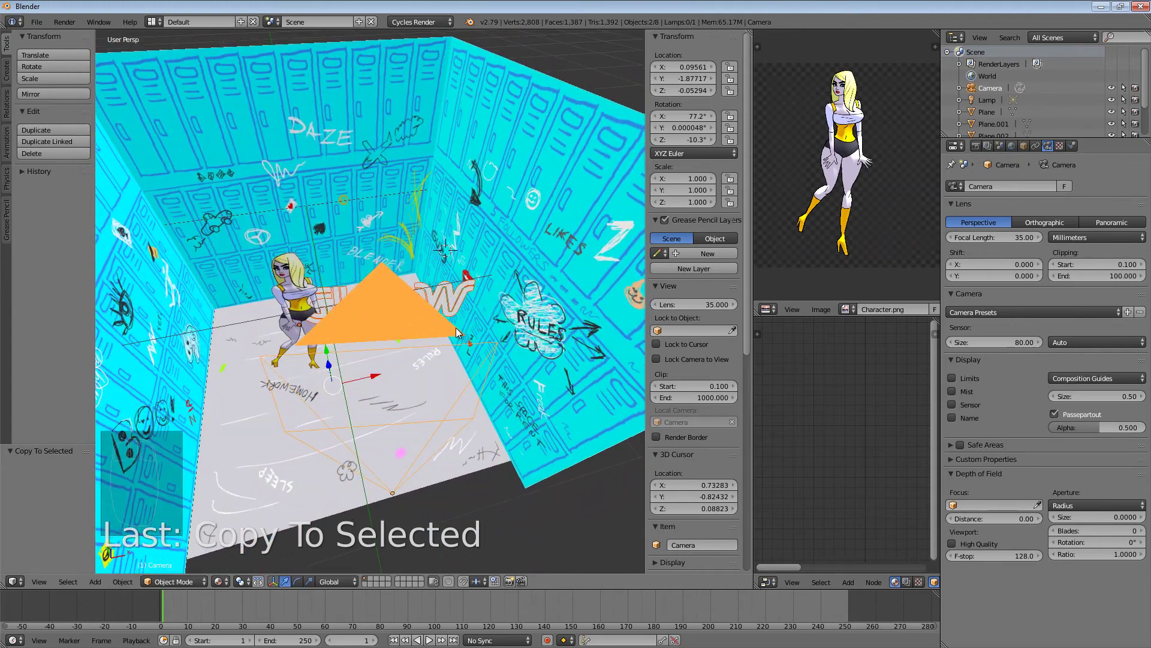
- In camera view, select only the GLOW text and move it up to about Z -0.167 and right to about X -0.053
key(KP_0)
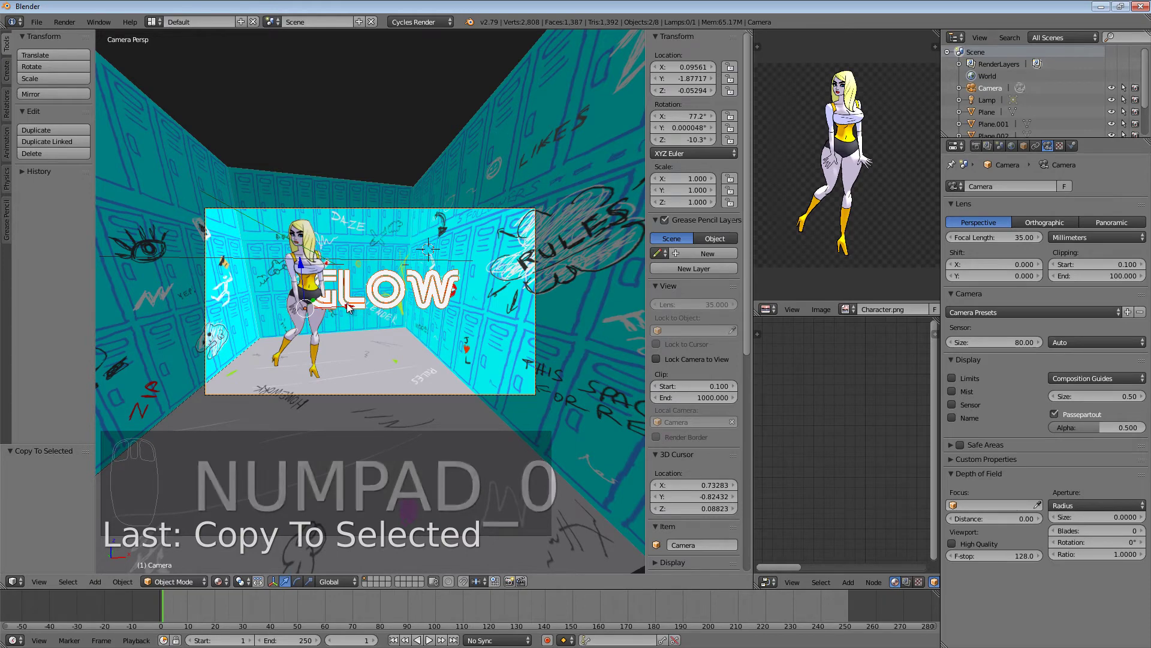
drag(353, 311, 345, 310)
key(ctrl+z)
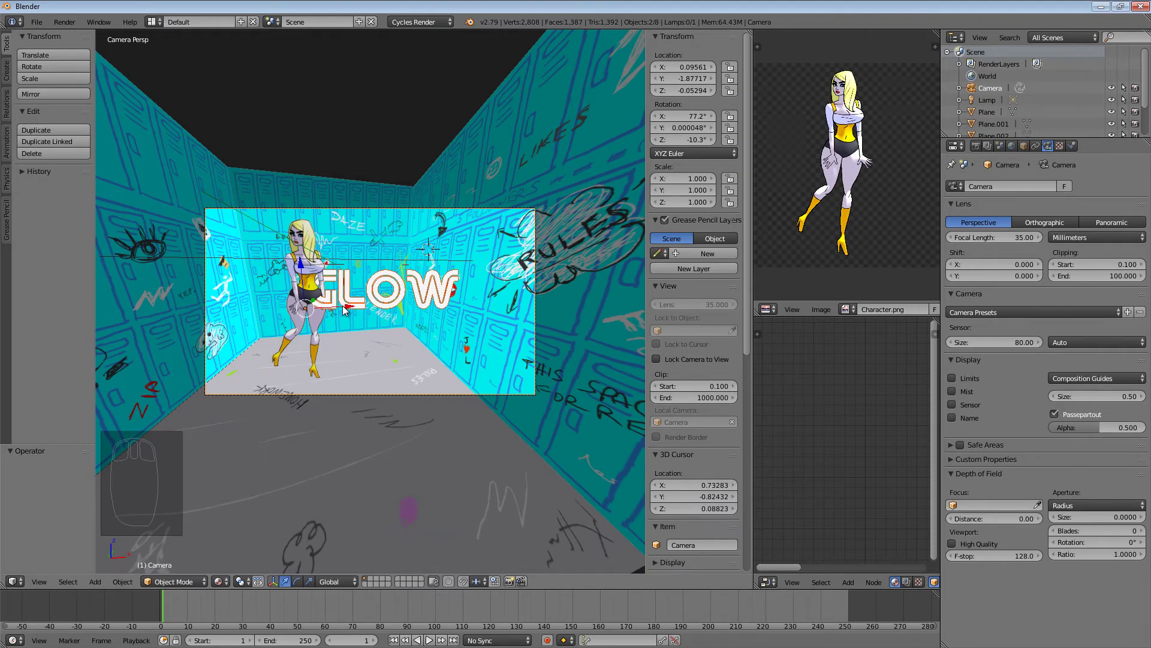
key(a)
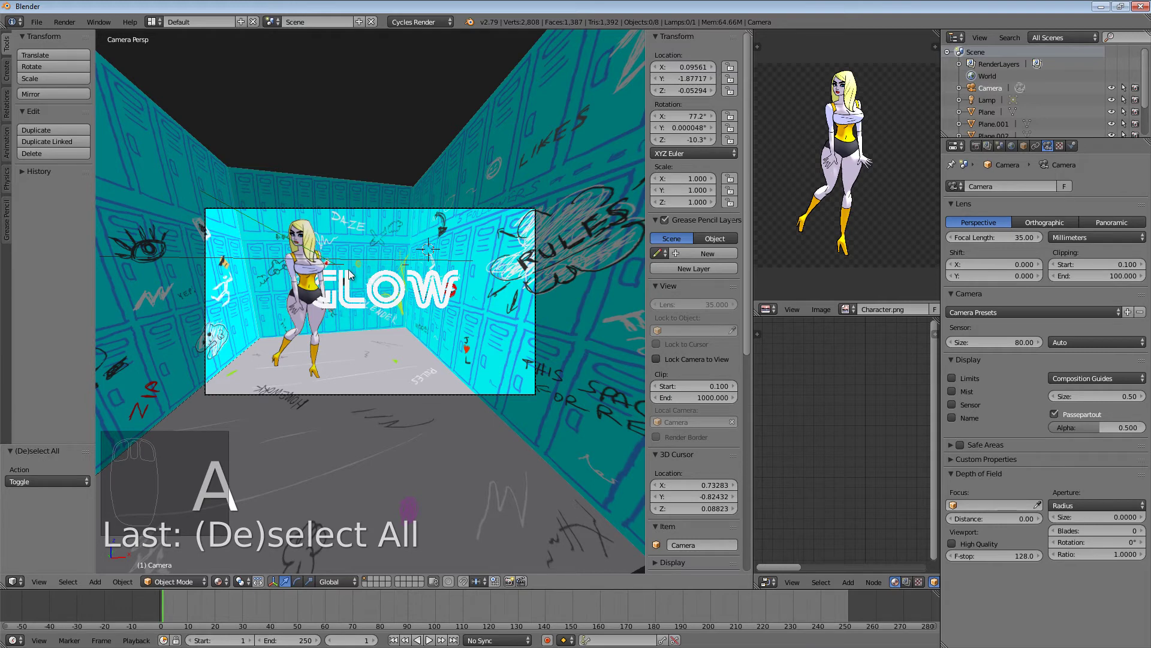
right_click(384, 279)
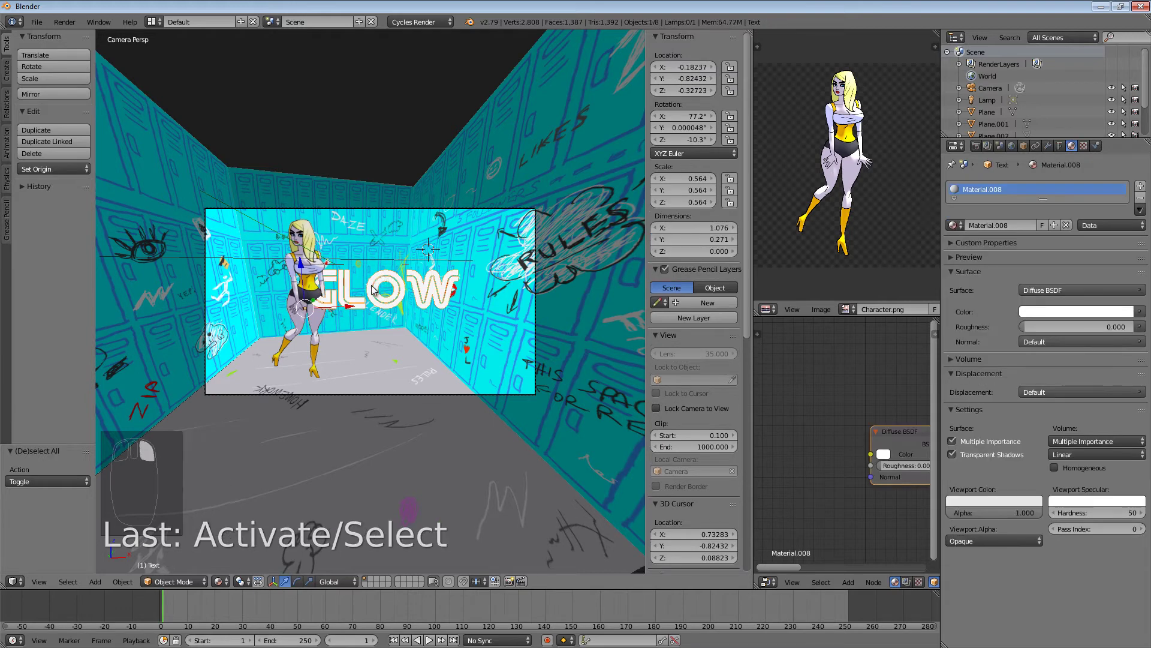
mouse_move(303, 268)
mouse_down()
mouse_move(306, 245)
mouse_move(307, 255)
mouse_up()
drag(347, 287, 367, 291)
click(368, 290)
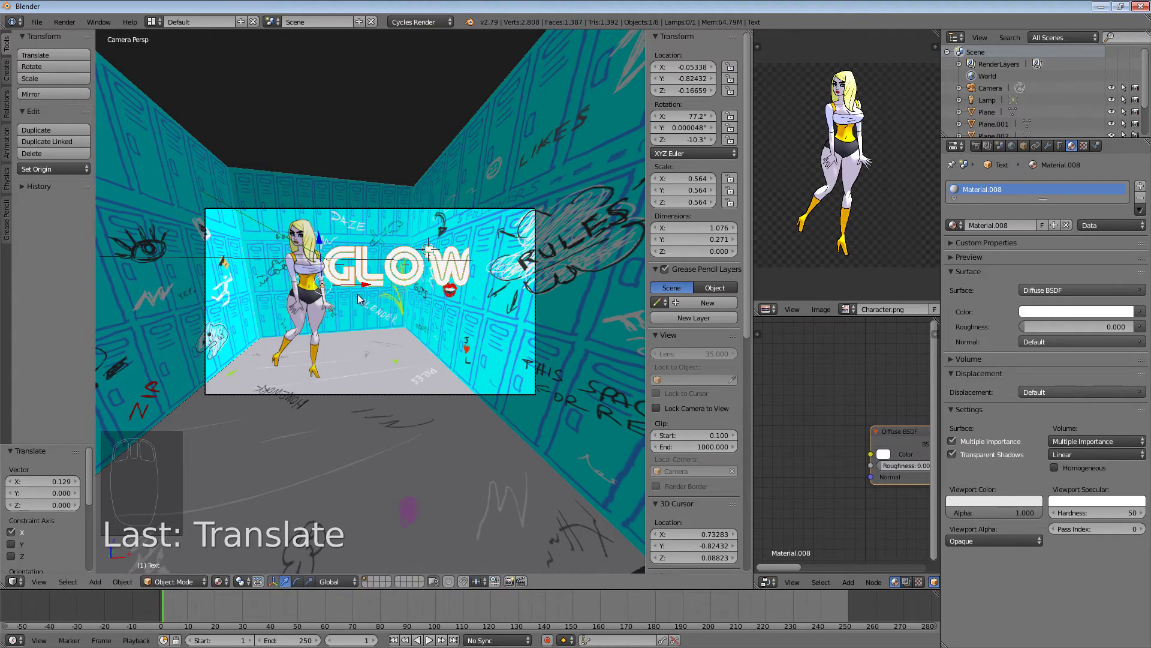
- With the GLOW text selected, switch the transform orientation to Local
mouse_move(350, 308)
middle_down()
mouse_move(365, 369)
mouse_move(354, 430)
mouse_move(360, 307)
middle_up()
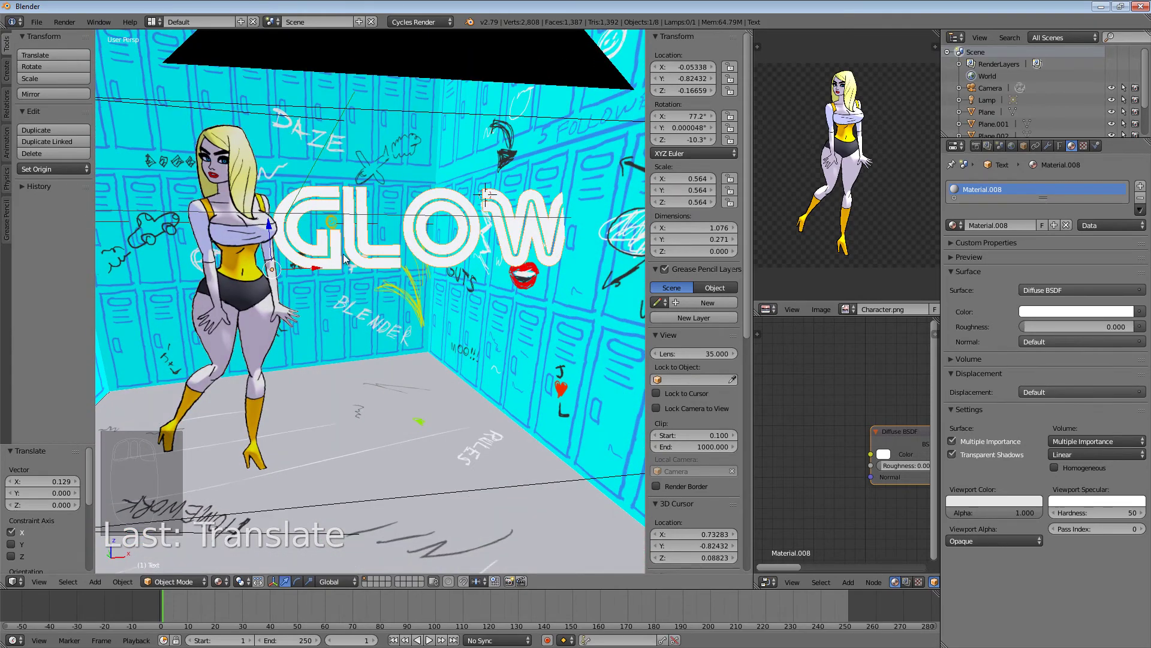
middle_drag(337, 260, 327, 343)
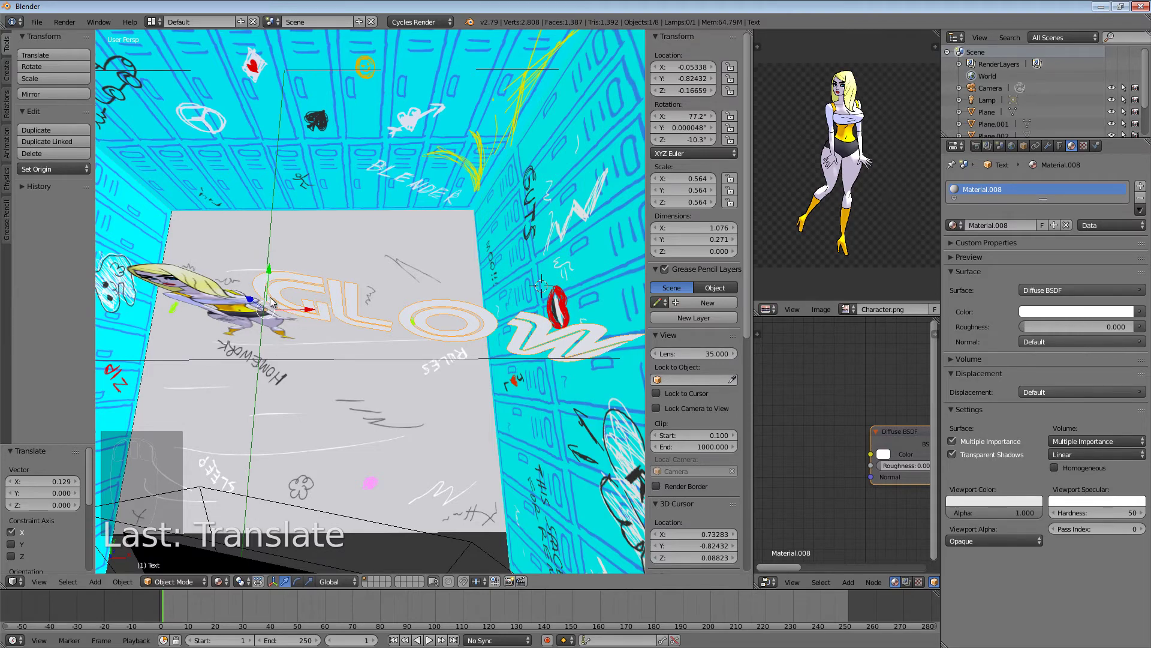
middle_drag(305, 314, 279, 232)
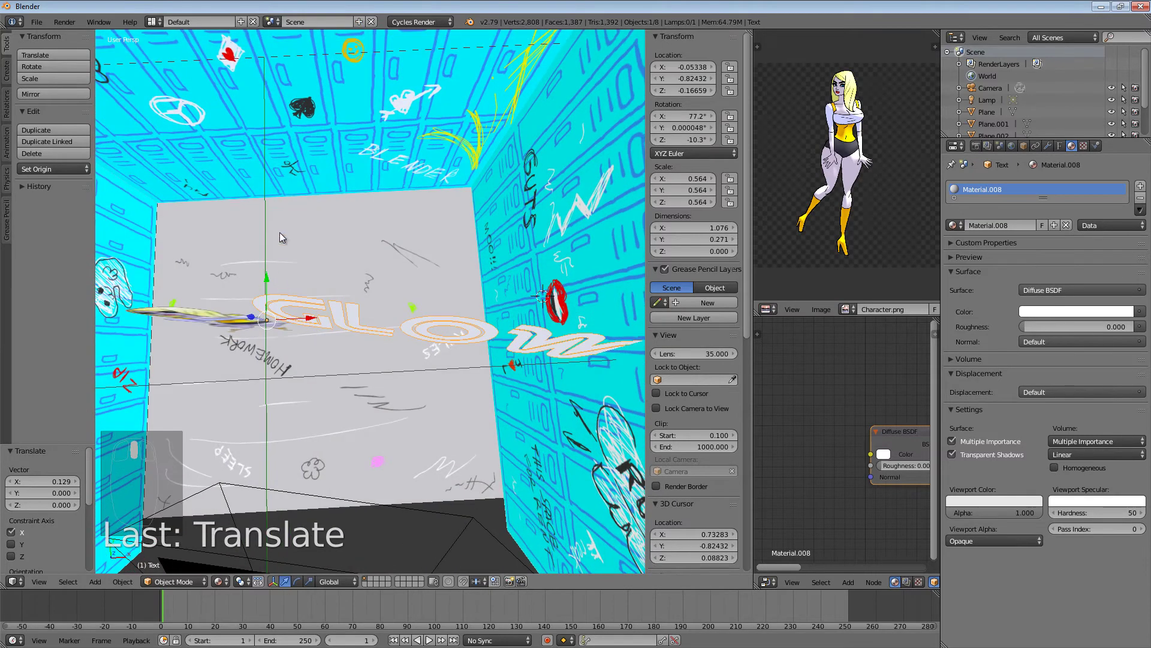
scroll(286, 312, down, 3)
scroll(303, 311, down, 2)
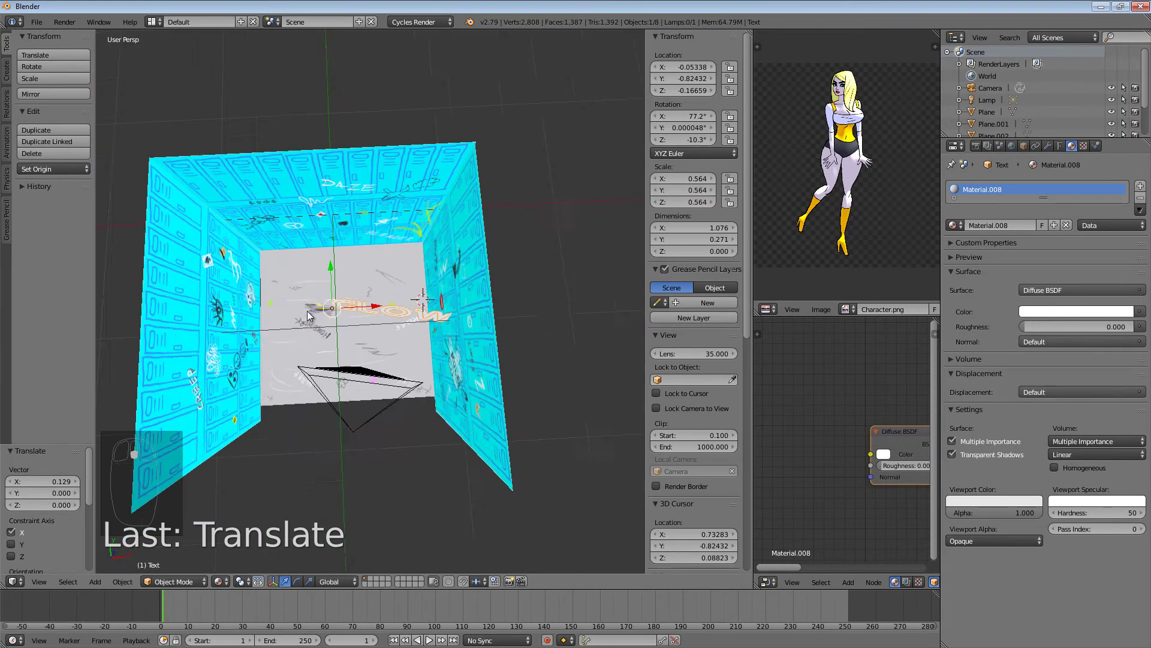
scroll(307, 310, up, 5)
scroll(320, 342, up, 1)
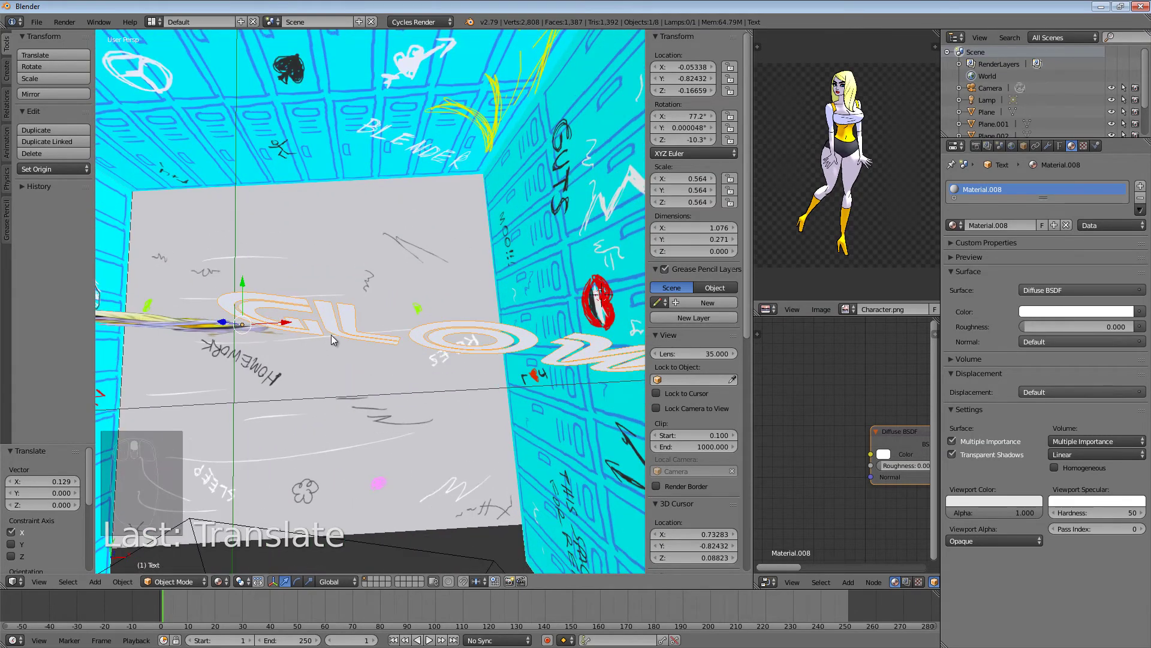
middle_drag(331, 335, 347, 315)
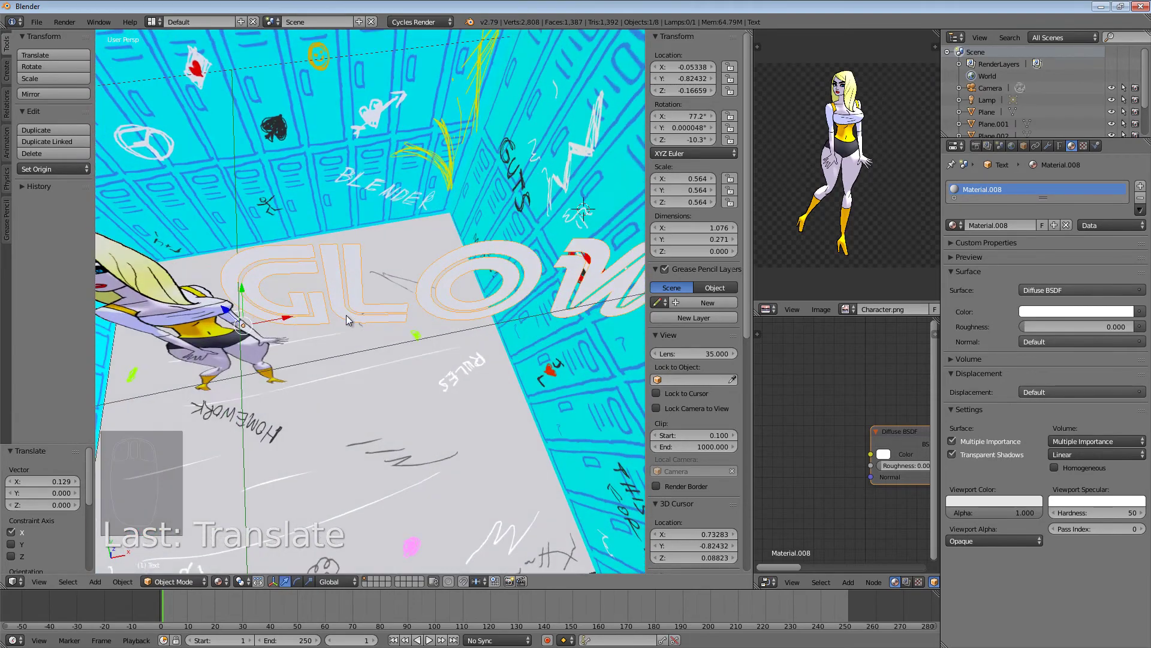
right_click(355, 276)
right_click(276, 268)
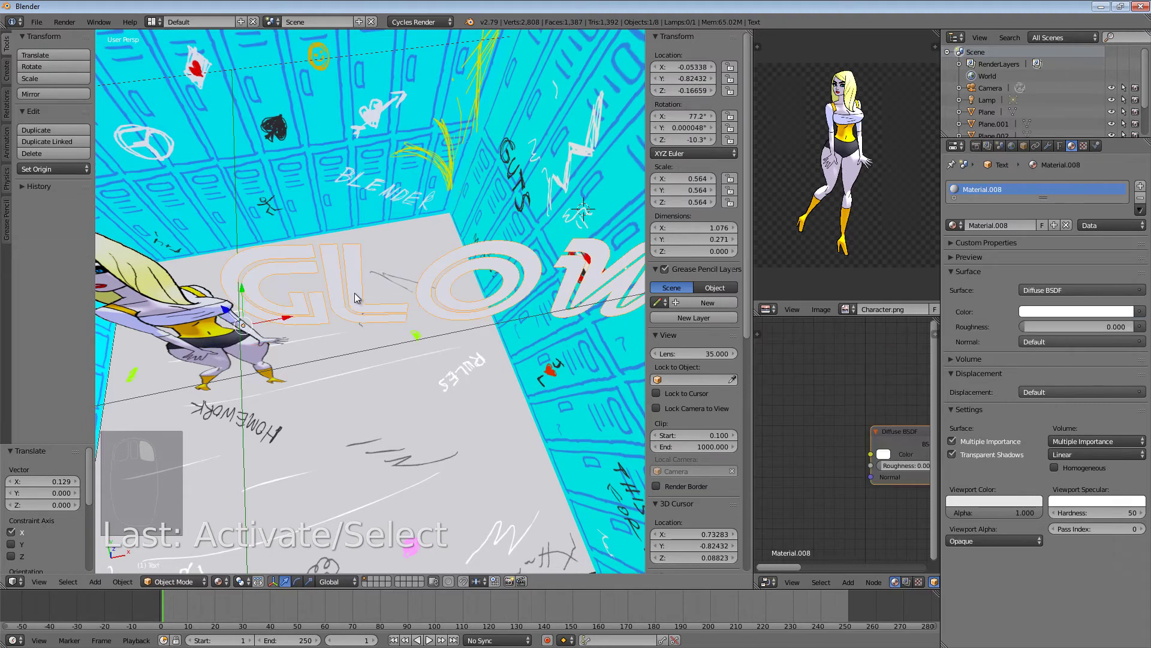
click(329, 582)
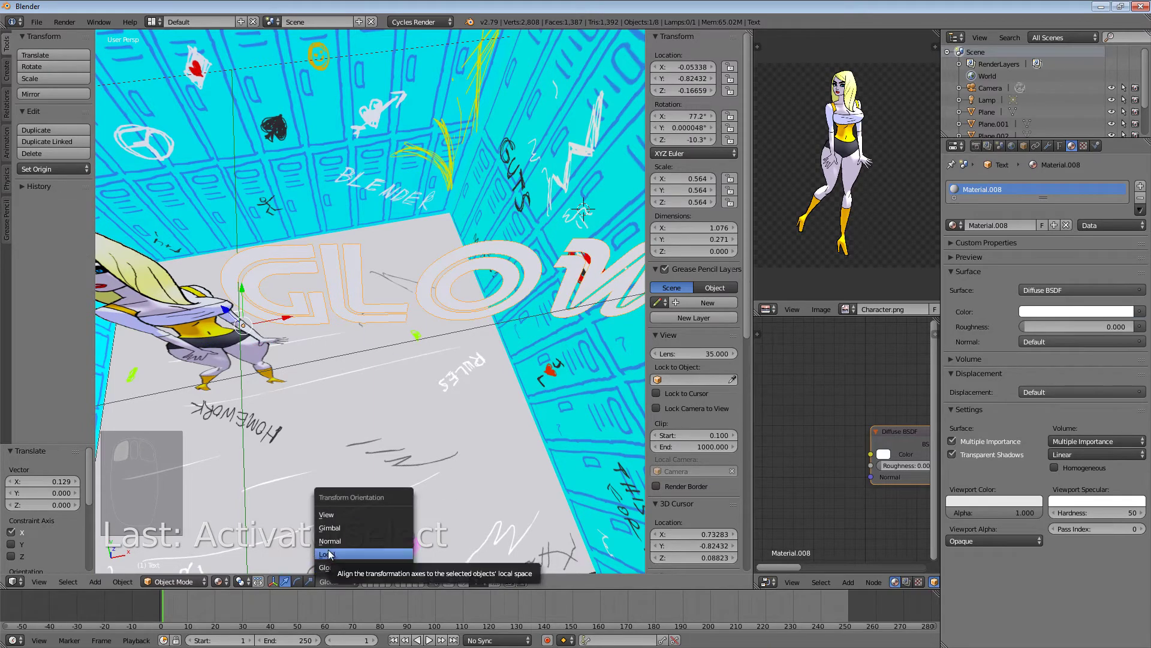
click(327, 554)
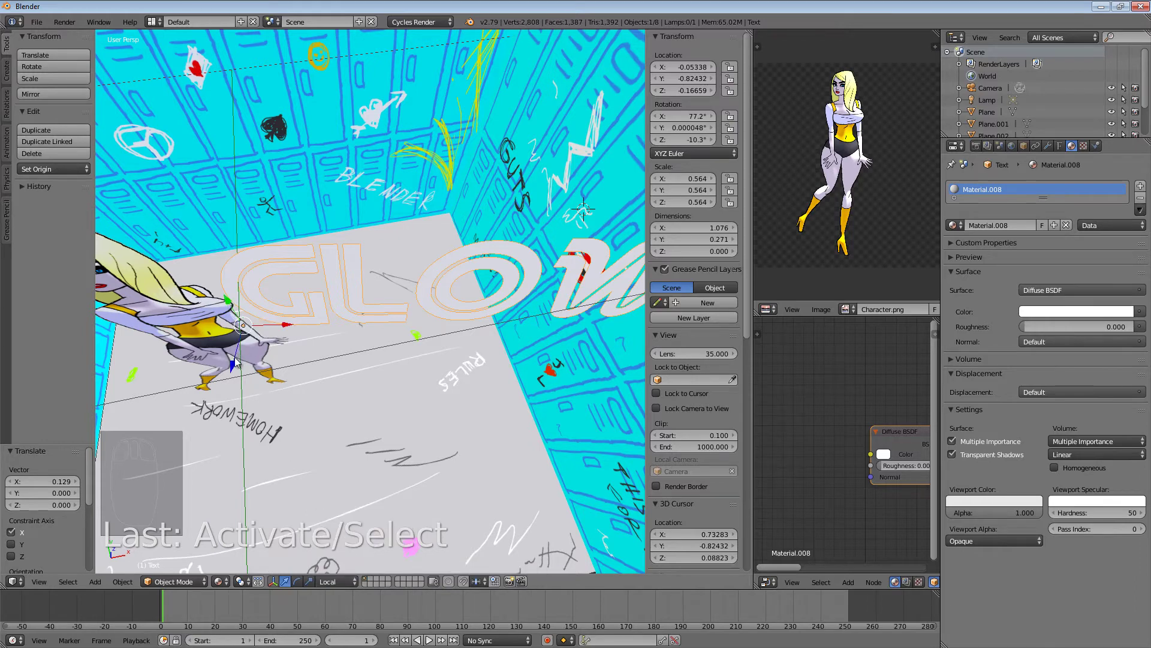
- Move the text along its local Z axis toward the camera, to about X -0.073, Y -0.935, Z -0.141
drag(235, 357, 210, 383)
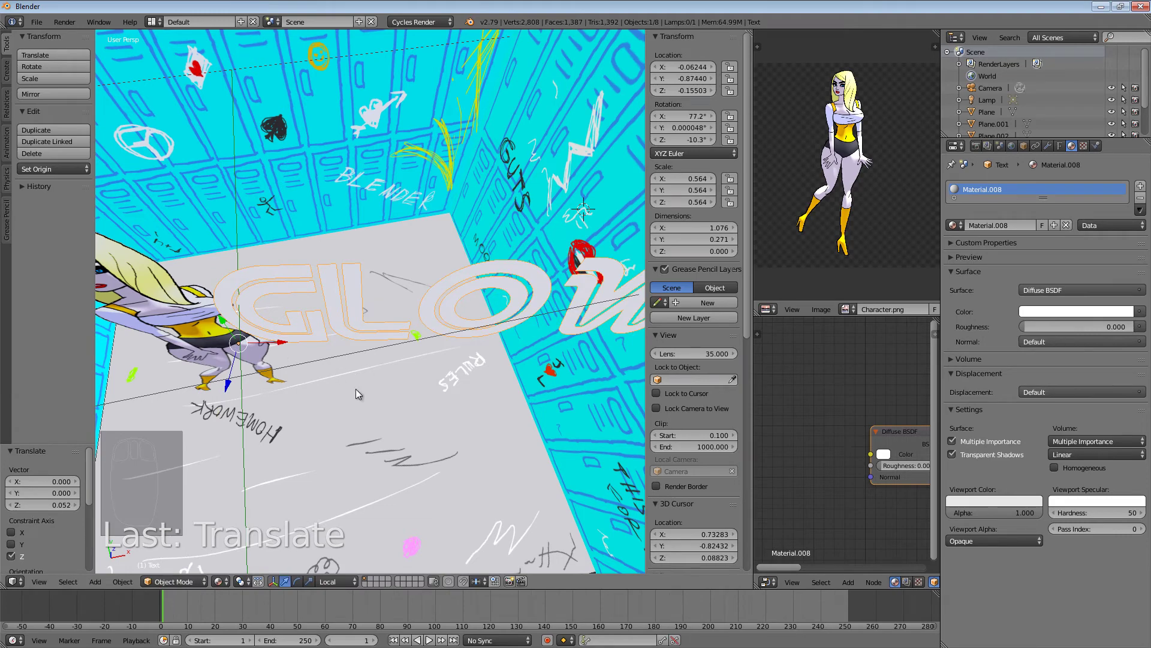
key(KP_0)
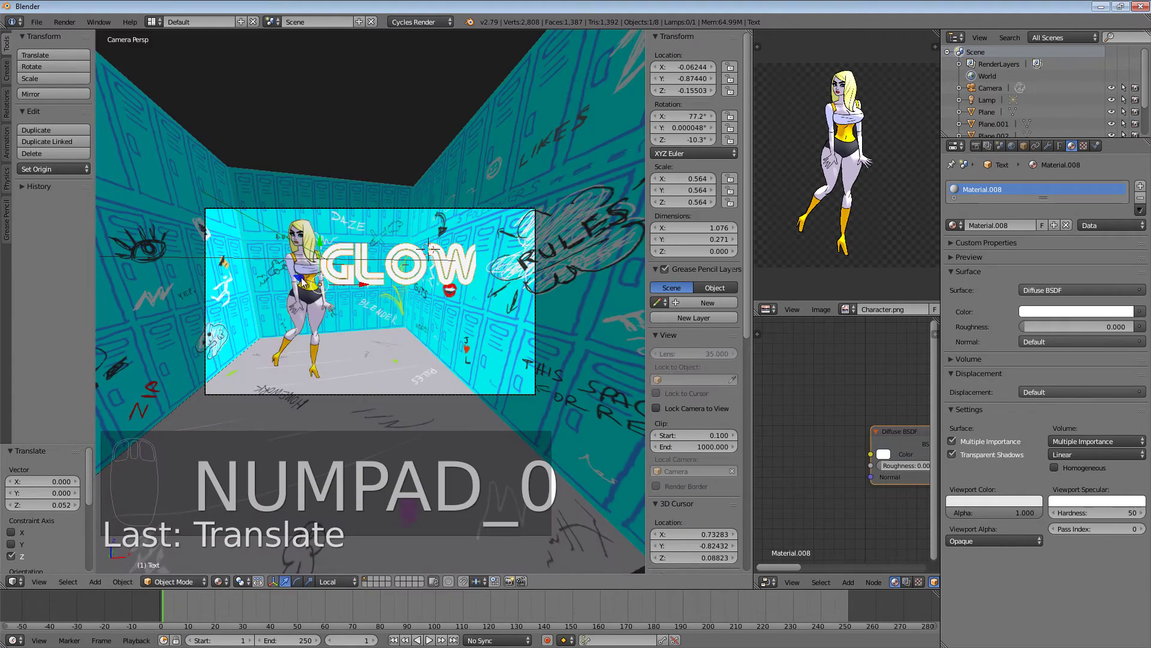
drag(303, 281, 336, 271)
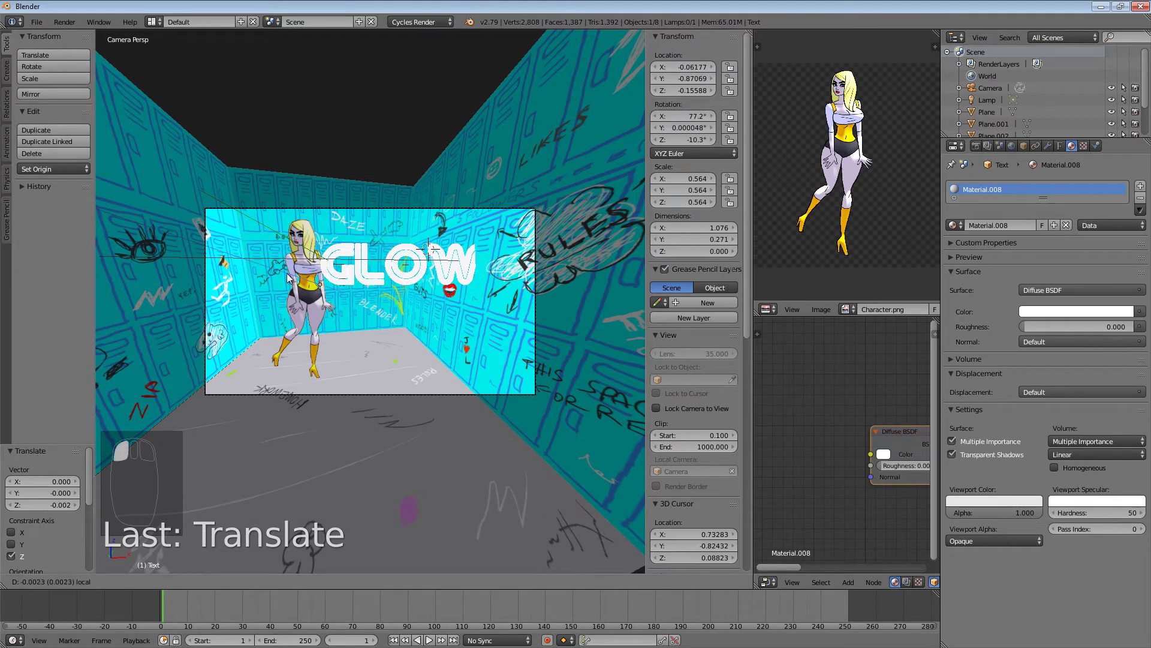
drag(300, 280, 323, 287)
middle_drag(340, 280, 333, 341)
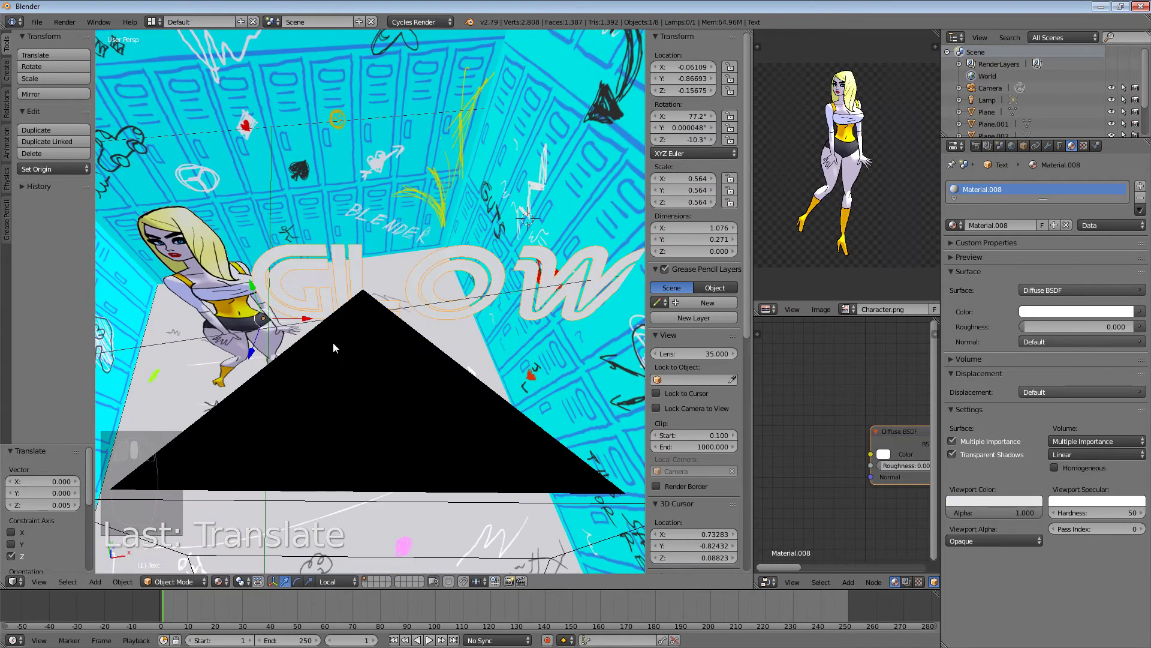
drag(251, 350, 242, 366)
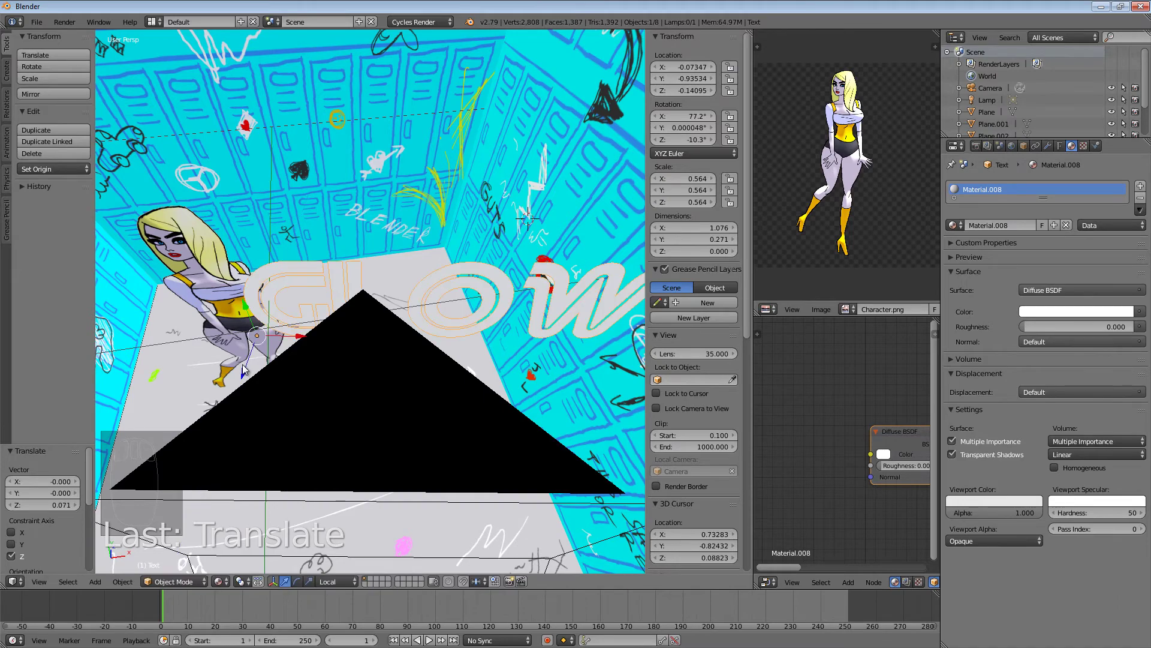
key(KP_0)
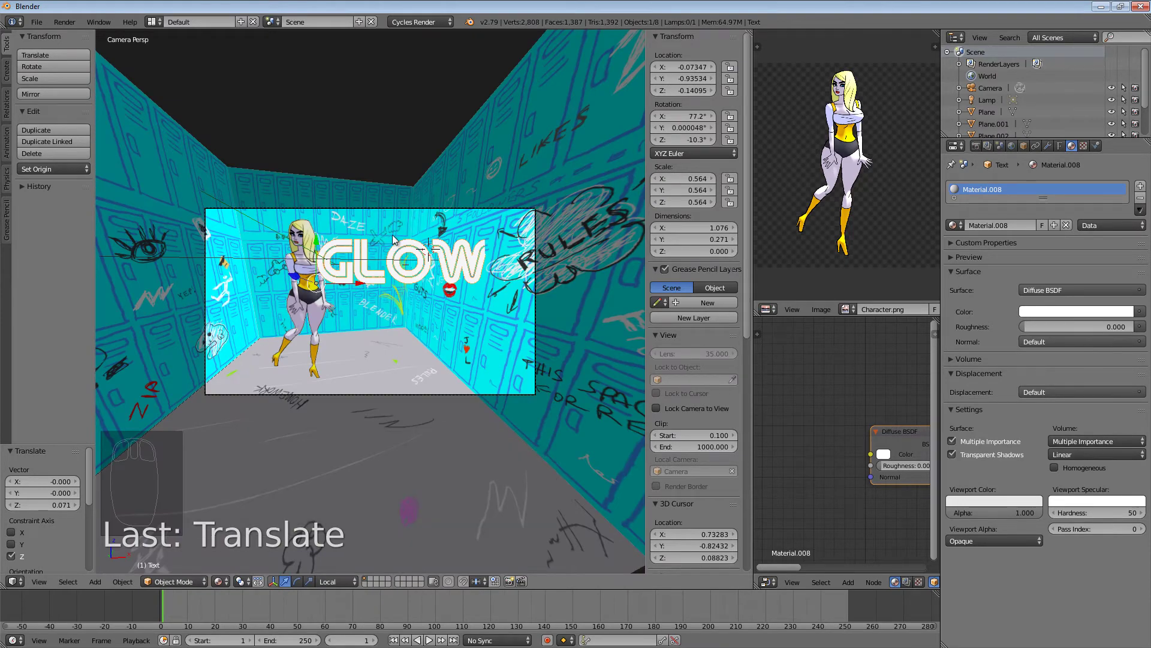
- Select the GLOW text and scale it down uniformly to about 0.436
click(367, 249)
right_click(367, 251)
right_click(406, 262)
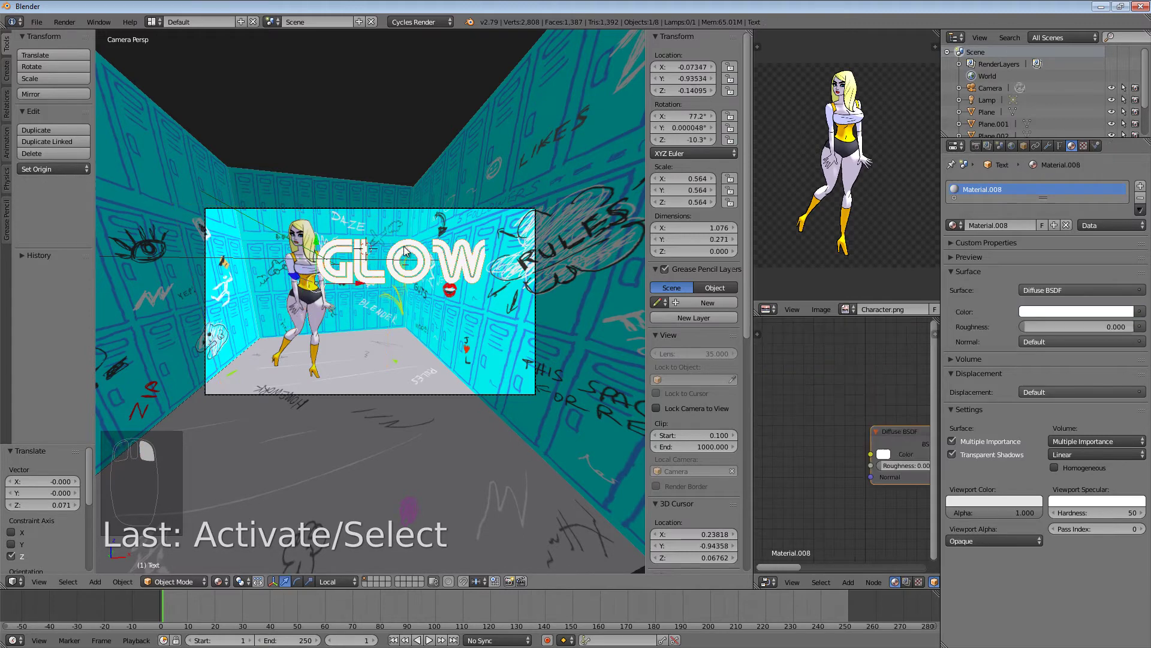
key(s)
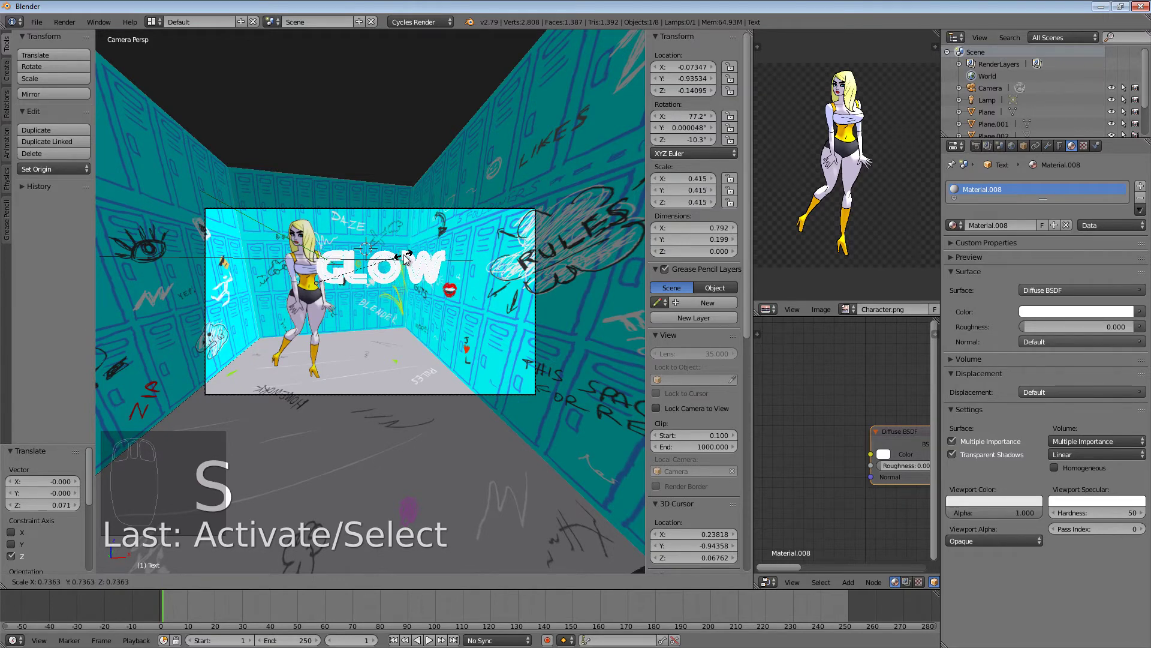
click(408, 257)
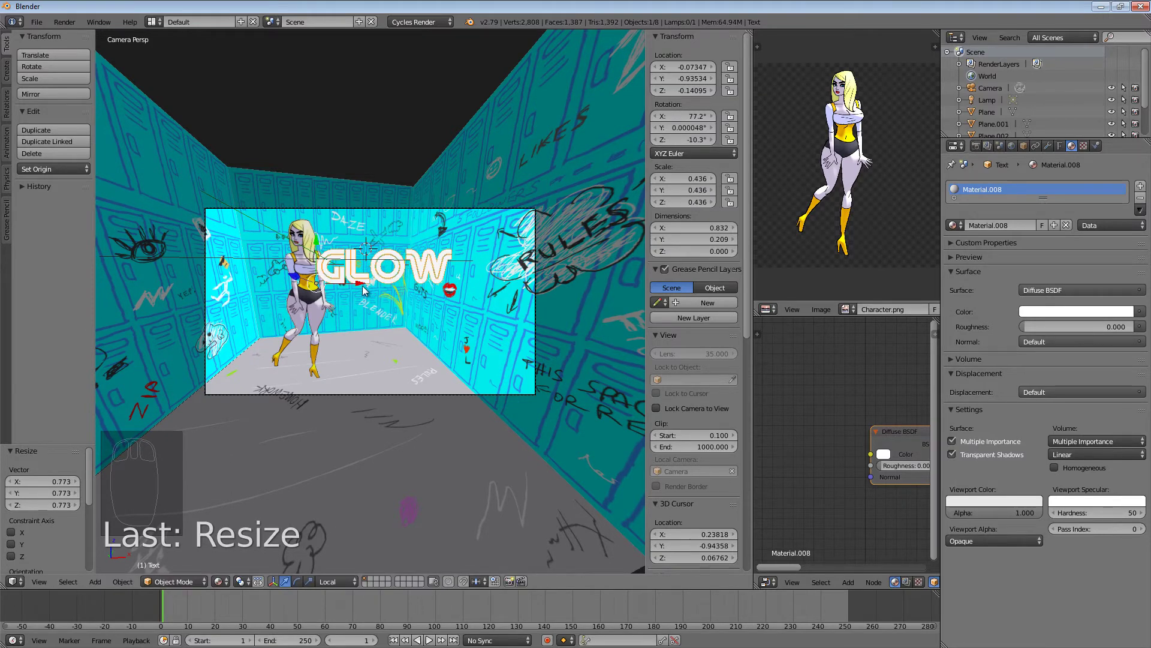
- Move the text about 0.130 along its local X axis, away from the character
key(g)
key(x)
key(x)
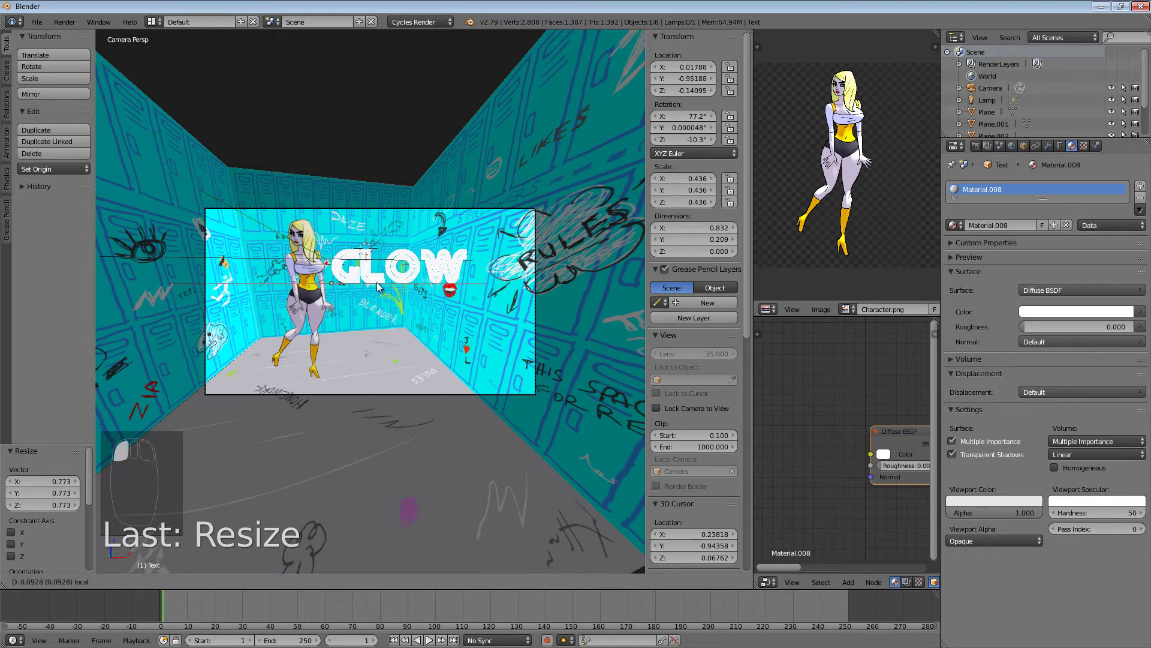
click(384, 286)
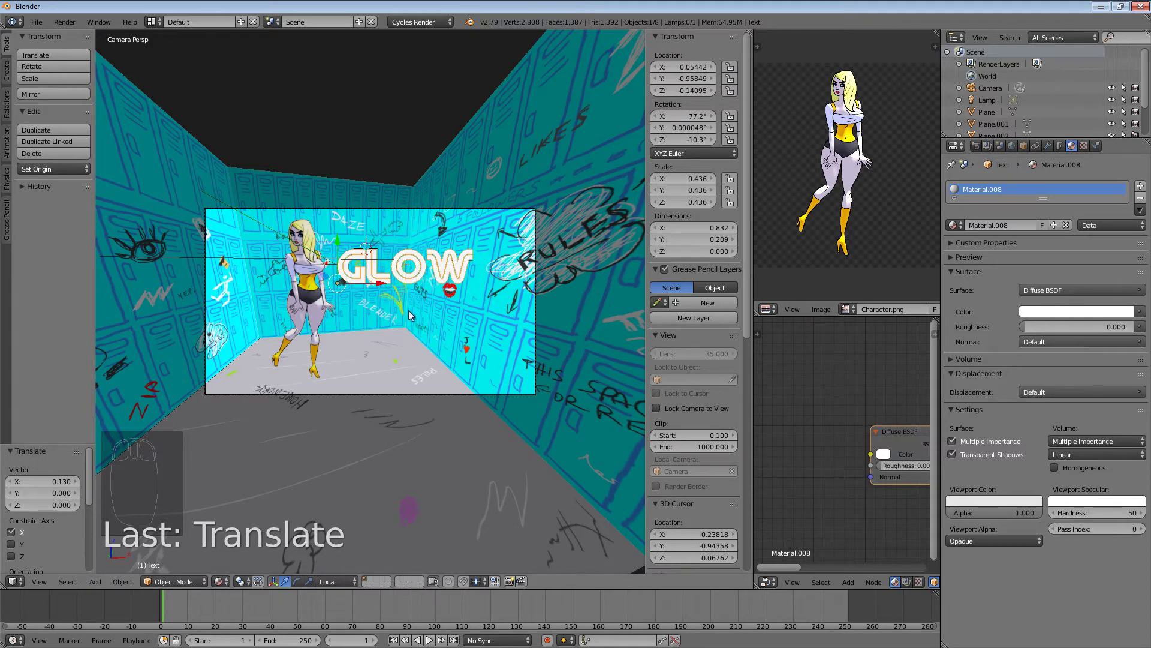
- Lock the camera to the view and adjust the camera's framing of the character and the title
middle_drag(408, 321, 399, 320)
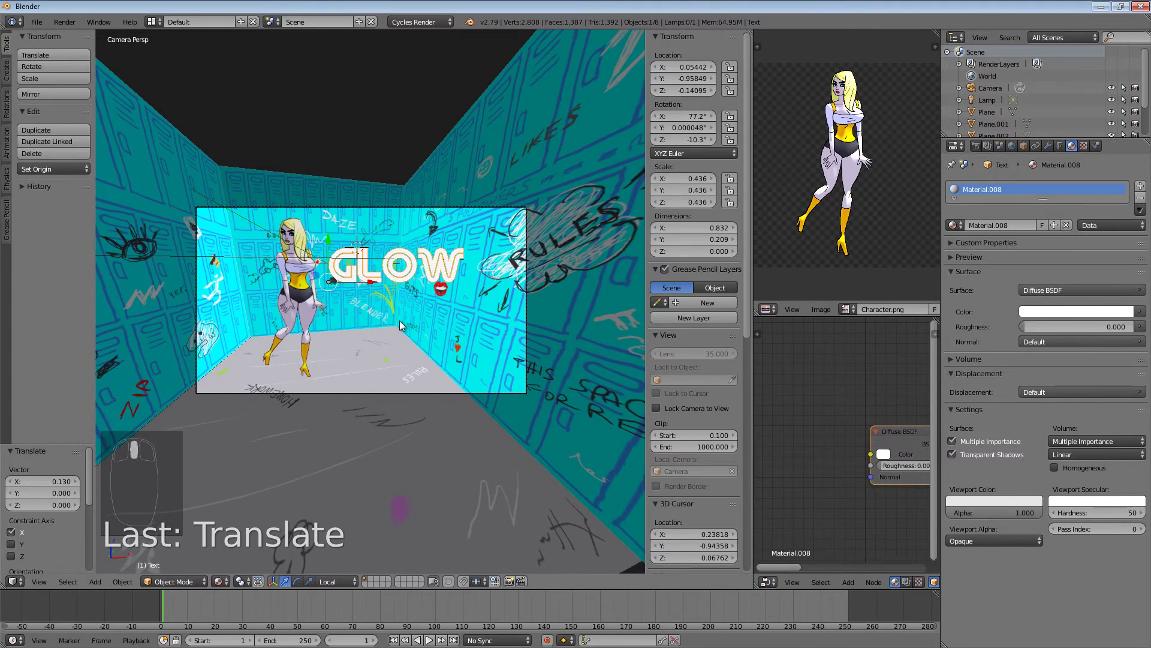
click(656, 408)
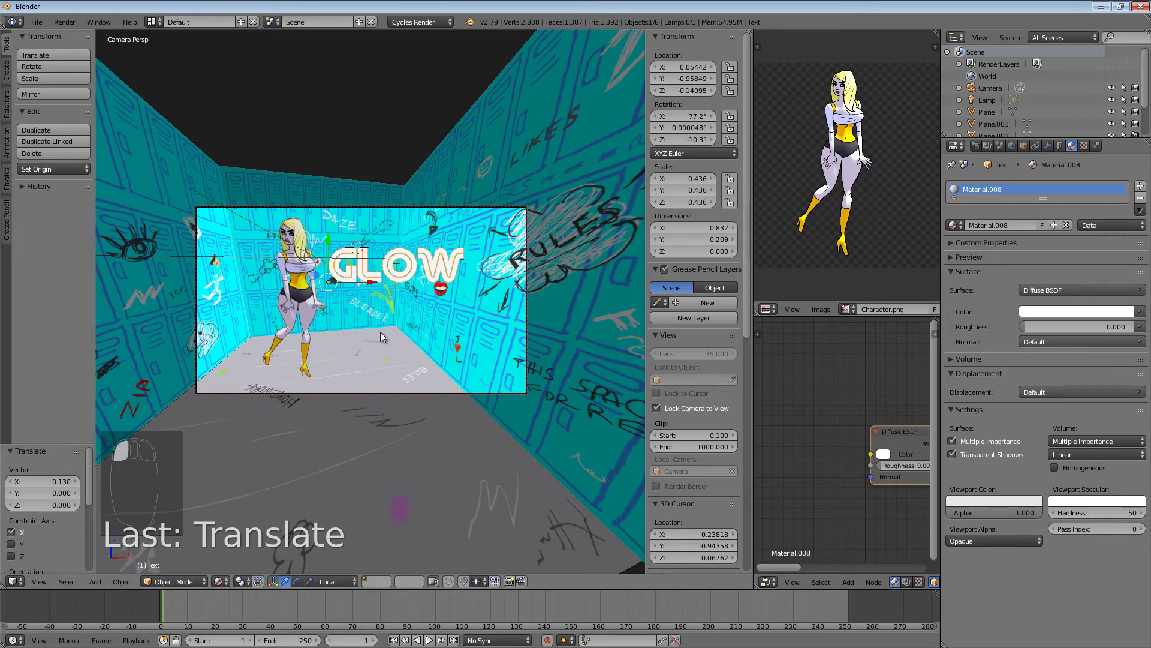
mouse_move(380, 332)
middle_down()
mouse_move(361, 333)
mouse_move(402, 332)
mouse_move(377, 330)
middle_up()
scroll(375, 334, down, 3)
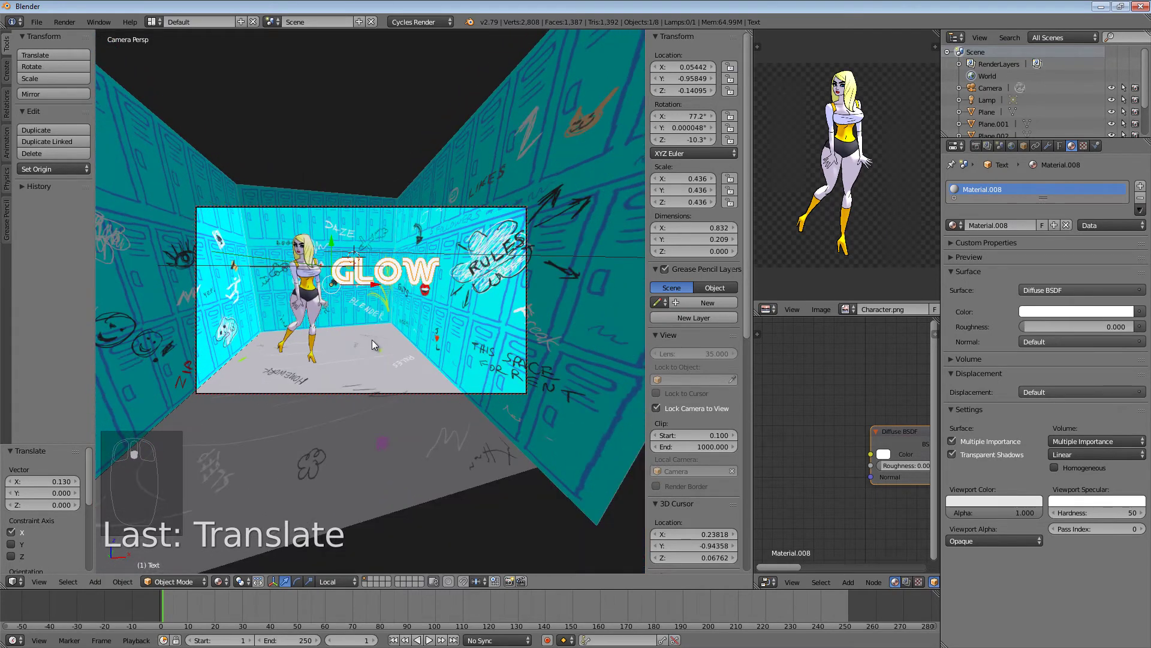
scroll(372, 339, up, 3)
mouse_move(372, 337)
middle_down()
mouse_move(361, 334)
mouse_move(362, 347)
middle_up()
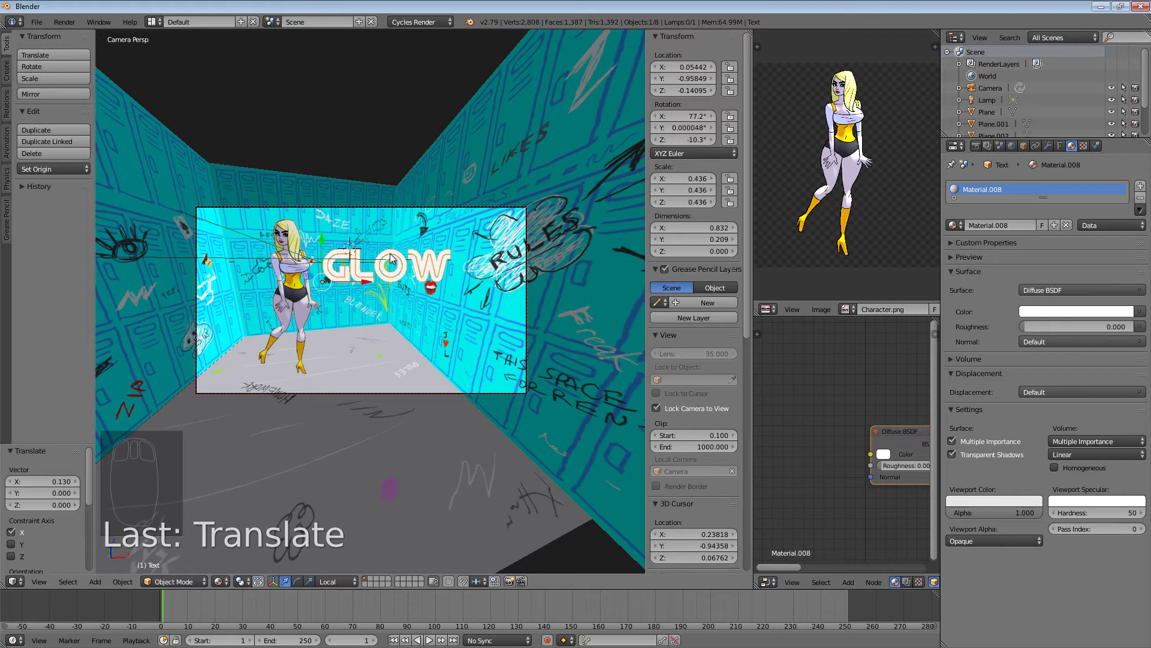
- Shift the text along its local X axis to about X 0.103 and scale it uniformly to about 0.474
drag(366, 286, 374, 289)
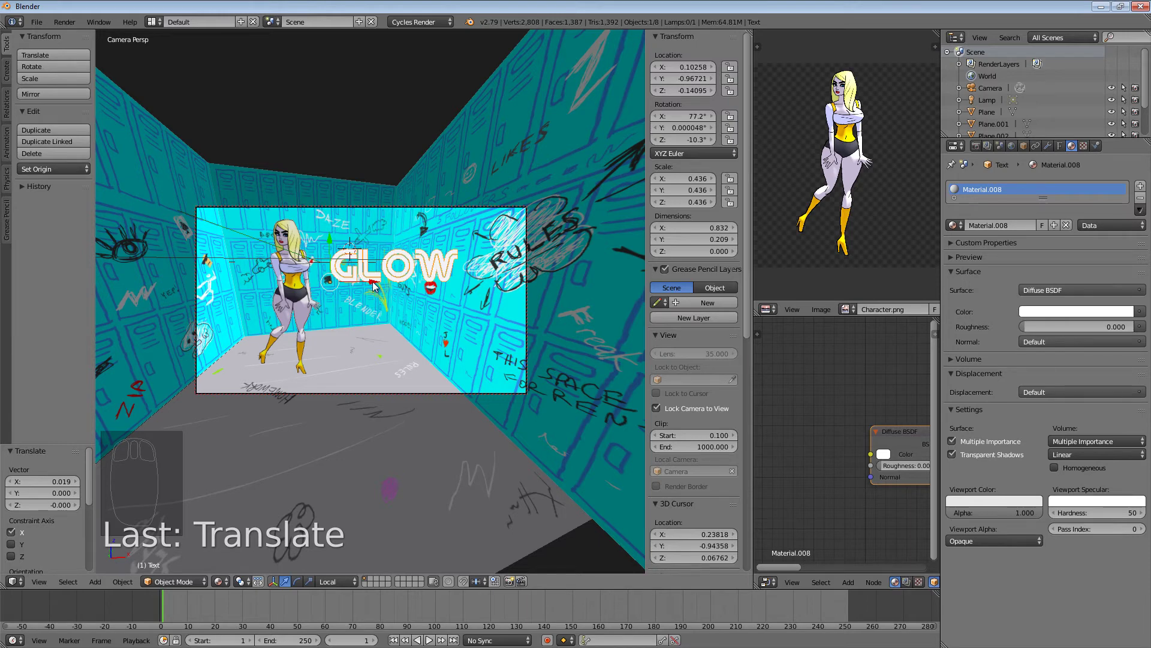
key(s)
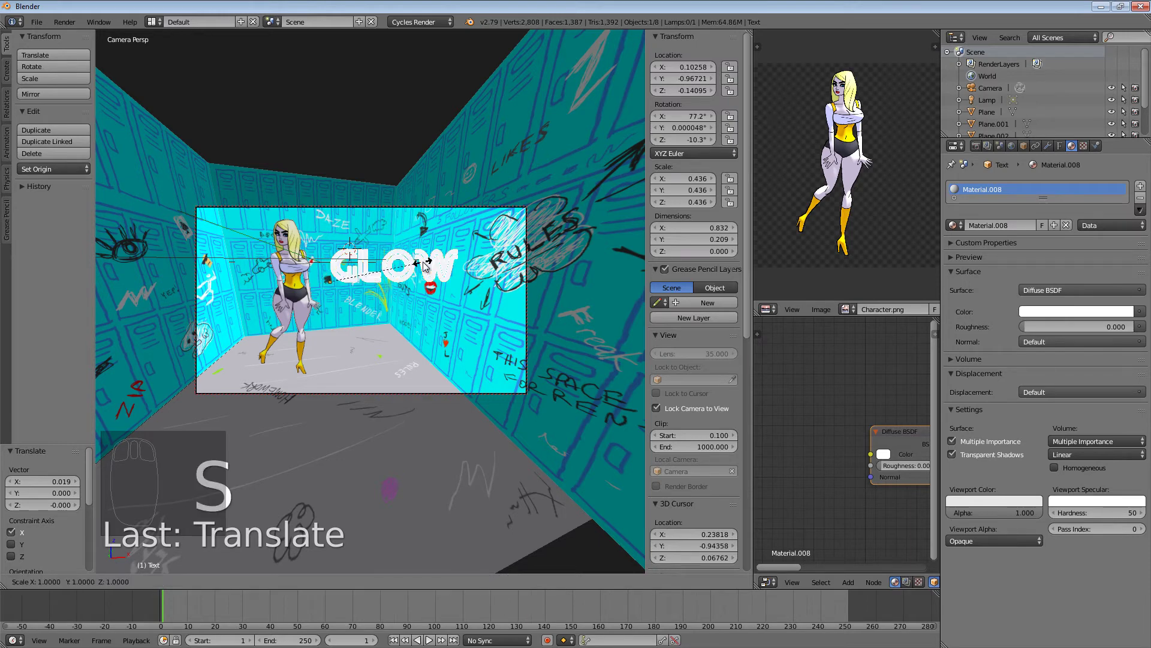
click(432, 259)
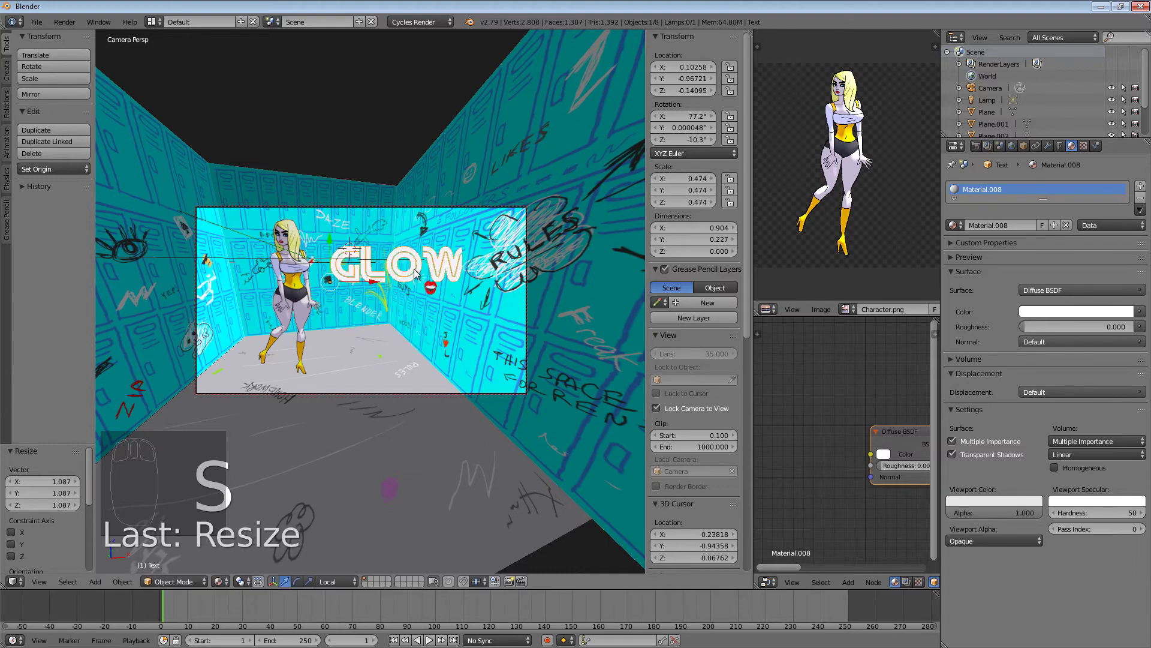
- Move the text slightly along its local Z axis to about Y -0.984, Z -0.137, and bring the camera back to a frontal framing
middle_drag(410, 295, 398, 351)
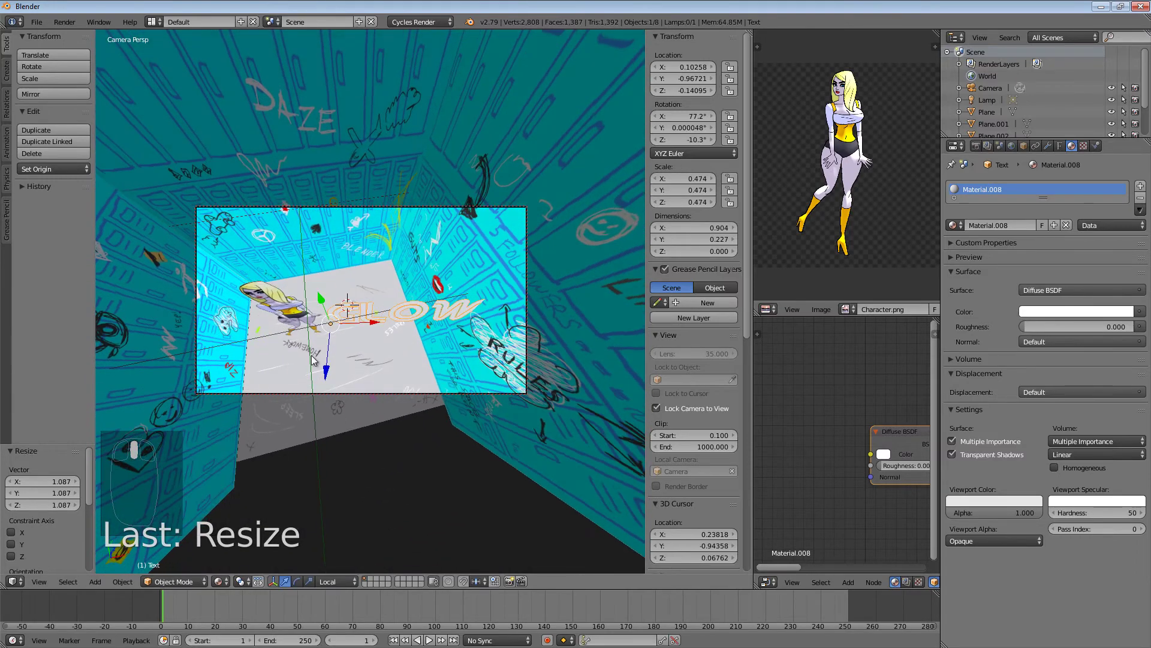
mouse_move(326, 370)
mouse_down()
mouse_move(324, 389)
mouse_move(323, 375)
mouse_up()
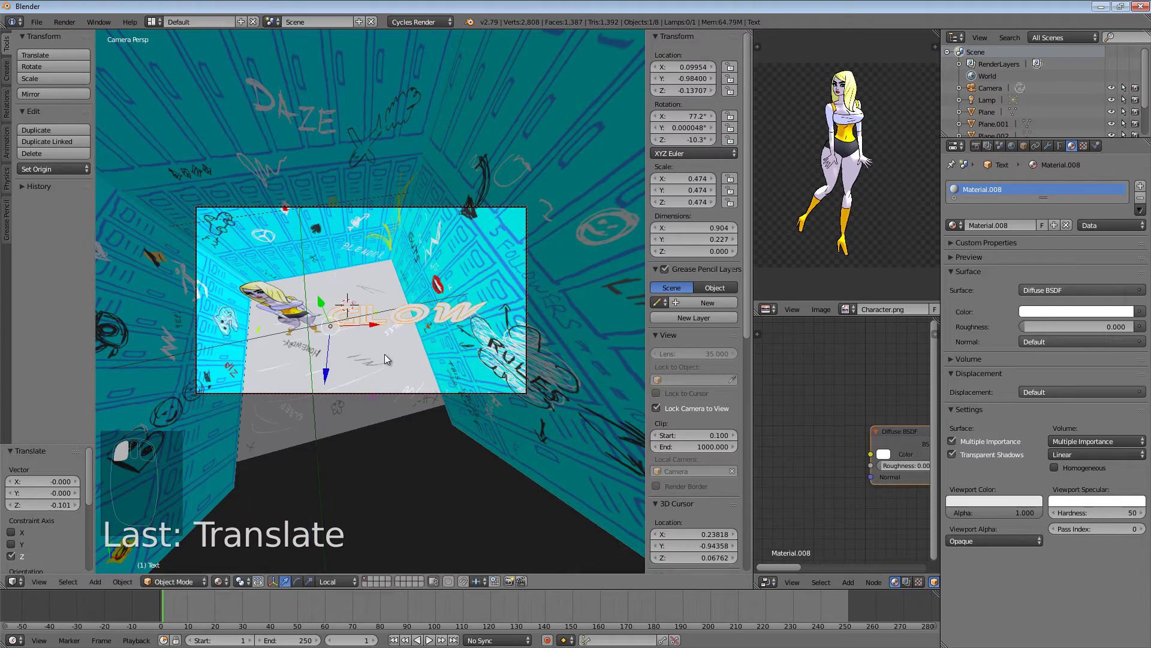
middle_drag(324, 374, 362, 279)
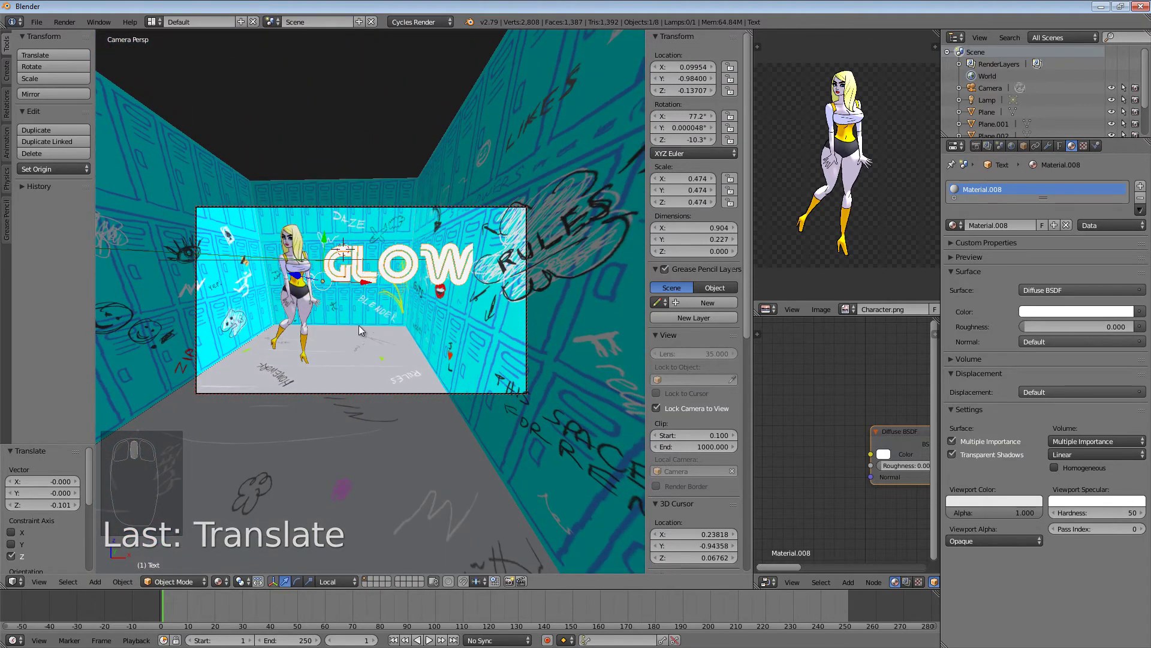
- Scale the text uniformly to about 0.456, reframe the camera to a Z rotation of about -17.1°, and unlock it from the view
key(s)
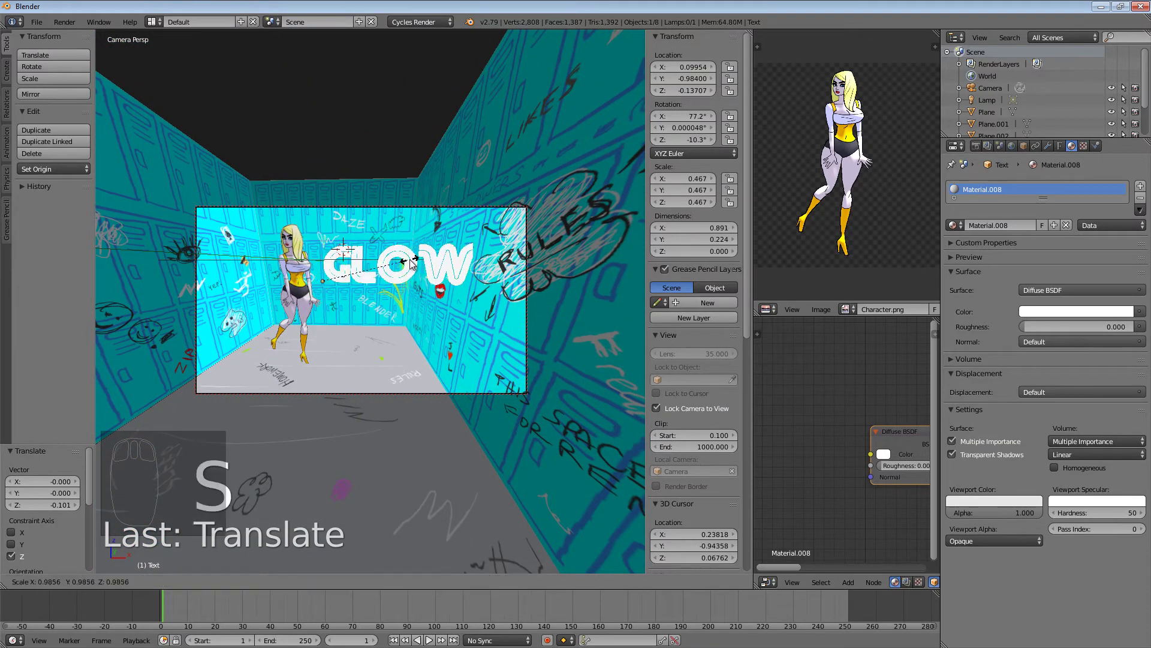
click(411, 265)
middle_drag(358, 327, 386, 326)
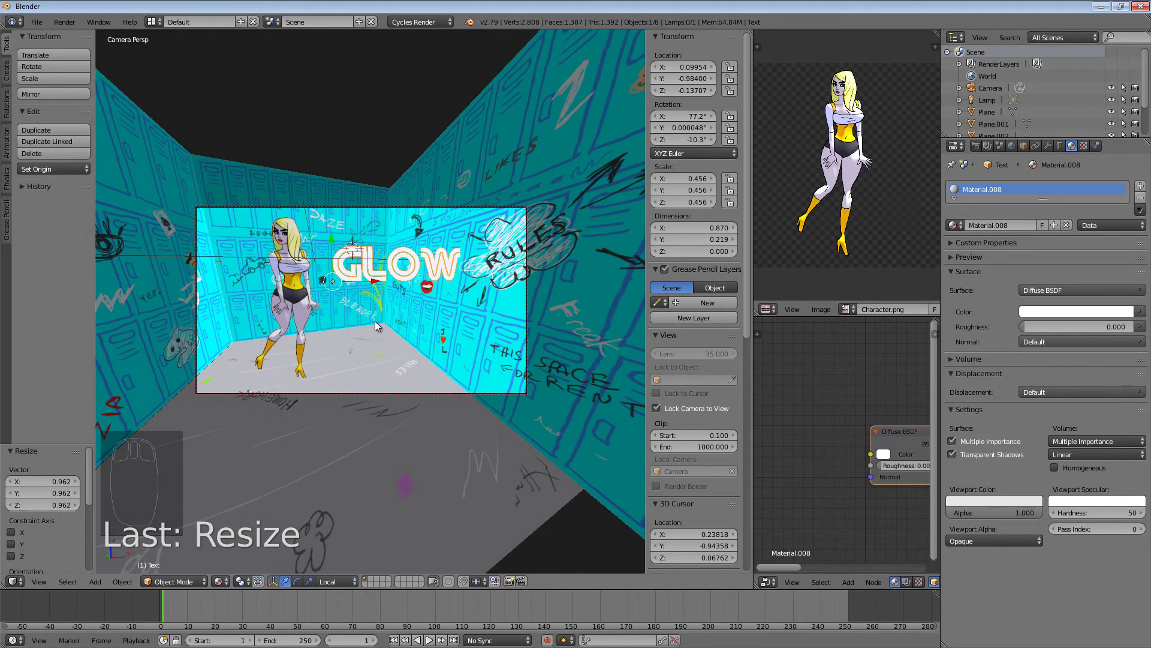
scroll(375, 321, down, 2)
middle_drag(372, 327, 372, 314)
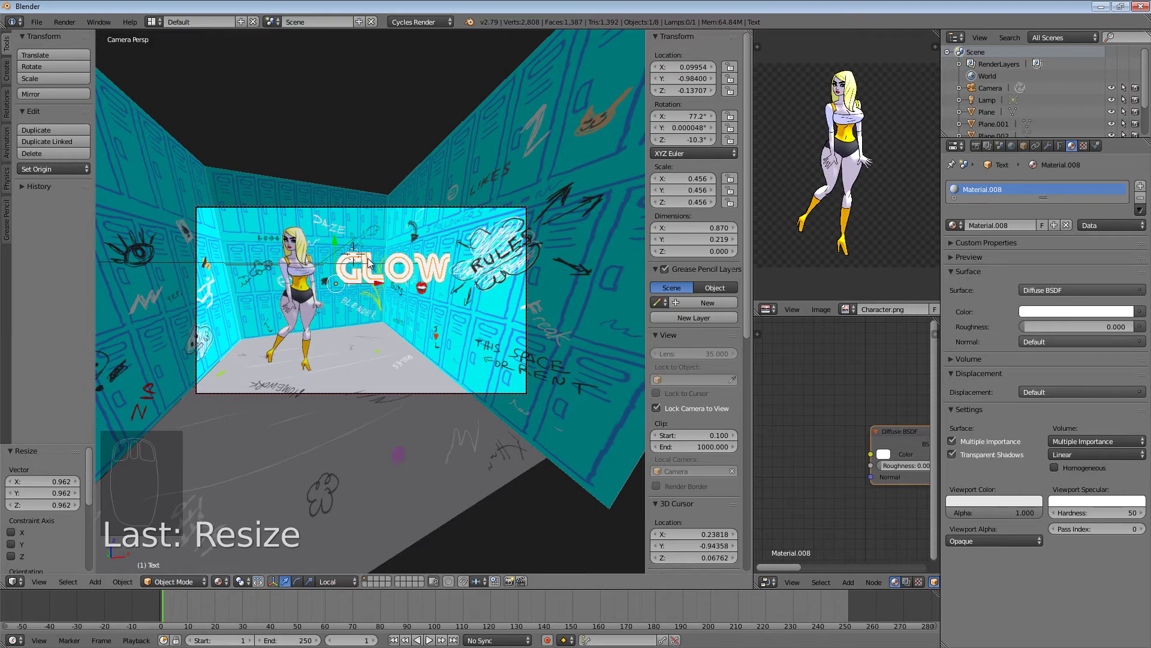
click(666, 411)
- Copy all of the camera's rotation values to the selected text so the title faces the camera, and return to the camera view
middle_drag(387, 420, 373, 365)
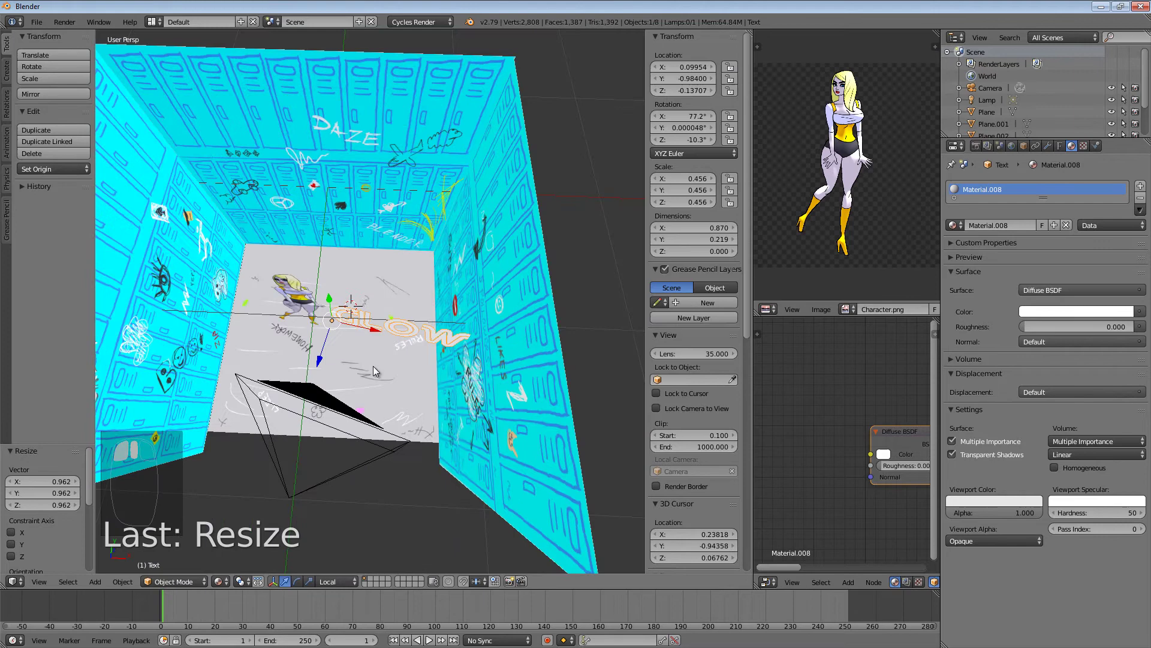
right_click(373, 323)
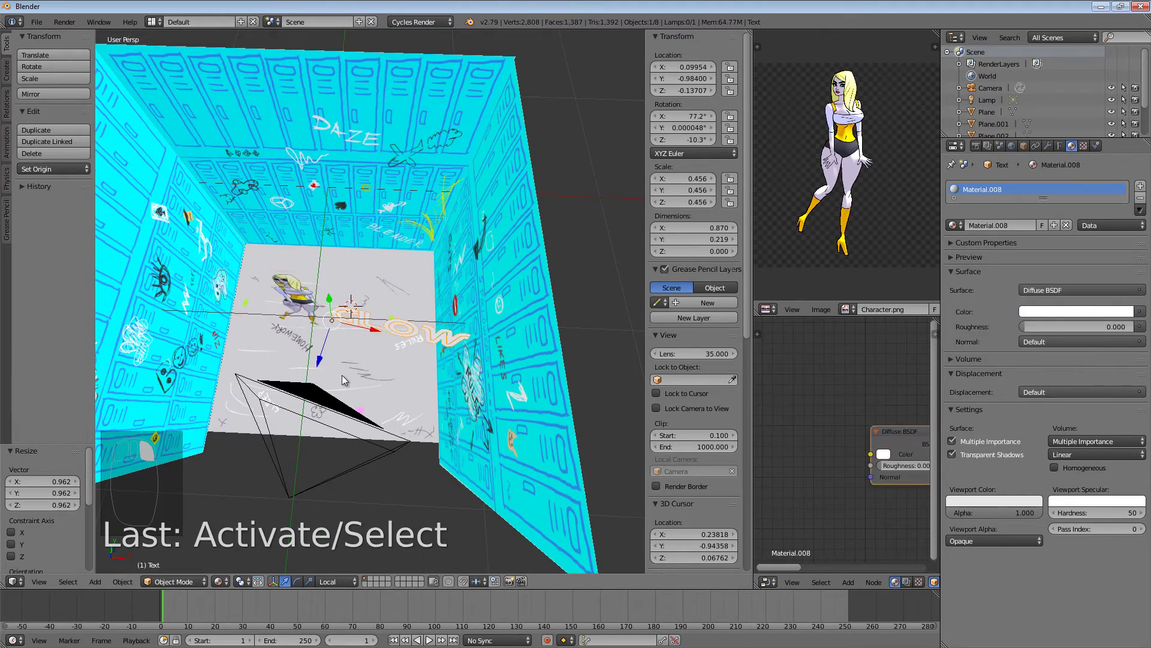
right_click(327, 393)
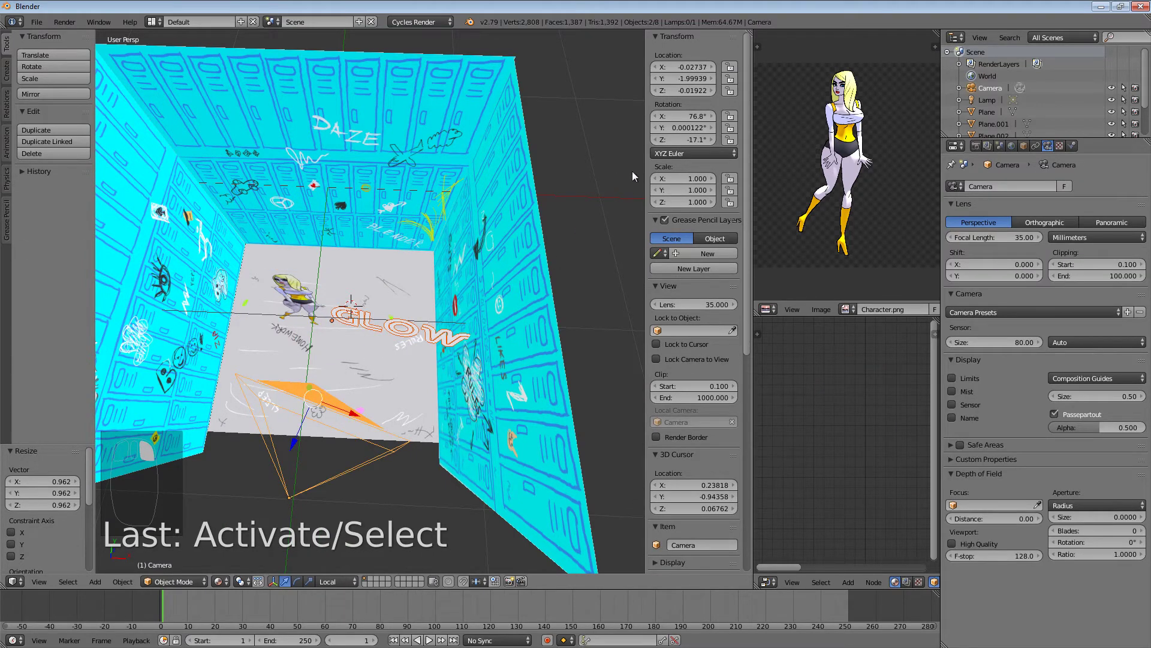
right_click(684, 129)
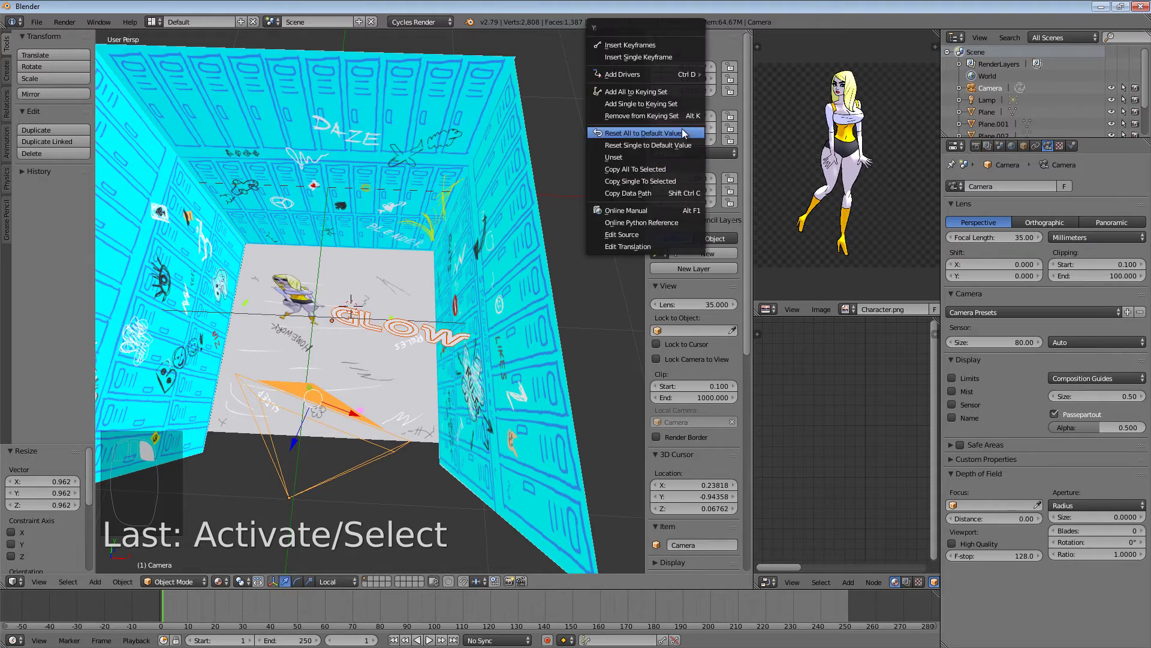
click(661, 169)
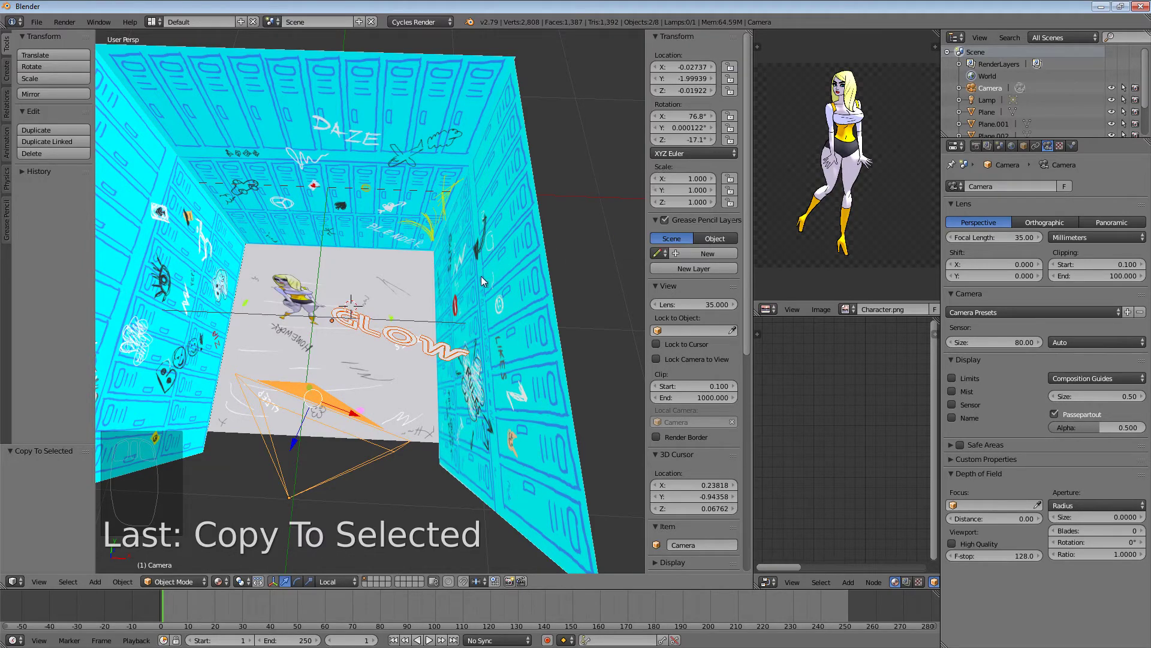
key(KP_0)
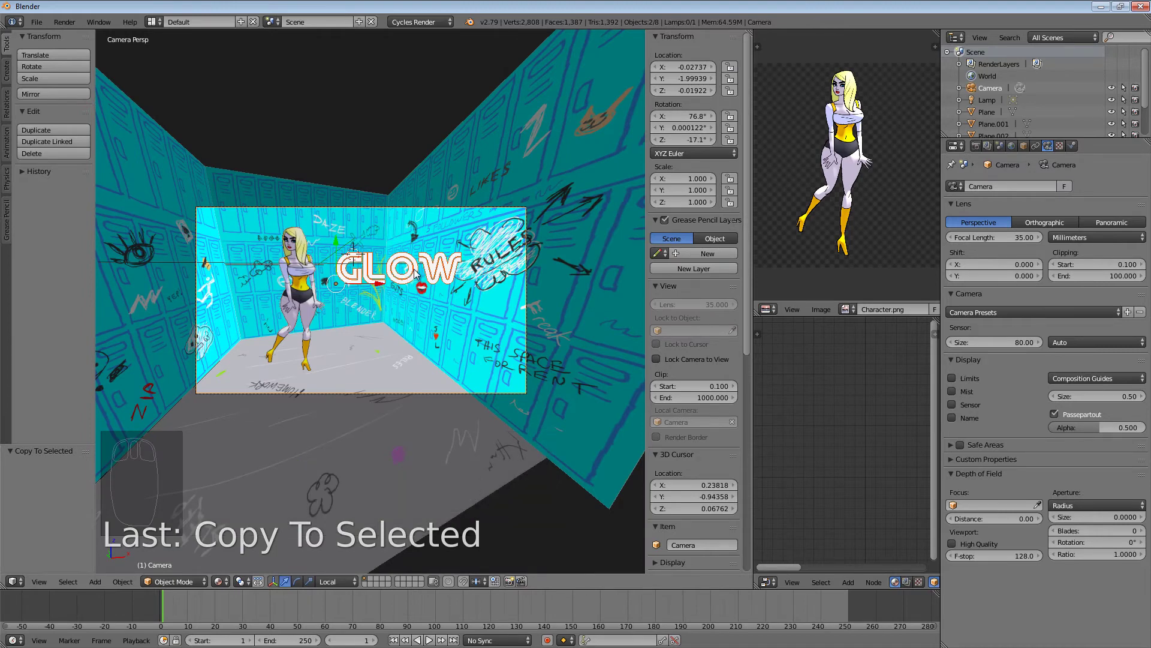
- Select only the GLOW text and scale it uniformly to about 0.450
key(a)
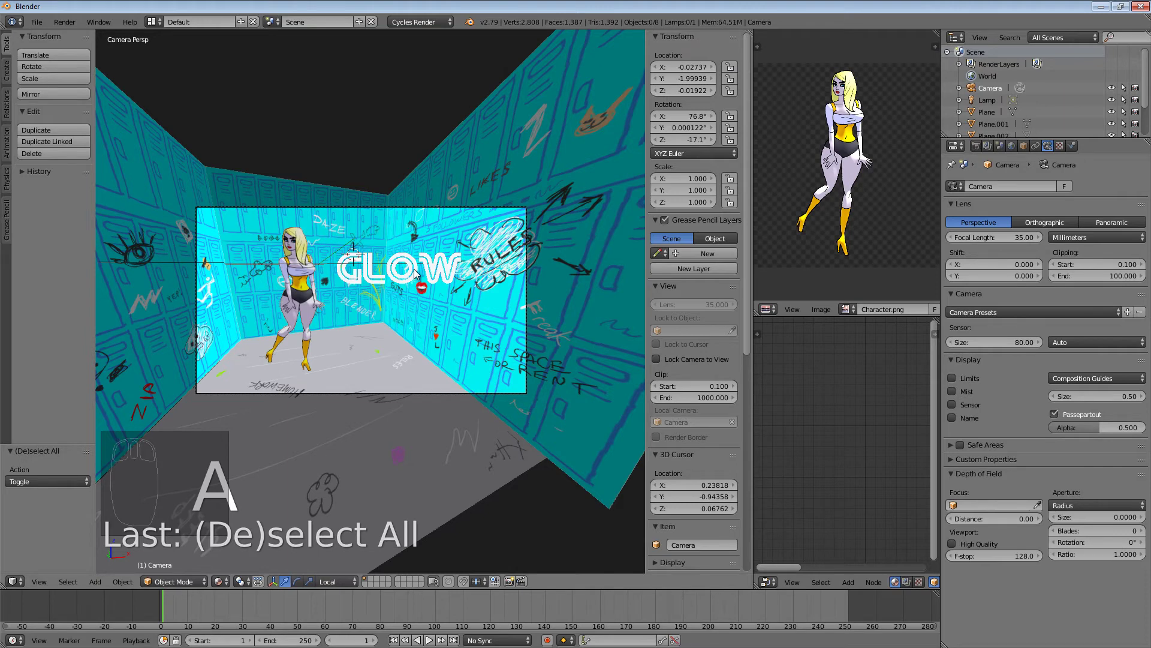
right_click(409, 260)
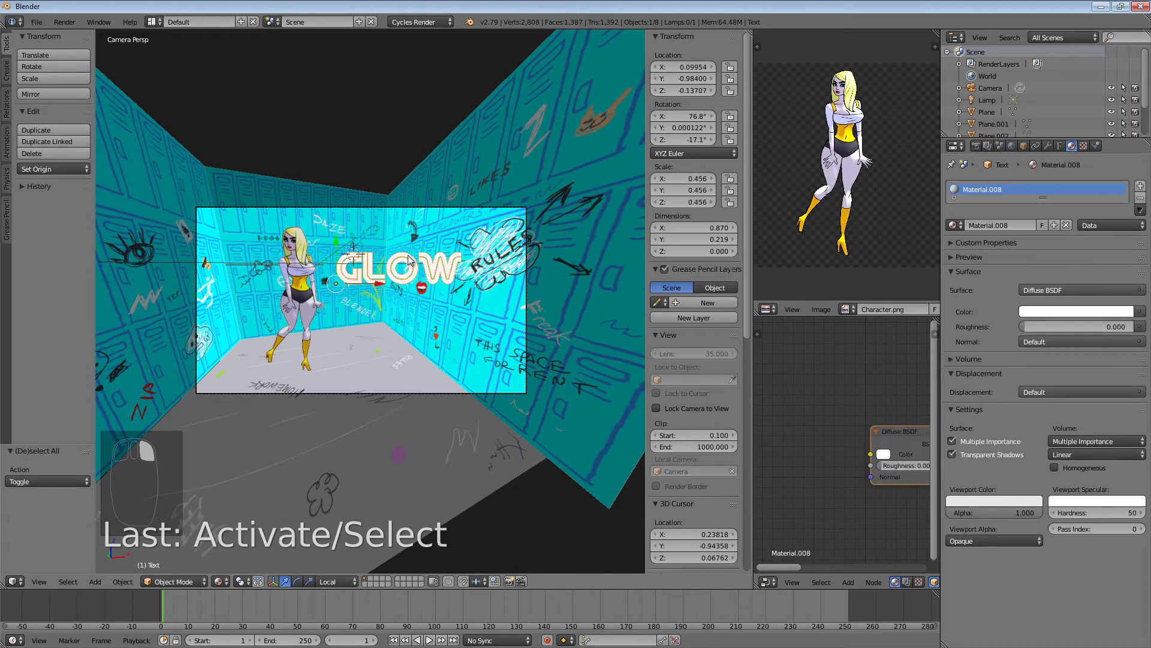
key(s)
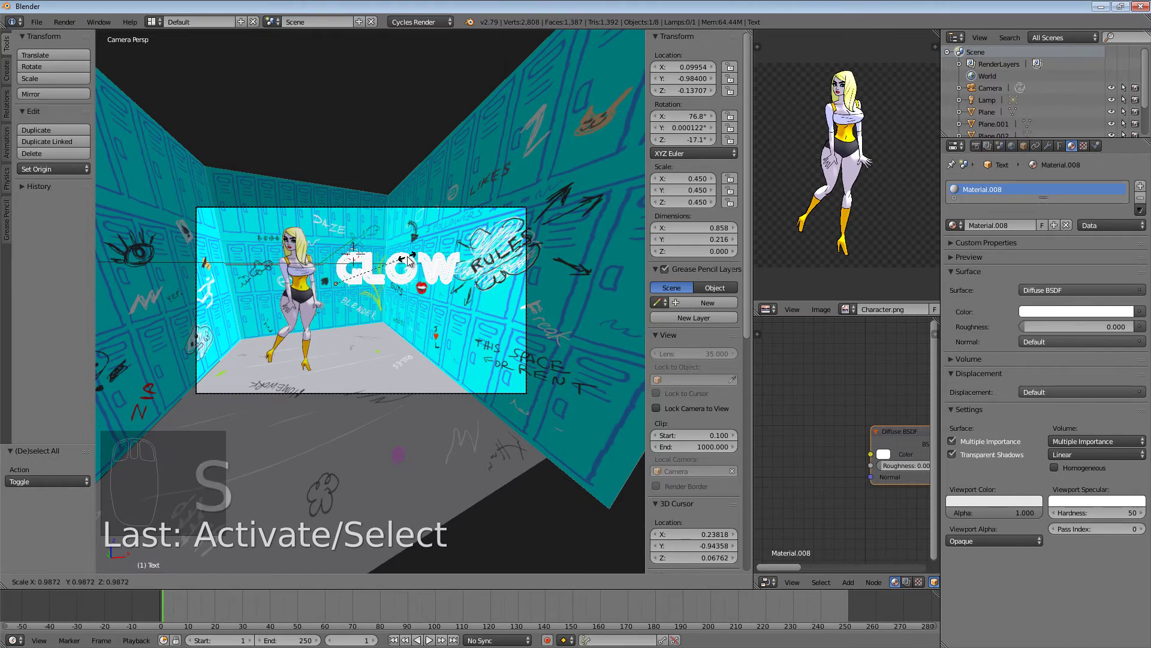
click(406, 270)
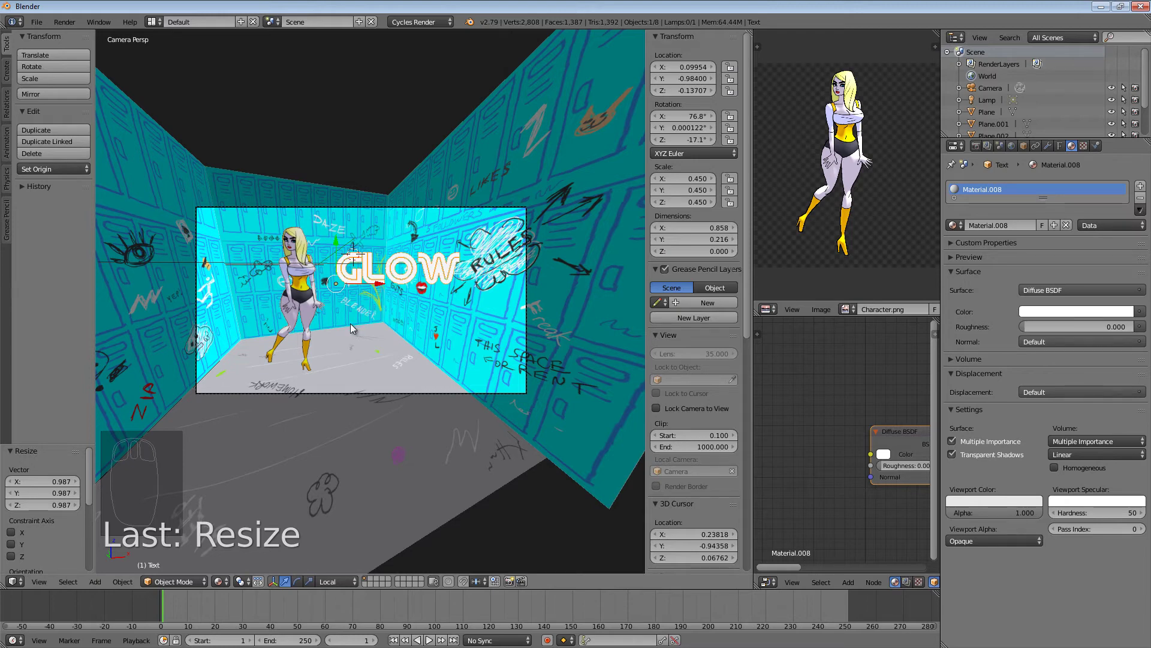
- Lock the camera to the view, slightly adjust its angle on the character and title, and unlock it again
scroll(350, 323, up, 3)
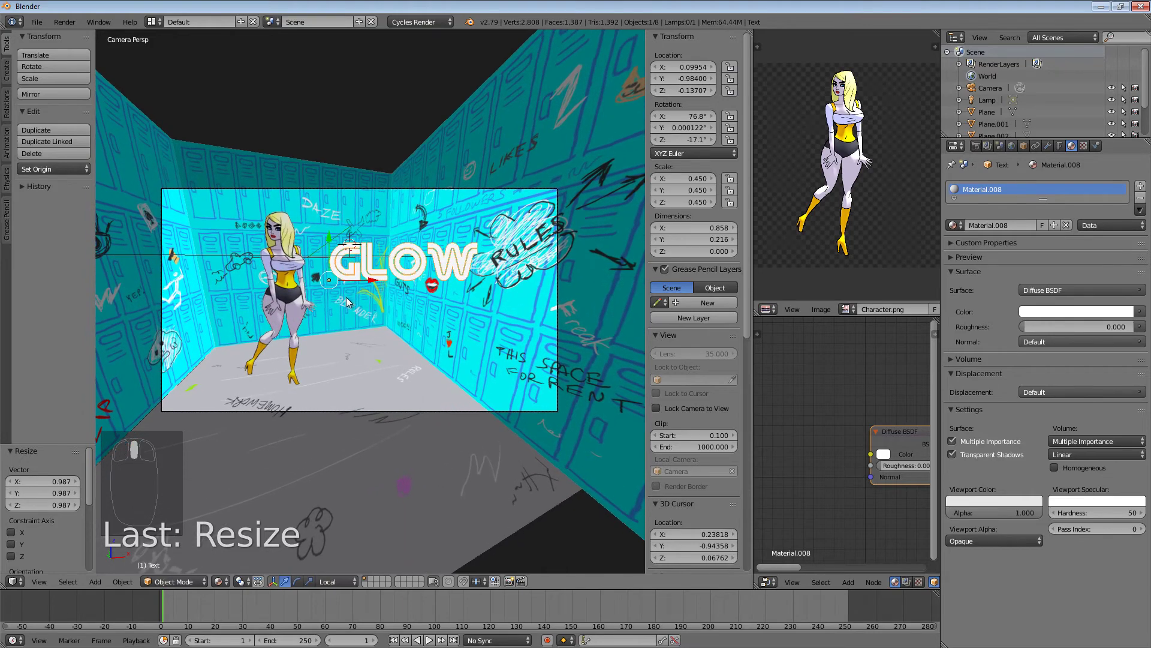
click(657, 408)
middle_drag(379, 333, 377, 328)
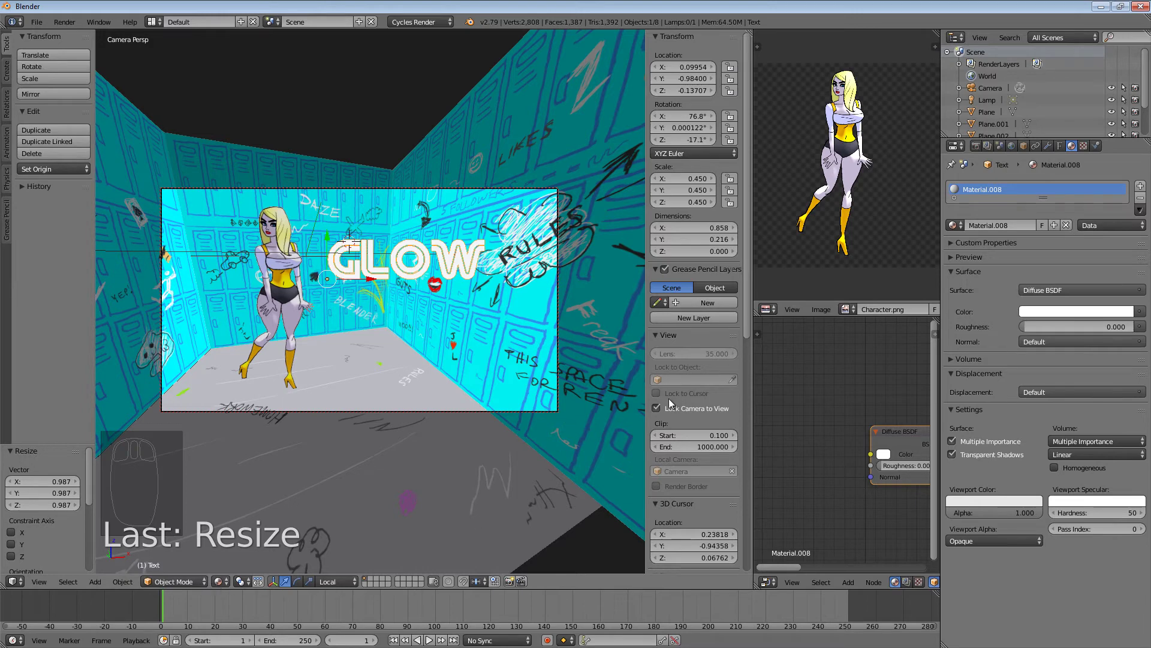
click(657, 409)
- Show the scene through the camera with Rendered viewport shading
middle_drag(404, 480, 406, 487)
scroll(406, 487, down, 6)
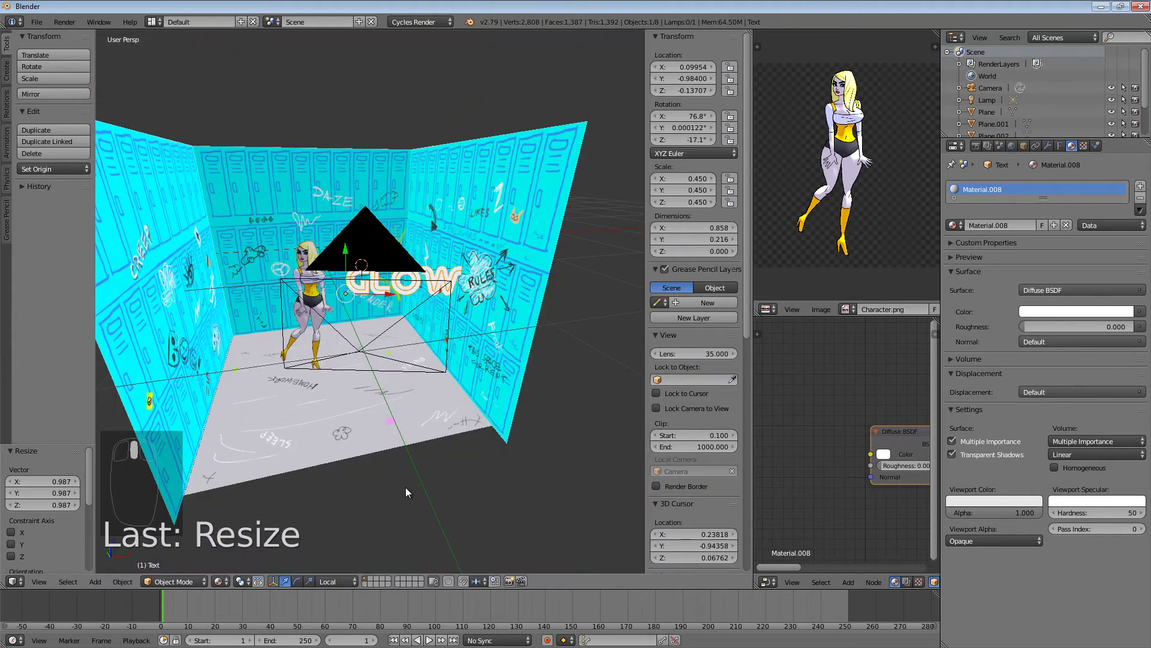
scroll(405, 485, up, 4)
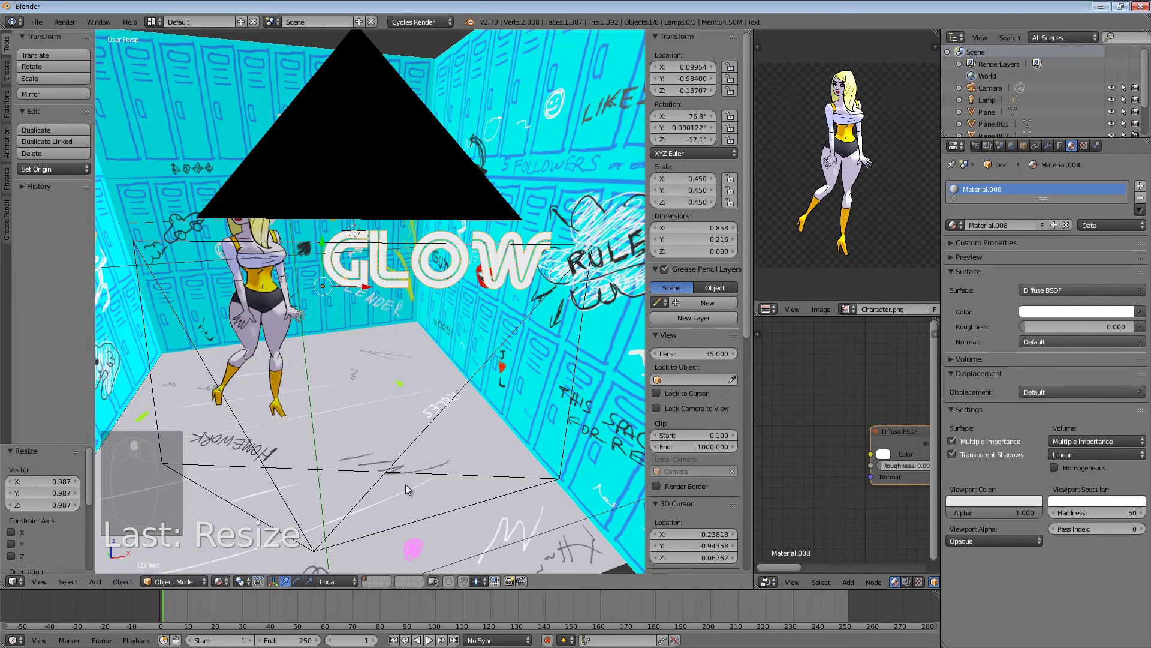
key(KP_0)
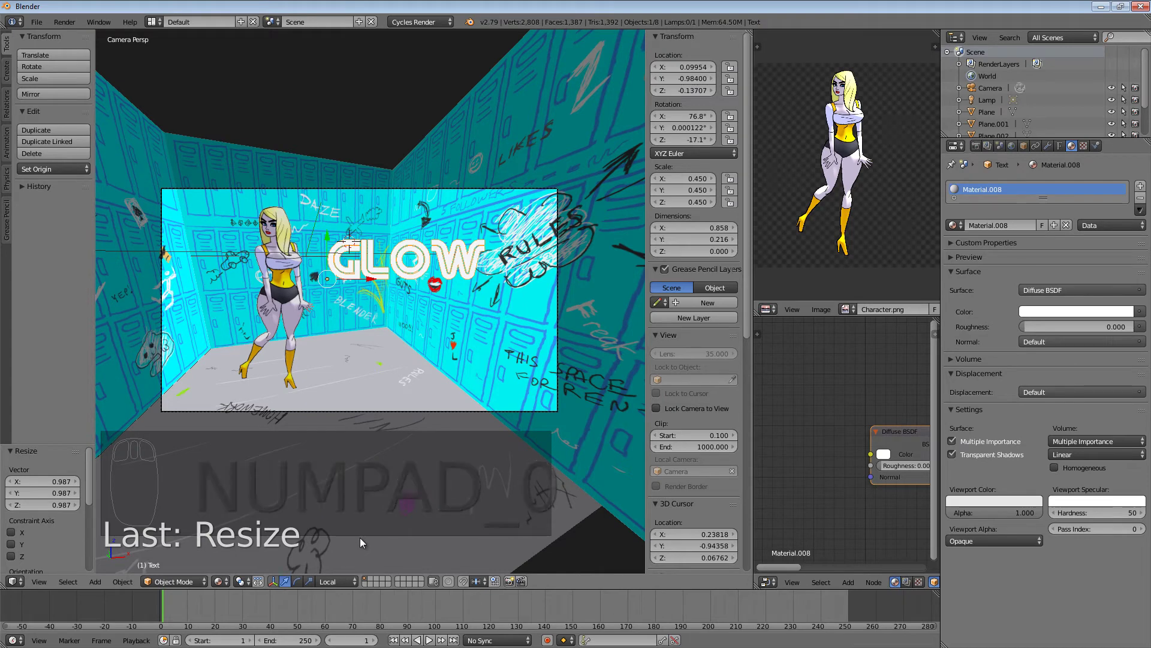
click(220, 582)
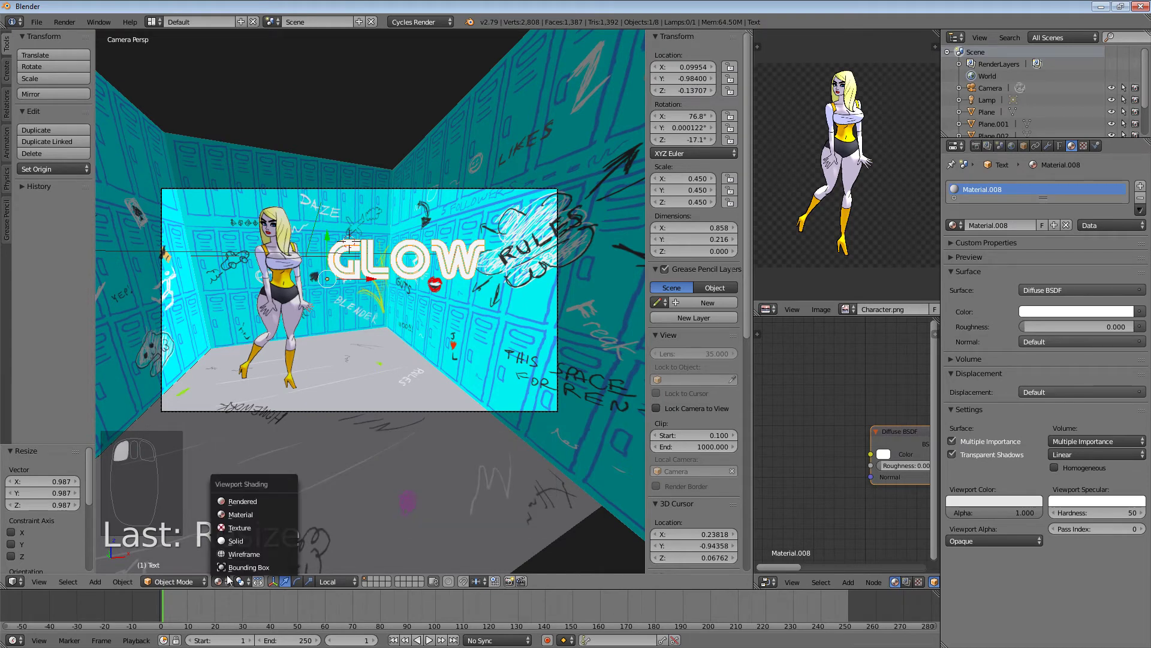
click(252, 504)
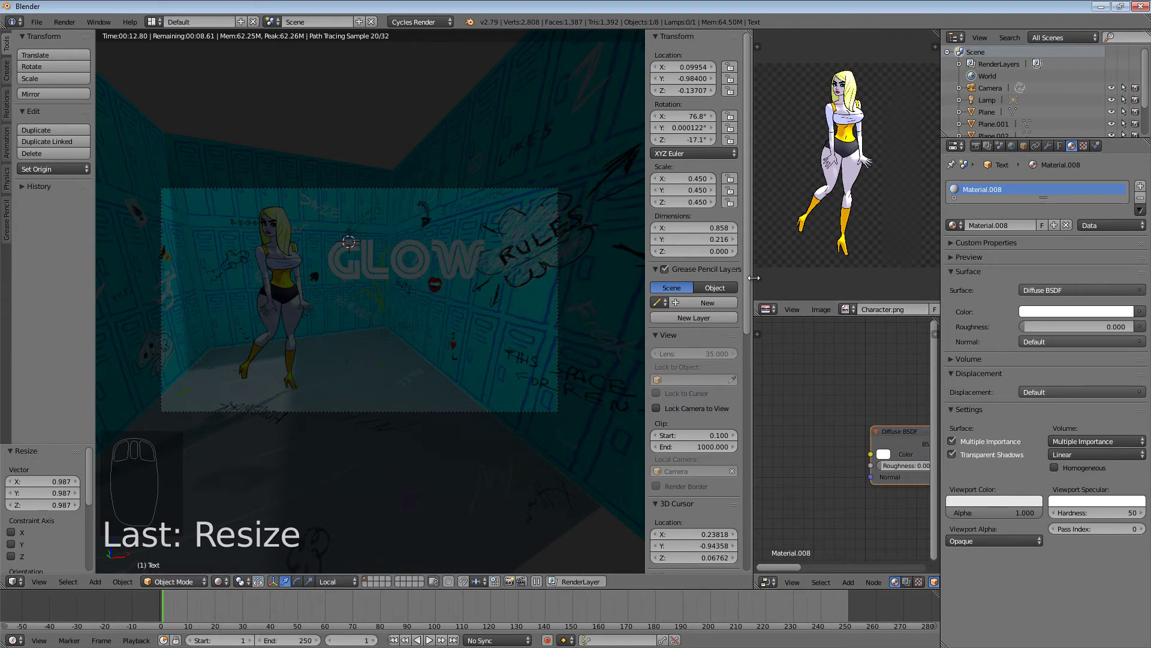
- Widen the image editor area, turn it into a second 3D View, and set its shading to Material
drag(754, 278, 562, 289)
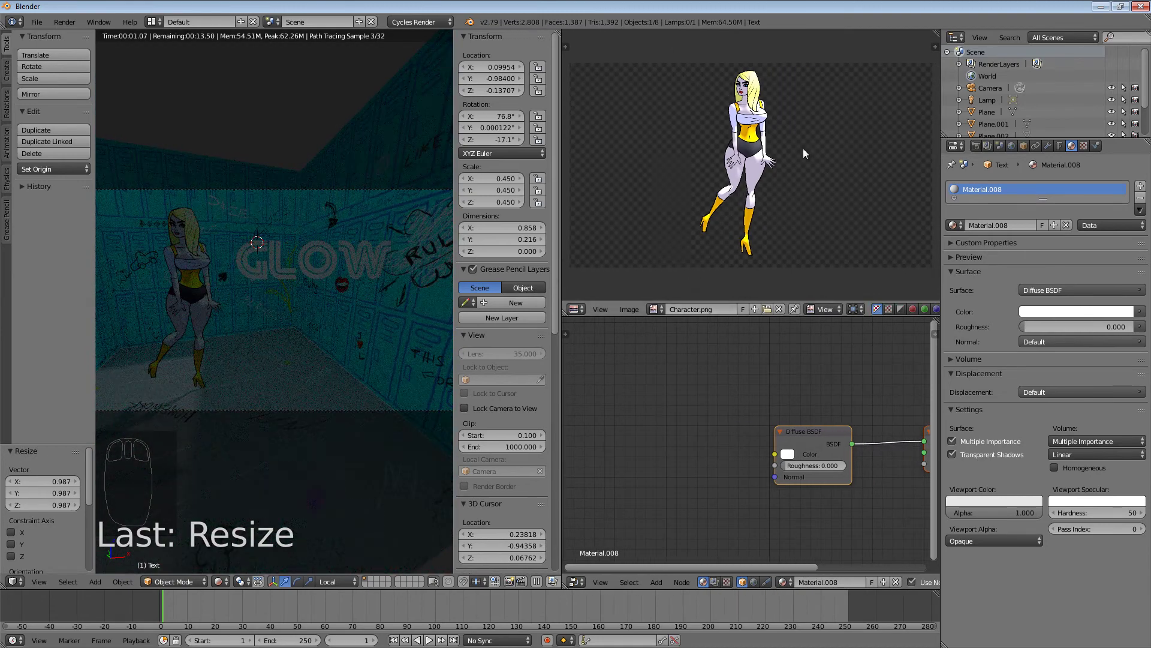
click(575, 310)
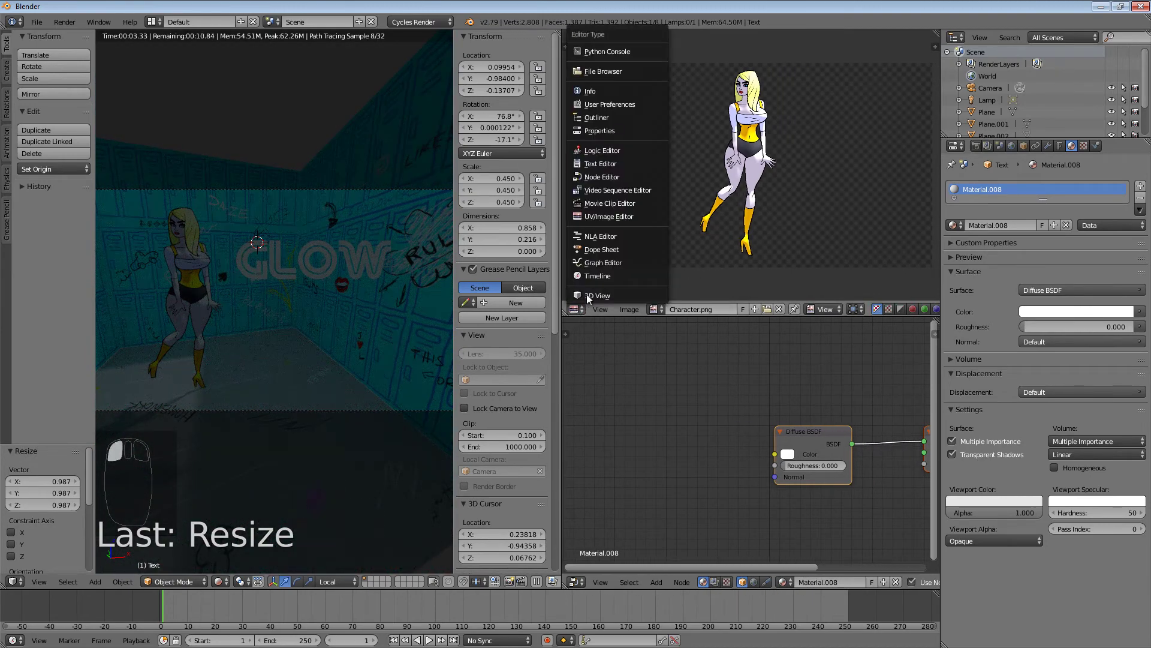
click(588, 293)
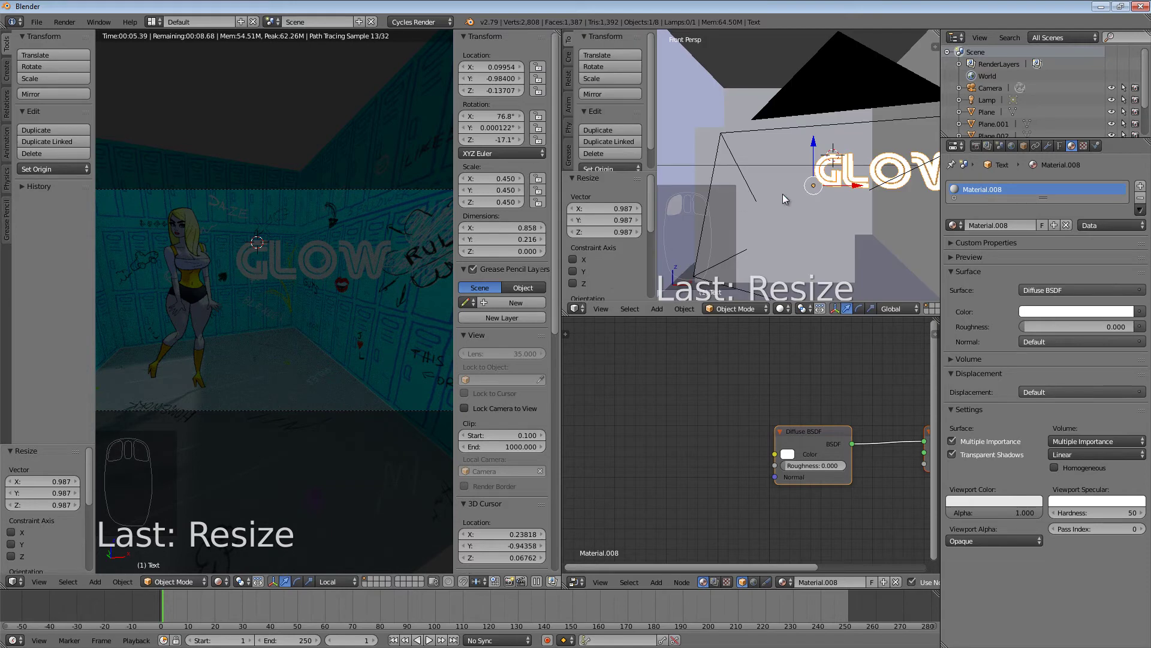
scroll(782, 193, down, 5)
key(z)
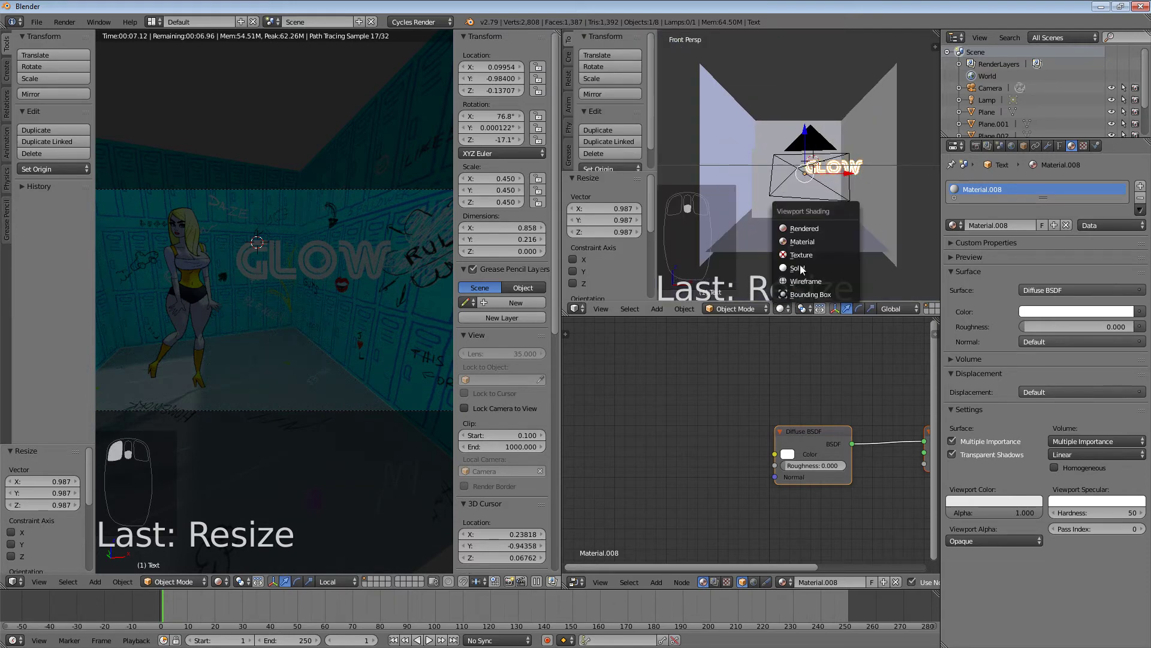
click(801, 240)
- Select the lamp outside the room and move it about -3.721 along the global X axis, to about X 0.356
mouse_move(808, 235)
middle_down()
mouse_move(781, 290)
mouse_move(782, 268)
middle_up()
scroll(799, 243, down, 5)
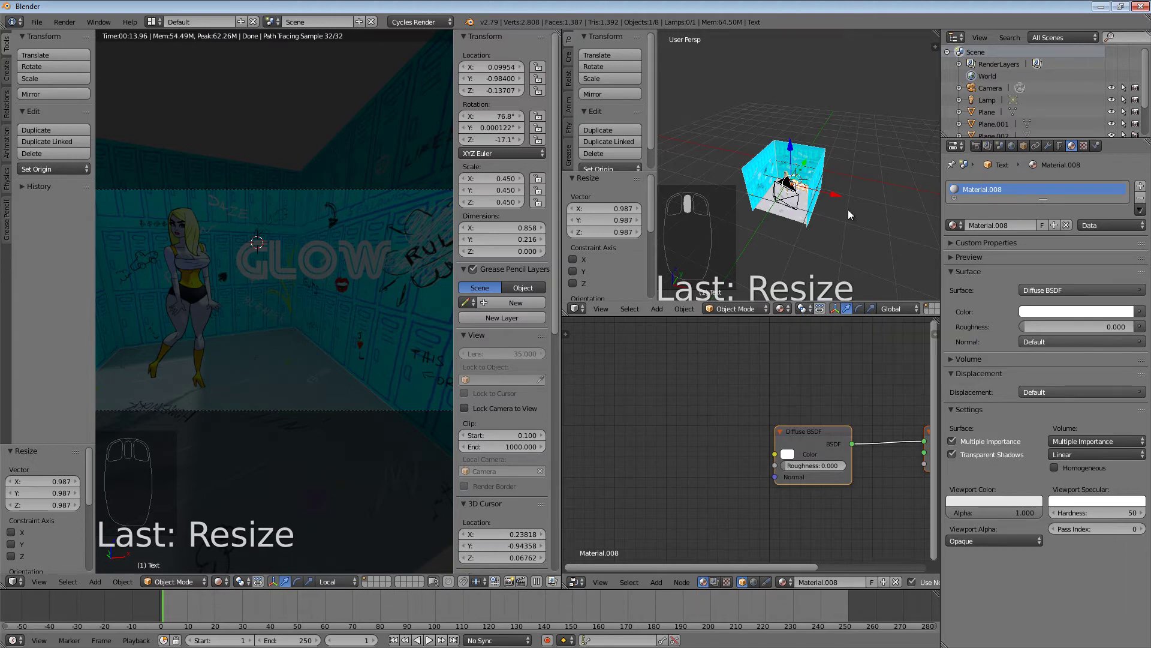
mouse_move(848, 209)
middle_down()
mouse_move(847, 228)
mouse_move(855, 200)
middle_up()
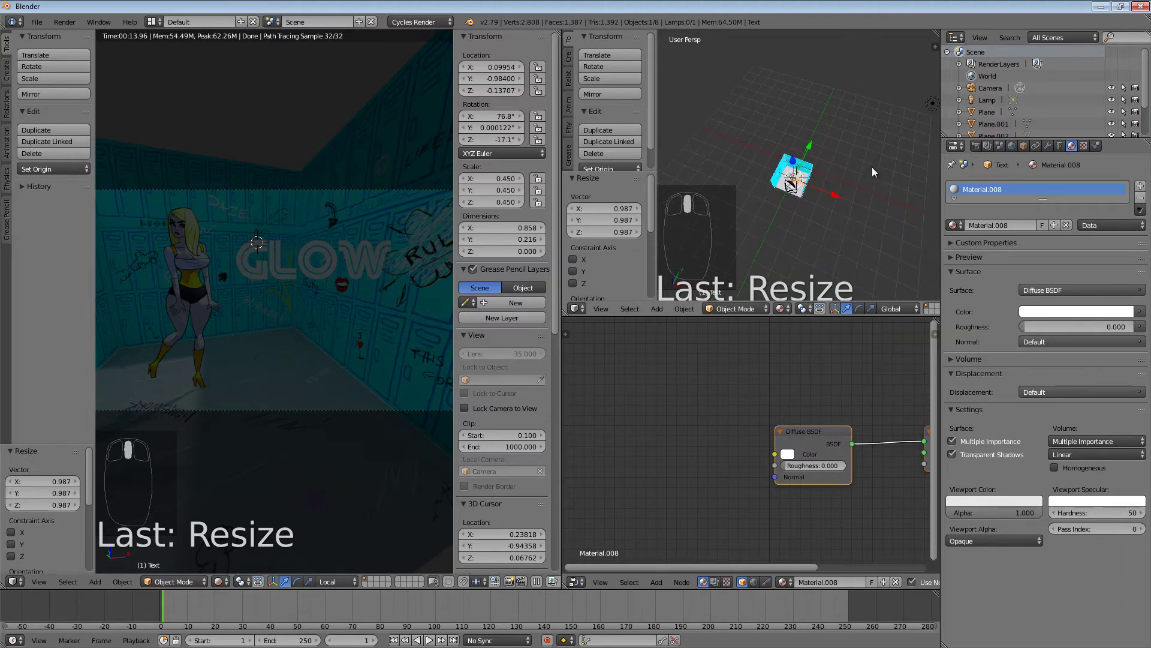
right_click(932, 105)
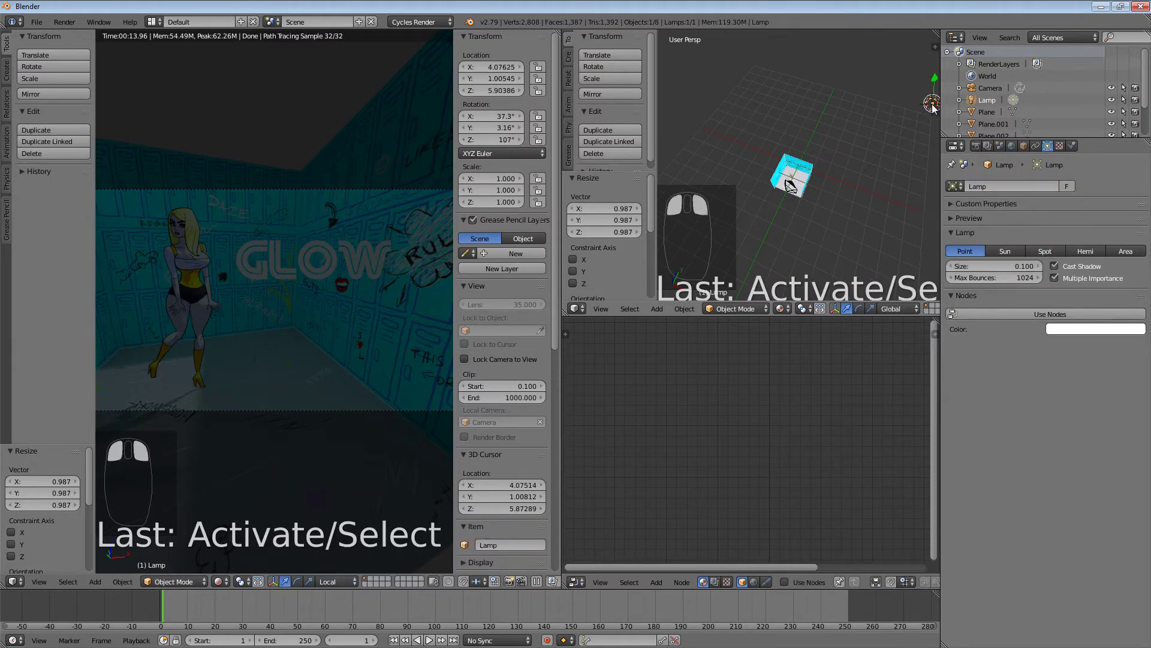
middle_drag(904, 126, 932, 132)
key(g)
key(x)
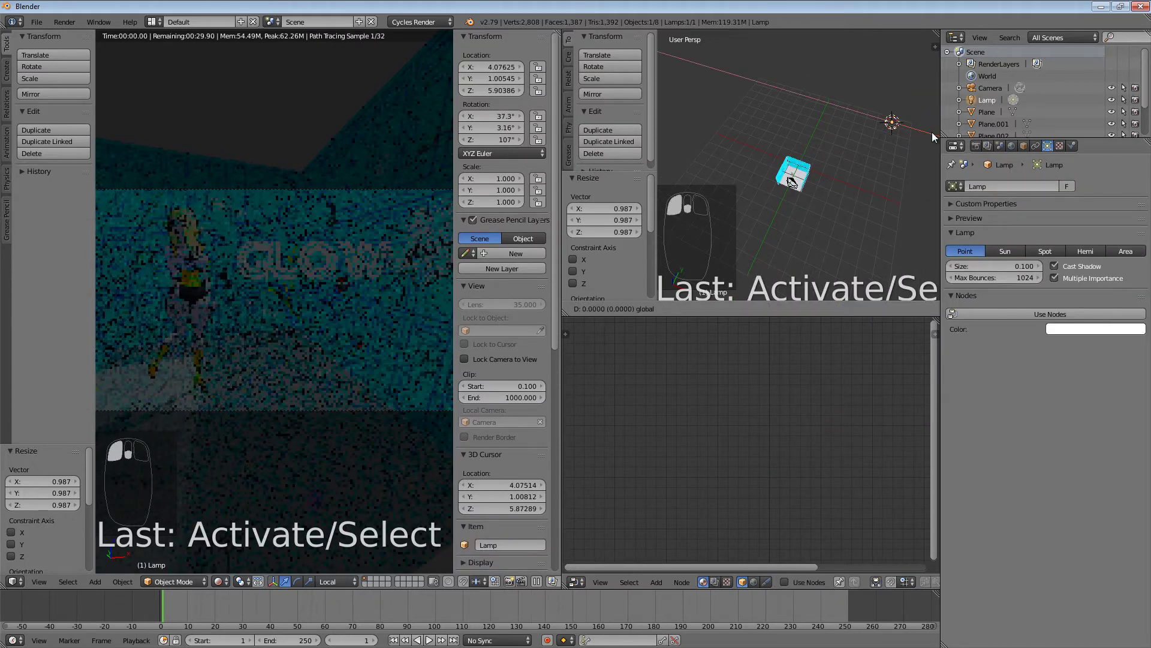
click(851, 117)
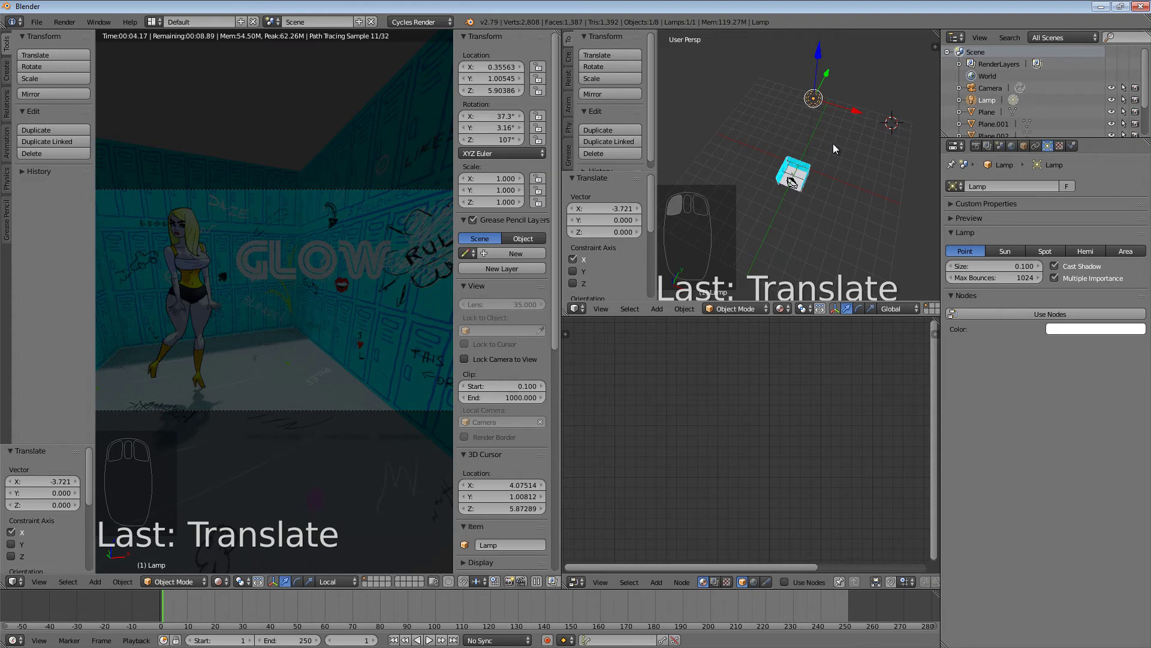
- Move the lamp into the locker room by lowering it to about Z 0.097 and shifting it to about Y -0.979
key(KP_3)
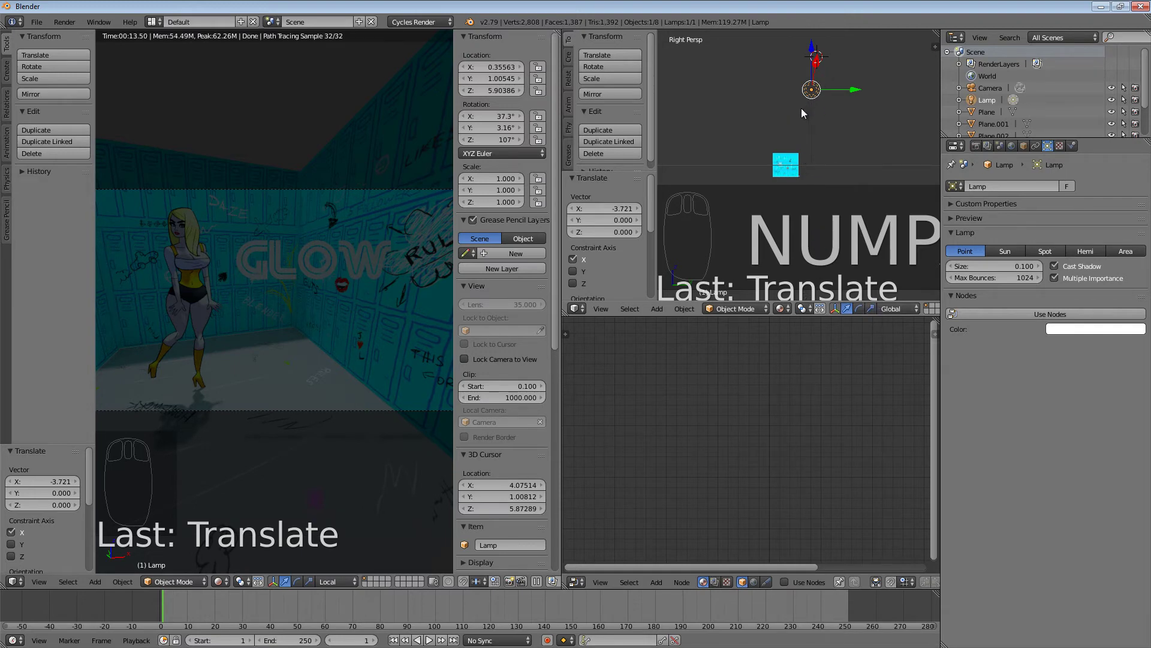
key(KP_5)
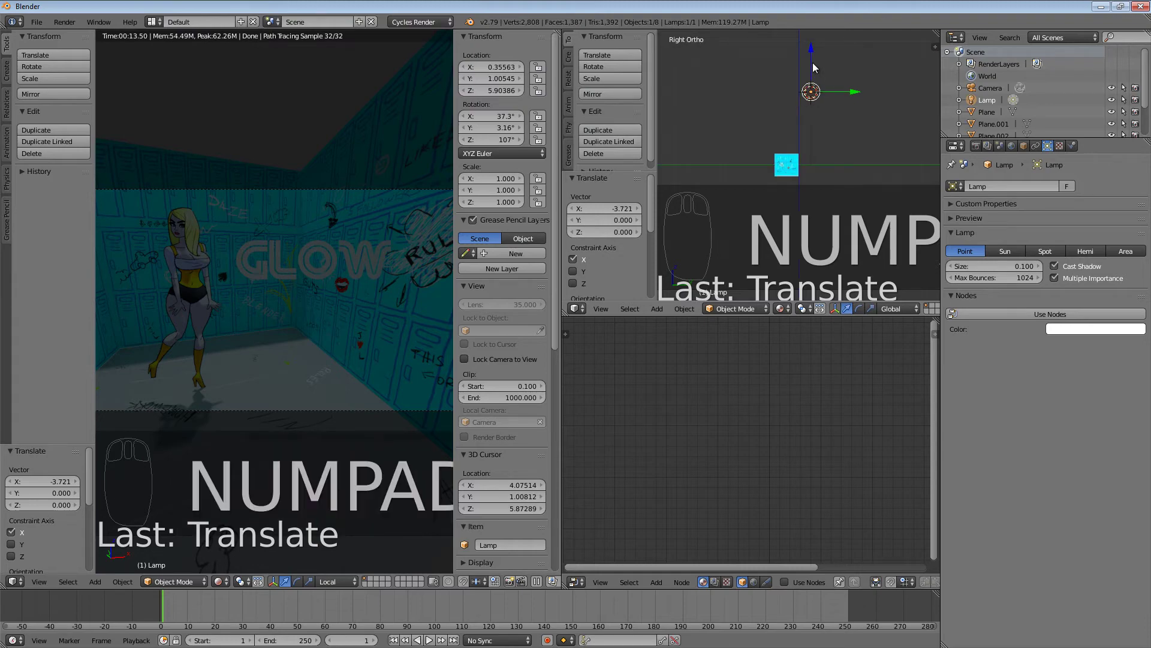
drag(811, 45, 812, 127)
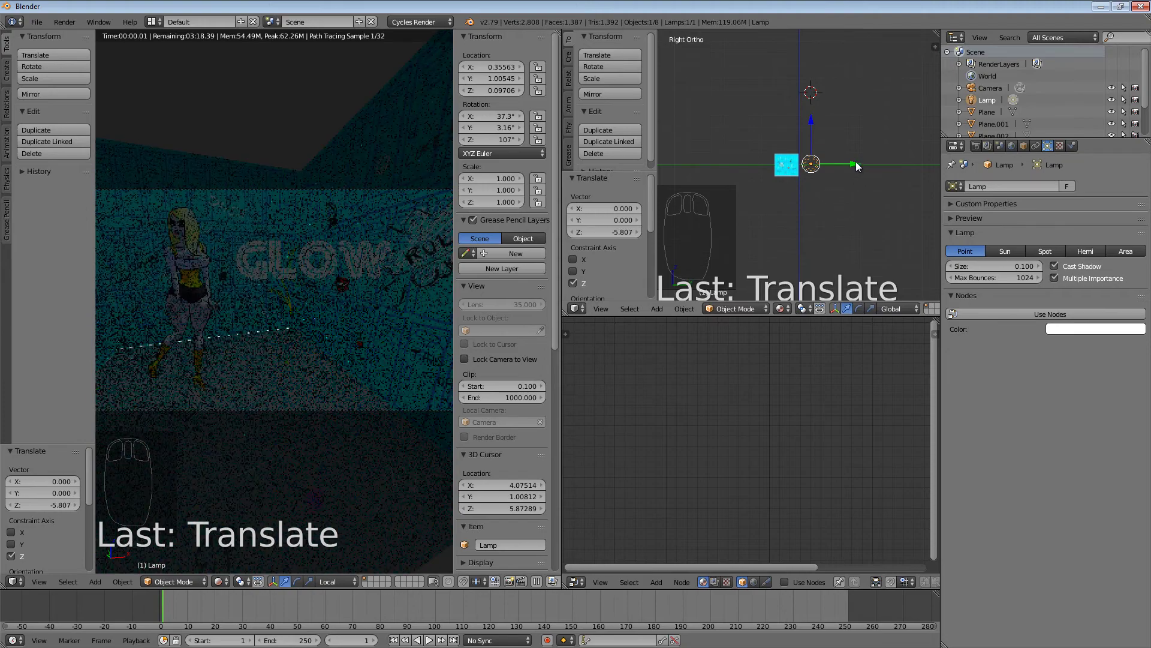
drag(856, 166, 829, 164)
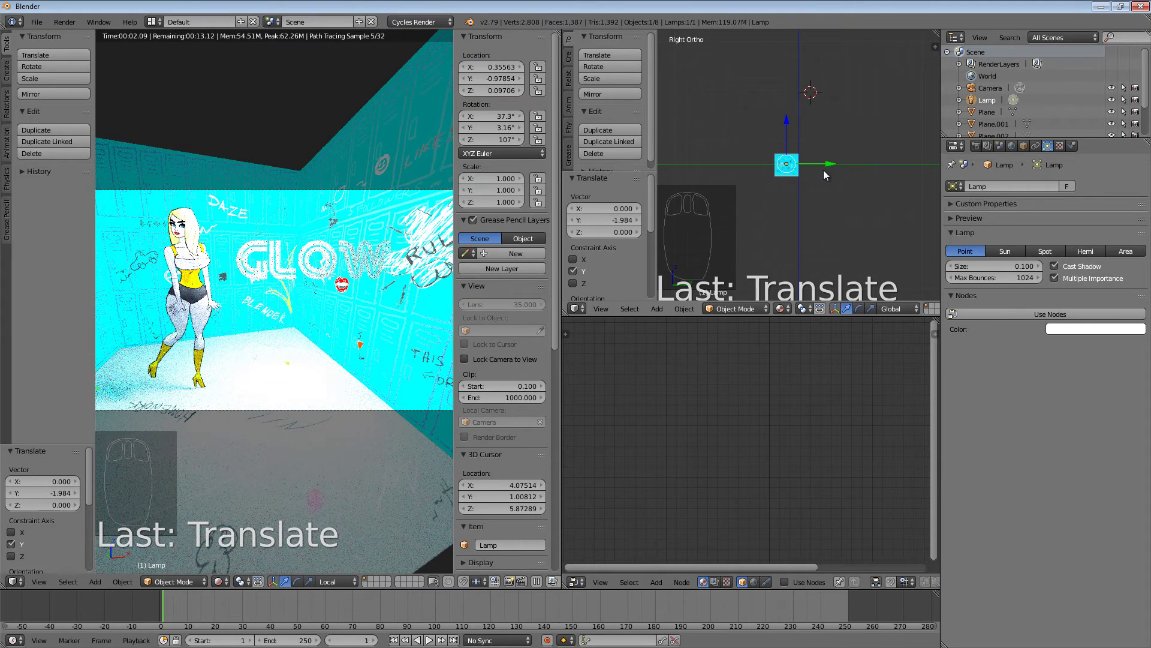
key(KP_1)
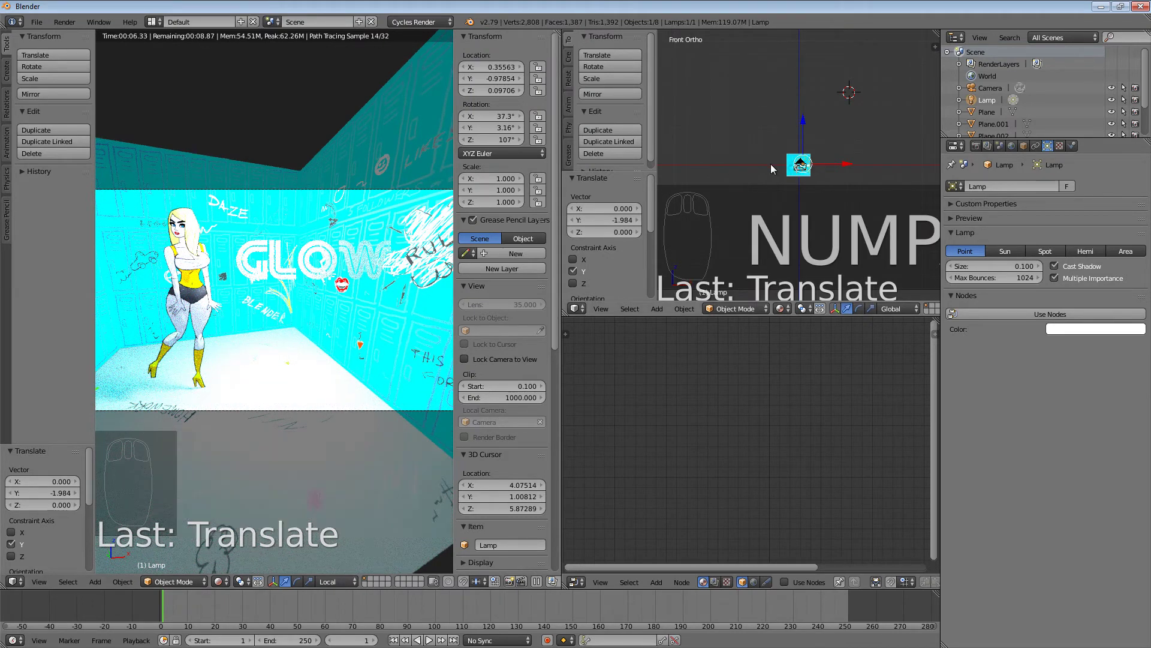
scroll(797, 177, up, 6)
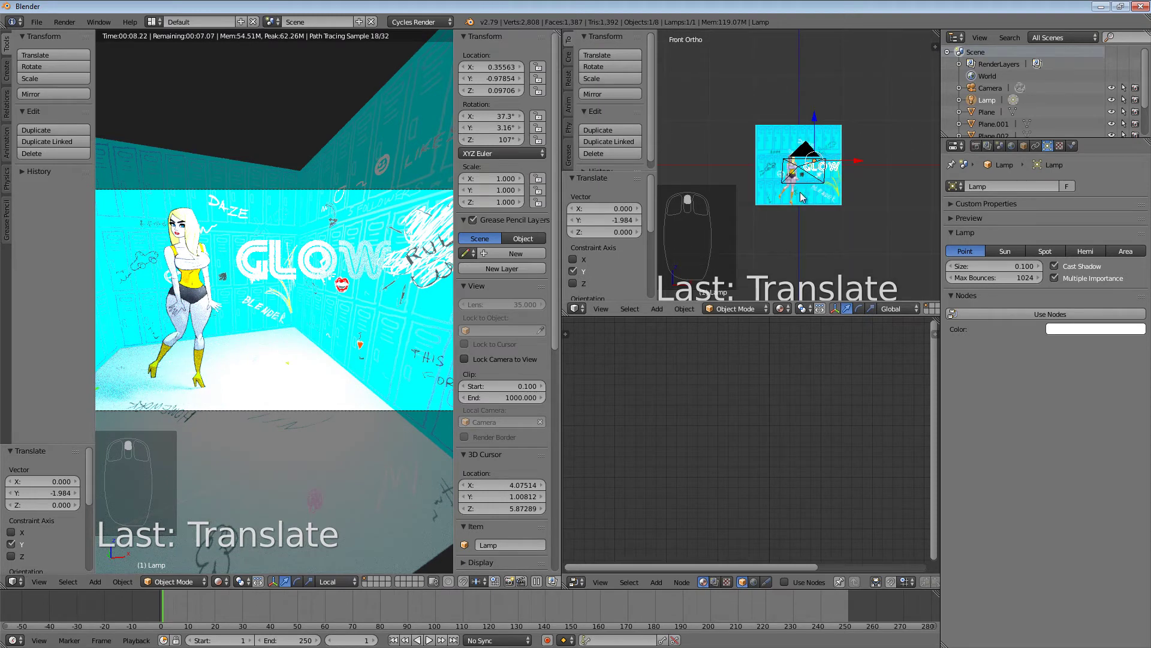
- Enable nodes for the selected lamp and set its emission strength to 10
middle_drag(797, 177, 793, 298)
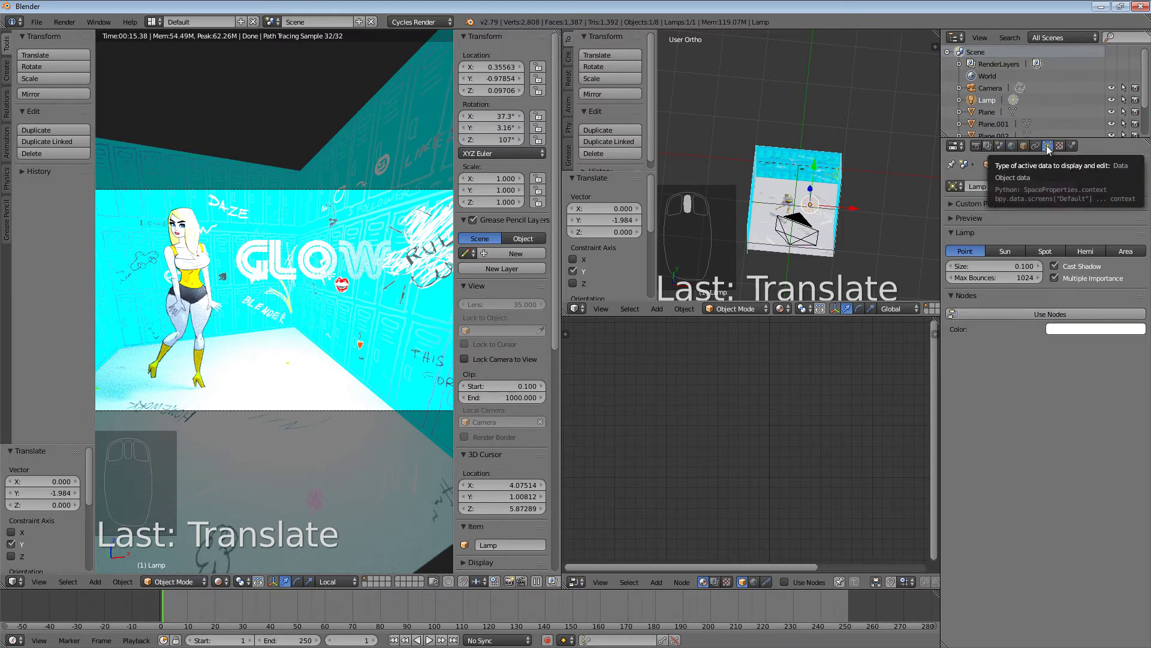
click(1040, 313)
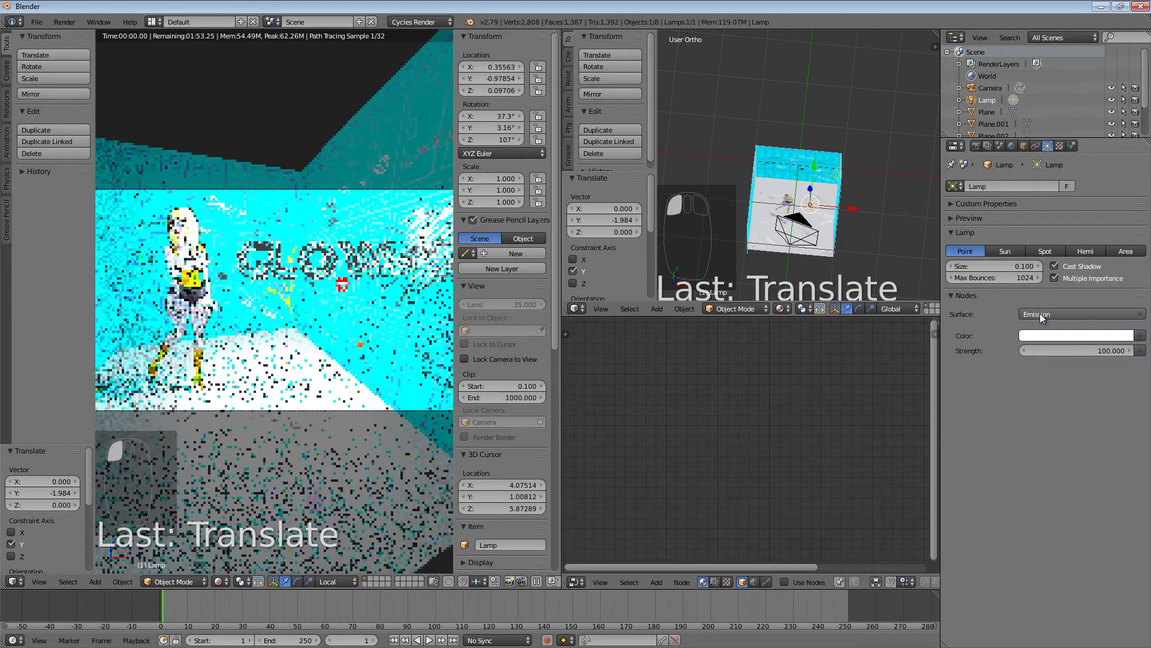
click(1105, 350)
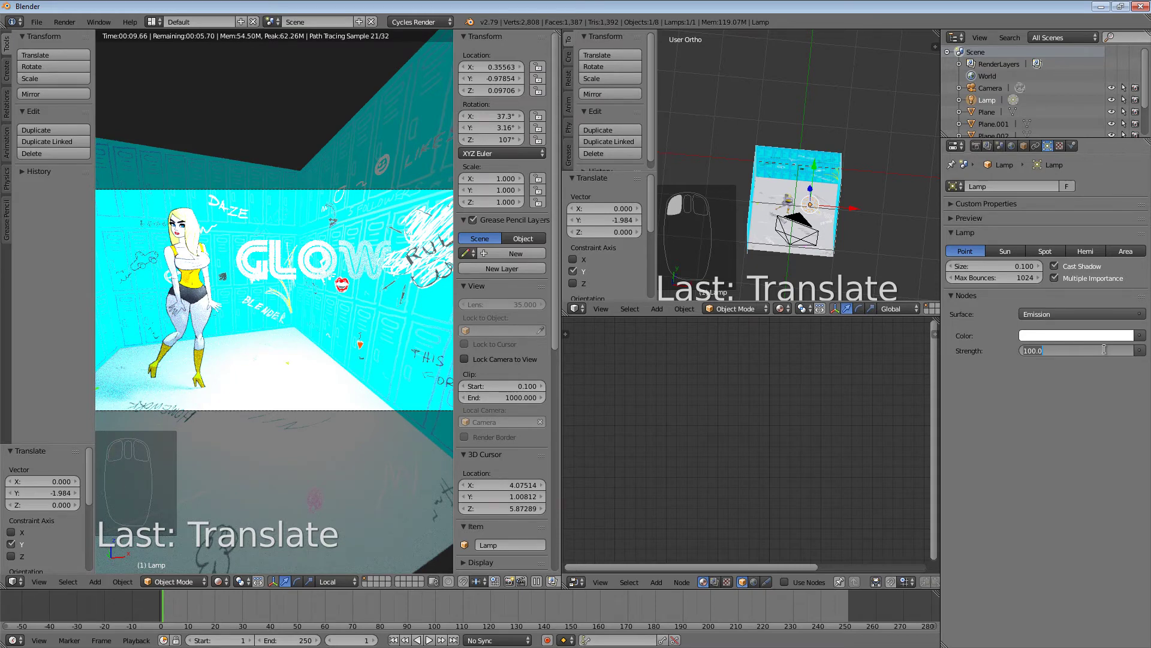
text(10)
key(Return)
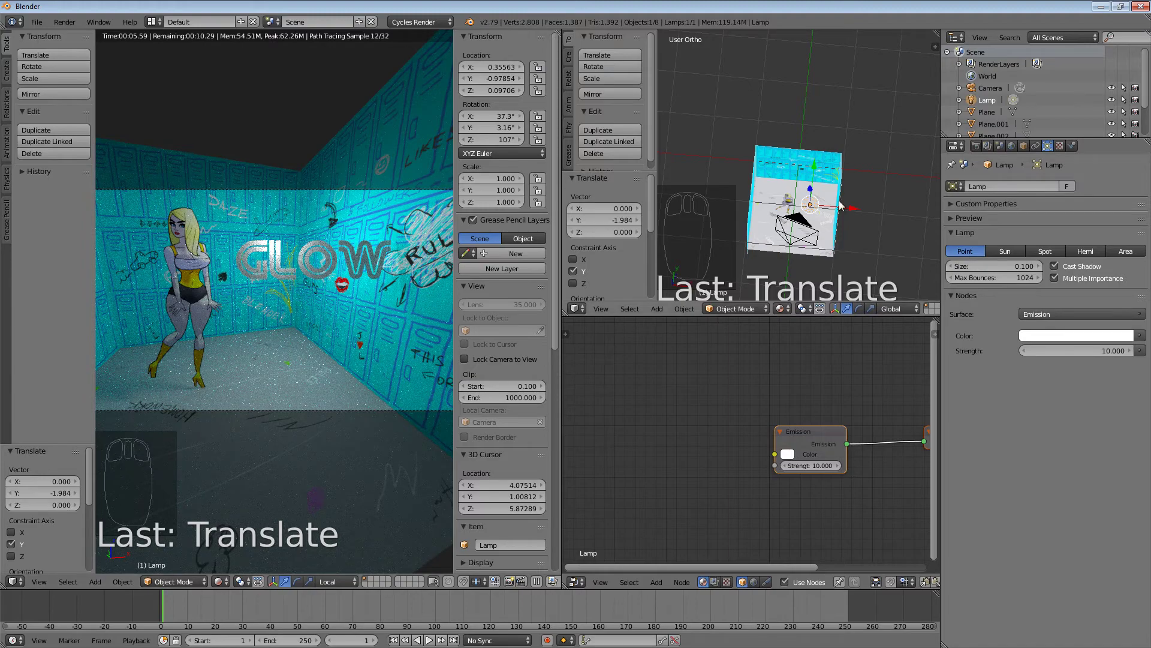
- Move the lamp in front of the character, to about X -0.140, Y -1.235 and Z -0.012
drag(852, 210, 820, 252)
scroll(809, 258, up, 5)
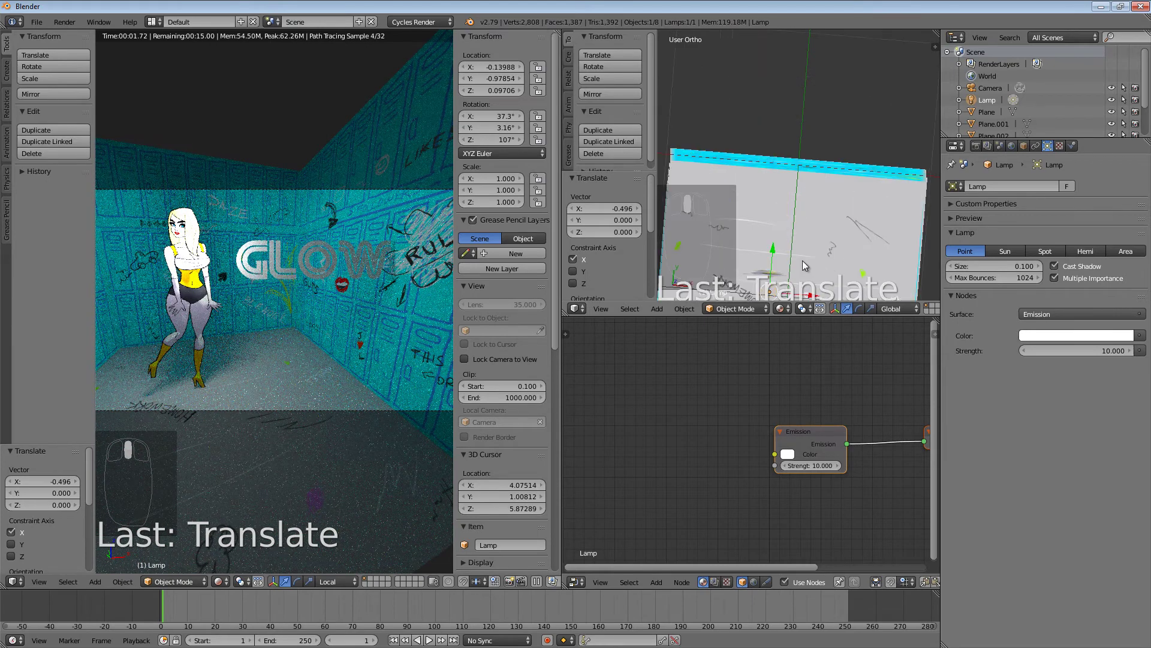
scroll(797, 239, down, 2)
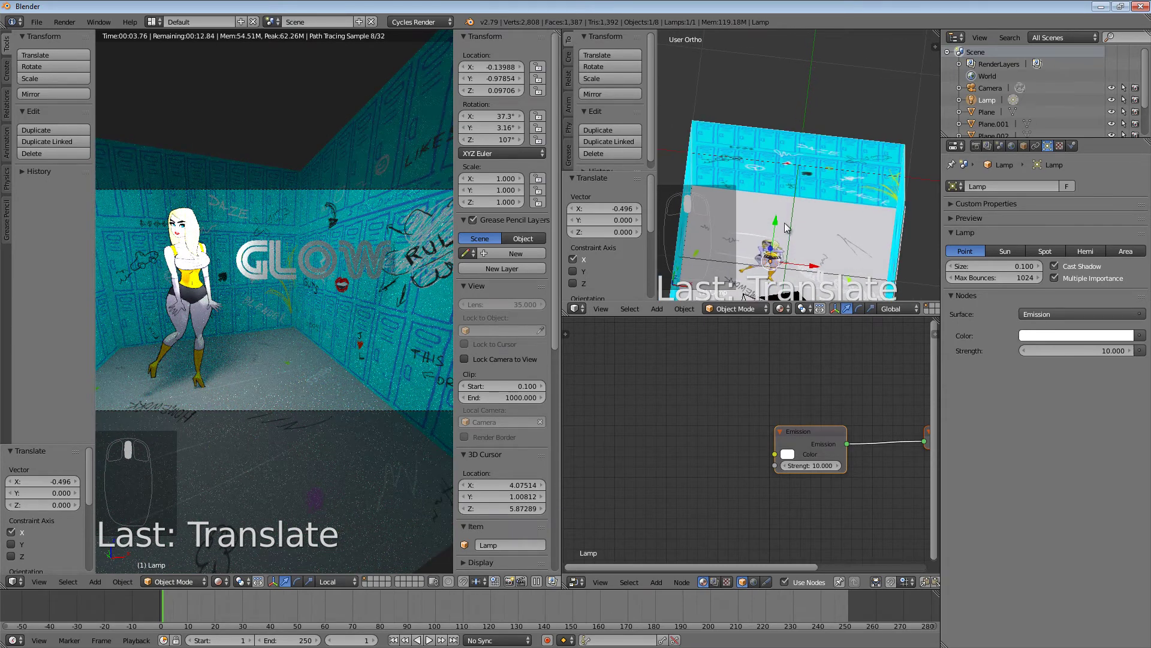
drag(774, 225, 773, 271)
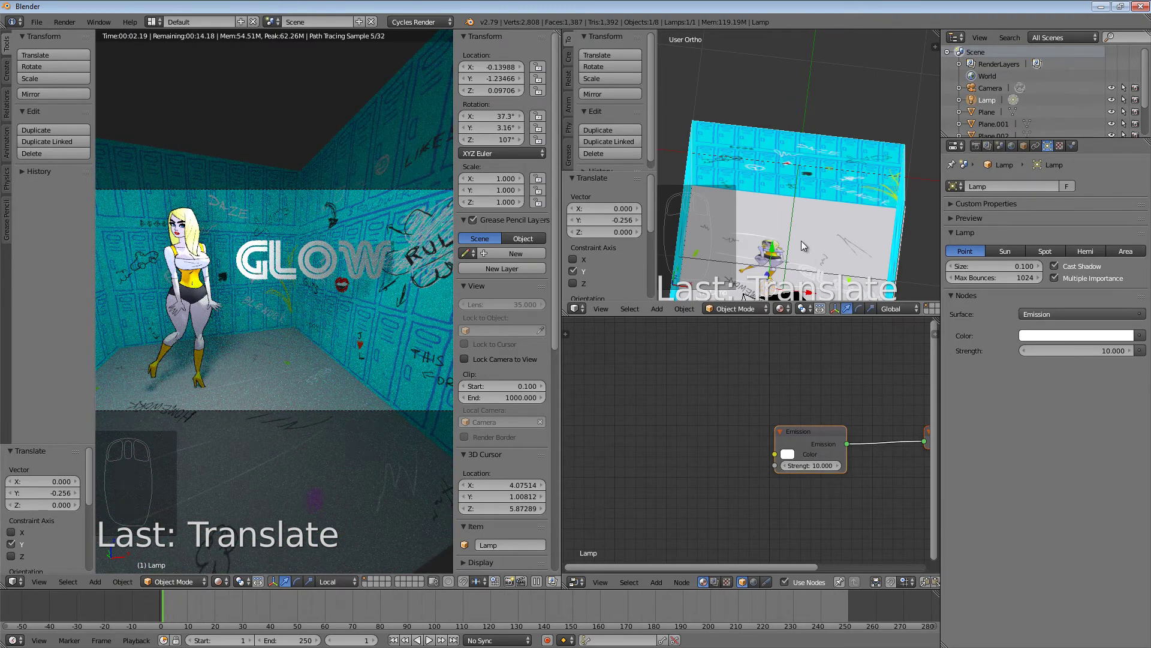
middle_drag(801, 240, 782, 198)
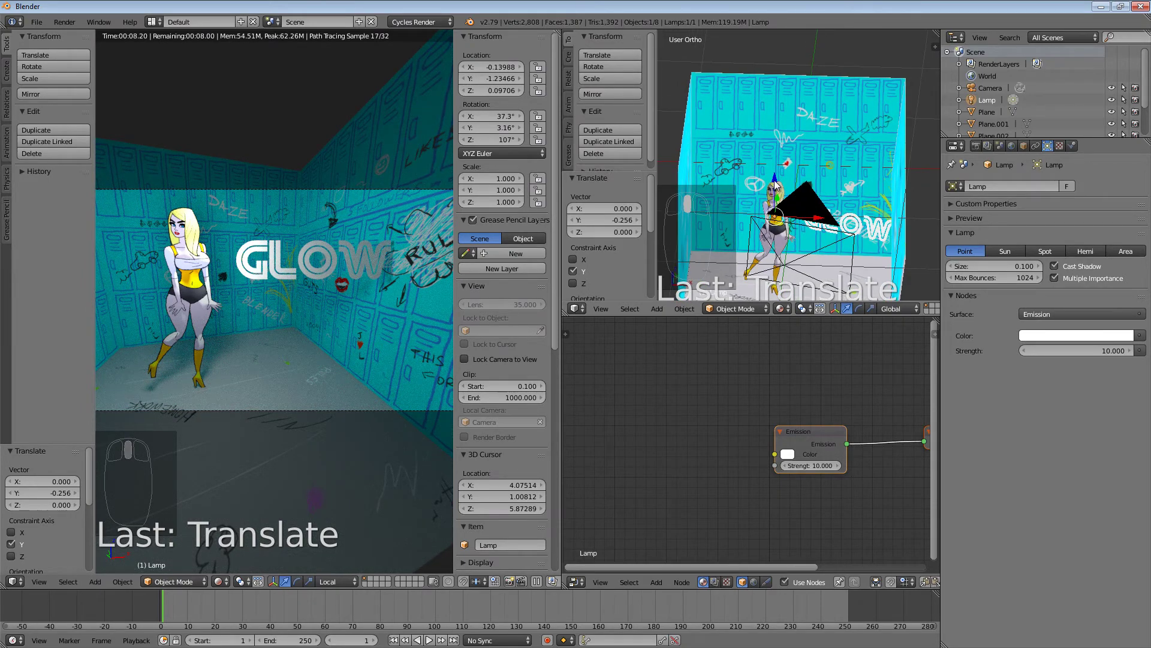
drag(774, 187, 776, 195)
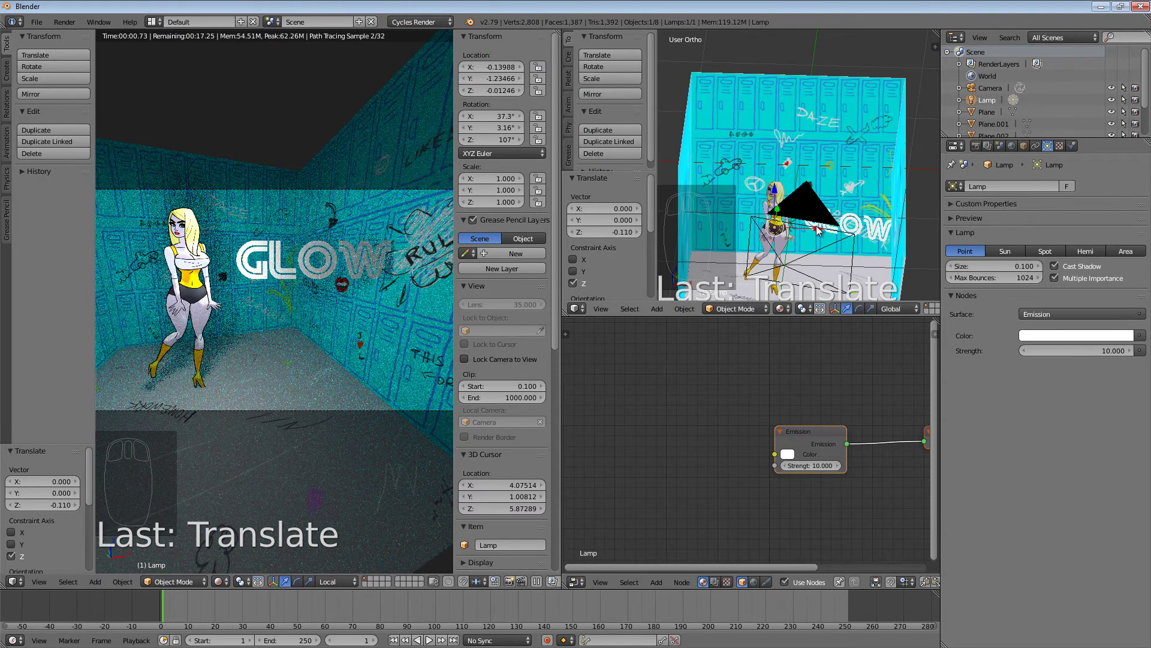
- Nudge the lamp slightly along X and Y to about X -0.146, Y -1.240
scroll(818, 229, up, 5)
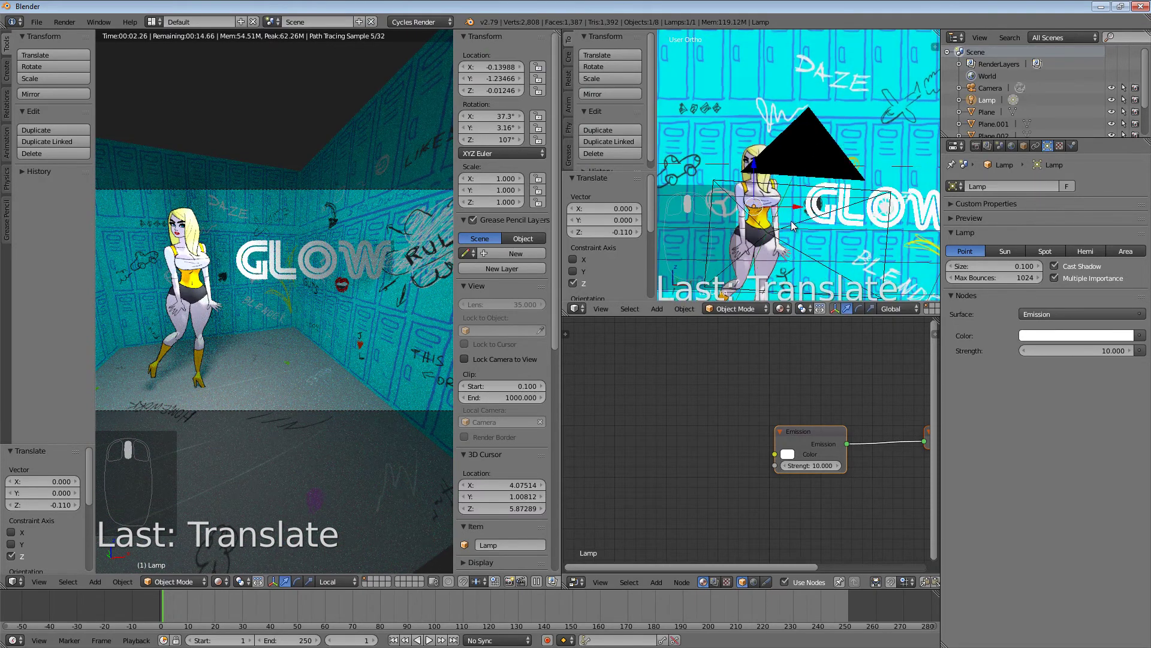
drag(797, 206, 795, 207)
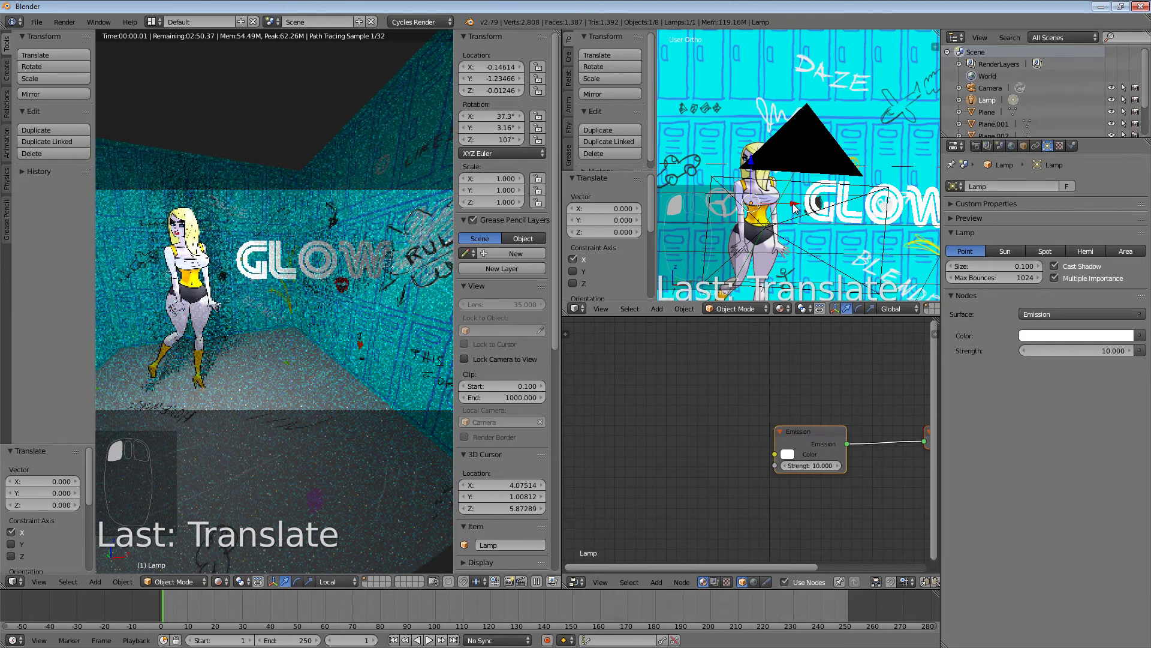
middle_drag(793, 206, 753, 271)
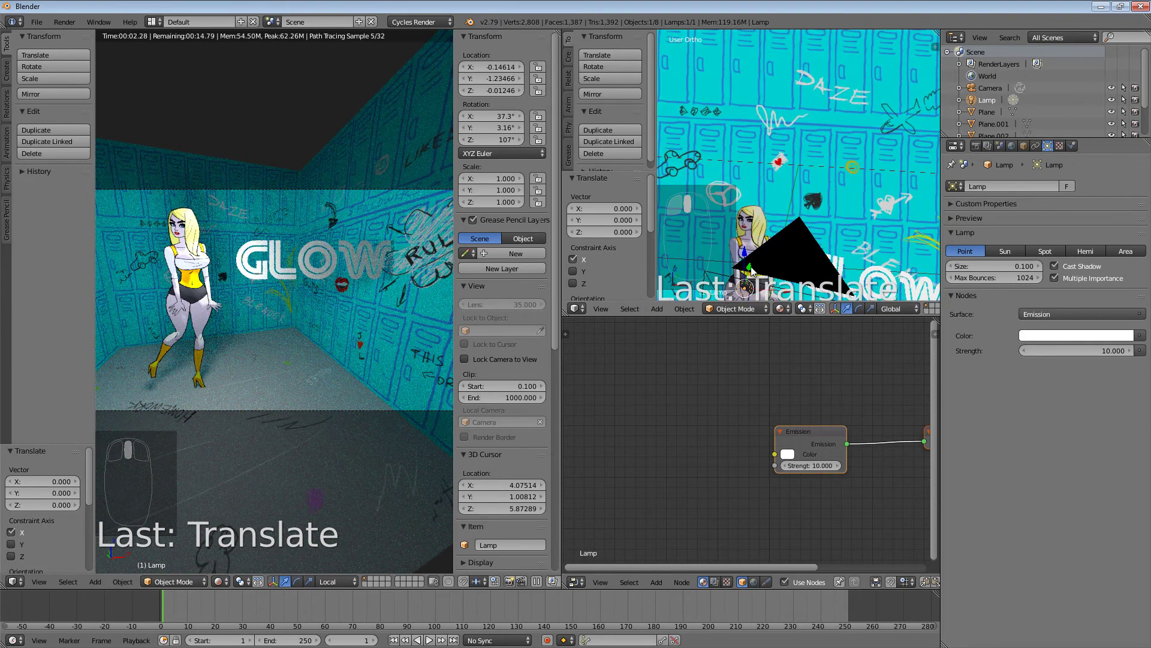
drag(751, 271, 750, 268)
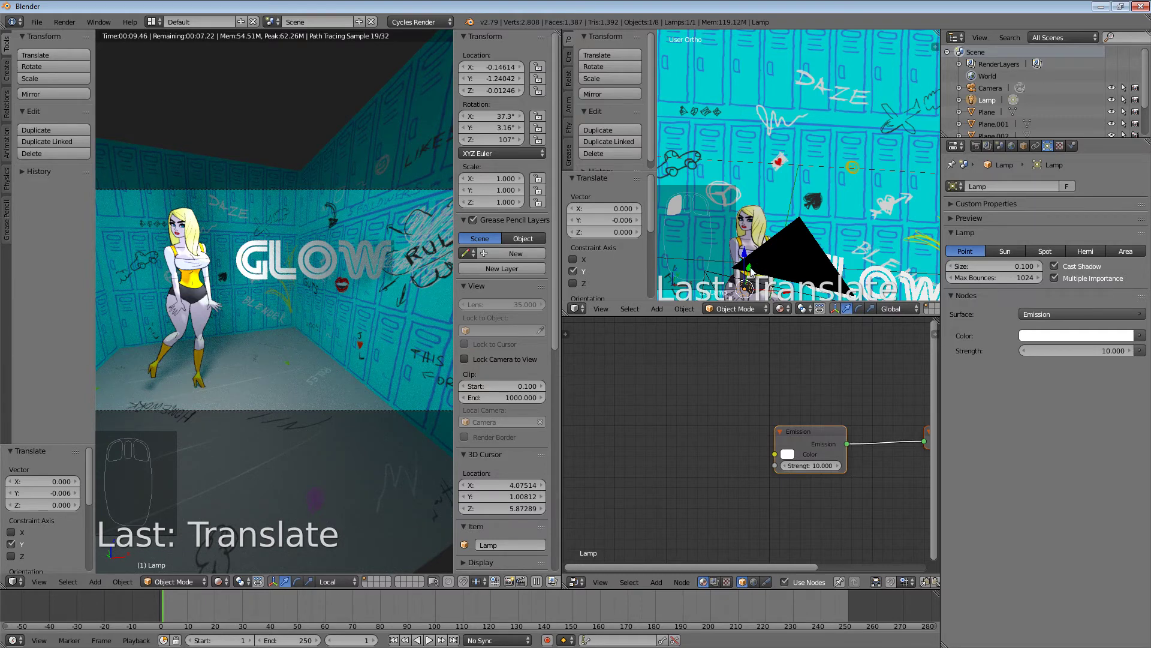
- Select the character's image plane and snap the 3D cursor to its centre
scroll(820, 185, down, 4)
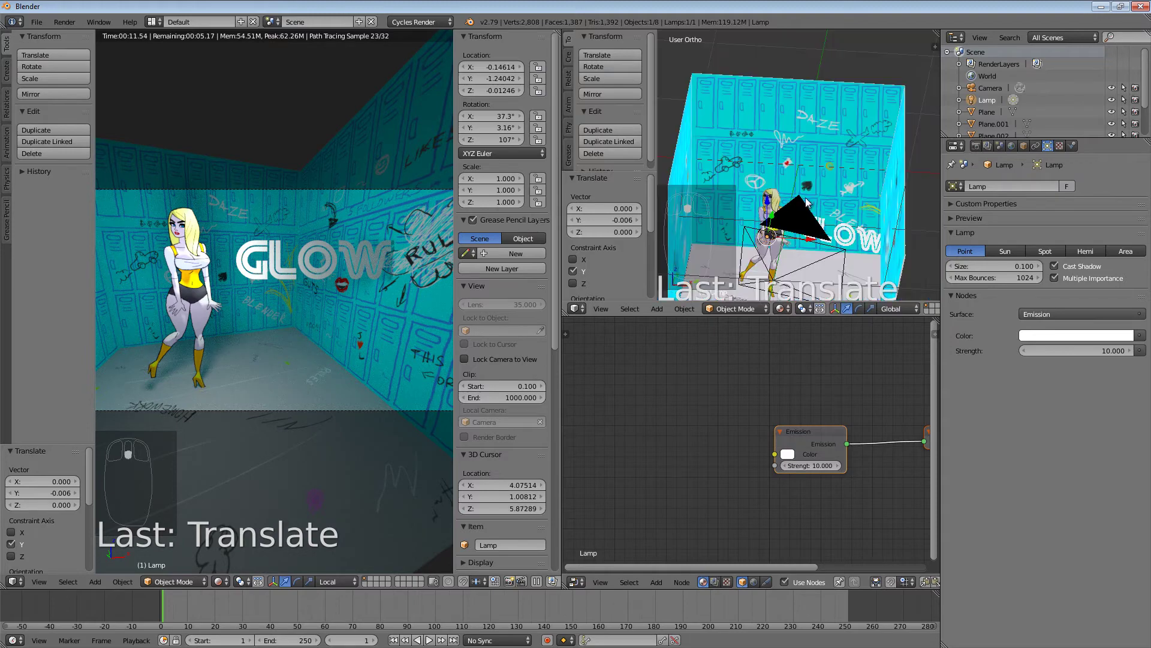
mouse_move(820, 184)
middle_down()
mouse_move(796, 246)
mouse_move(800, 195)
middle_up()
scroll(800, 195, up, 5)
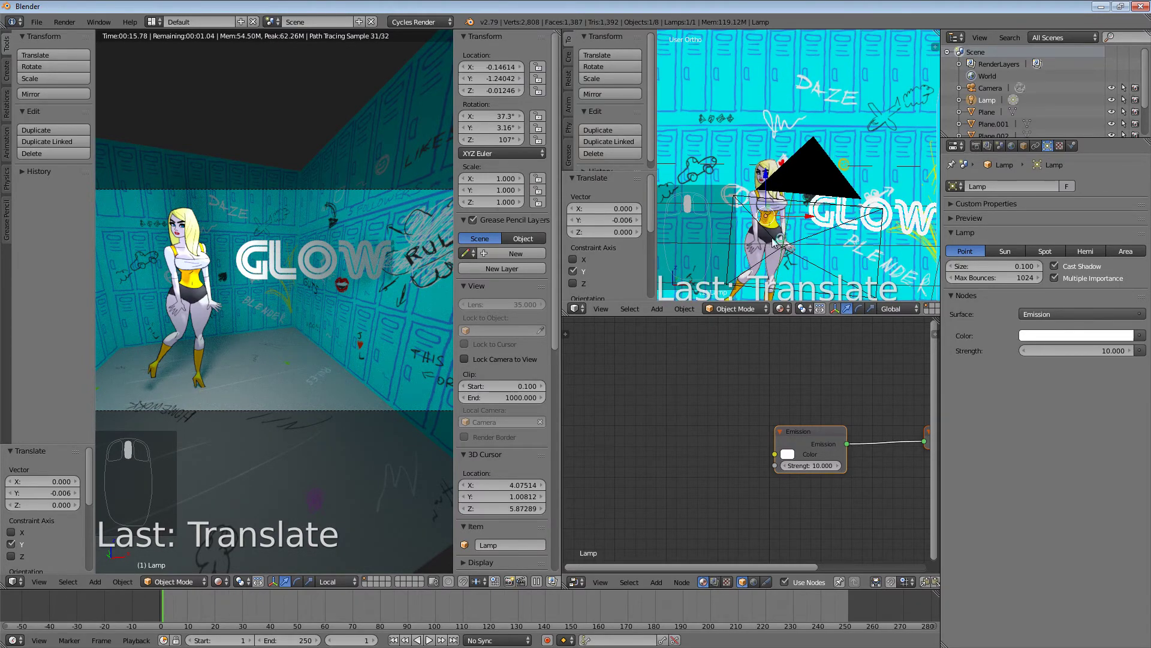
mouse_move(796, 240)
middle_down()
mouse_move(811, 213)
mouse_move(777, 255)
mouse_move(787, 229)
middle_up()
scroll(776, 243, down, 3)
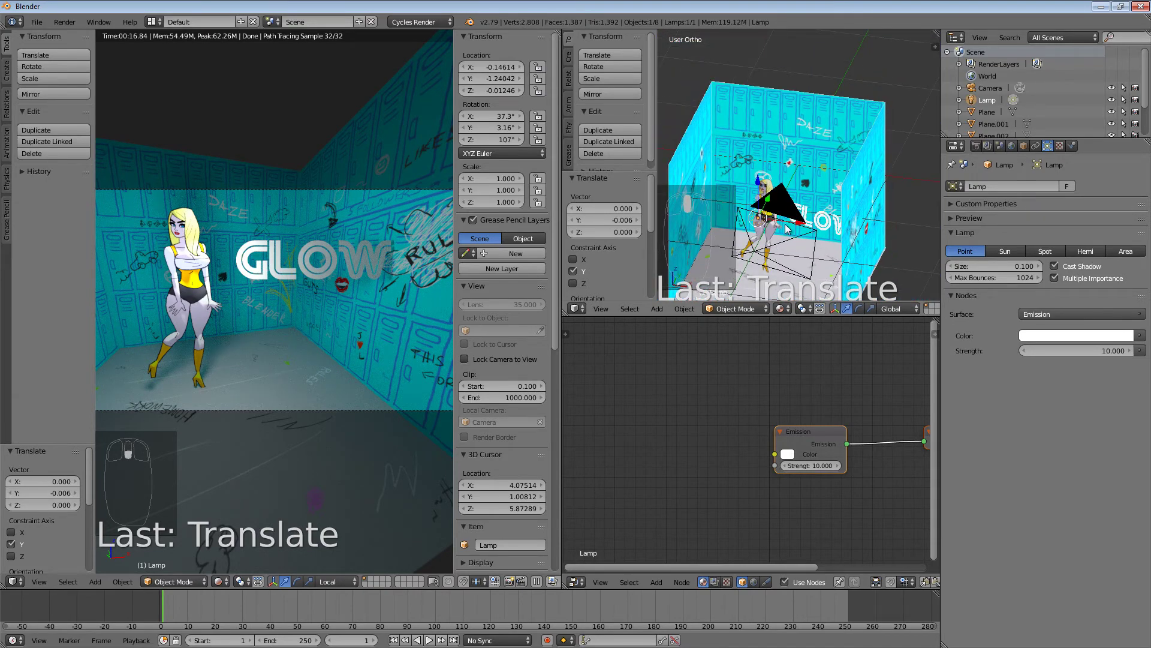
right_click(767, 187)
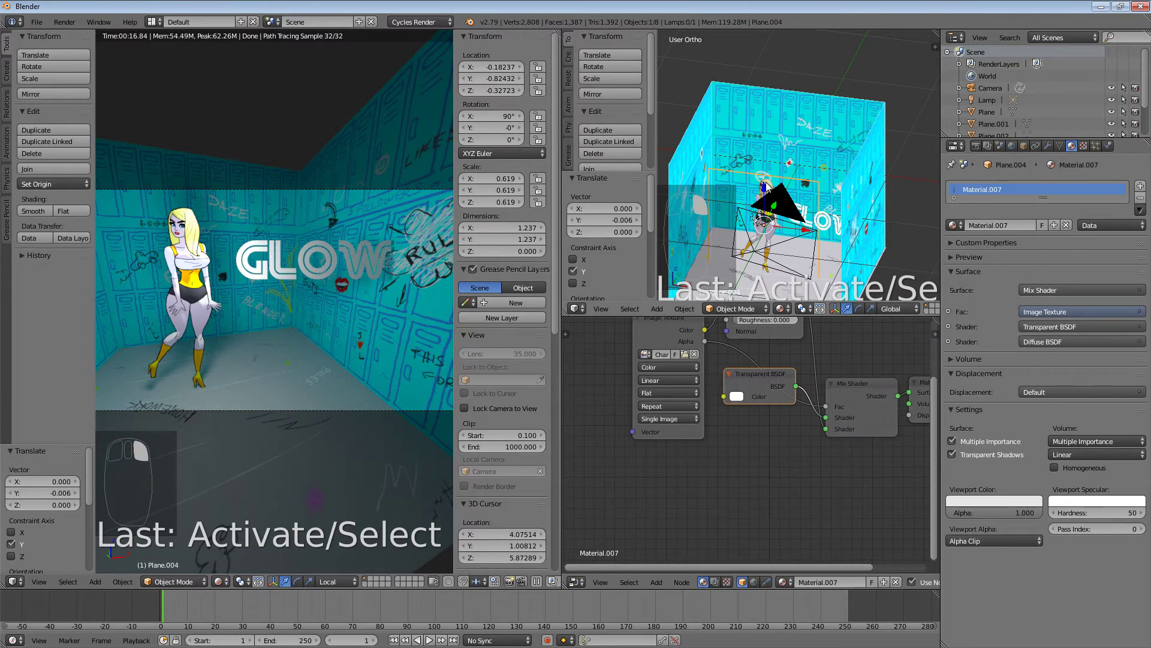
scroll(787, 225, up, 3)
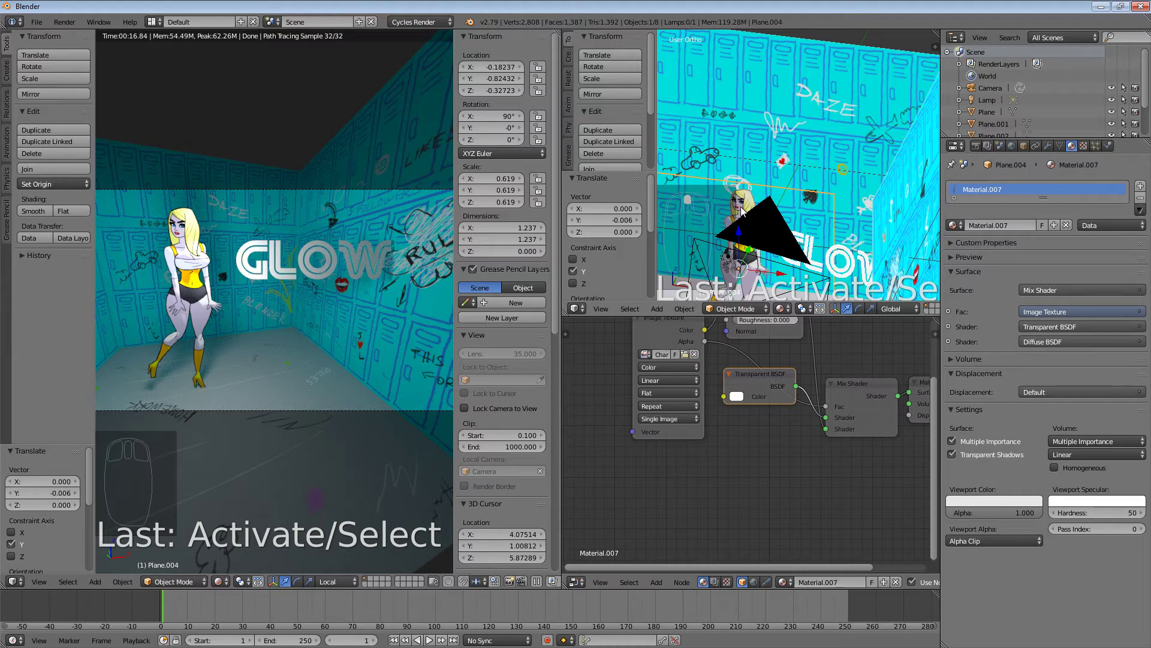
key(shift+s)
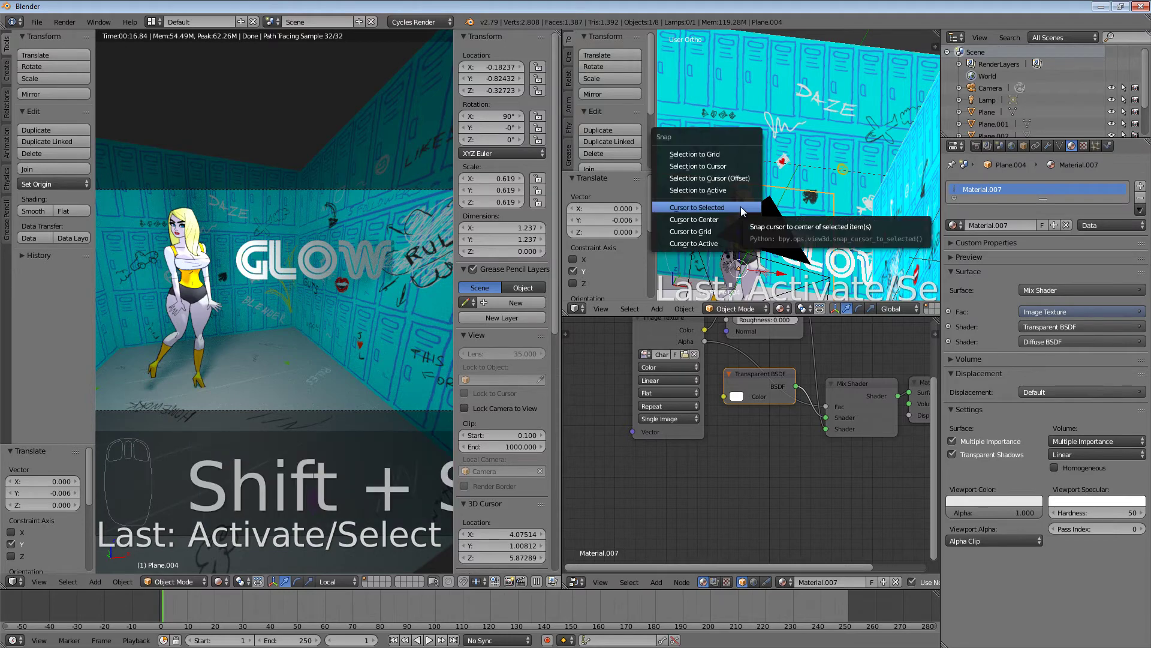
click(739, 207)
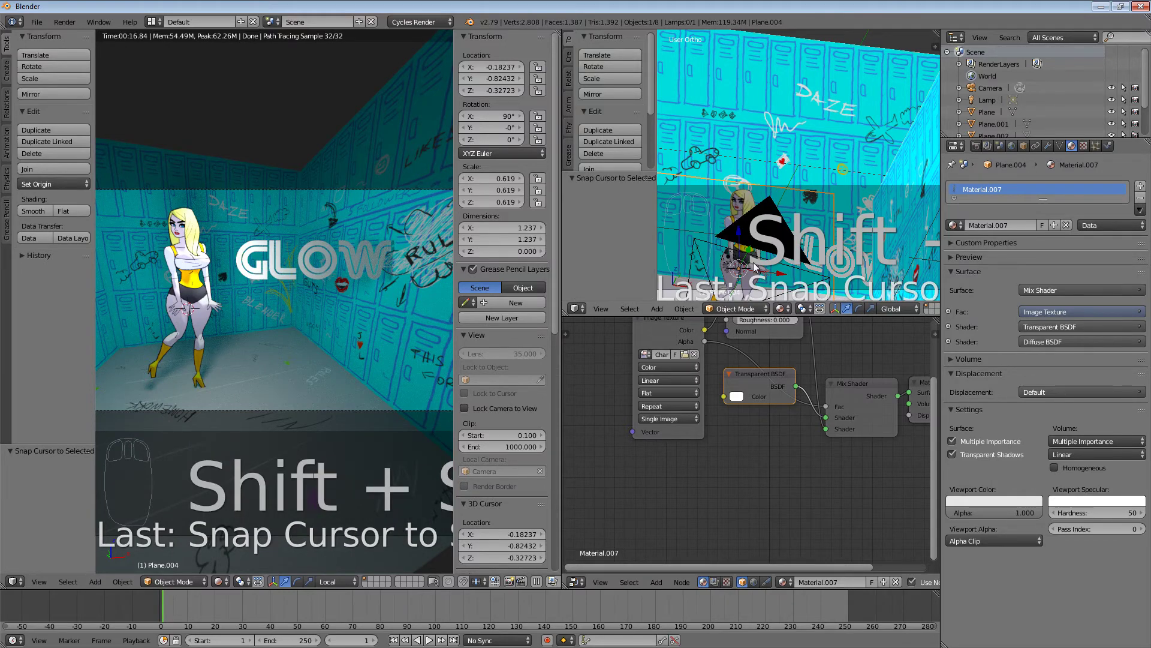
- Add a second lamp of type Point at the 3D cursor on the character plane
middle_drag(754, 267, 769, 233)
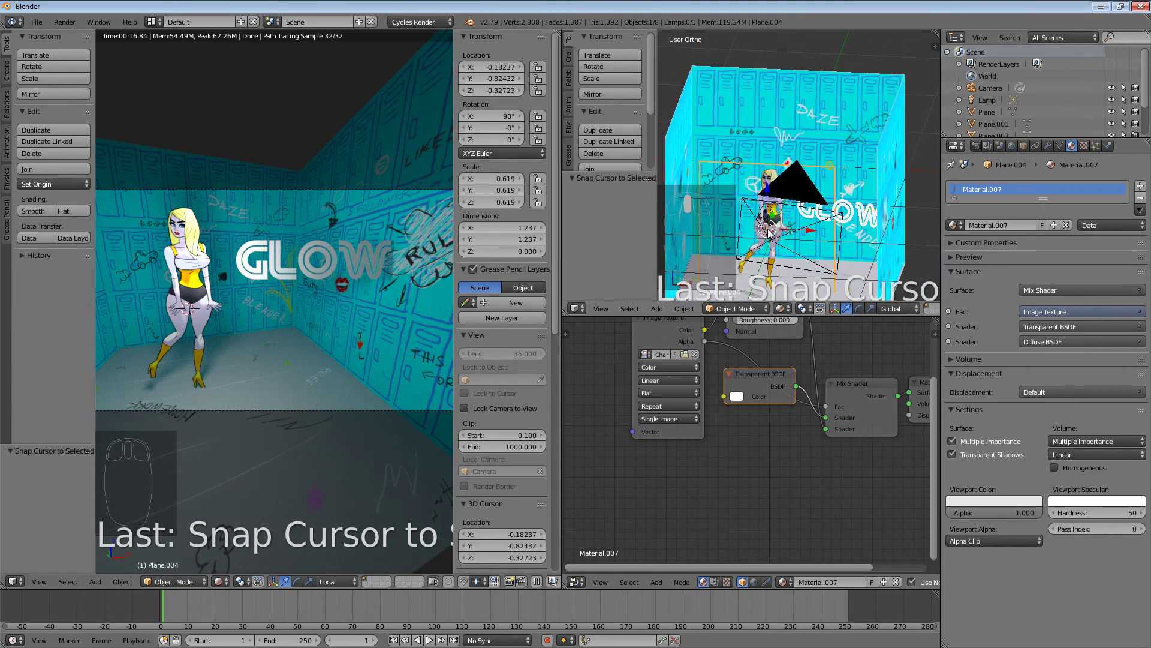
key(shift+a)
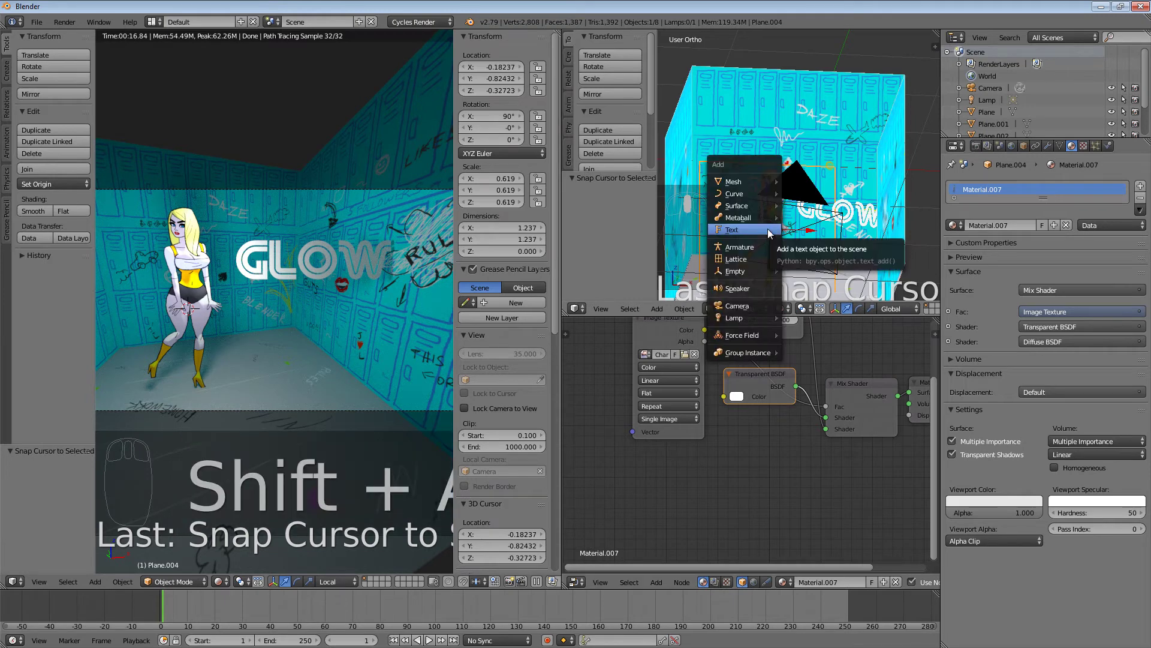
mouse_move(744, 318)
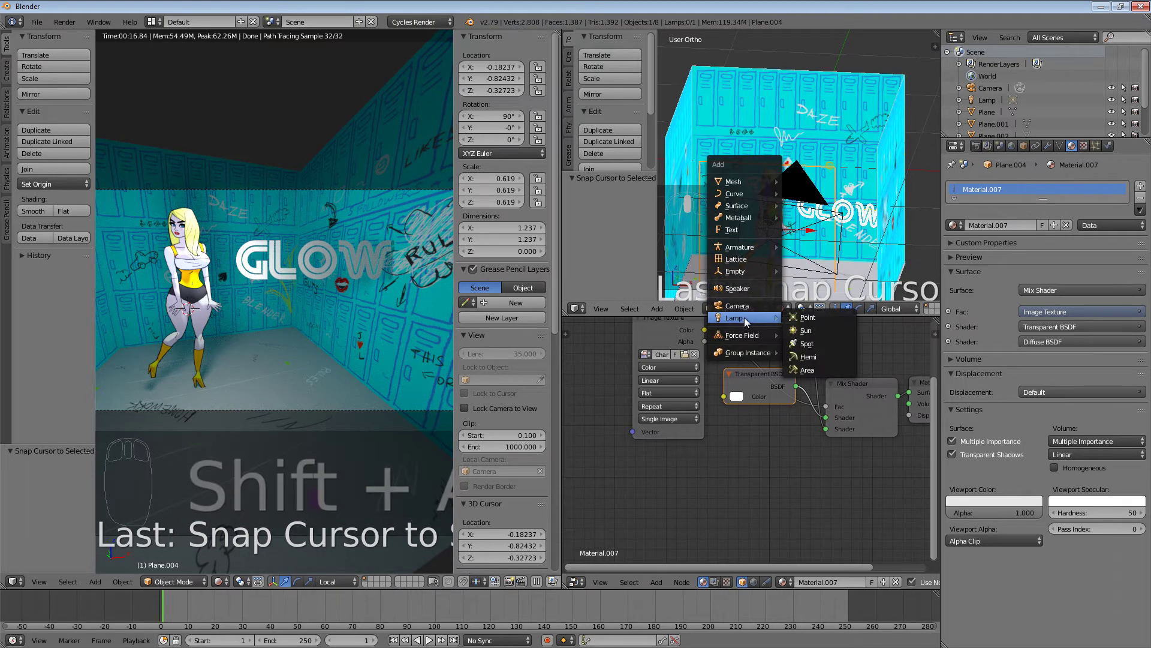
click(799, 317)
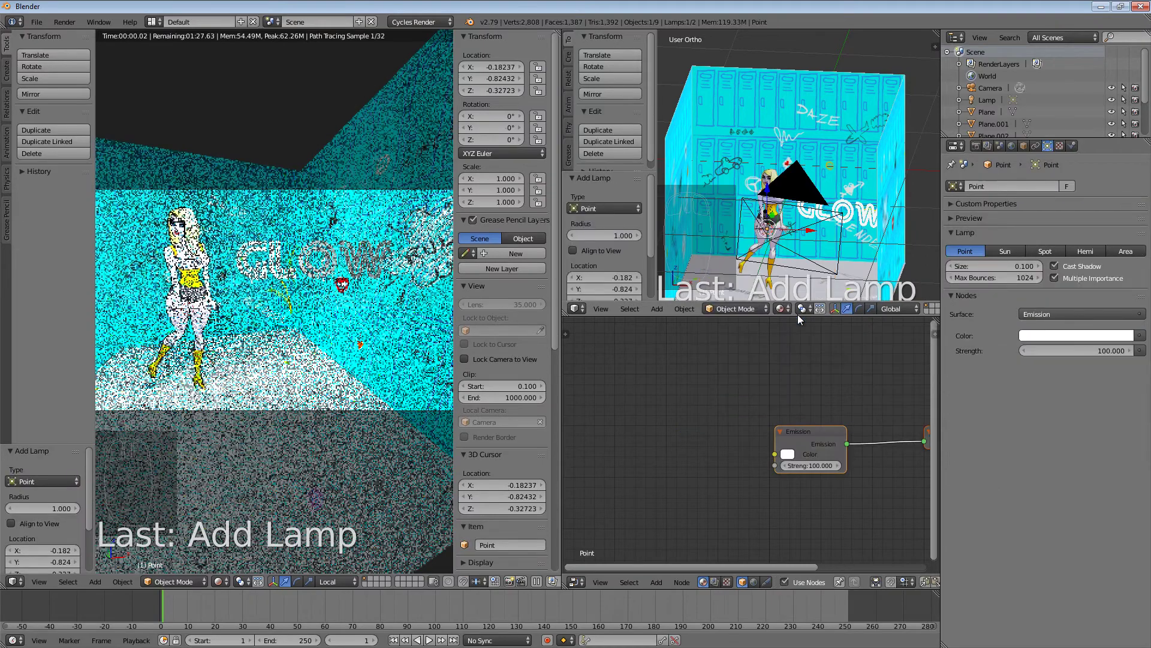
- Make sure the new point lamp is selected and set its emission strength to 5
middle_drag(769, 247, 779, 270)
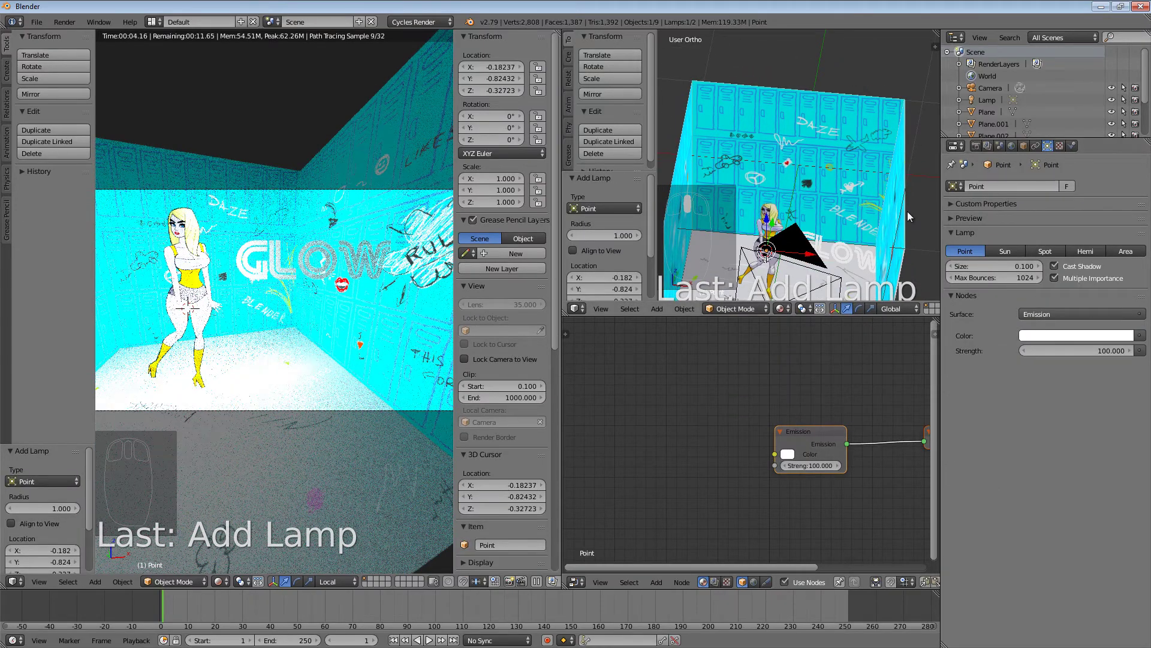
click(1049, 148)
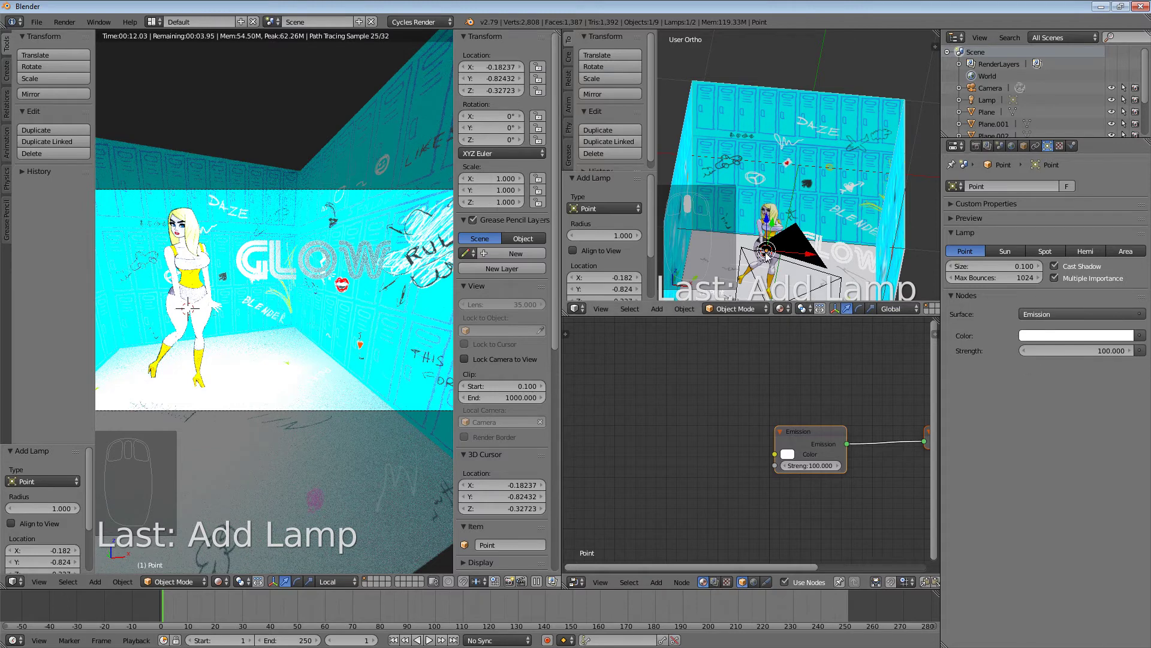
middle_drag(765, 265, 774, 264)
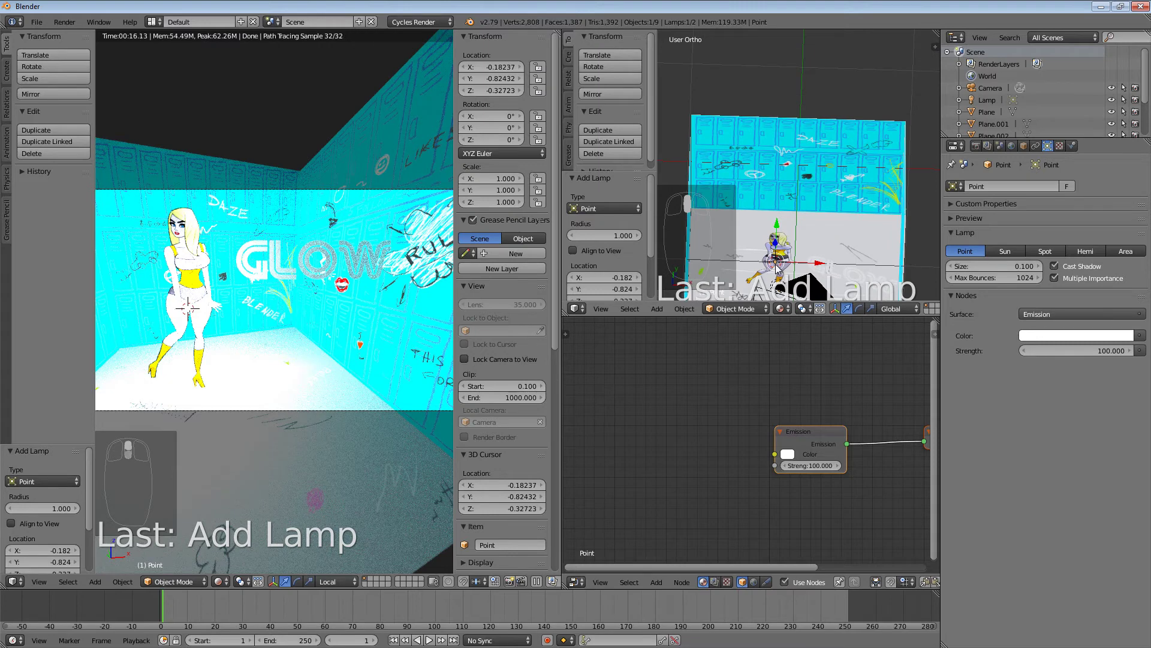
right_click(776, 267)
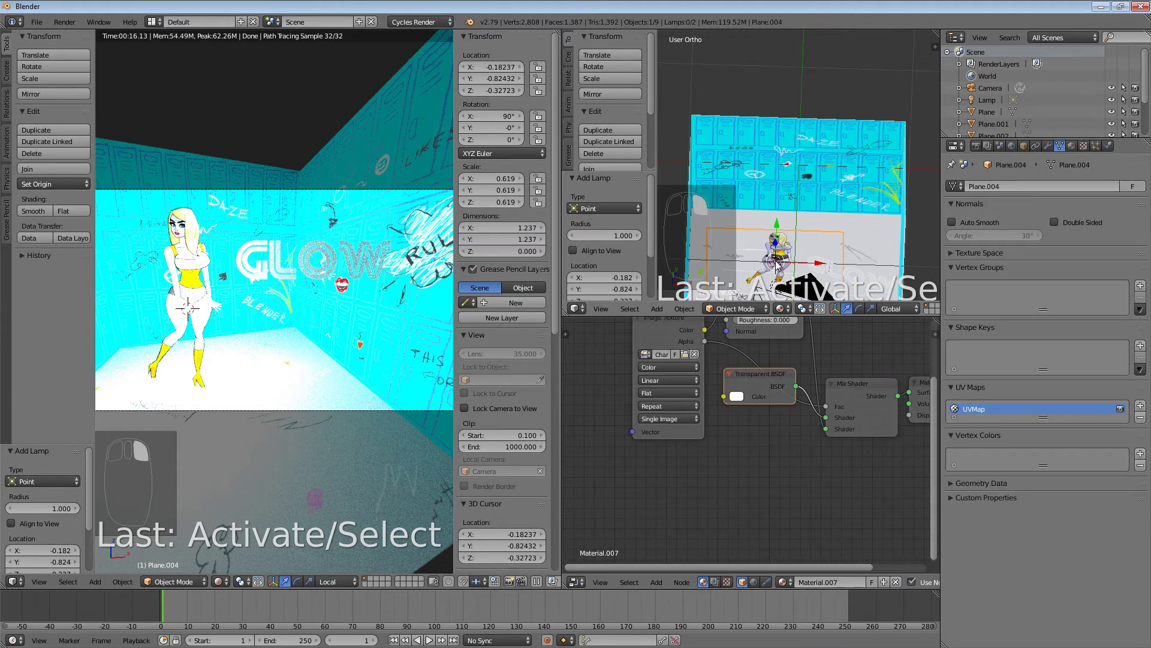
right_click(776, 265)
right_click(776, 266)
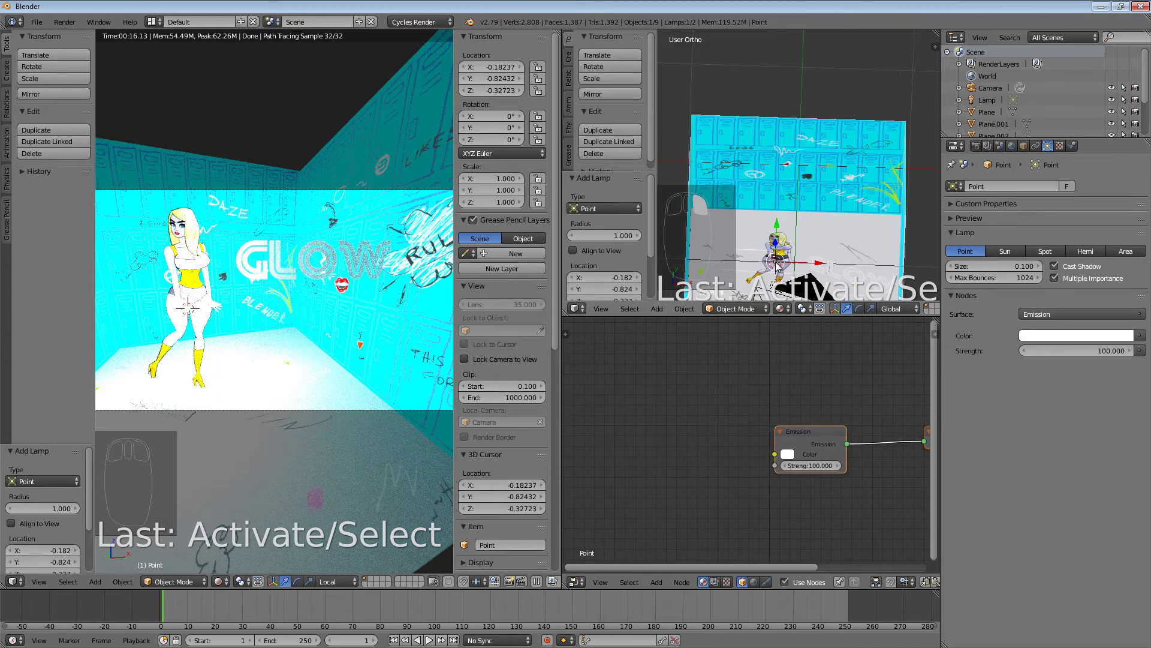
middle_drag(776, 266, 737, 222)
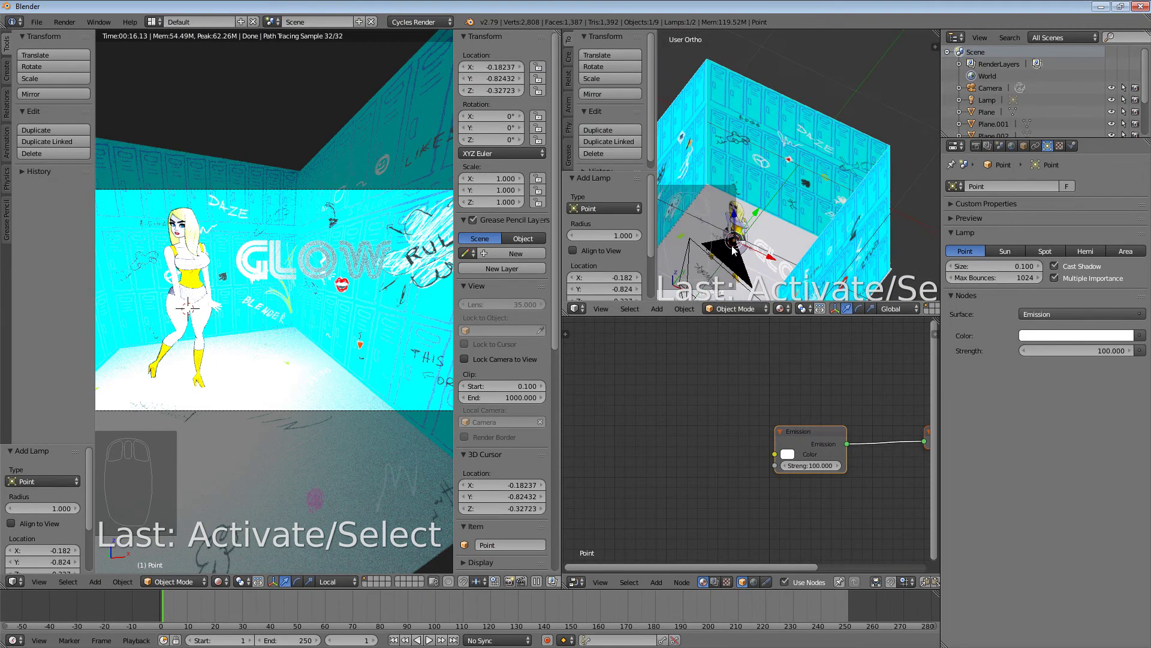
click(1106, 351)
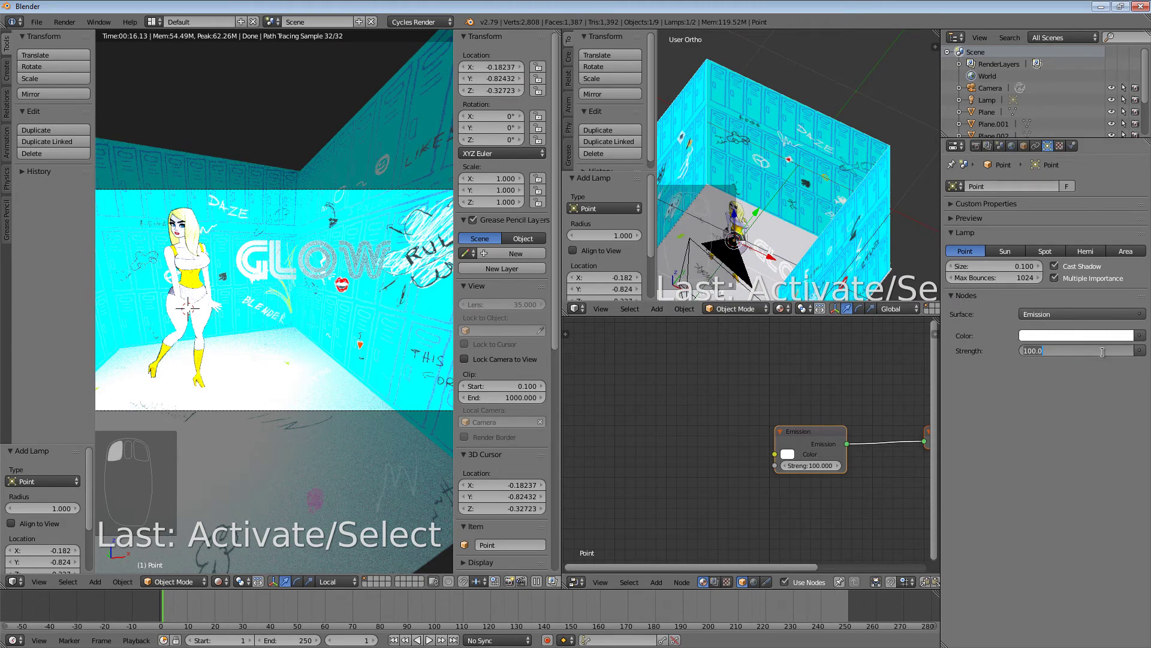
text(5)
key(Return)
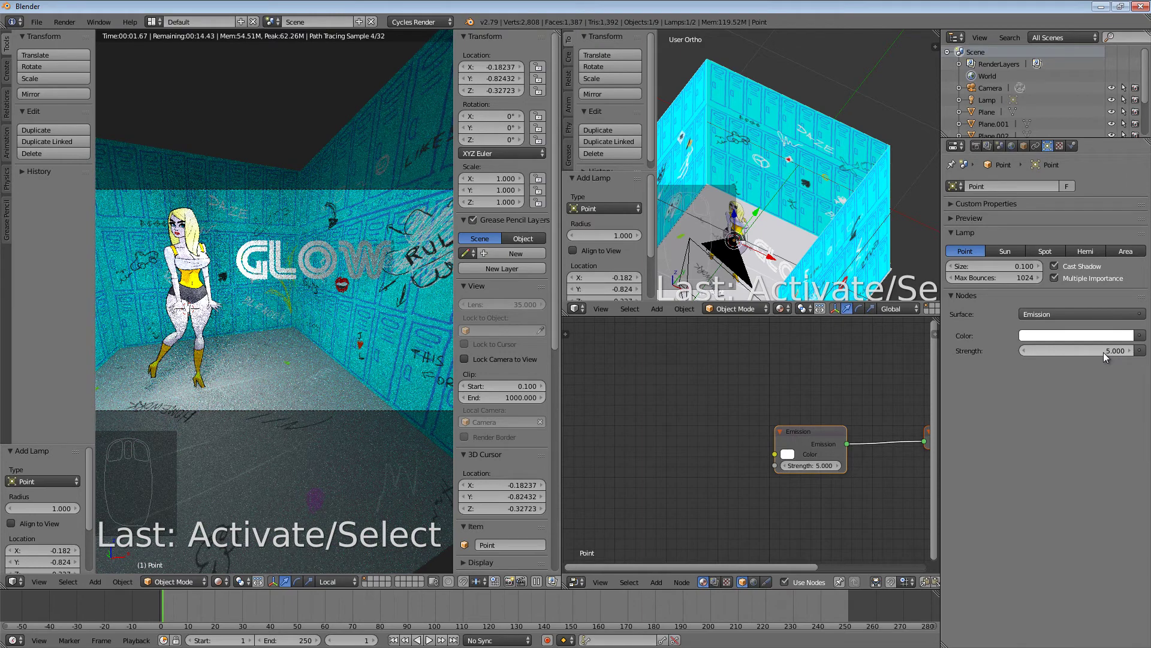
- Raise the new point lamp's emission strength to 10
click(1103, 352)
text(10)
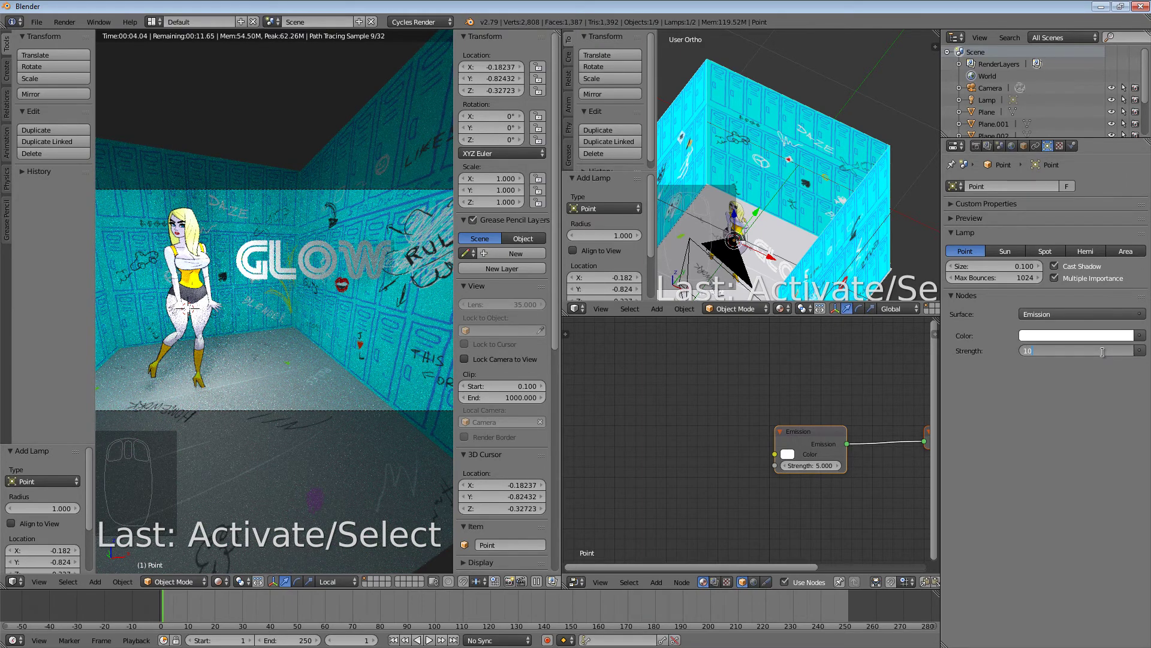
key(Return)
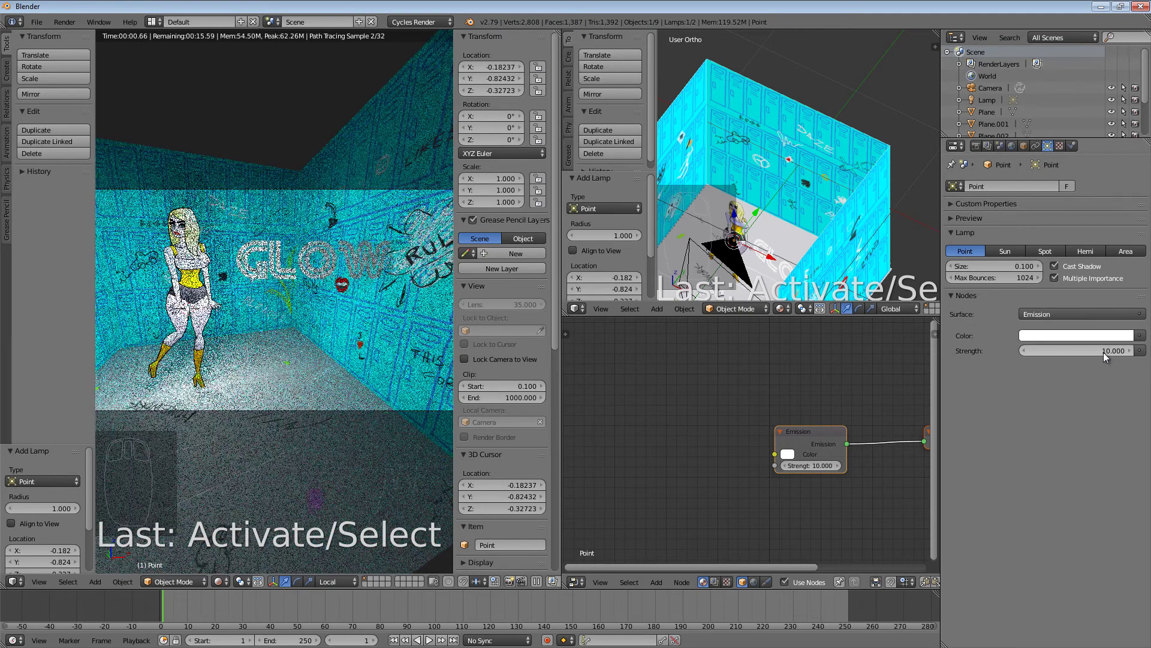
middle_drag(772, 259, 792, 75)
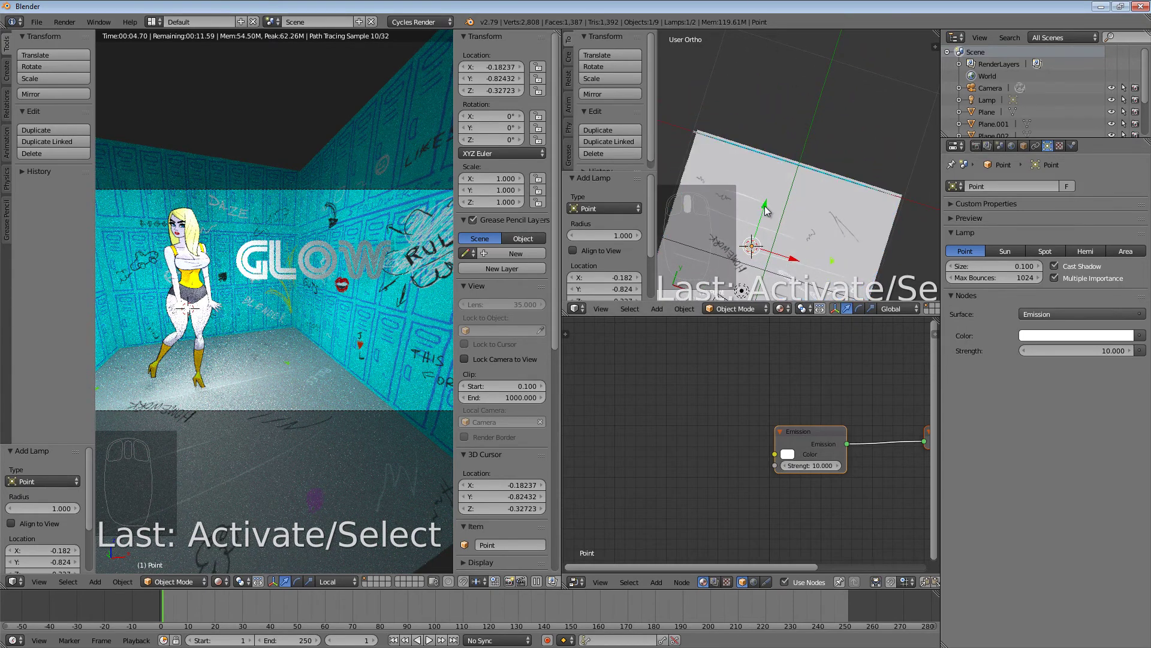
- Move the new point lamp about 0.39 along global Y to behind the character and lower it about 0.25
drag(766, 205, 779, 164)
middle_drag(770, 210, 778, 184)
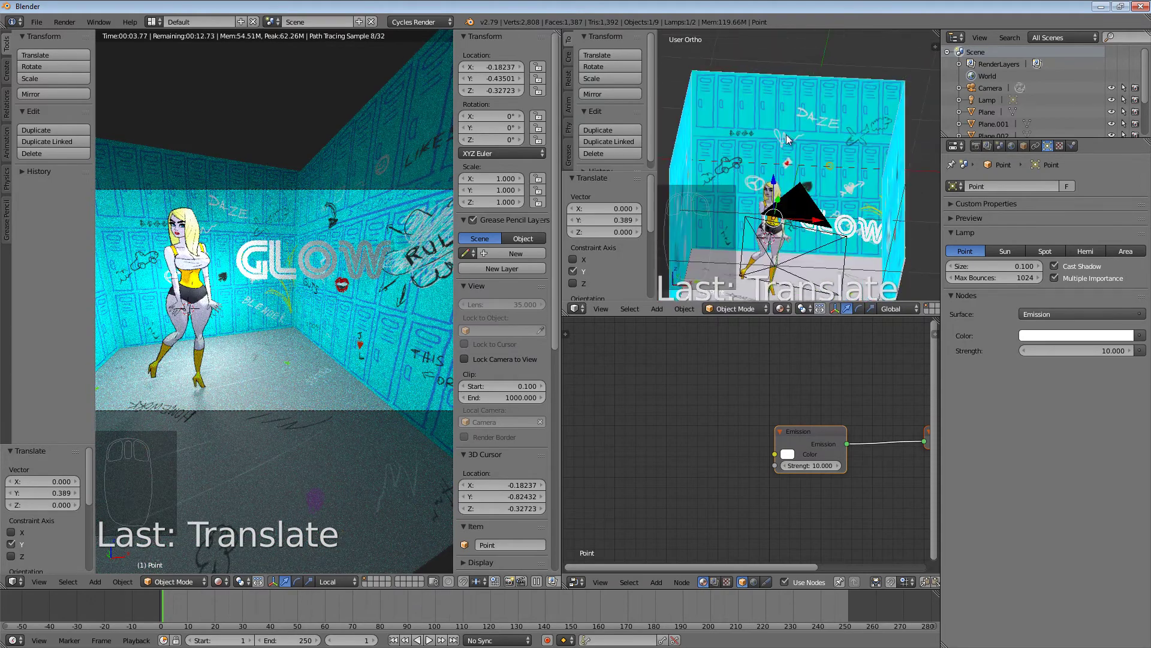
drag(778, 184, 781, 225)
middle_drag(782, 233, 803, 209)
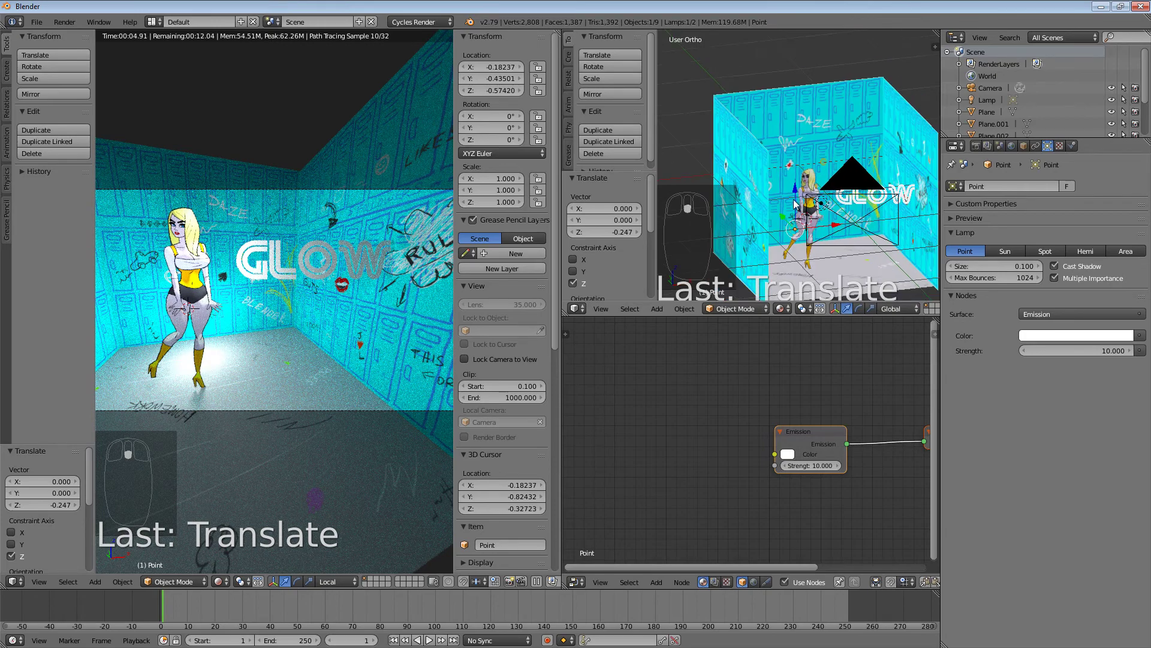
- Fine-tune the point lamp's height behind the character's legs to about Z -0.53
scroll(798, 216, up, 4)
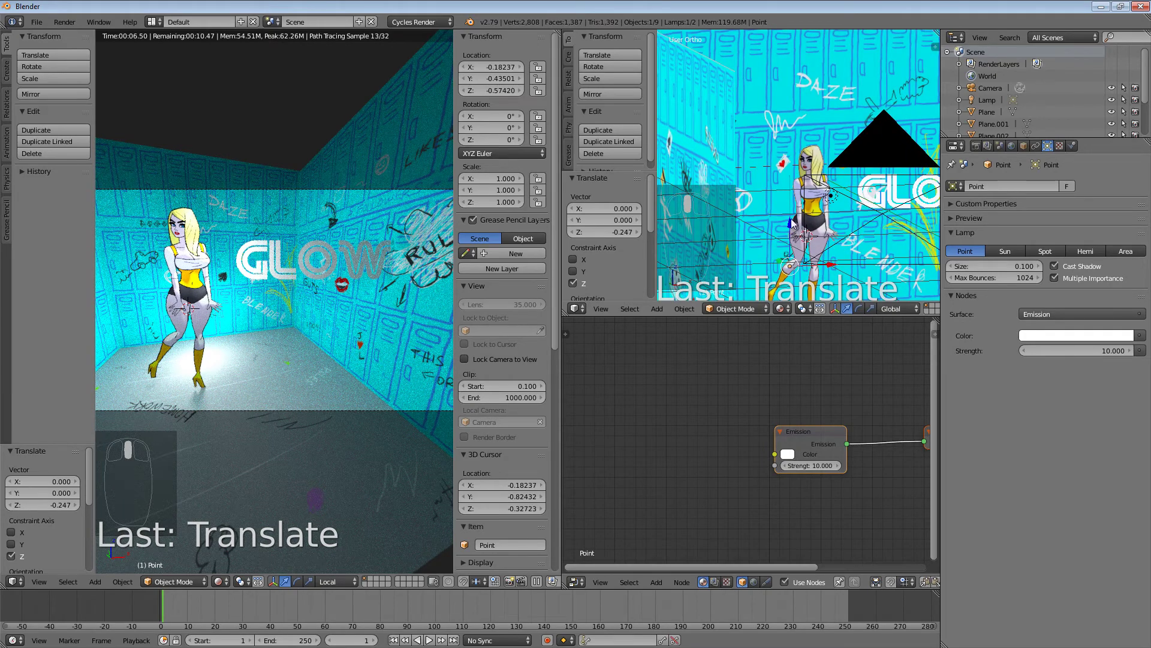
drag(791, 223, 791, 238)
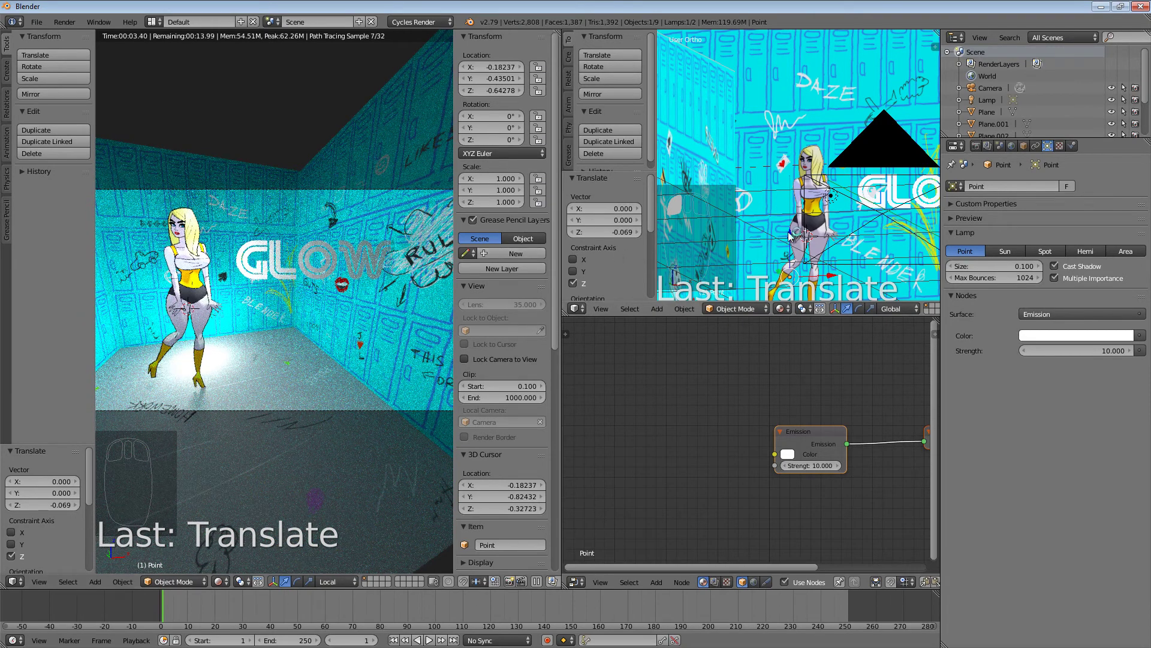
drag(791, 235, 790, 224)
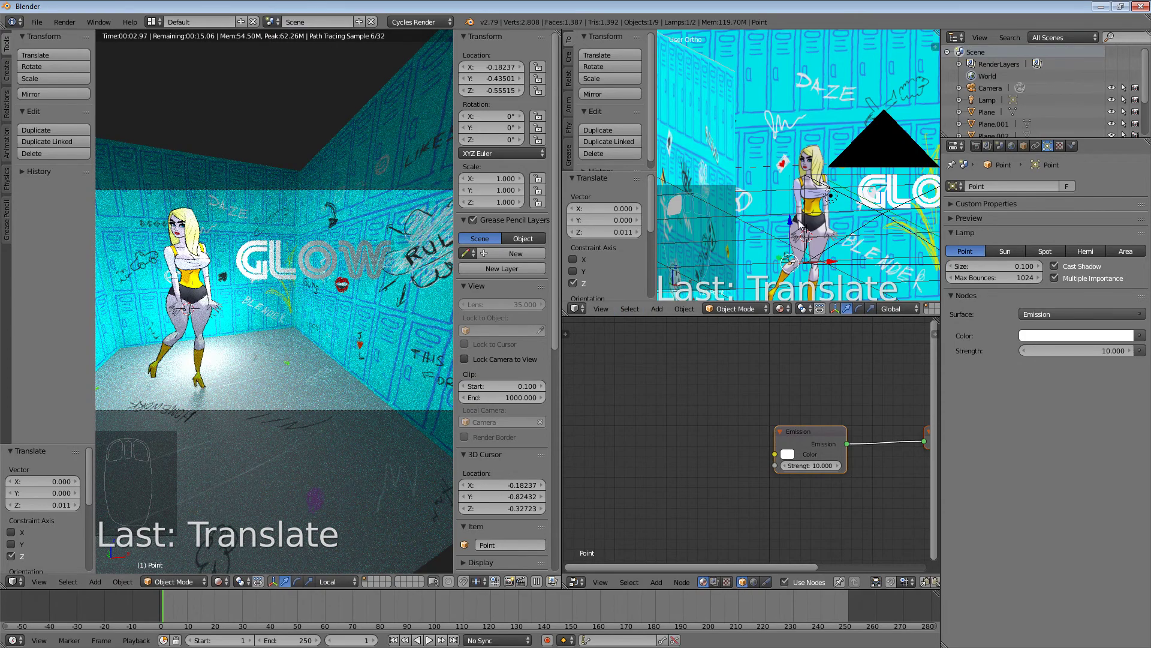
drag(790, 225, 790, 222)
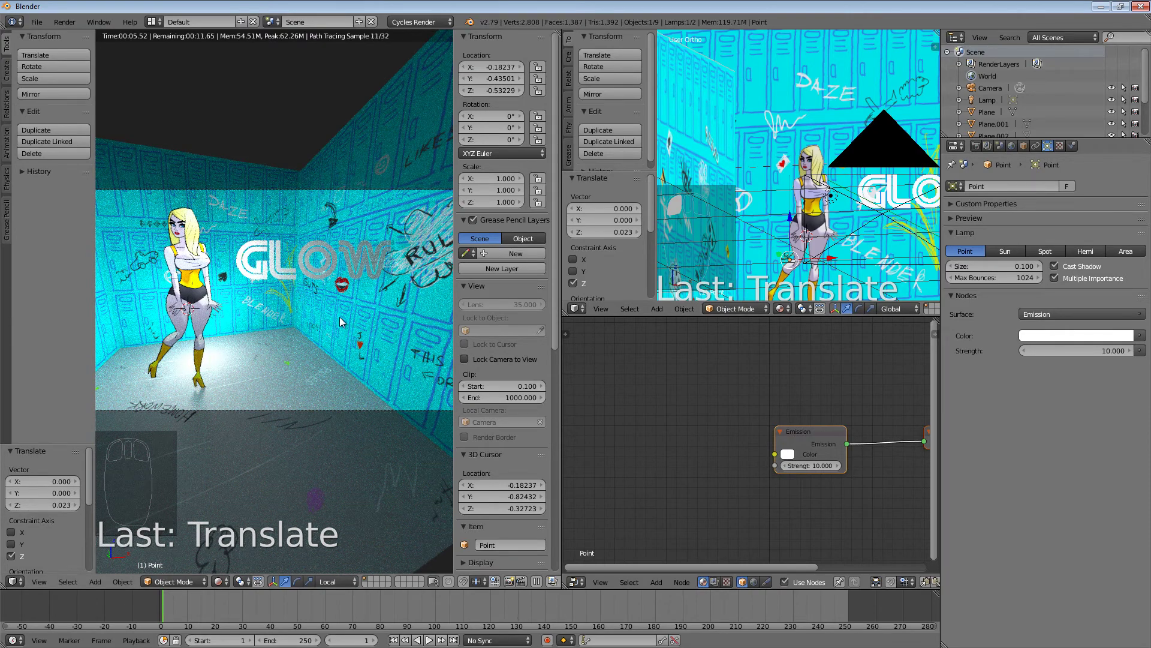
- Select the GLOW text object and switch the camera view to Material shading
middle_drag(342, 322, 331, 340)
key(KP_0)
right_click(278, 247)
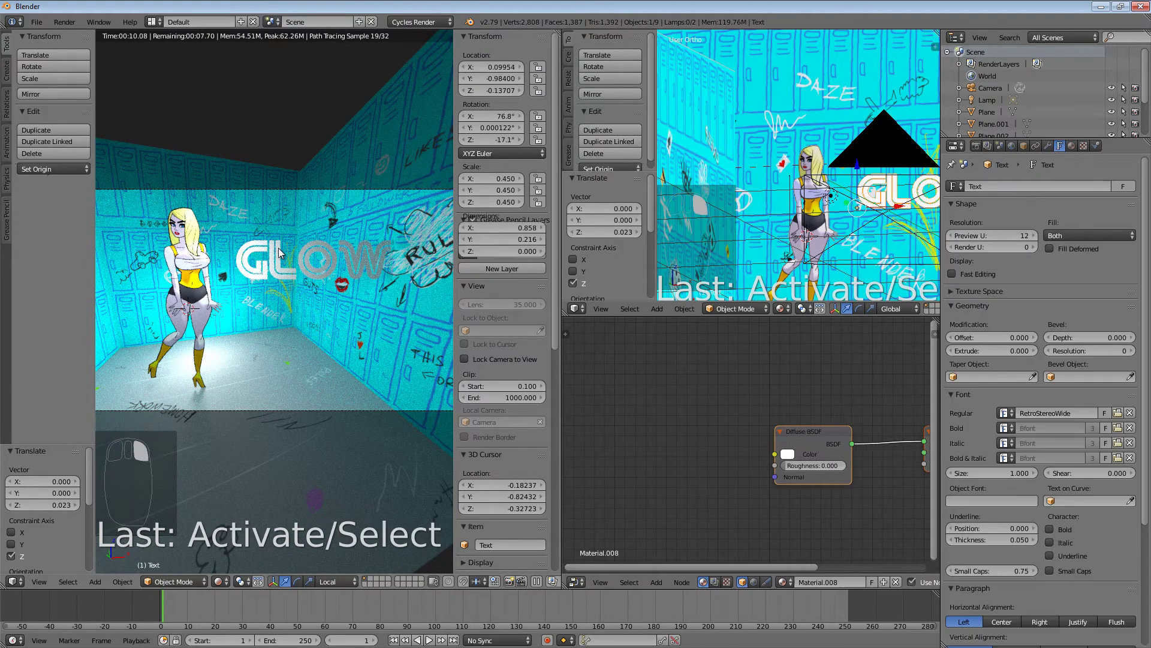
click(895, 181)
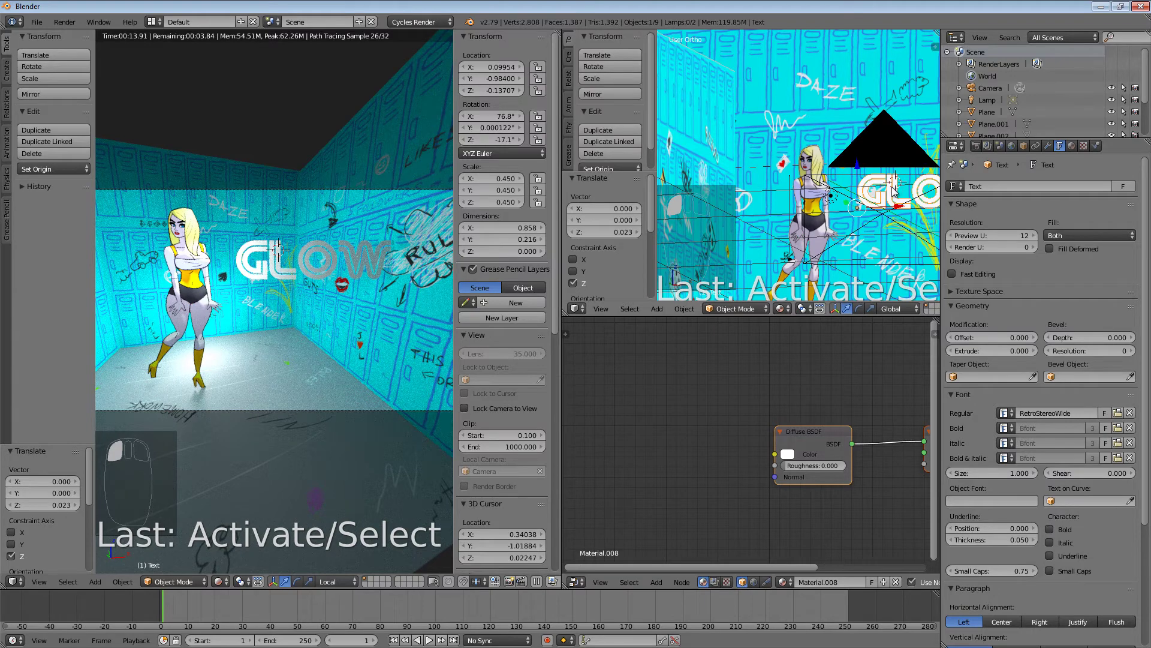
right_click(897, 190)
right_click(893, 201)
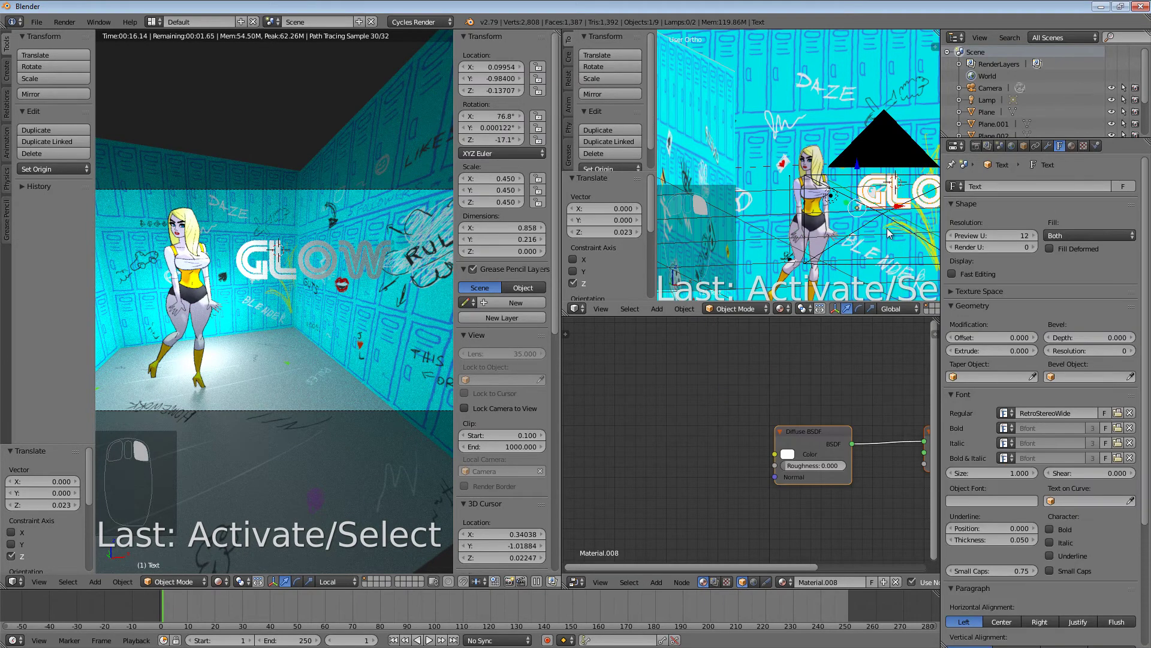
click(220, 581)
click(237, 514)
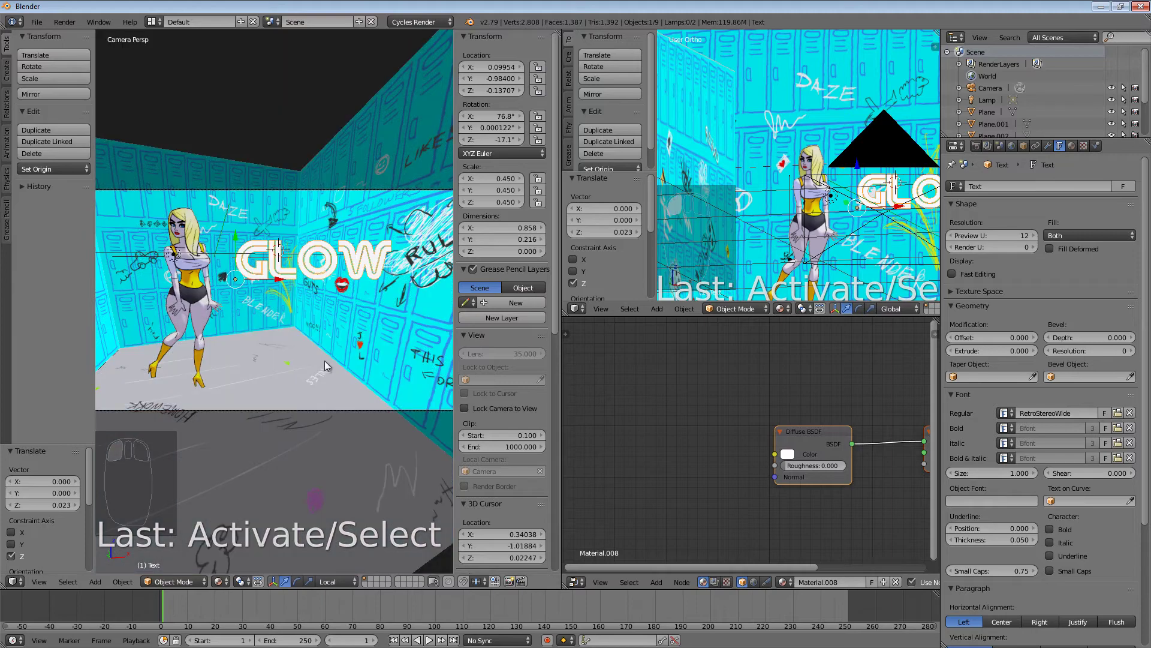
right_click(352, 253)
right_click(352, 251)
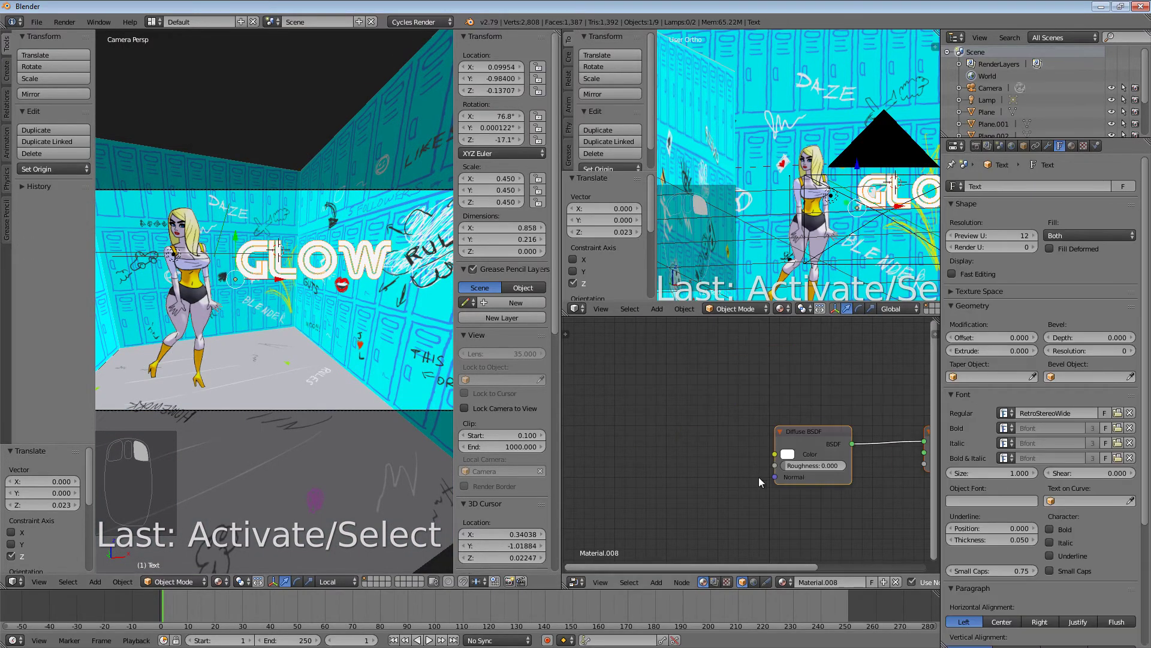
- Delete the Diffuse BSDF node from the GLOW text's material
drag(708, 567, 819, 559)
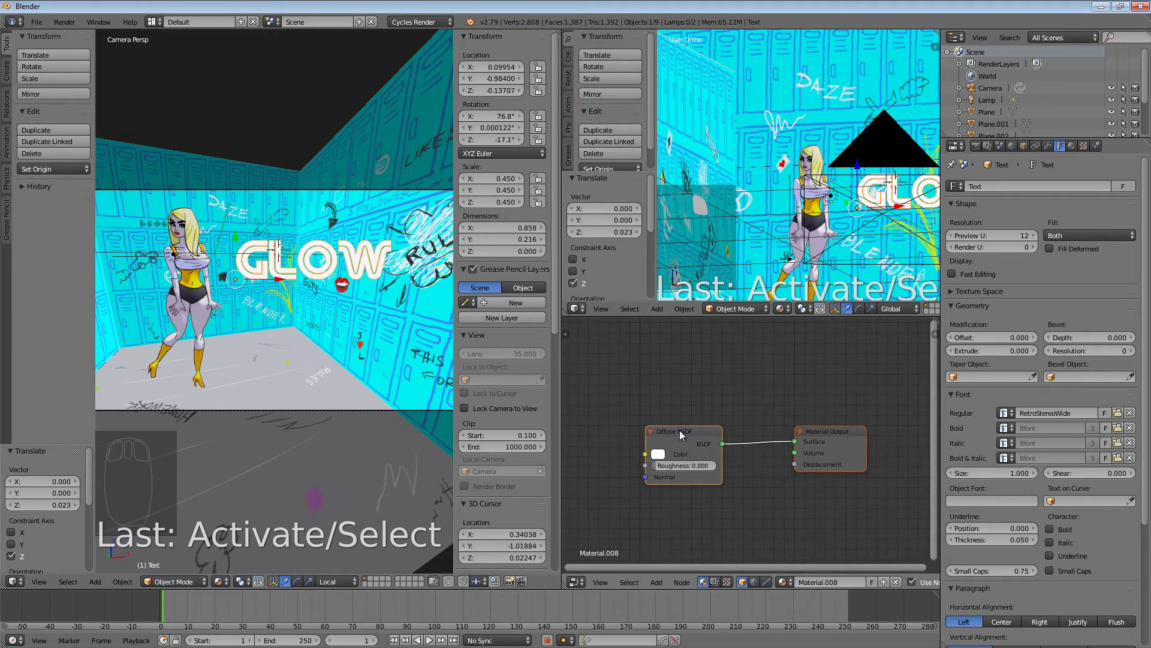
drag(679, 429, 692, 398)
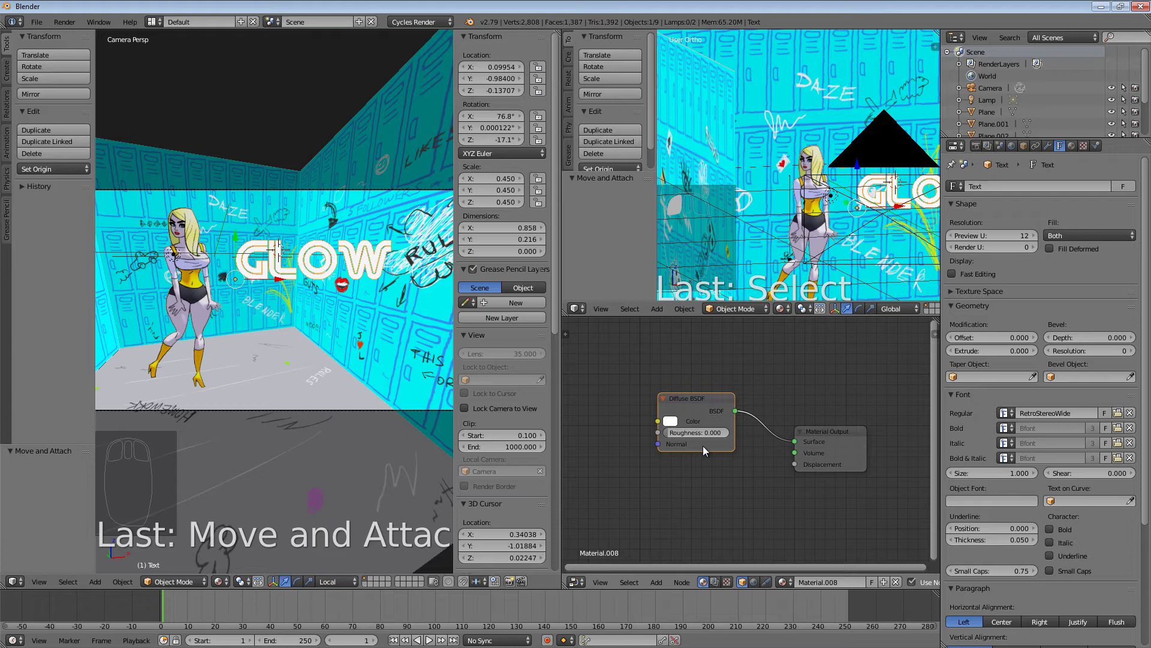
click(692, 401)
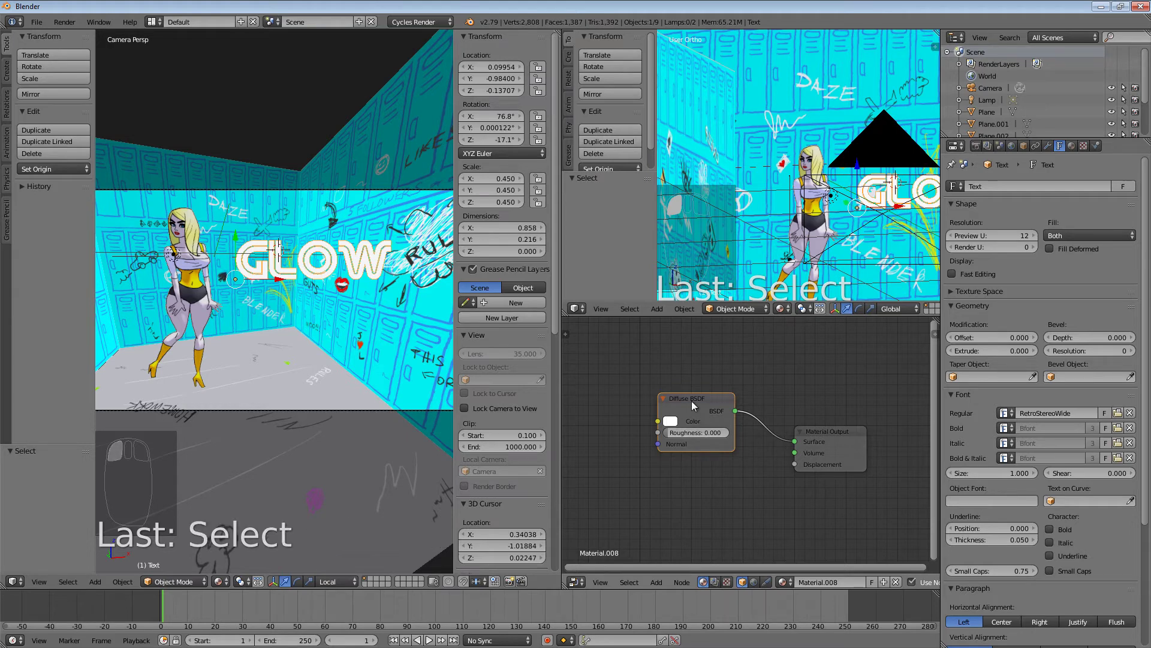
key(Delete)
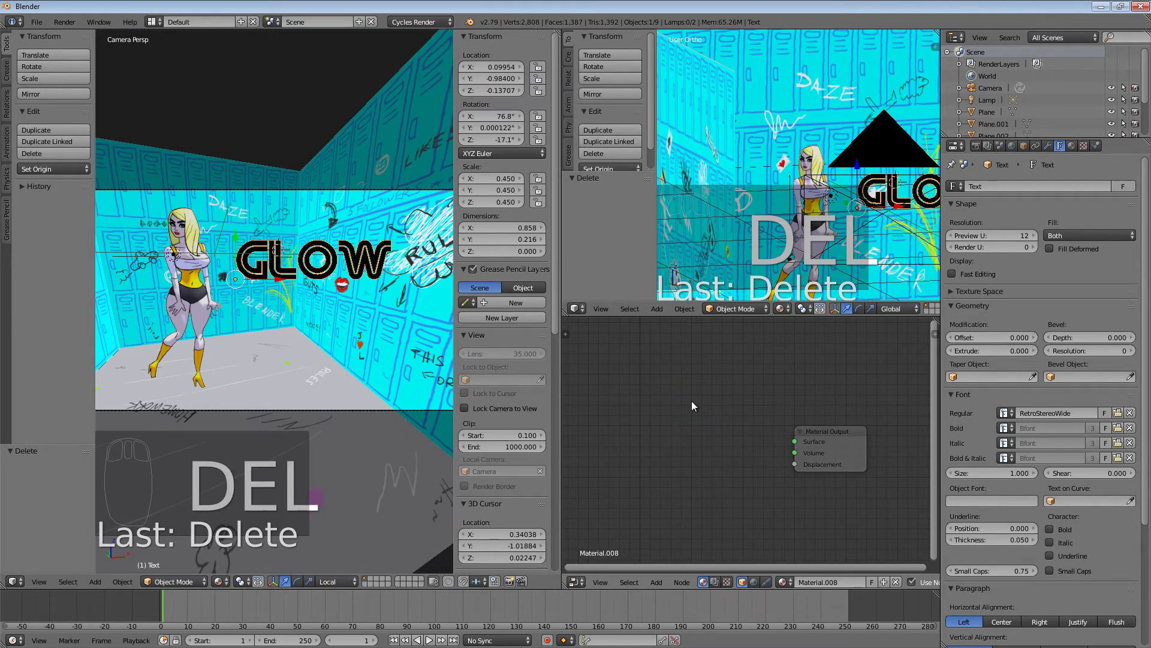
- Add an Emission shader to the GLOW text's material and link it to the Material Output's Surface input
click(708, 434)
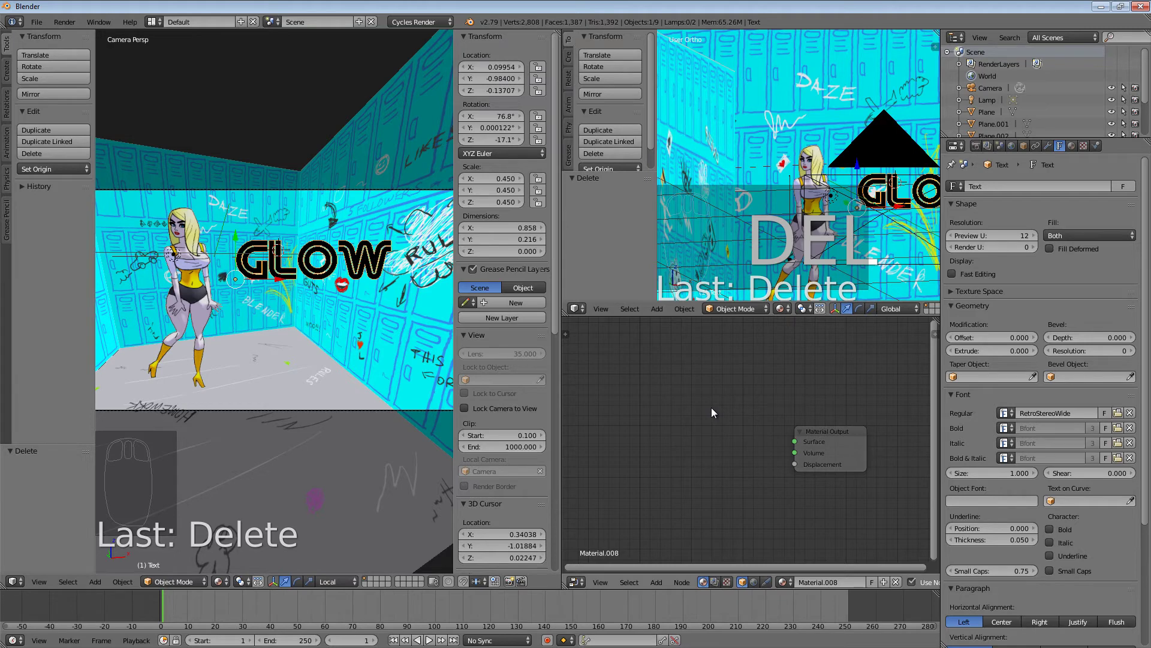
key(shift+a)
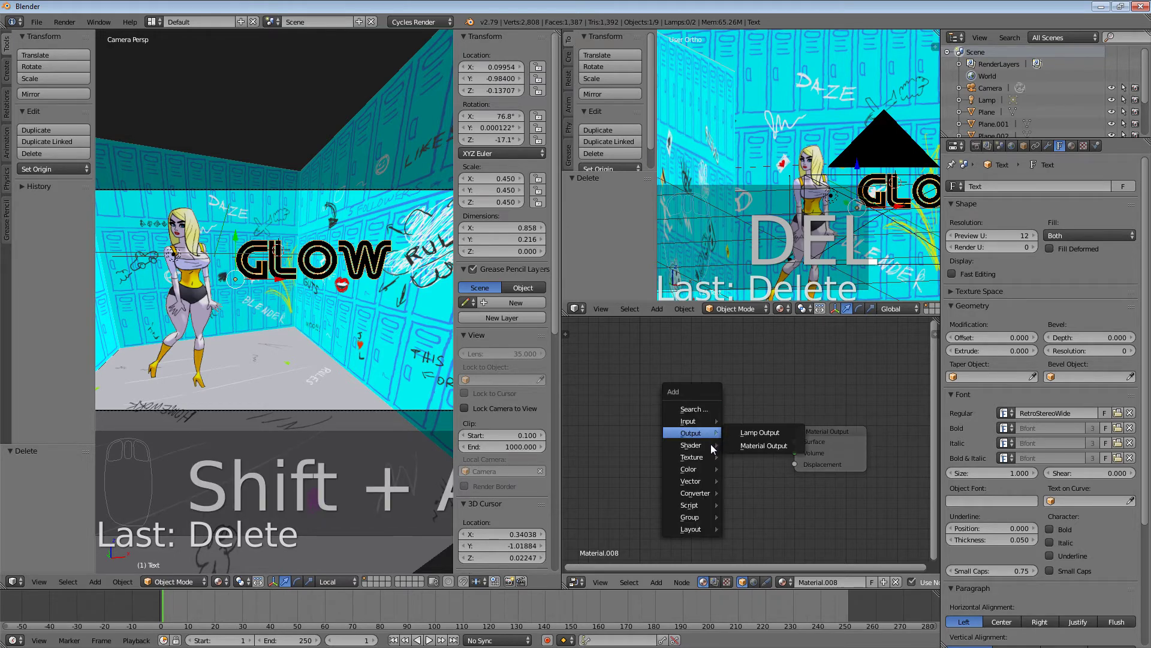
mouse_move(708, 447)
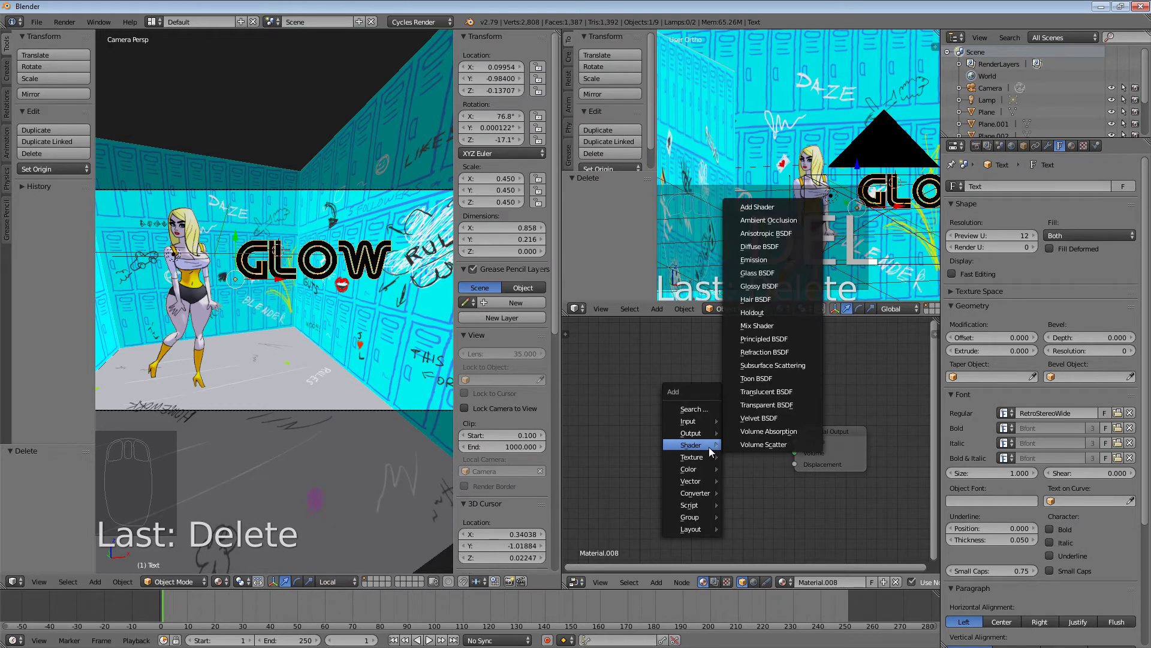
click(750, 259)
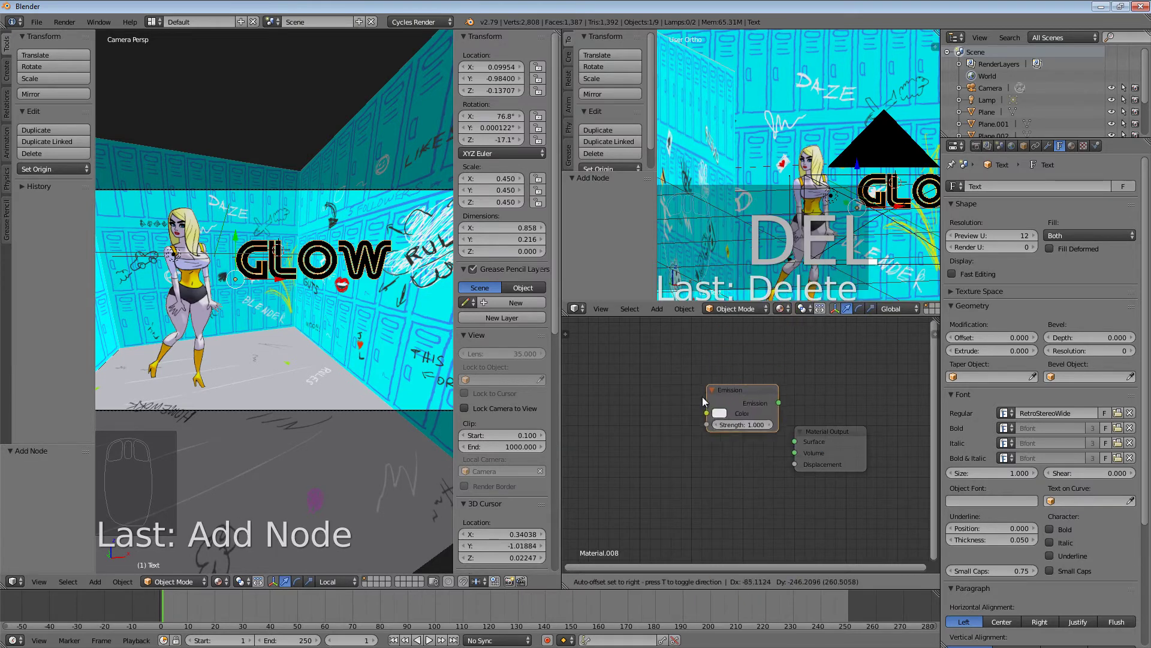
click(671, 423)
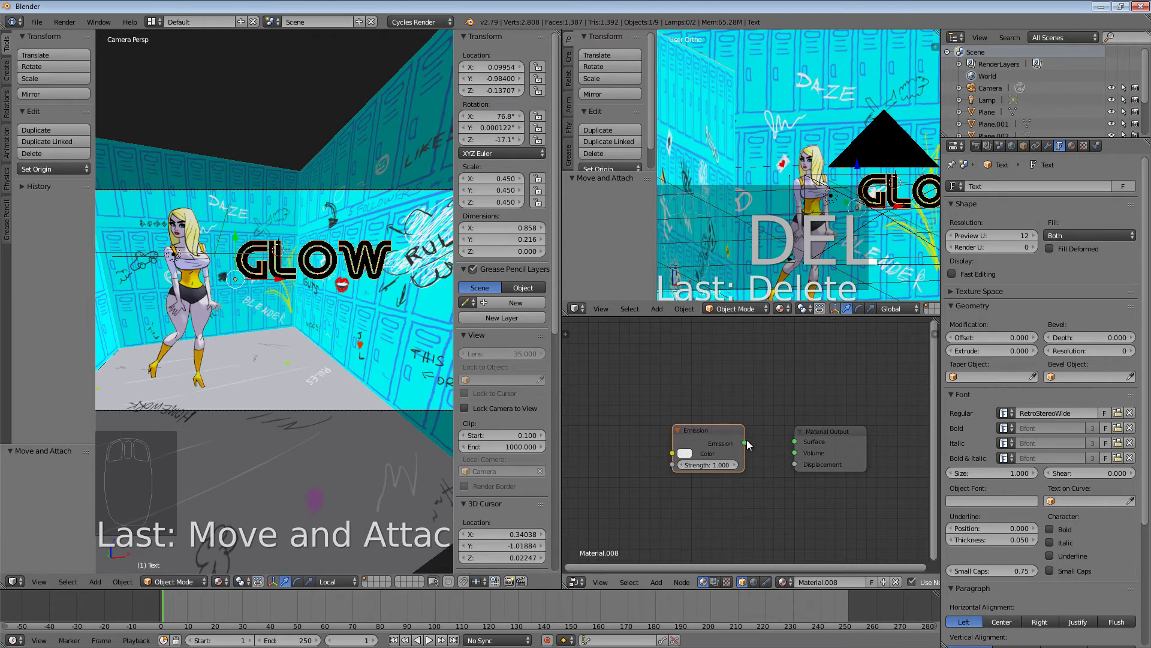
drag(745, 443, 792, 439)
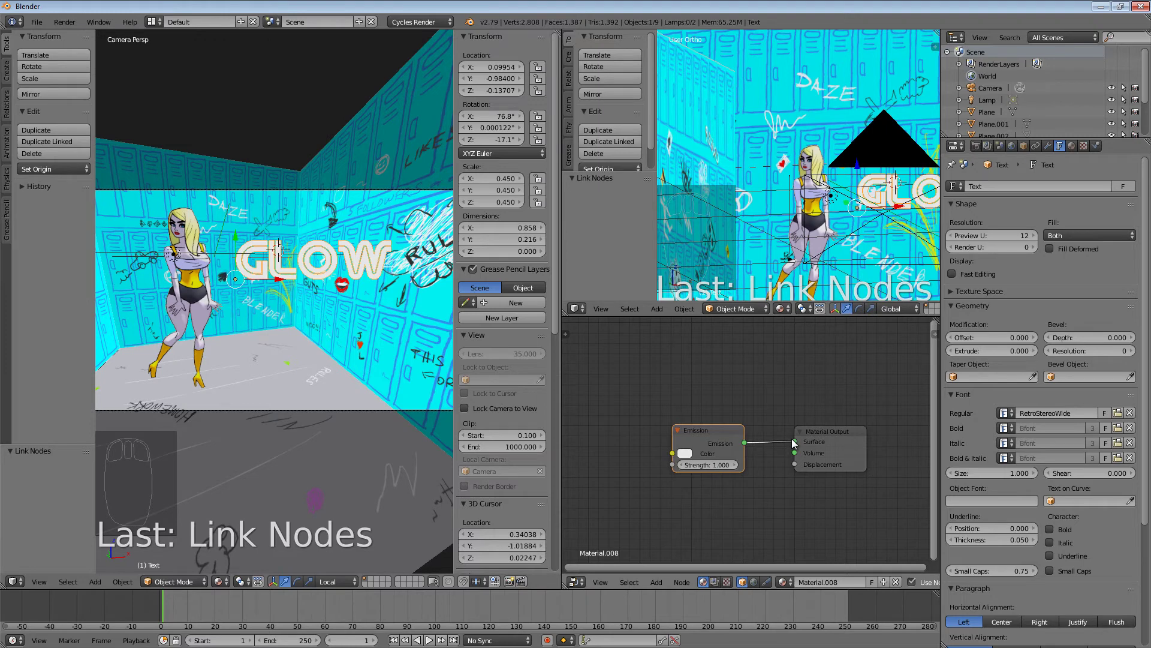
- Show the GLOW material's settings, keep emission strength at 1, and preview it in Rendered shading before returning to Material shading
click(1071, 147)
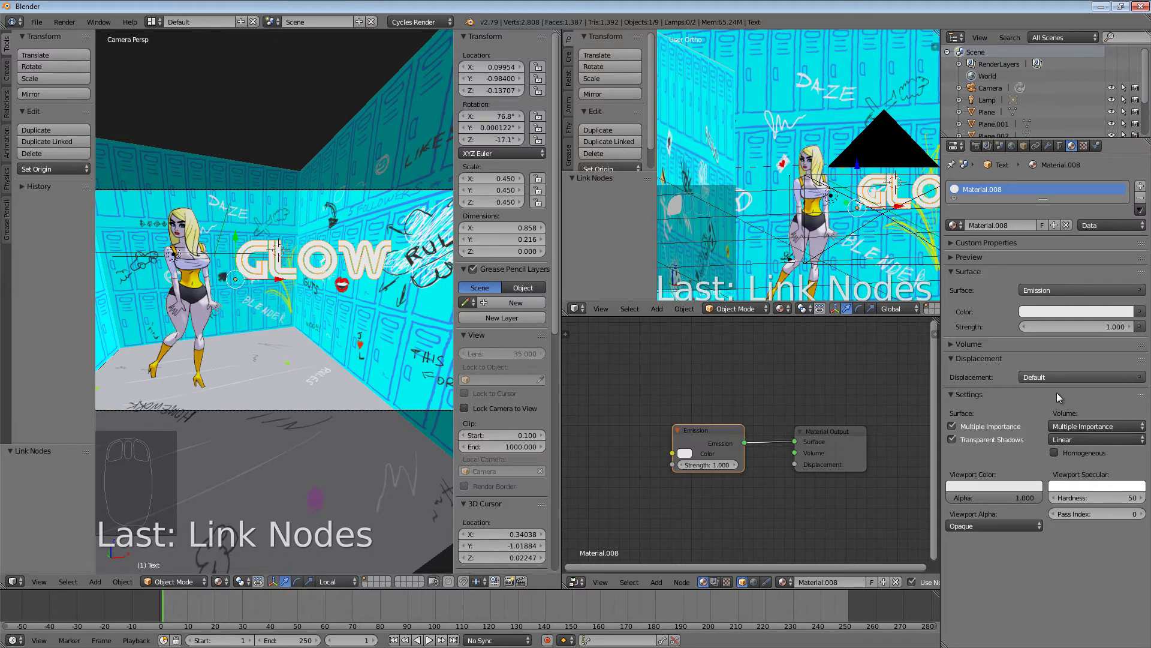
click(1109, 326)
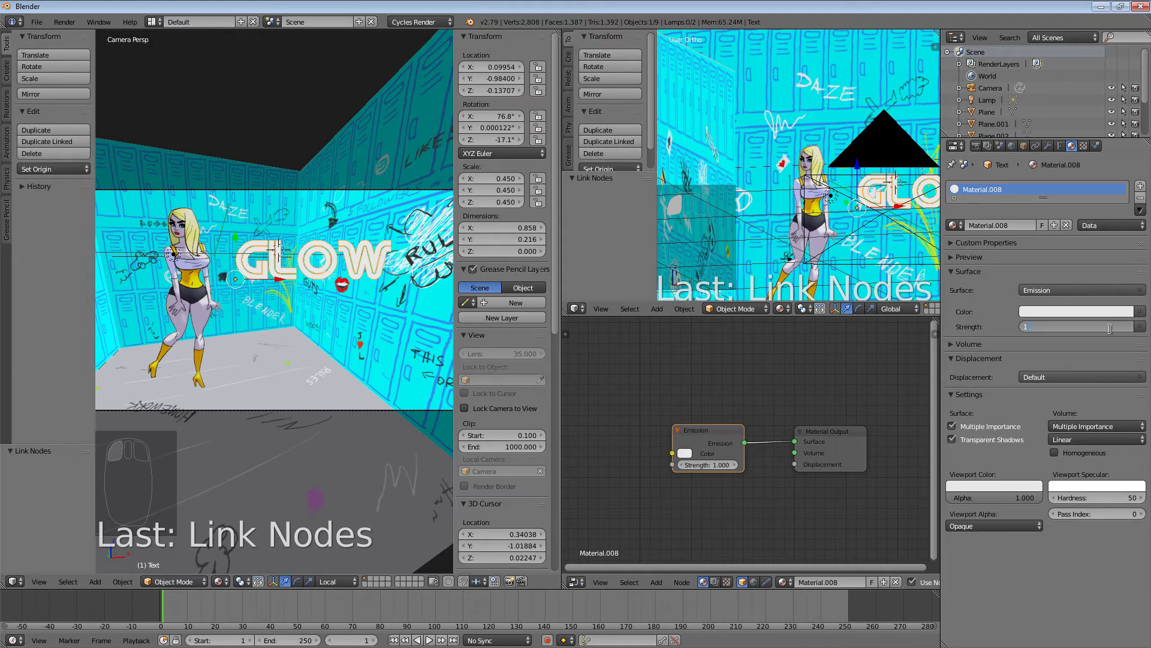
key(Return)
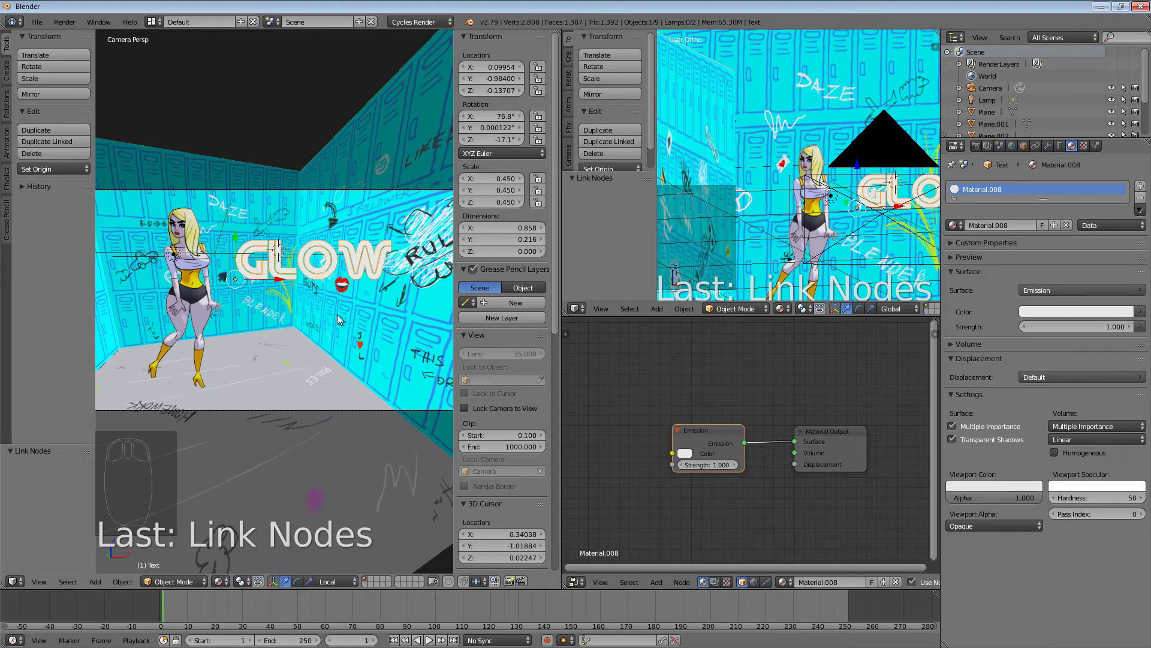
click(218, 582)
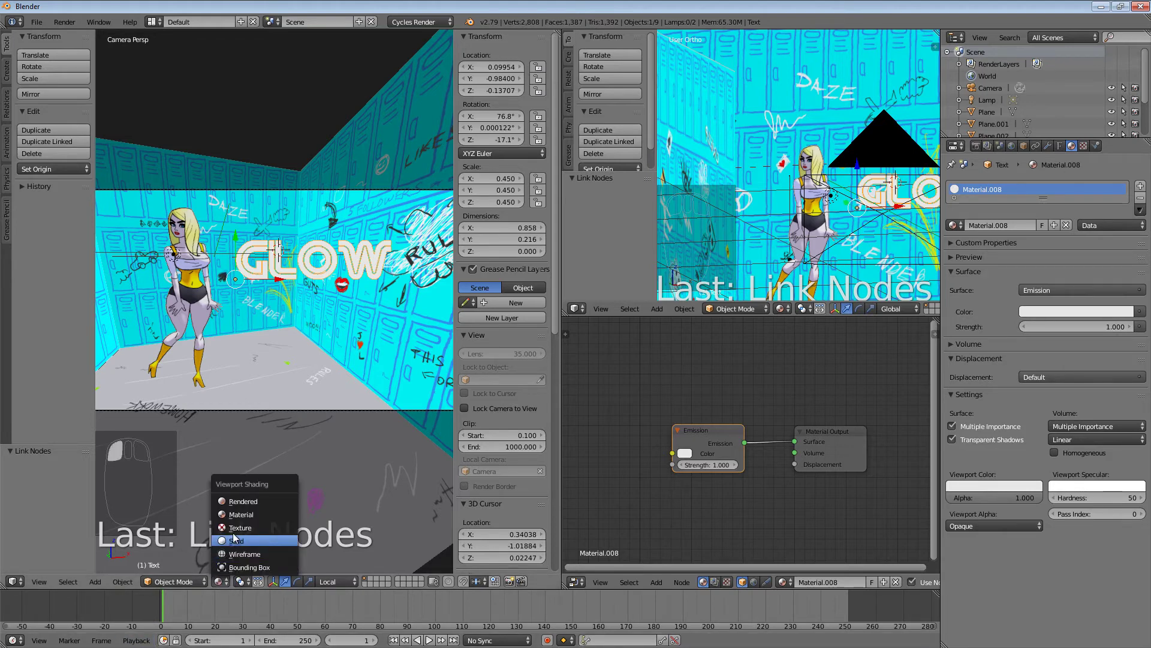
click(229, 502)
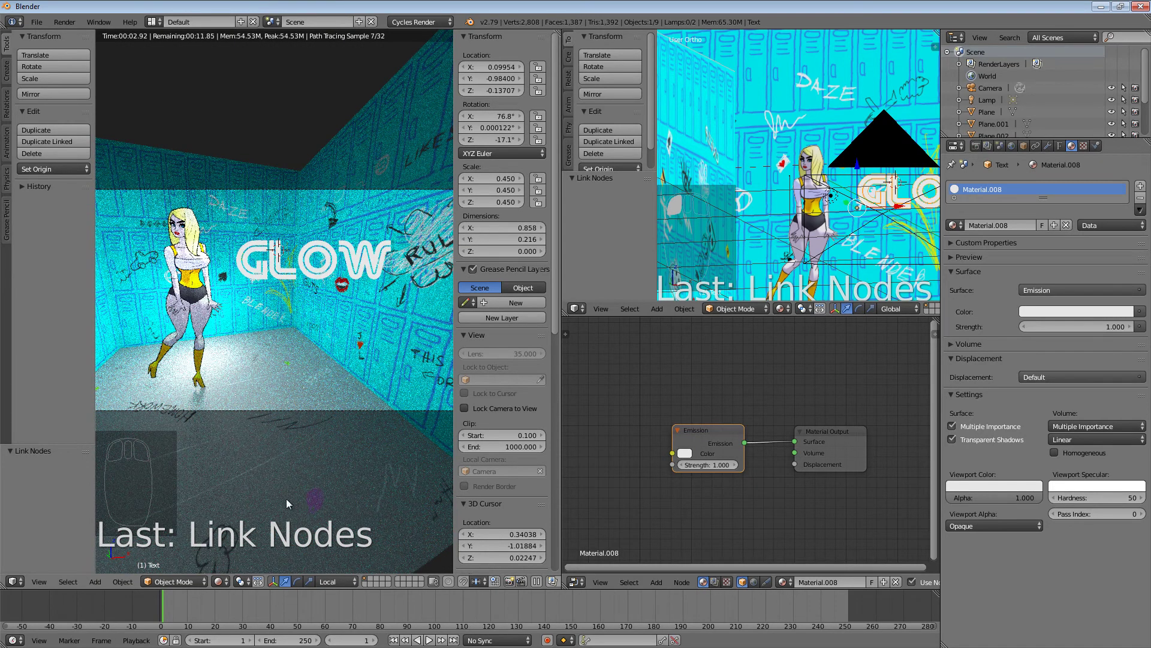
click(220, 581)
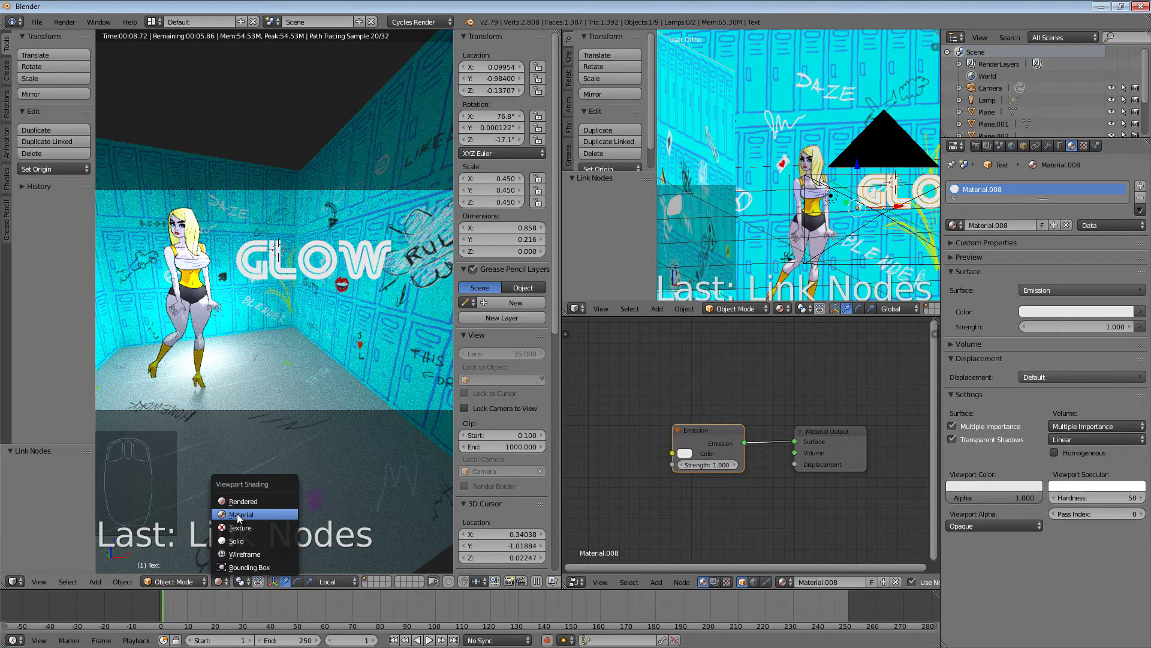
click(238, 516)
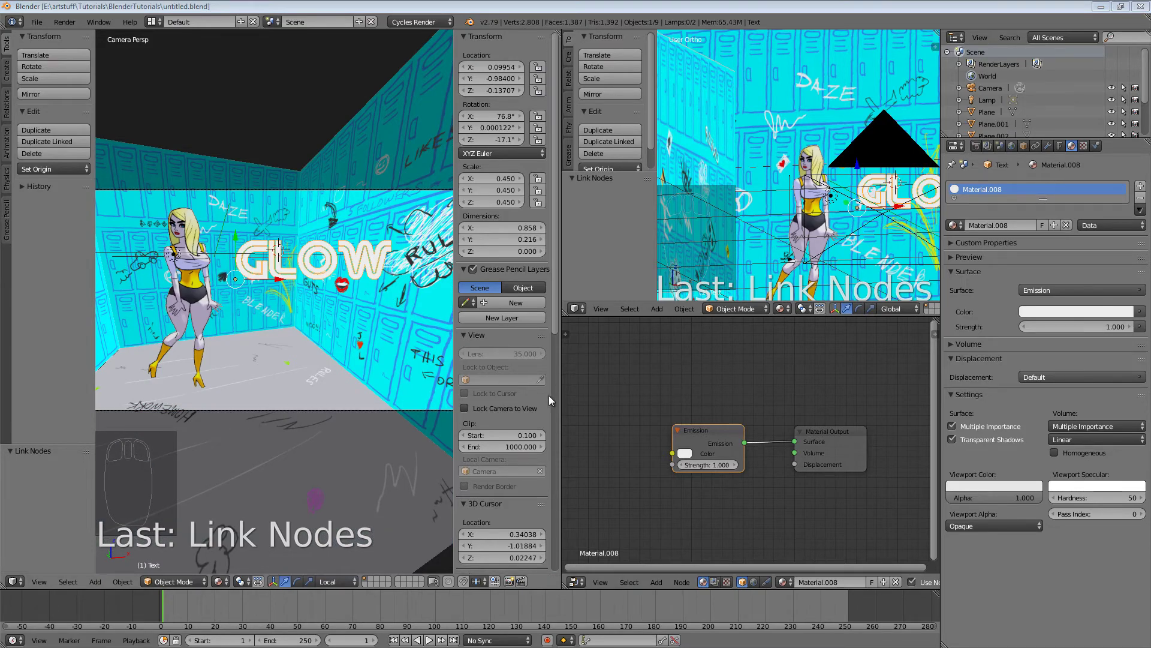
- Raise the GLOW text's emission colour to full-brightness white
click(1067, 312)
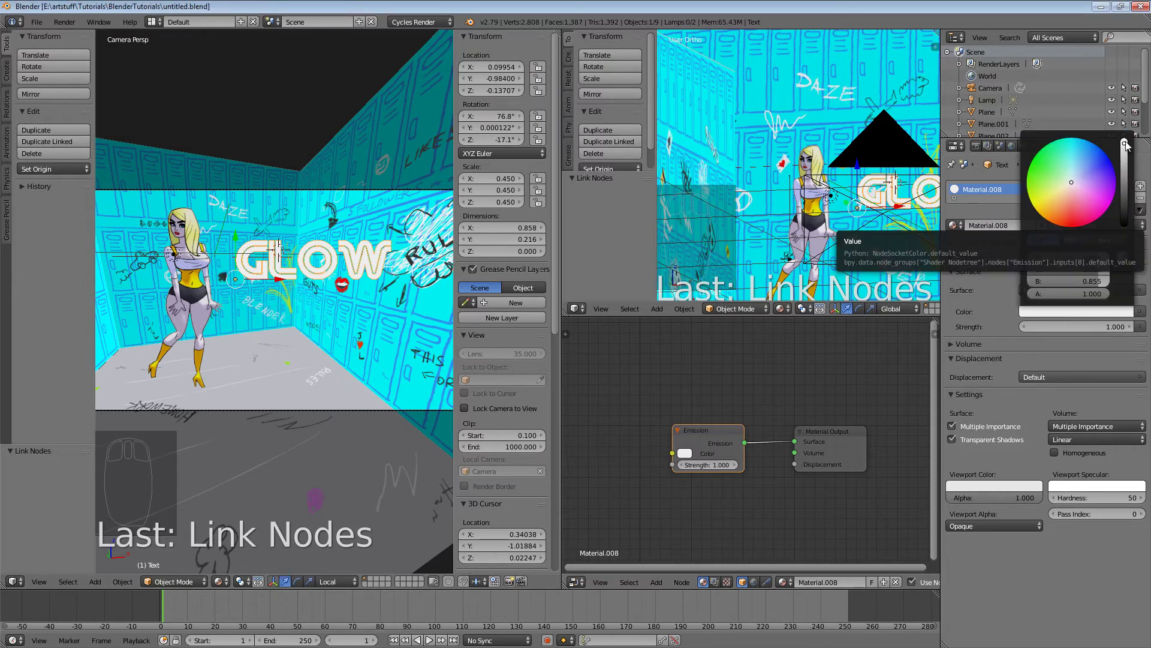
drag(1126, 145, 1125, 128)
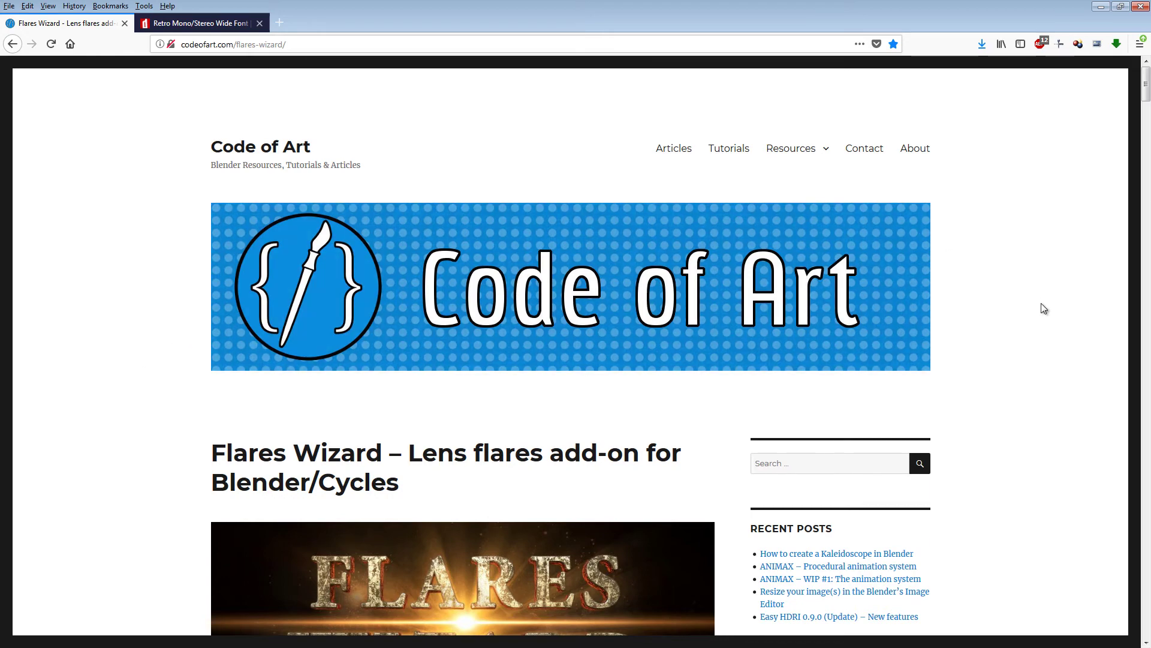
- Switch to the web browser and look through the Flares Wizard lens flares add-on page on Code of Art
scroll(558, 404, down, 8)
scroll(558, 405, down, 20)
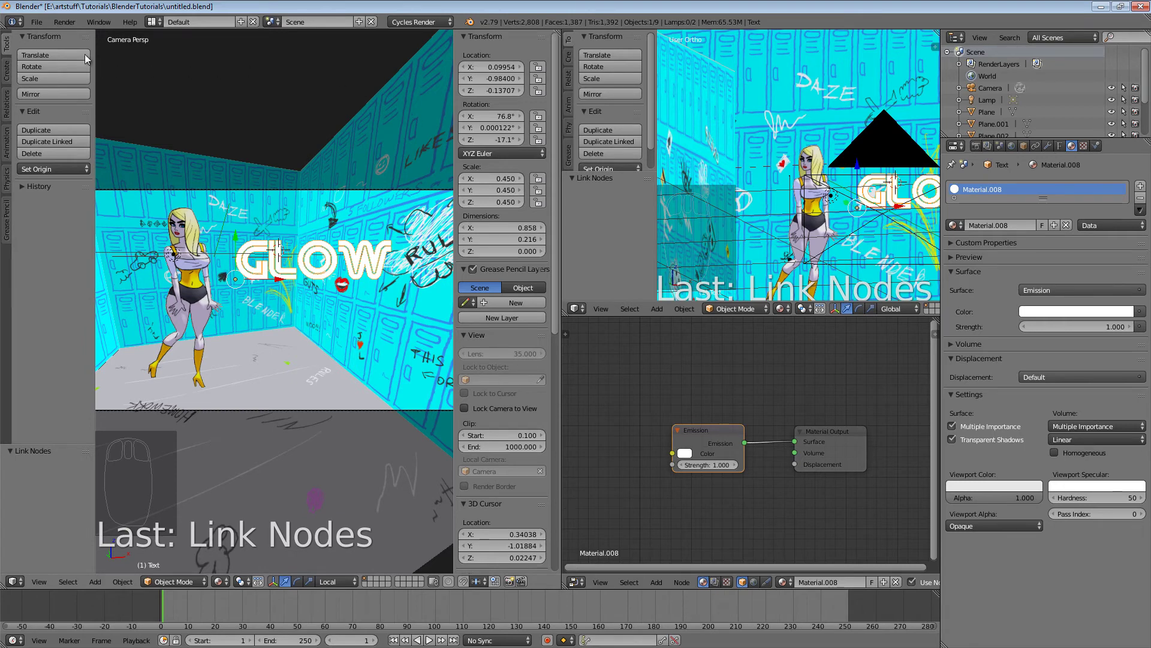
- Allow Python scripts to run automatically in the user preferences' file settings
click(37, 24)
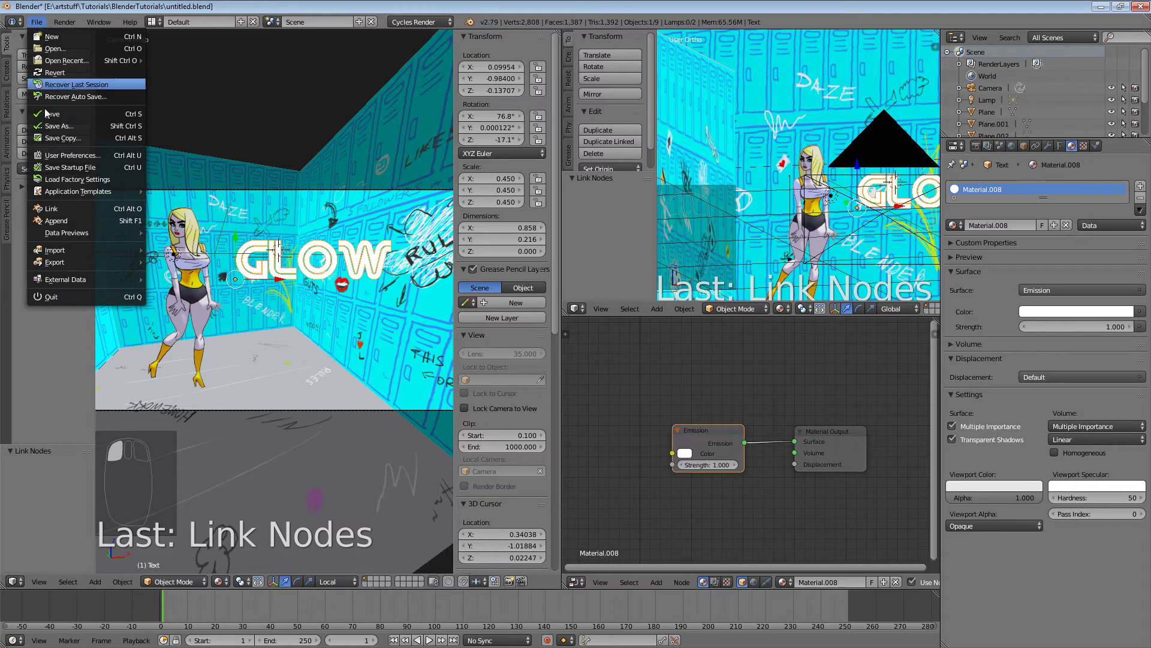
key(Escape)
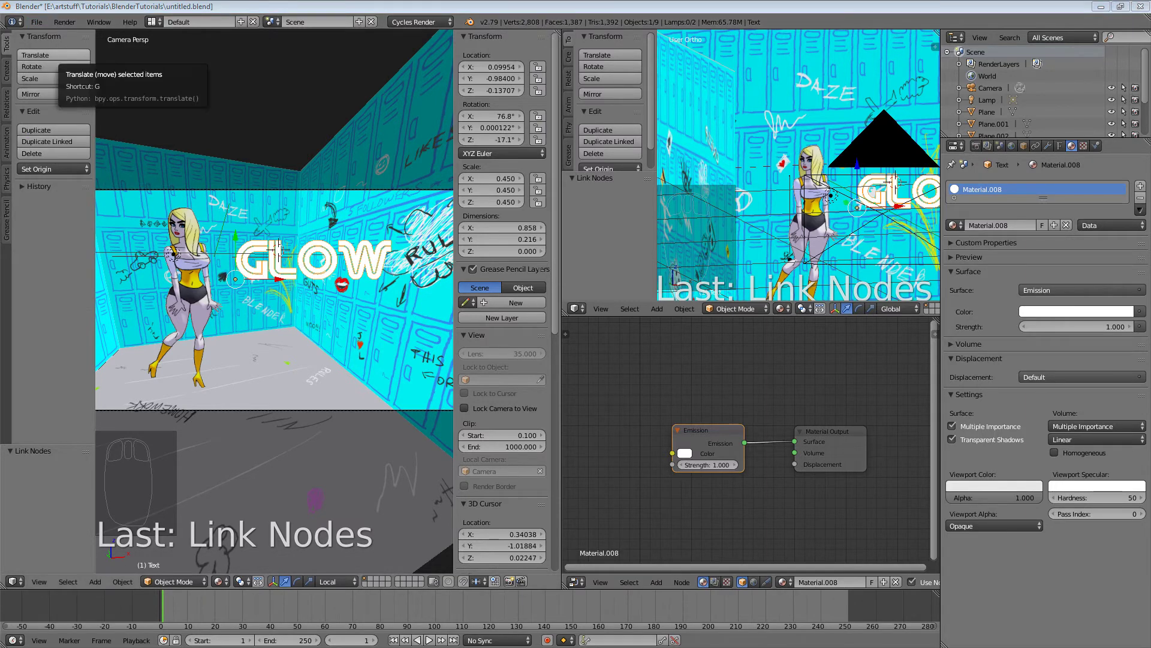
key(ctrl+alt+u)
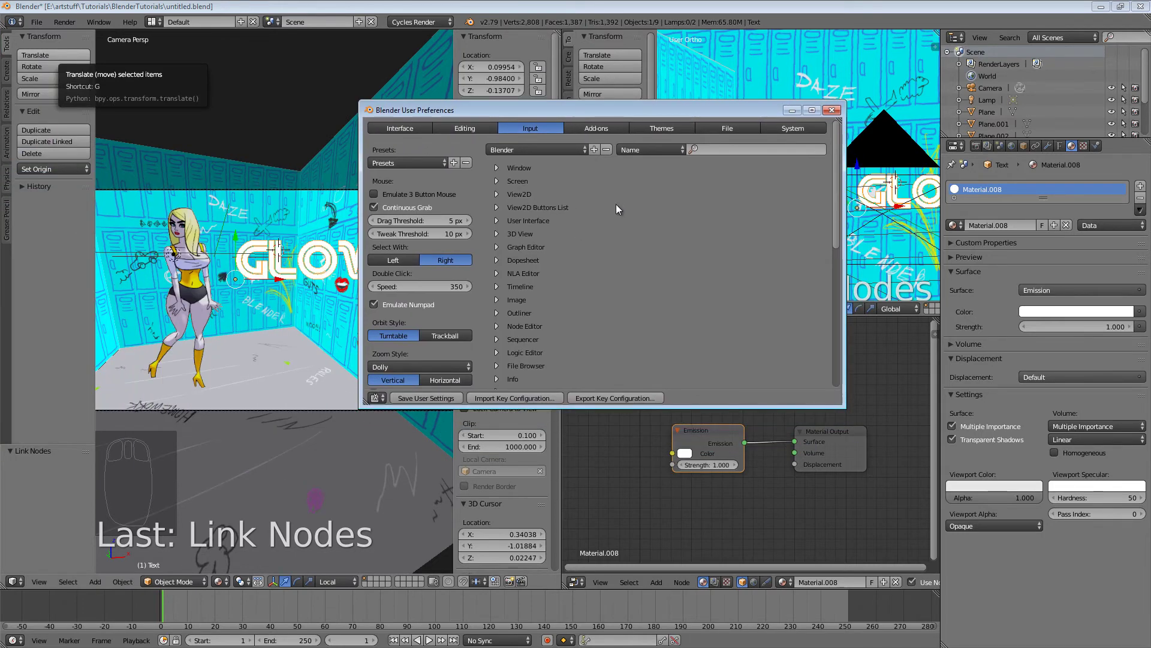
click(726, 128)
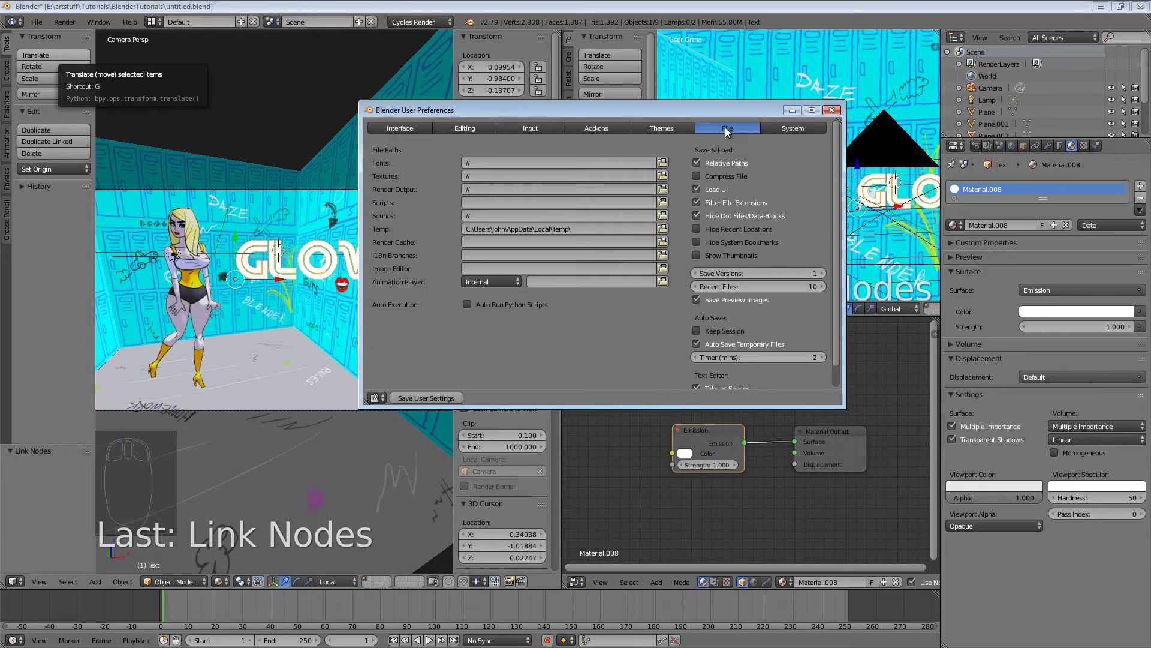
click(467, 304)
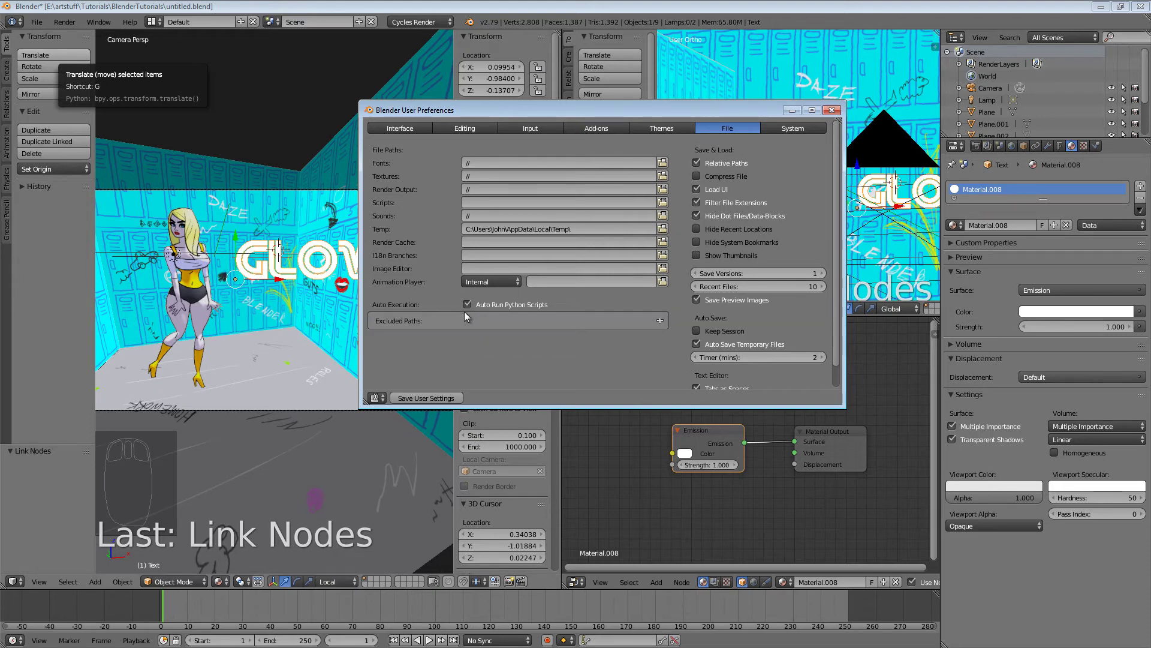
- Install the Flares-Wizard.zip add-on from the BlenderTutorials folder
click(606, 128)
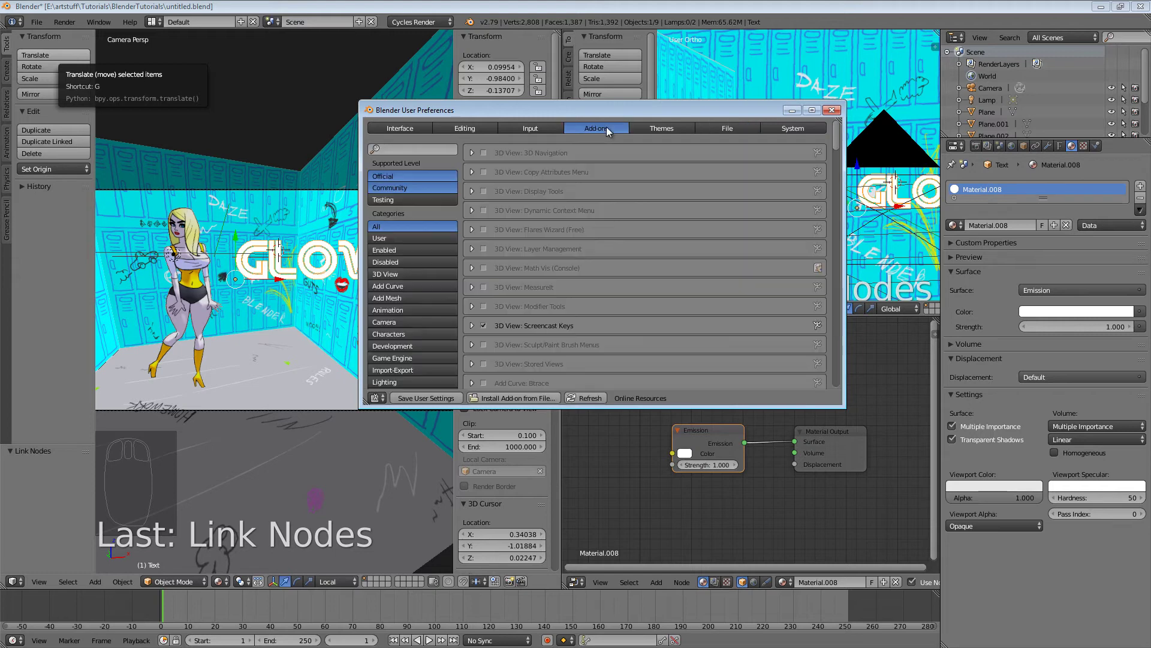
click(519, 398)
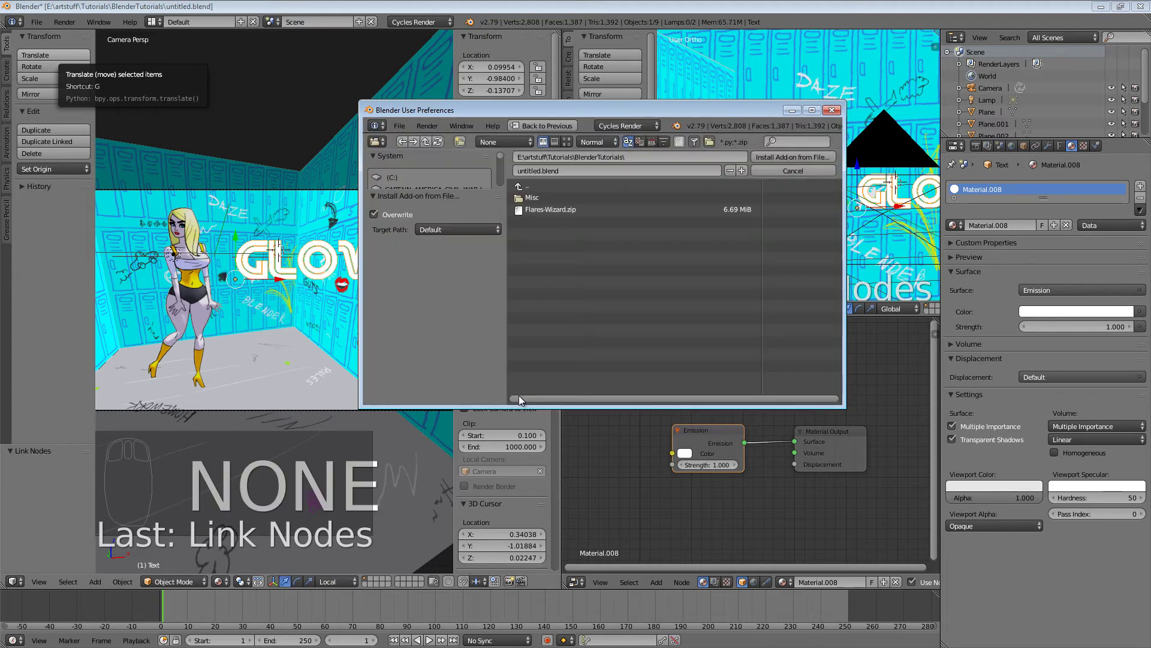
click(555, 210)
double_click(567, 210)
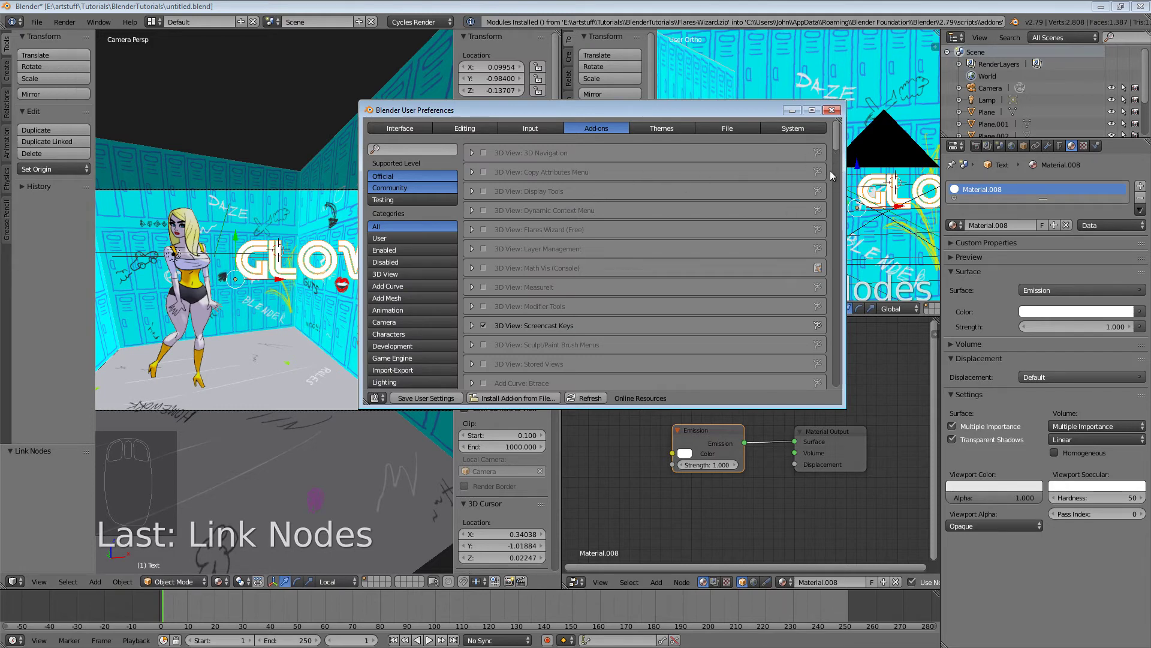
- Search the add-ons for "flare", enable Flares Wizard (Free), and show its Lens Flares tools beside the camera view
click(408, 148)
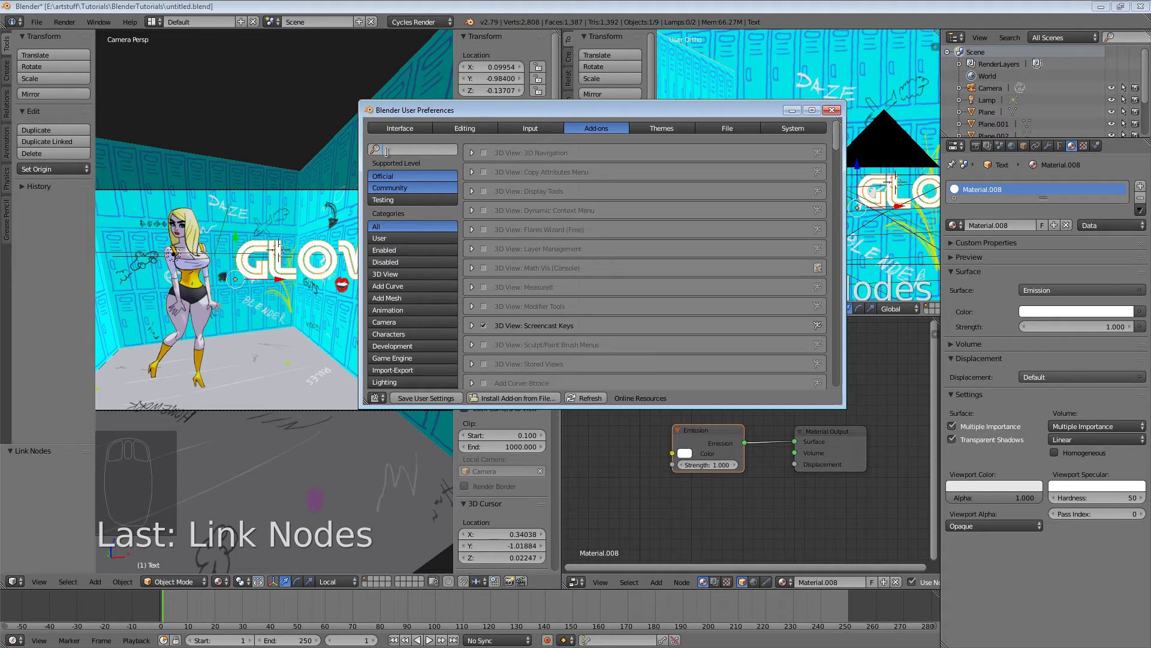
text(flare)
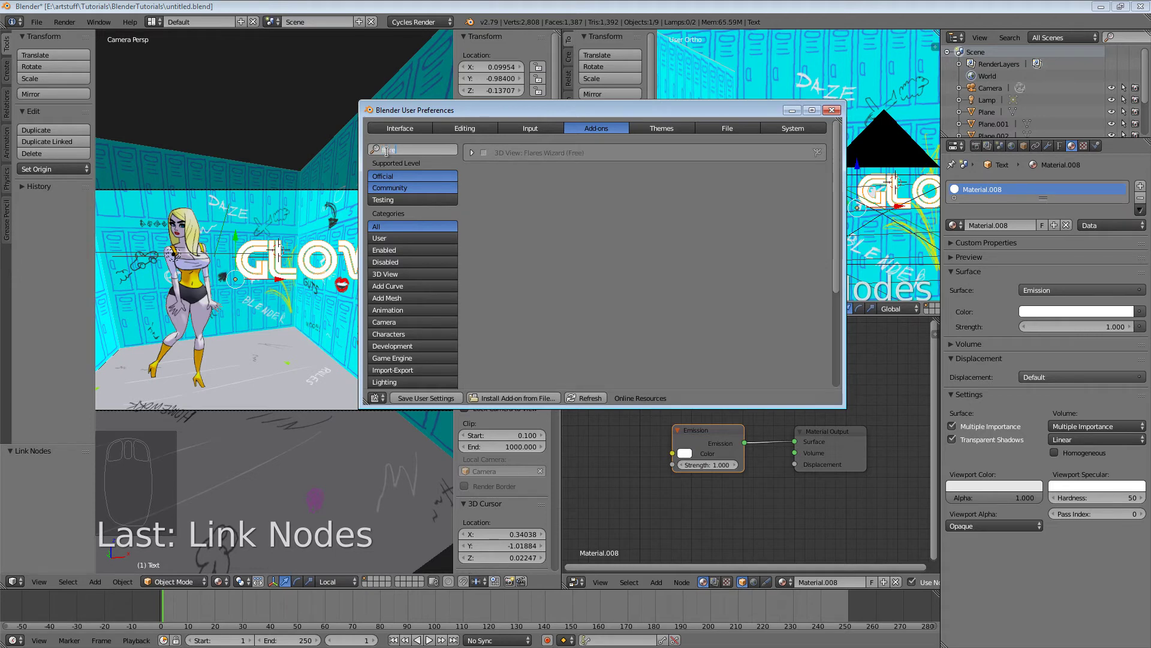
click(484, 154)
click(483, 154)
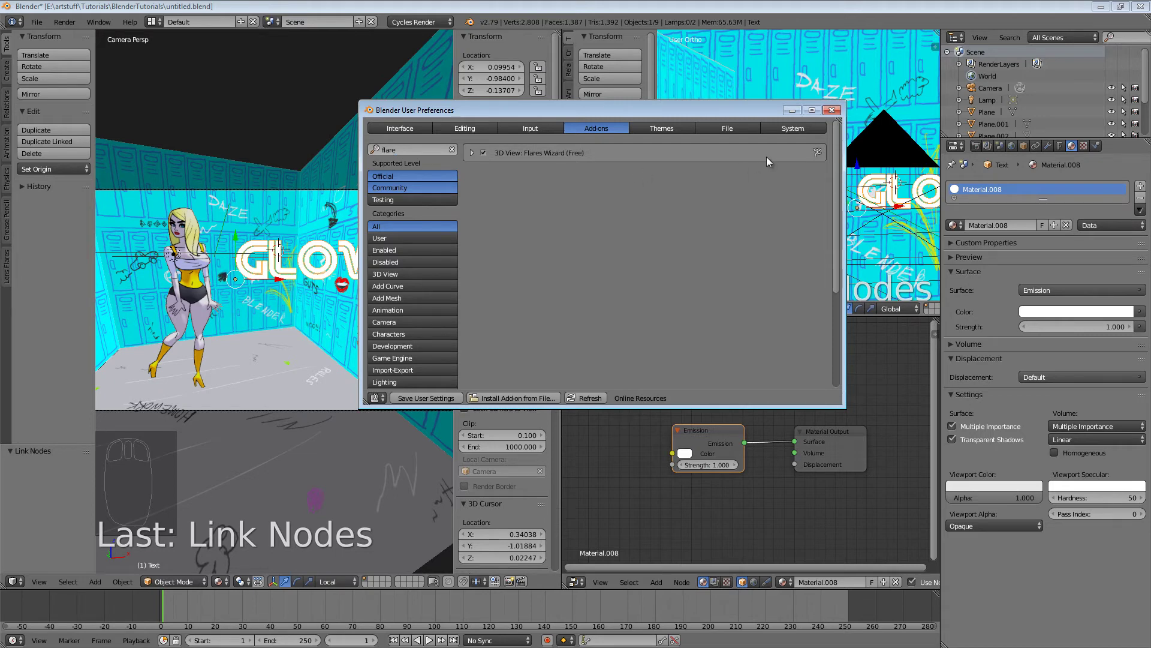
click(831, 110)
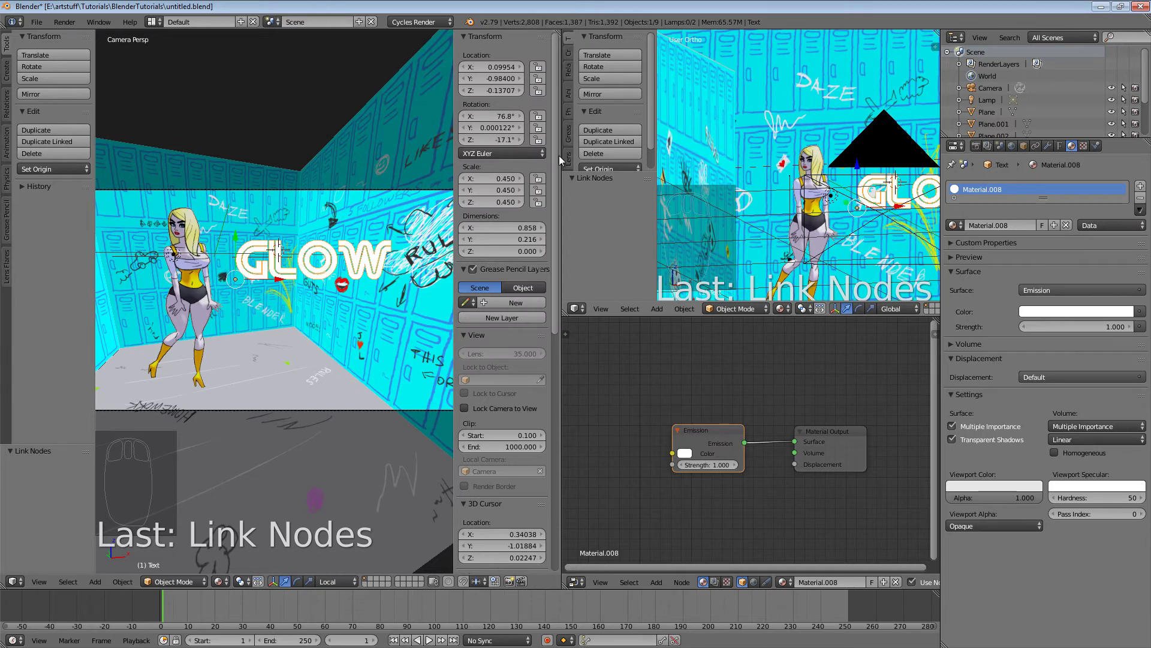
click(8, 267)
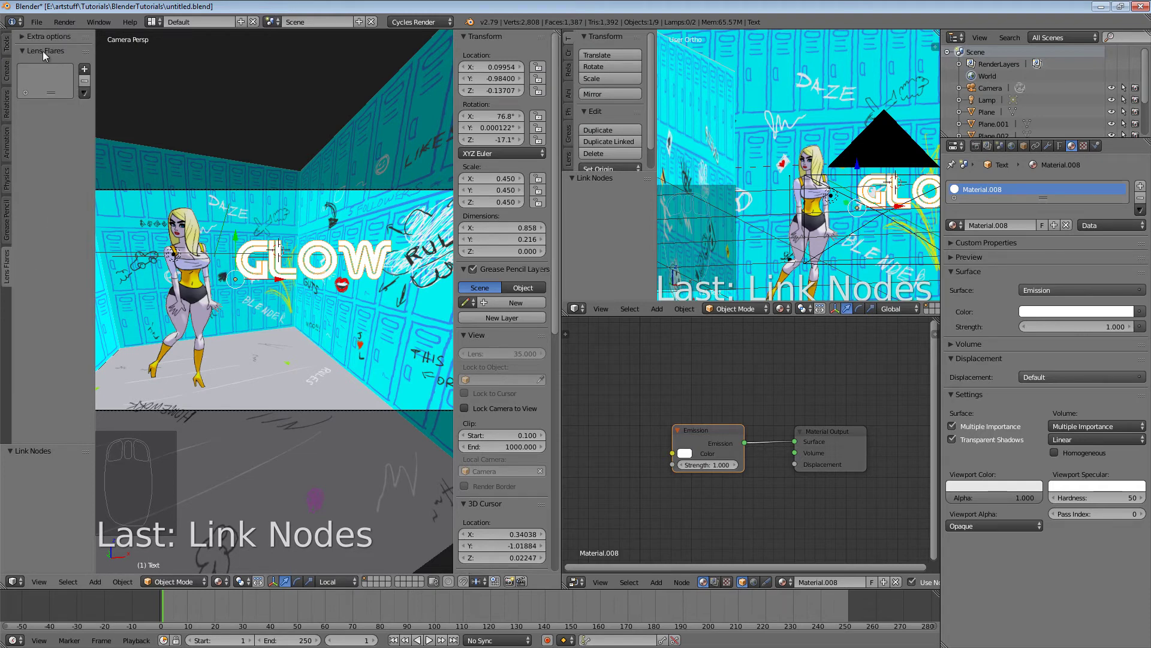
click(24, 268)
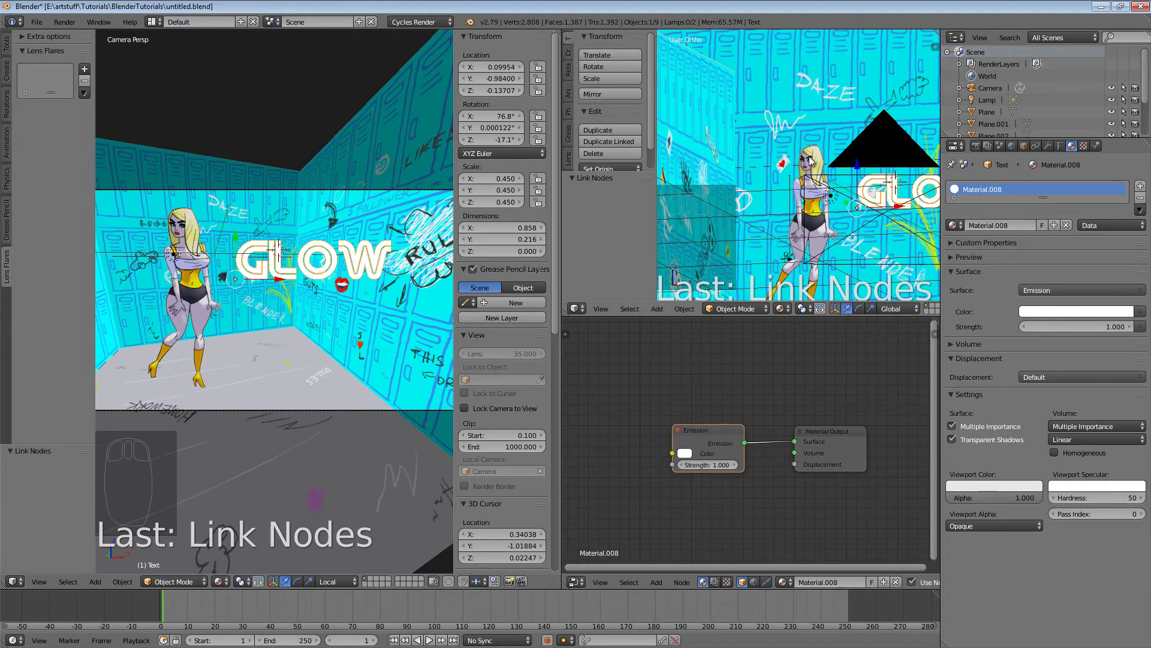
- Select the character plane and snap the 3D cursor to the scene's center
middle_drag(815, 165, 776, 238)
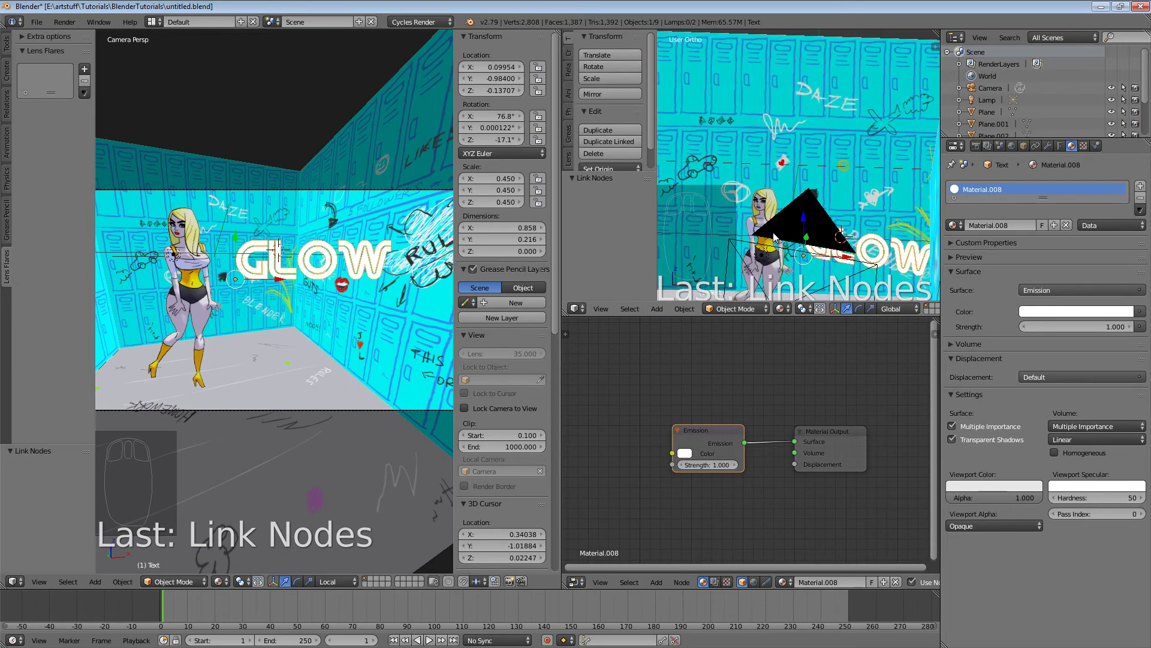
right_click(874, 242)
right_click(875, 242)
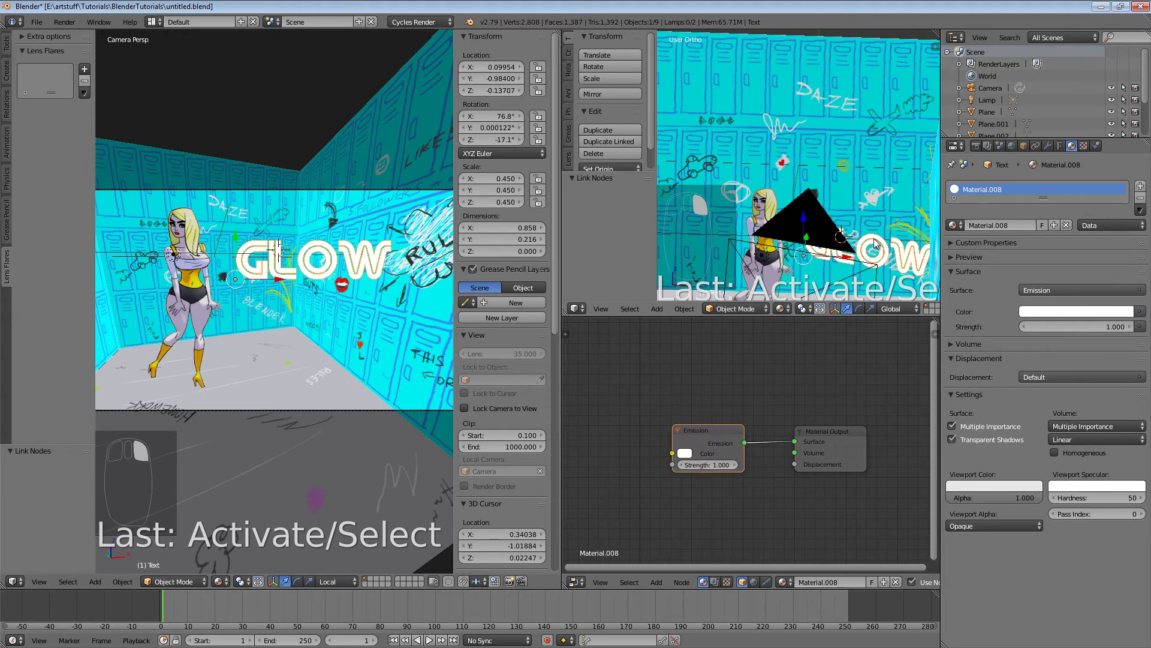
right_click(766, 199)
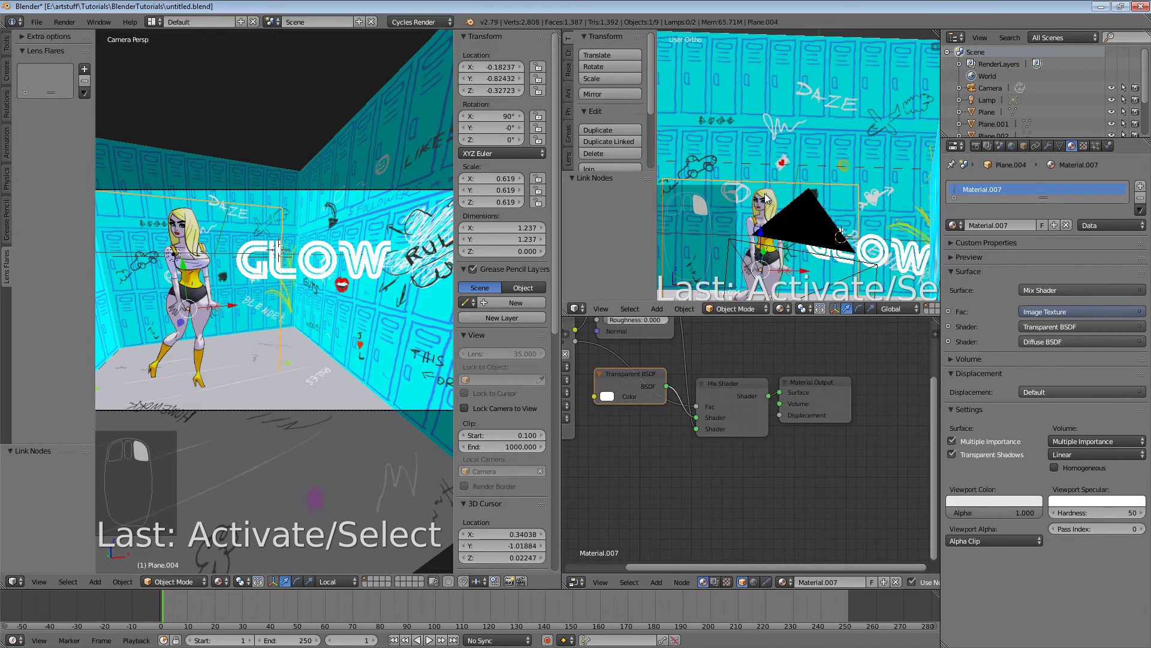
key(shift+s)
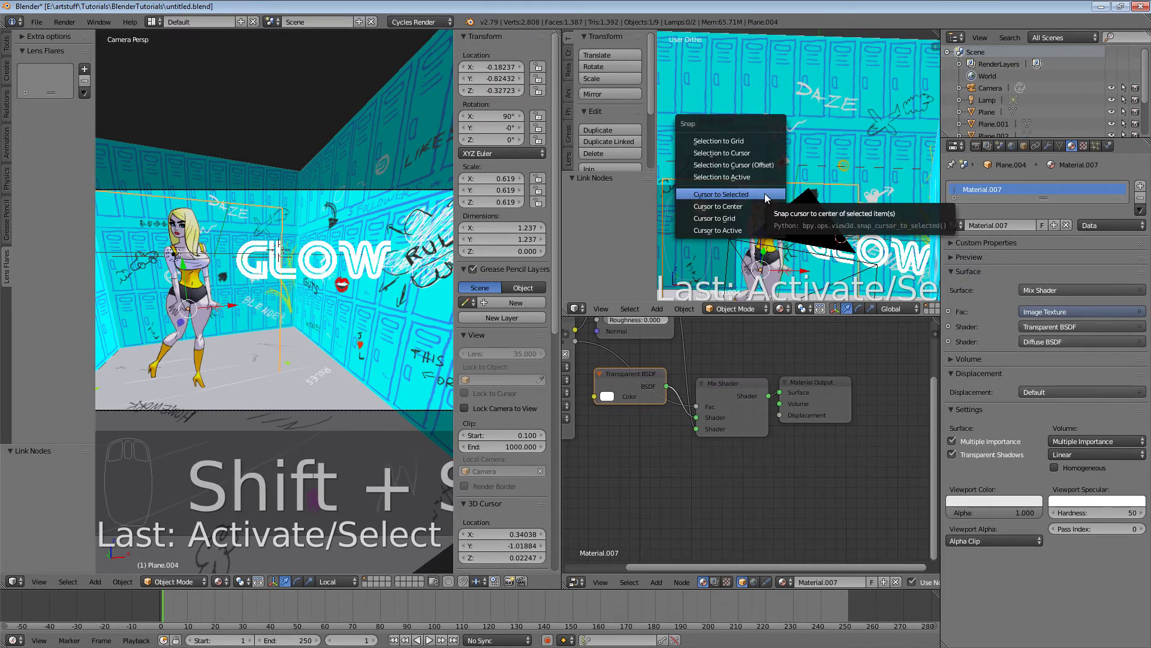
click(756, 205)
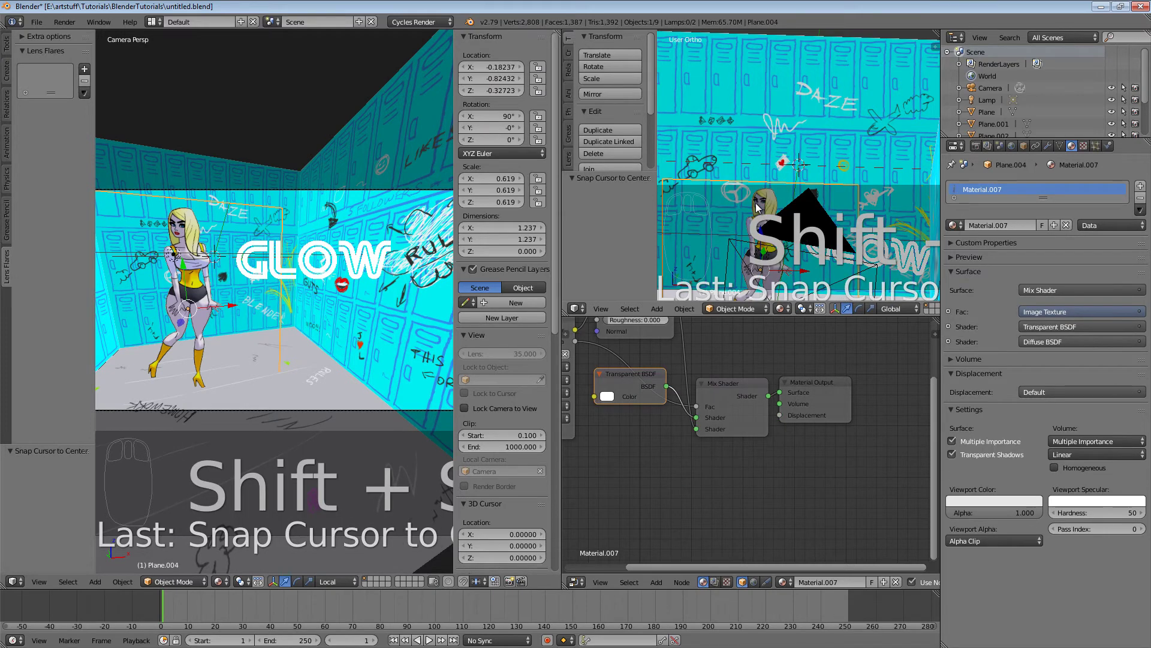
- Add a point lamp at the 3D cursor and set its emission strength to 0
middle_drag(732, 238, 747, 264)
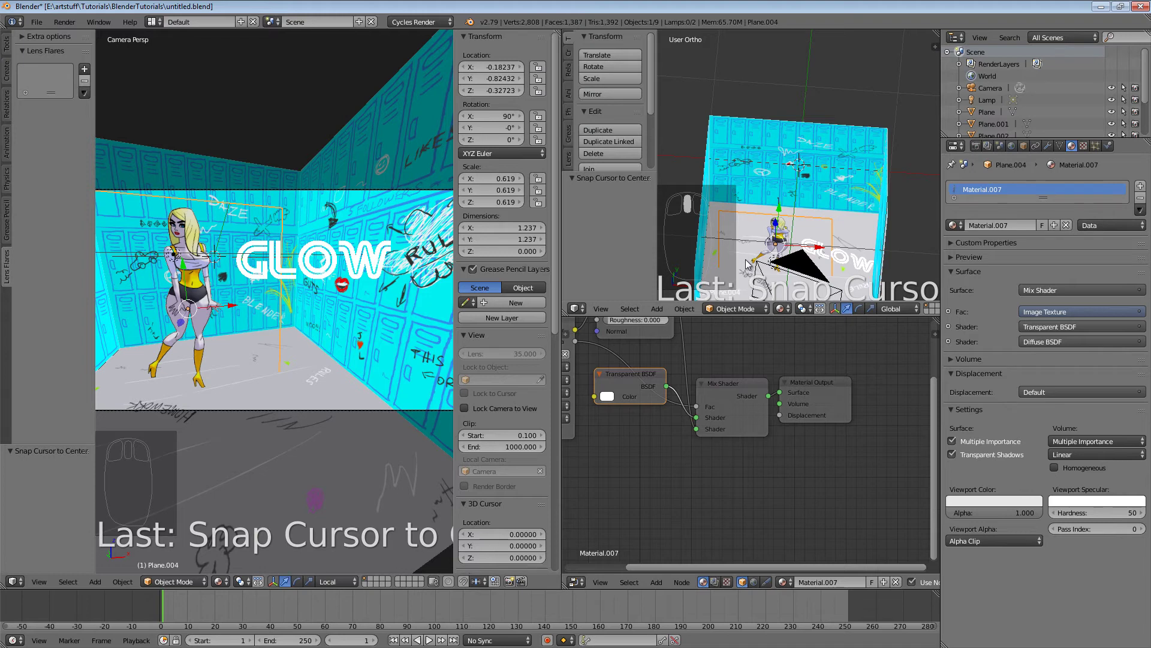
key(shift+a)
mouse_move(748, 262)
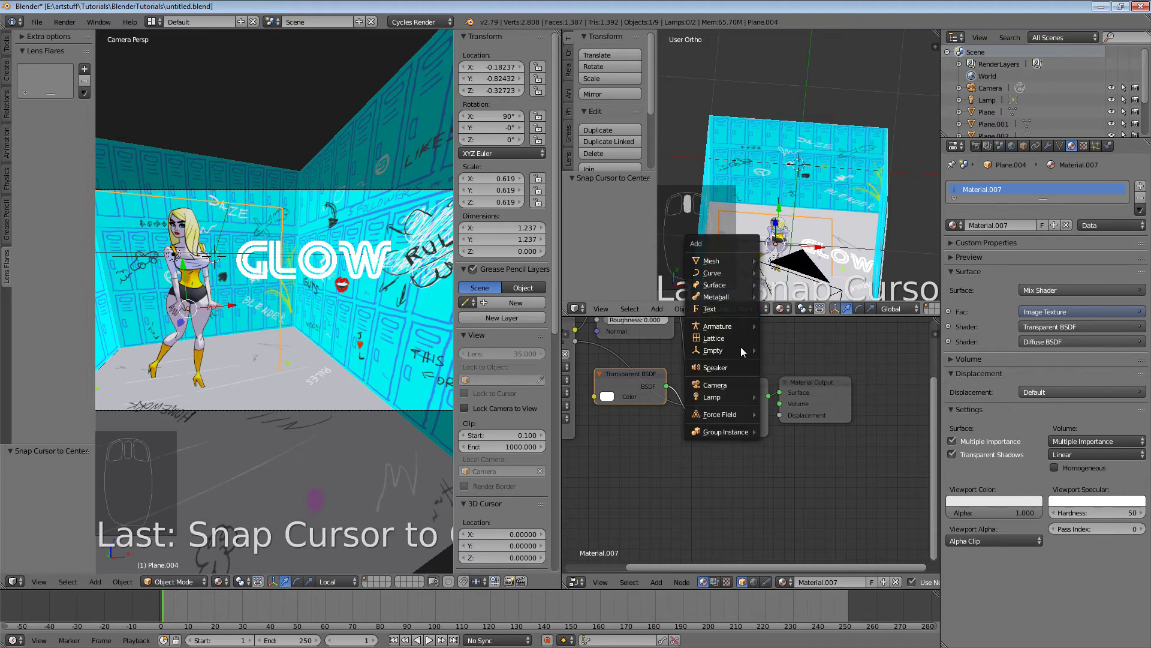
mouse_move(729, 393)
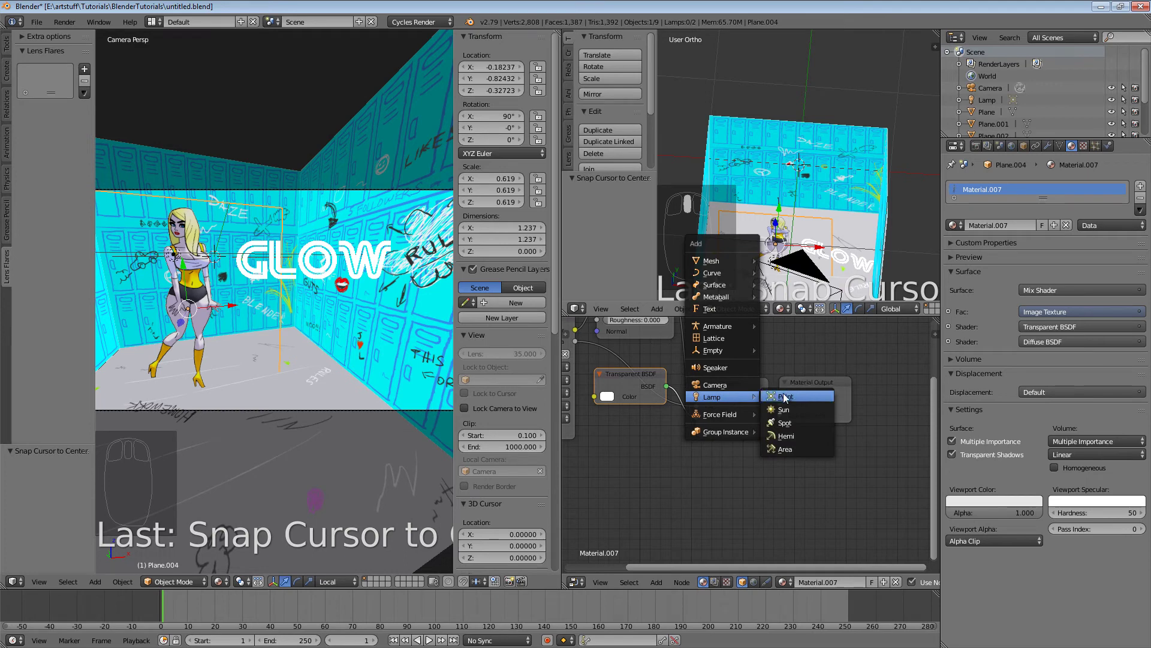
click(785, 398)
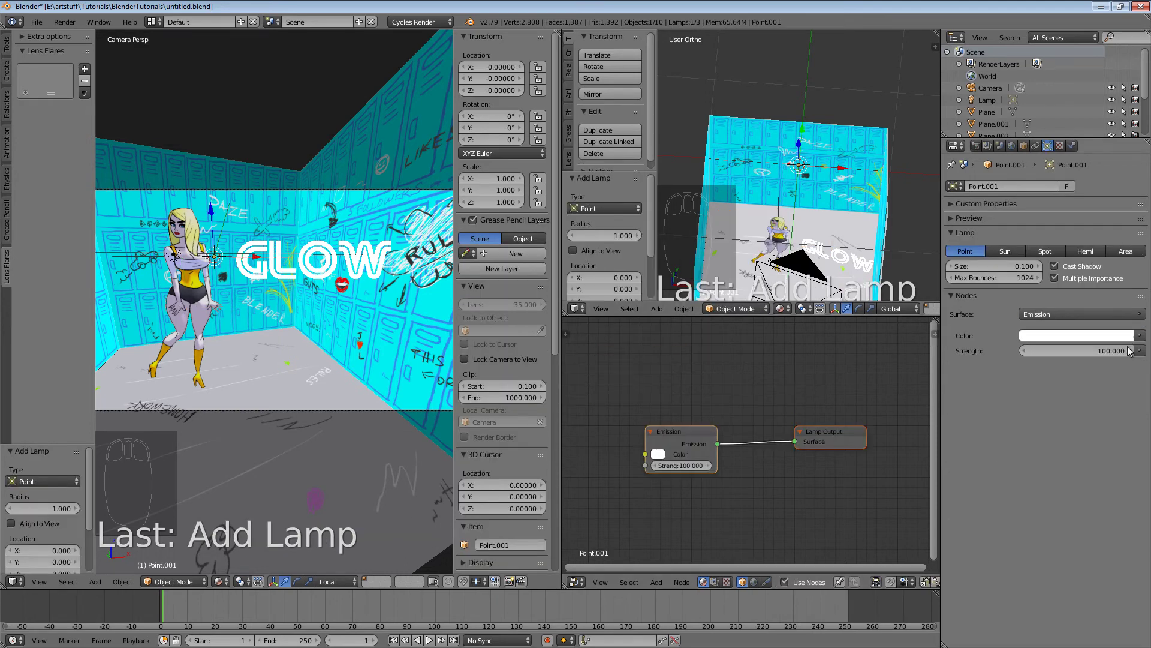
click(1112, 351)
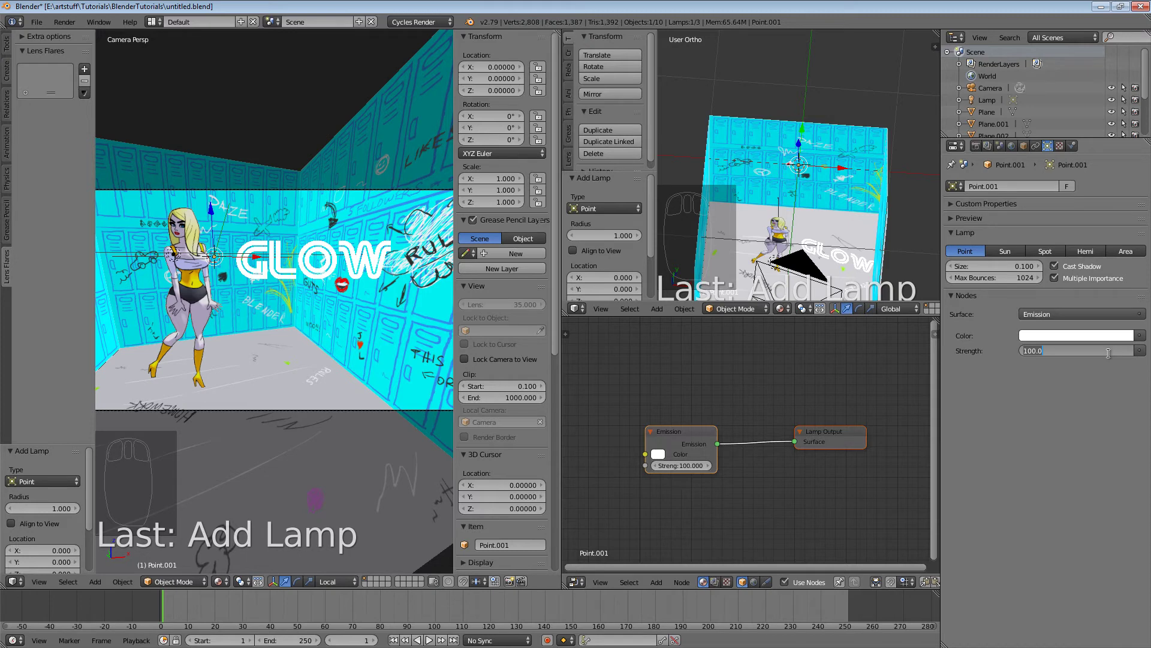
text(0)
key(Return)
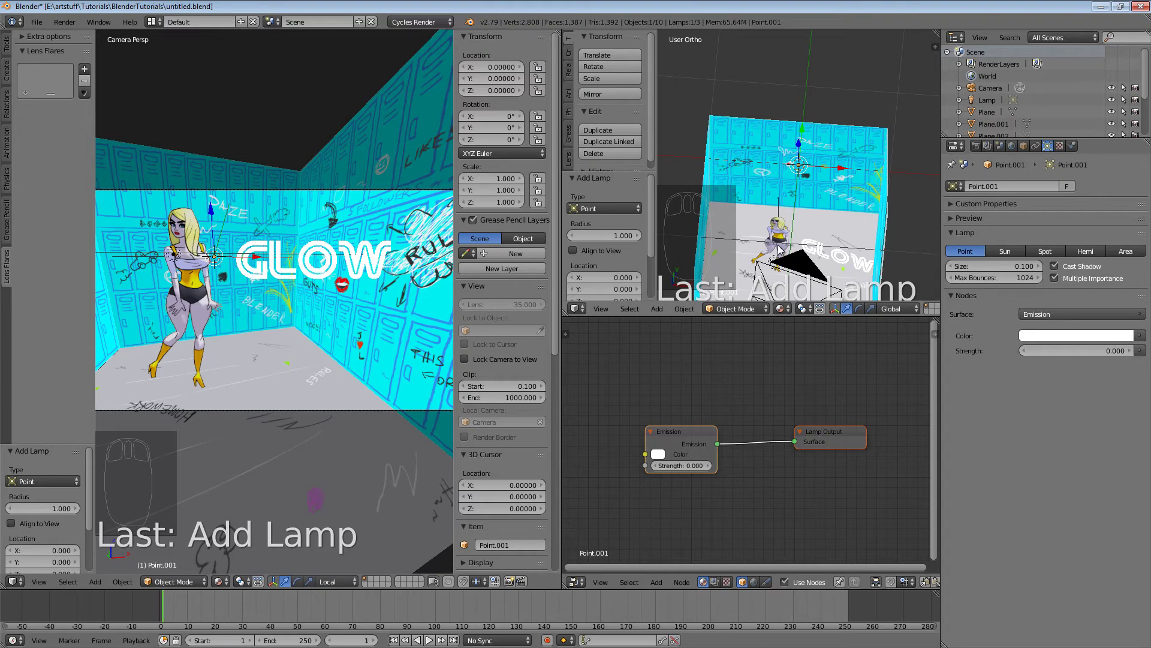
- Move the new point lamp forward along the Y axis to about -0.83, near the character and the GLOW text
scroll(798, 222, up, 5)
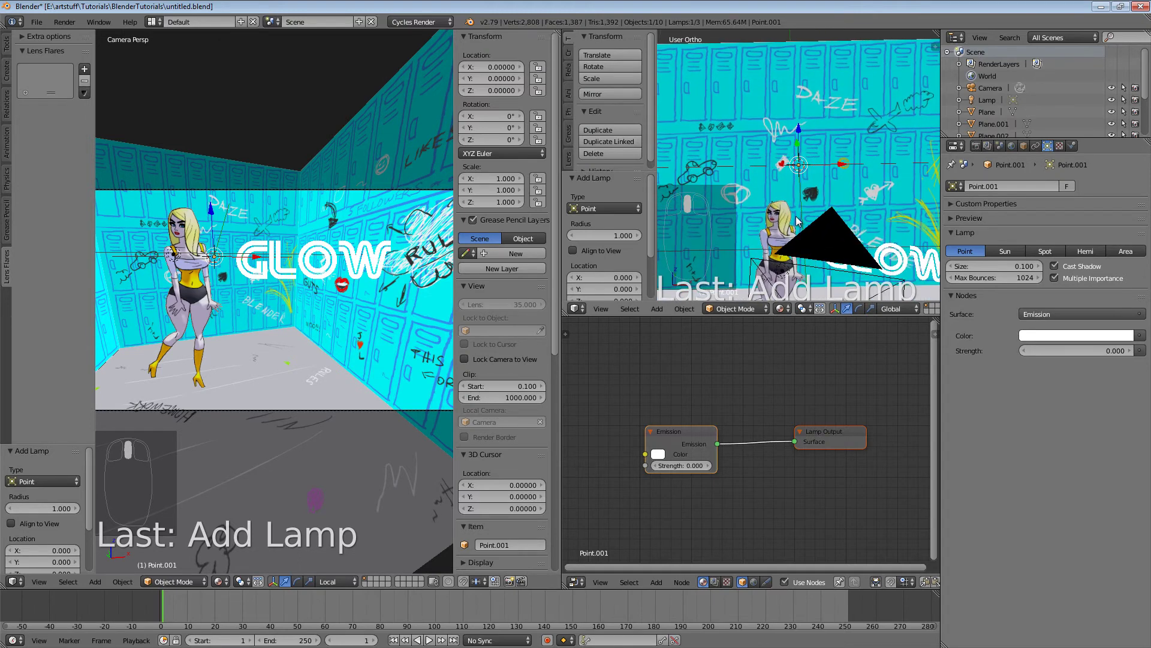
scroll(790, 252, down, 4)
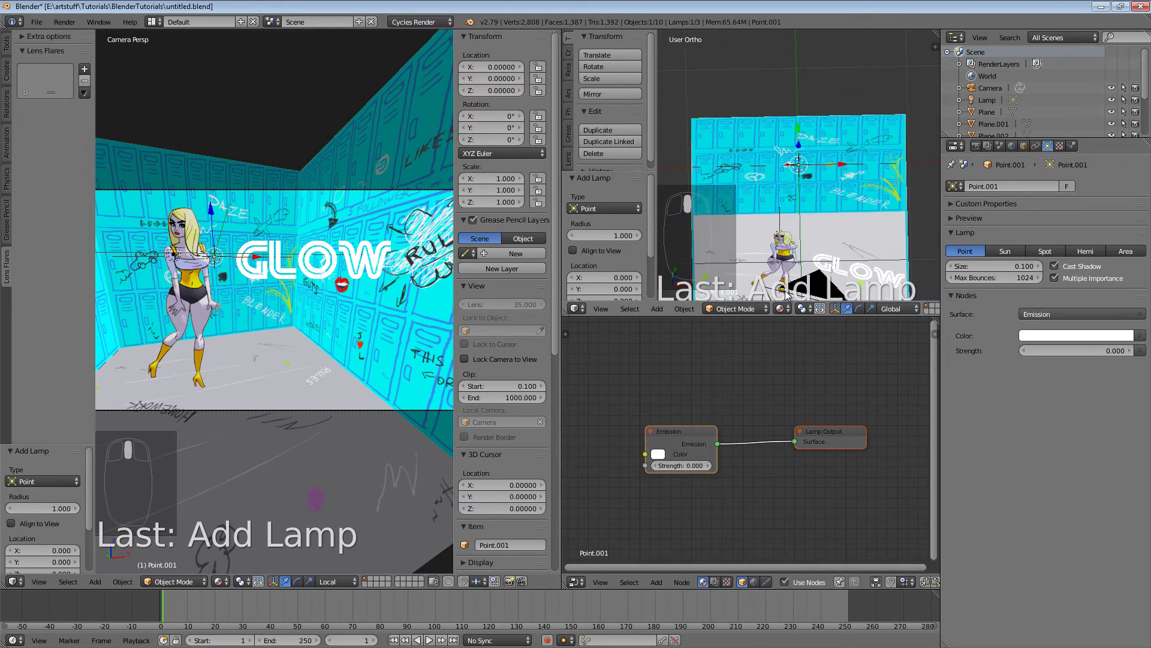
middle_drag(785, 292, 770, 56)
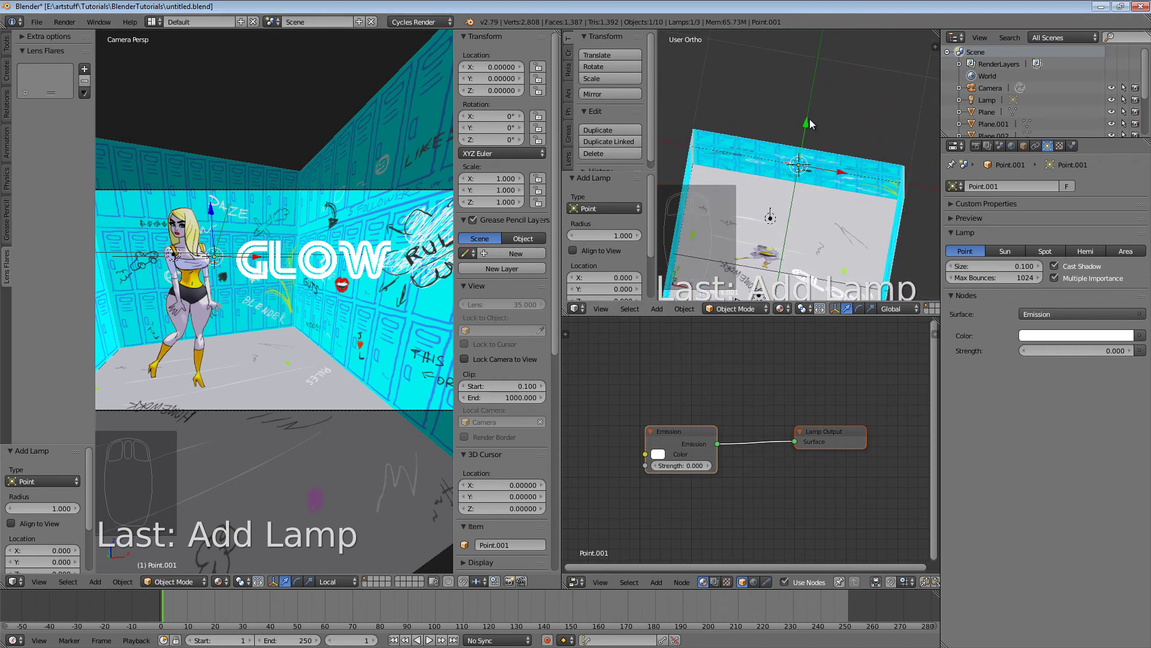
drag(809, 124, 802, 200)
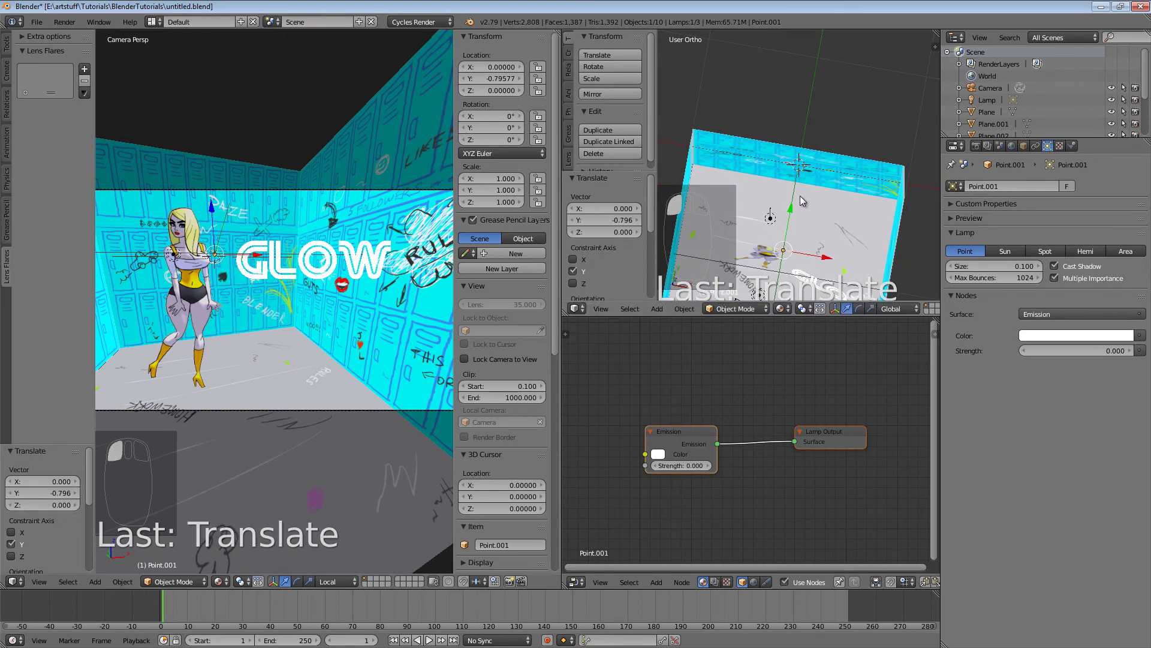
middle_drag(802, 201, 826, 169)
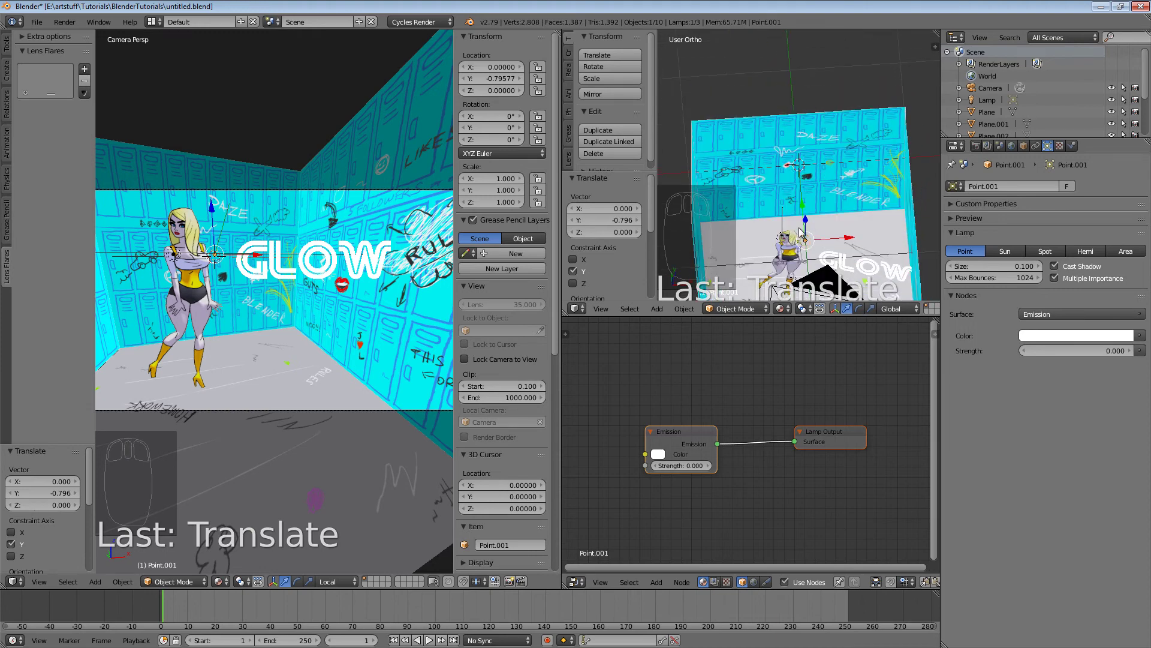
middle_drag(808, 215, 811, 230)
drag(801, 203, 802, 205)
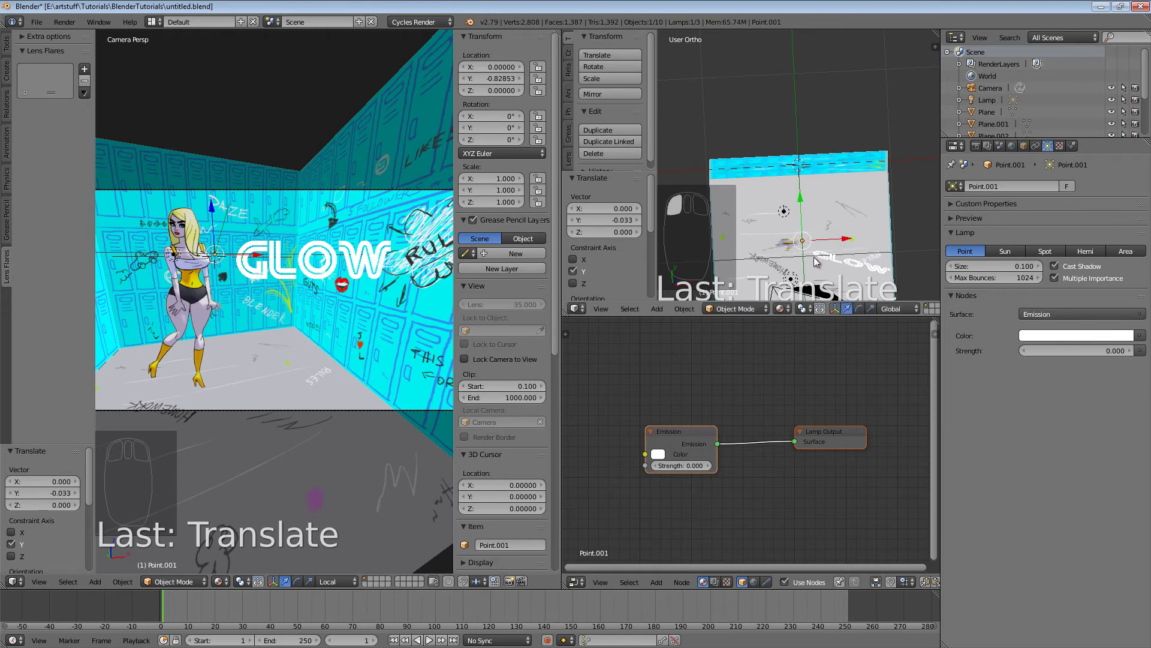
middle_drag(817, 263, 818, 157)
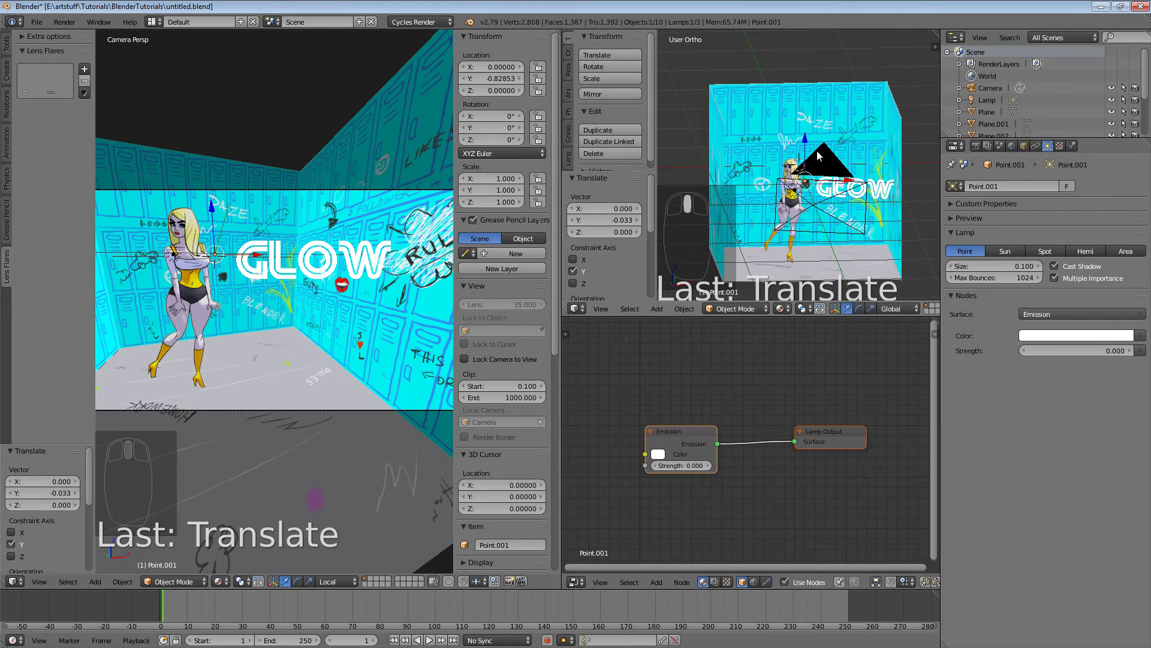
- Shift the new point lamp along the X axis to about 0.38, toward the middle of the GLOW text
key(KP_0)
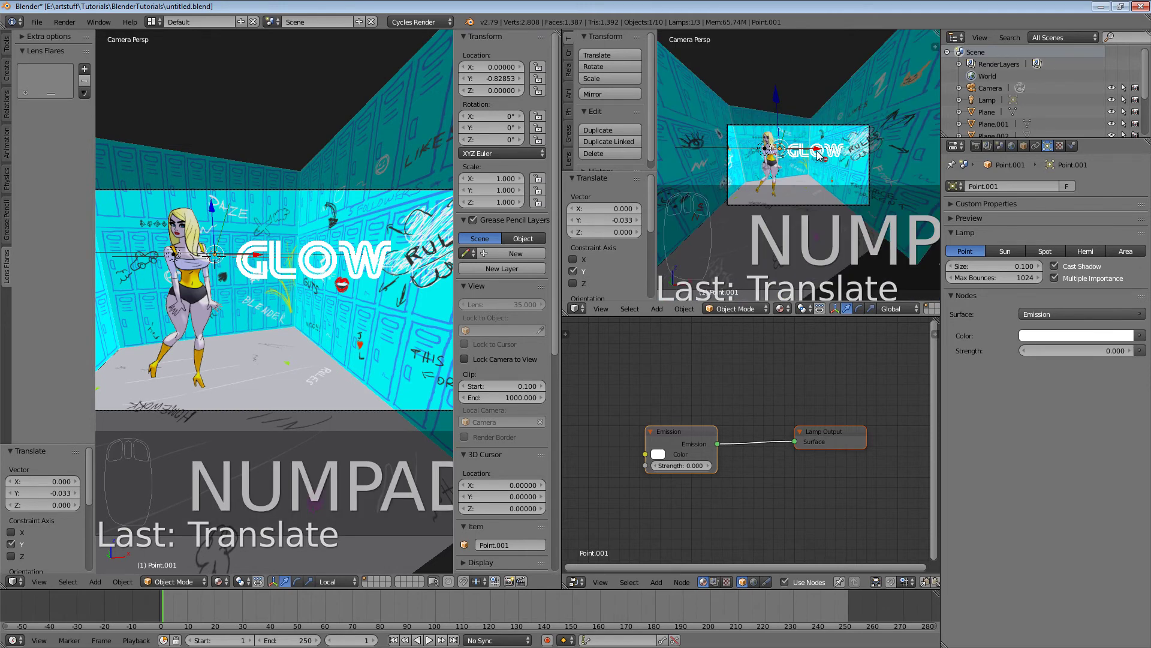
key(KP_0)
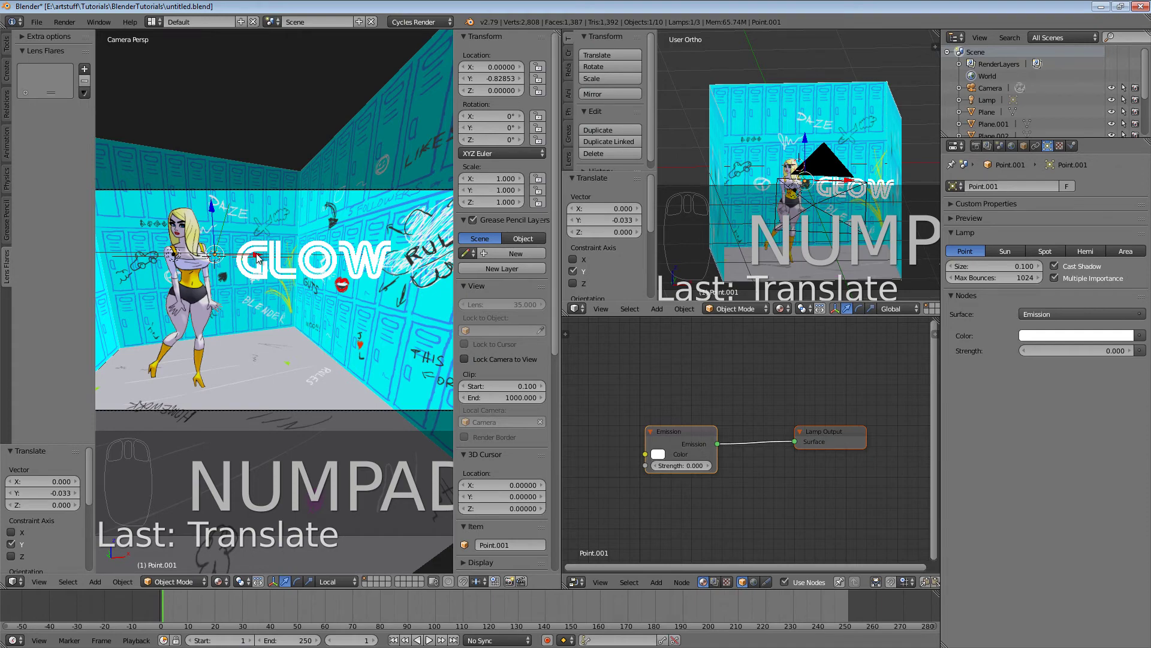
drag(258, 259, 297, 270)
middle_drag(295, 271, 307, 355)
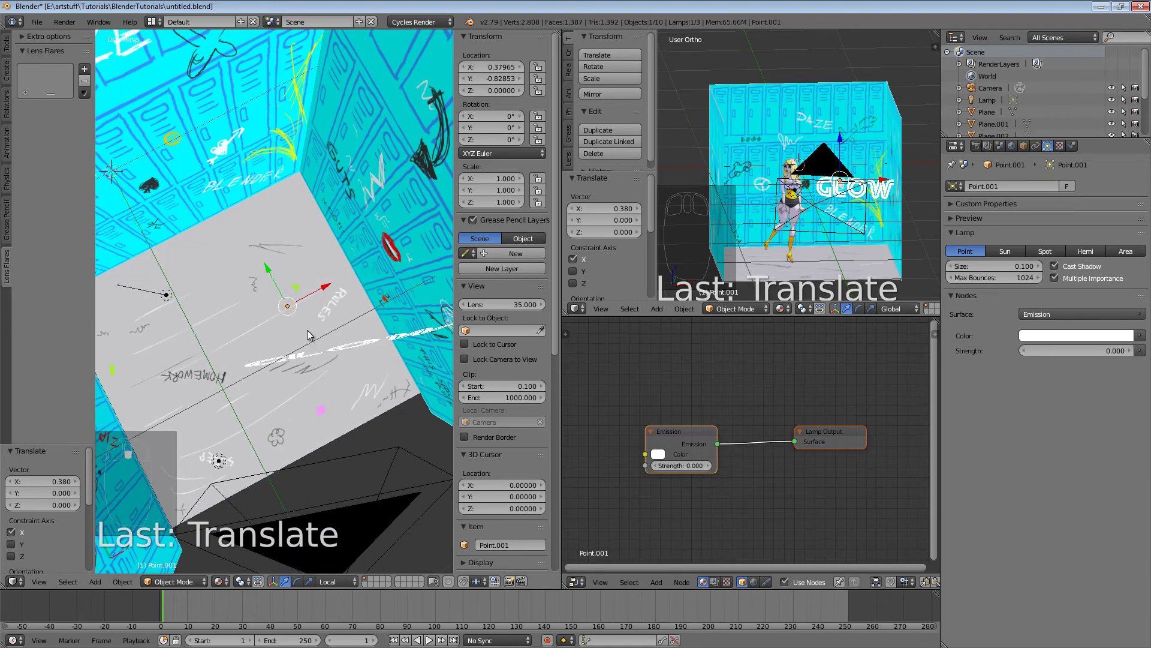
- Move the point lamp to about X 0.31, Y -1.05, Z 0.07 so it sits in front of the GLOW text
drag(272, 273, 300, 323)
mouse_move(328, 372)
middle_down()
mouse_move(328, 343)
mouse_move(339, 364)
middle_up()
drag(304, 322, 319, 368)
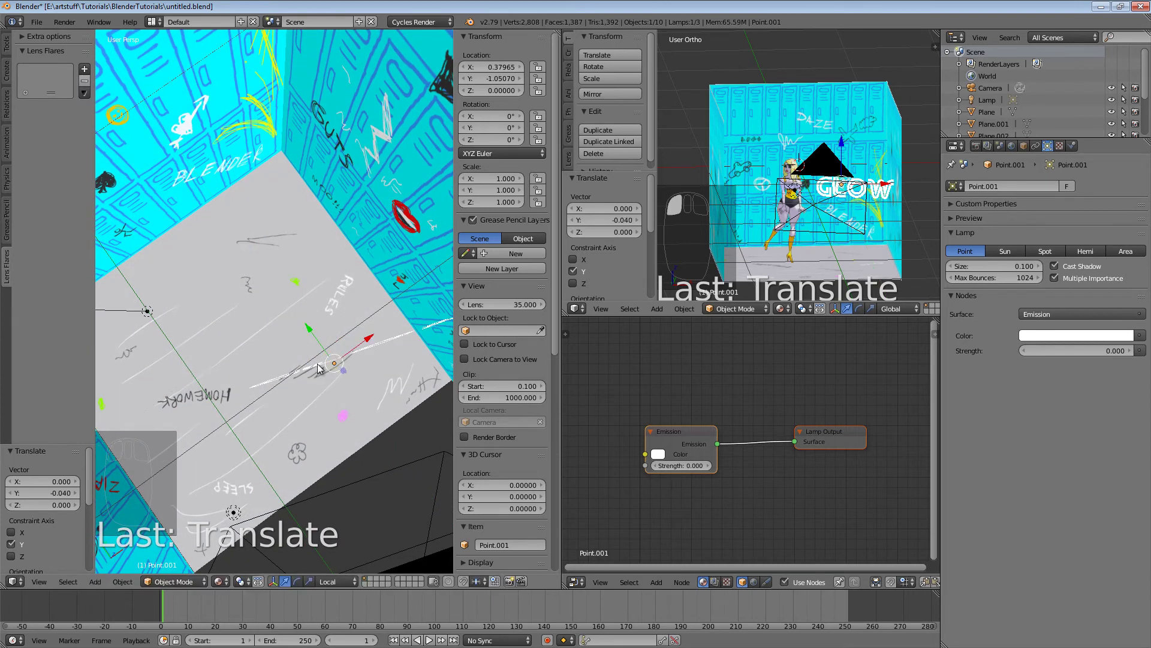
key(KP_0)
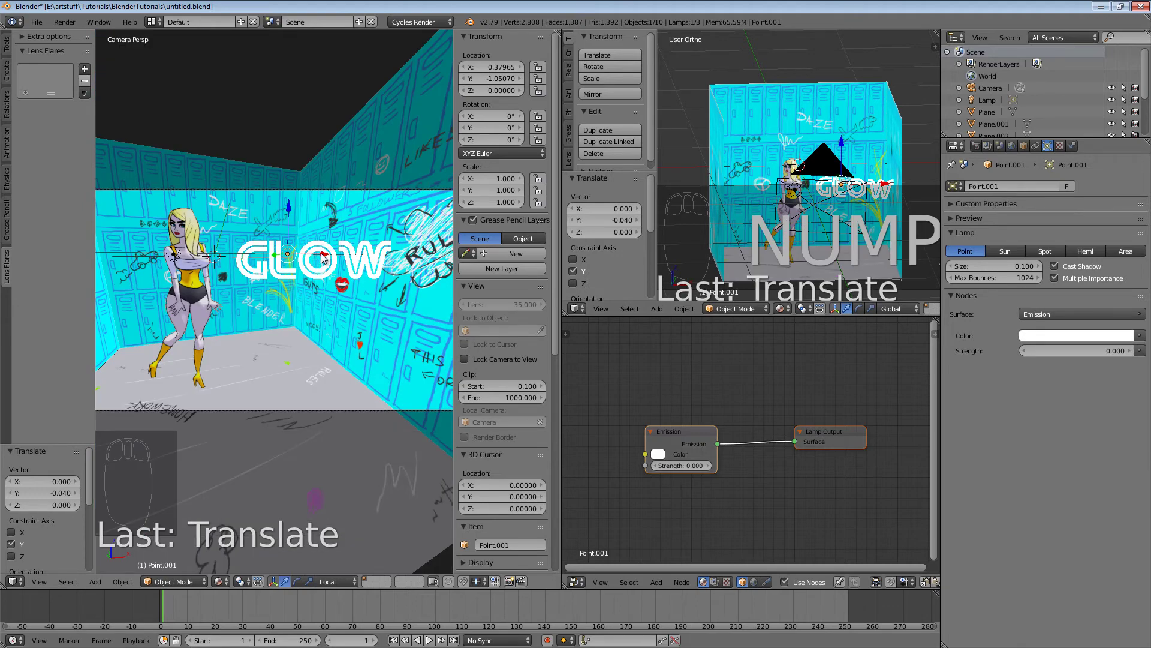
drag(323, 258, 307, 253)
drag(278, 211, 276, 201)
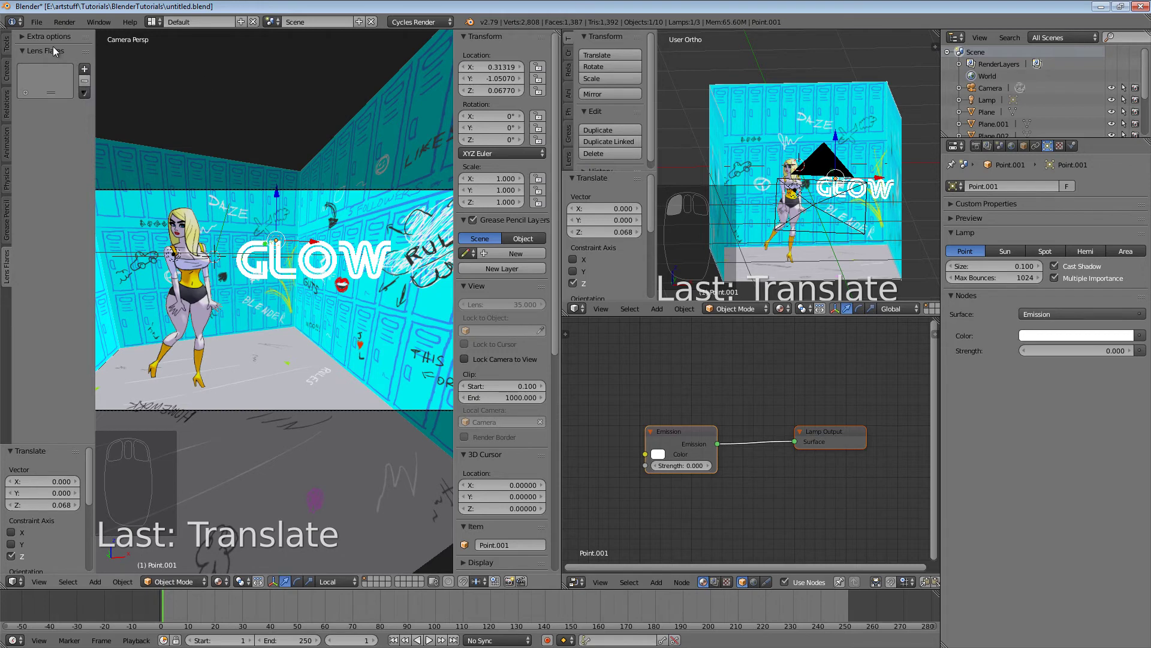
- Load the Star lens flare preset onto the selected lamp, picking it from the preview thumbnails
click(85, 70)
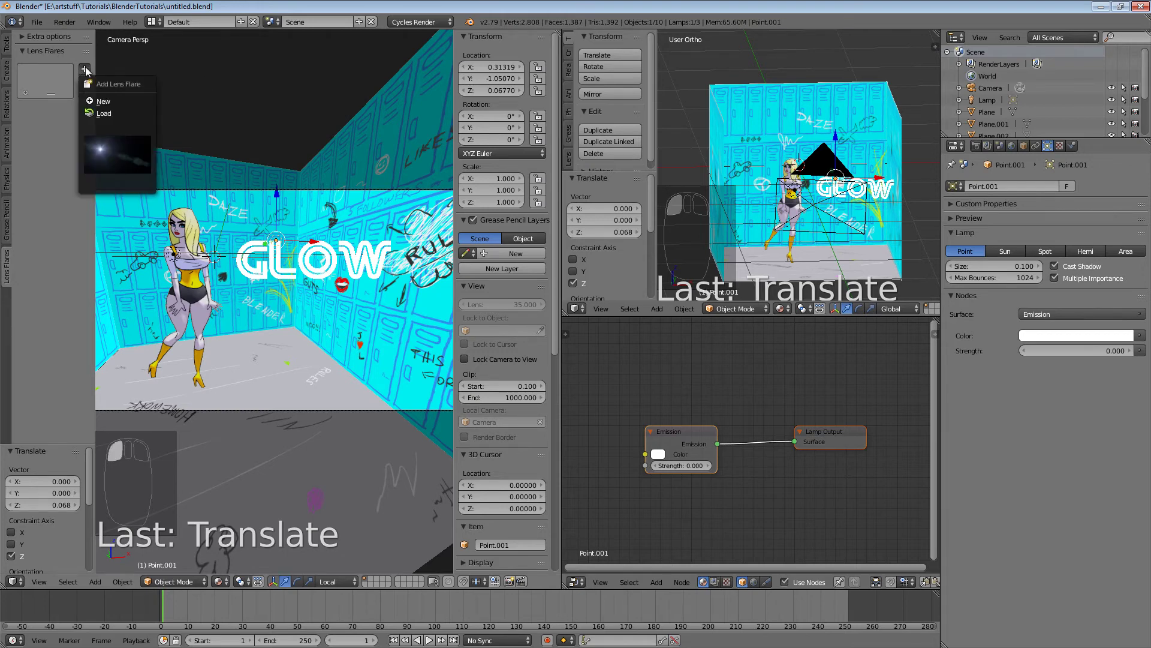
click(101, 112)
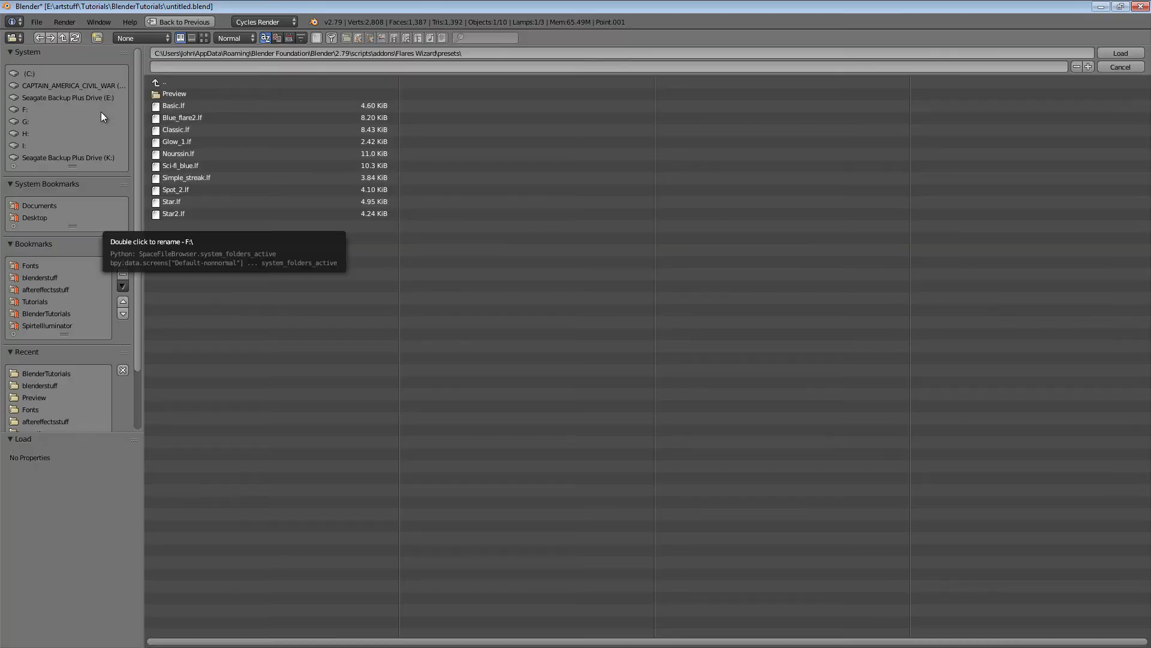
click(159, 94)
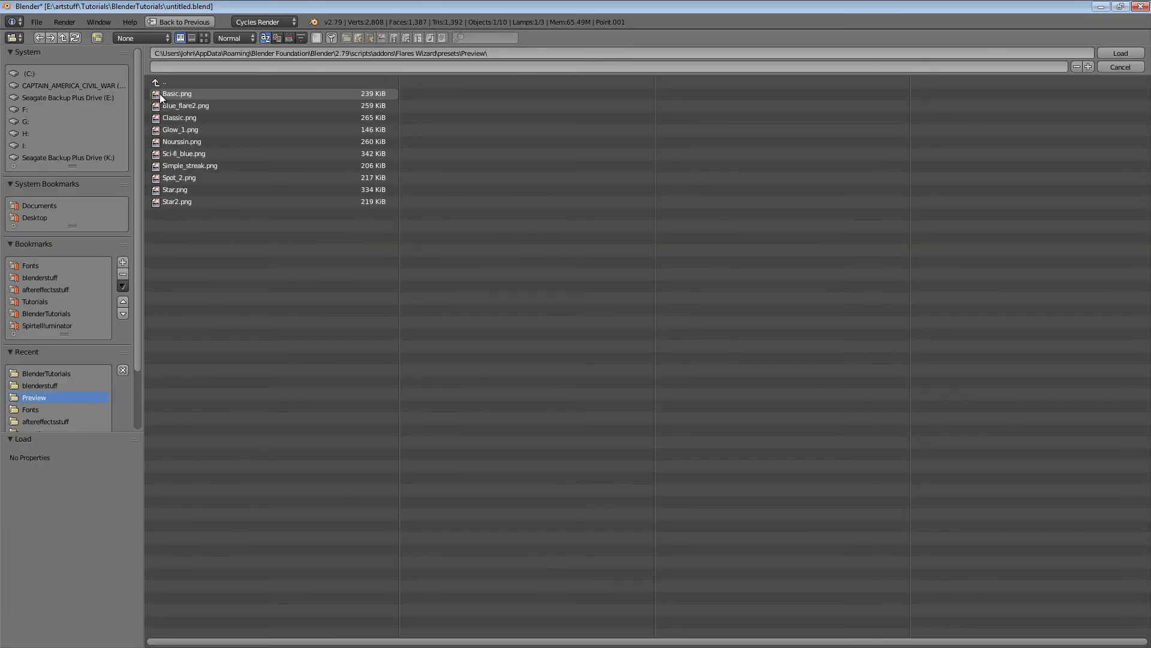
click(204, 37)
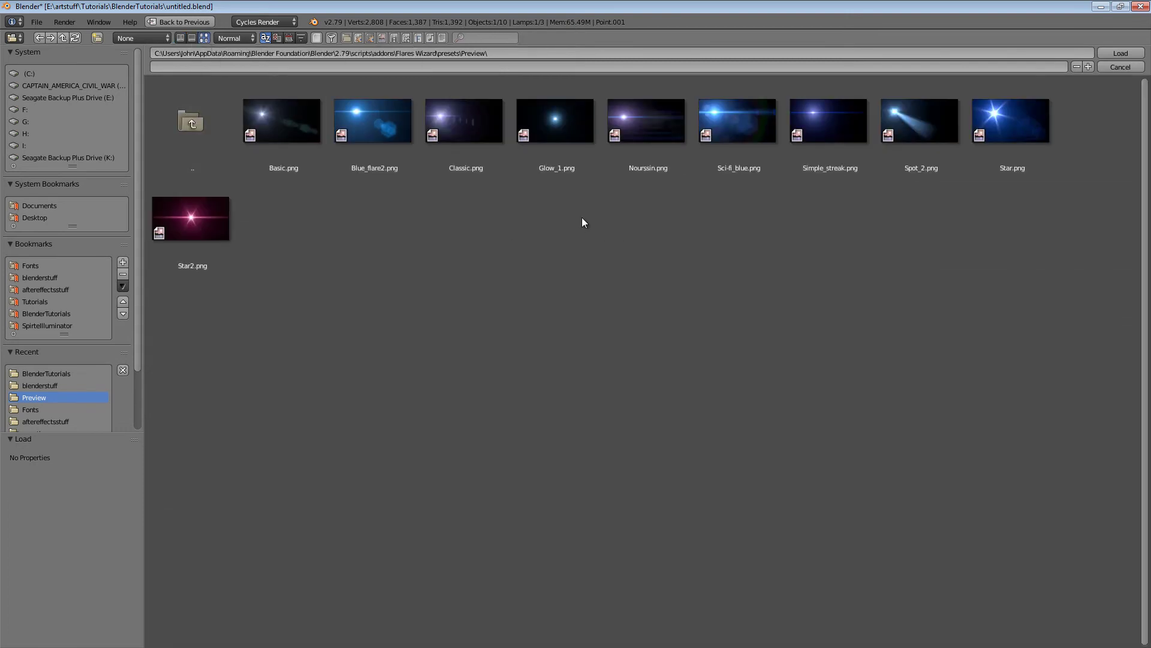
double_click(1020, 120)
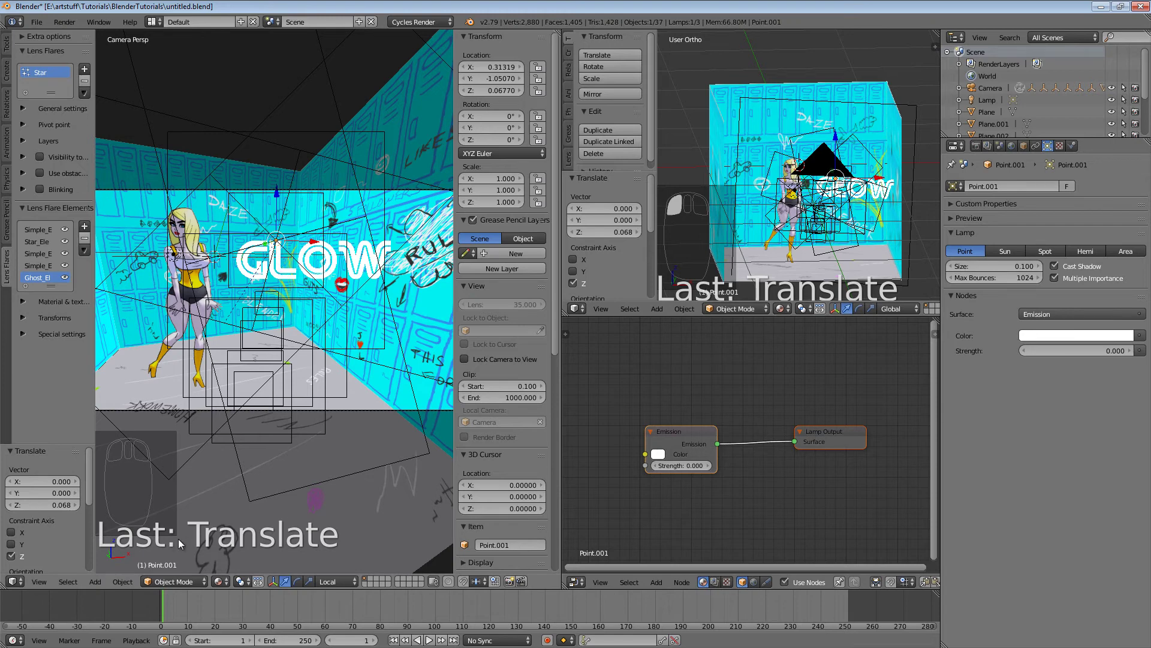
- Switch the camera viewport to Rendered shading to preview the Star flare
click(214, 580)
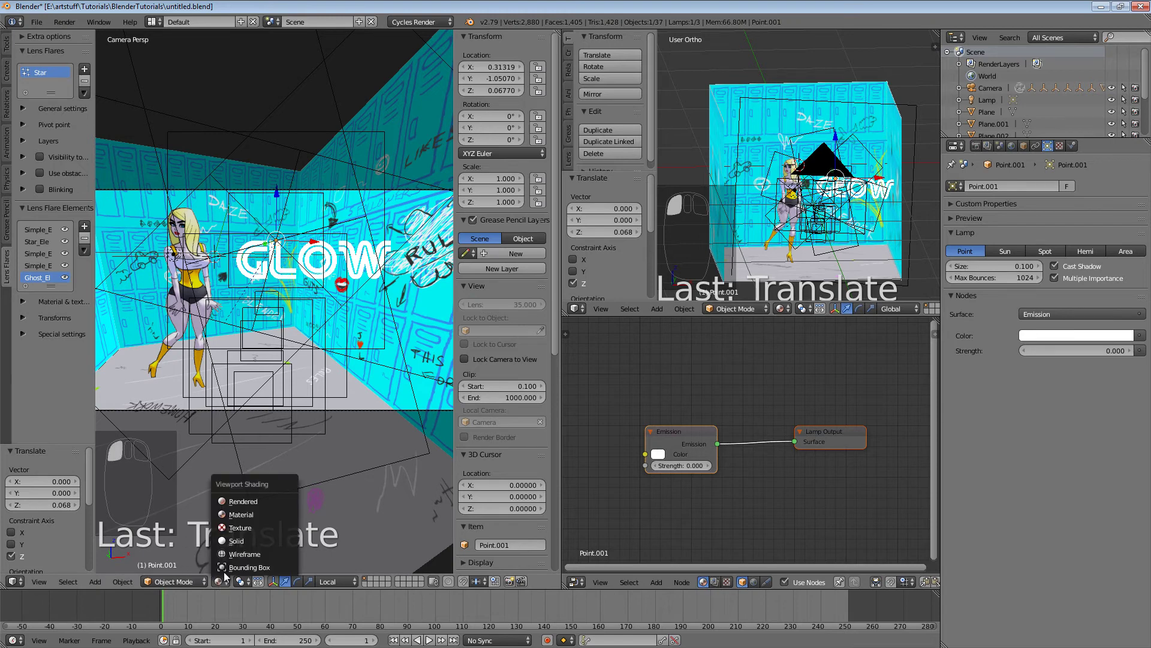
click(228, 511)
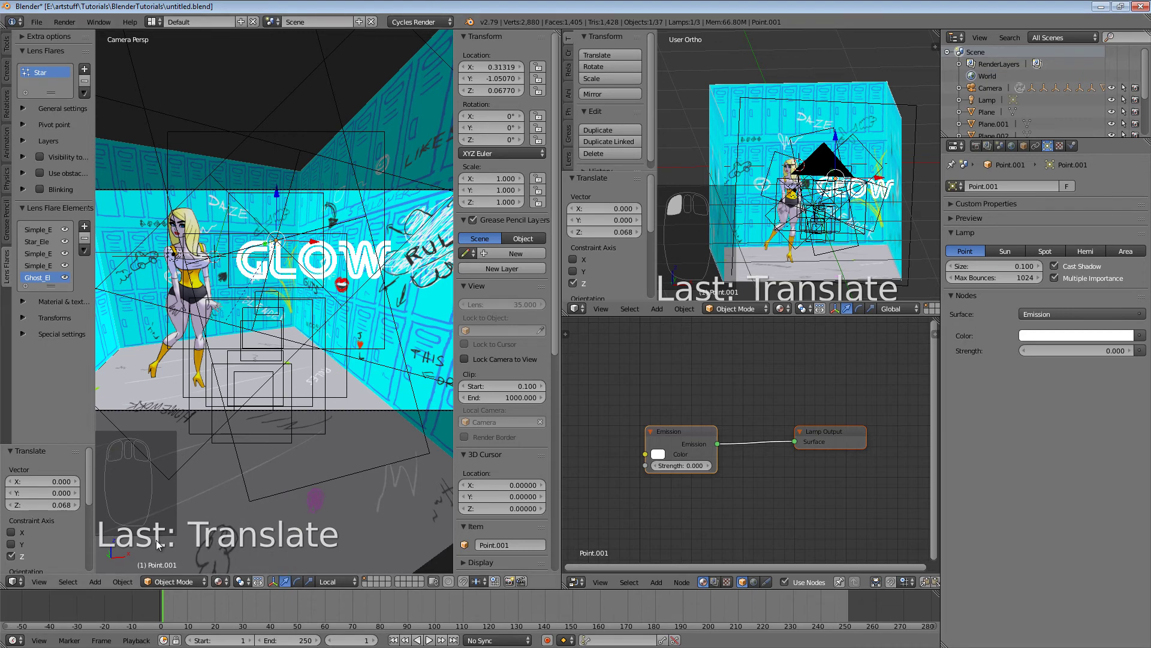
click(217, 587)
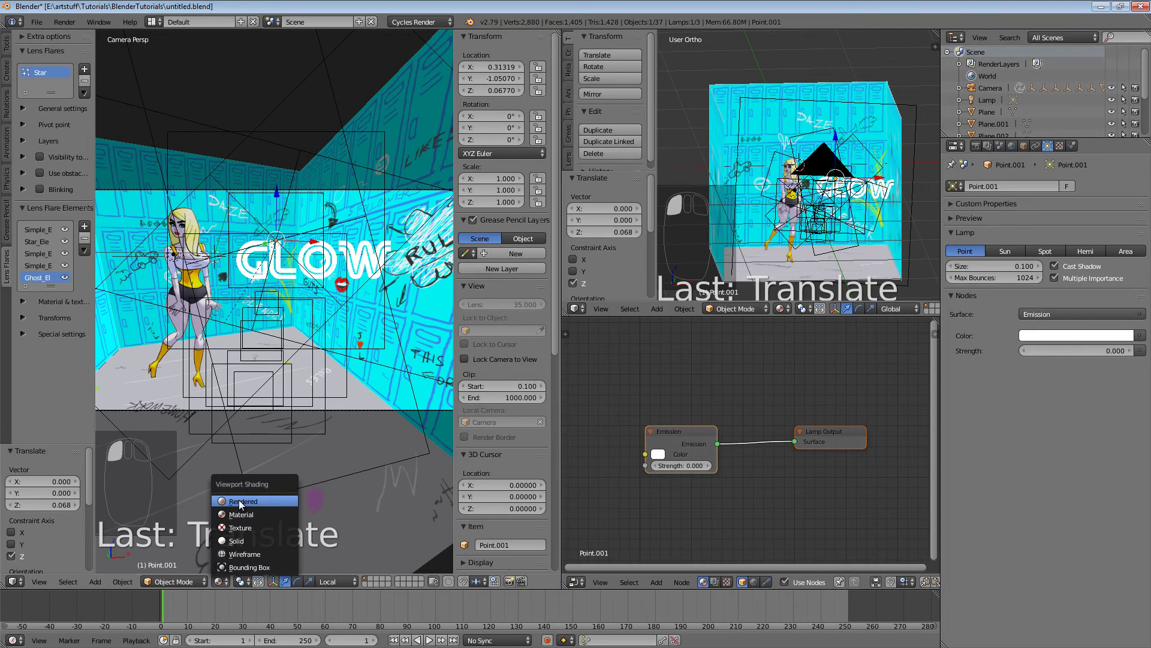
click(258, 503)
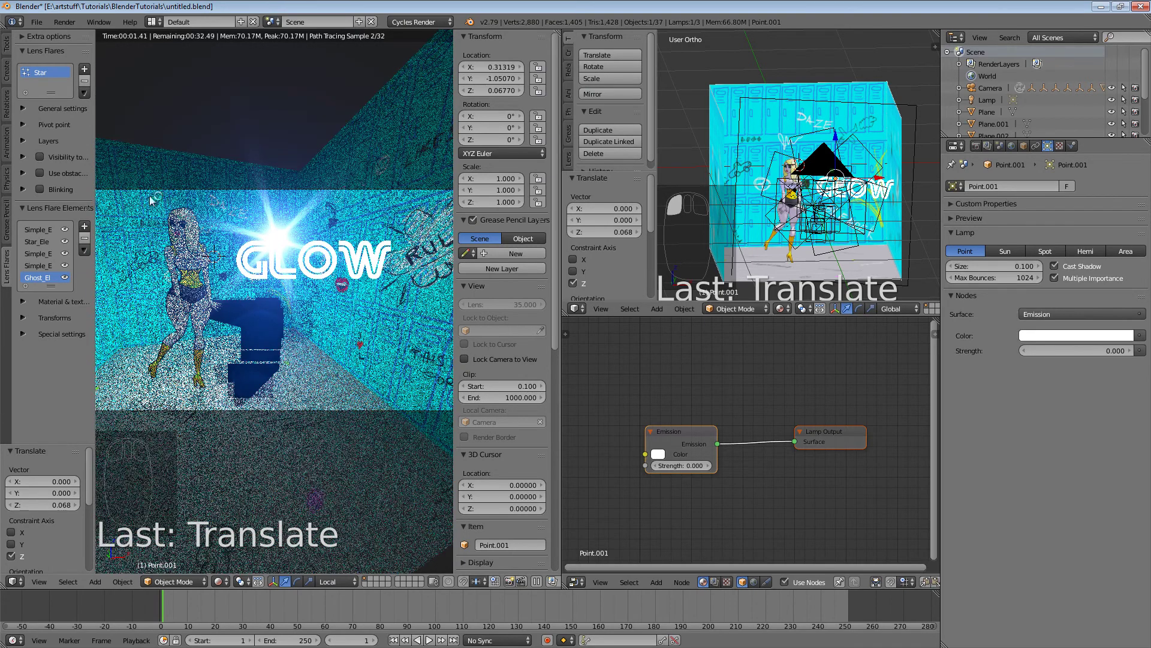
- Set the Star flare's global color to bright green and its scale to 0.3 in the general settings
click(29, 110)
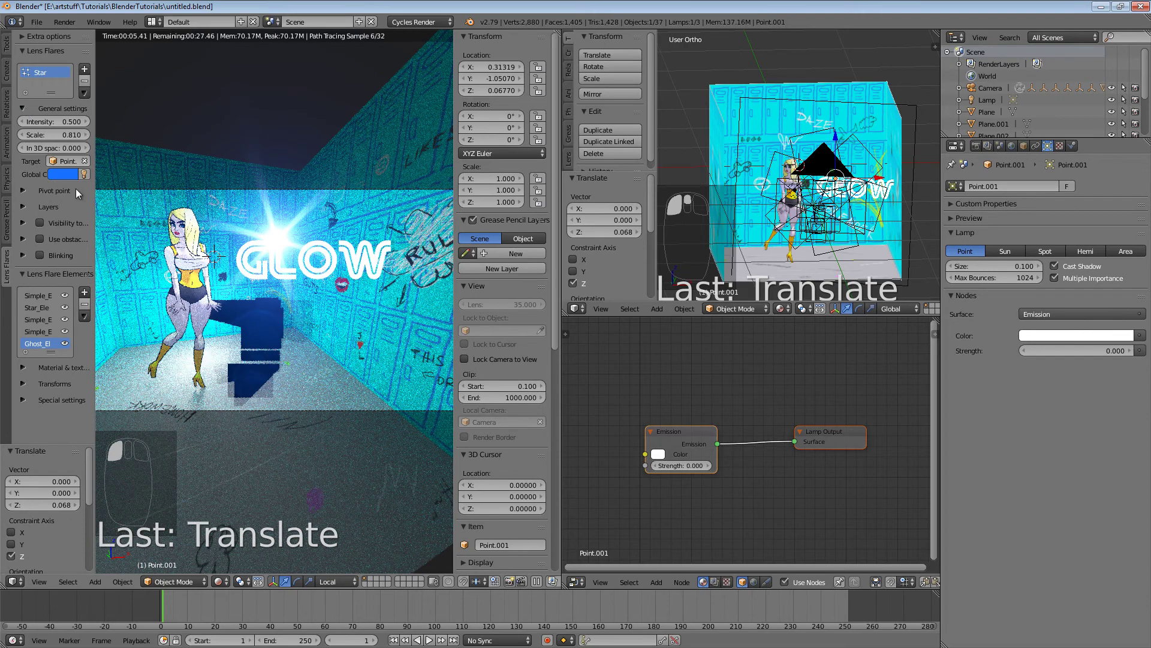
click(63, 175)
drag(72, 212, 29, 209)
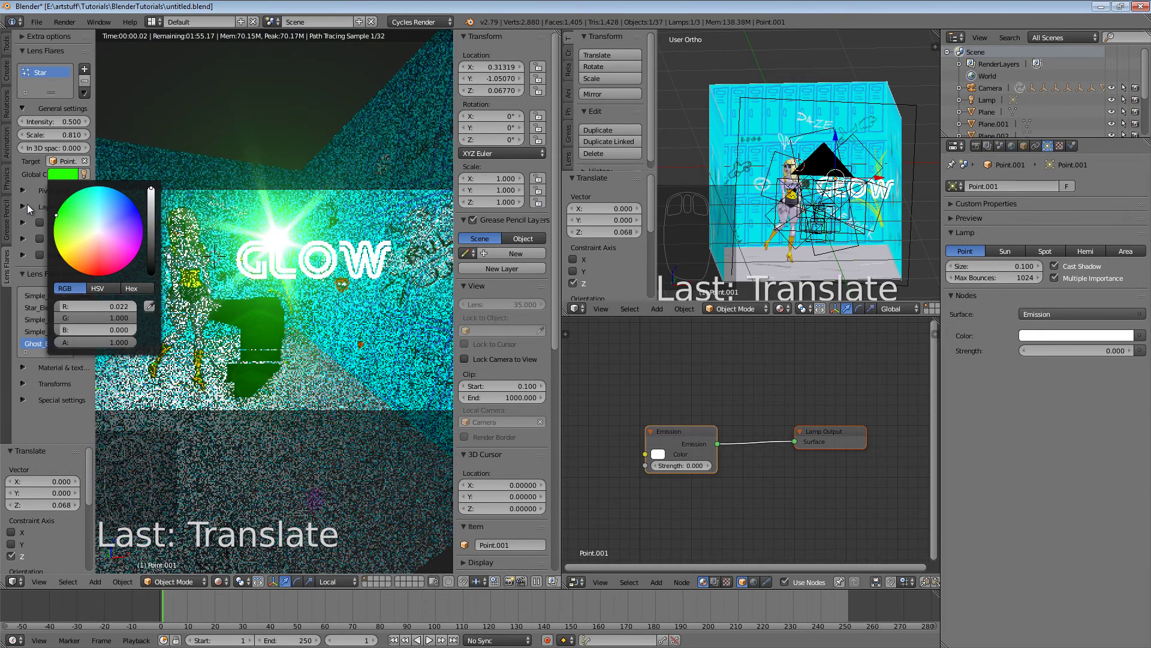
click(74, 135)
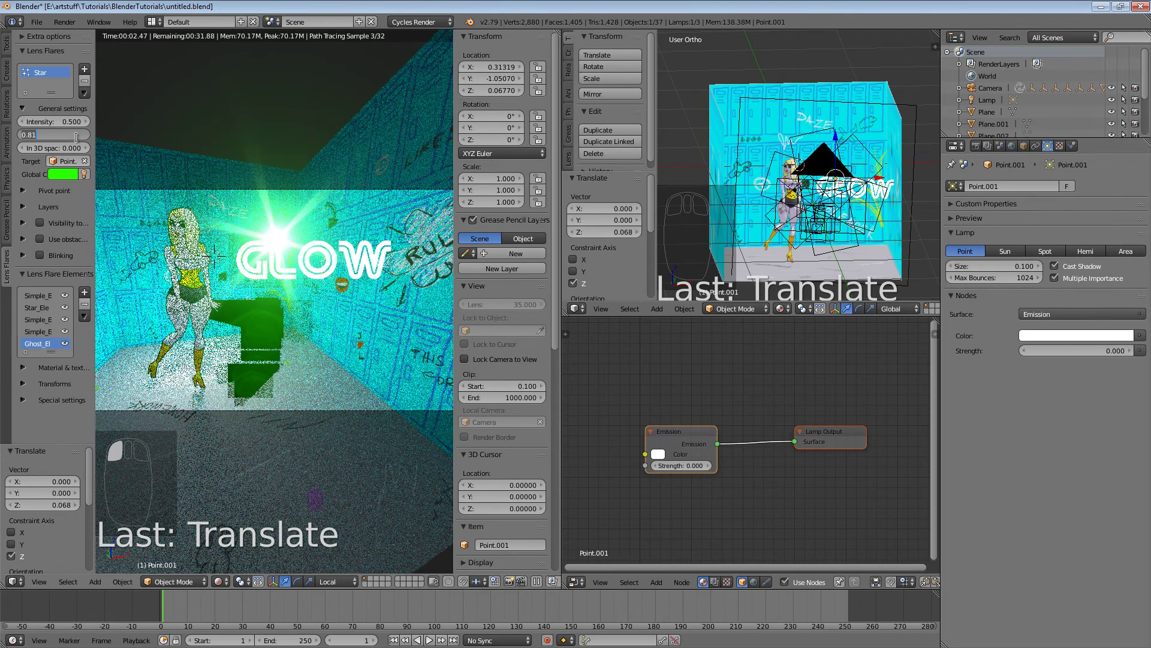
text(0.3)
key(Return)
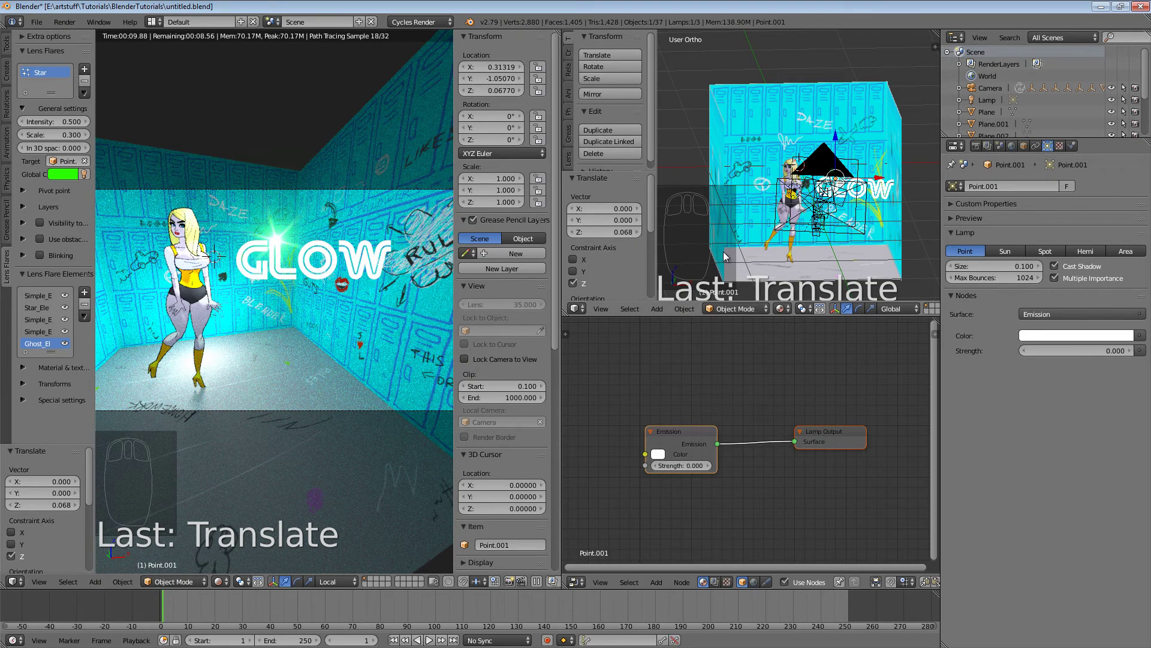
- Select the character plane and snap the 3D cursor to it
middle_drag(809, 206, 791, 226)
right_click(793, 216)
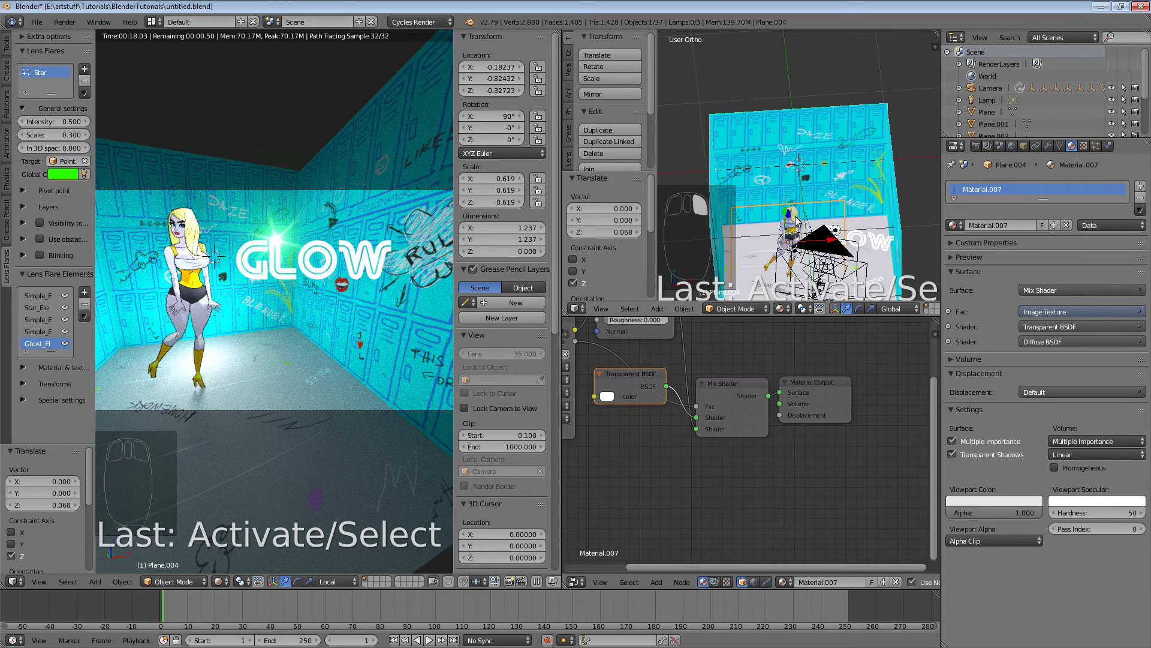
key(shift+s)
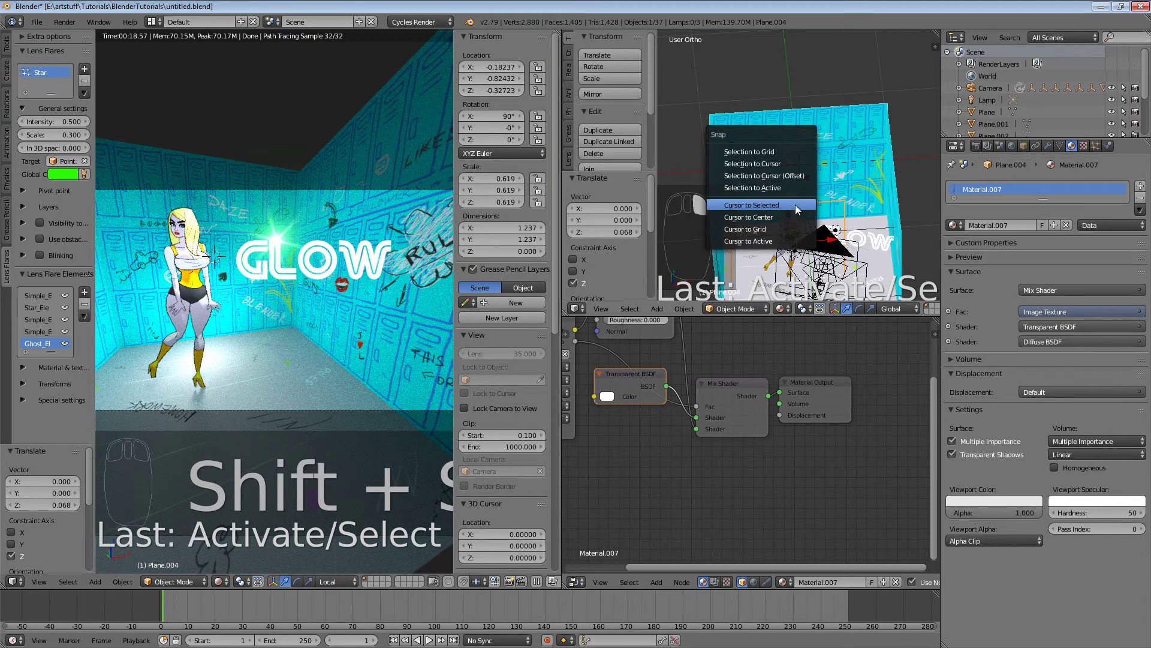
click(795, 205)
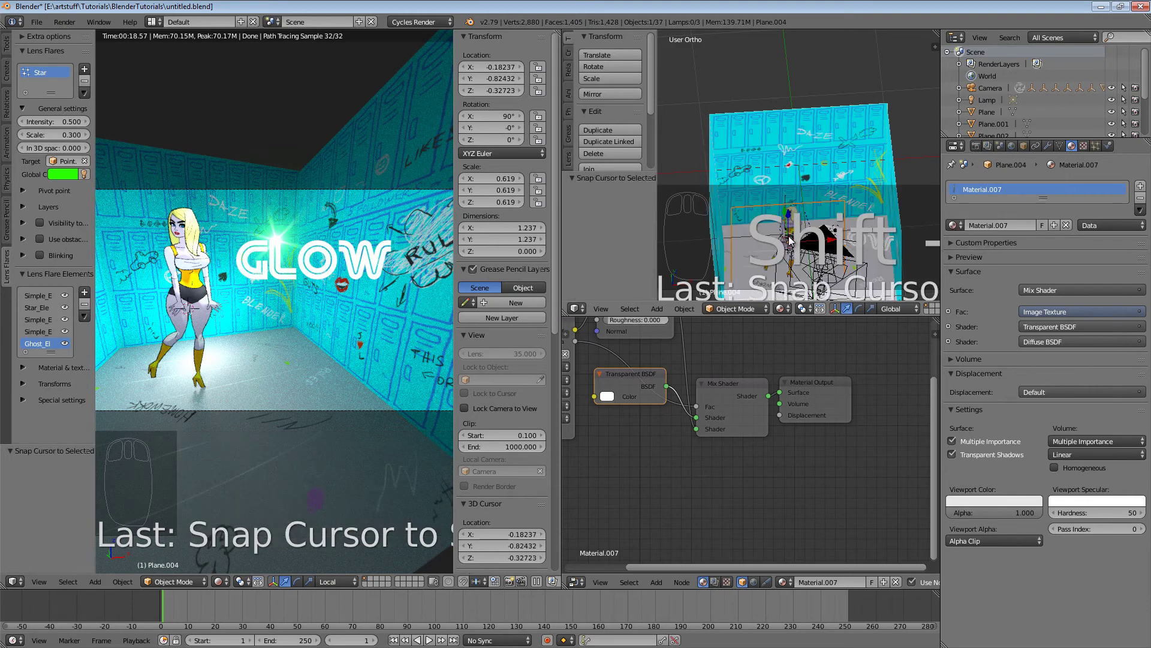
- Add another point lamp at the 3D cursor and set its emission strength to 0
key(shift+a)
mouse_move(789, 235)
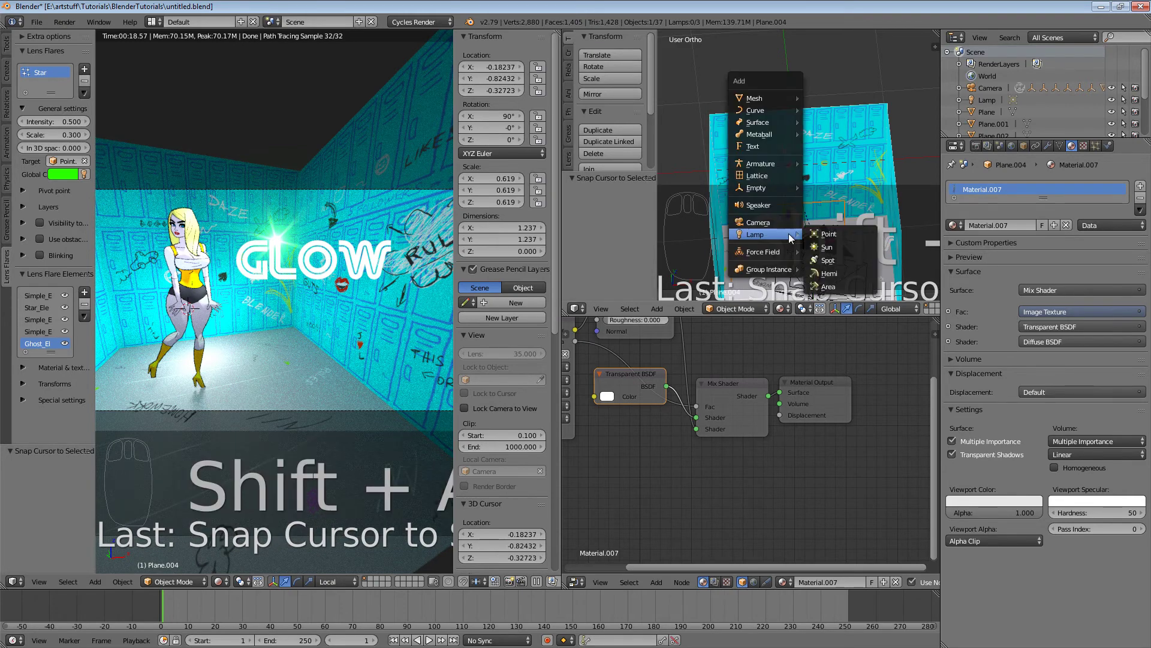
click(827, 234)
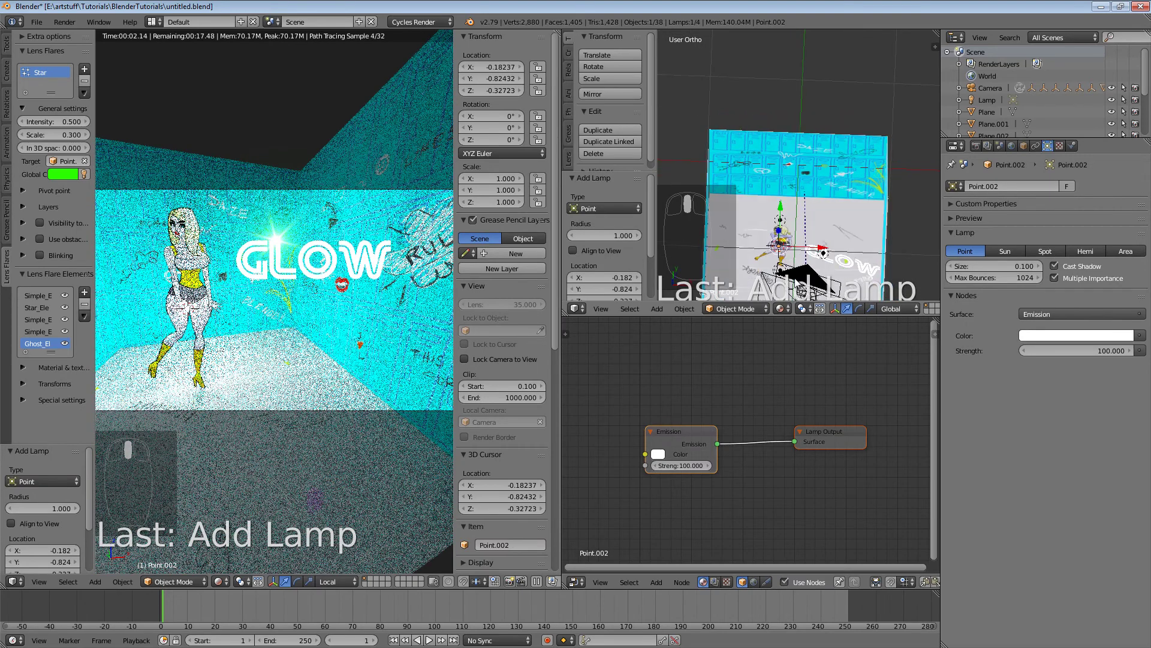
click(1107, 351)
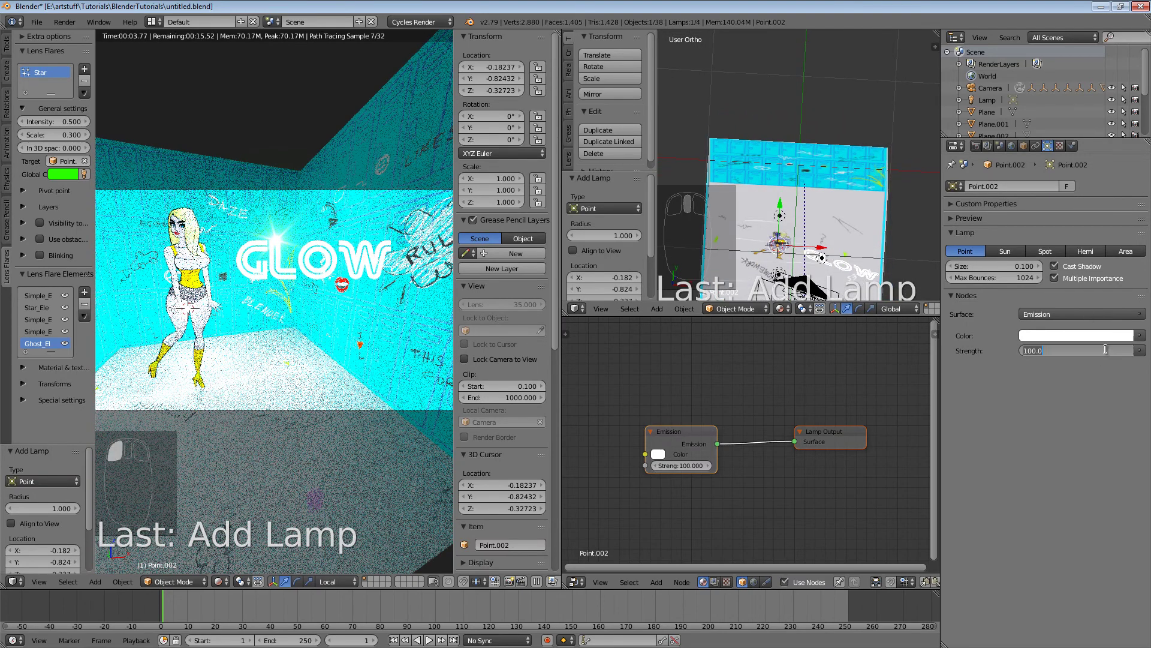
key(Return)
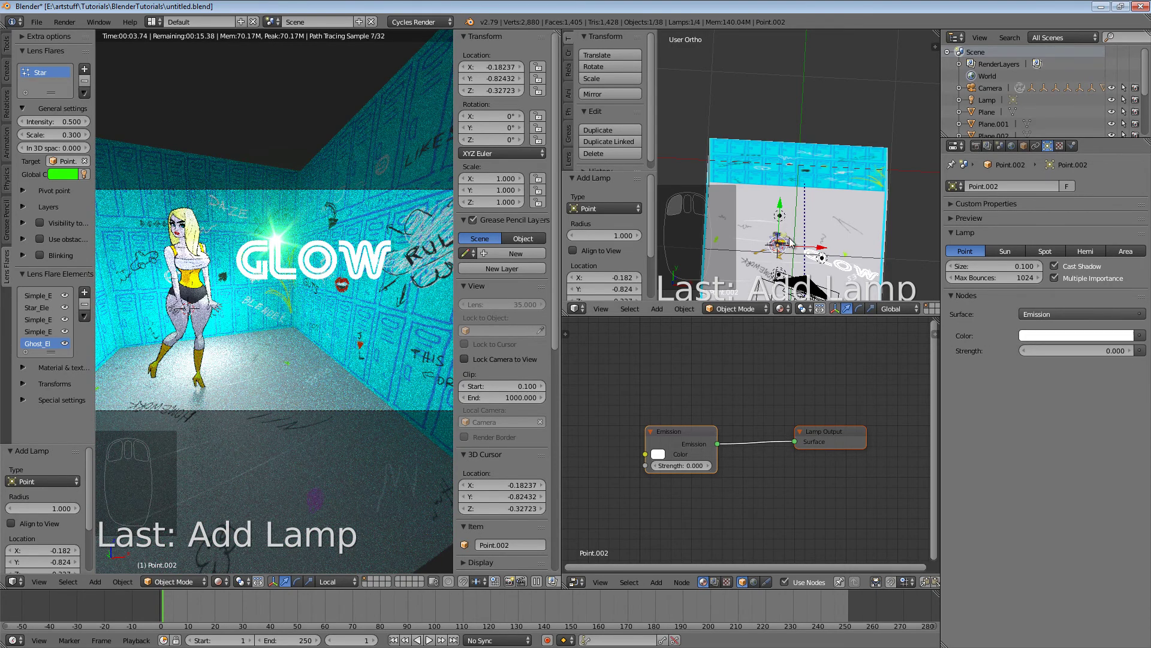
- Raise the new lamp to about Z 0.28, then shift it along X to about -0.52 with the camera viewport in Texture shading
middle_drag(792, 254, 788, 211)
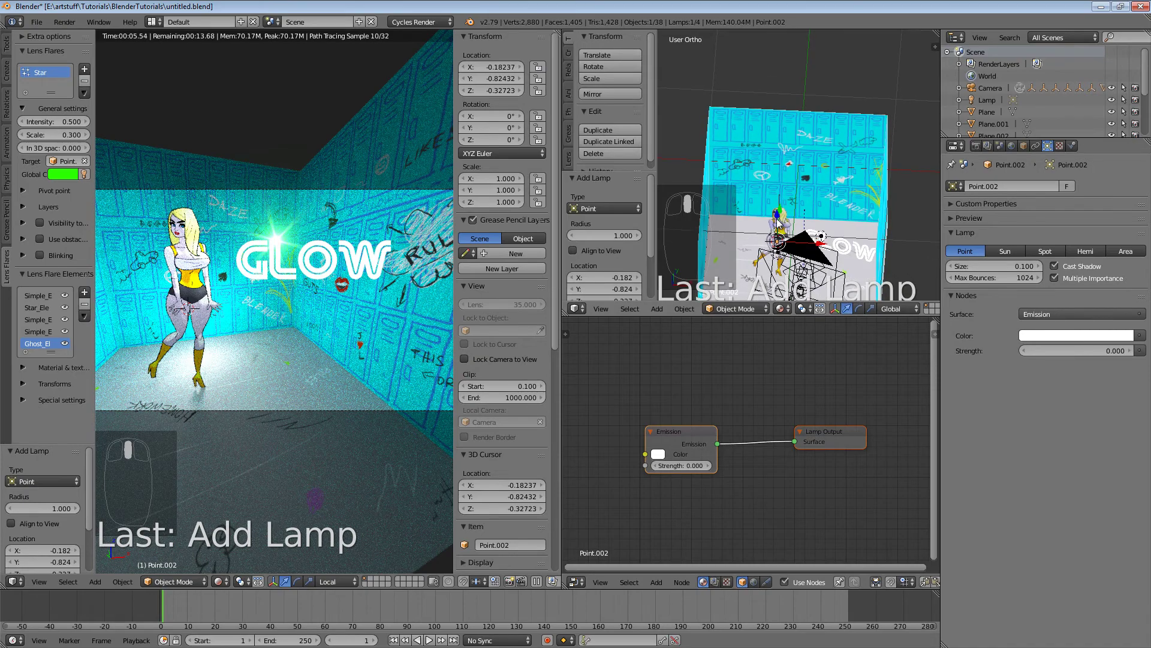
drag(780, 215, 781, 181)
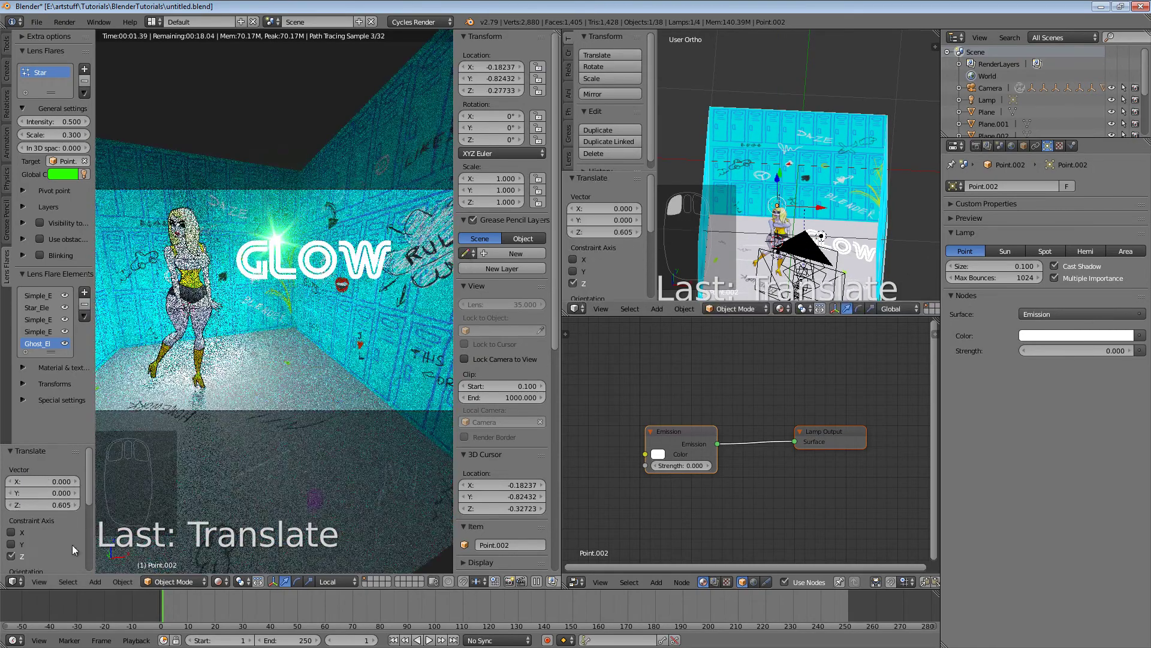
click(219, 581)
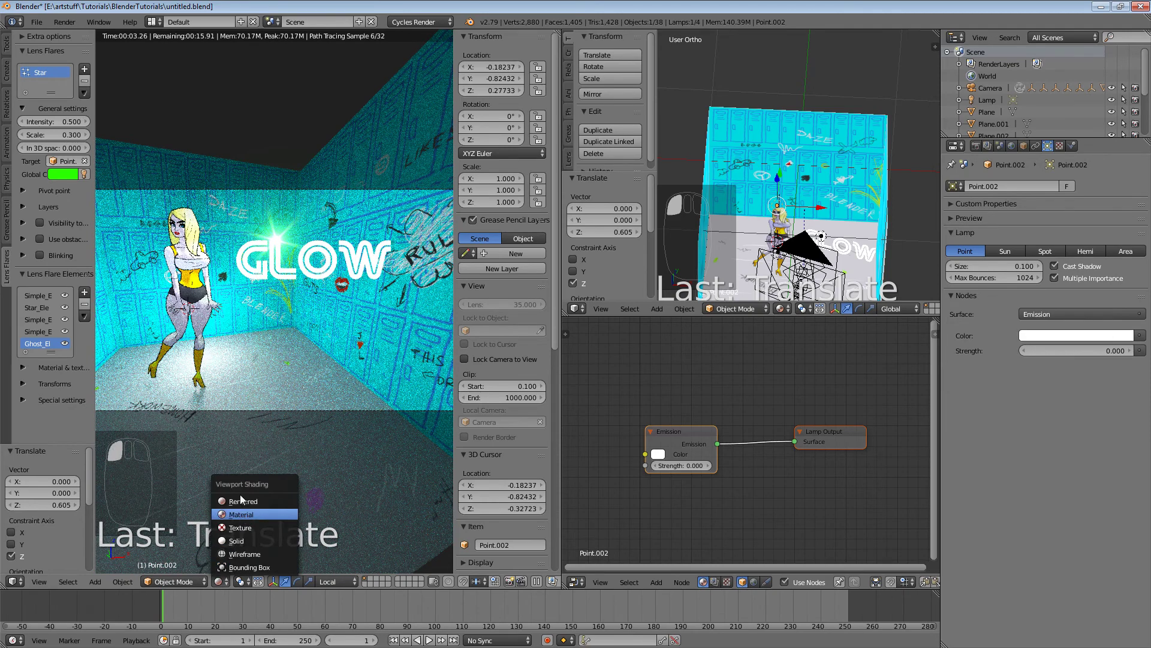
click(241, 528)
drag(222, 207, 144, 194)
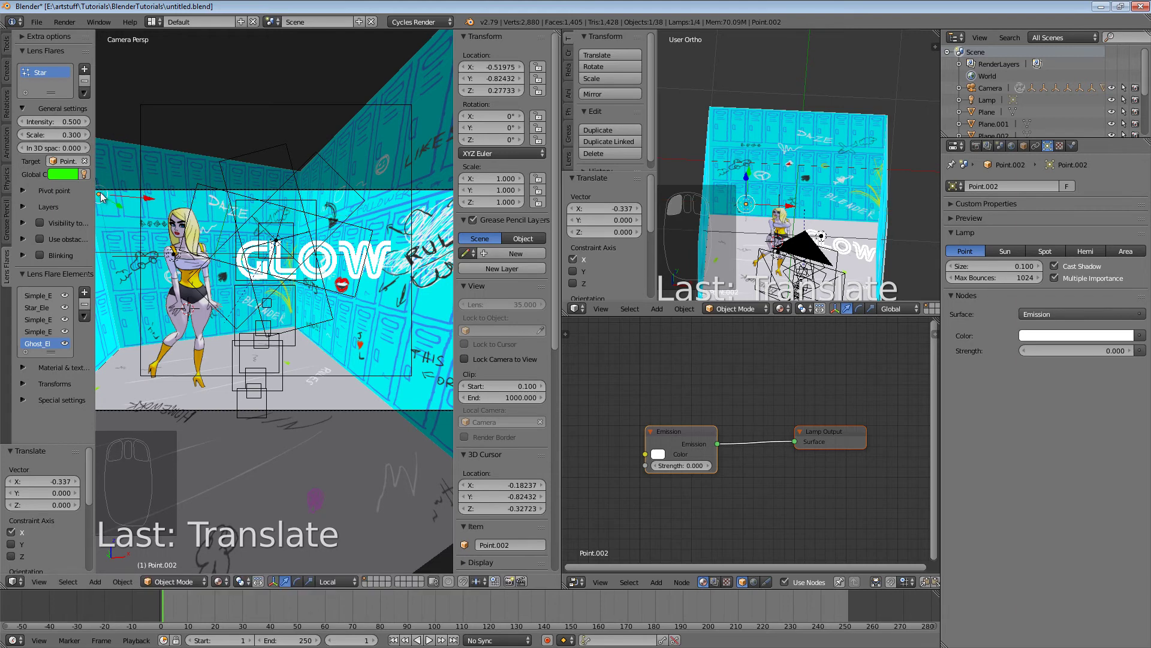
- Load the Spot_2 lens flare preset onto the new lamp and preview it with Rendered viewport shading
click(84, 69)
click(93, 112)
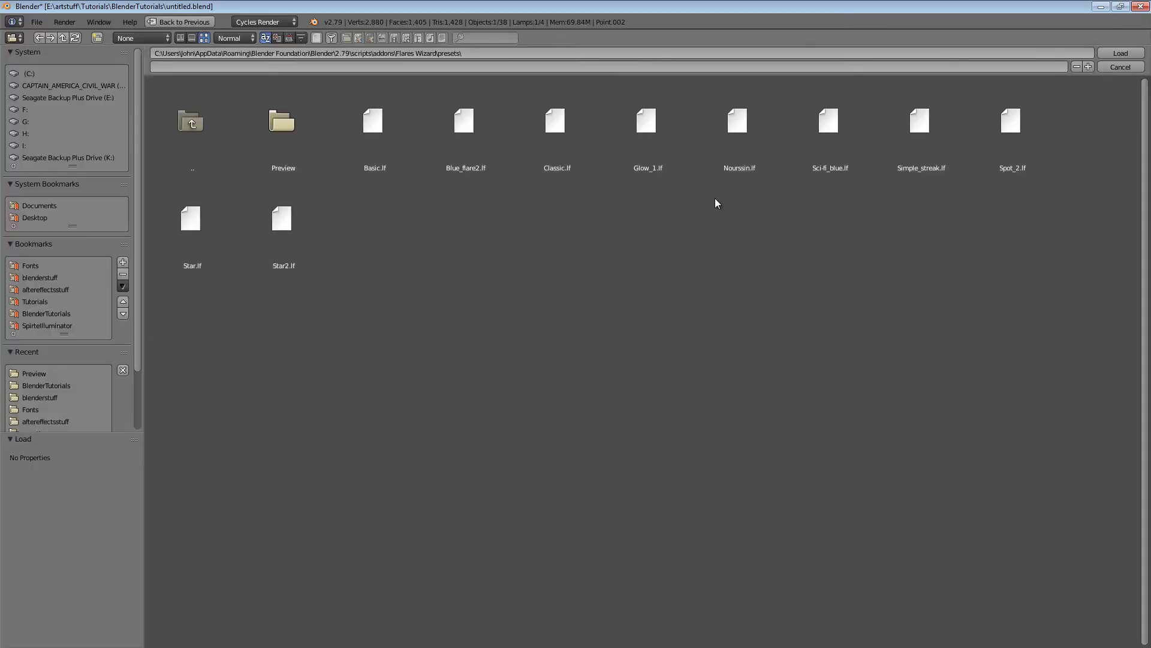
click(287, 135)
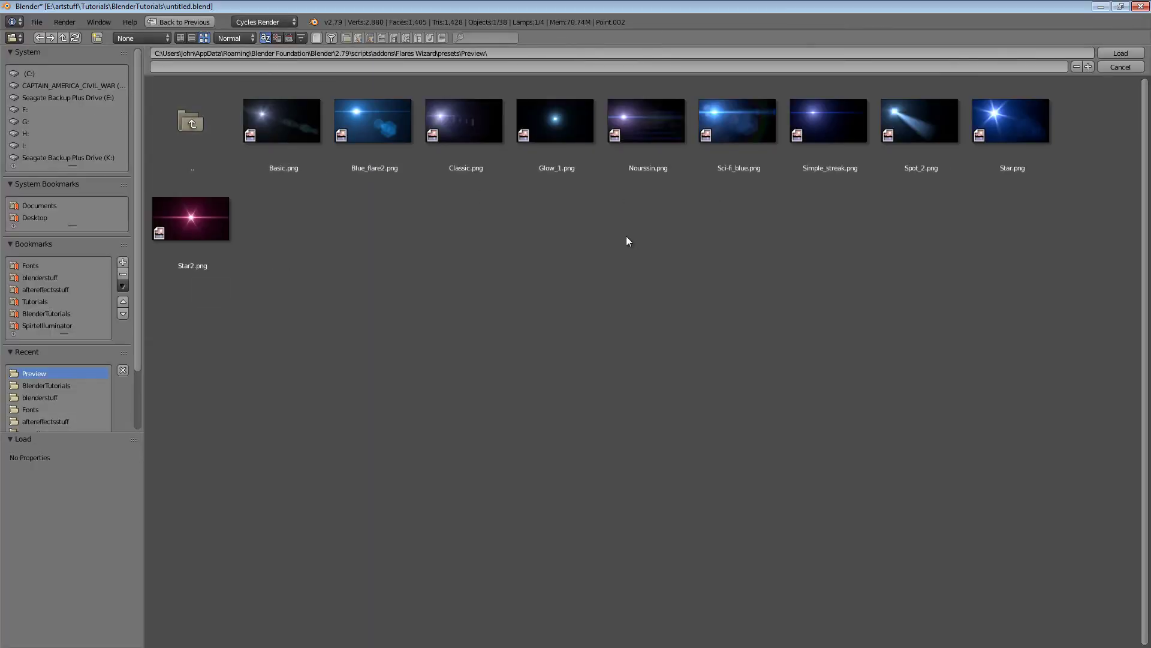
double_click(921, 119)
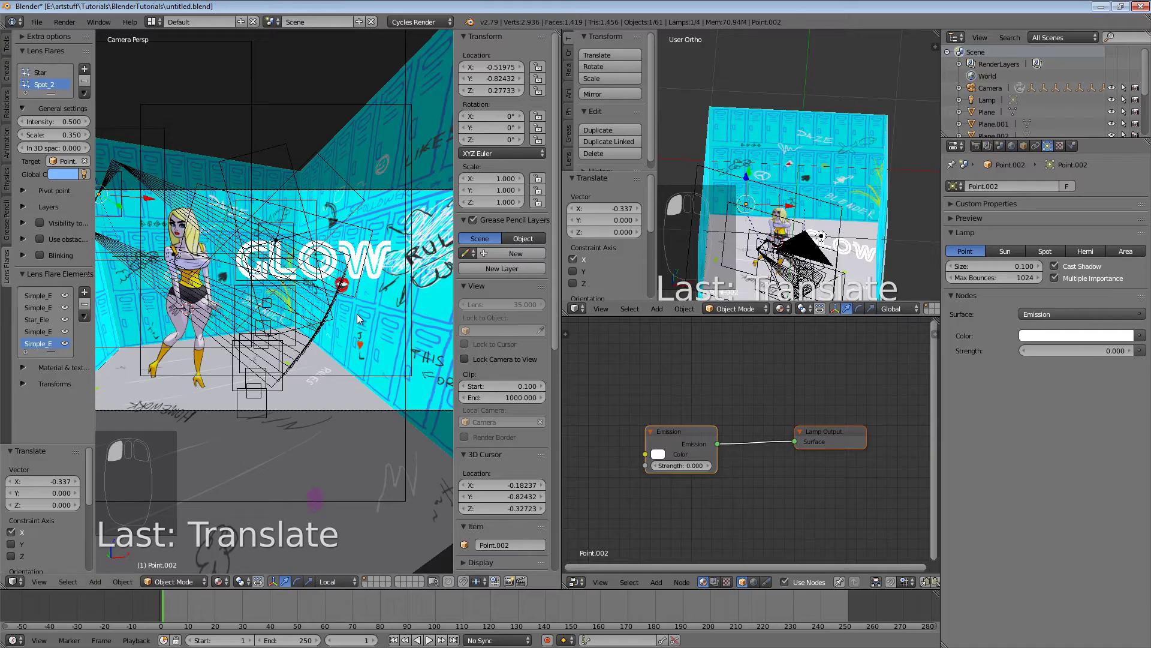
click(217, 585)
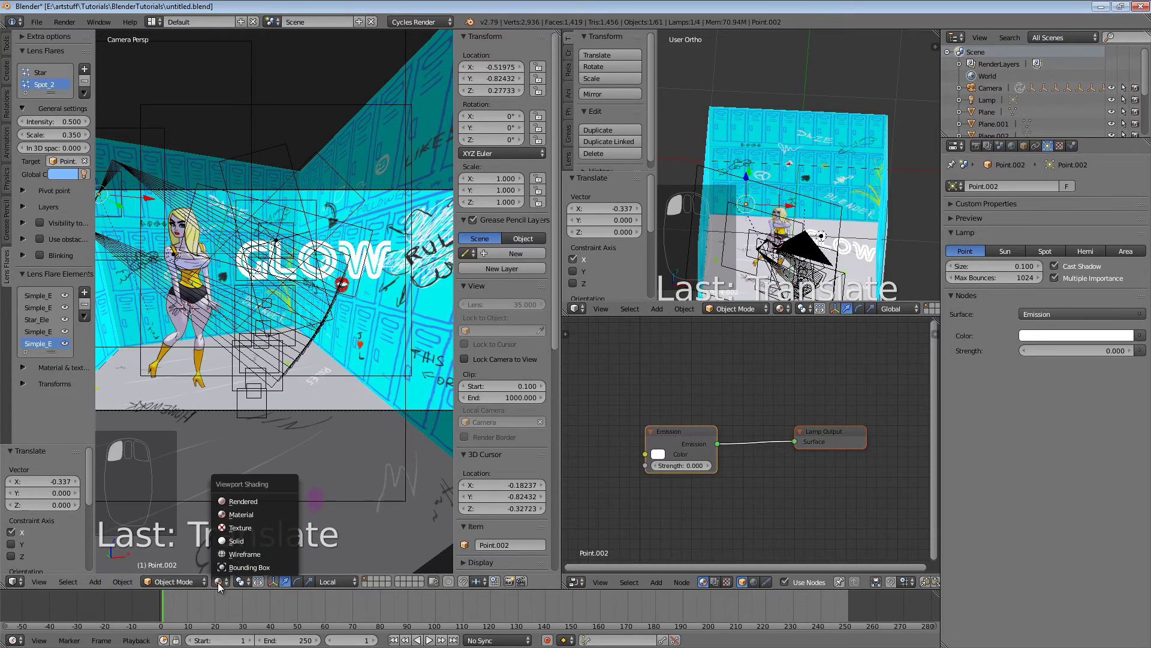
click(241, 502)
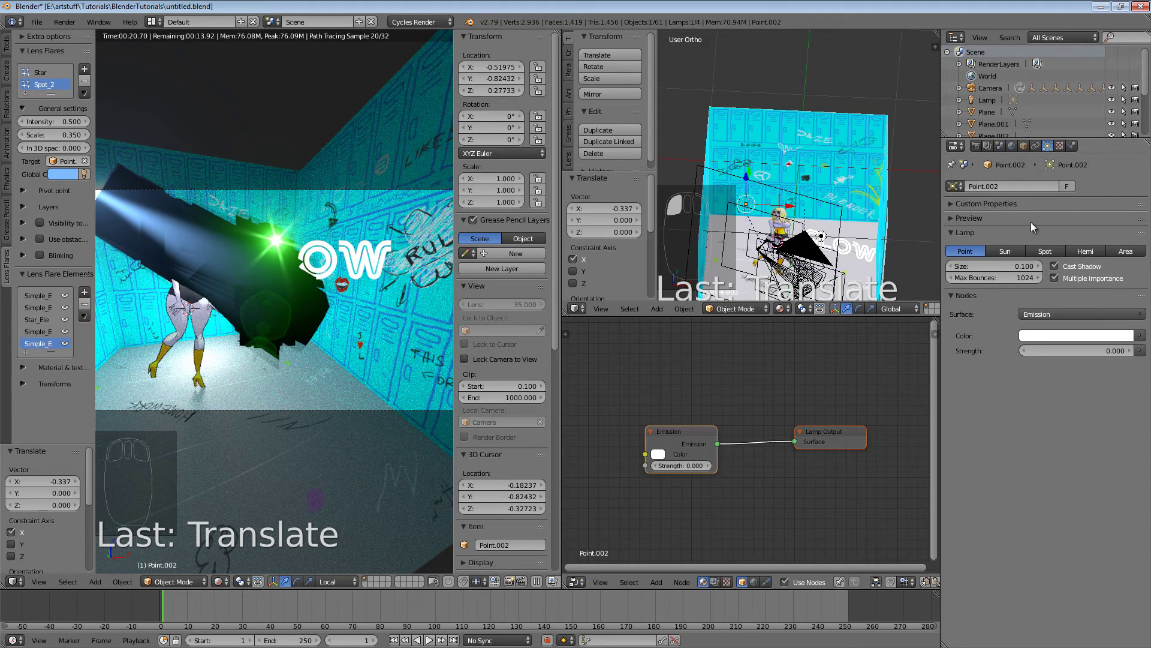
- Set the maximum transparency bounces to 50 in the render's Light Paths settings
click(976, 146)
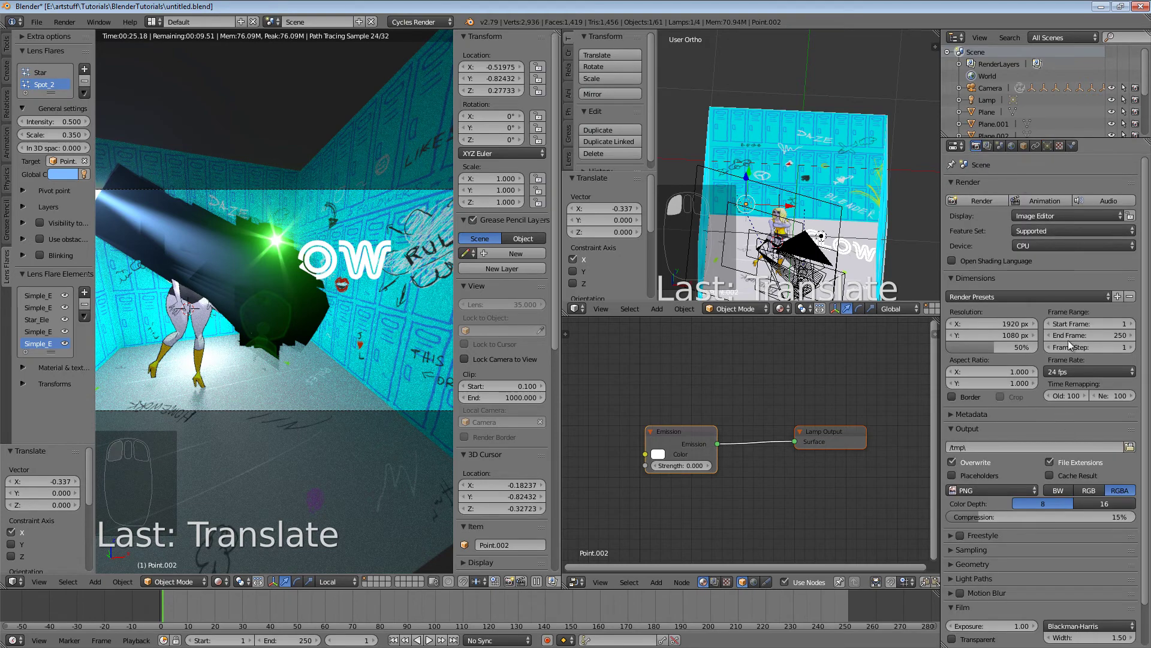
scroll(1060, 523, down, 2)
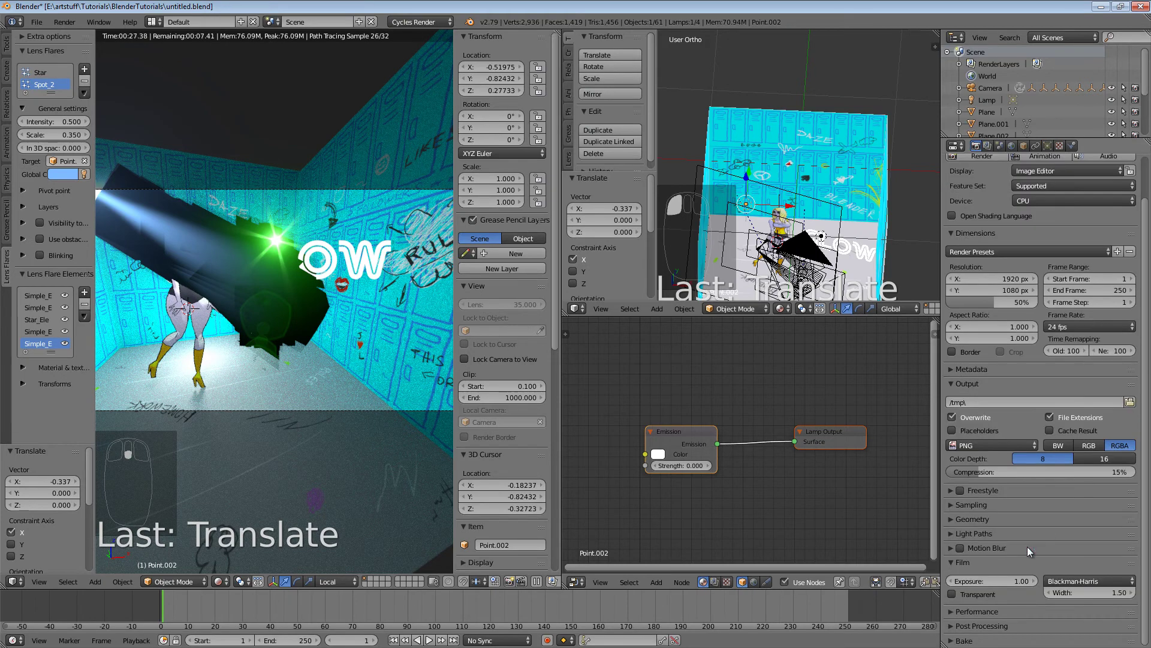
click(950, 533)
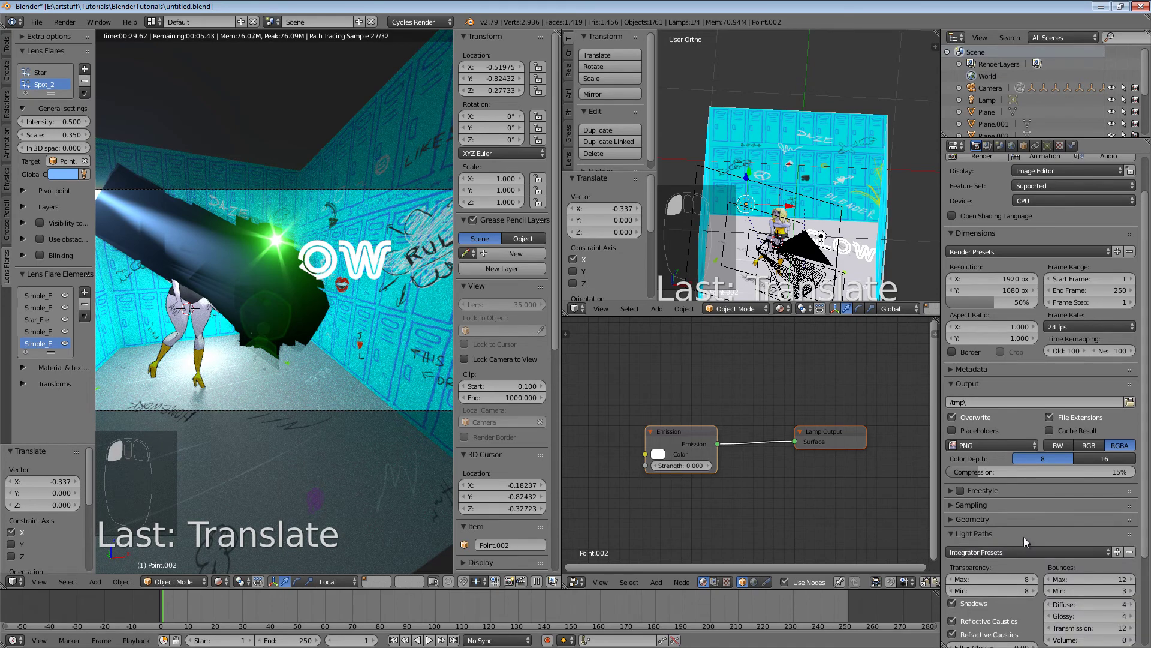
scroll(1024, 537, down, 3)
scroll(1023, 537, down, 2)
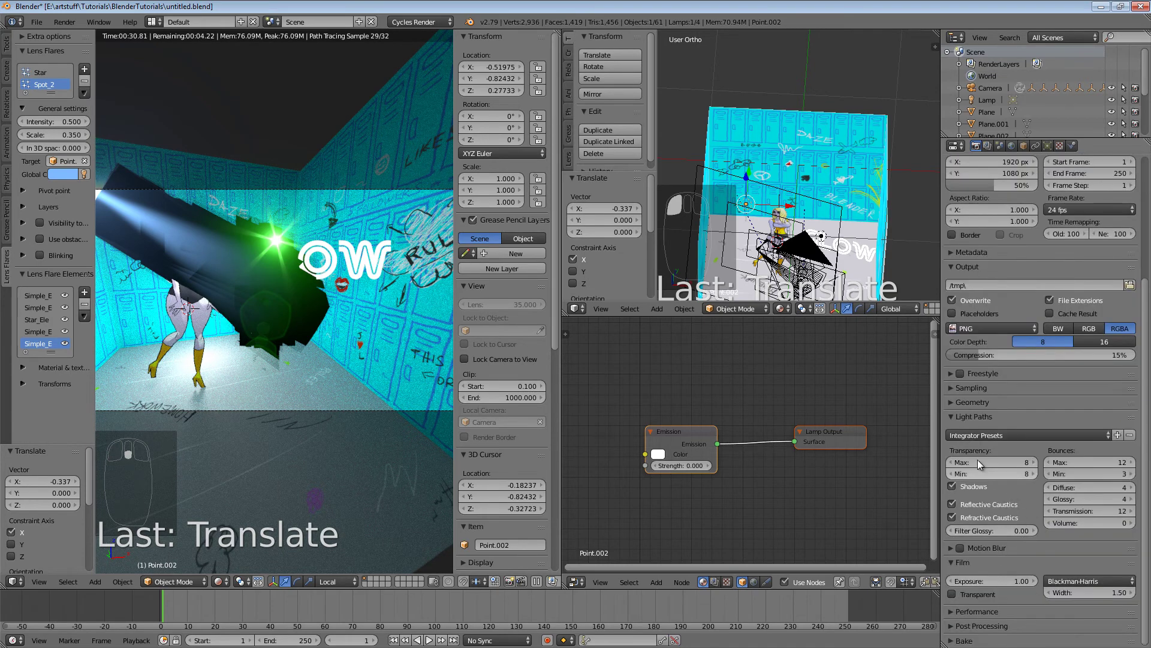
click(1028, 465)
click(1027, 464)
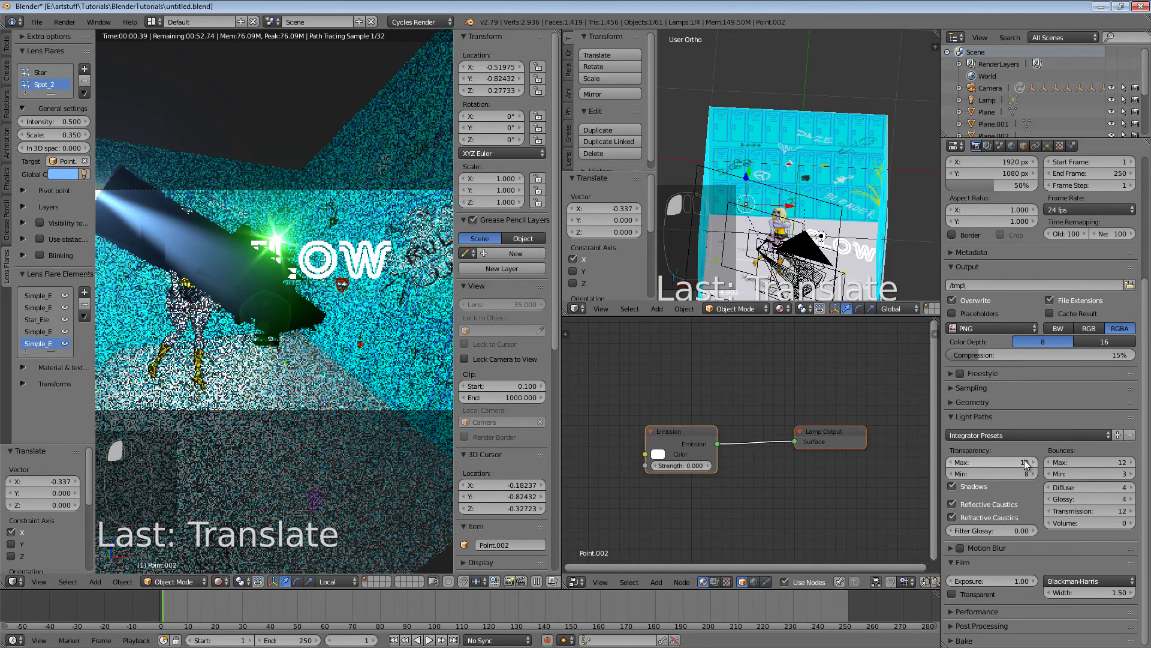
click(1023, 463)
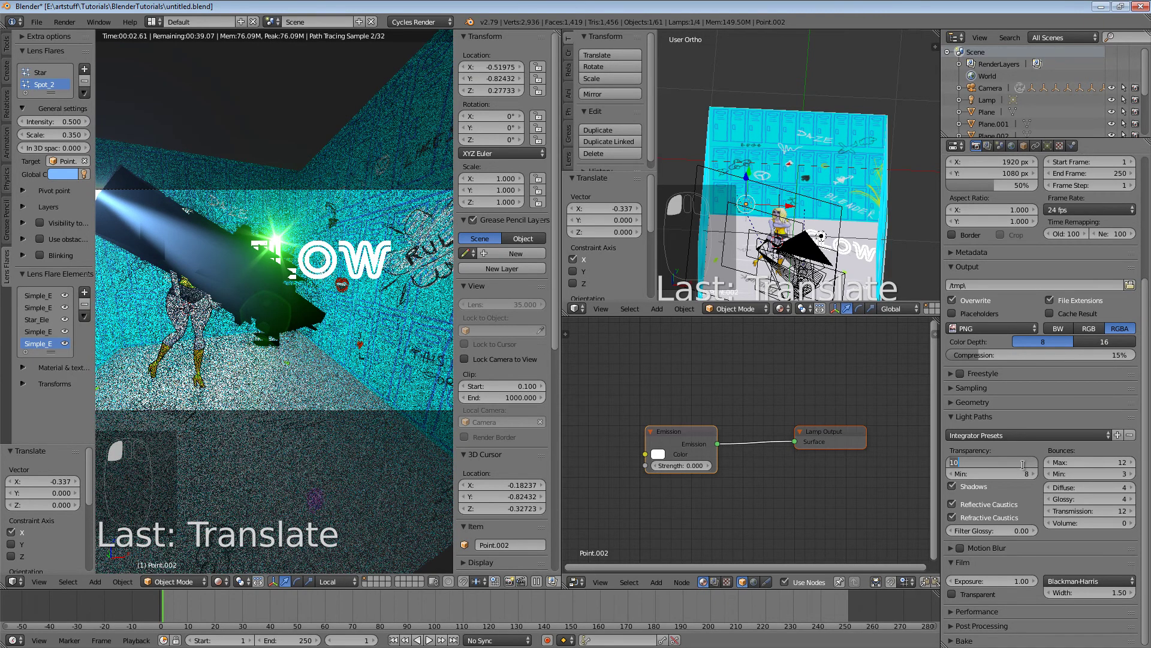
text(50)
key(Return)
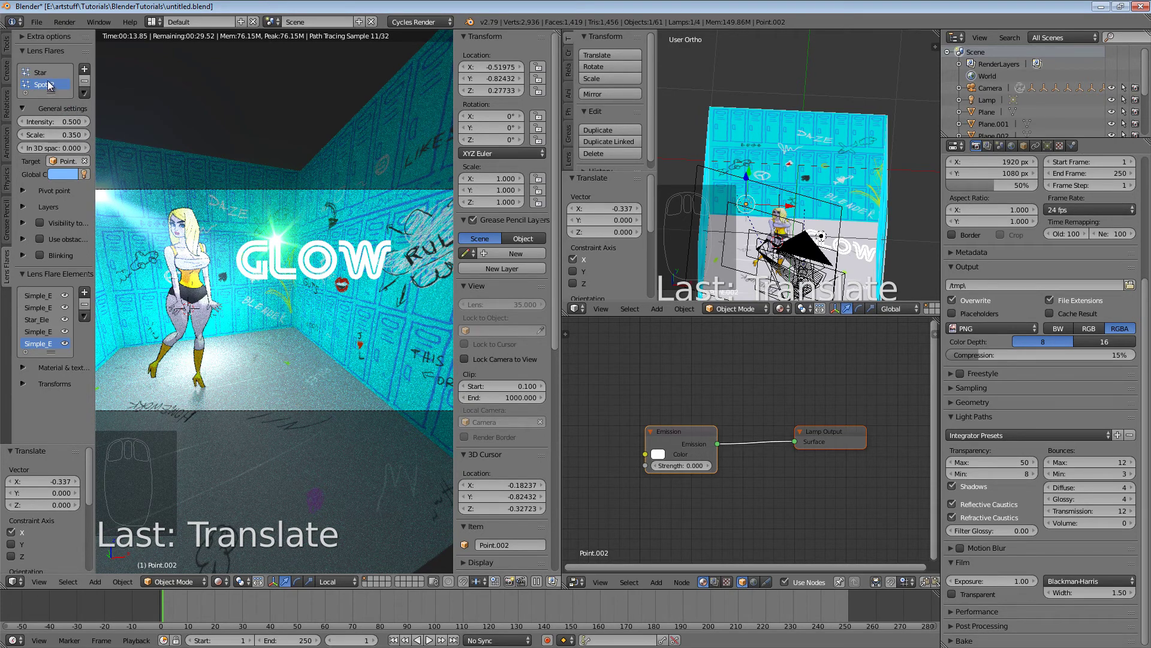
- Set the Spot_2 lens flare's scale to 0.2 and its intensity to 0.2
click(77, 134)
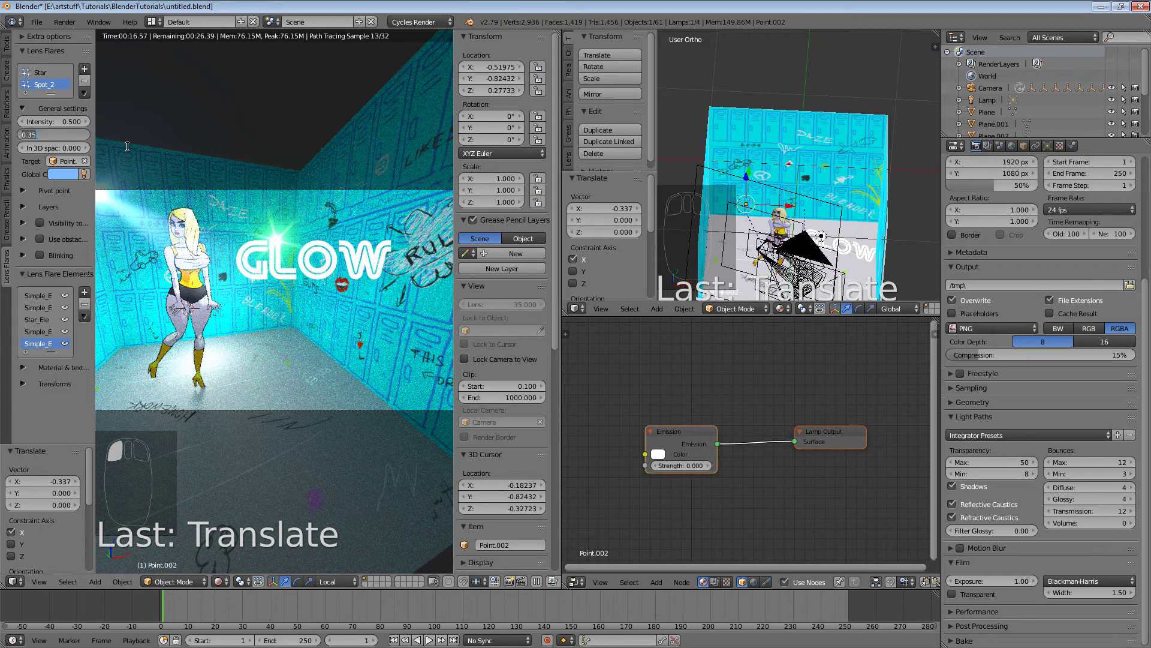
text(2)
key(Return)
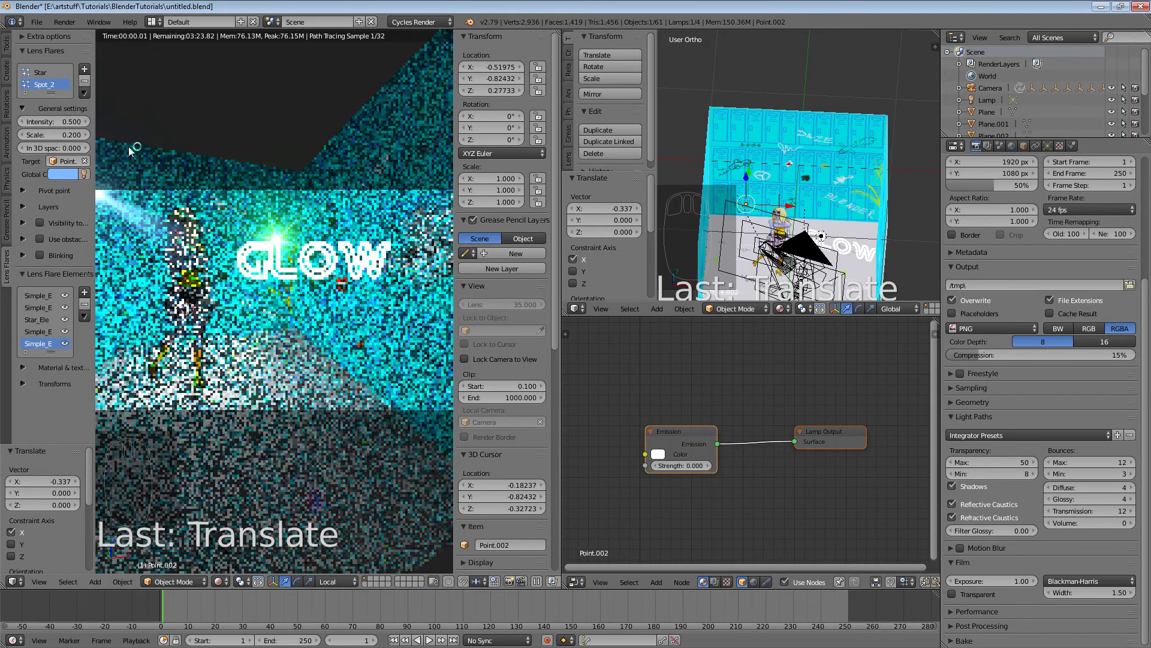
click(67, 122)
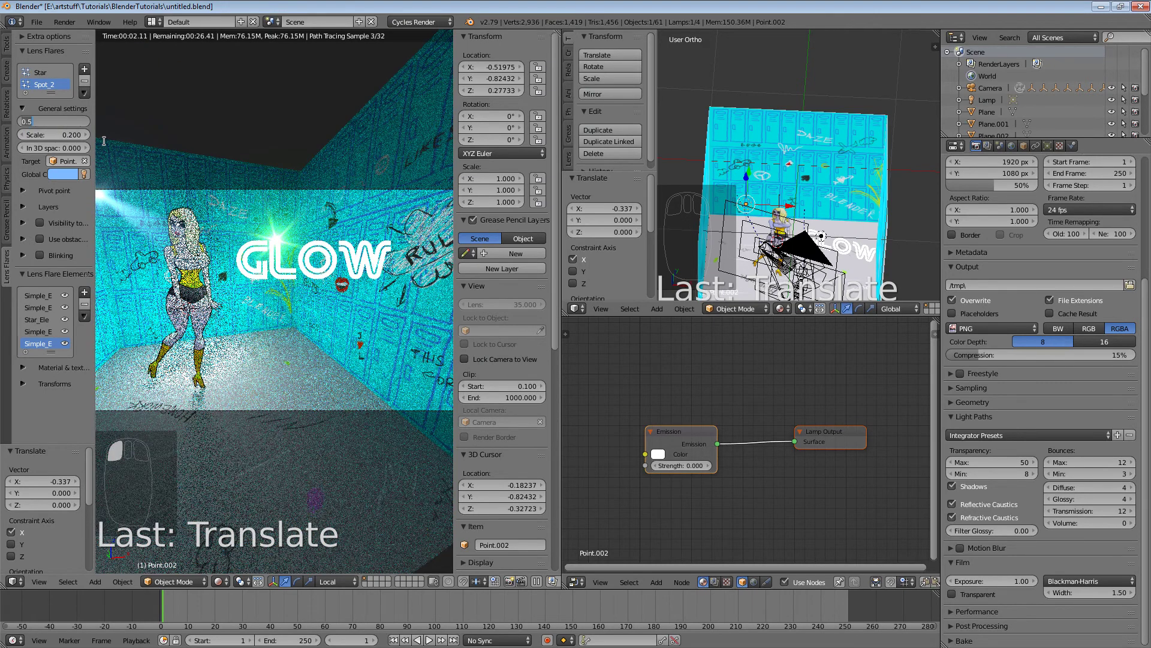
text(2)
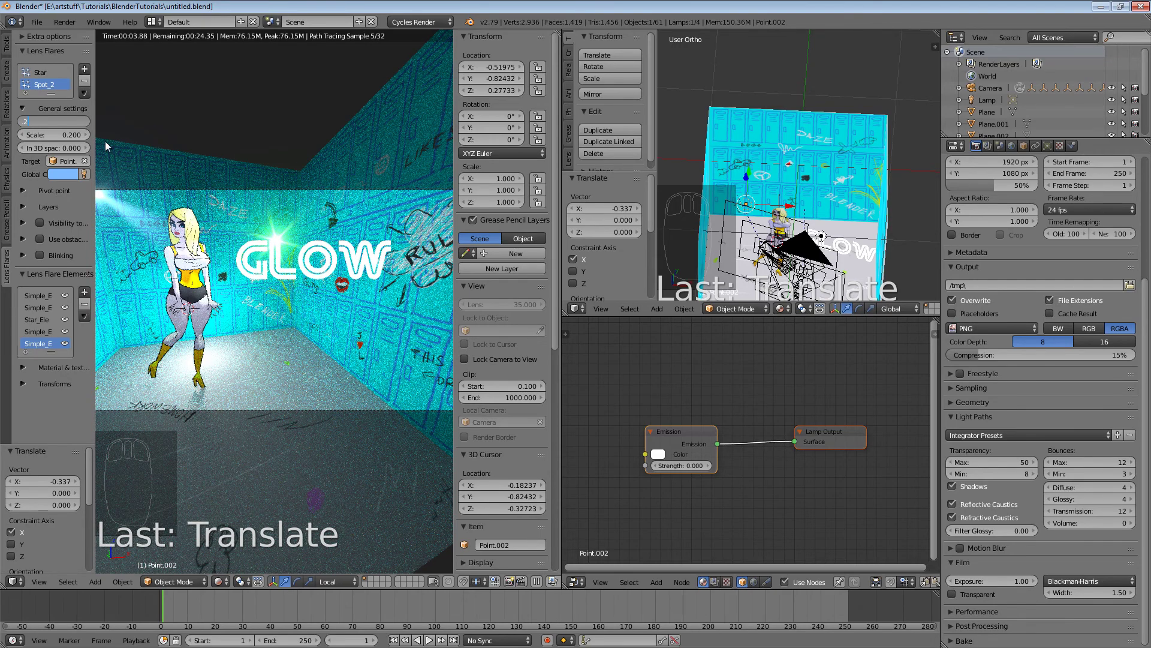
key(Return)
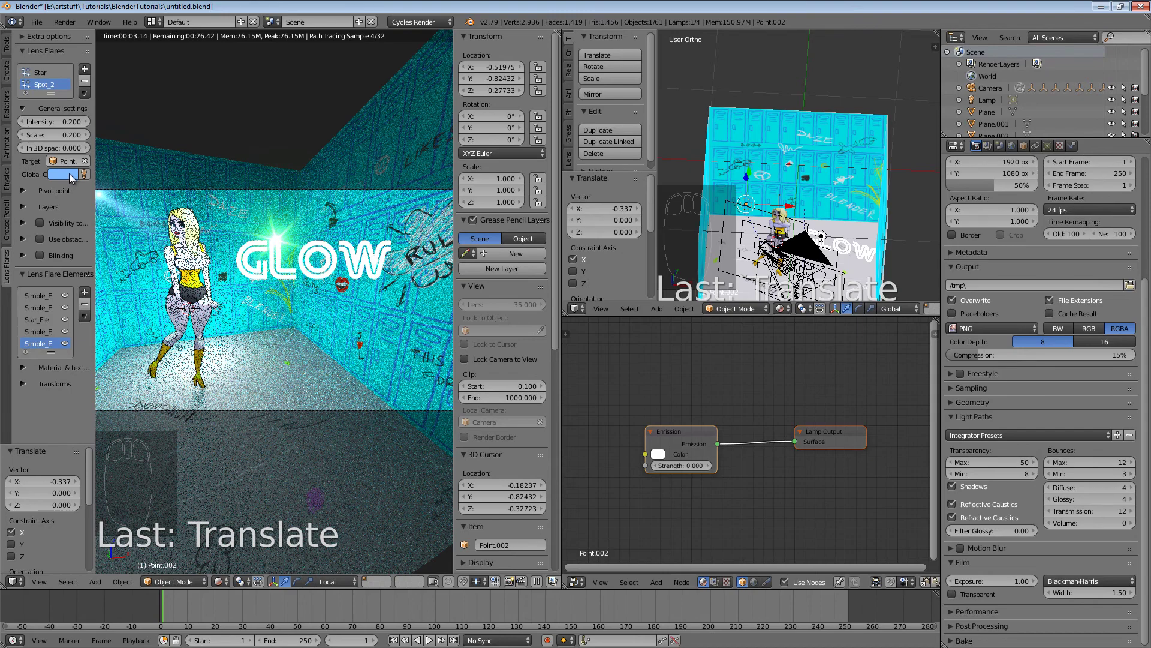
- Change the Spot_2 flare's global color to a saturated blue, about R 0, G 0.13, B 1
click(69, 174)
click(127, 196)
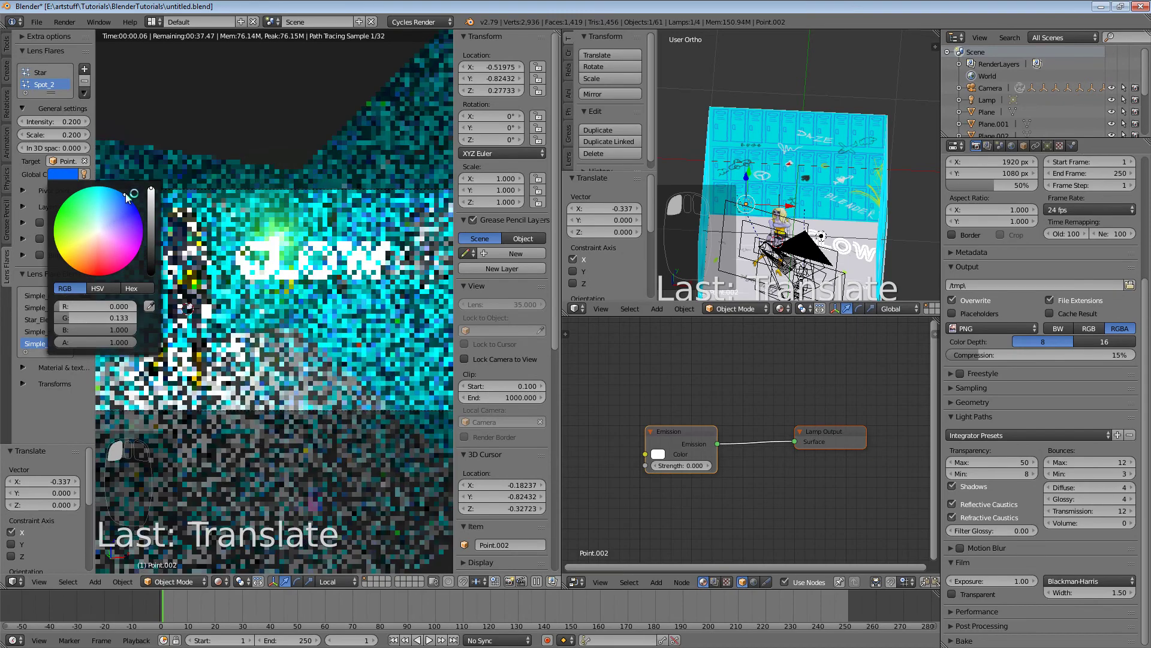
click(131, 194)
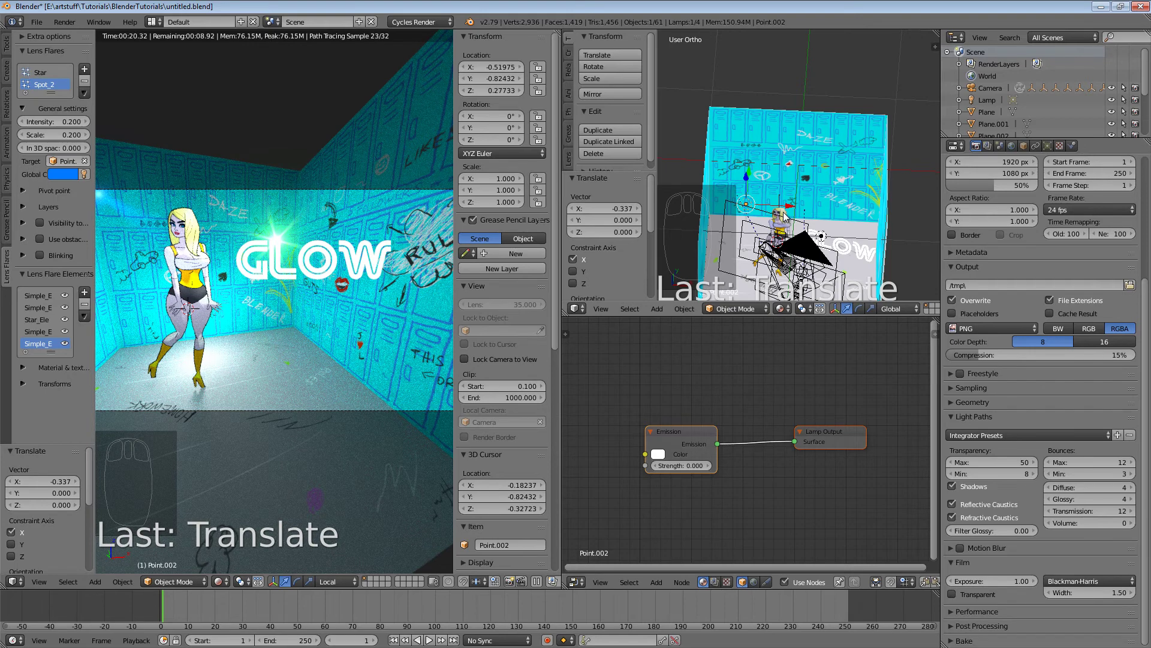
- Add a third flare point lamp at the 3D cursor and set its emission strength to 0
key(shift+a)
mouse_move(784, 215)
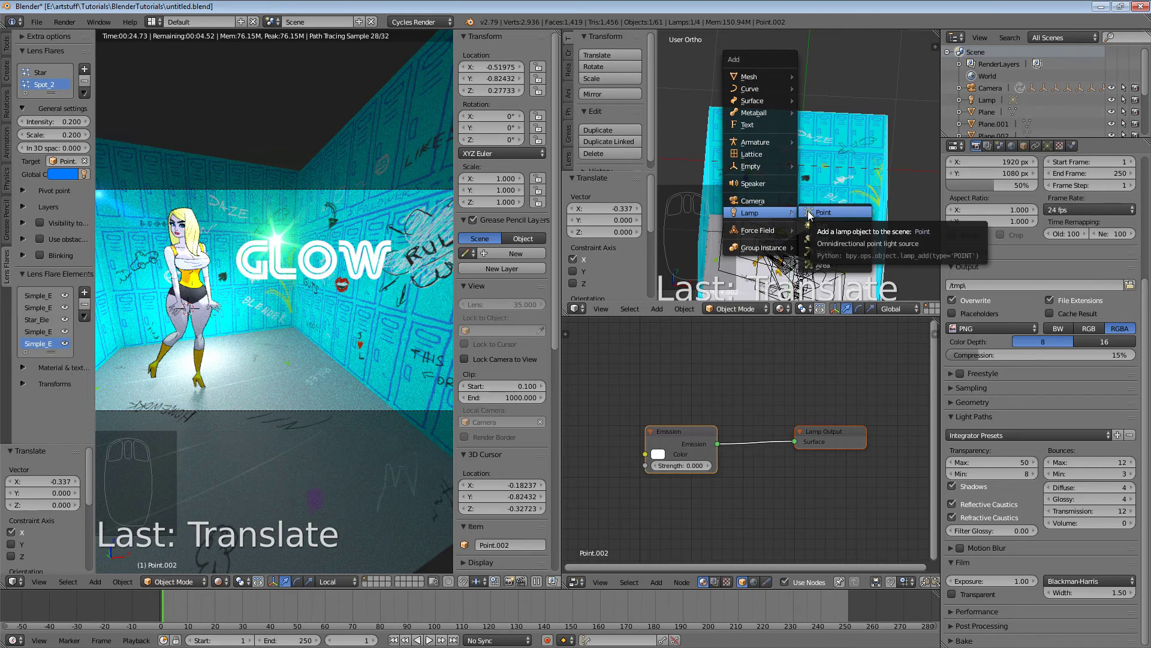
click(810, 213)
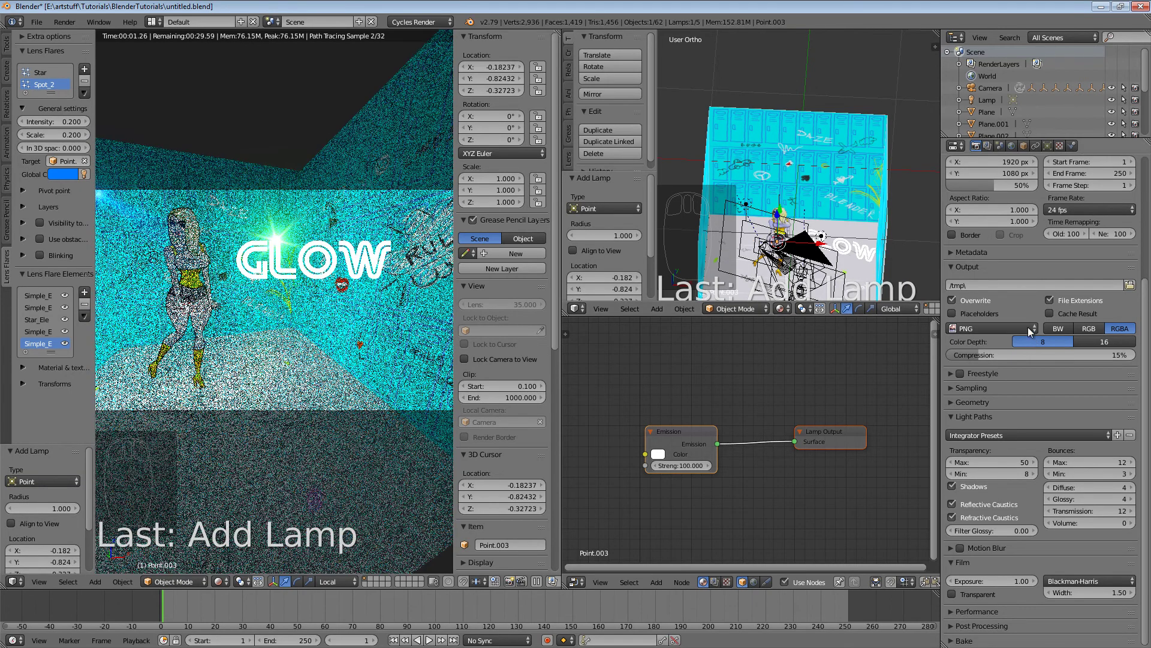
click(1048, 146)
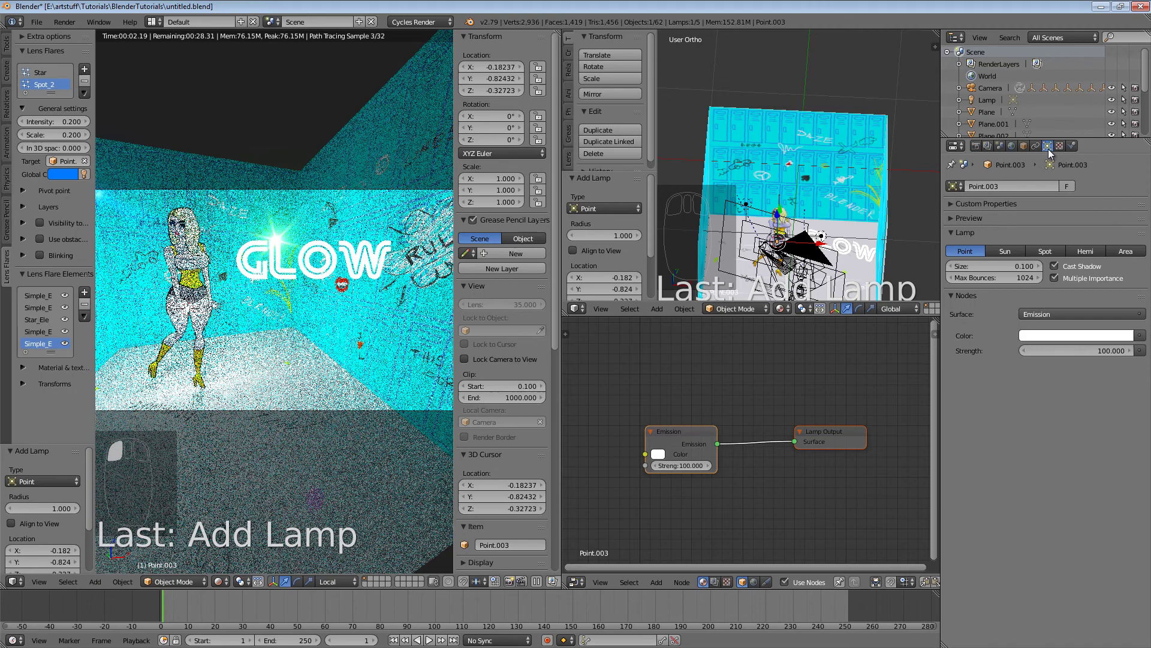
click(1100, 351)
text(0)
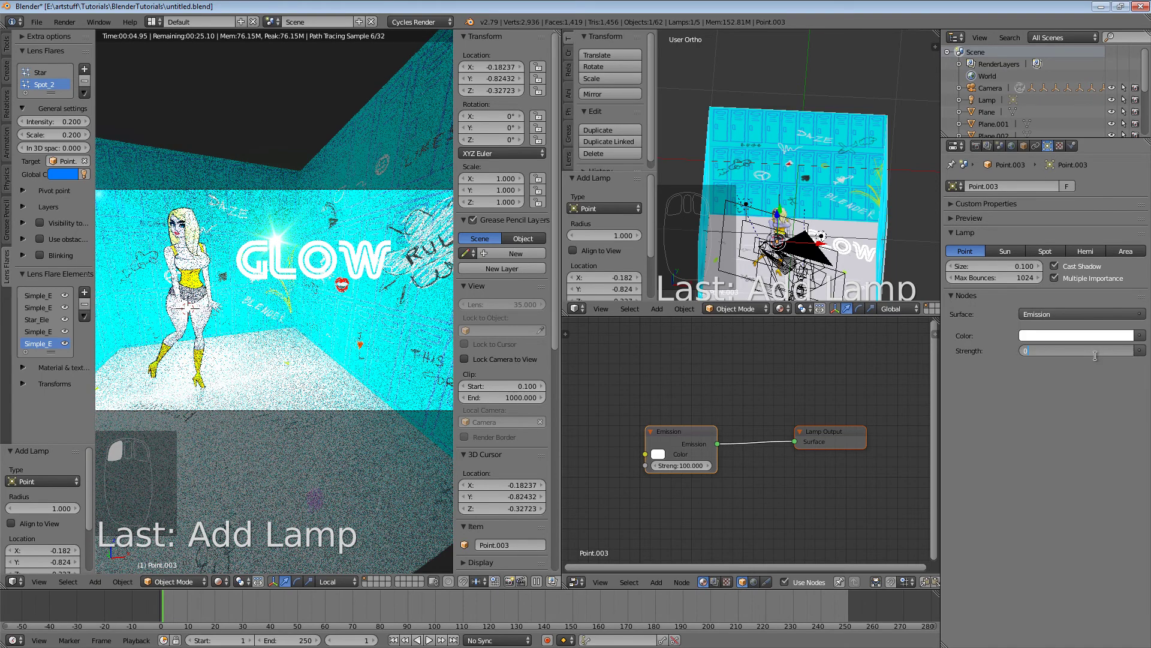
key(Return)
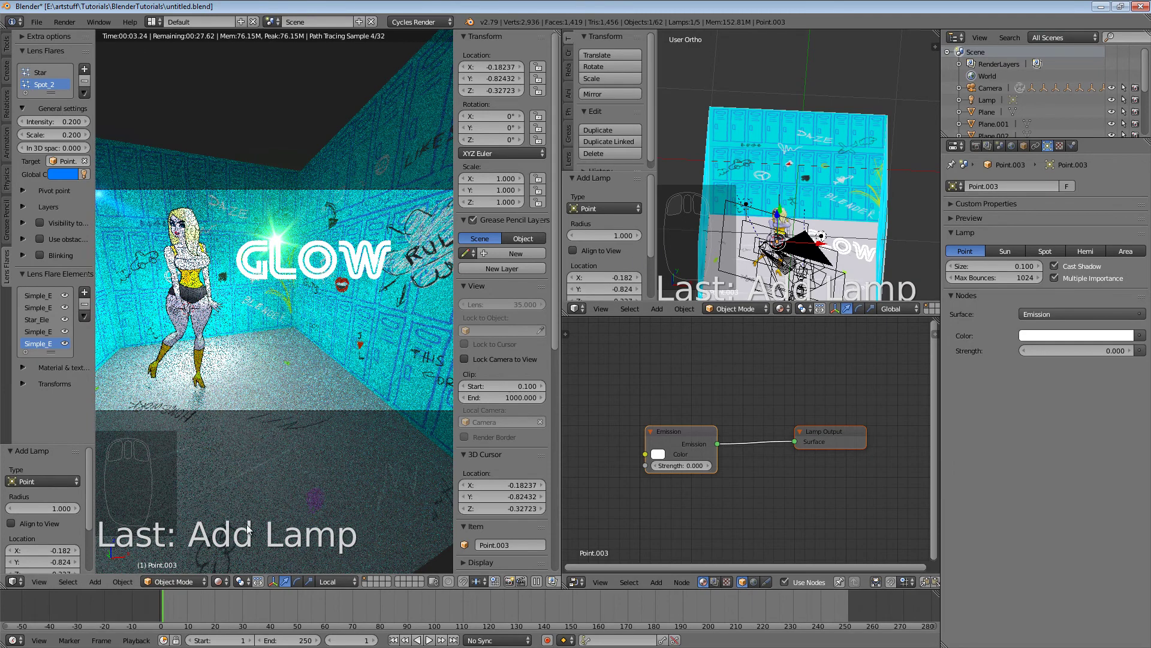
- With the camera viewport in Texture shading, move the new lamp to about X 2.18, Z 0.14, near the camera frame's right edge
click(219, 581)
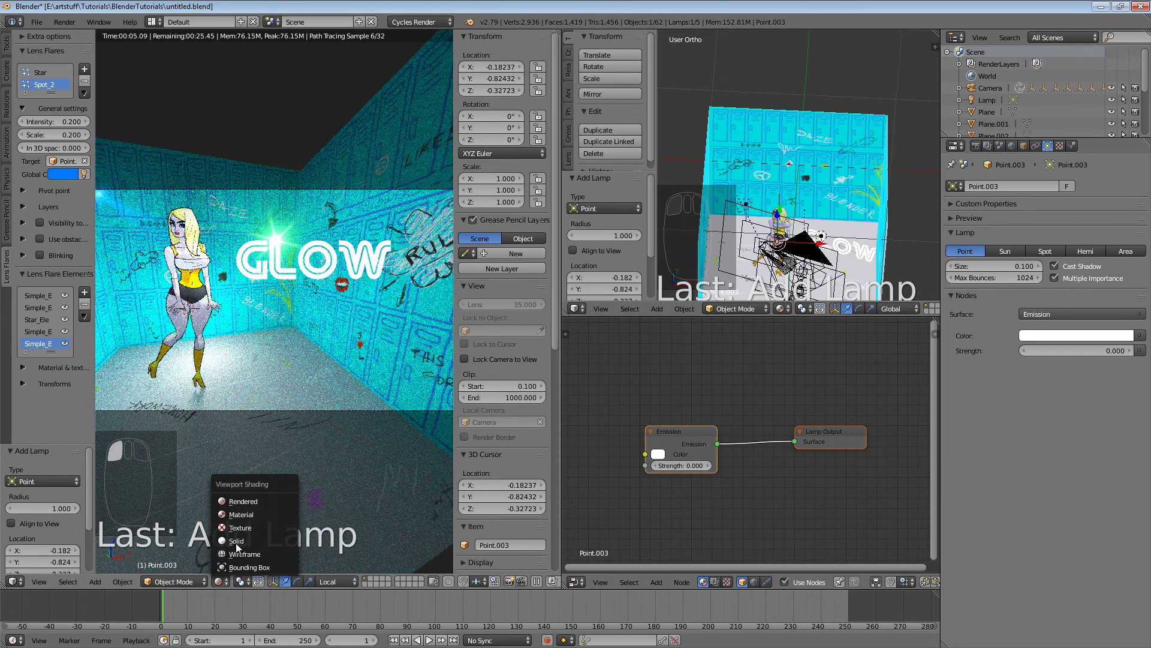
click(240, 527)
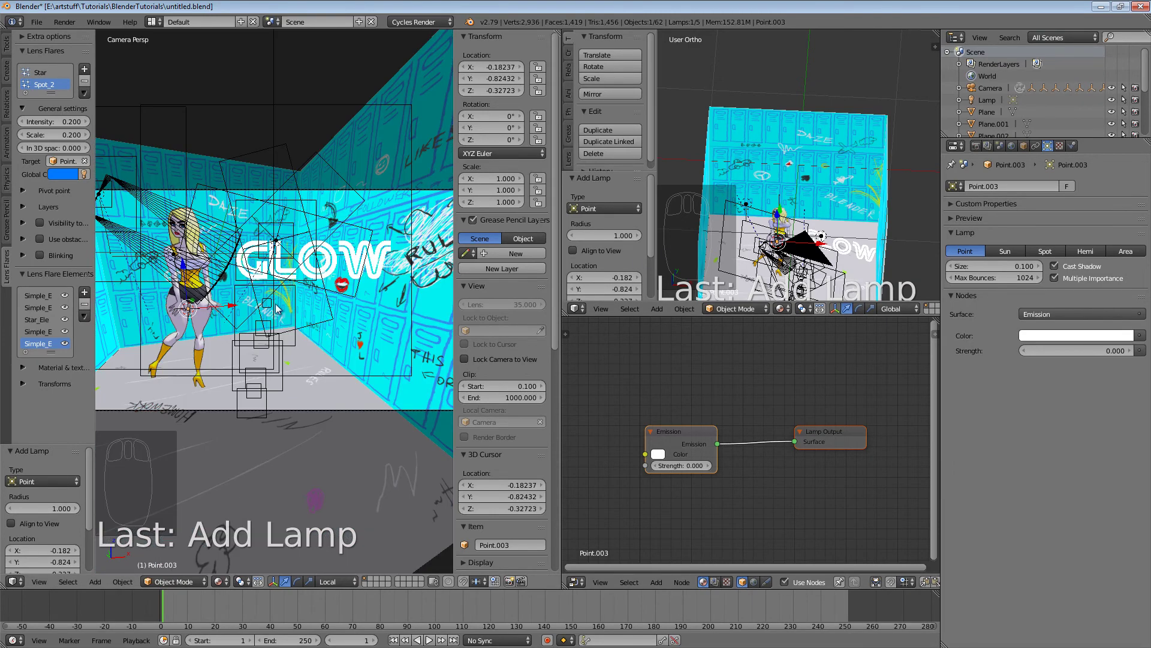
drag(183, 268, 103, 204)
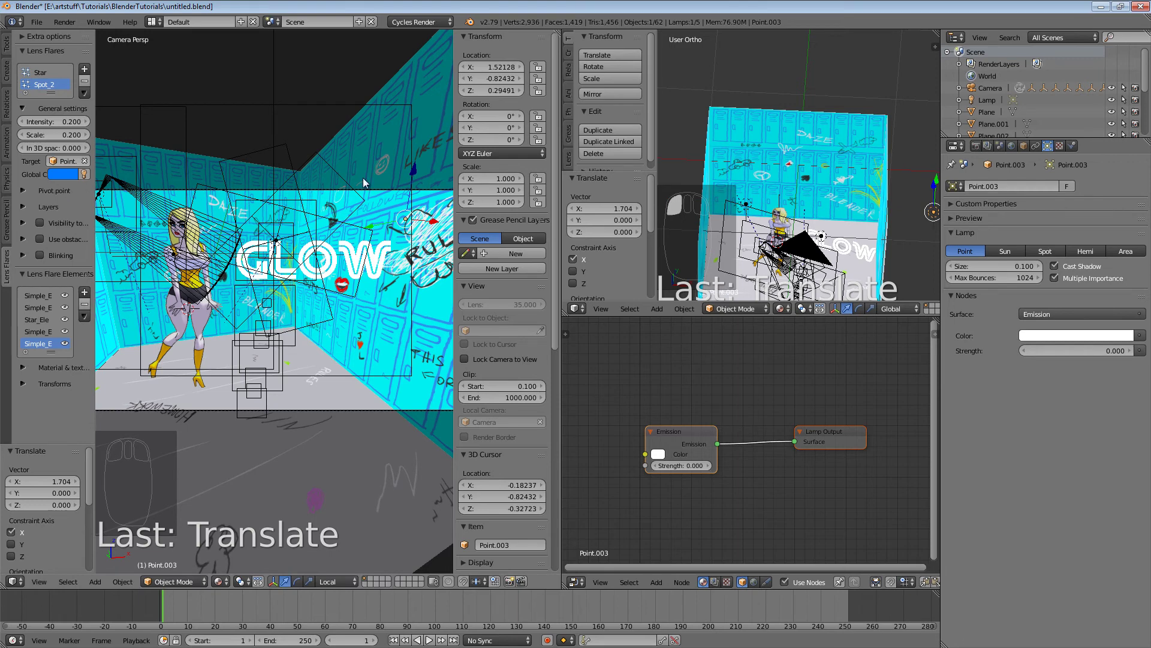
drag(415, 172, 417, 152)
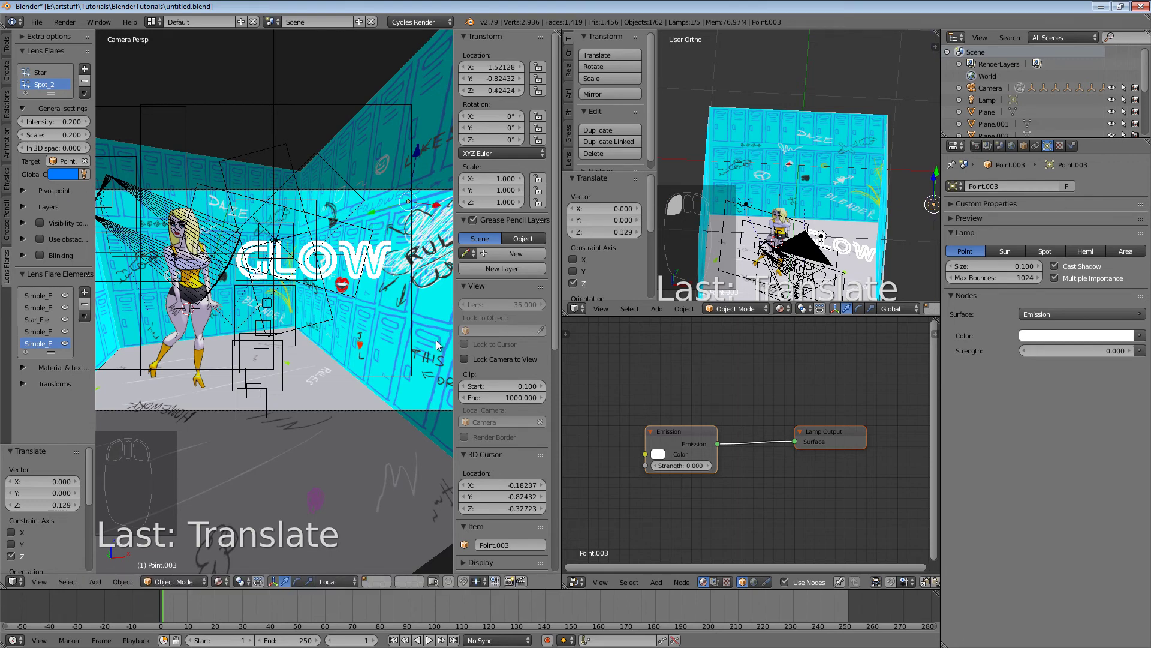
scroll(397, 234, down, 1)
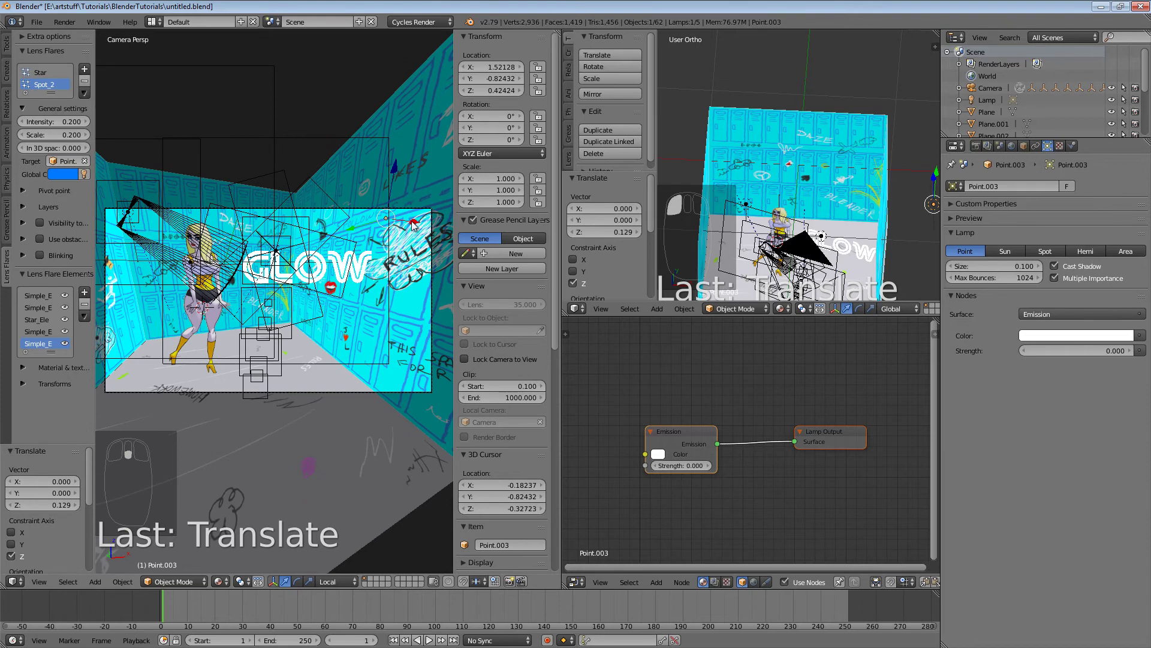
drag(413, 223, 449, 228)
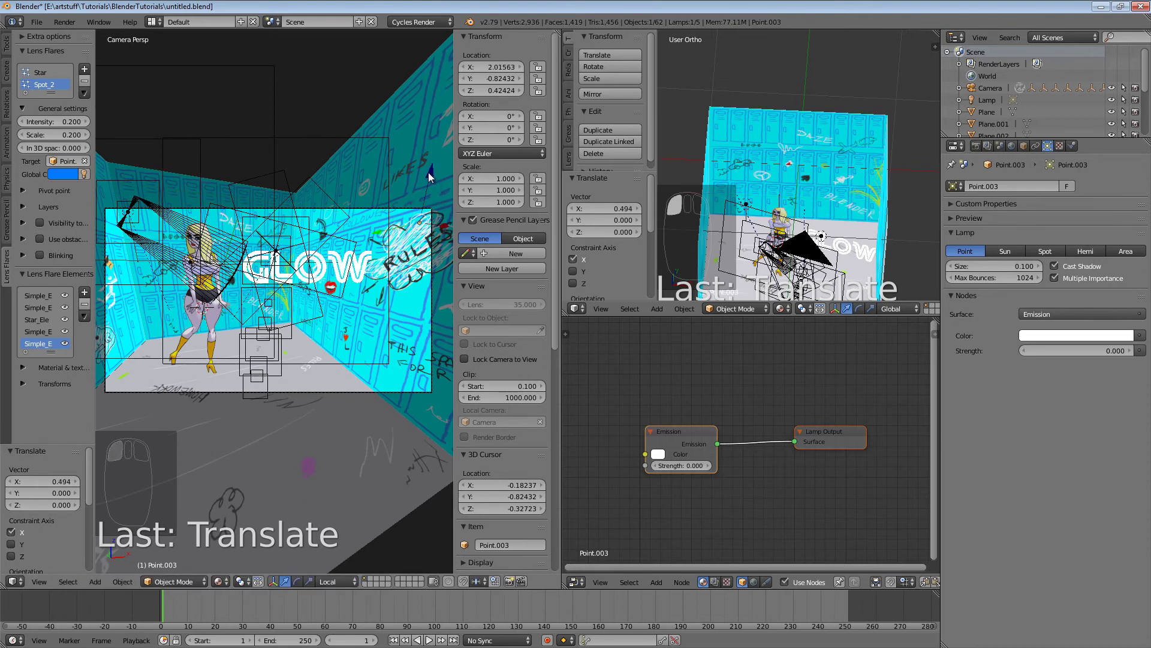
drag(429, 175, 451, 257)
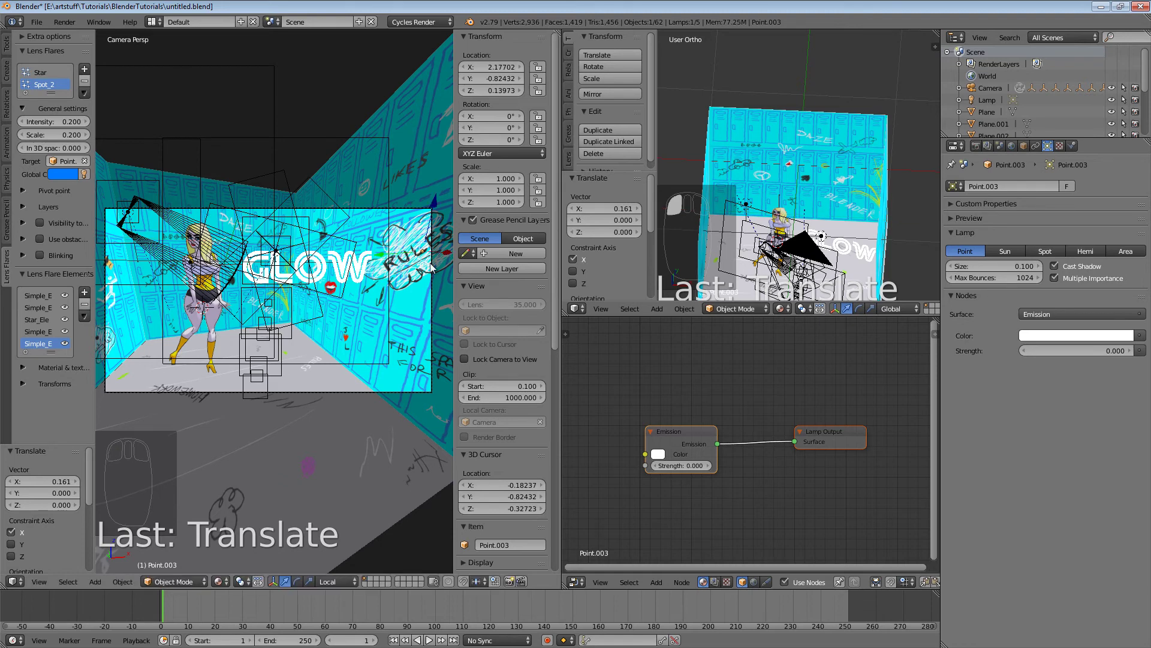
- Load the Blue_flare2 lens flare preset onto the new lamp and preview it with Rendered viewport shading
click(85, 69)
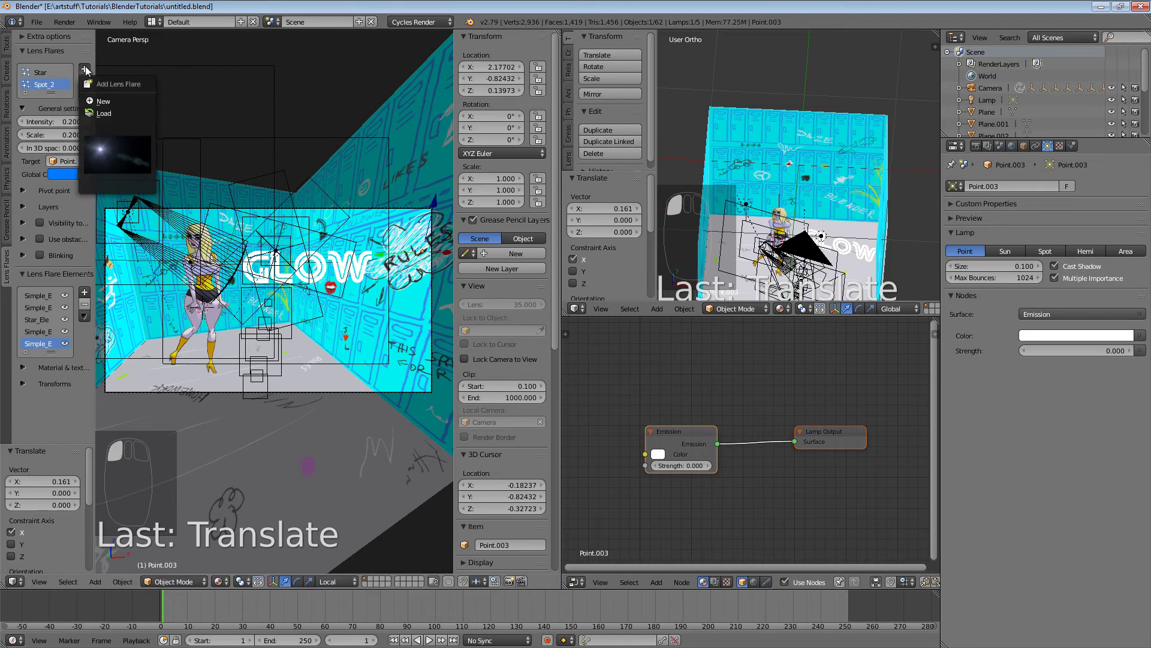
click(105, 116)
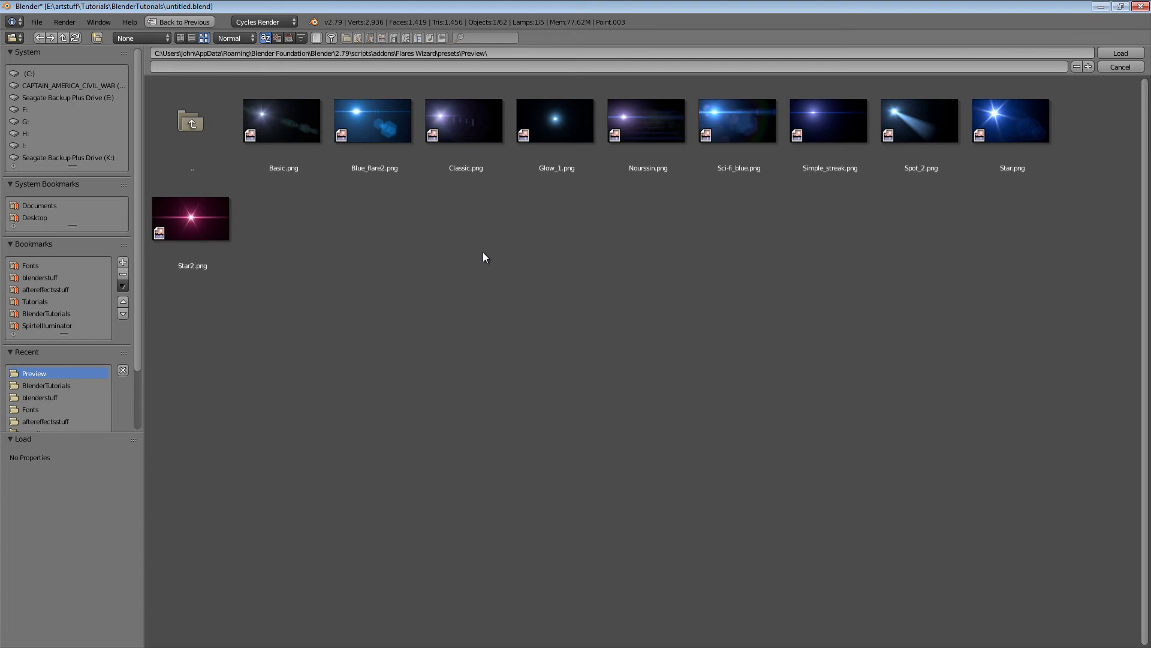
double_click(374, 125)
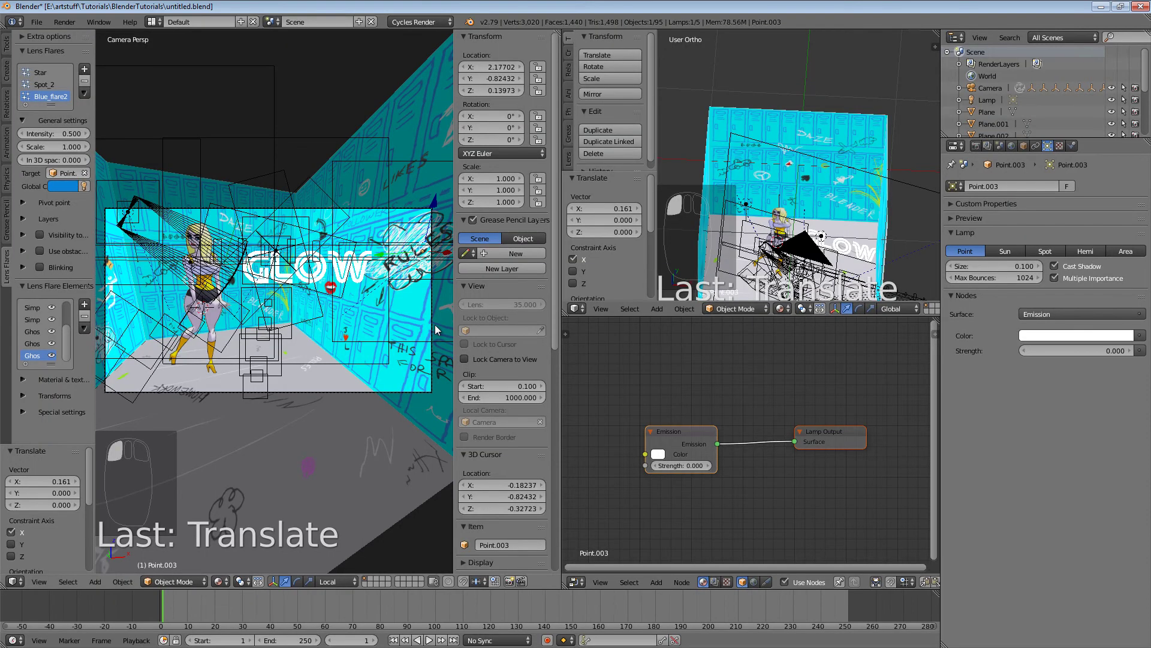
click(219, 581)
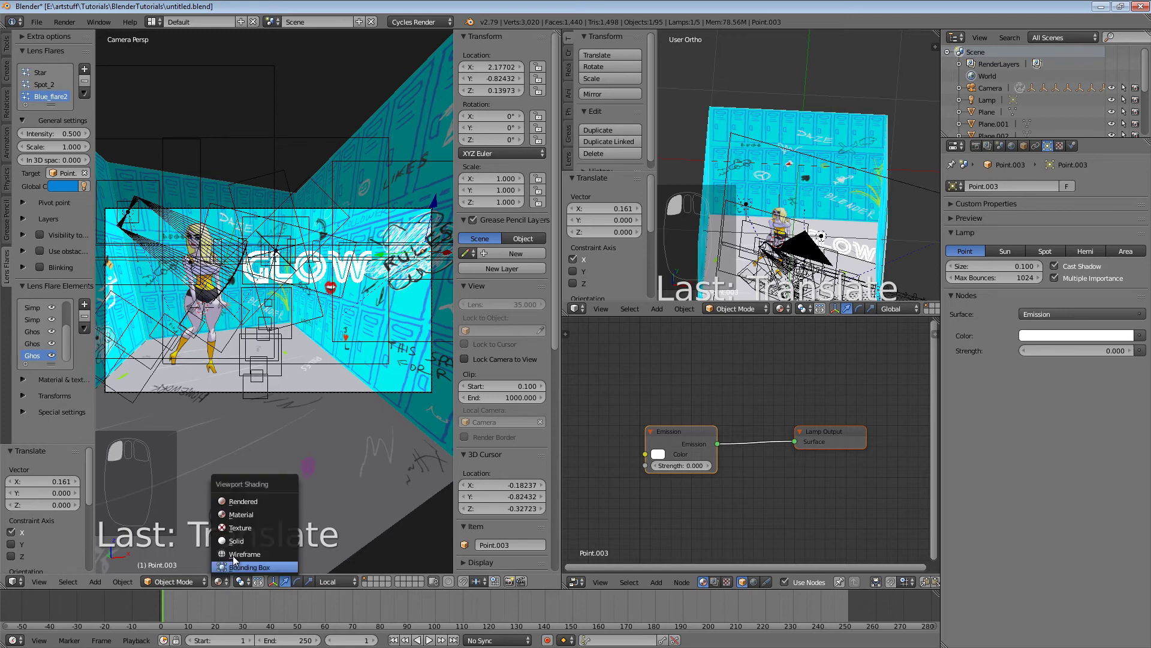
click(250, 503)
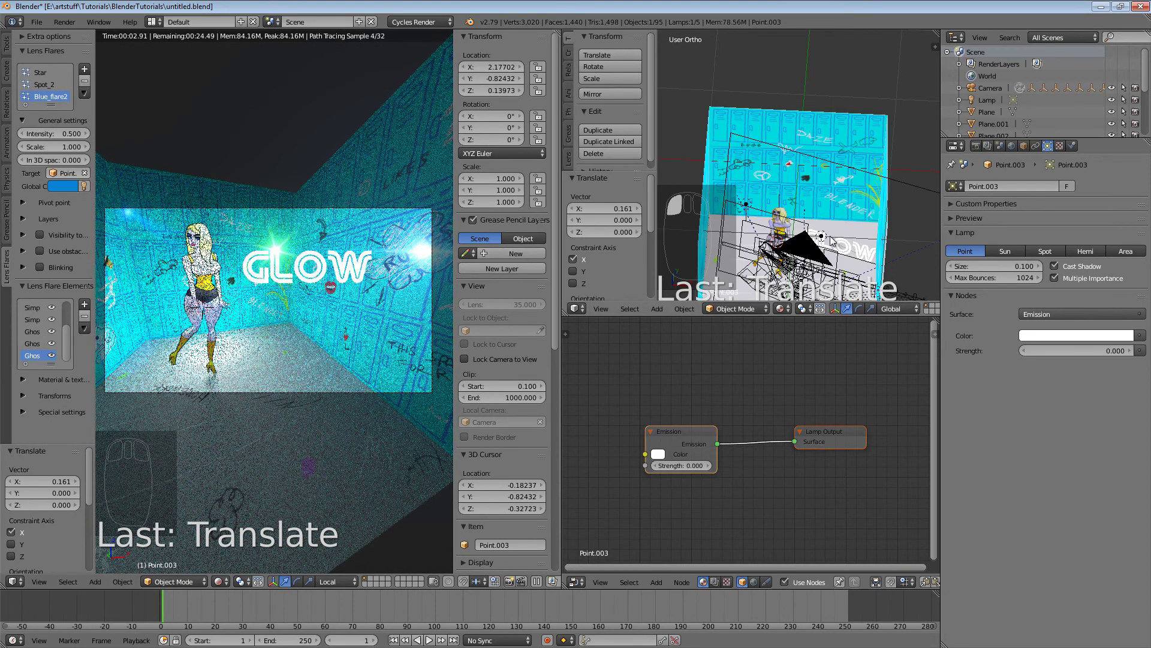
- Shift the Blue_flare2 lamp farther out along X to about 2.38
middle_drag(834, 267, 822, 250)
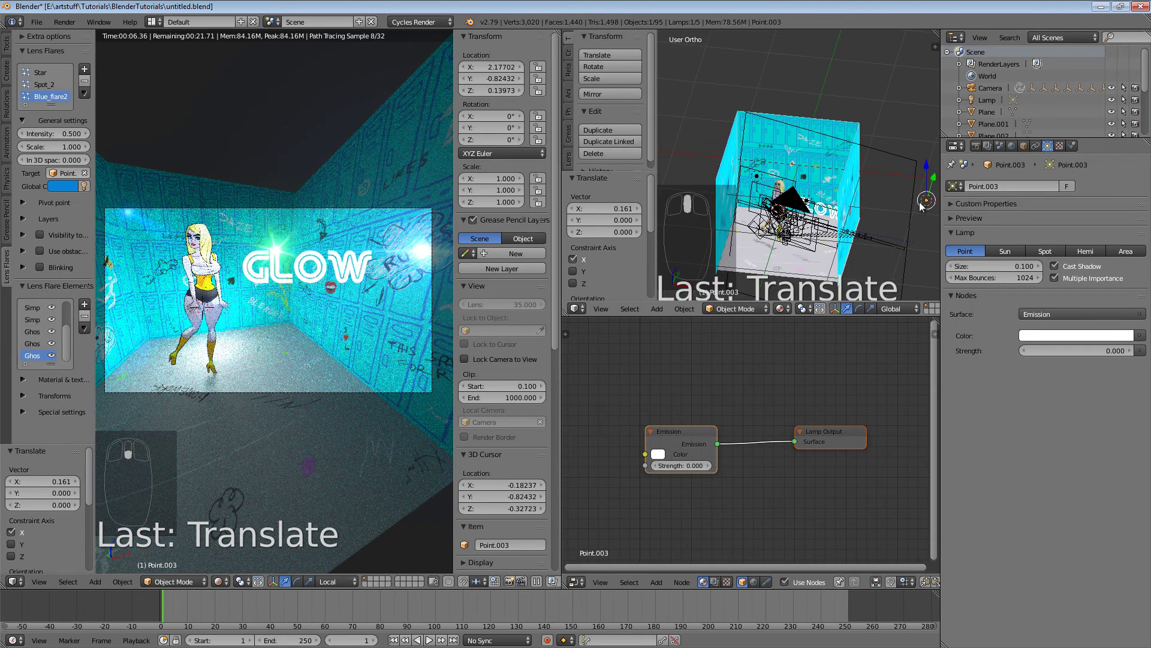
scroll(914, 224, down, 1)
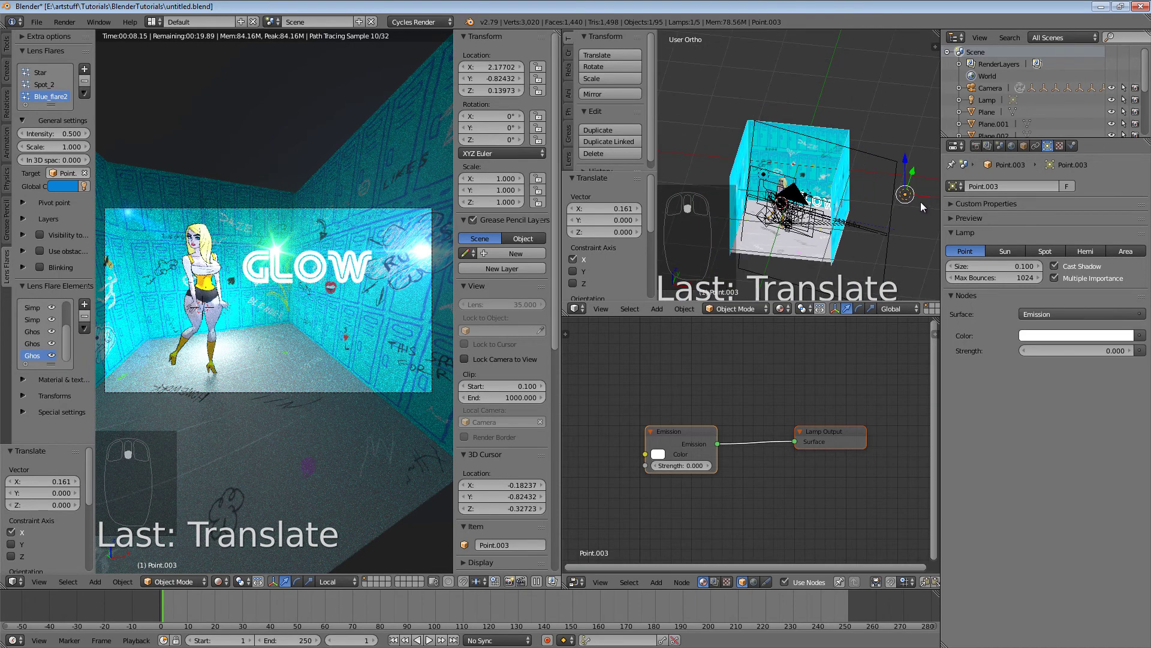
scroll(922, 205, down, 1)
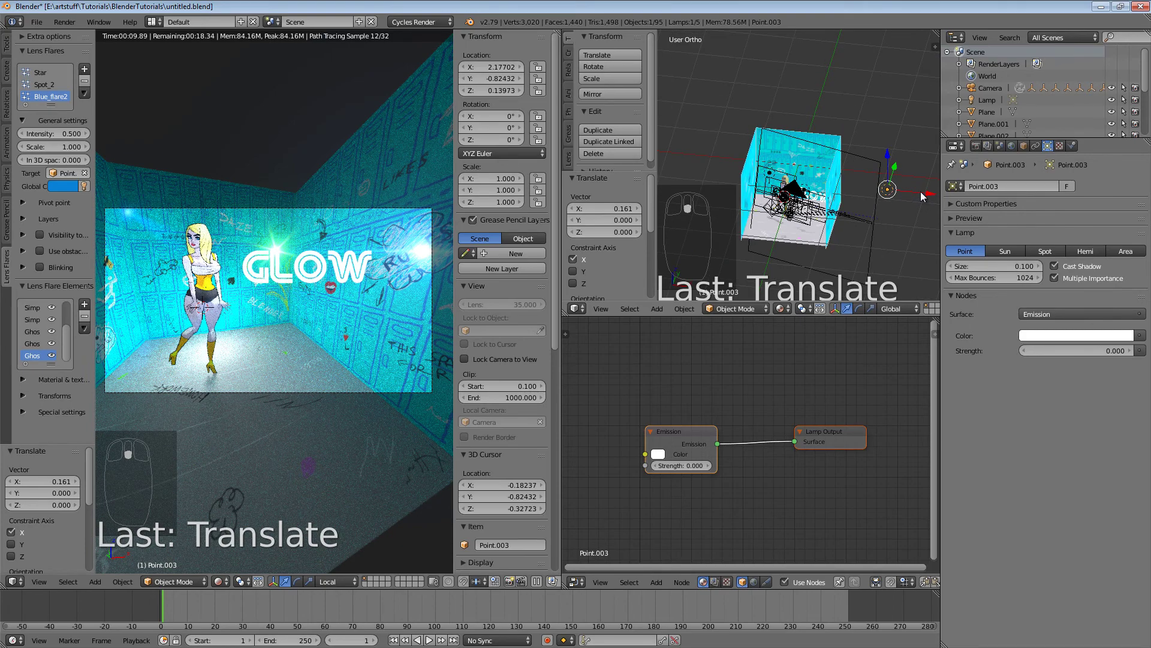
drag(922, 196, 933, 198)
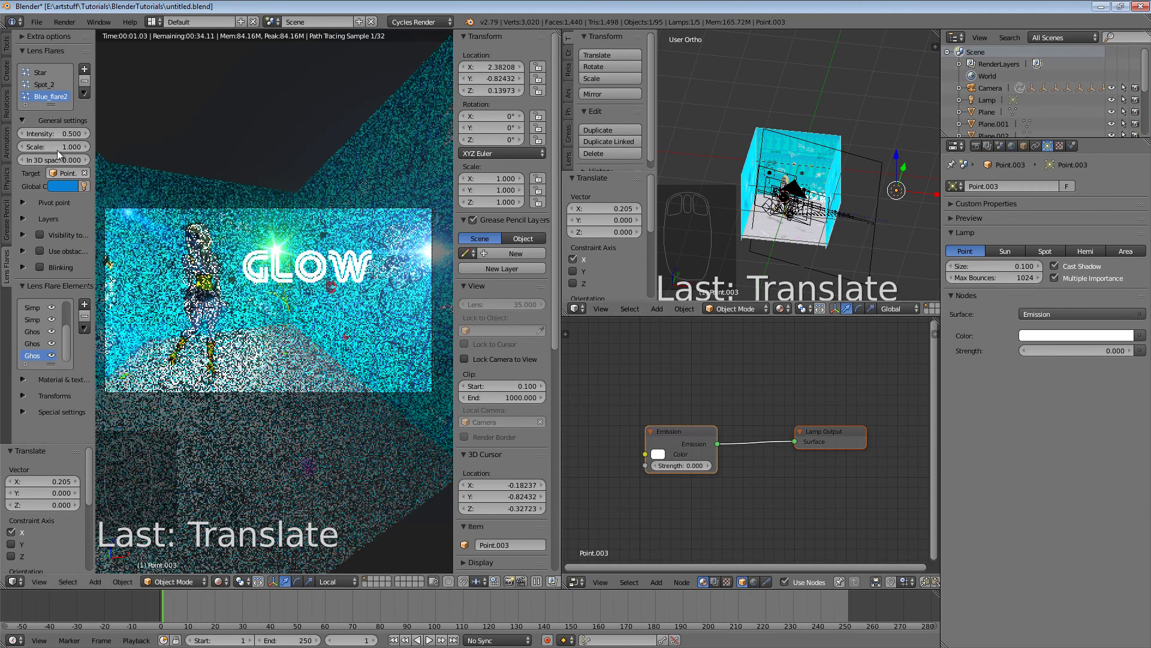
- Change the Blue_flare2 global color to magenta, raise its lamp to about Z 0.23 in Material shading, and return to Rendered shading
click(65, 187)
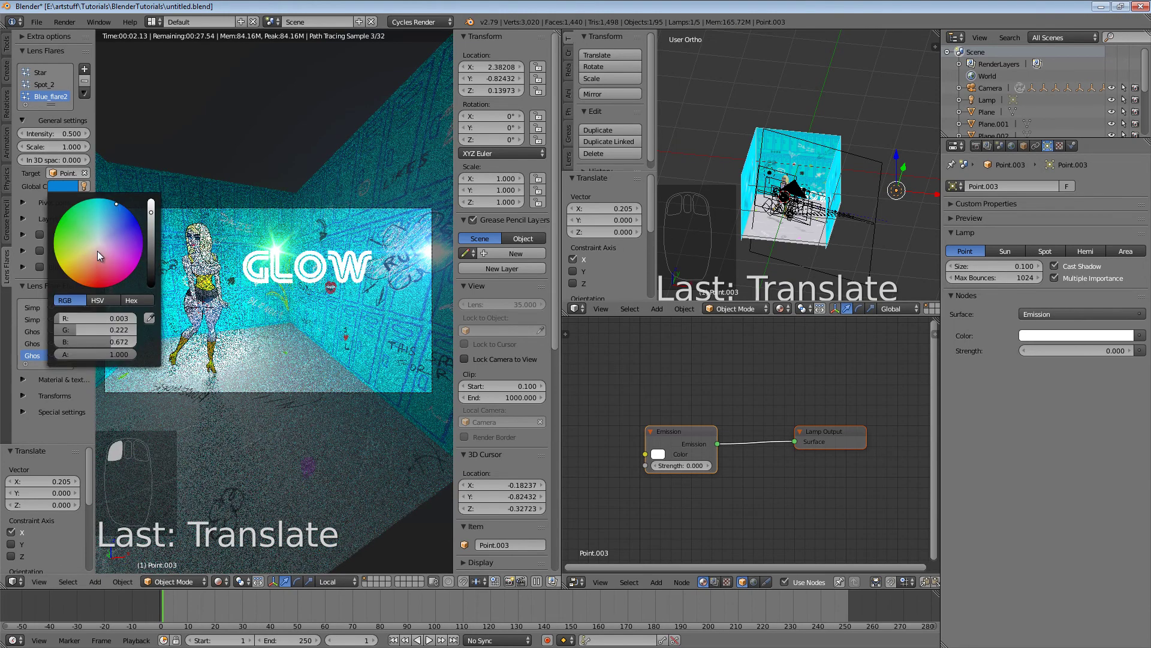
drag(97, 251, 144, 276)
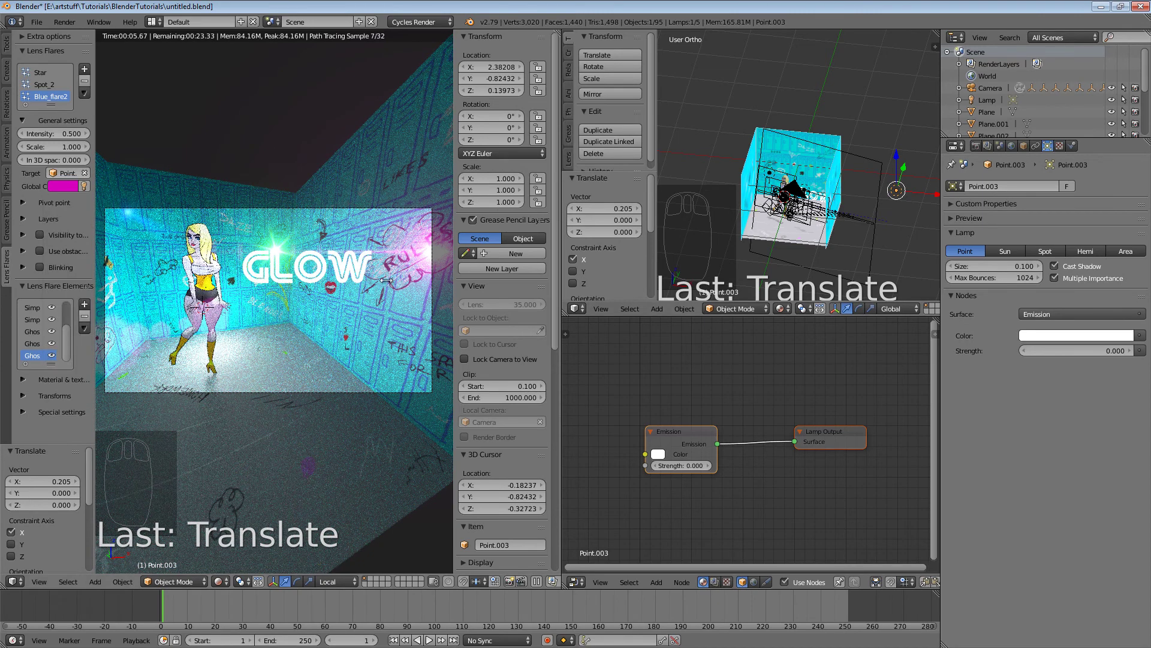
click(219, 581)
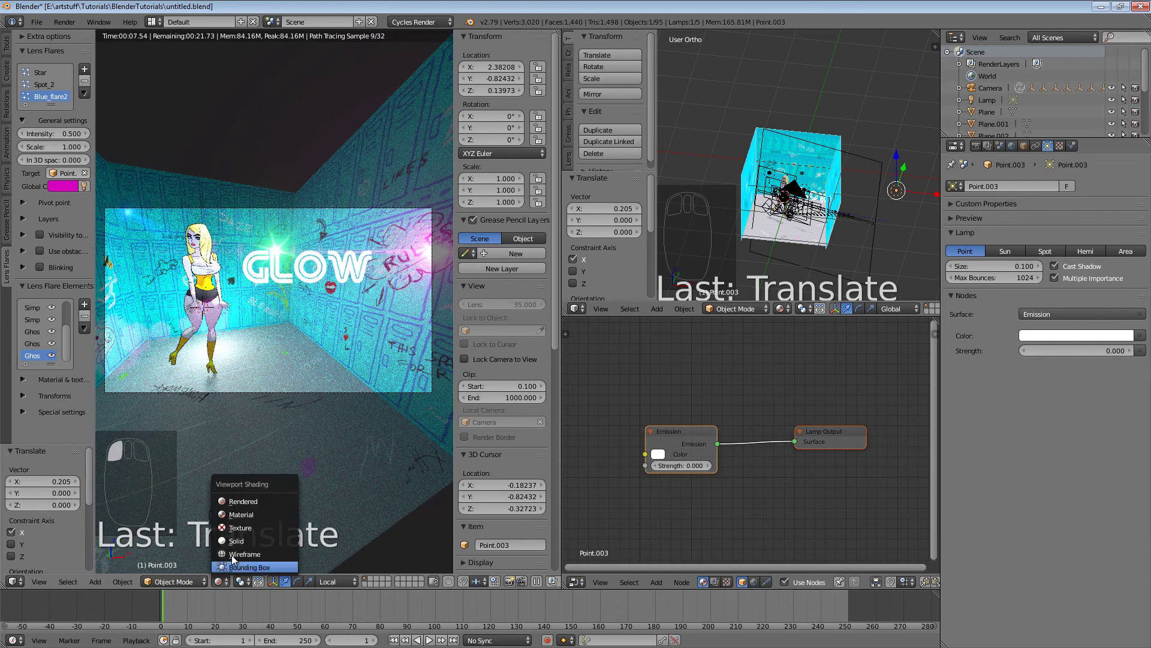
click(241, 514)
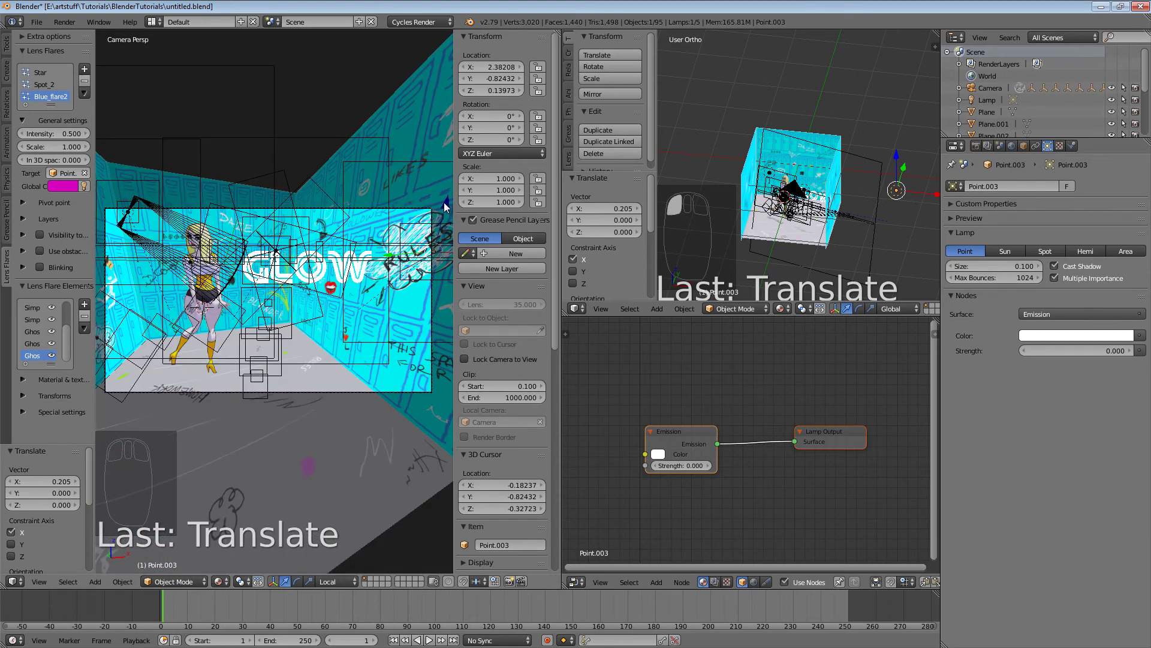
drag(447, 206, 445, 196)
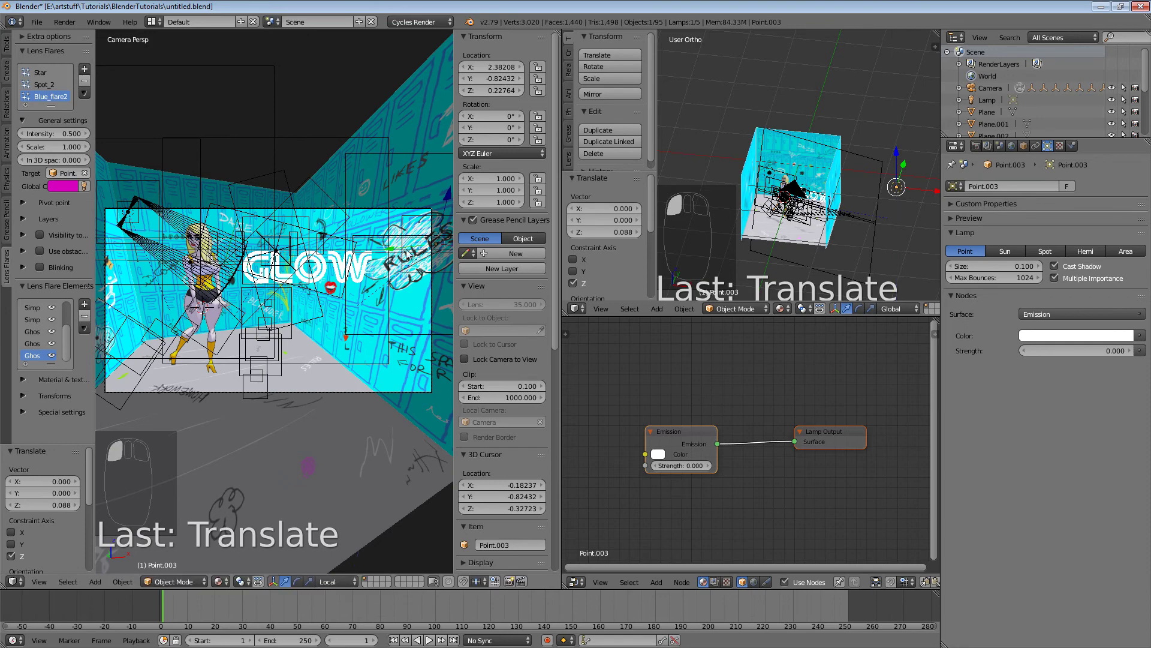
click(218, 581)
click(253, 506)
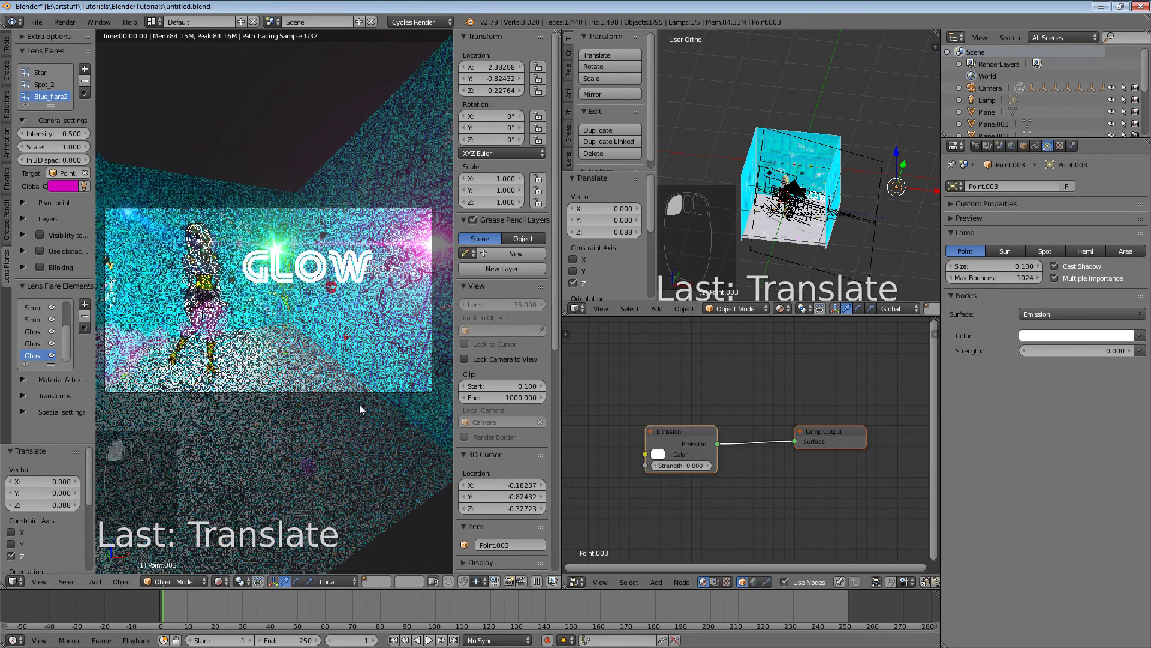
- Set the Blue_flare2 flare's global scale to 2
click(72, 146)
text(2)
key(Return)
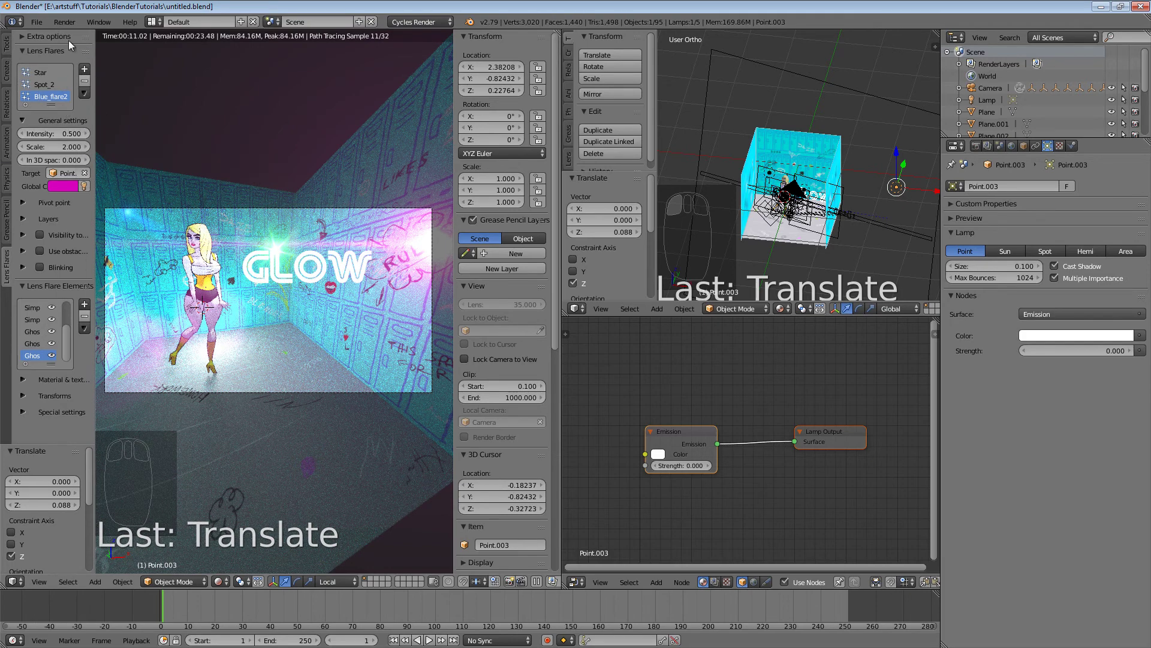
click(37, 22)
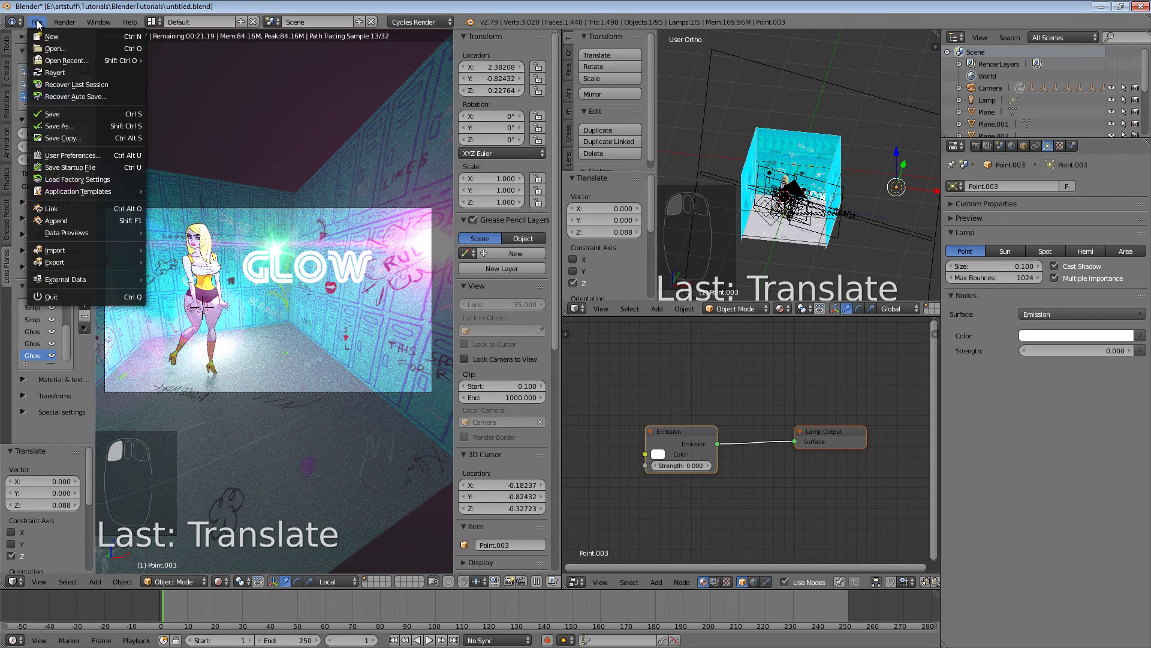
click(75, 126)
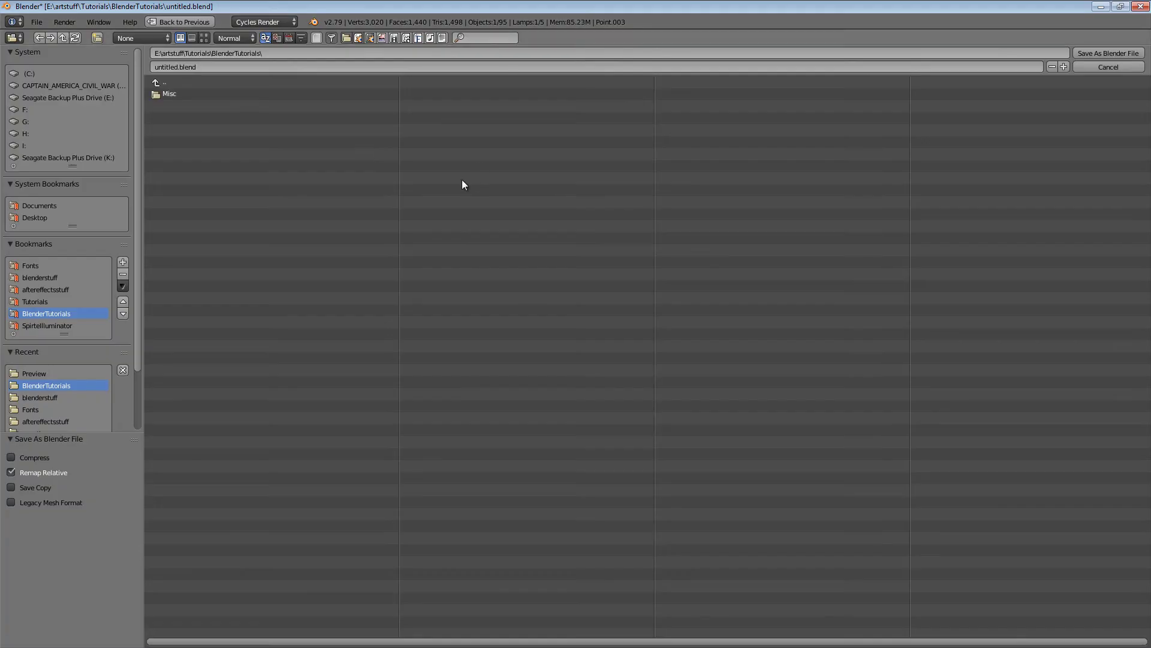
click(218, 65)
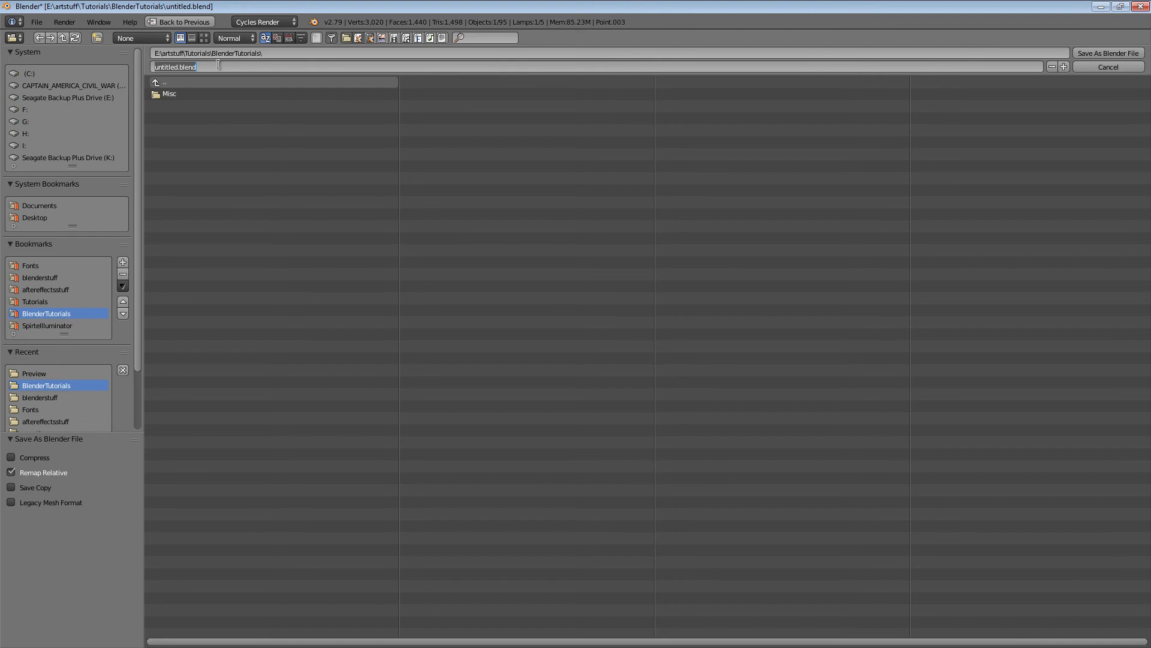
text(BlenderSceneSetupTutorial)
click(1124, 68)
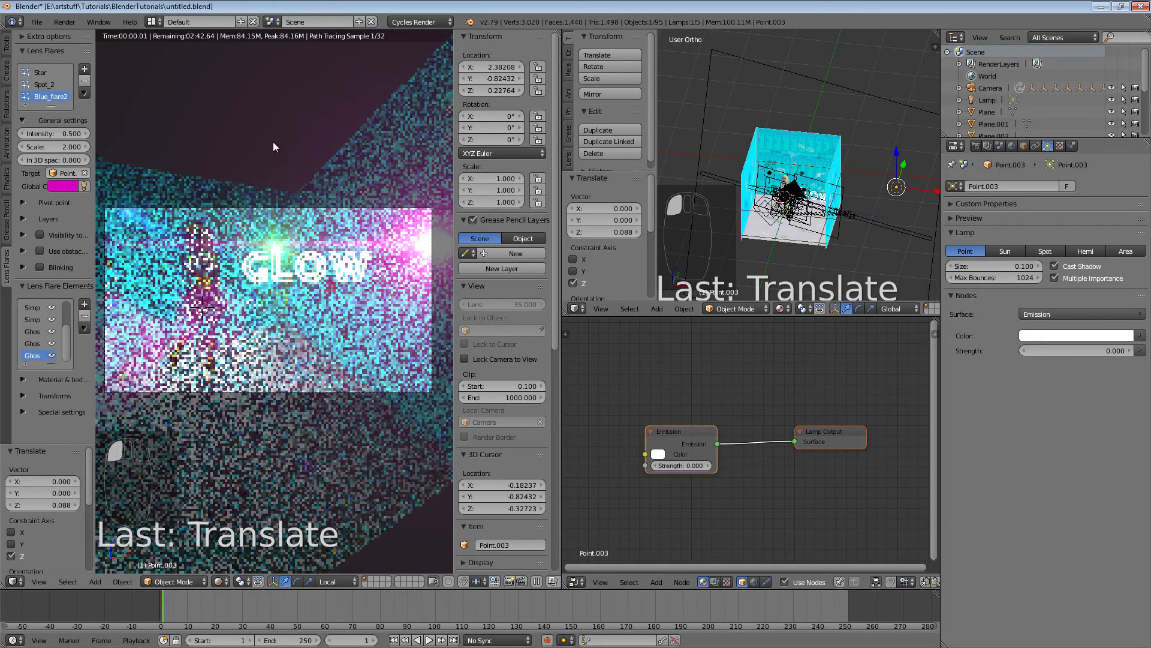
- Turn on automatic packing of external data into the .blend file
click(36, 24)
mouse_move(55, 284)
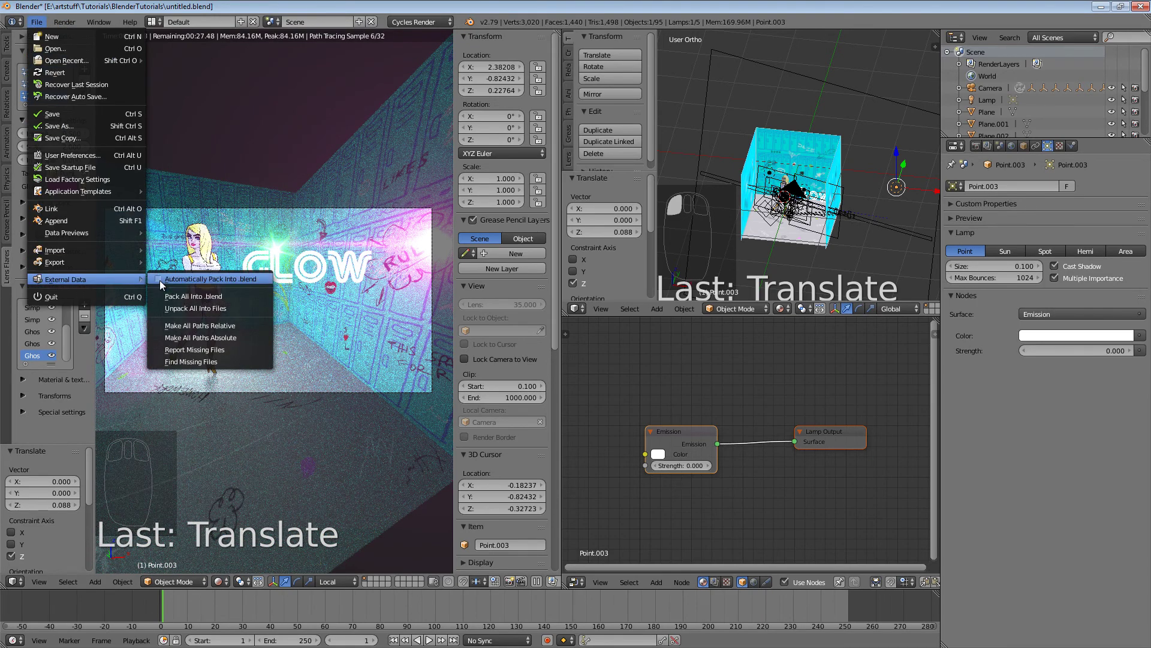
click(161, 281)
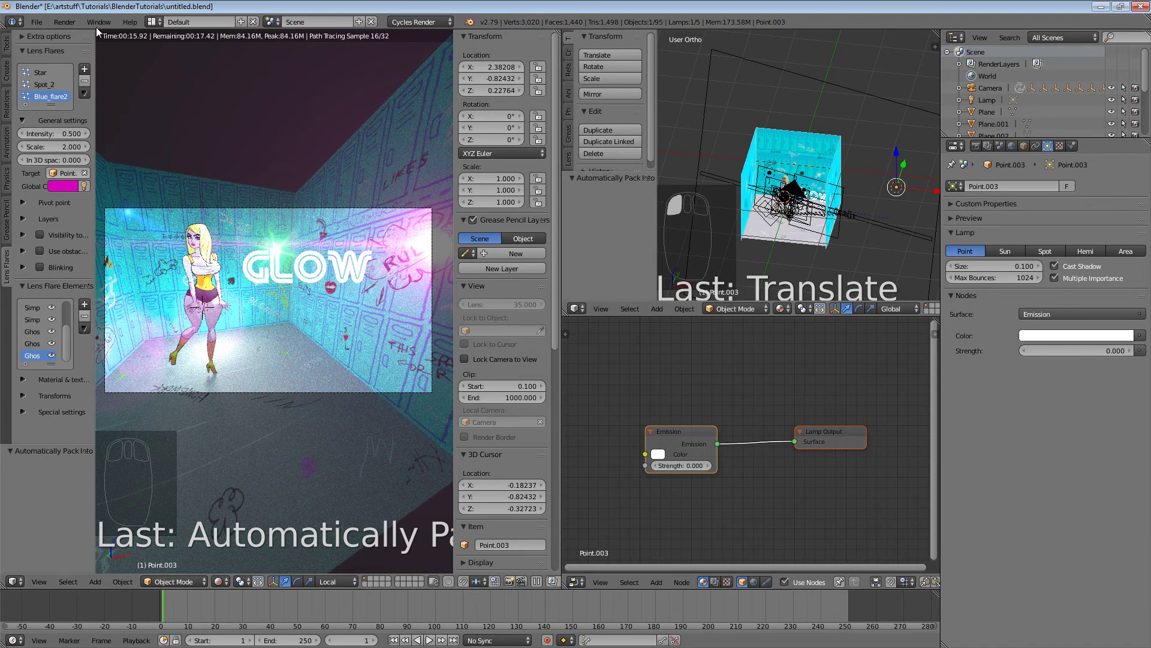
- Save the scene in the BlenderTutorials folder as BlenderSceneSetupTutorial.blend
click(36, 22)
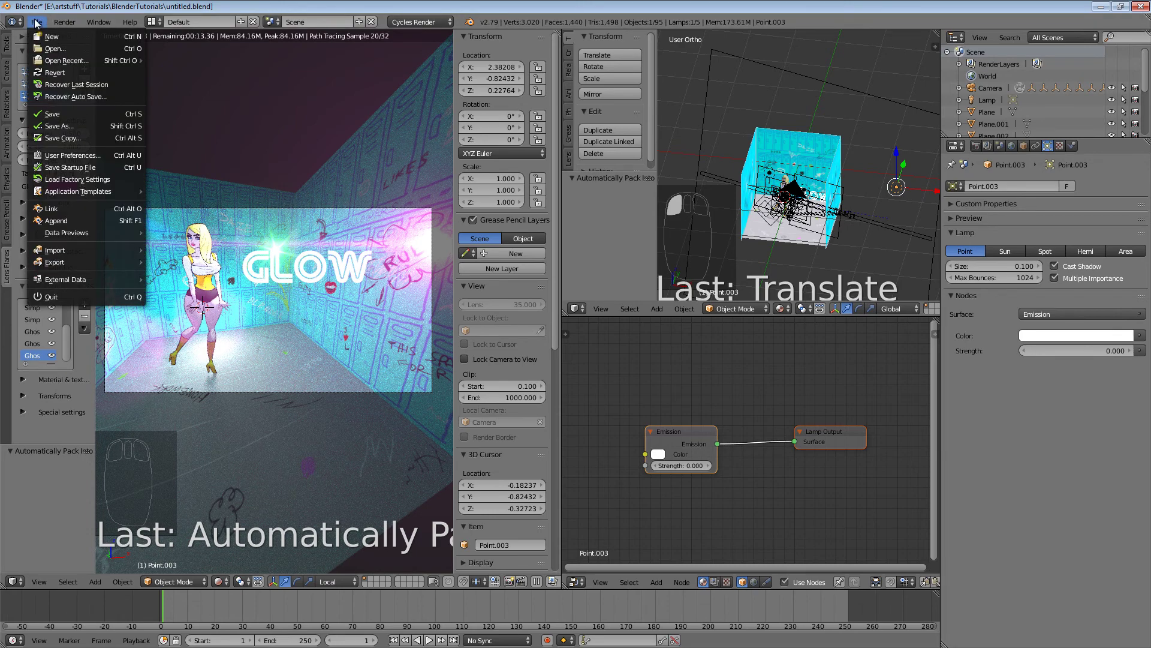
click(60, 128)
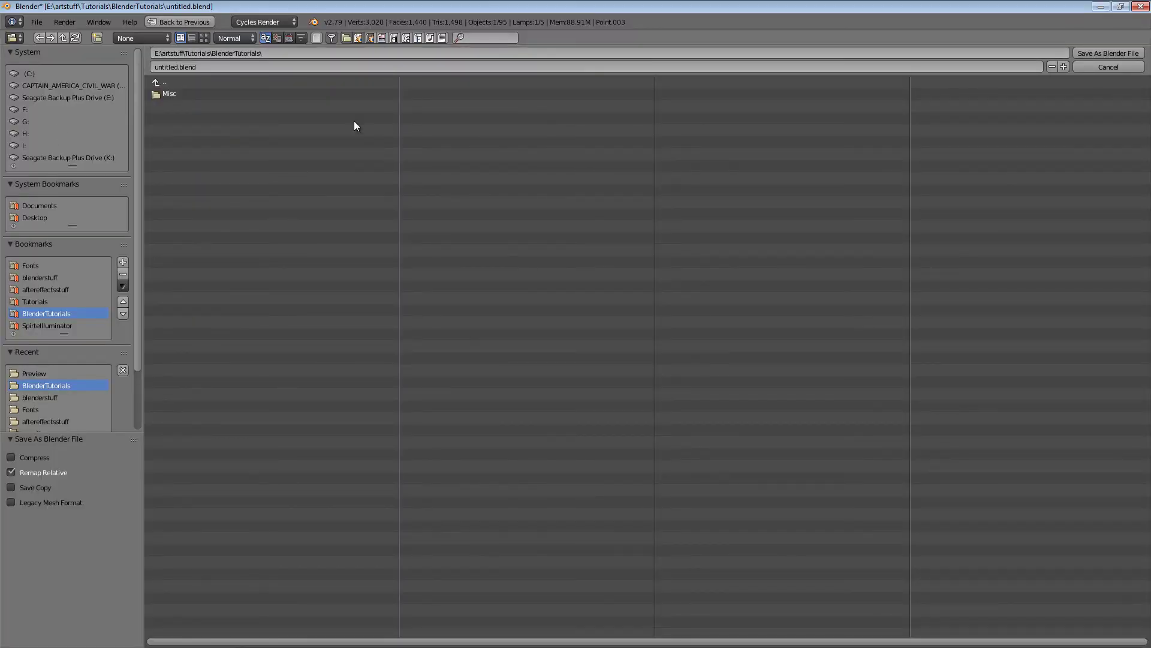
click(188, 66)
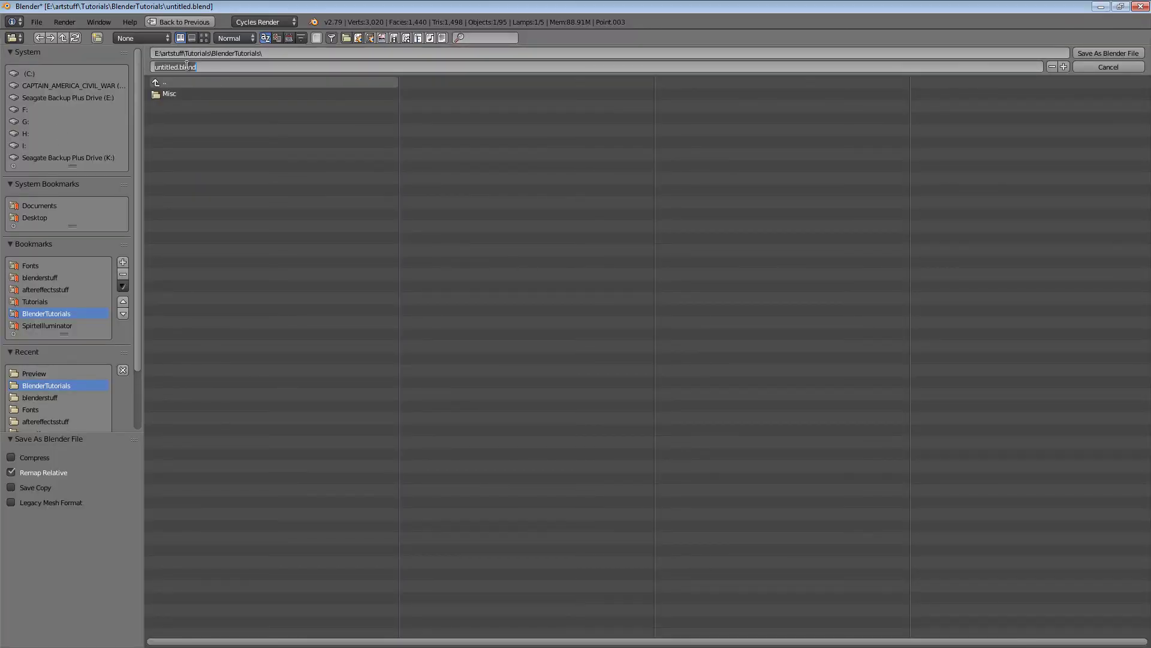
text(20)
click(1116, 55)
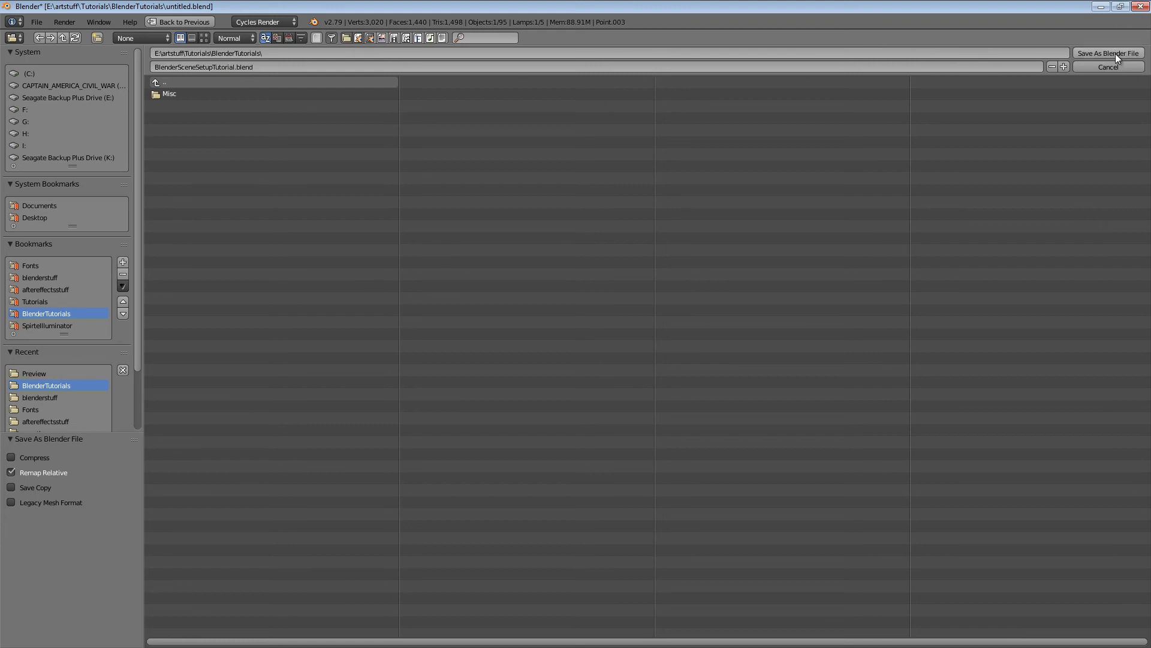
click(1116, 54)
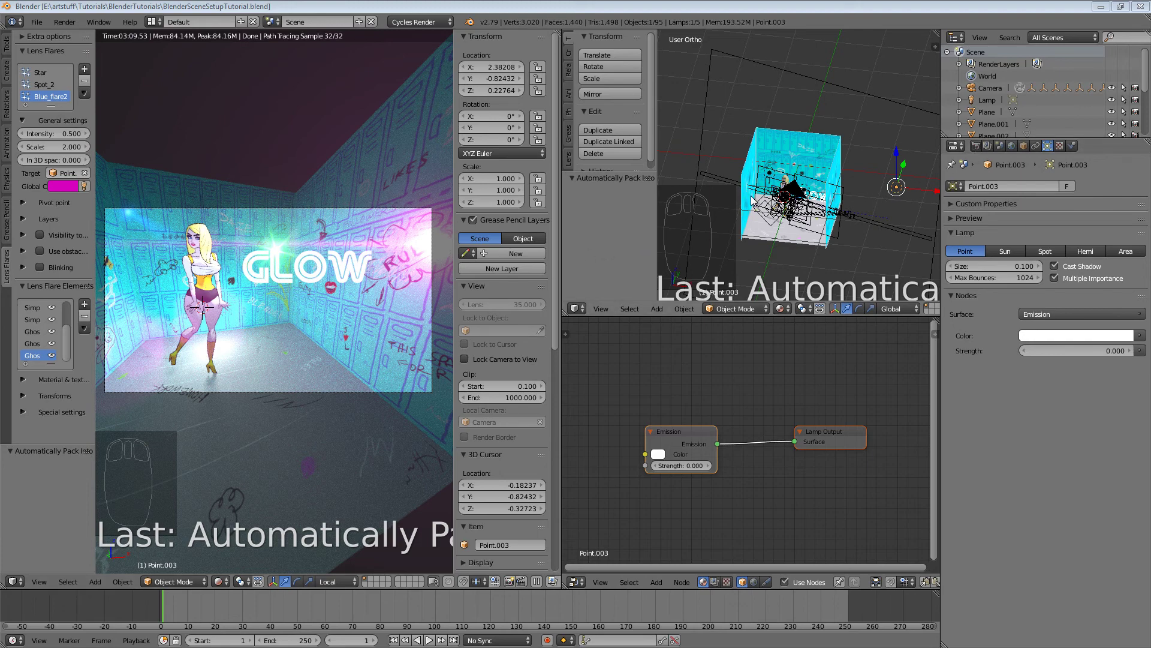
- Select the Spot_2 flare's point lamp in the perspective overview and shift it along X to about -0.61
click(225, 583)
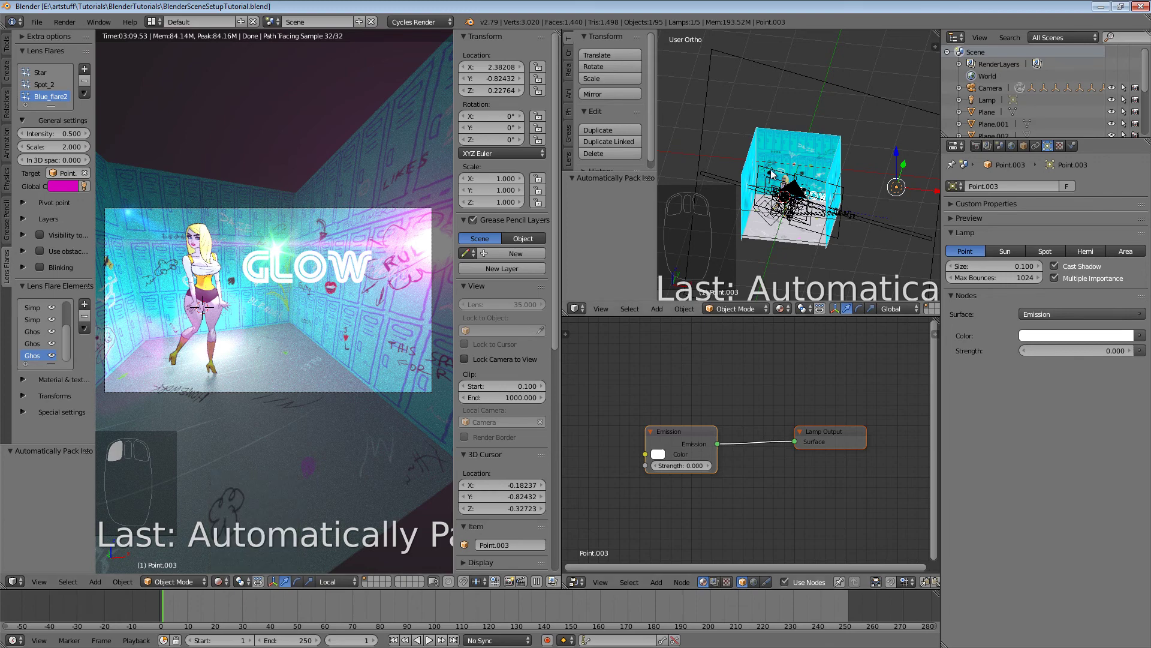
right_click(772, 175)
scroll(771, 176, up, 5)
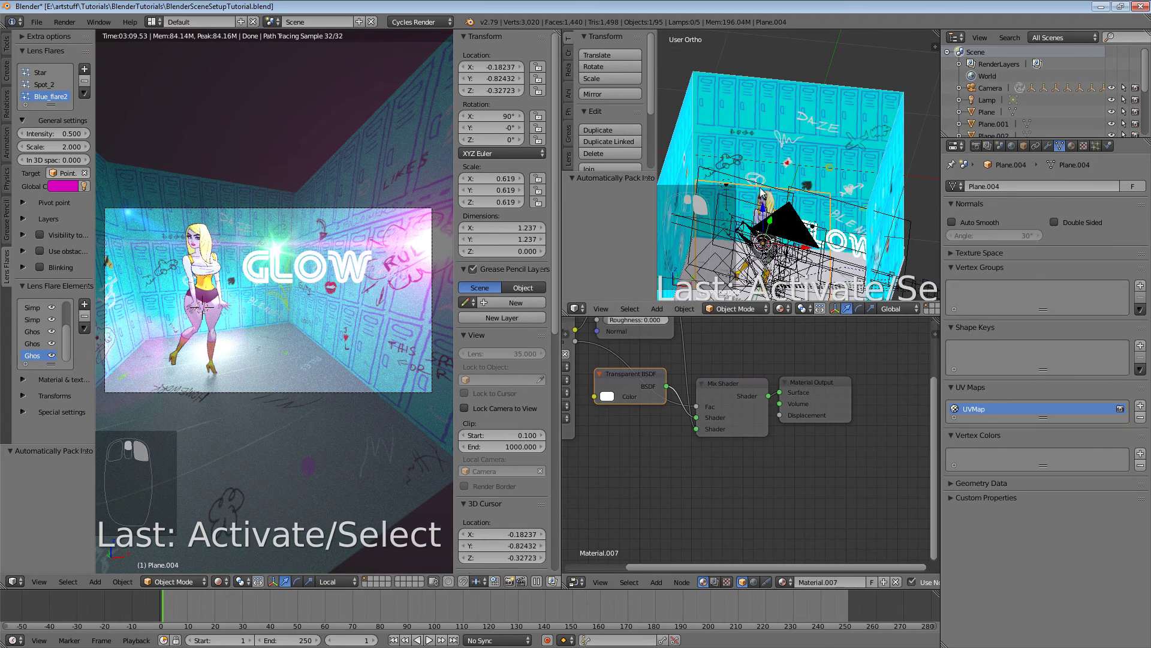
scroll(770, 211, up, 4)
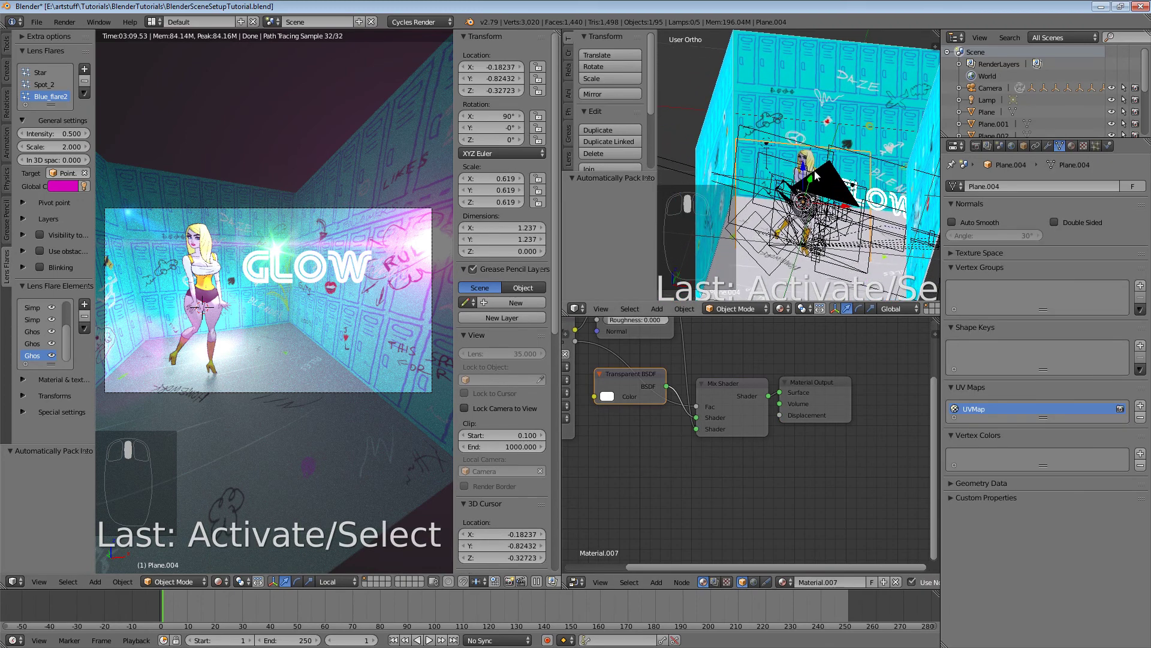
right_click(773, 123)
drag(822, 123, 814, 122)
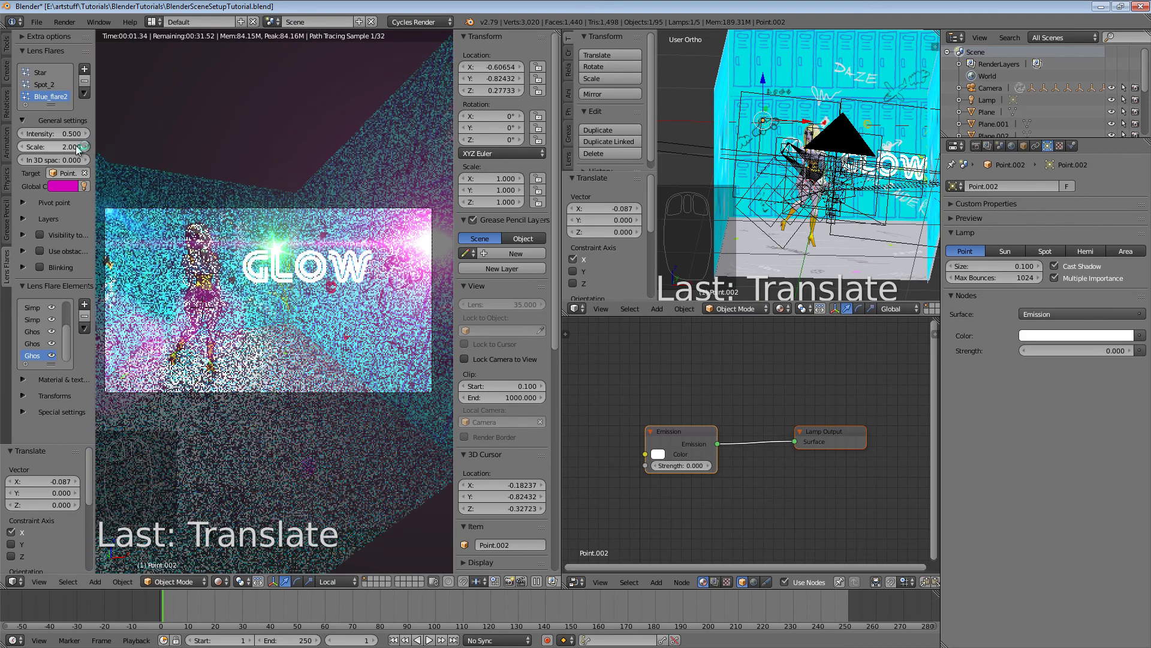
- Select the Spot_2 flare and set its global scale to 0.5
click(54, 84)
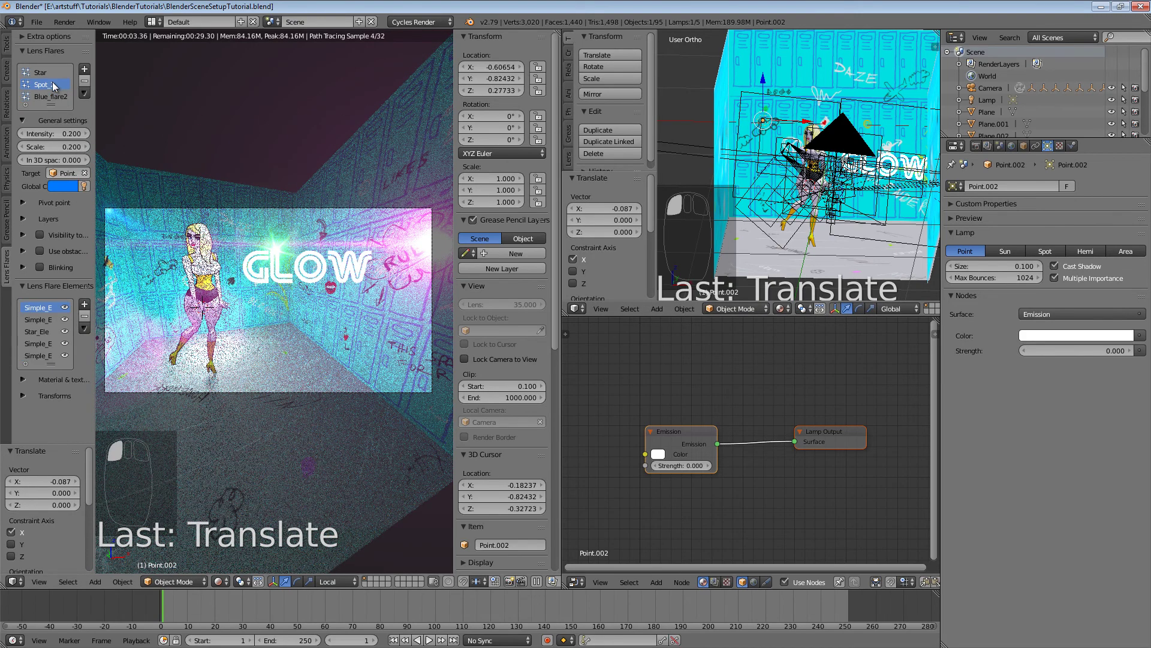
click(99, 150)
click(74, 146)
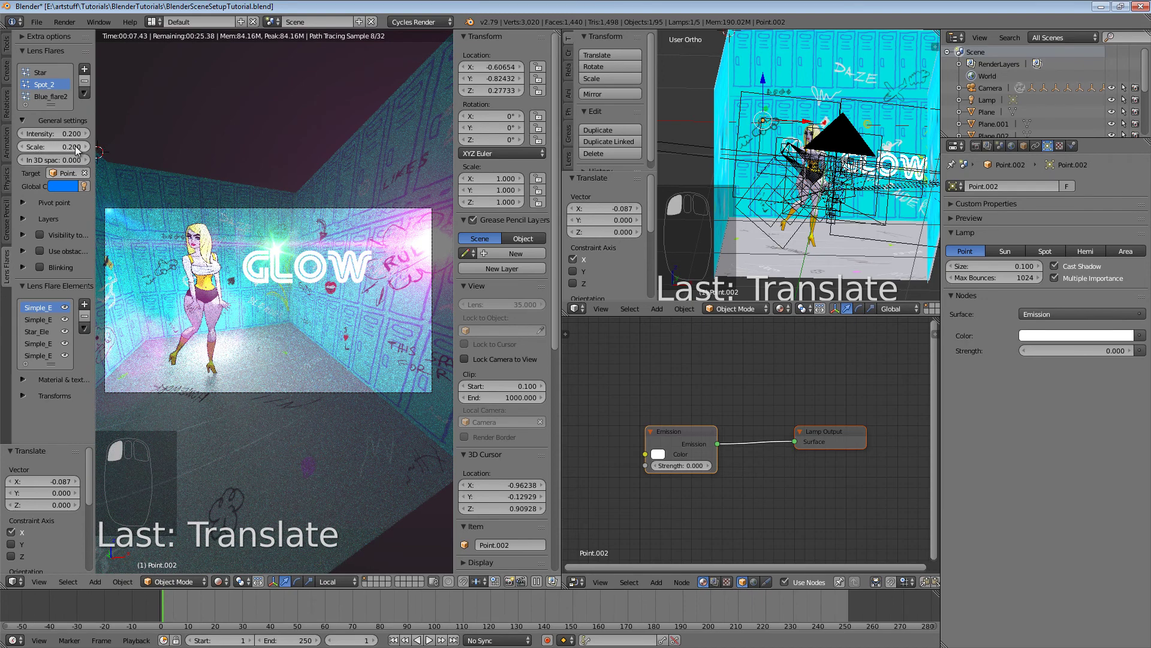
text(0.5)
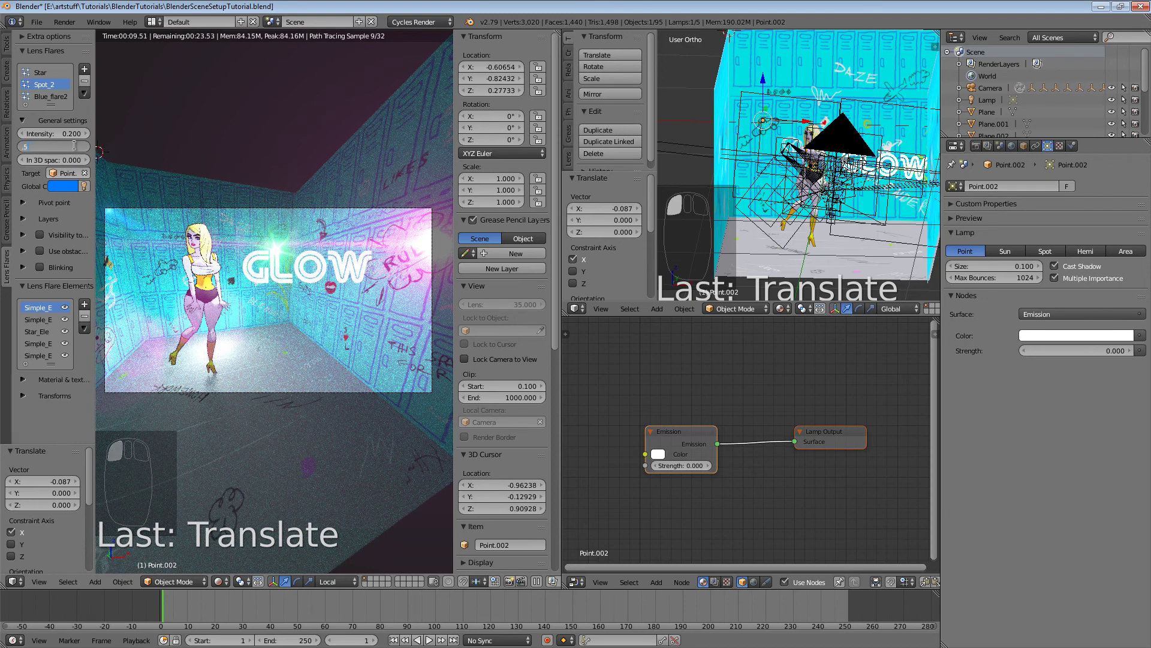
key(Return)
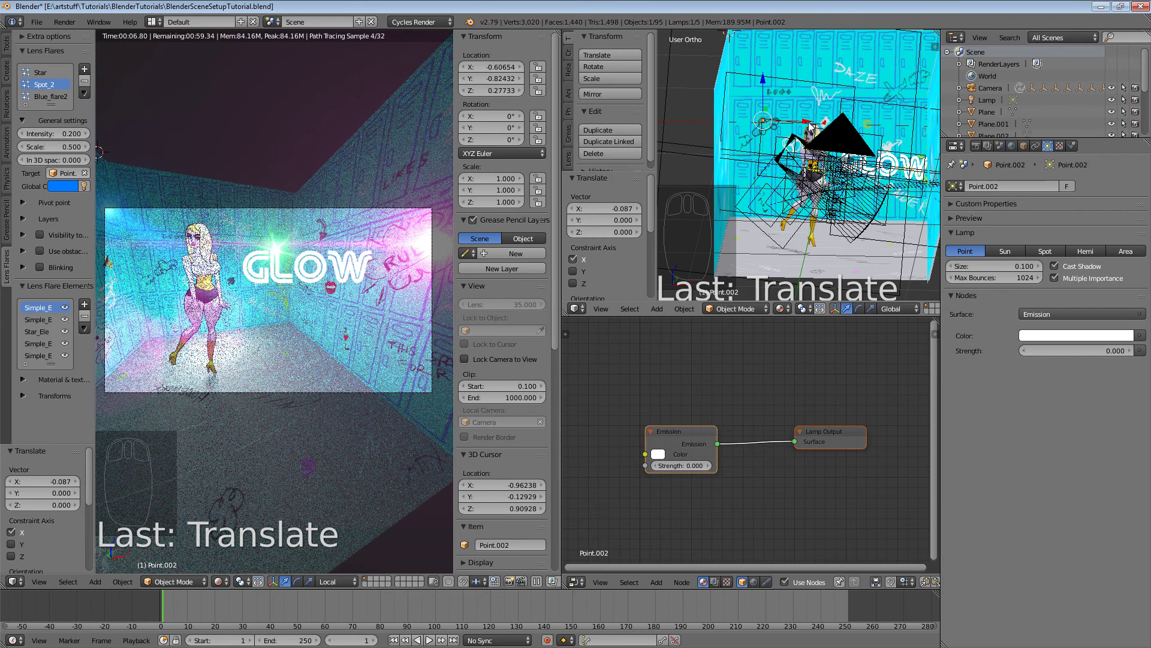
- Nudge the Spot_2 lamp along X to about -0.63 and along Z to about 0.27
drag(809, 126, 760, 123)
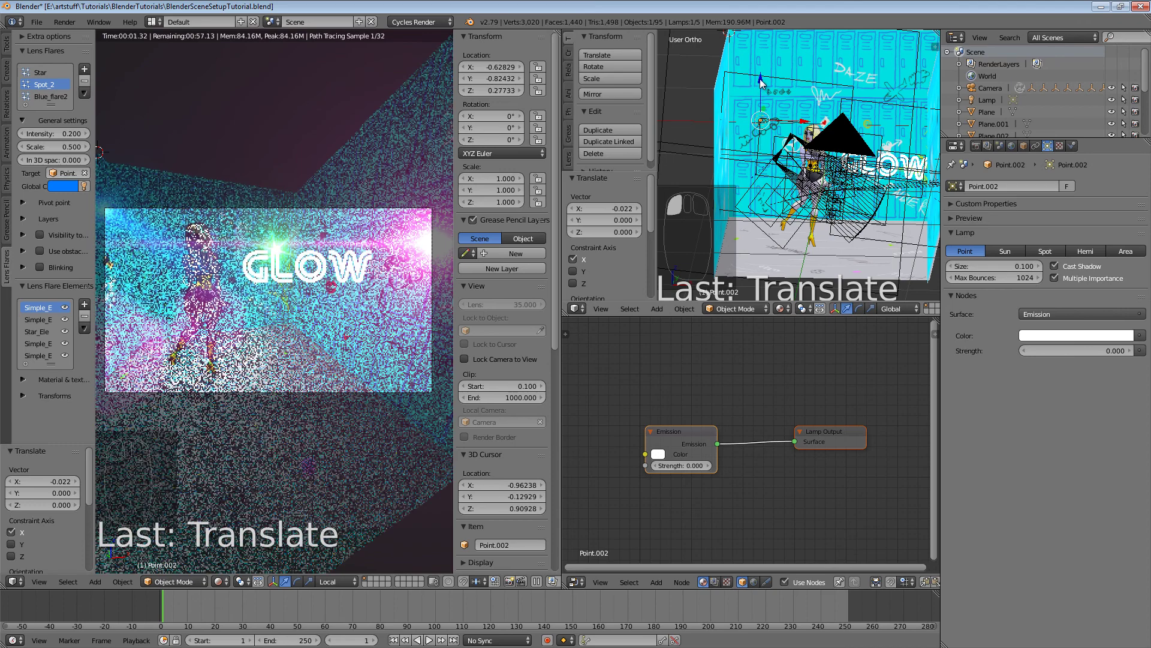
drag(760, 81, 761, 83)
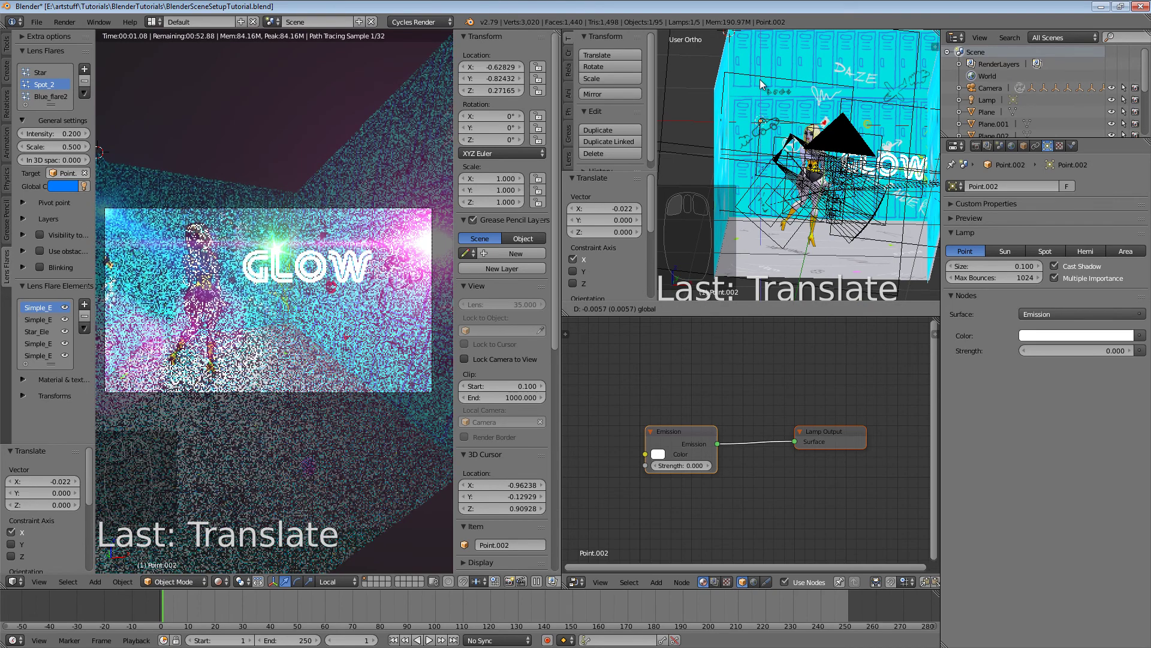
drag(478, 93, 474, 96)
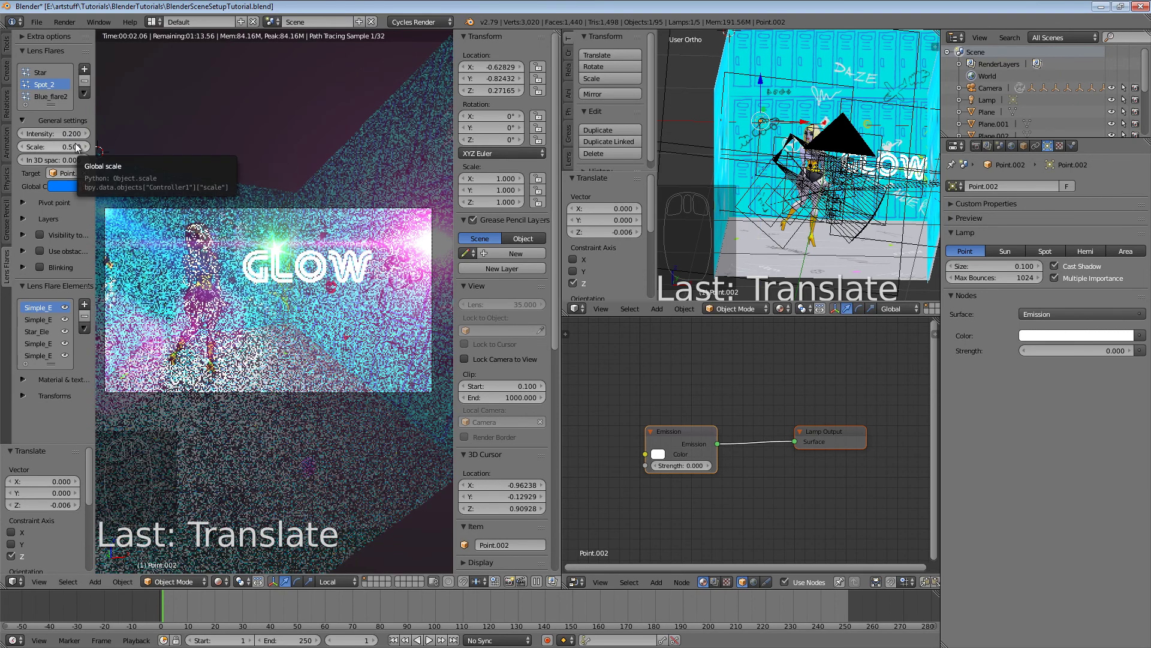
- Reduce the Spot_2 flare's global scale to 0.3 as a trial, and finally to 0.2
click(74, 146)
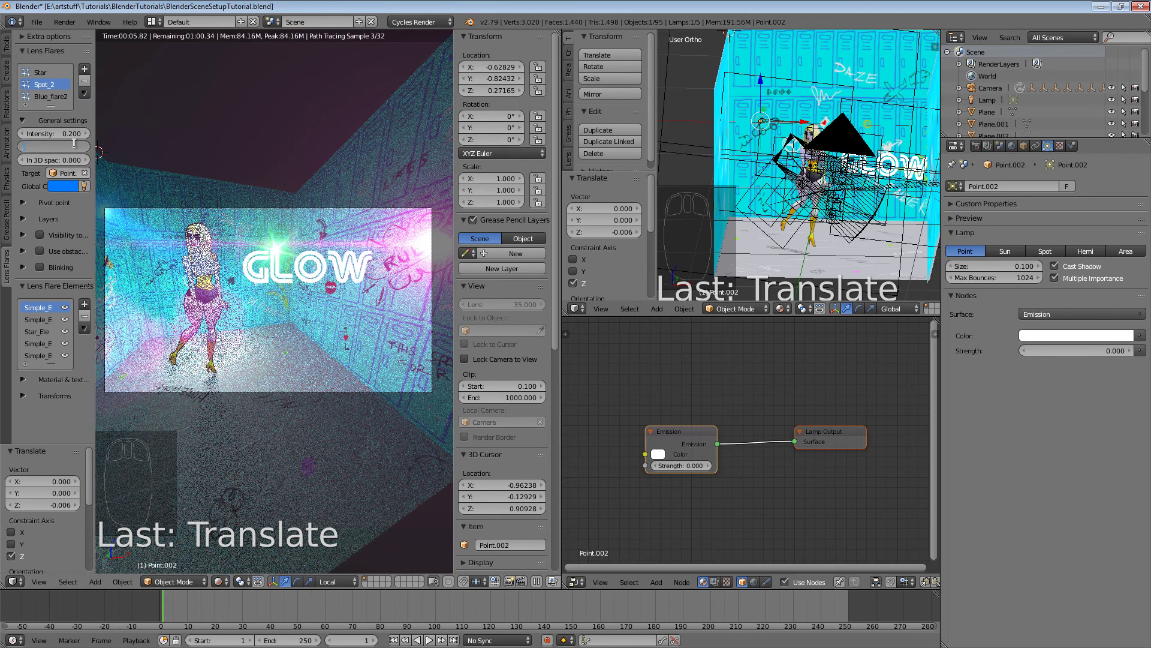
key(Return)
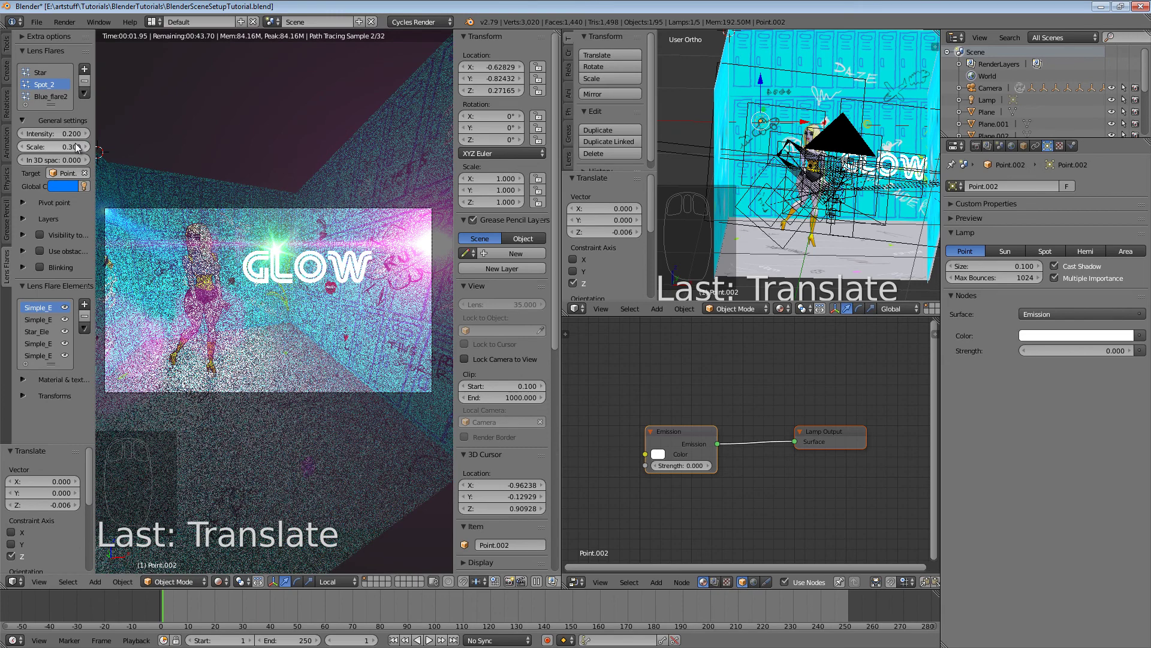
click(75, 146)
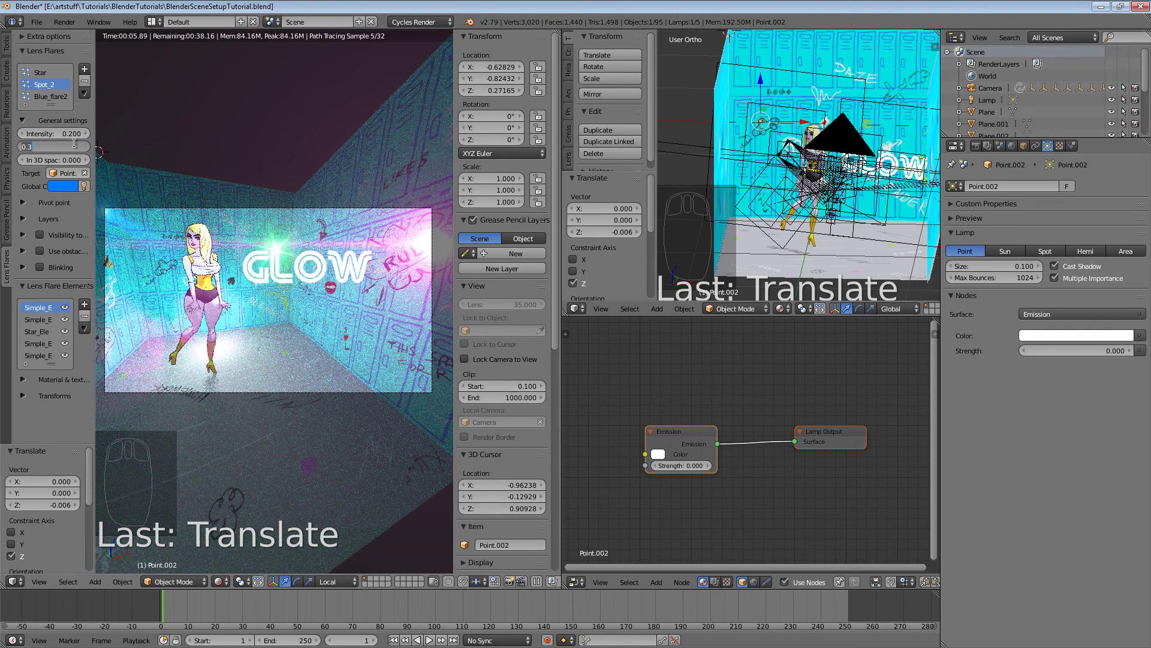
text(200.2)
key(Return)
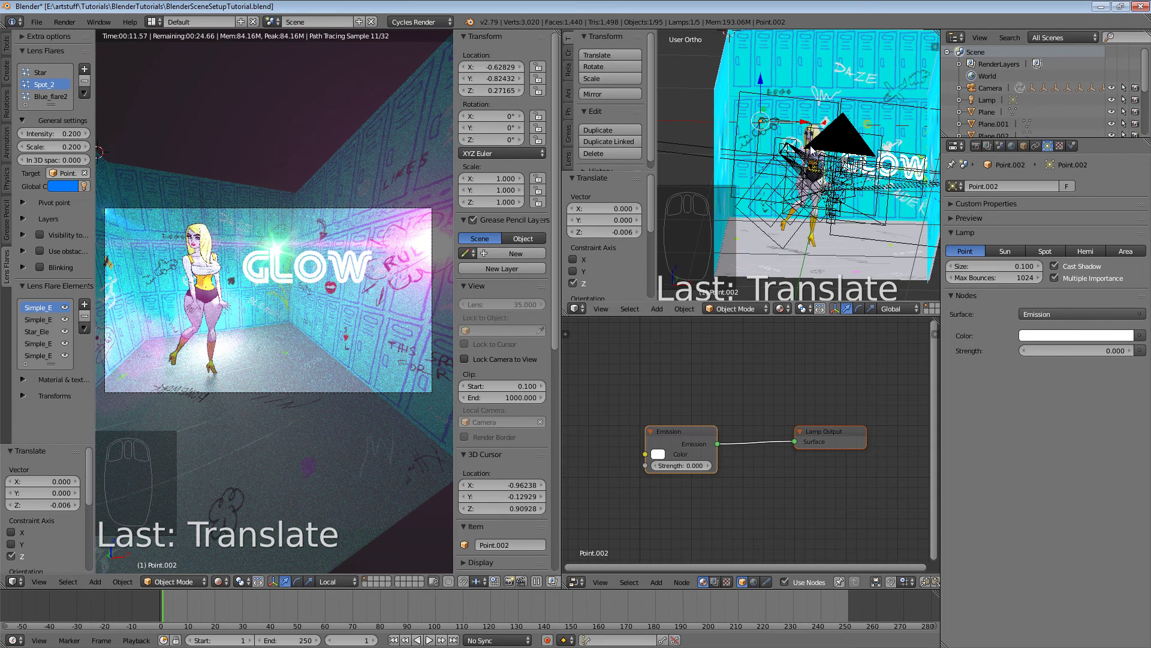
middle_drag(813, 157, 801, 195)
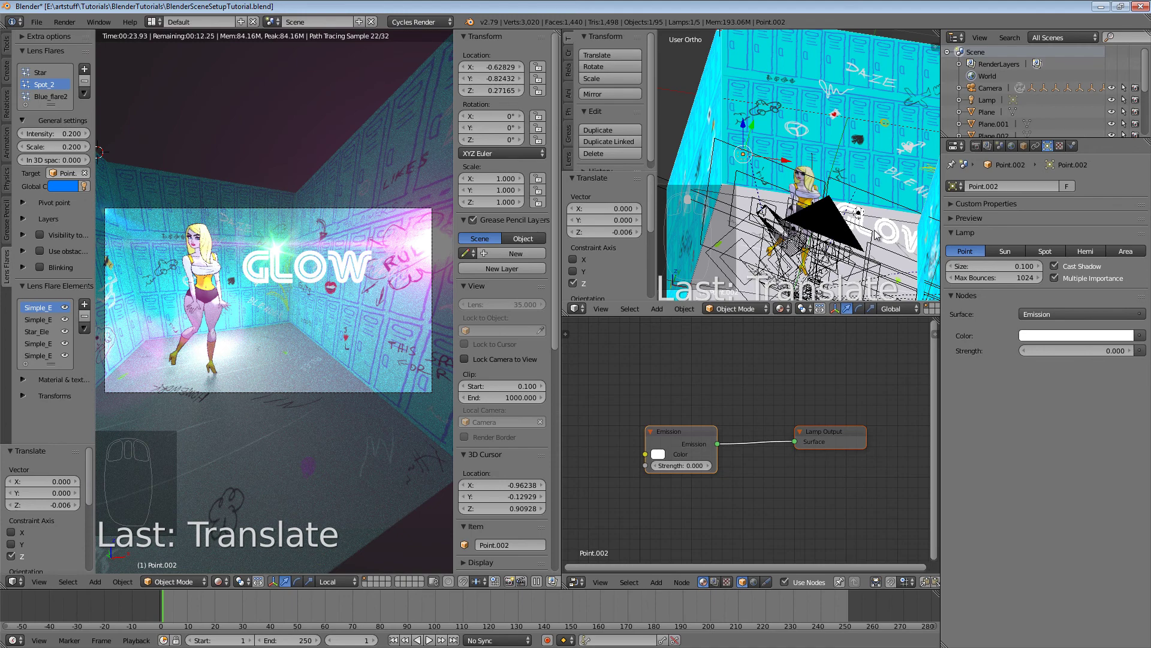
mouse_move(801, 183)
middle_down()
mouse_move(807, 203)
mouse_move(808, 188)
middle_up()
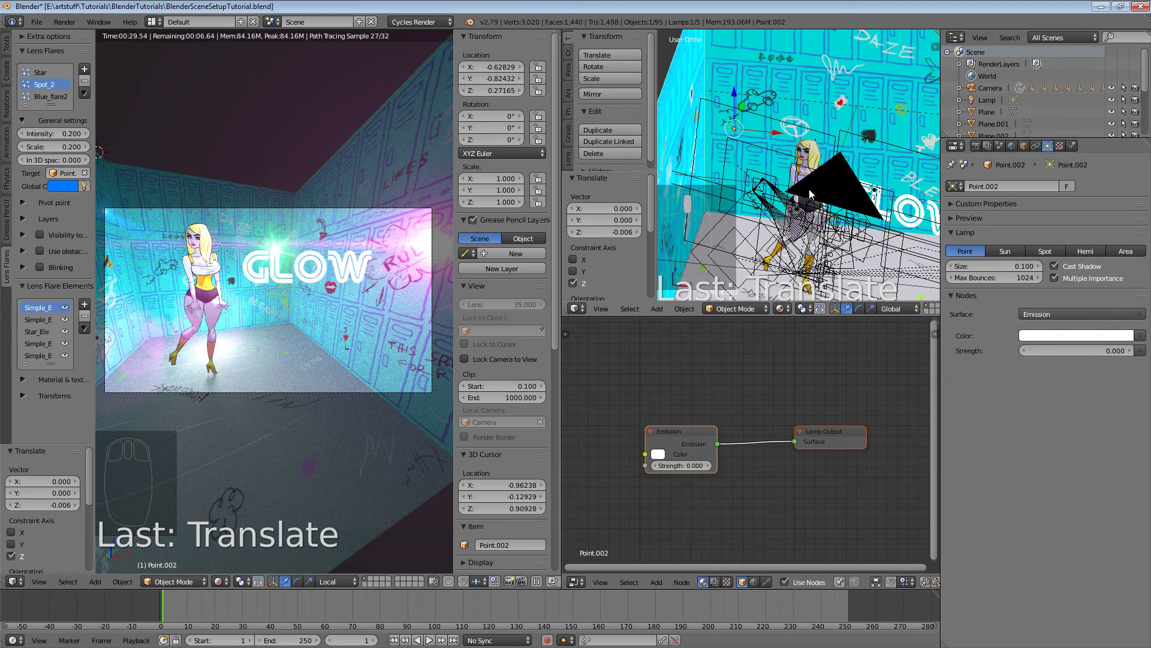
- Select the character's image plane in the perspective overview and snap the 3D cursor to its centre
middle_drag(816, 175, 802, 217)
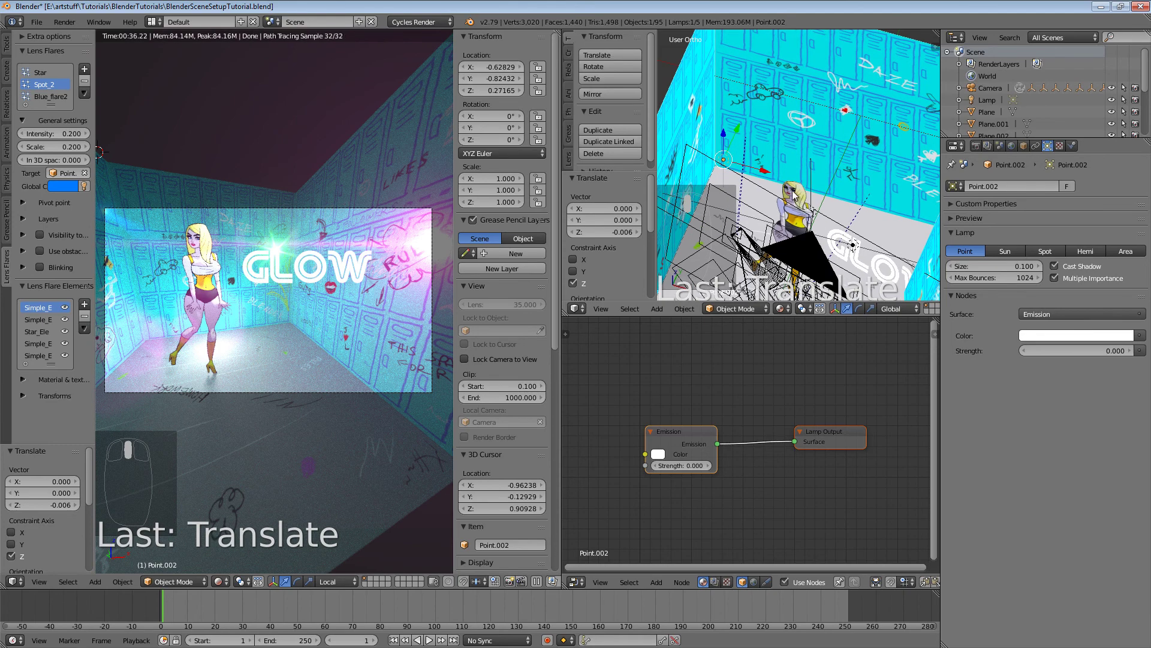
right_click(799, 192)
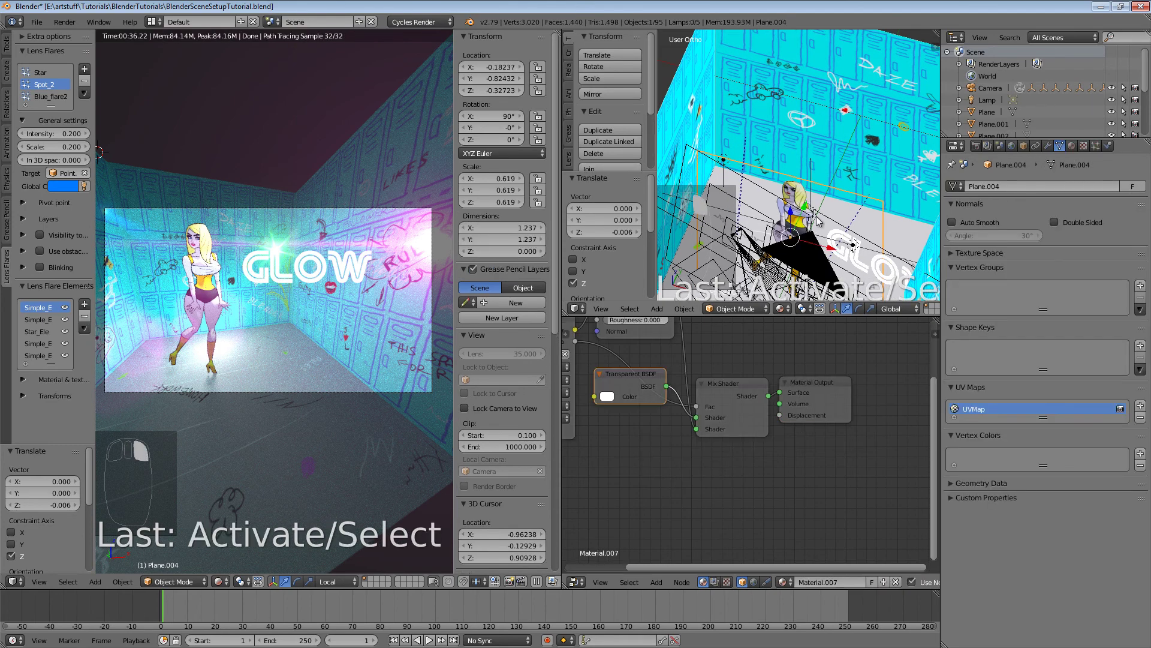
middle_drag(818, 222, 840, 220)
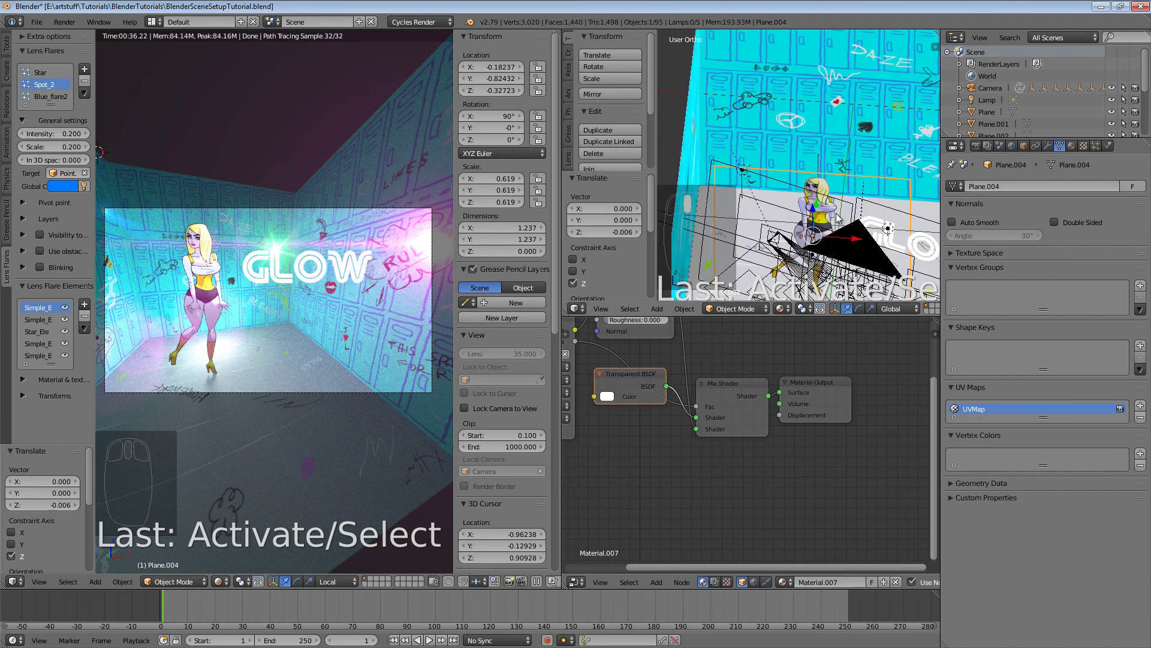
key(shift+s)
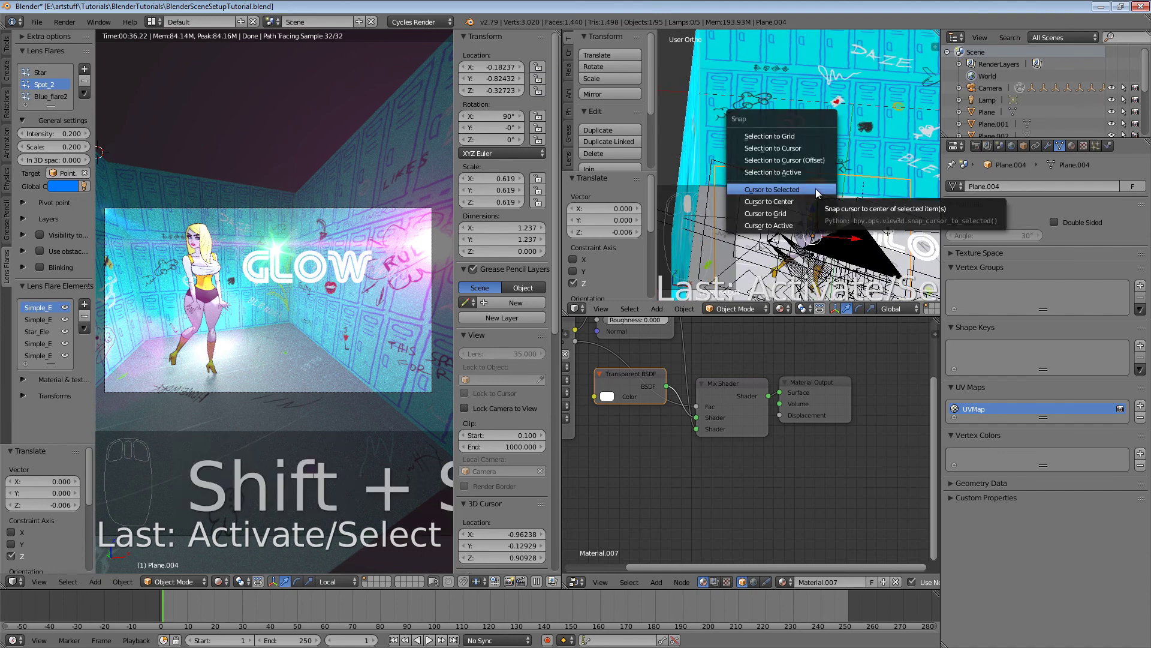
click(817, 192)
- Add a Plain Axes empty at the 3D cursor and raise it about 0.47 along Z toward the character's head
mouse_move(846, 210)
middle_down()
mouse_move(841, 187)
mouse_move(848, 193)
middle_up()
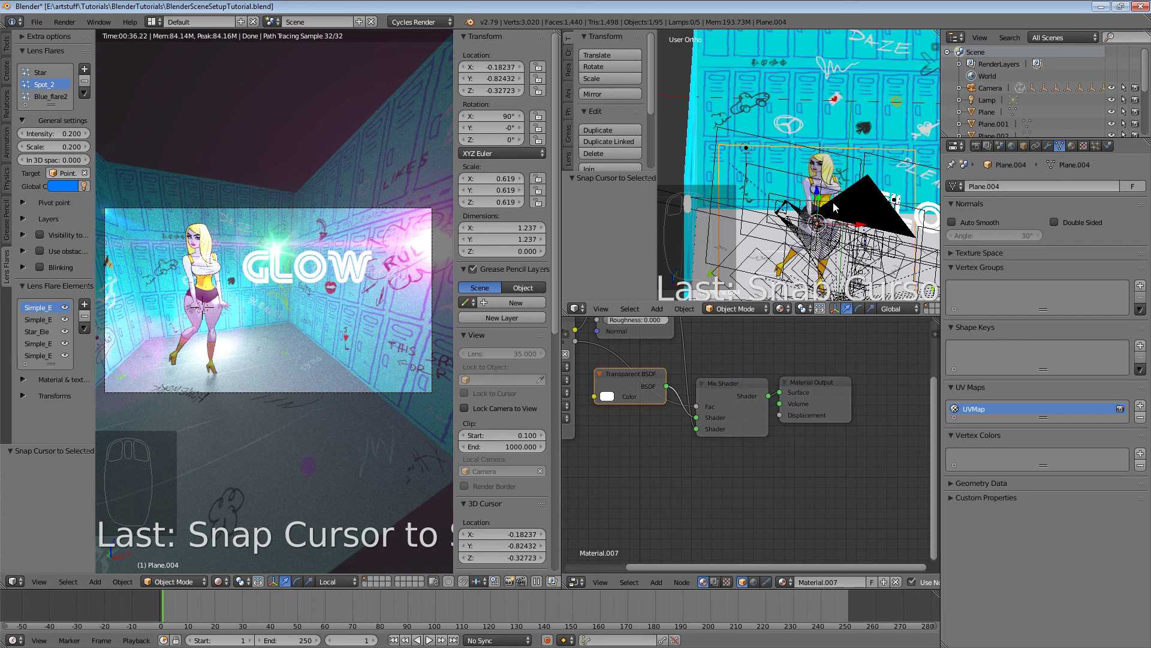
key(shift+a)
mouse_move(833, 202)
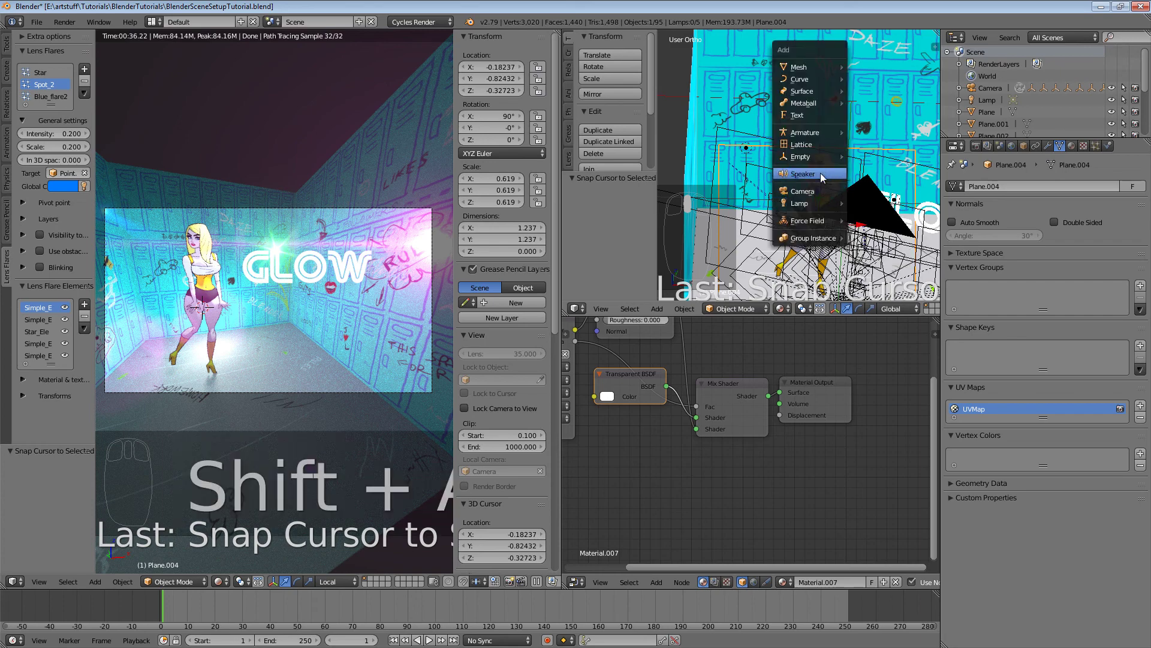
mouse_move(815, 155)
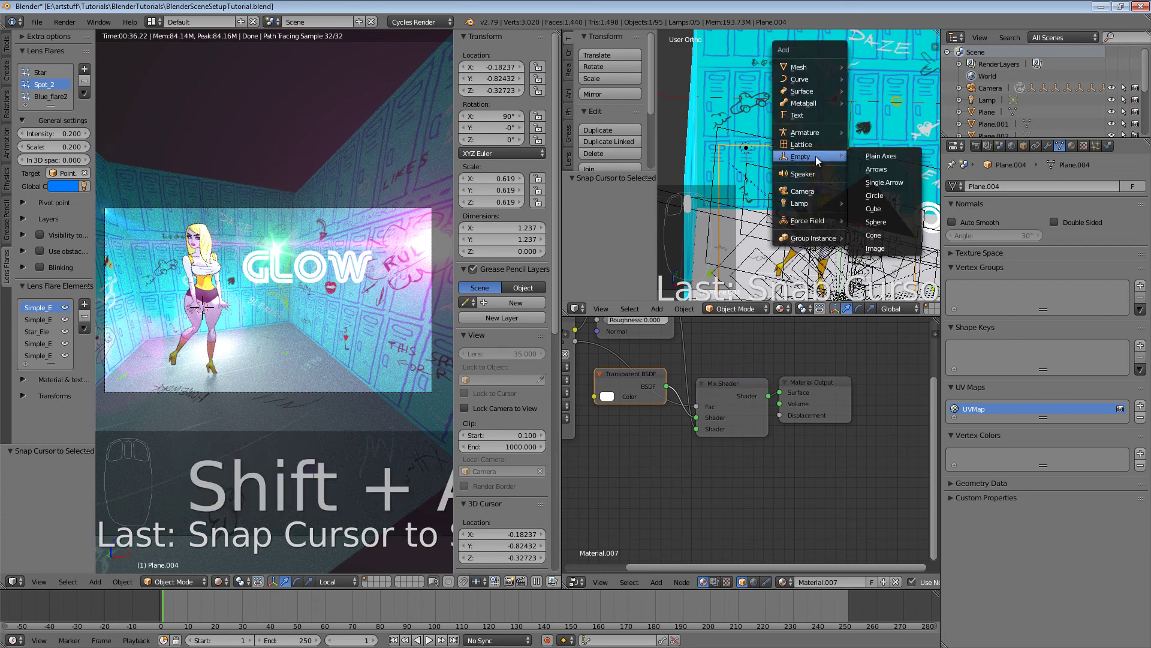
click(866, 157)
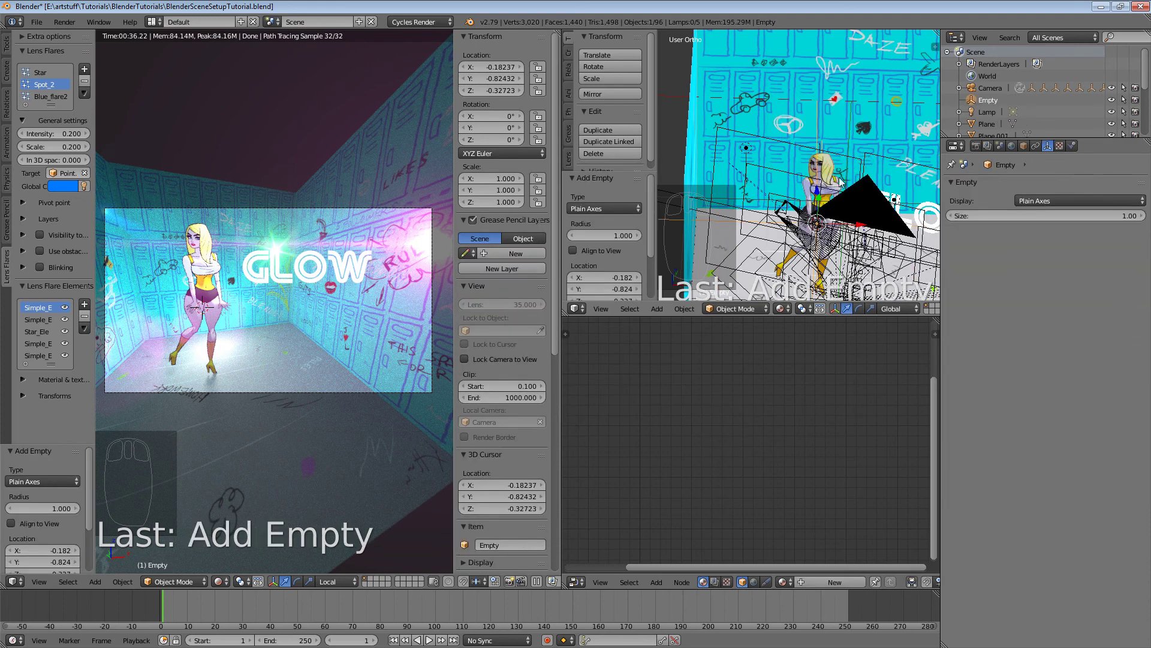
drag(819, 202, 823, 142)
middle_drag(823, 142, 812, 188)
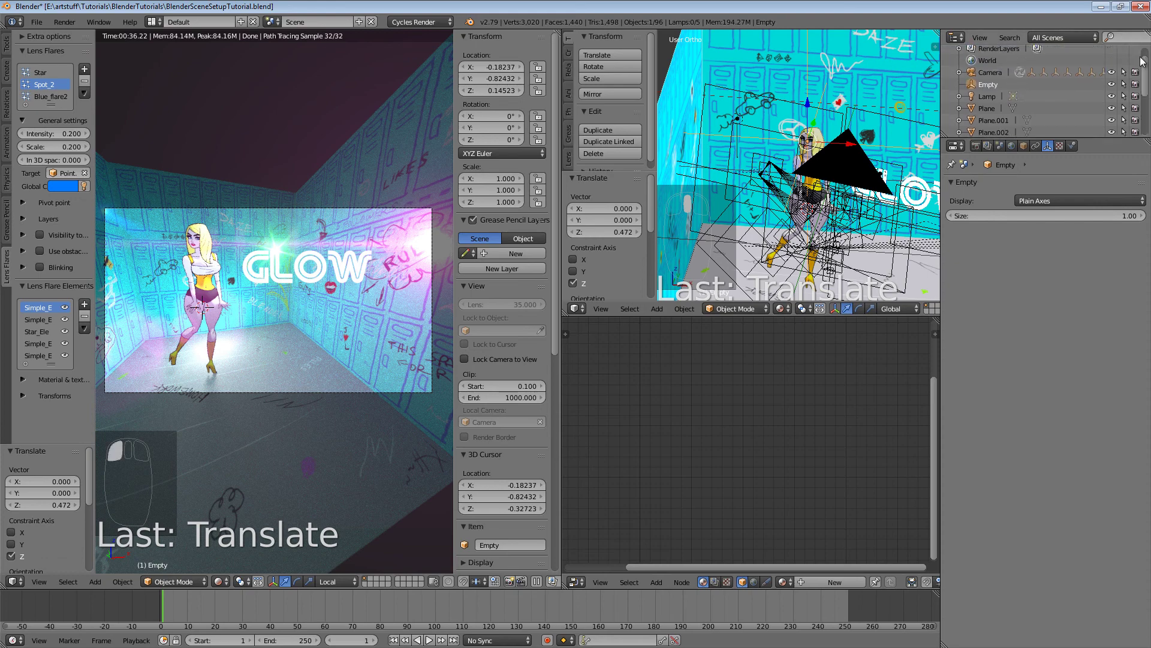
- Rename the new empty to "Focal Point"
click(1015, 90)
click(992, 90)
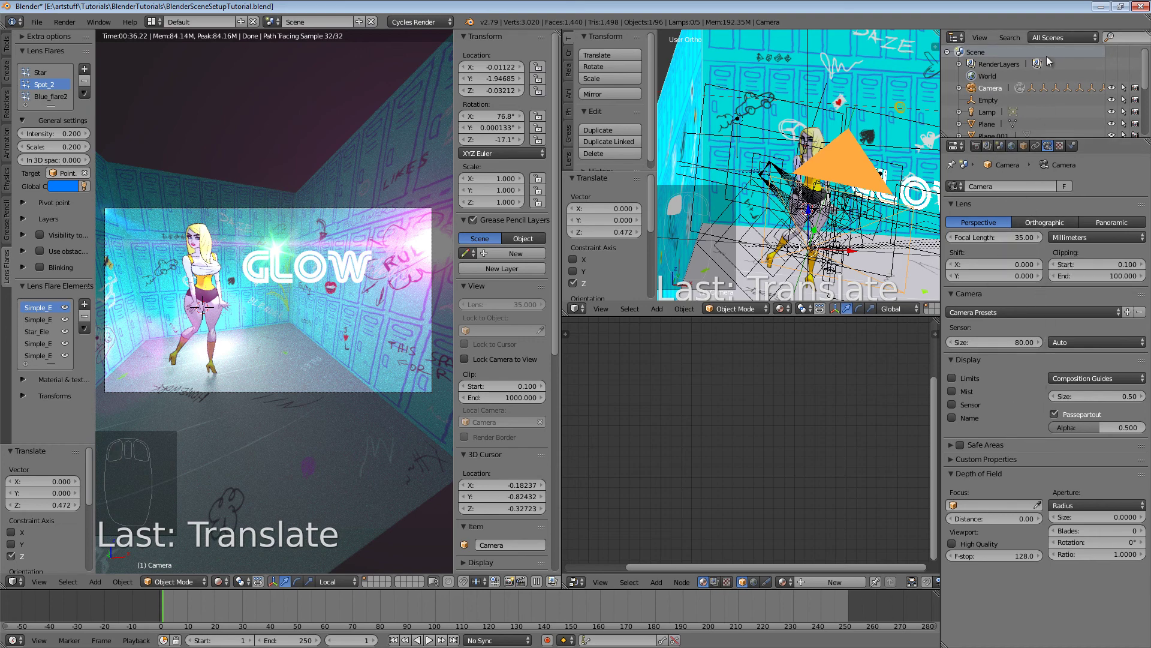
click(989, 100)
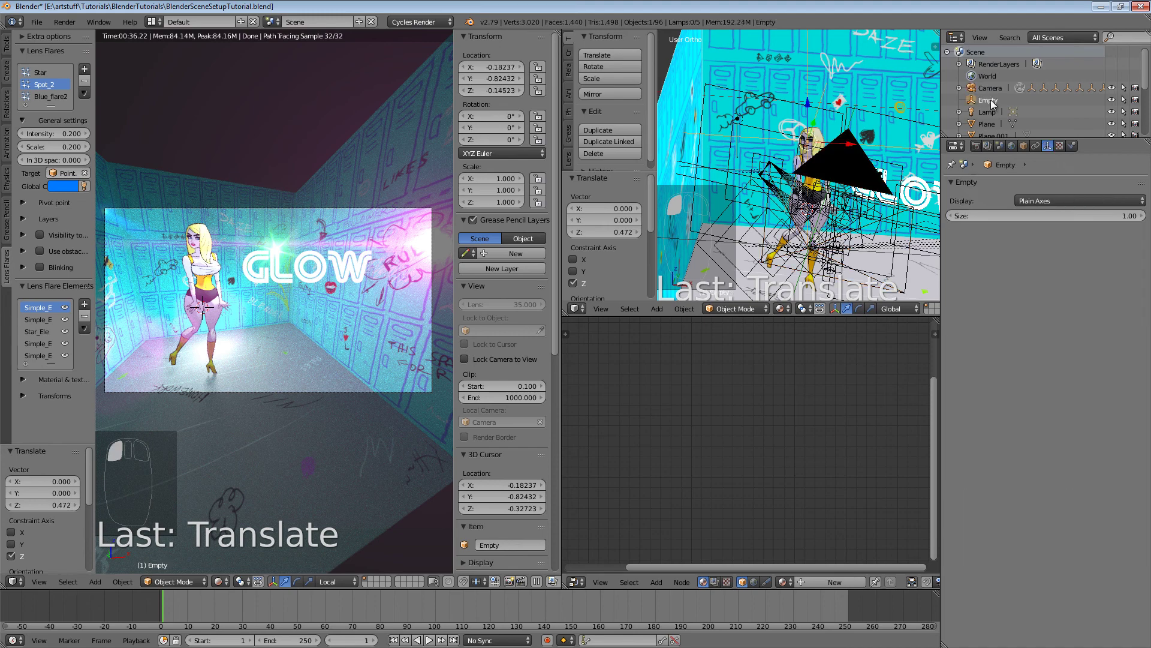
double_click(992, 103)
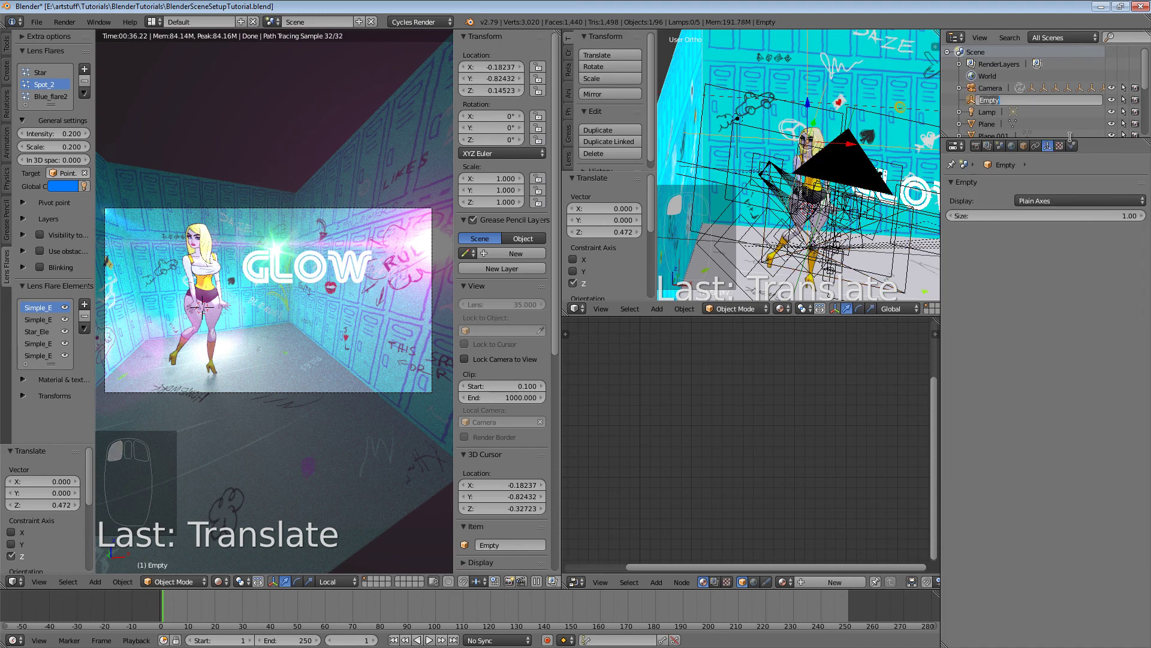
text(Focal Point)
key(Return)
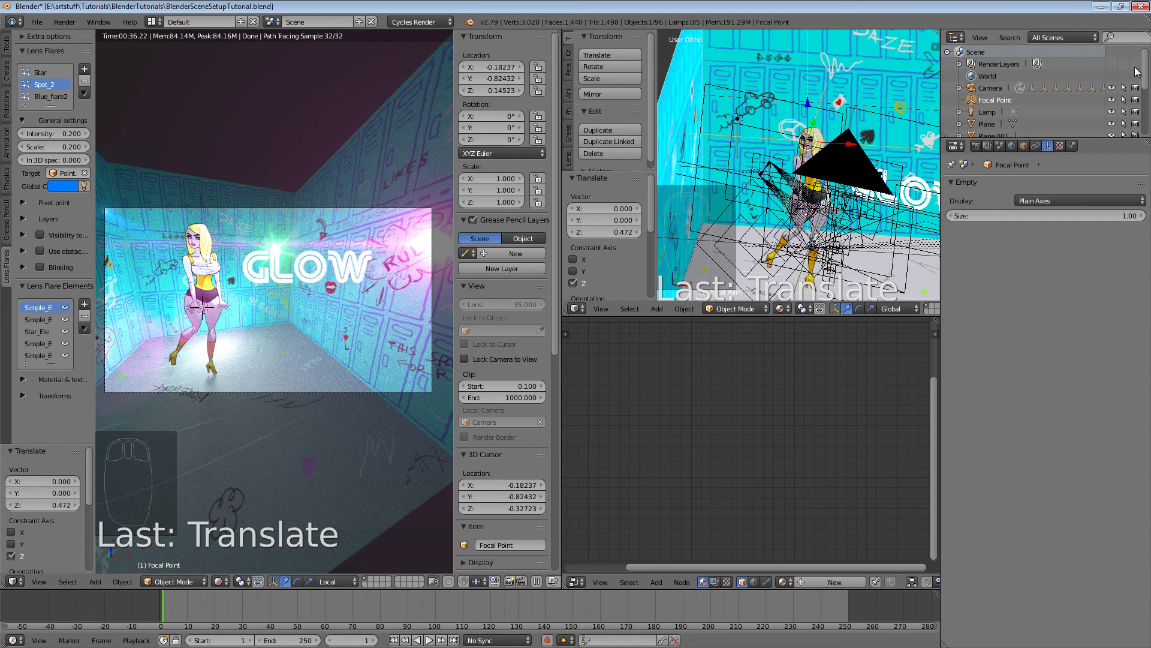
- Select the camera and set its depth-of-field focus object to Focal Point
scroll(1135, 72, down, 3)
scroll(1135, 72, up, 3)
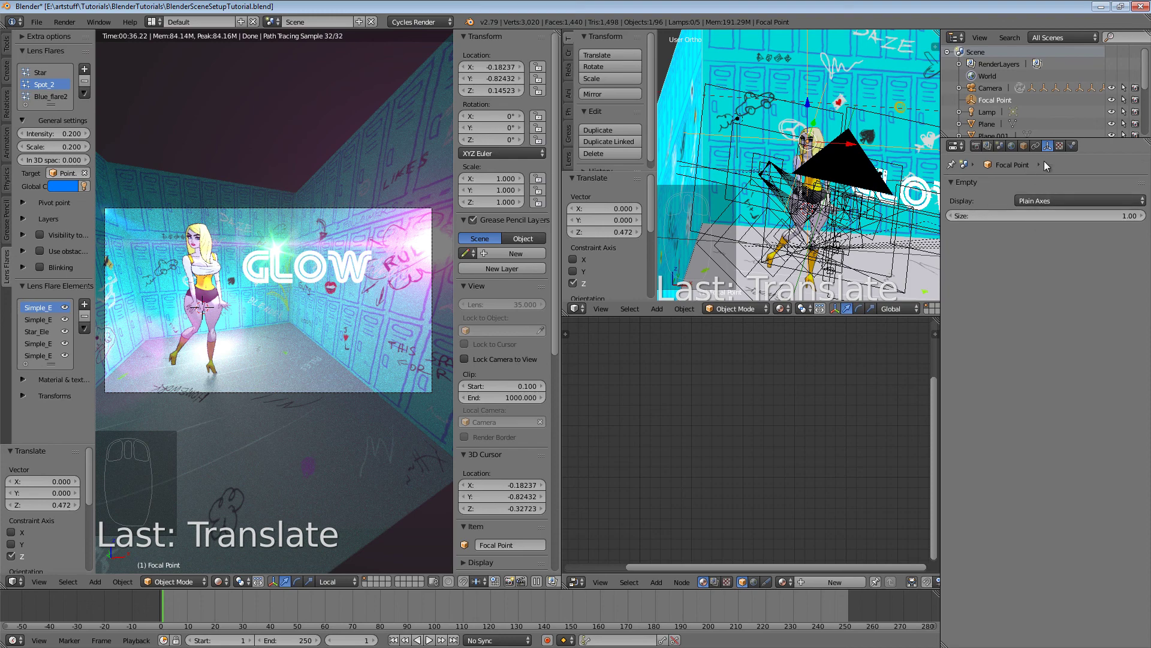
click(985, 87)
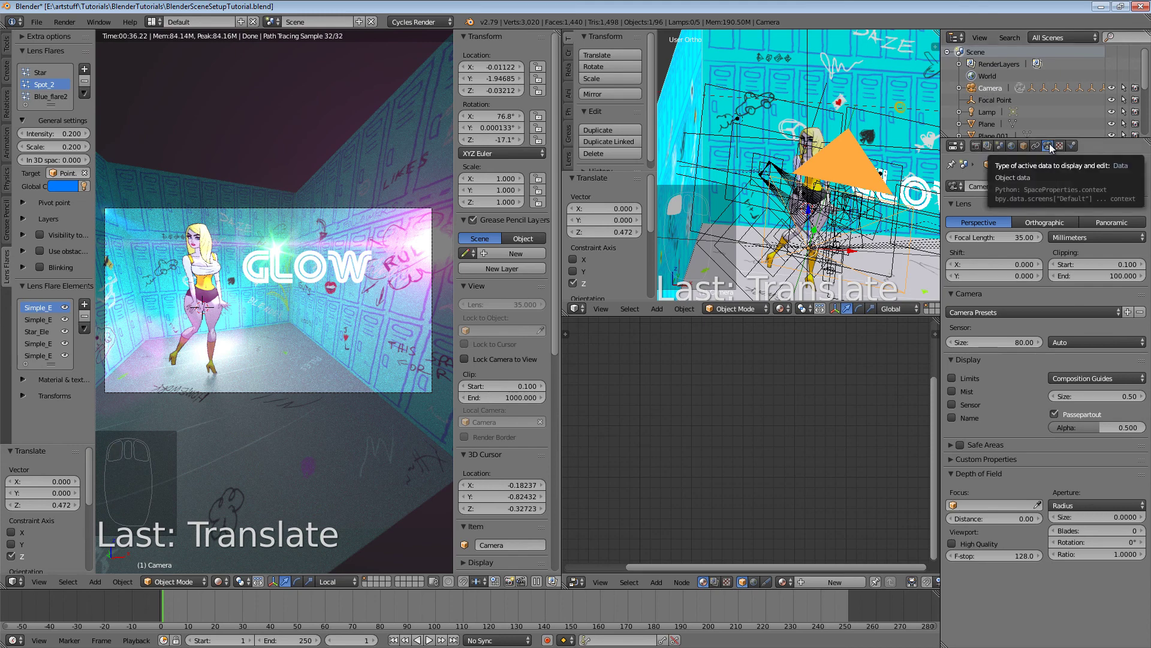
click(953, 506)
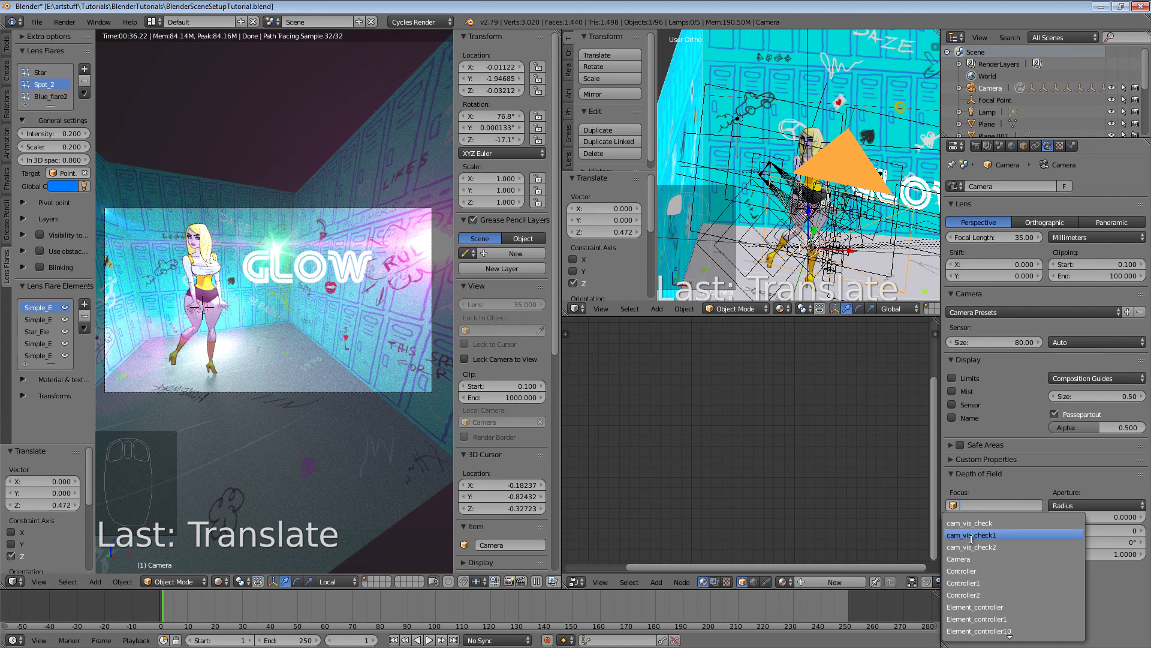
key(Down)
key(Down)
key(Down)
key(Down)
key(Down)
key(Down)
key(Down)
key(Down)
key(Down)
key(Down)
key(Down)
key(Down)
key(Down)
key(Down)
key(Down)
key(Down)
key(Down)
key(Down)
key(Down)
key(Down)
key(Down)
key(Down)
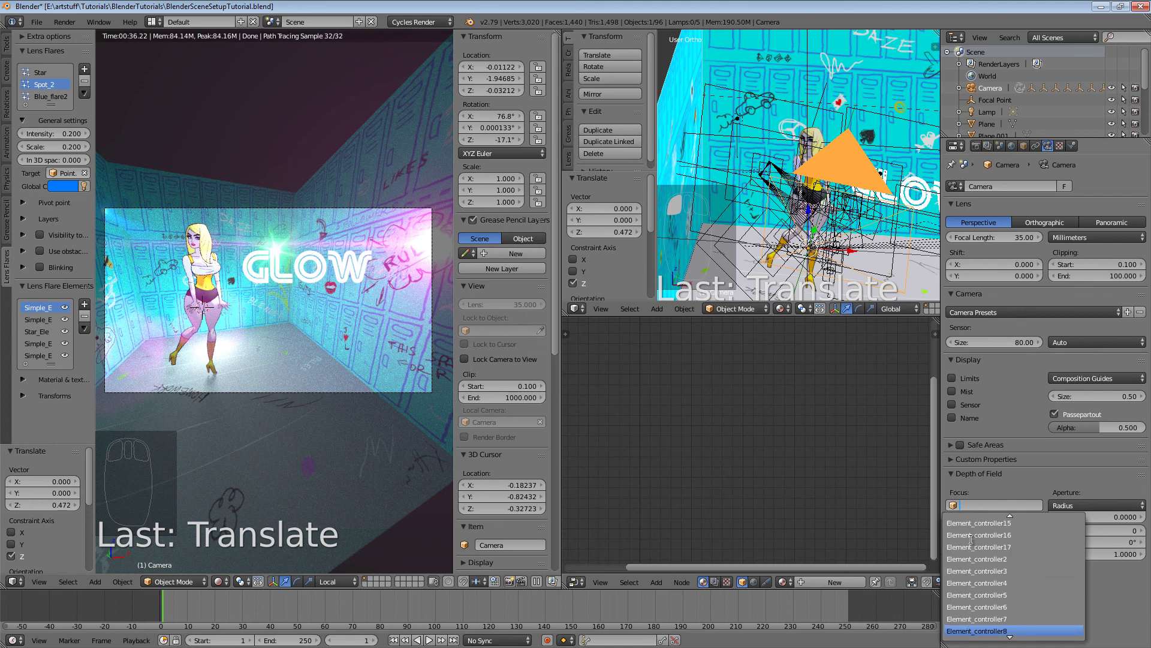
key(Down)
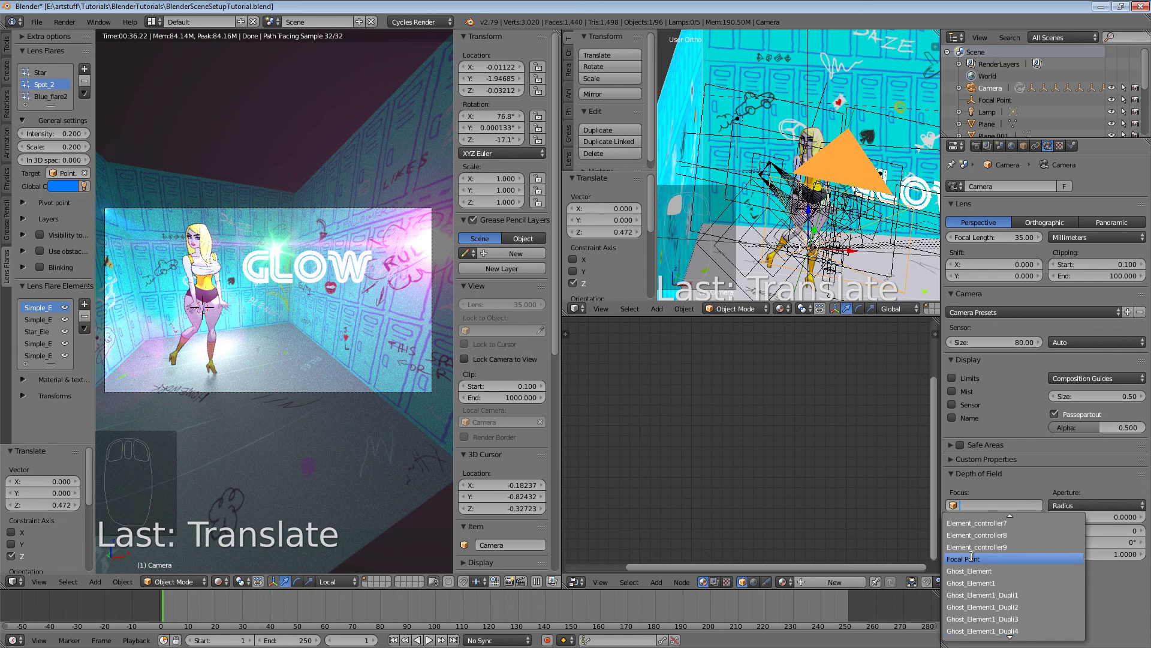
click(971, 557)
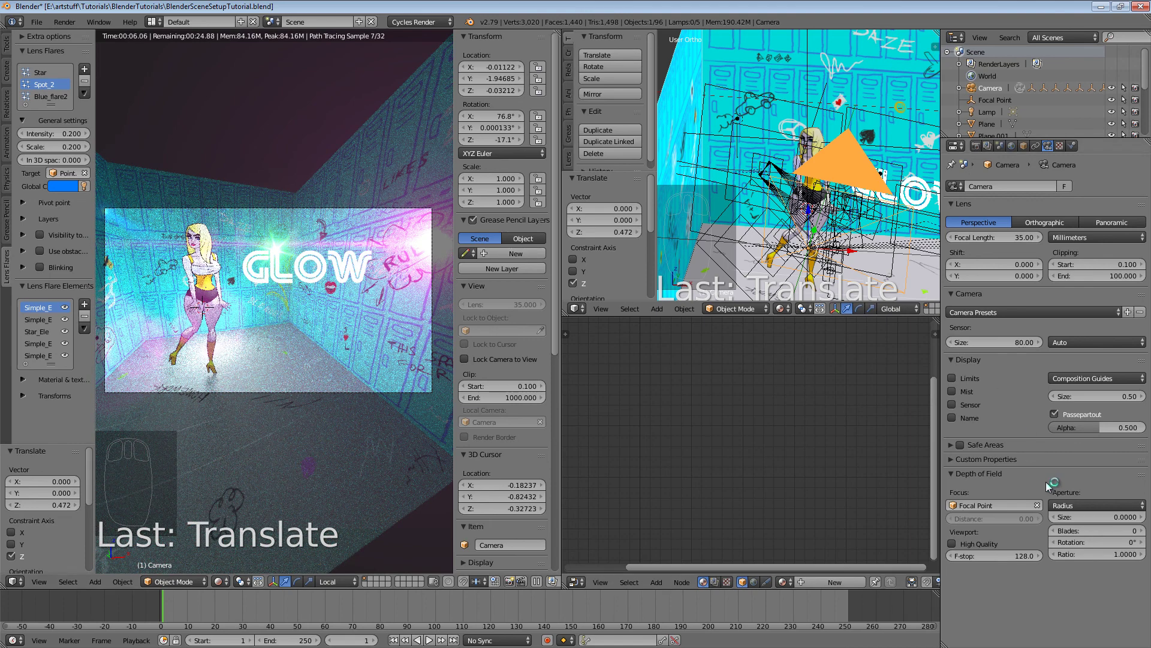
- Set the camera's depth-of-field aperture radius size to 0.019
click(1121, 515)
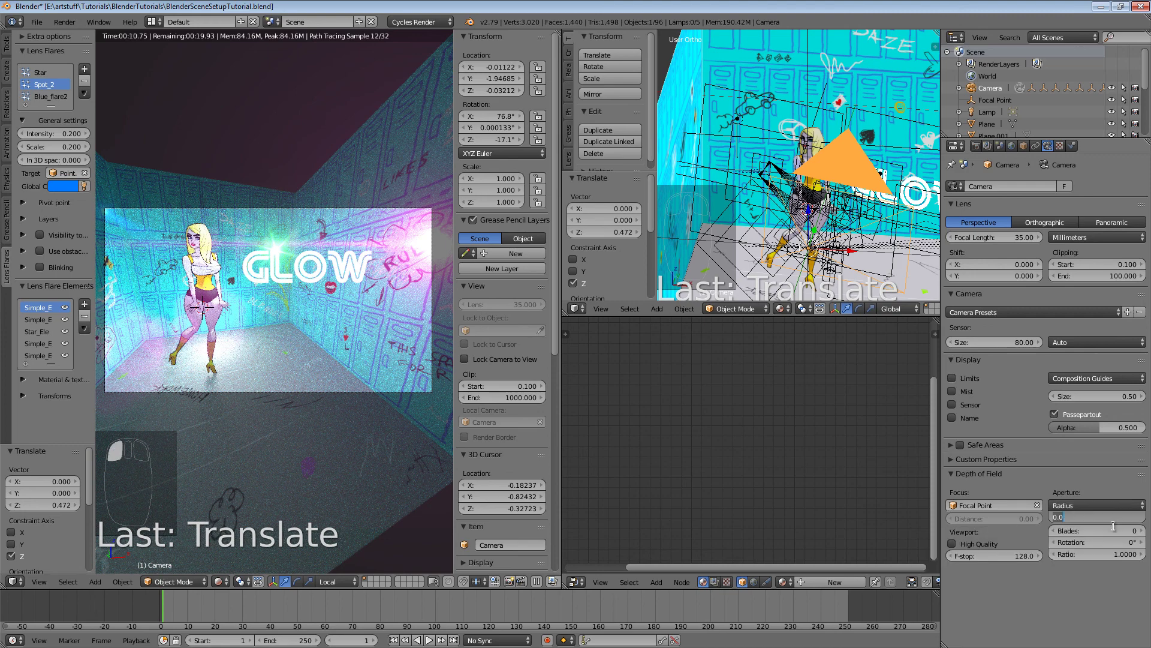
key(BackSpace)
text(.019)
key(Return)
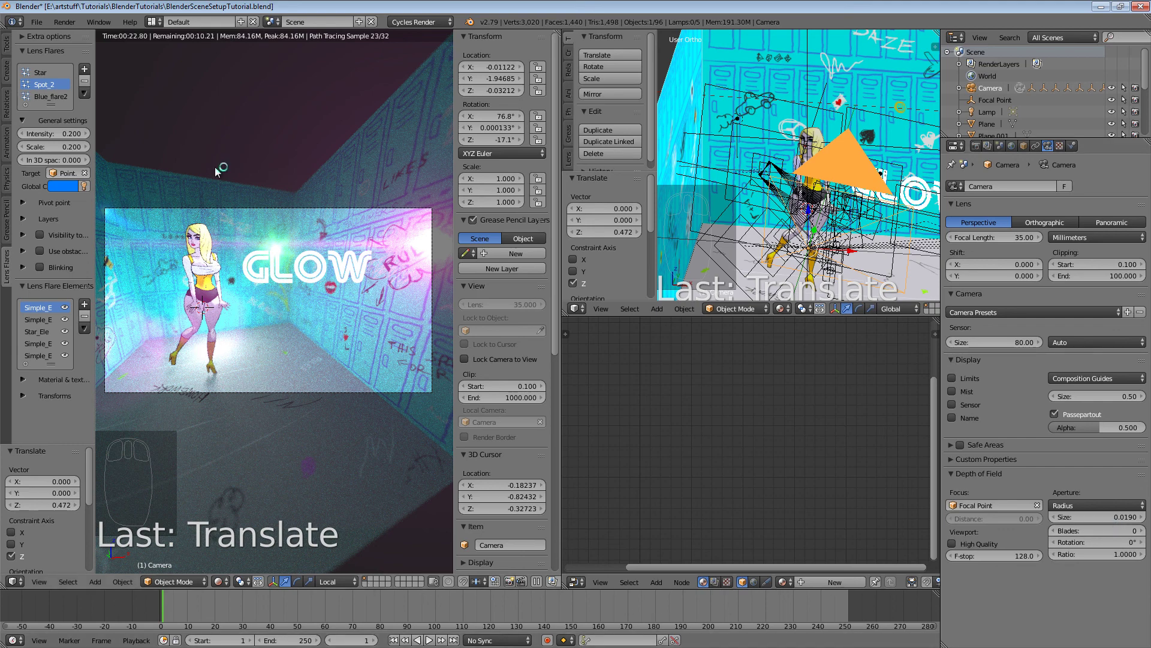
- Start a render of the current frame and switch the render result area back to the 3D View
key(F12)
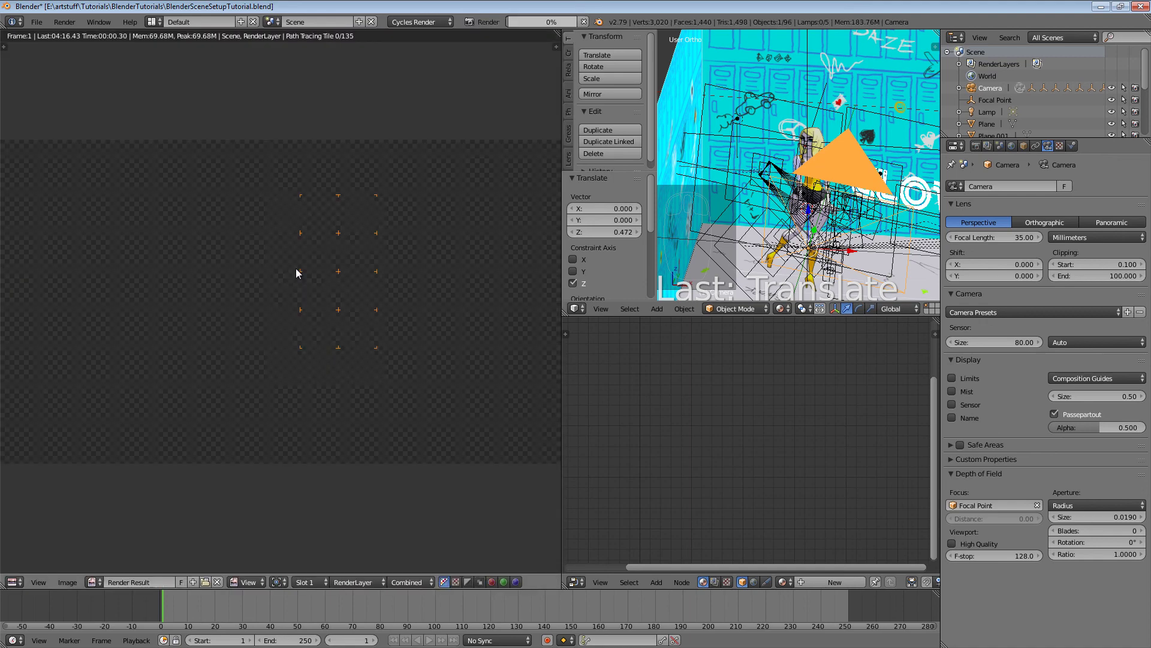
scroll(296, 273, down, 1)
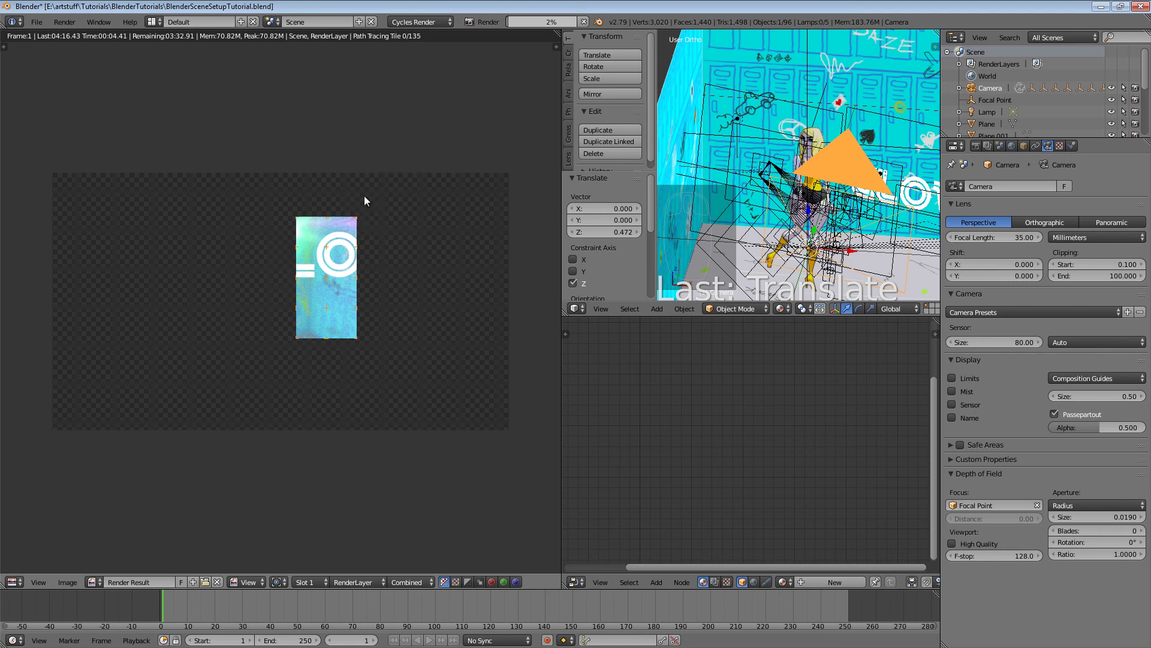
click(13, 581)
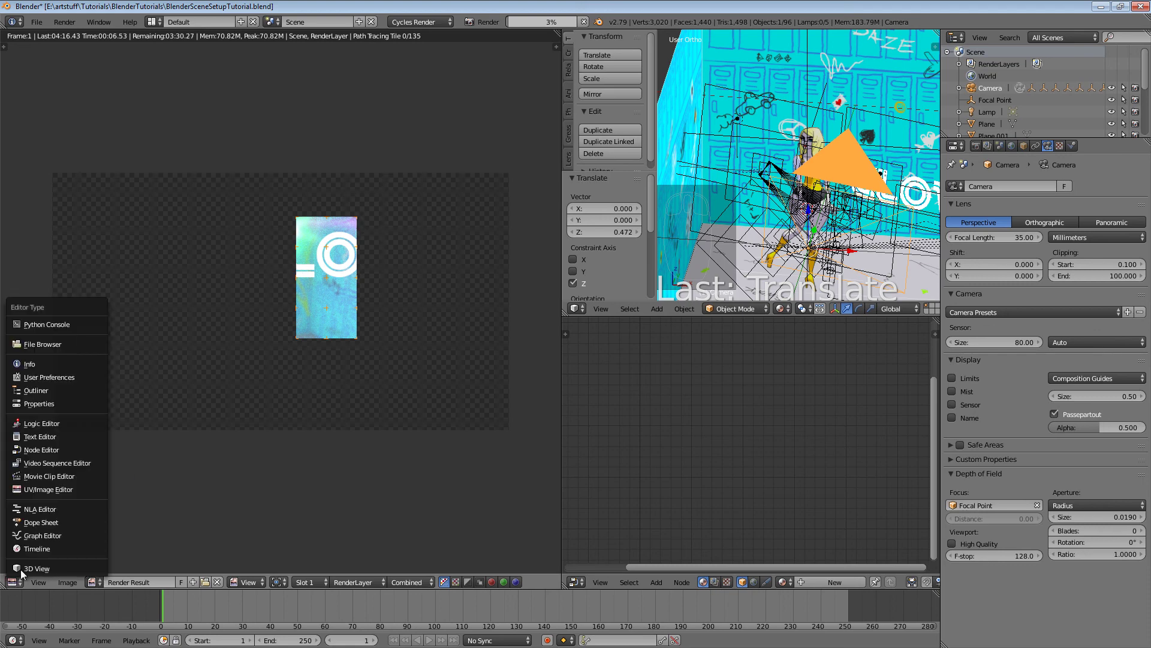
click(23, 568)
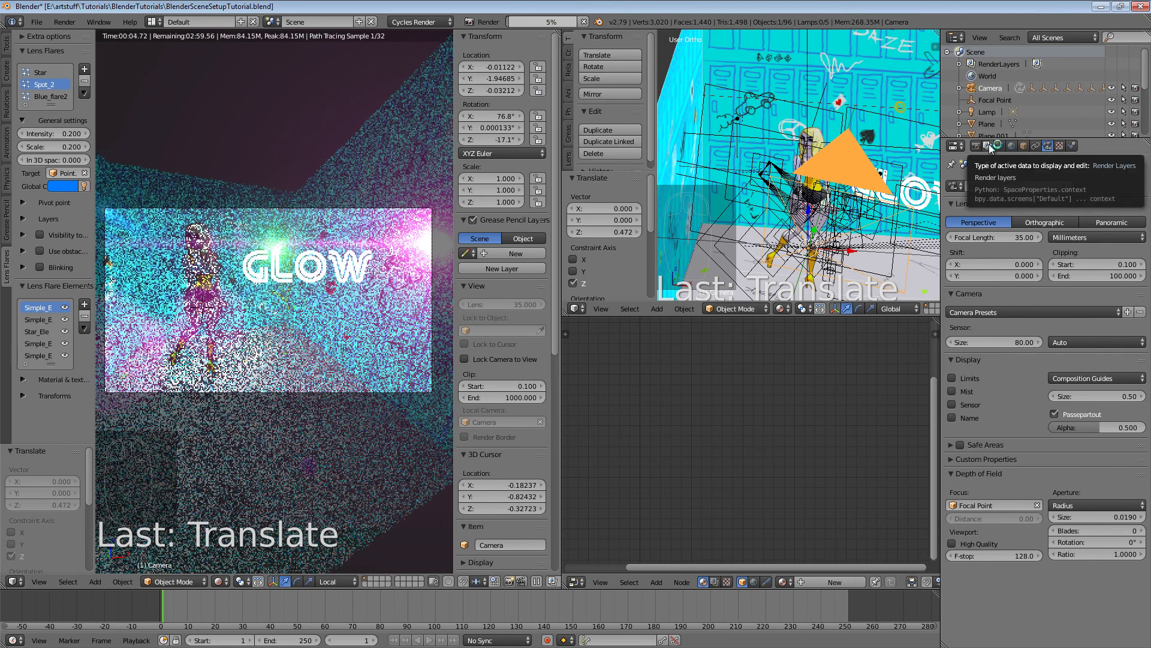
- Enable denoising for the render layer and save the blend file
click(987, 146)
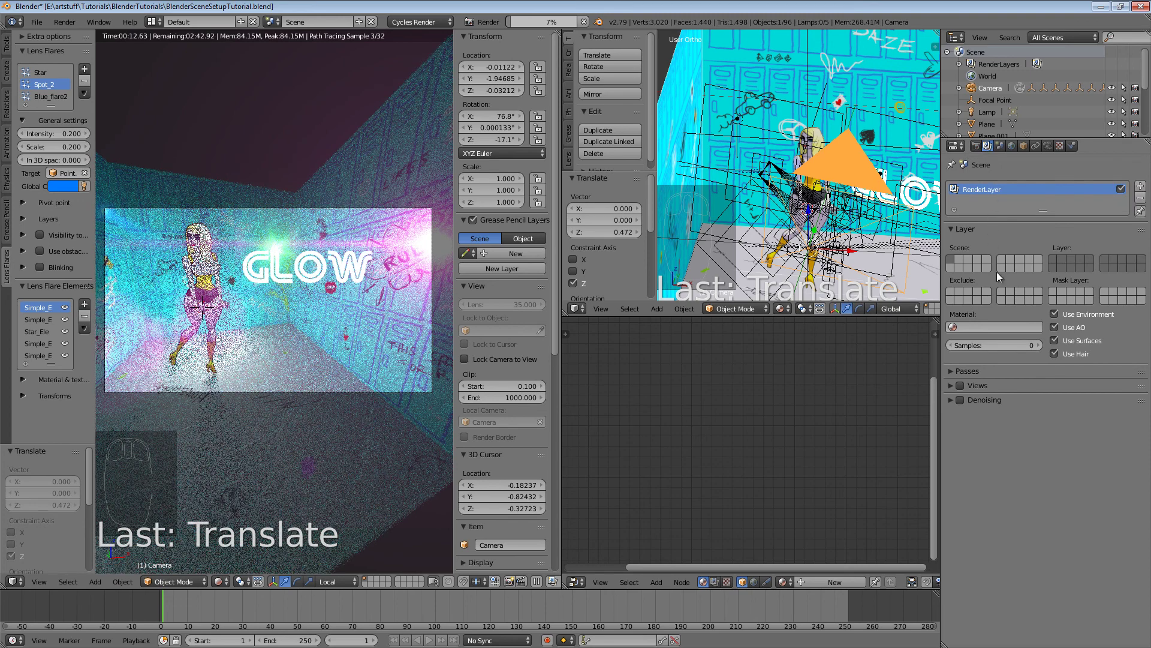
click(961, 400)
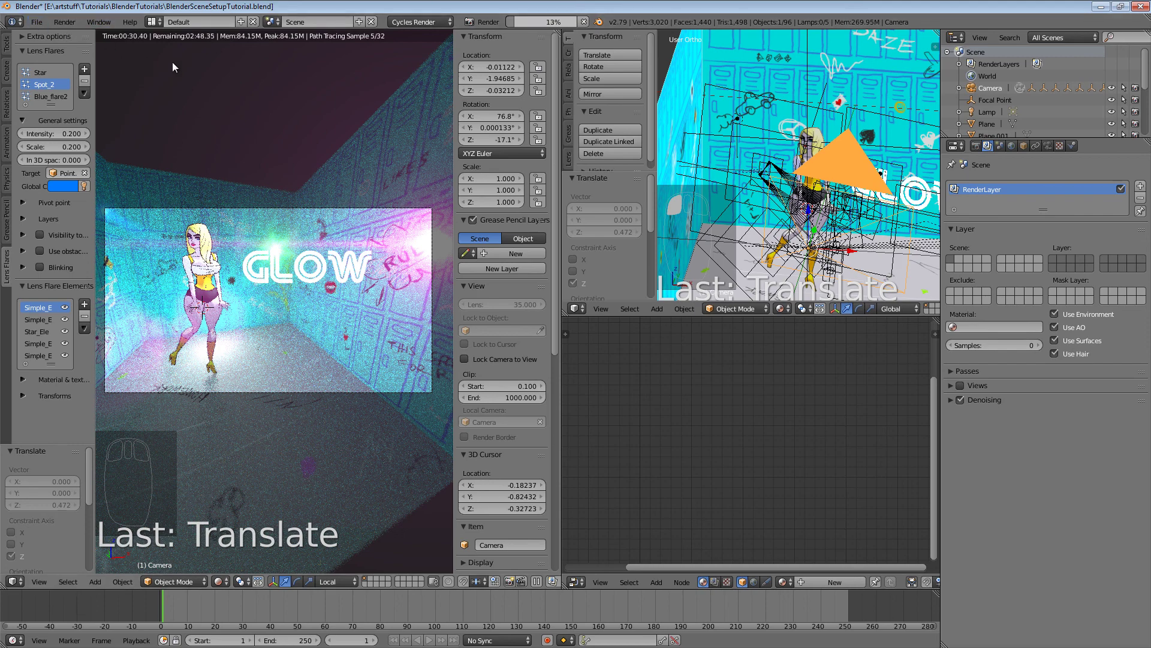
click(38, 22)
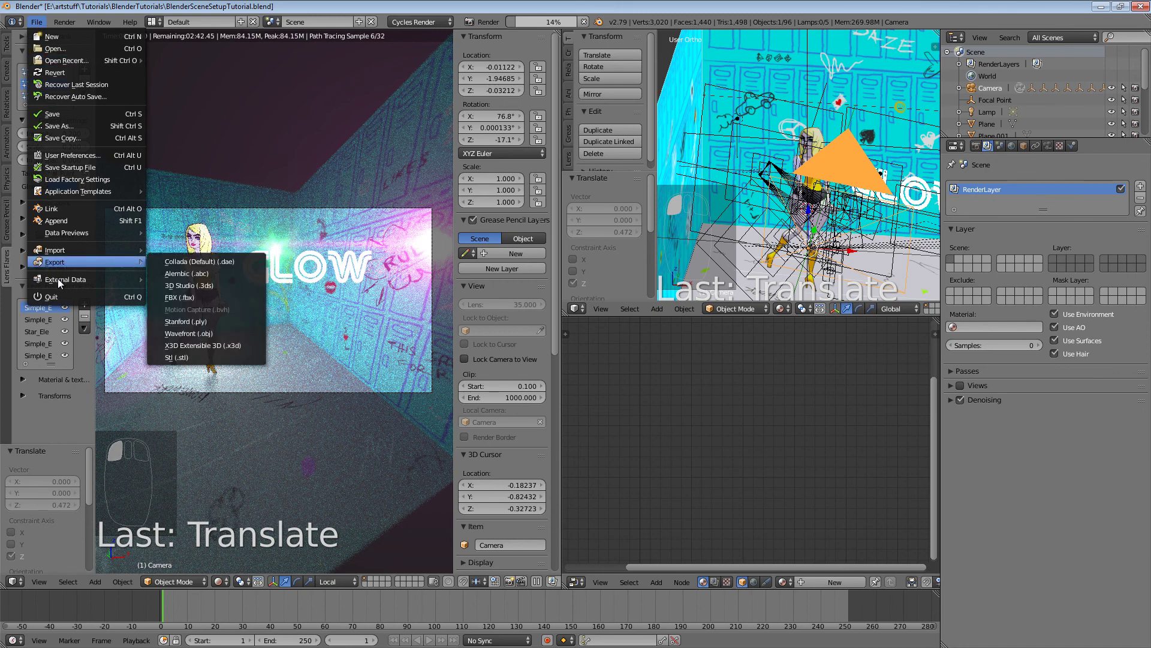
mouse_move(66, 277)
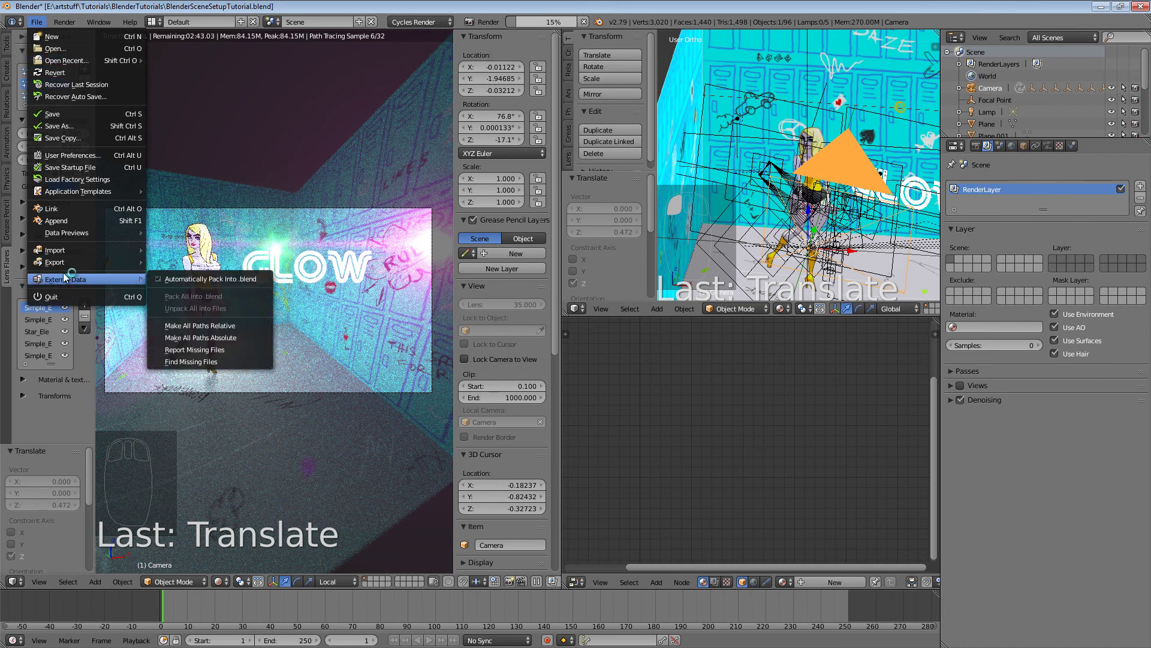
click(54, 114)
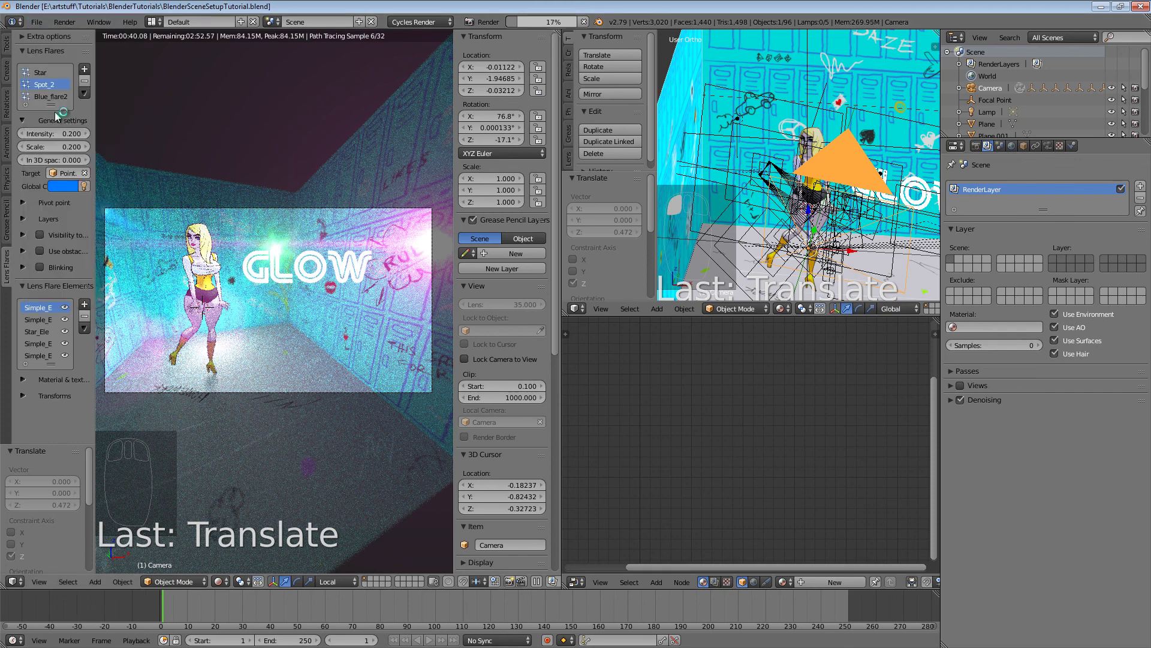